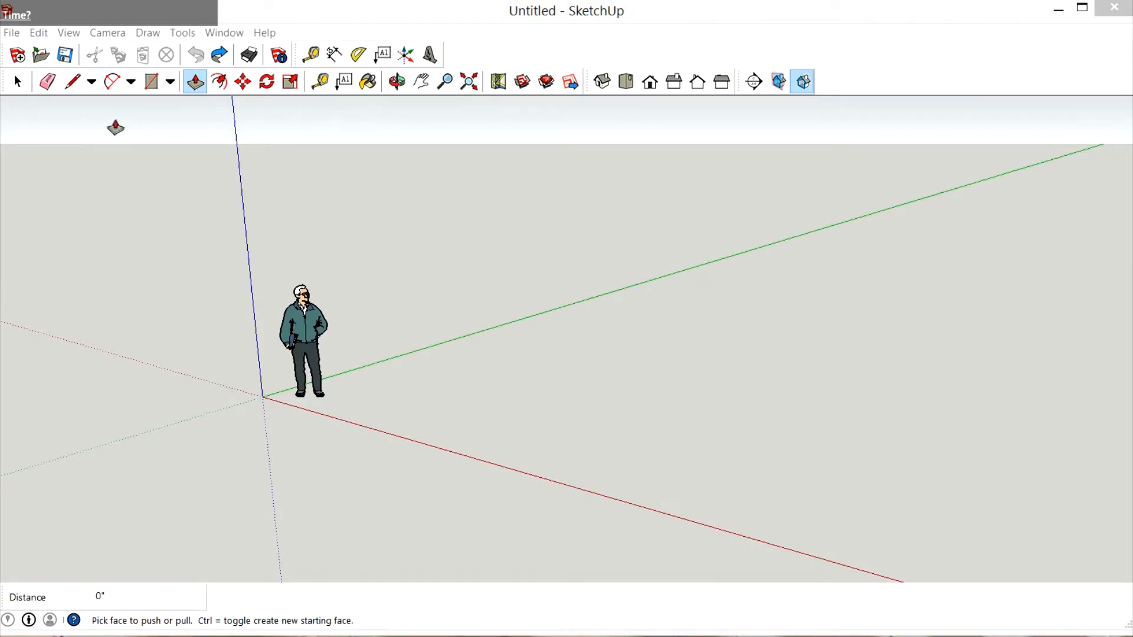
Draw a 24' by 12' rectangle on the ground, starting at the origin
{"action": "left_click", "coordinate": [151, 81]}
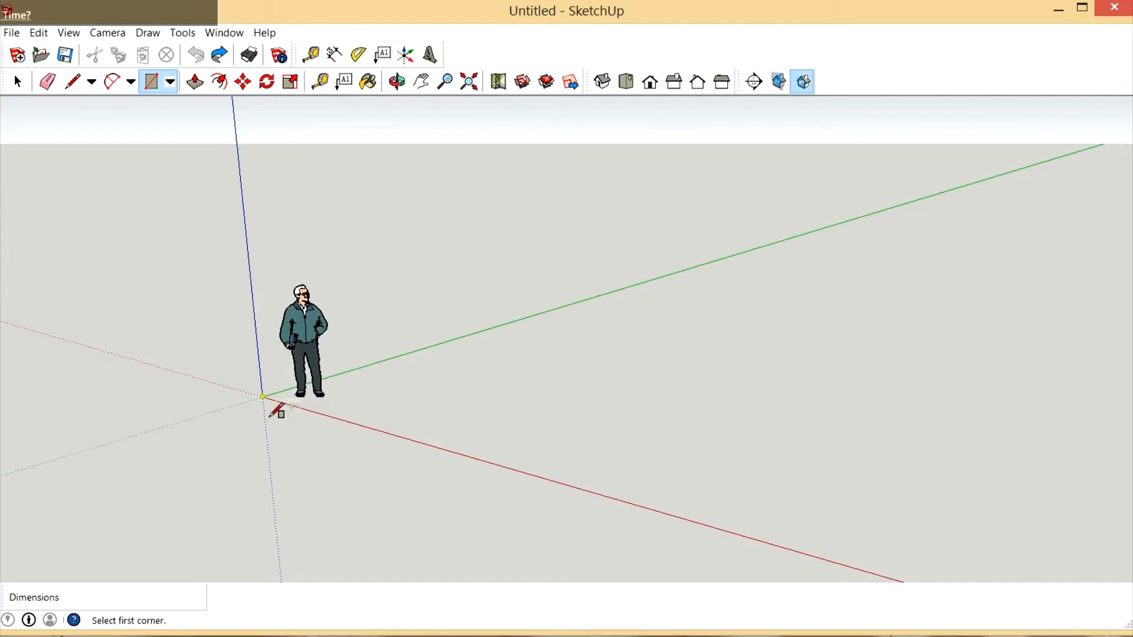
{"action": "left_click", "coordinate": [263, 397]}
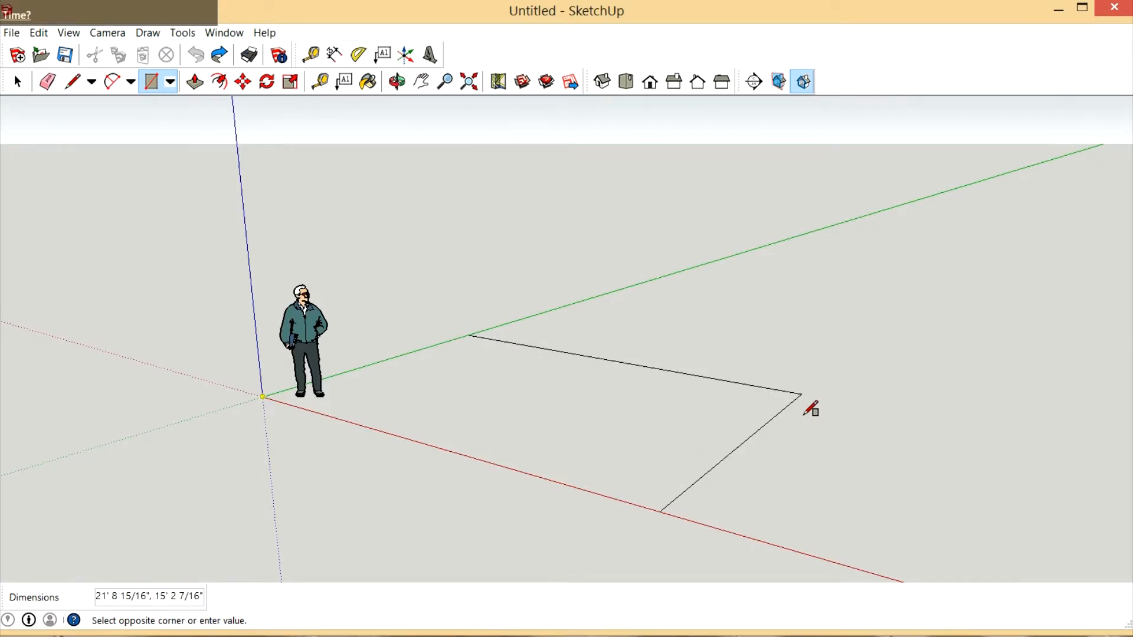
{"action": "type", "text": "24"}
{"action": "type", "text": "',12"}
{"action": "key", "text": "Return"}
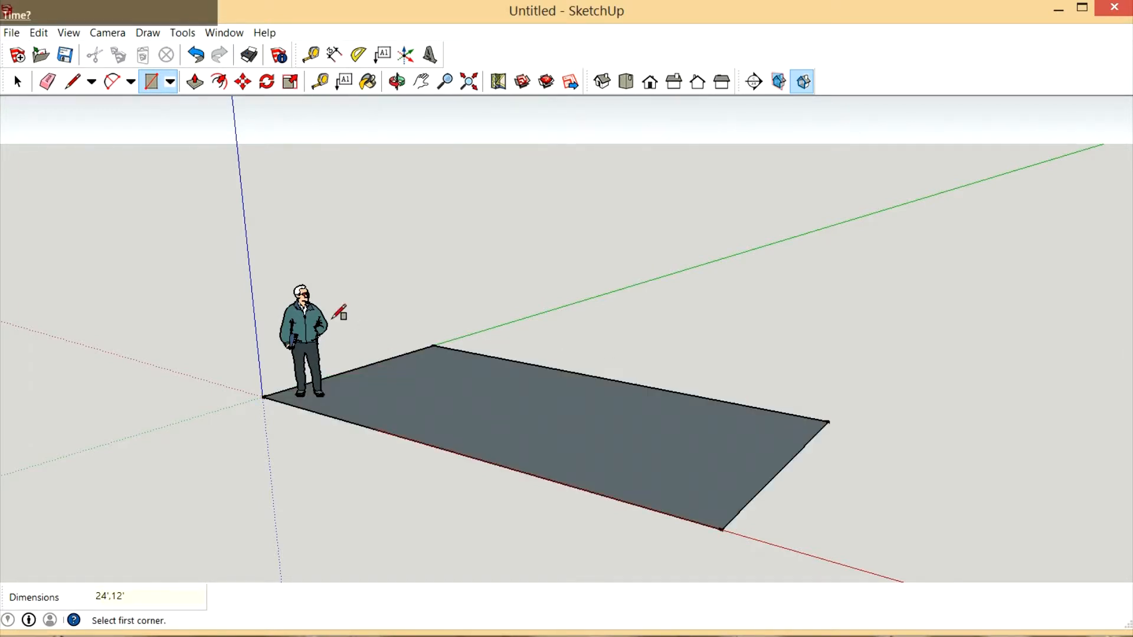
Delete the default person figure standing beside the rectangle
{"action": "scroll", "coordinate": [236, 321], "scroll_direction": "down", "scroll_amount": 1}
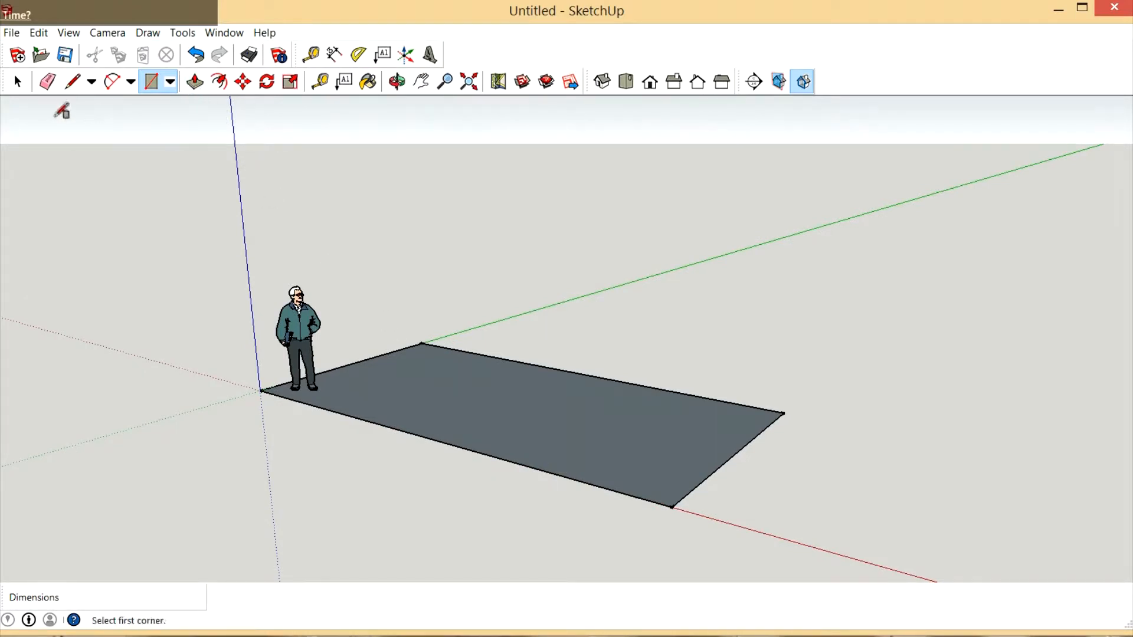
{"action": "left_click", "coordinate": [17, 82]}
{"action": "left_click", "coordinate": [302, 329]}
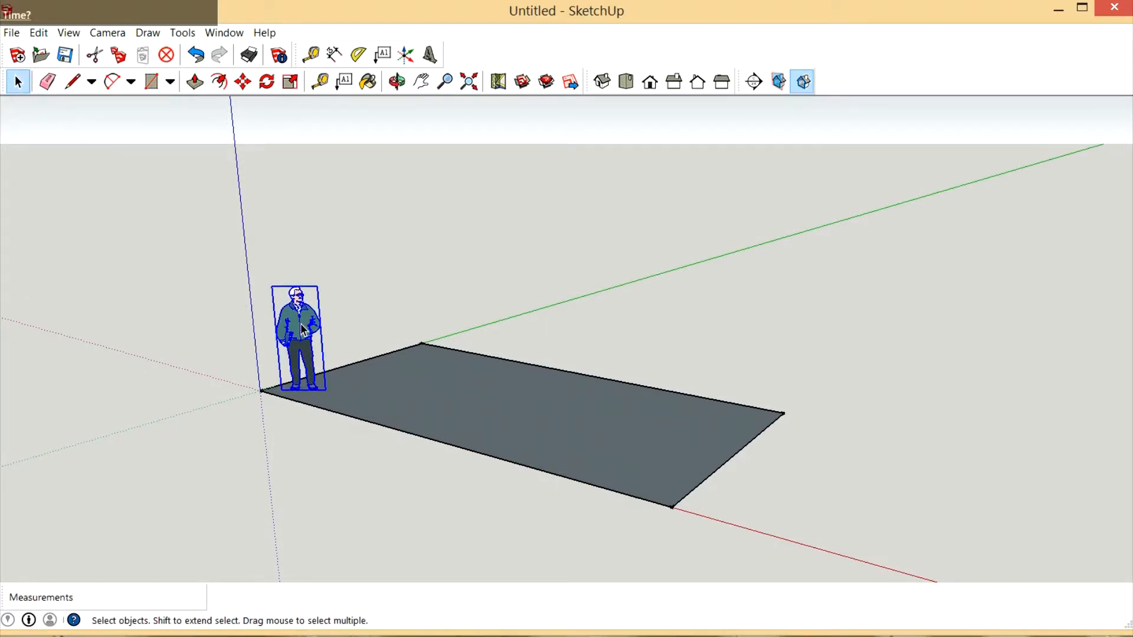
{"action": "key", "text": "Delete"}
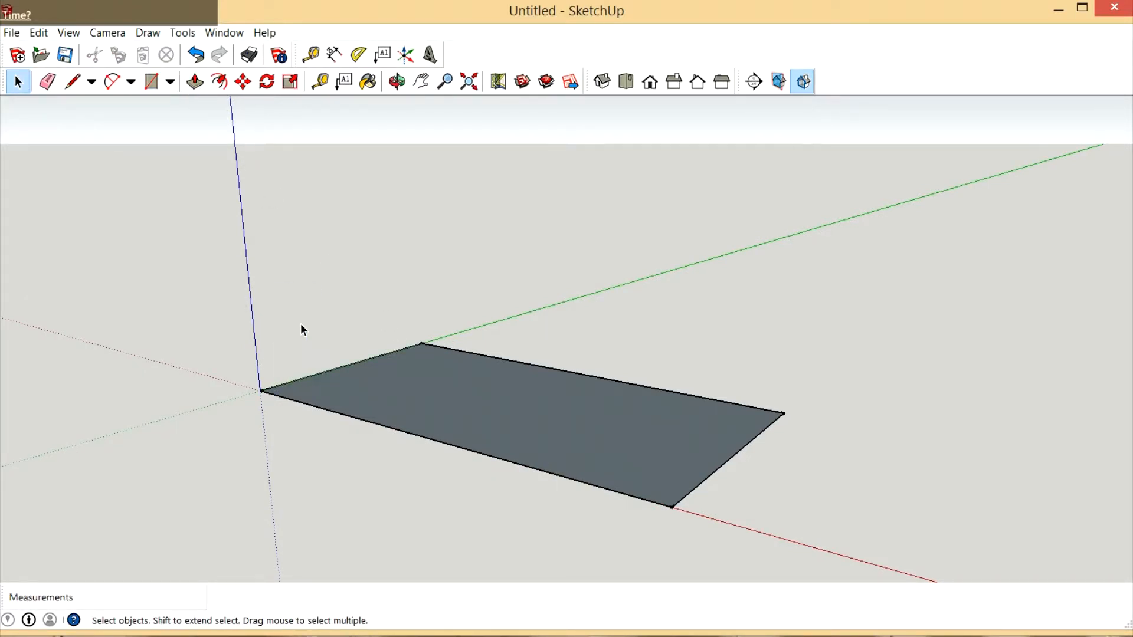
Push/Pull the ground rectangle up 12' to form a box
{"action": "left_click", "coordinate": [199, 85]}
{"action": "left_click_drag", "start_coordinate": [423, 407], "coordinate": [443, 276]}
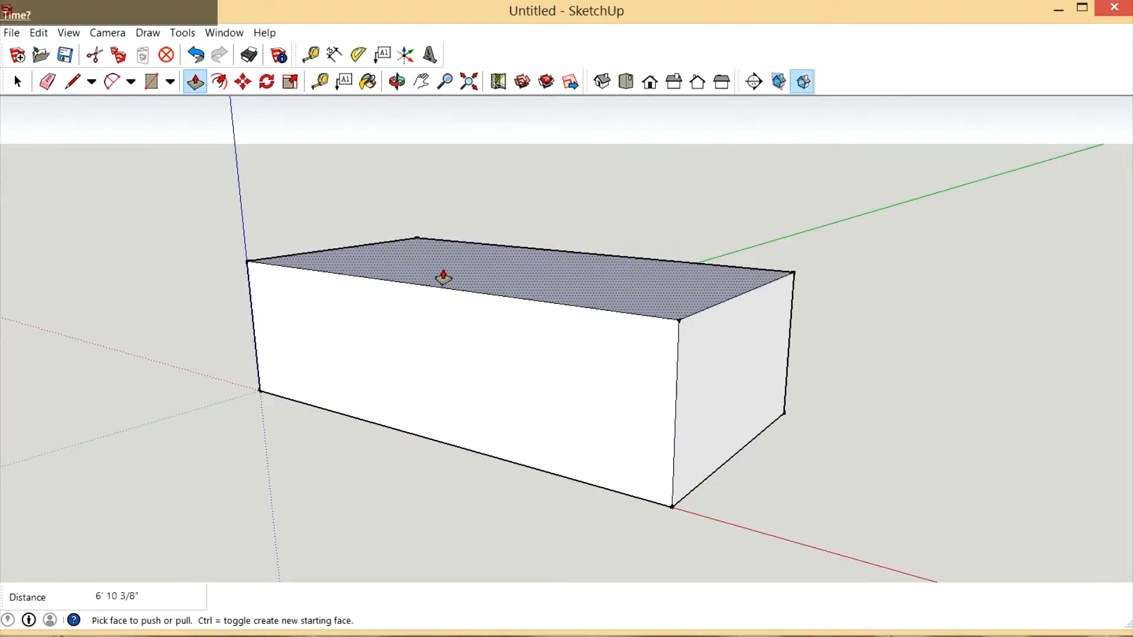
{"action": "type", "text": "12"}
{"action": "left_click", "coordinate": [443, 277]}
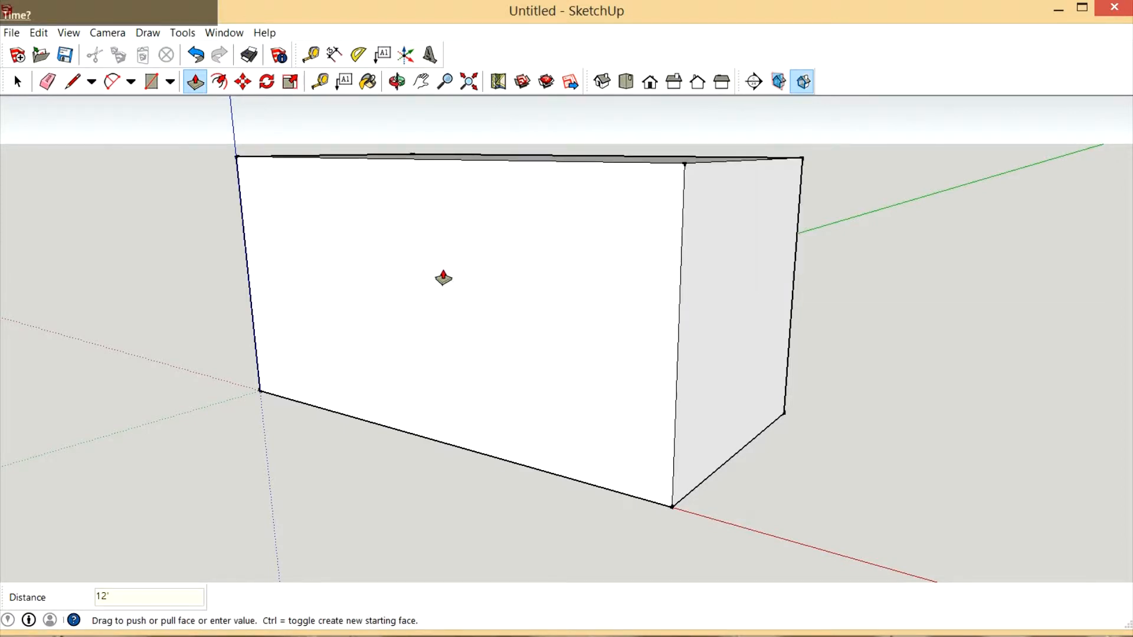
Place a Tape Measure guide 30 inches above the bottom edge of the box's long front face
{"action": "scroll", "coordinate": [443, 278], "scroll_direction": "down", "scroll_amount": 2}
{"action": "scroll", "coordinate": [466, 317], "scroll_direction": "up", "scroll_amount": 1}
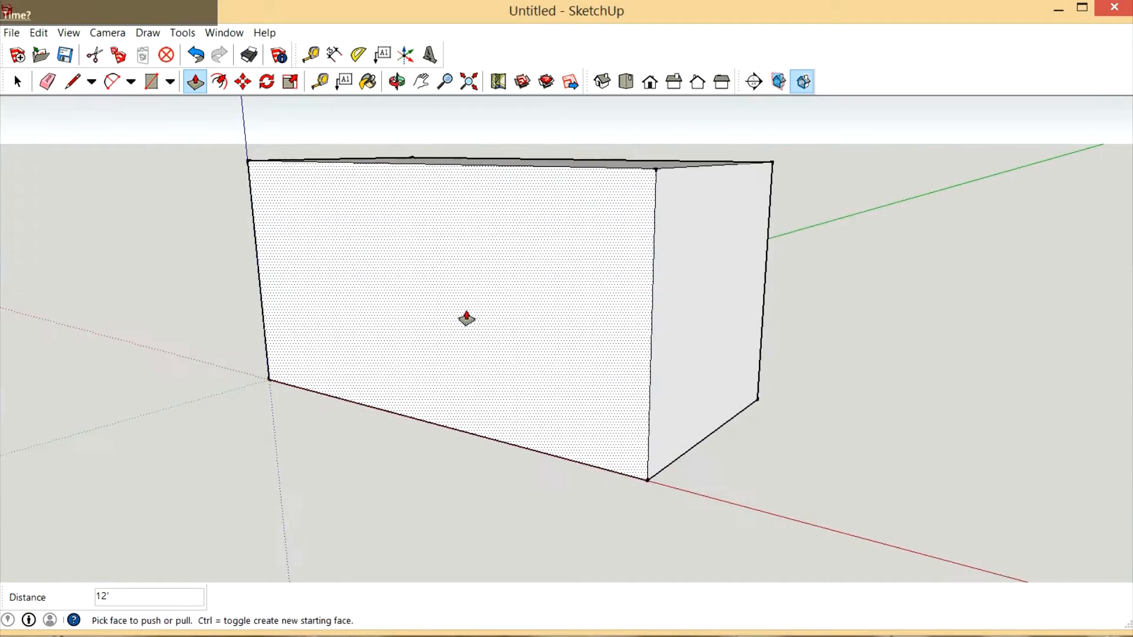
{"action": "scroll", "coordinate": [402, 236], "scroll_direction": "down", "scroll_amount": 1}
{"action": "scroll", "coordinate": [435, 373], "scroll_direction": "up", "scroll_amount": 1}
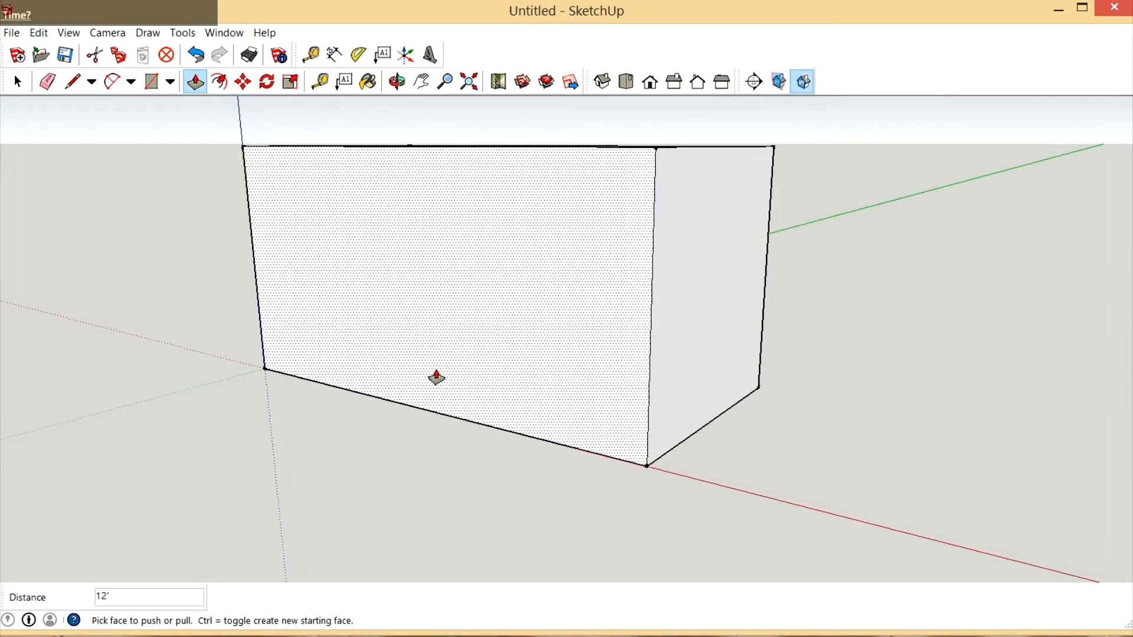
{"action": "left_click", "coordinate": [319, 81]}
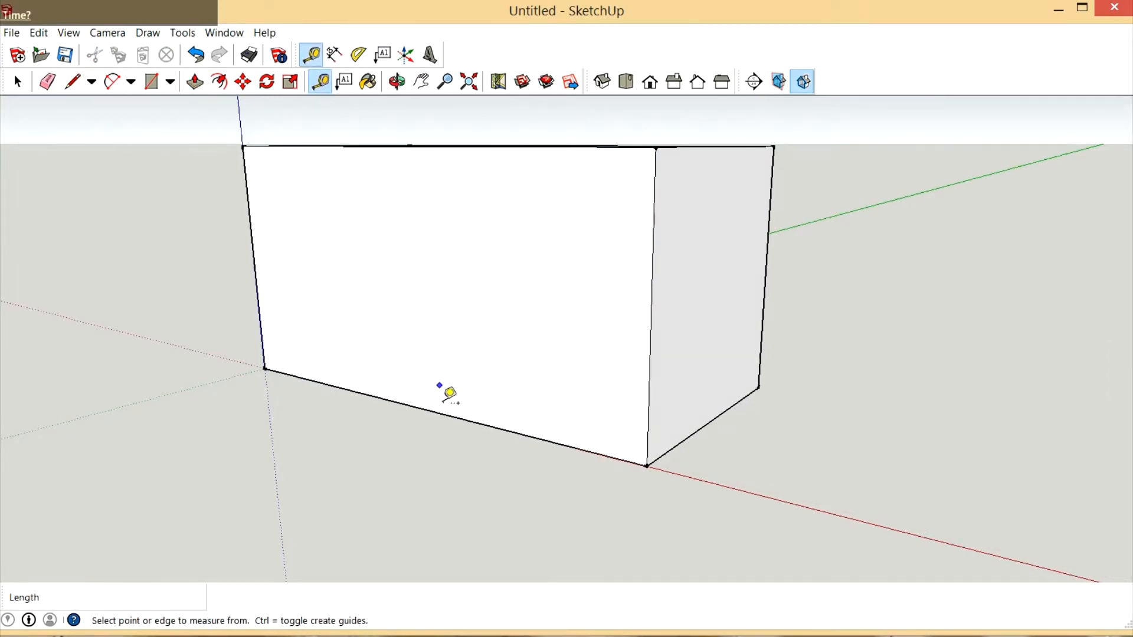
{"action": "scroll", "coordinate": [448, 392], "scroll_direction": "up", "scroll_amount": 1}
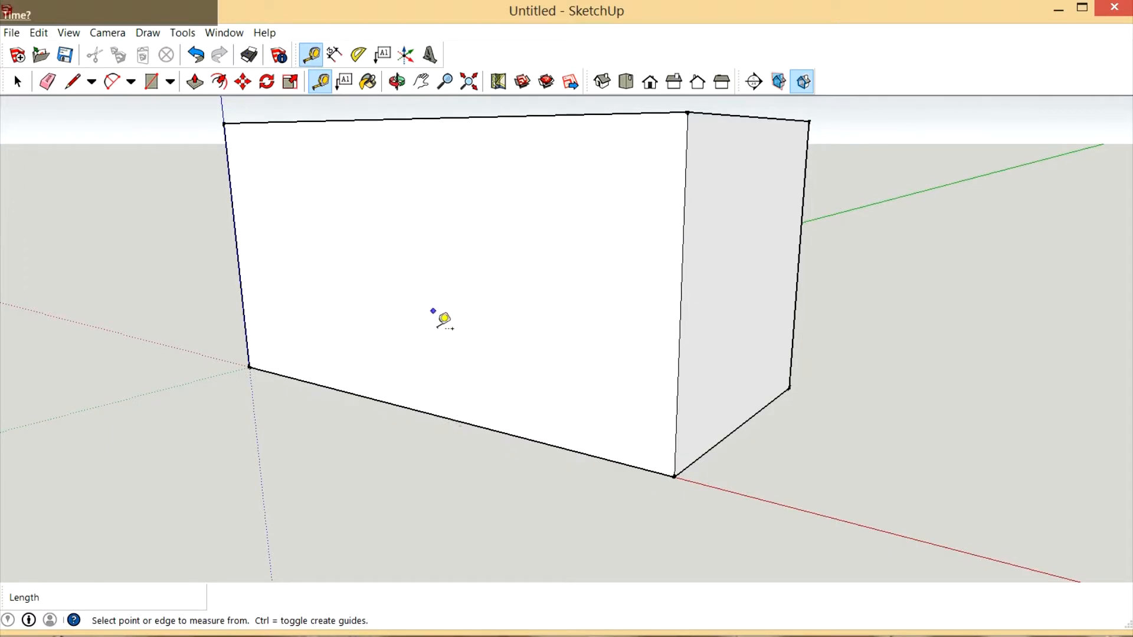
{"action": "left_click", "coordinate": [445, 417]}
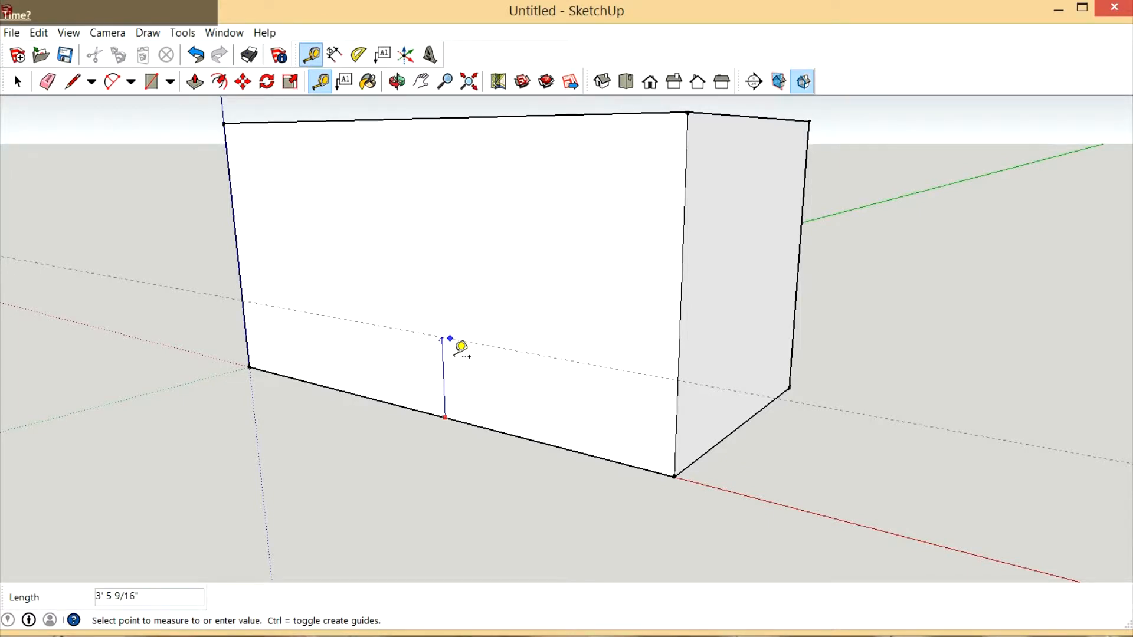
{"action": "type", "text": "30"}
{"action": "key", "text": "Return"}
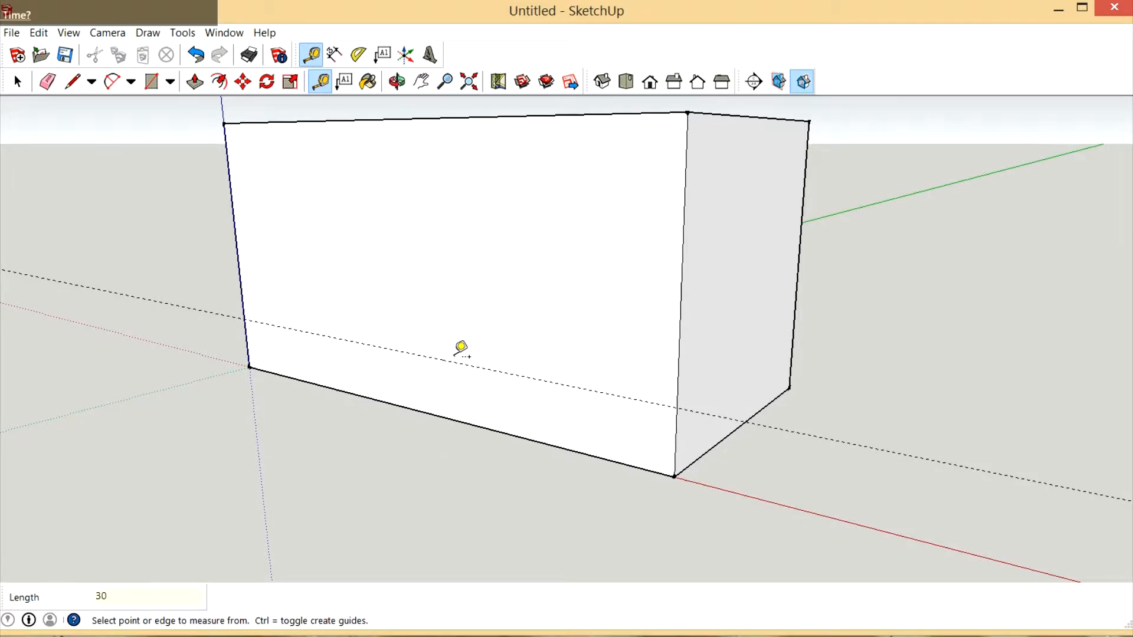
{"action": "key", "text": "space"}
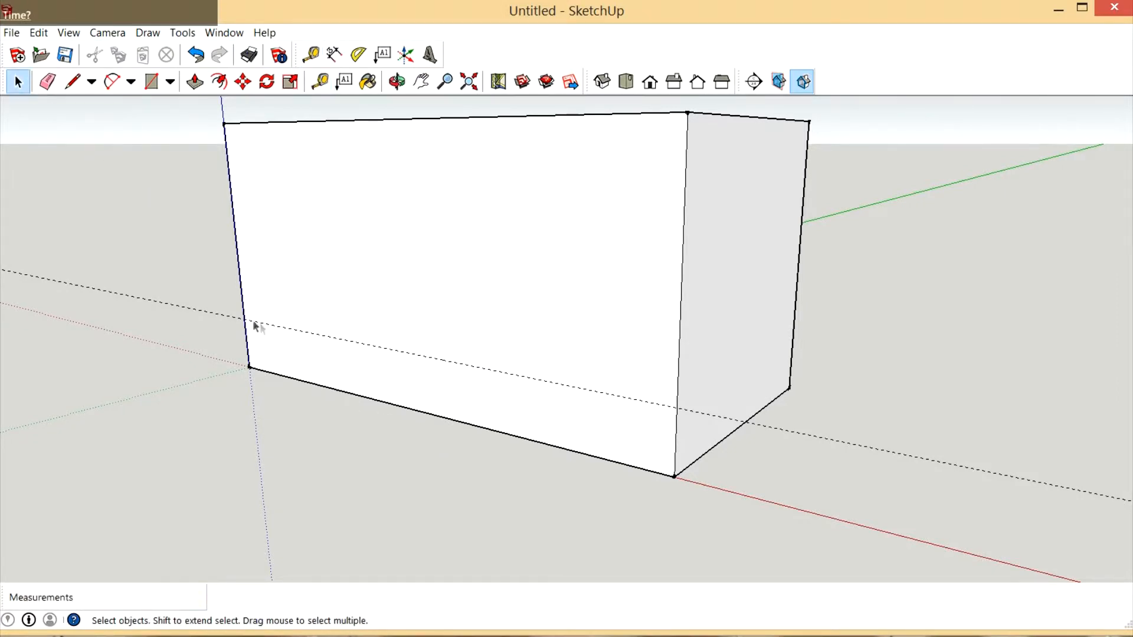
Draw a line along the guide across the full width of the front face and erase the guide
{"action": "left_click", "coordinate": [72, 82]}
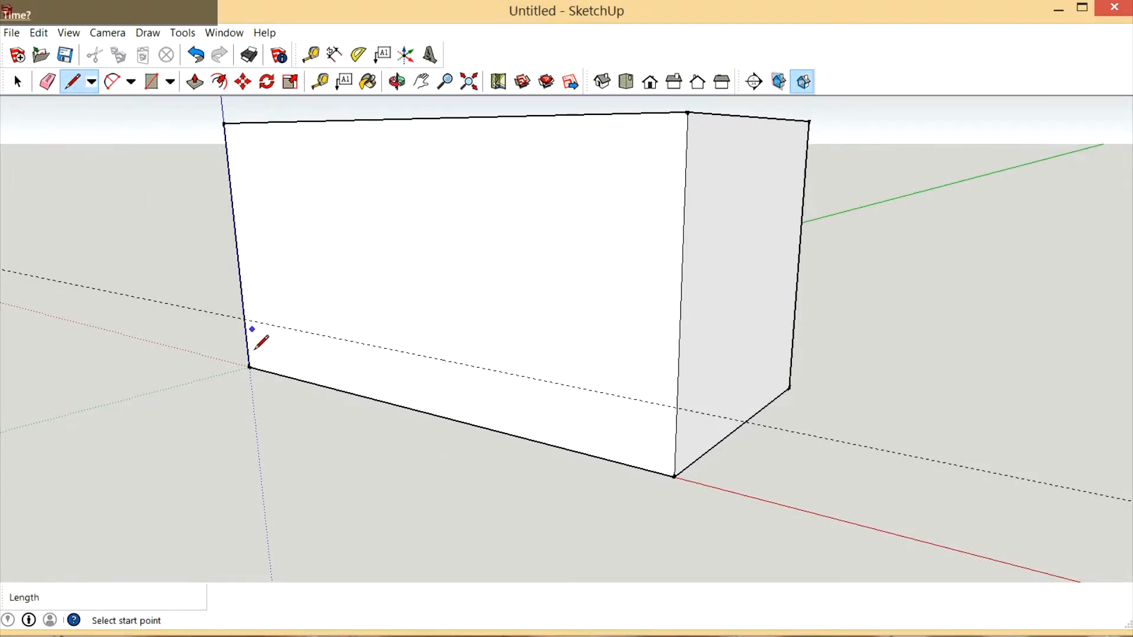
{"action": "left_click", "coordinate": [244, 320]}
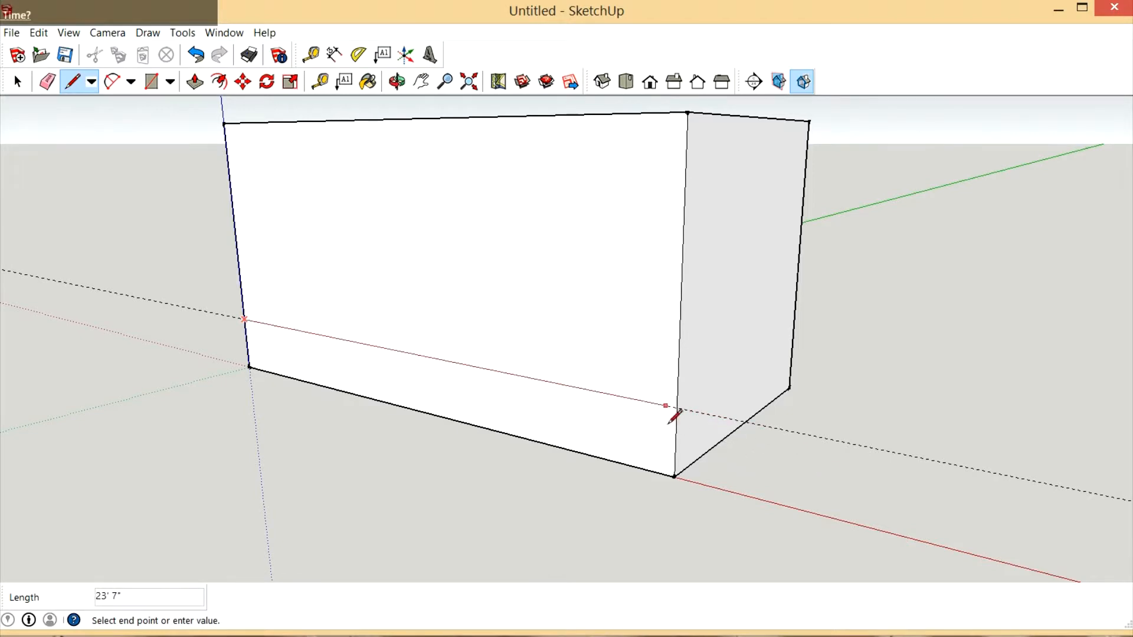
{"action": "left_click", "coordinate": [677, 408]}
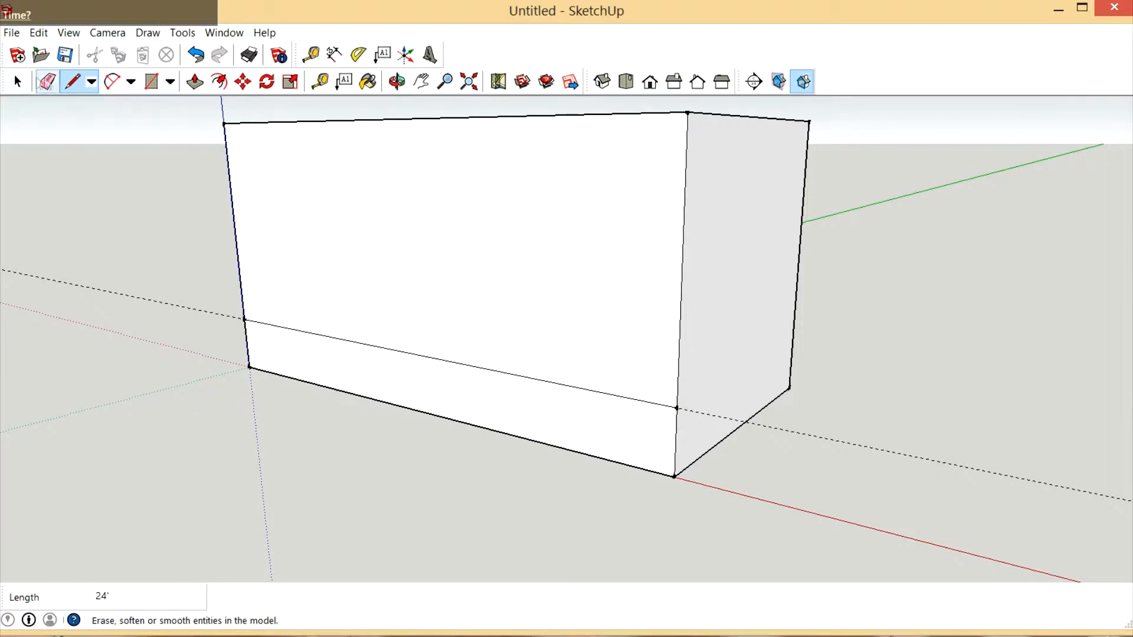
{"action": "left_click", "coordinate": [47, 81]}
{"action": "left_click", "coordinate": [234, 317]}
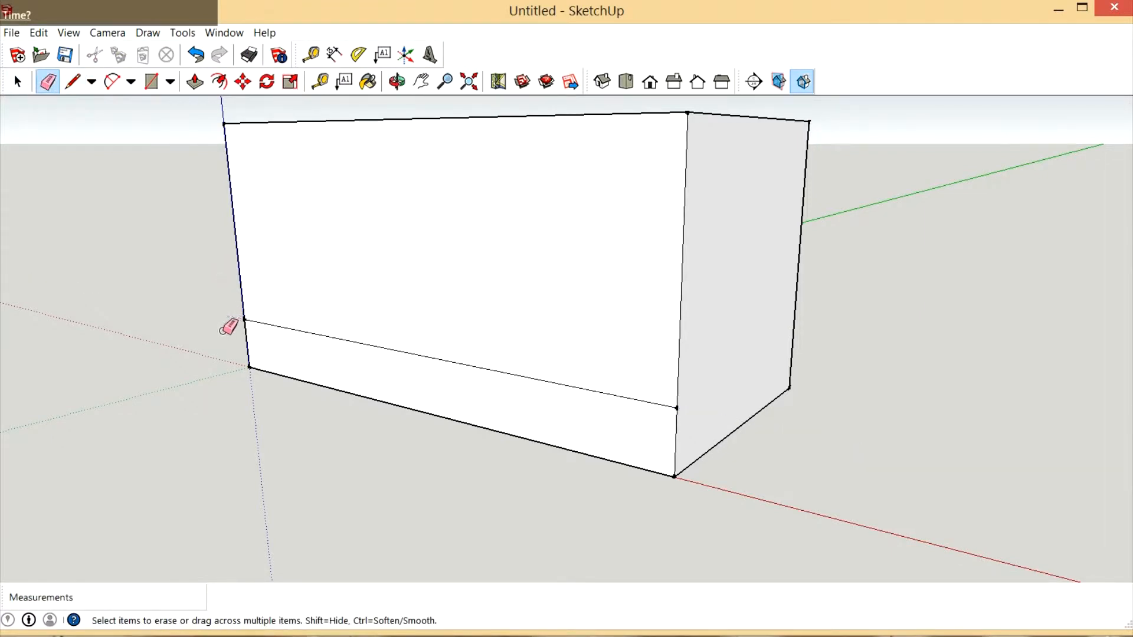
Draw a closed rectangle of lines on the ground in front of the box, 10' deep and as wide as the front face
{"action": "scroll", "coordinate": [553, 242], "scroll_direction": "down", "scroll_amount": 1}
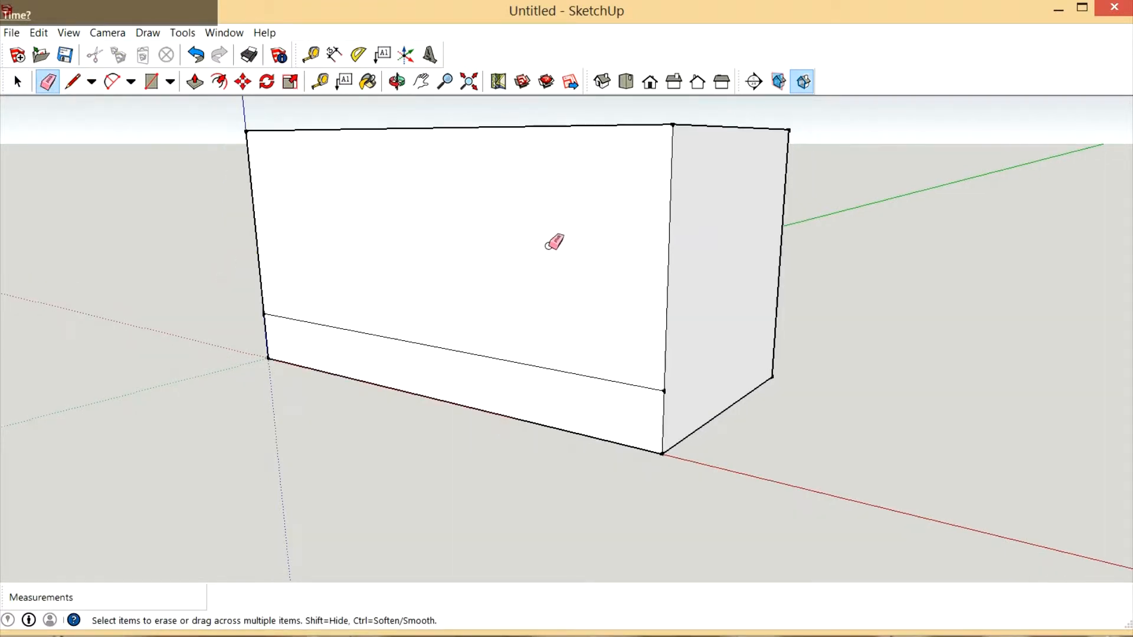
{"action": "scroll", "coordinate": [498, 222], "scroll_direction": "down", "scroll_amount": 1}
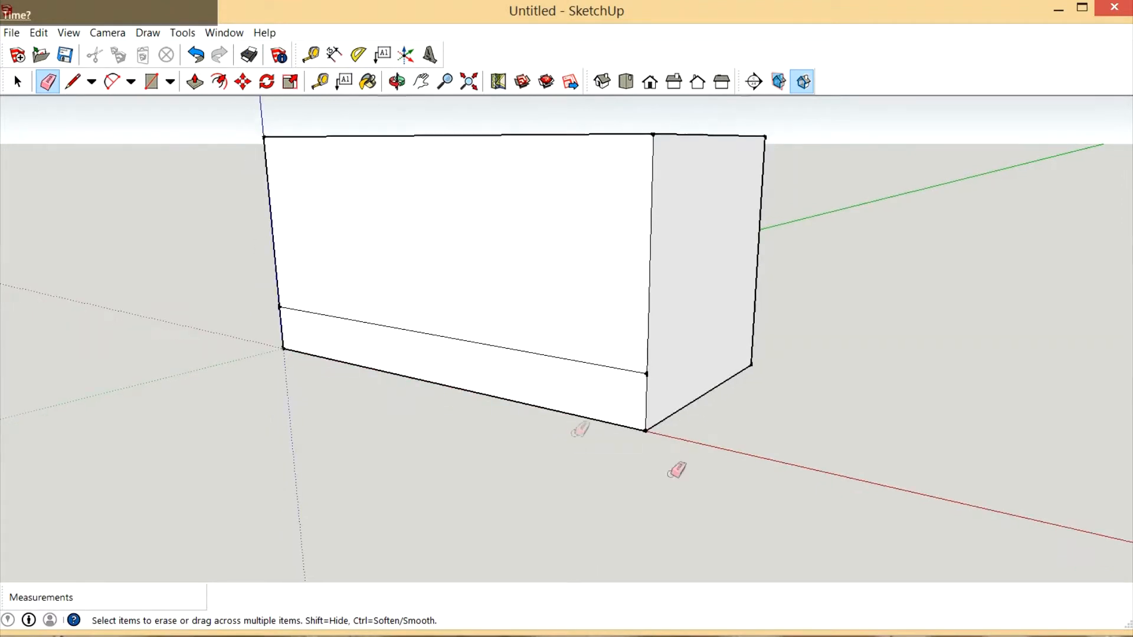
{"action": "scroll", "coordinate": [680, 472], "scroll_direction": "up", "scroll_amount": 3}
{"action": "scroll", "coordinate": [680, 472], "scroll_direction": "down", "scroll_amount": 3}
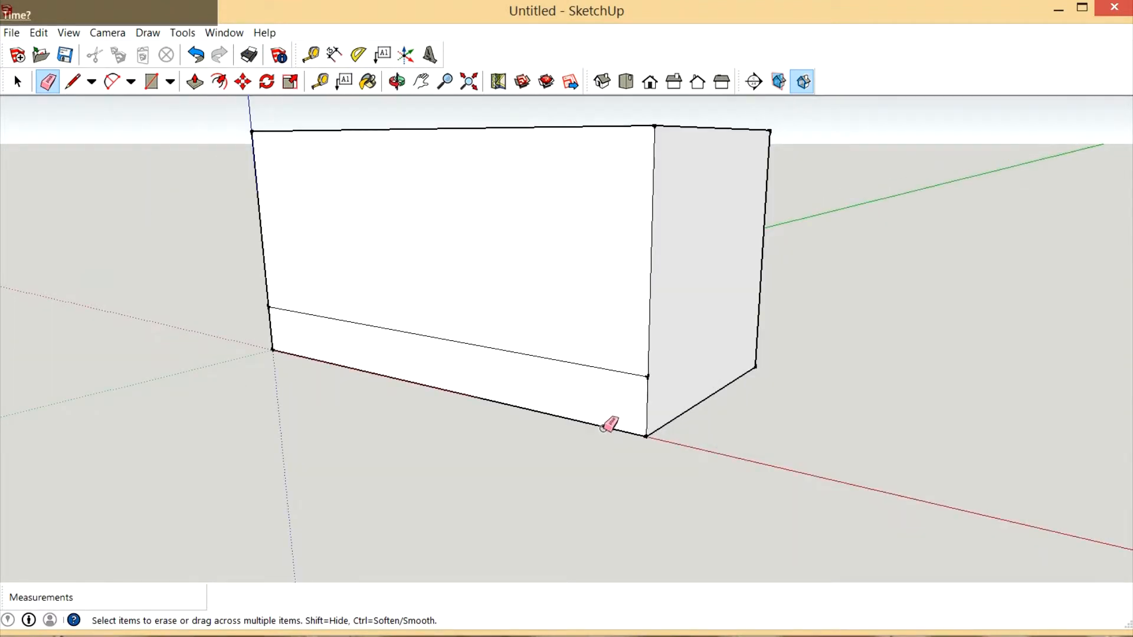
{"action": "scroll", "coordinate": [468, 352], "scroll_direction": "down", "scroll_amount": 1}
{"action": "scroll", "coordinate": [593, 466], "scroll_direction": "up", "scroll_amount": 1}
{"action": "scroll", "coordinate": [611, 499], "scroll_direction": "down", "scroll_amount": 1}
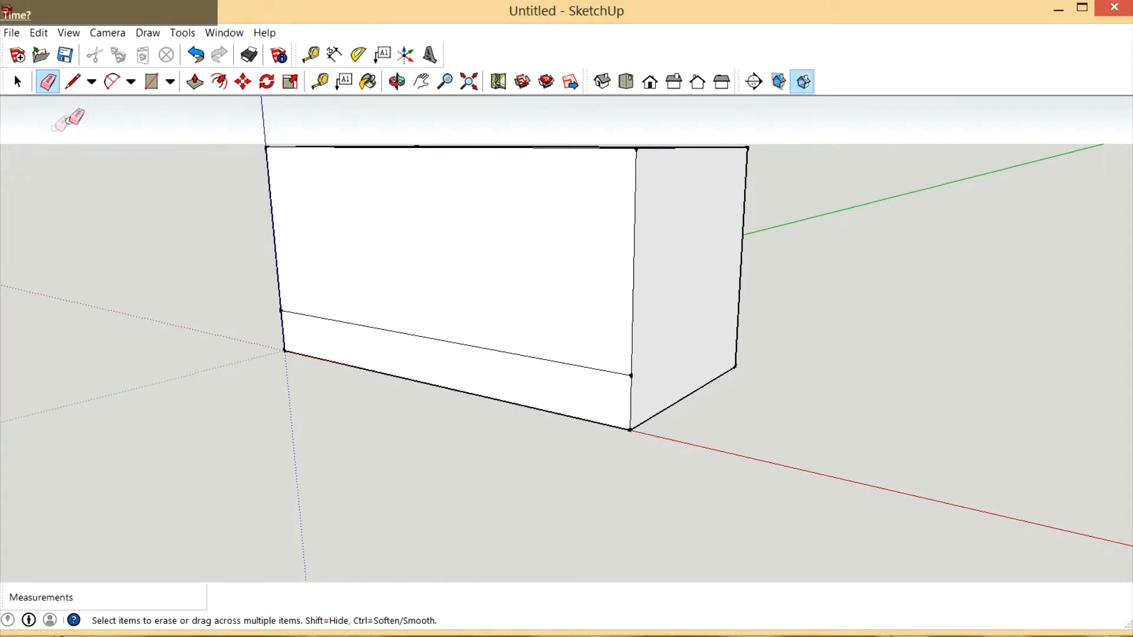
{"action": "left_click", "coordinate": [72, 83]}
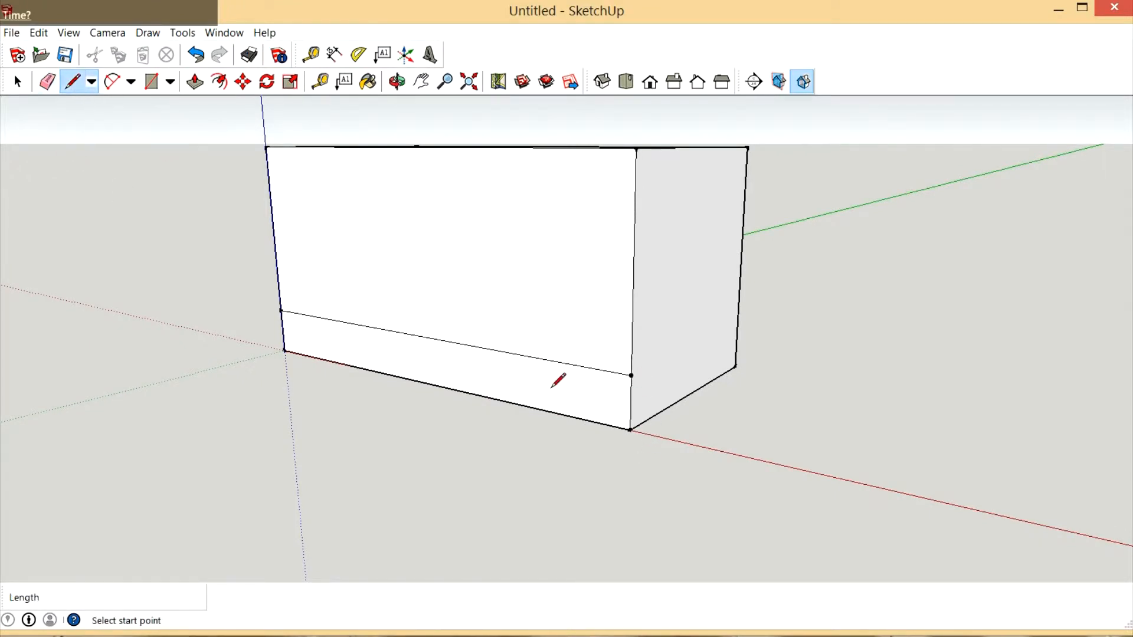
{"action": "left_click", "coordinate": [632, 449]}
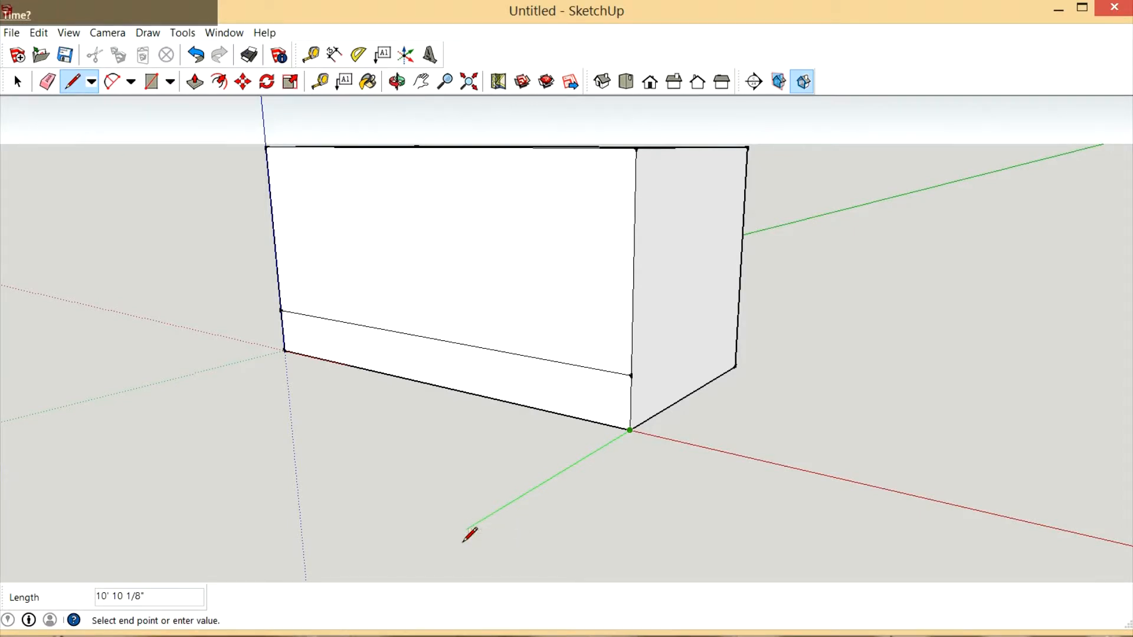
{"action": "key", "text": "Return"}
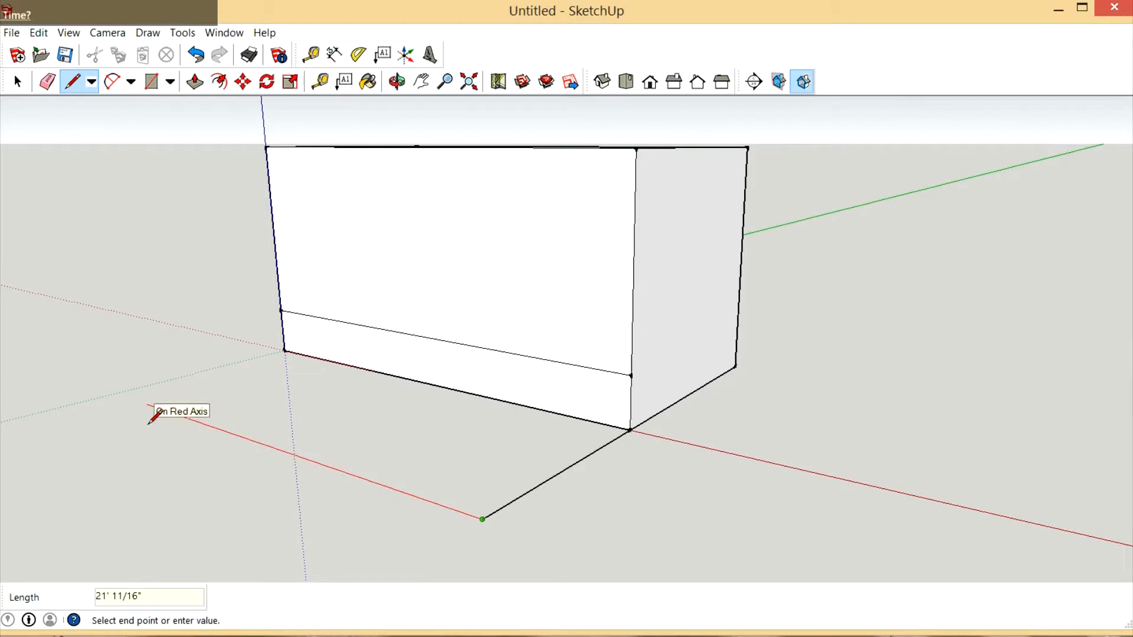
{"action": "key", "text": "shift"}
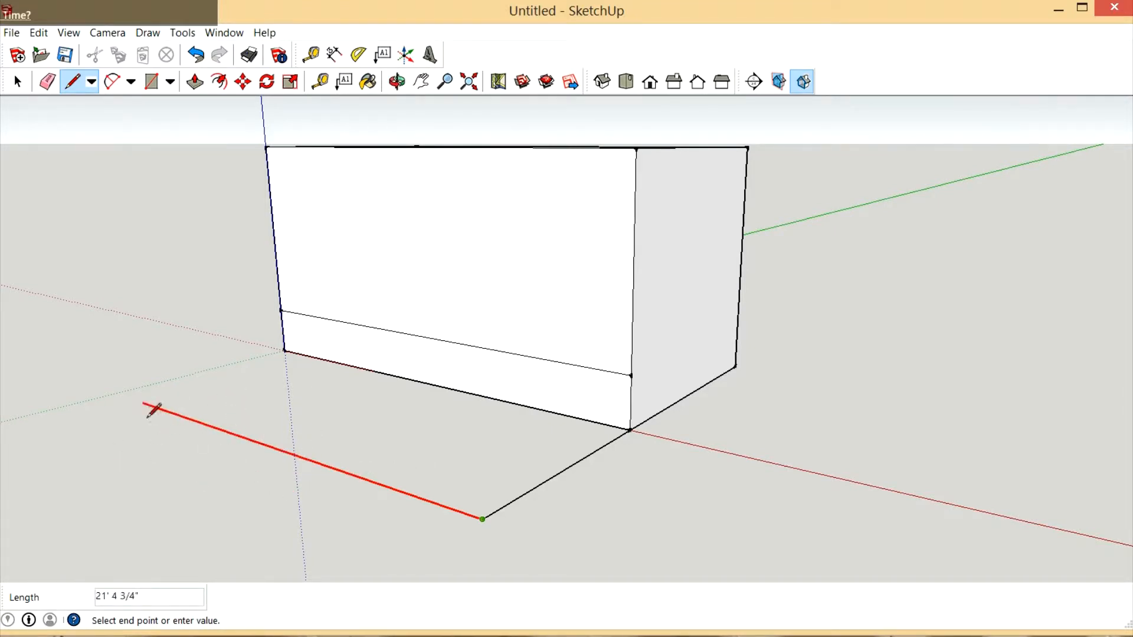
{"action": "left_click", "coordinate": [282, 369]}
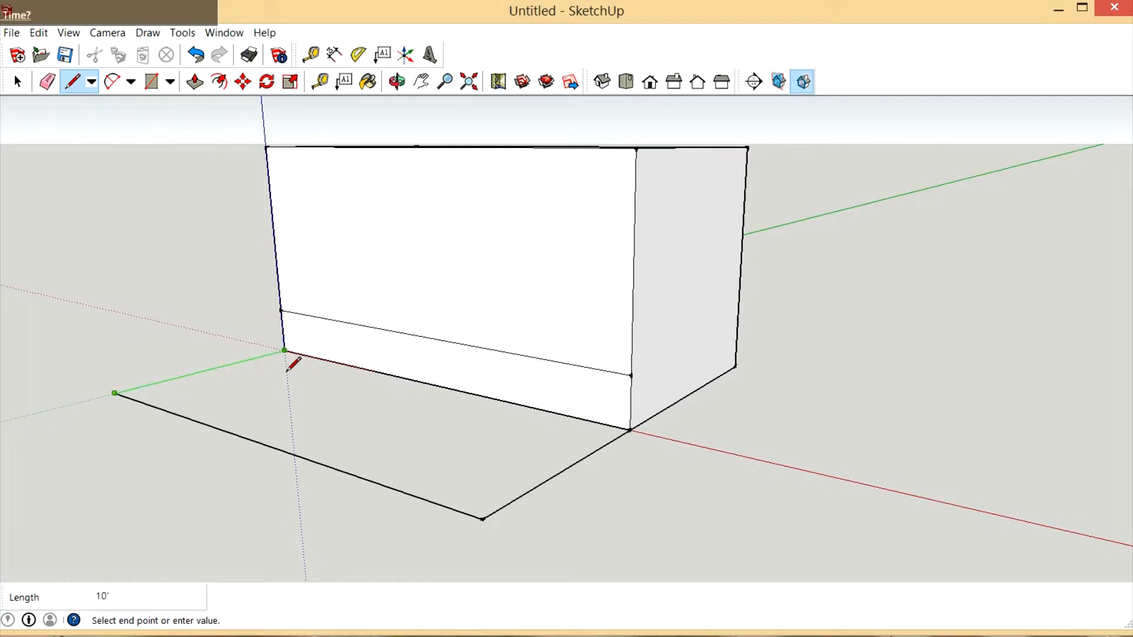
{"action": "left_click", "coordinate": [287, 370]}
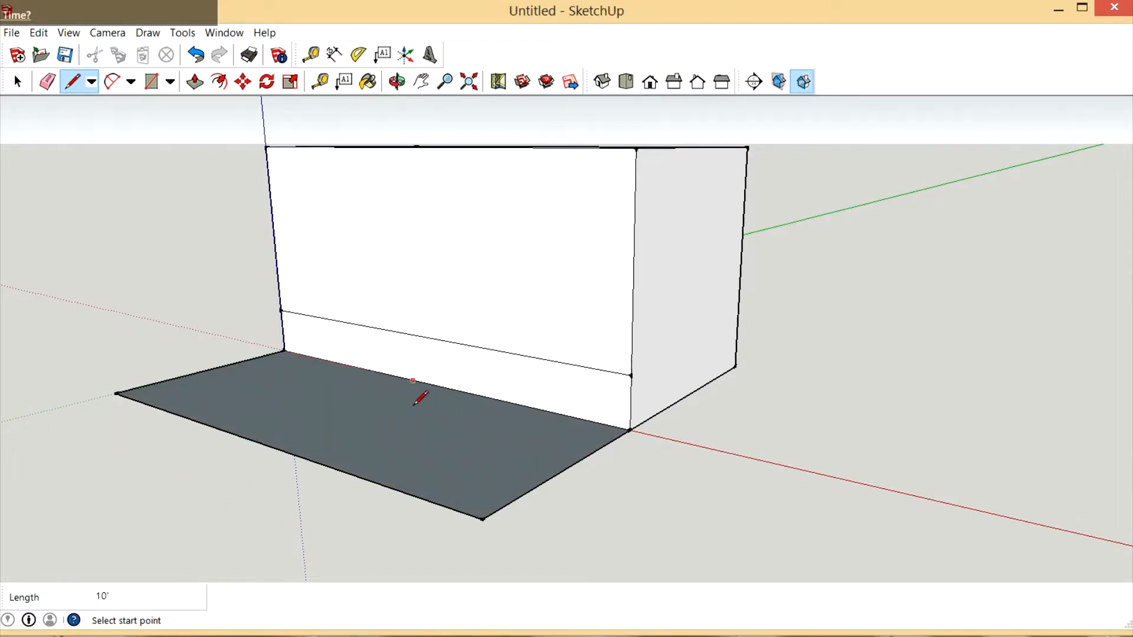
Offset the front ground rectangle's outline 8 inches inward and erase the offset edge running along the wall
{"action": "scroll", "coordinate": [415, 404], "scroll_direction": "up", "scroll_amount": 1}
{"action": "left_click", "coordinate": [397, 82]}
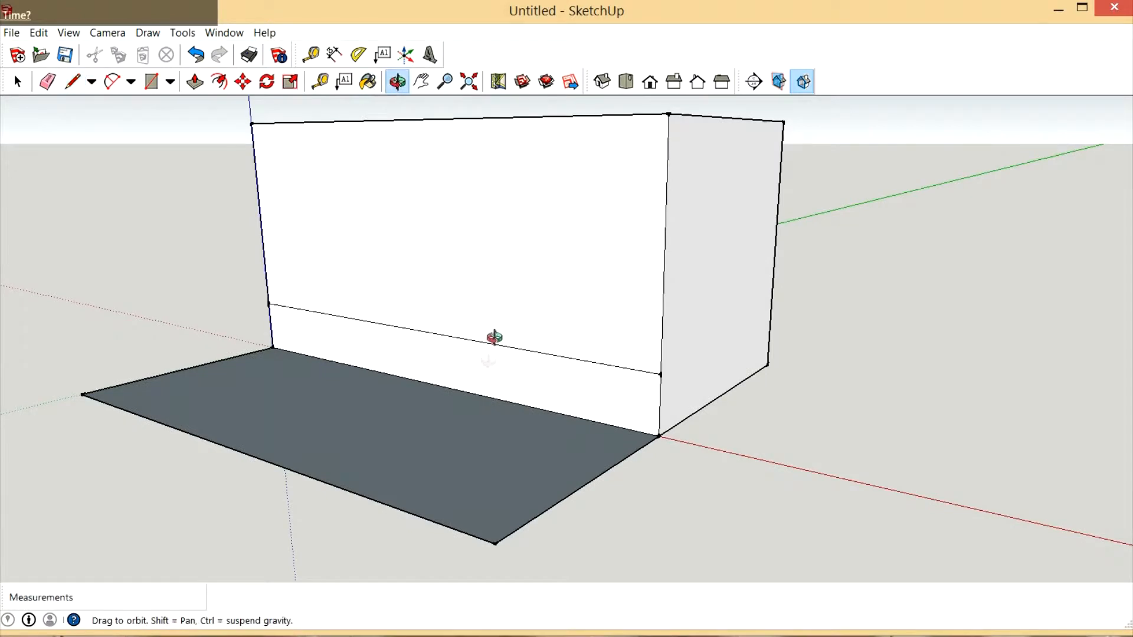
{"action": "left_click_drag", "start_coordinate": [494, 338], "coordinate": [511, 378]}
{"action": "scroll", "coordinate": [511, 343], "scroll_direction": "down", "scroll_amount": 2}
{"action": "left_click_drag", "start_coordinate": [492, 389], "coordinate": [513, 442]}
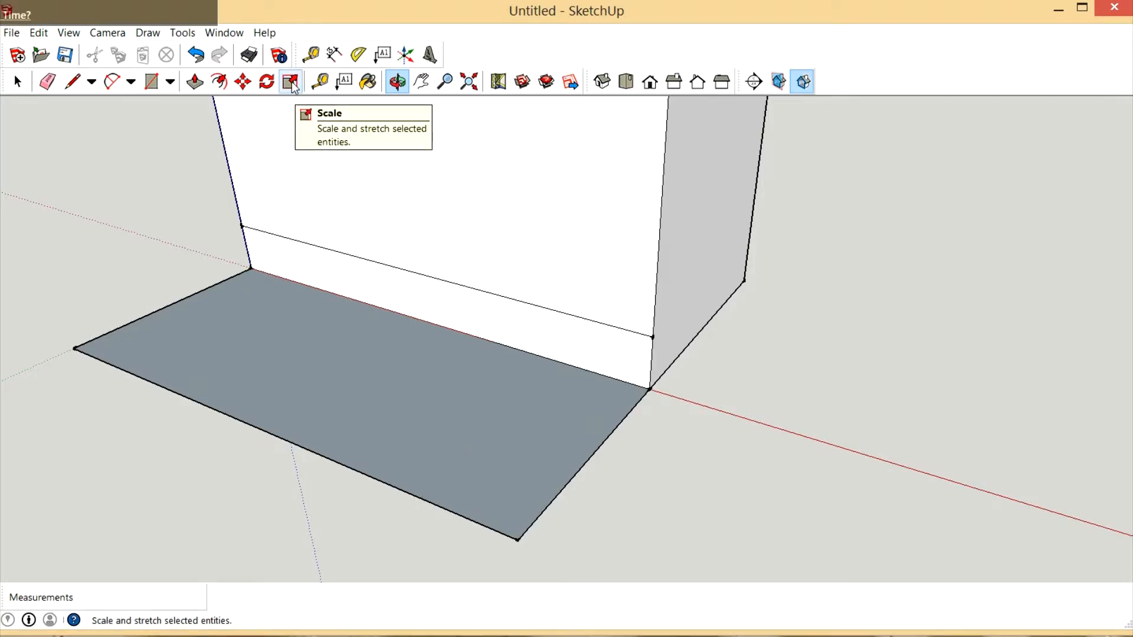
{"action": "left_click", "coordinate": [220, 86]}
{"action": "left_click", "coordinate": [155, 329]}
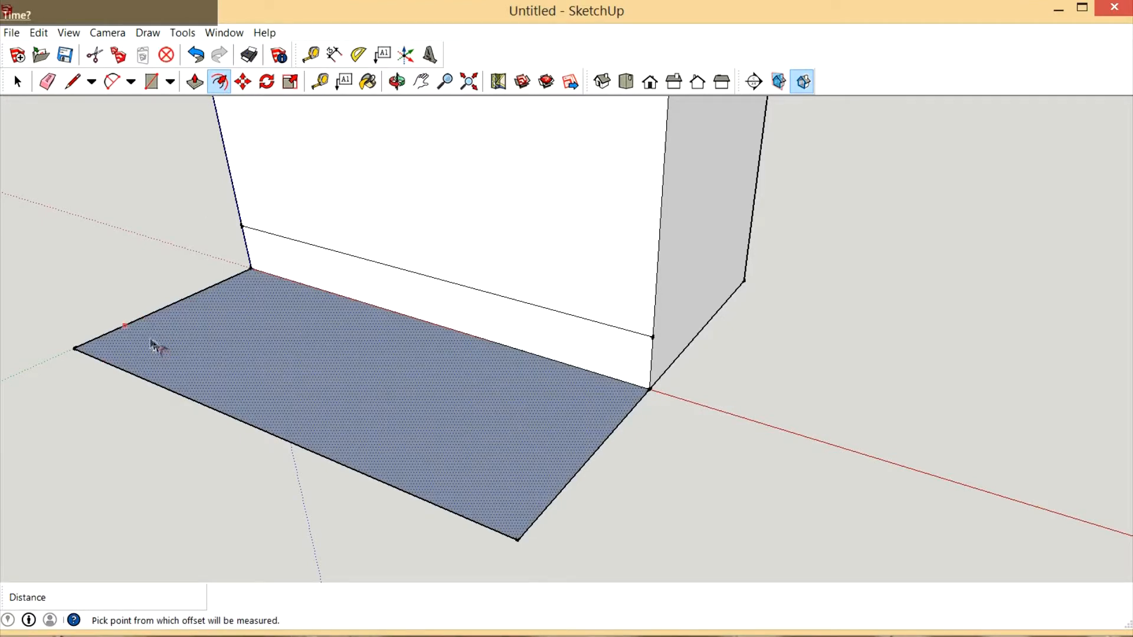
{"action": "left_click", "coordinate": [152, 341]}
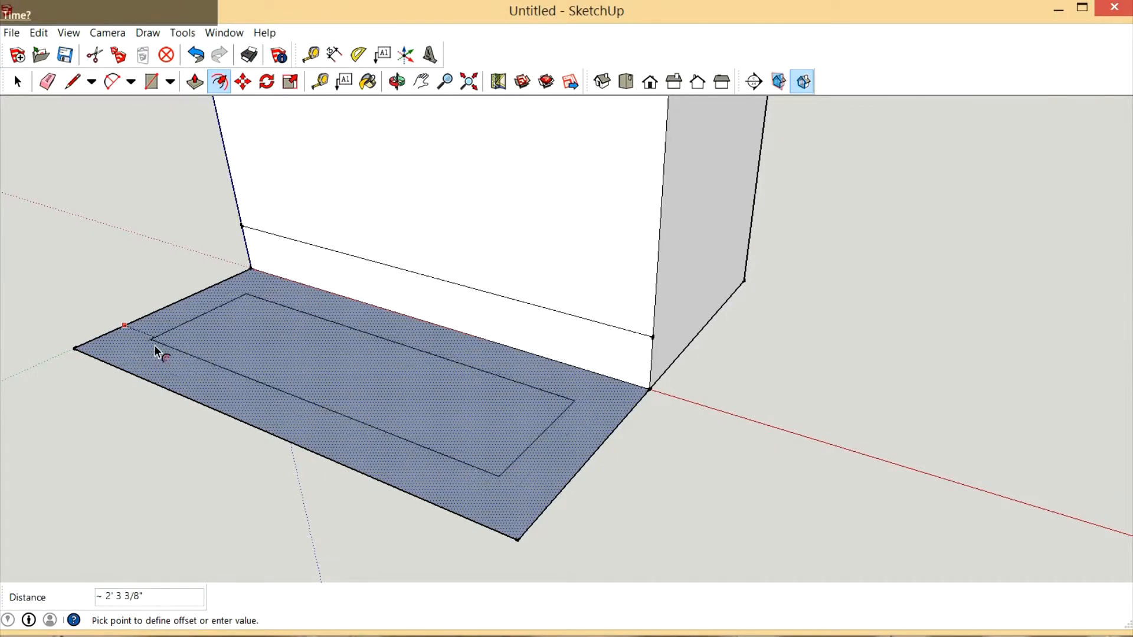
{"action": "left_click", "coordinate": [154, 345]}
{"action": "type", "text": "8"}
{"action": "key", "text": "Return"}
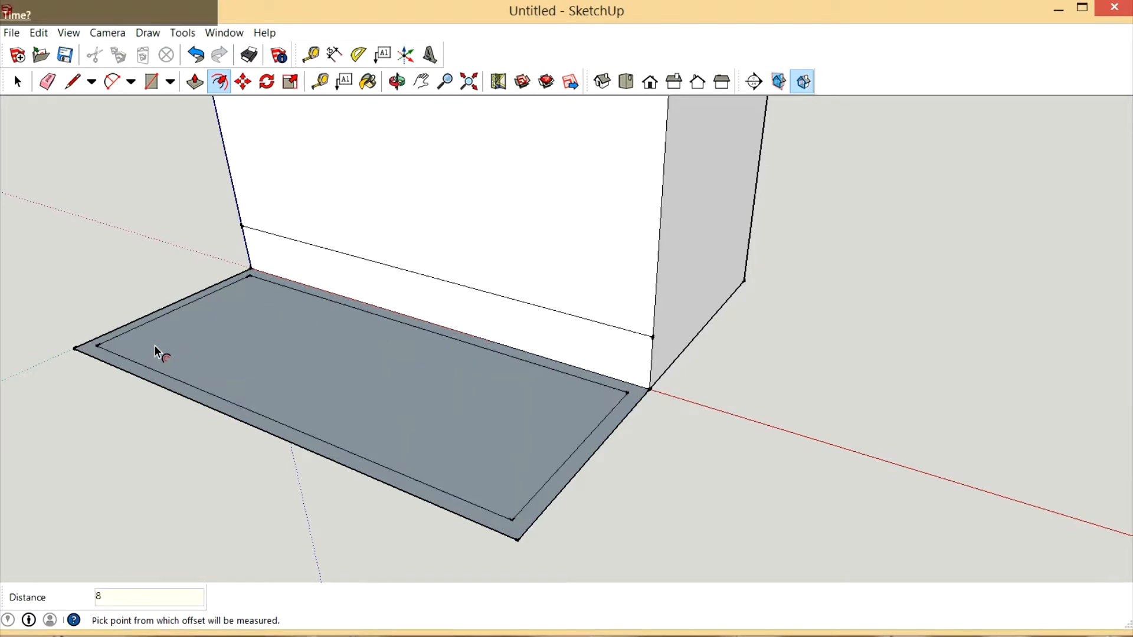
{"action": "left_click", "coordinate": [47, 81]}
{"action": "left_click", "coordinate": [352, 322]}
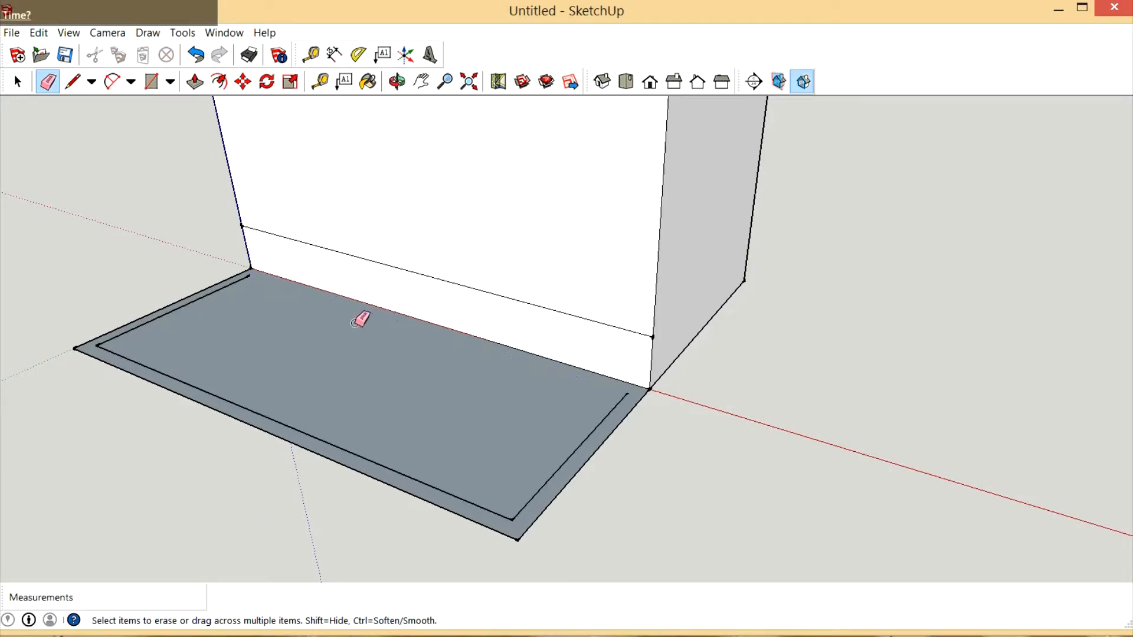
Draw short lines extending both inner side lines of the ground border to the building's front wall
{"action": "left_click", "coordinate": [73, 82]}
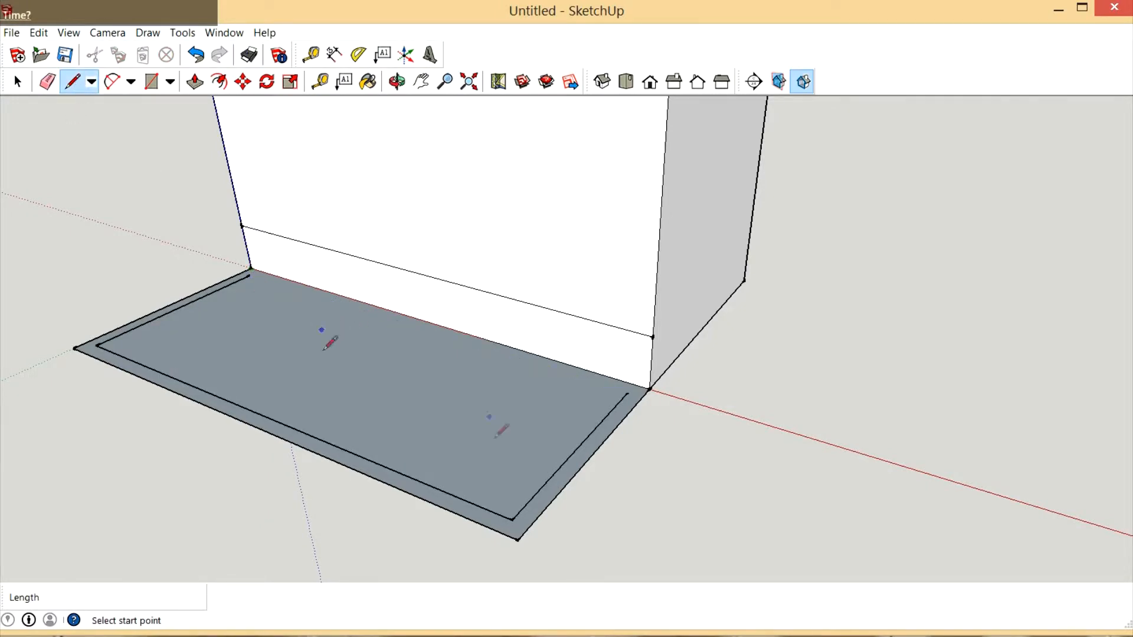
{"action": "scroll", "coordinate": [587, 440], "scroll_direction": "up", "scroll_amount": 1}
{"action": "left_click", "coordinate": [647, 377]}
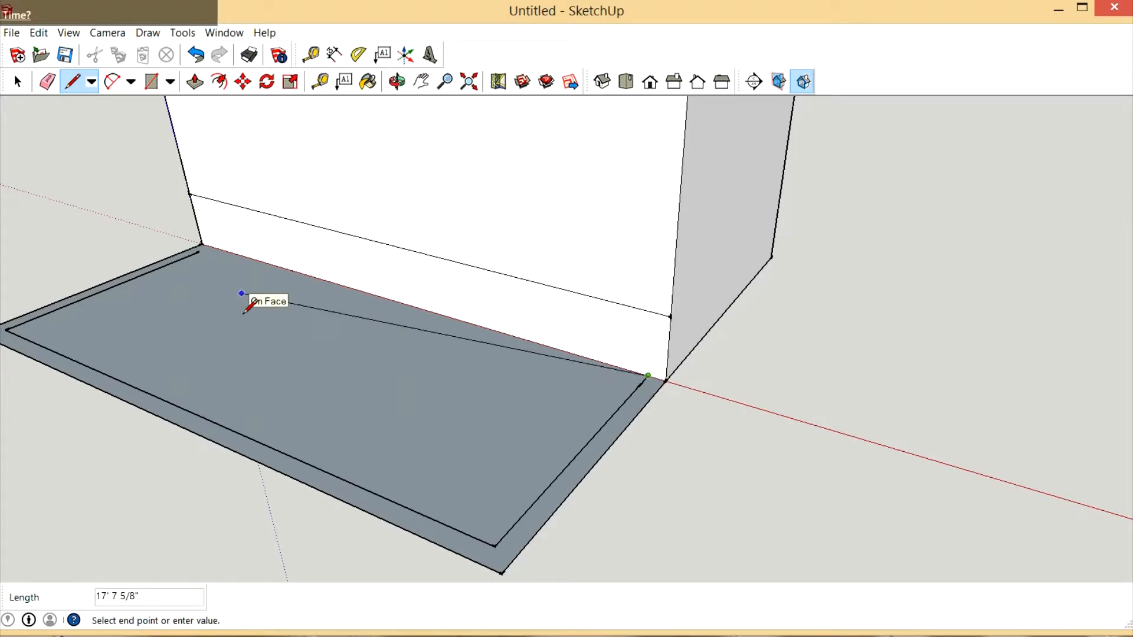
{"action": "key", "text": "Escape"}
{"action": "scroll", "coordinate": [216, 265], "scroll_direction": "up", "scroll_amount": 4}
{"action": "left_click", "coordinate": [199, 269]}
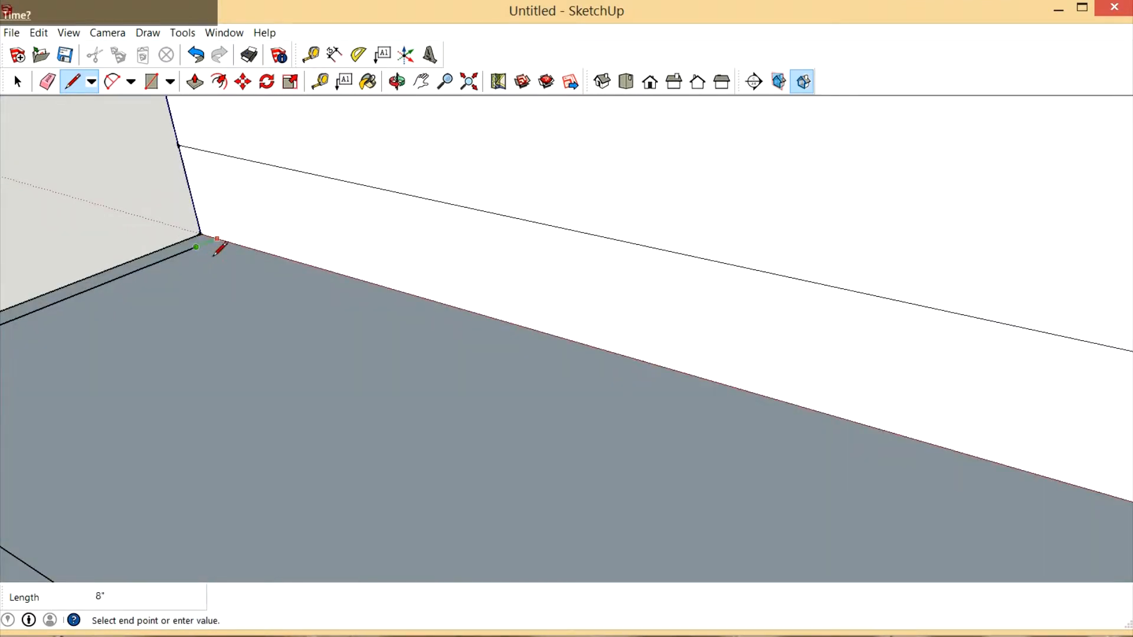
{"action": "left_click", "coordinate": [220, 248]}
{"action": "scroll", "coordinate": [283, 340], "scroll_direction": "down", "scroll_amount": 7}
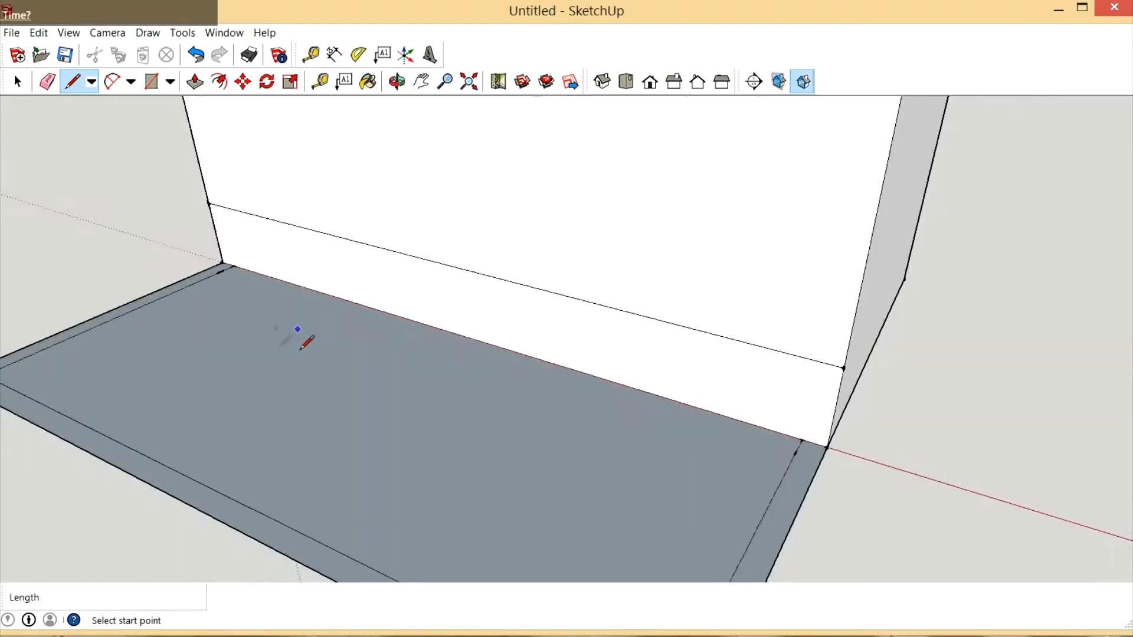
Push/Pull the three-sided border strip upward by 2' 2" to form a low wall around the front area
{"action": "left_click", "coordinate": [194, 81]}
{"action": "left_click", "coordinate": [242, 410]}
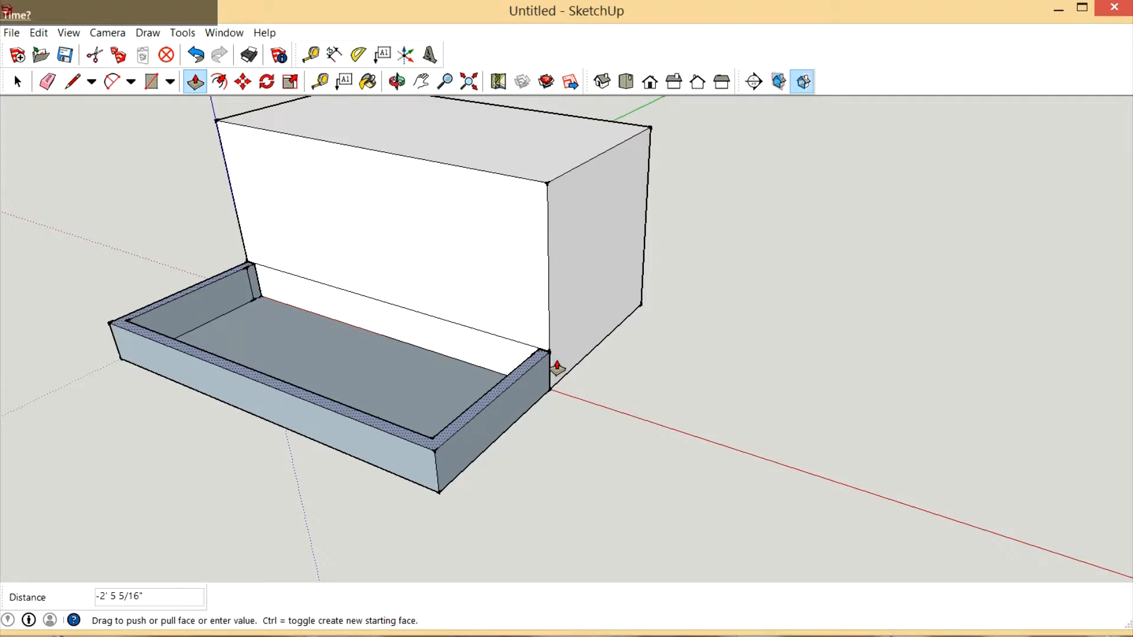
{"action": "left_click", "coordinate": [557, 366]}
{"action": "scroll", "coordinate": [484, 466], "scroll_direction": "up", "scroll_amount": 3}
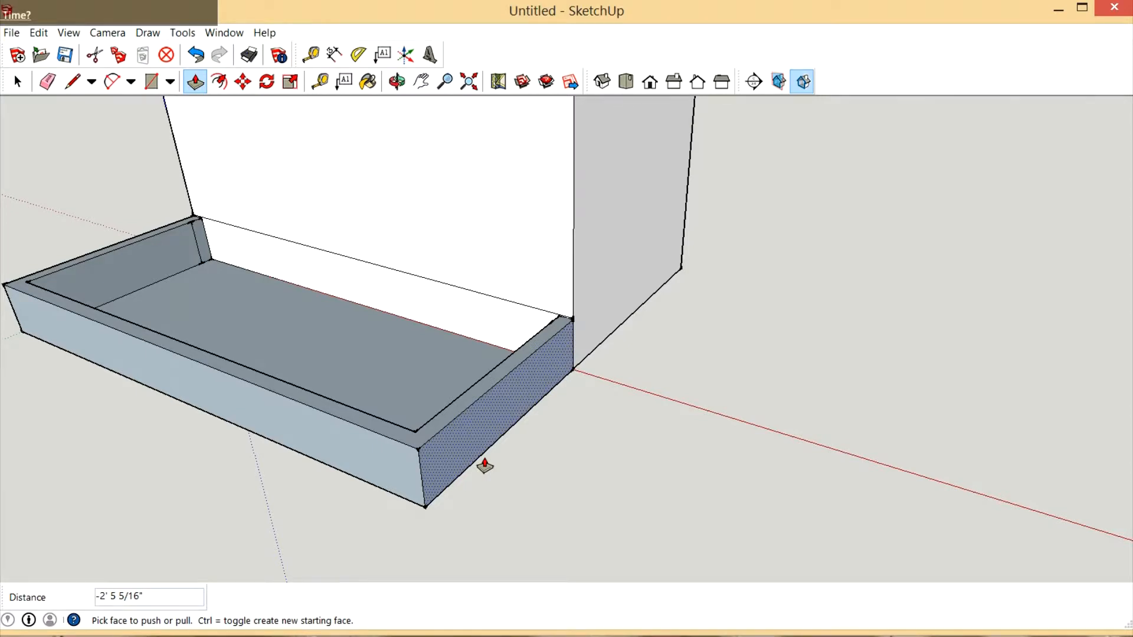
{"action": "type", "text": "' 2\""}
{"action": "key", "text": "Return"}
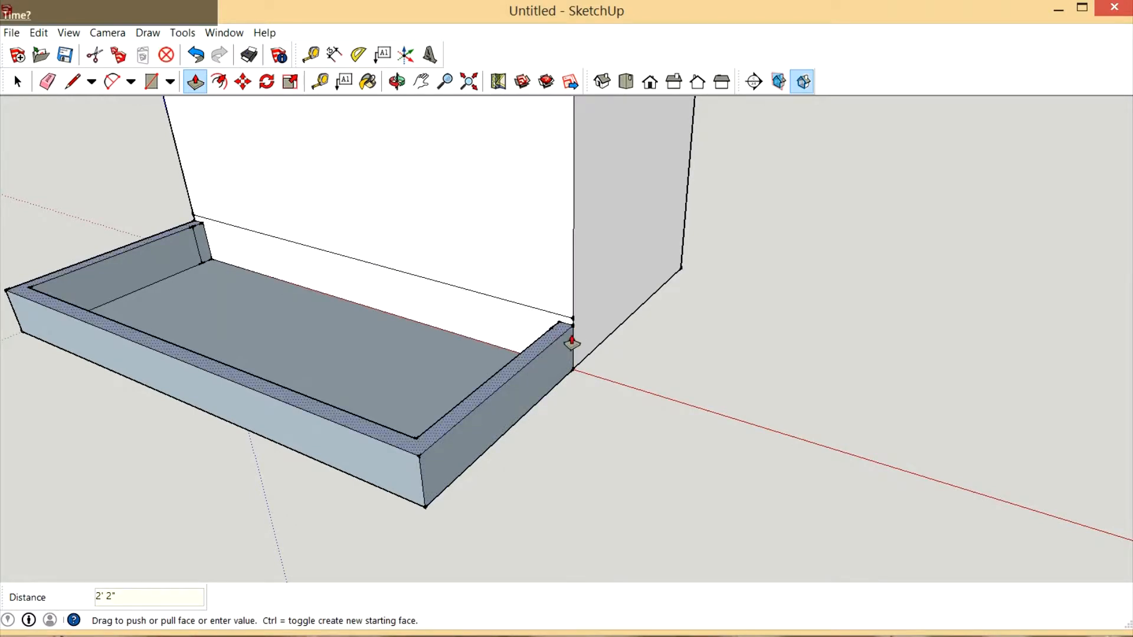
Delete the stray vertical edge on the inner face of the low side wall, close to the building
{"action": "left_click", "coordinate": [17, 82]}
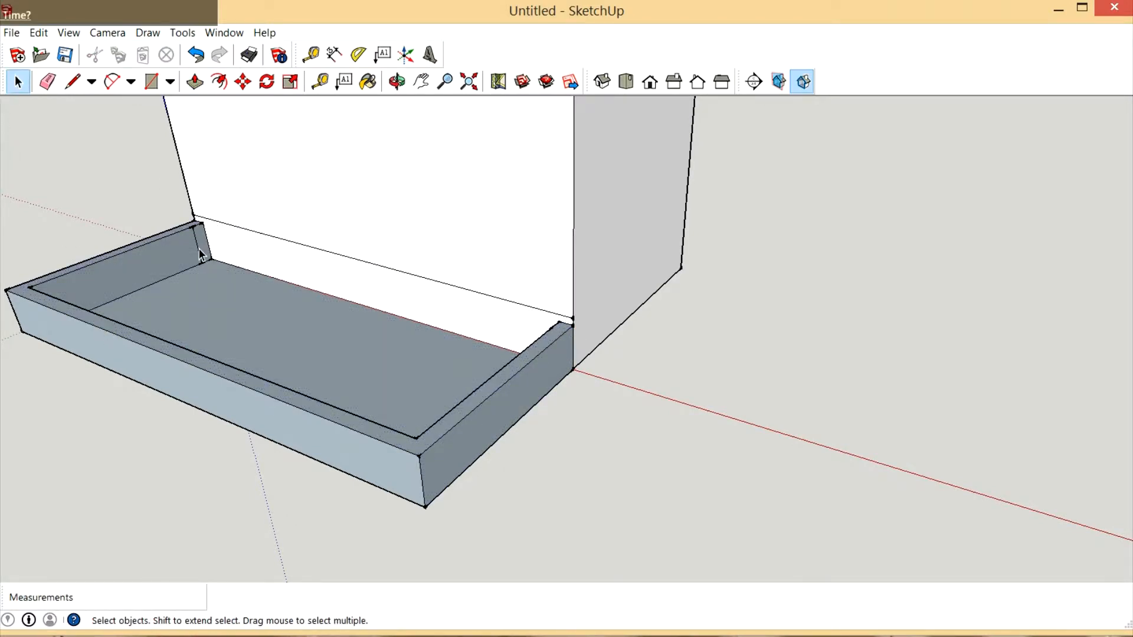
{"action": "left_click", "coordinate": [199, 255]}
{"action": "key", "text": "Delete"}
{"action": "scroll", "coordinate": [611, 356], "scroll_direction": "down", "scroll_amount": 3}
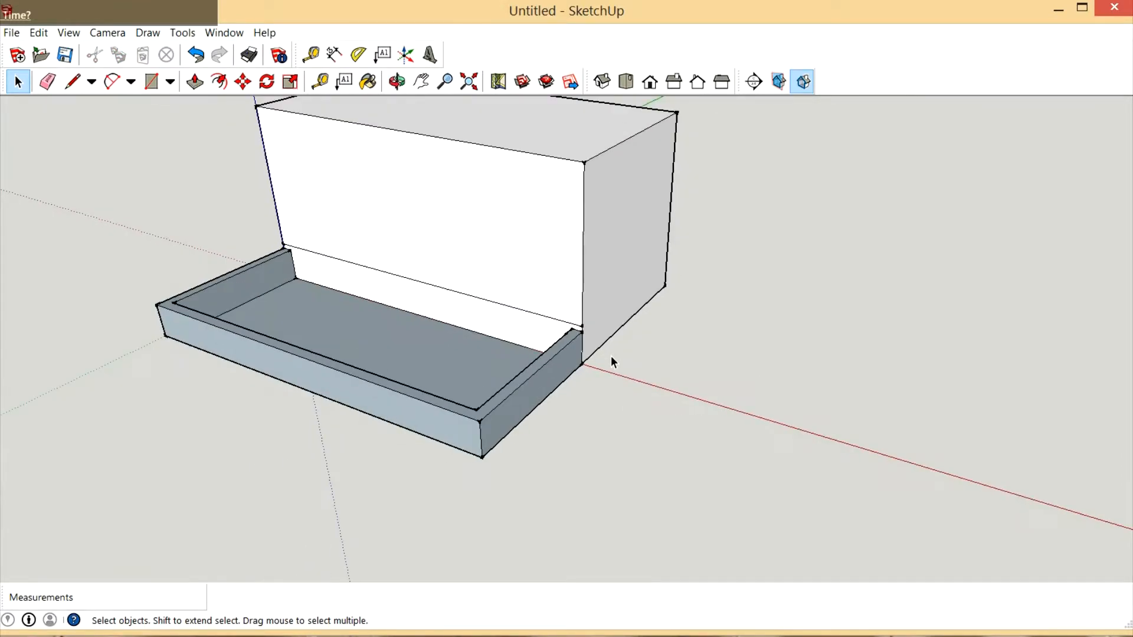
Examine the raised three-sided wall in front of the building block from several angles
{"action": "scroll", "coordinate": [449, 416], "scroll_direction": "up", "scroll_amount": 4}
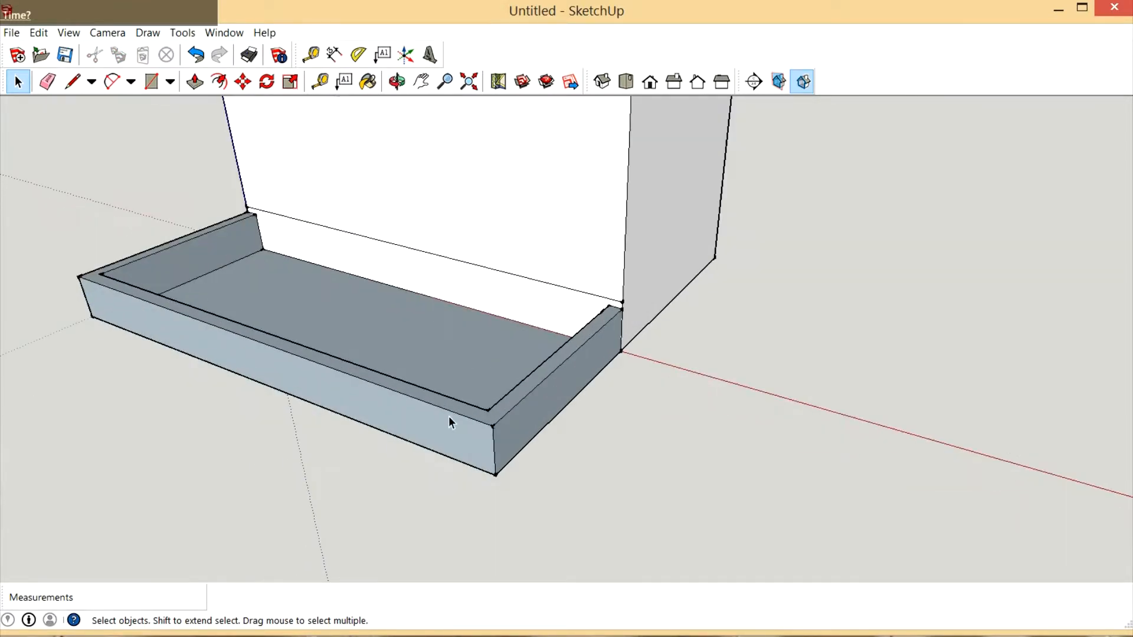
{"action": "left_click", "coordinate": [397, 81]}
{"action": "left_click_drag", "start_coordinate": [483, 236], "coordinate": [460, 407]}
{"action": "scroll", "coordinate": [536, 346], "scroll_direction": "down", "scroll_amount": 2}
{"action": "scroll", "coordinate": [482, 438], "scroll_direction": "up", "scroll_amount": 3}
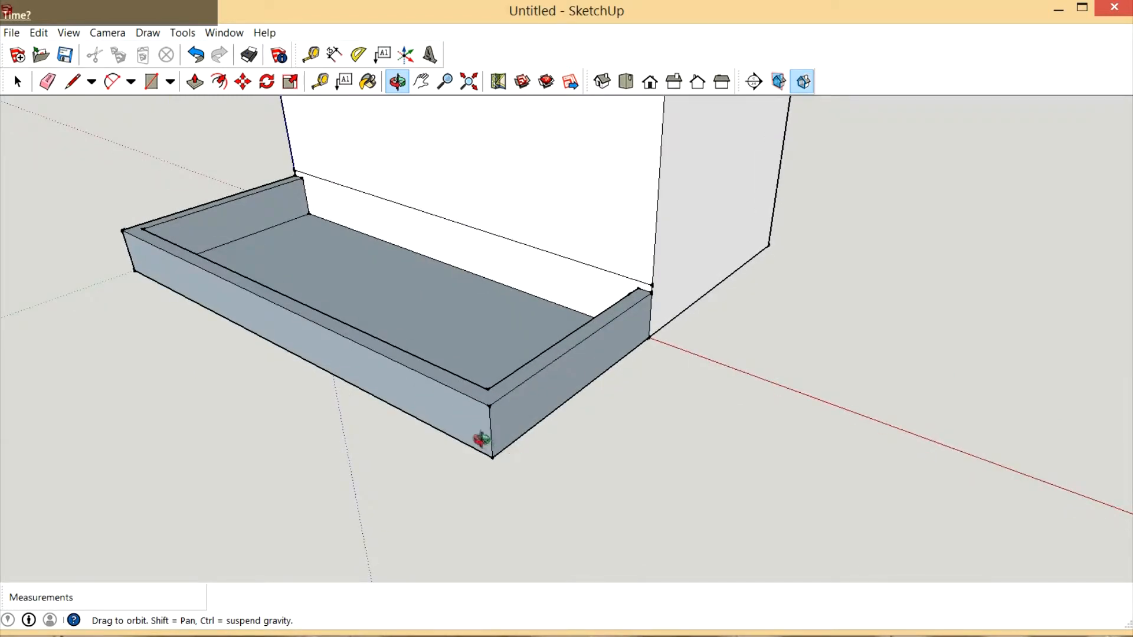
{"action": "left_click_drag", "start_coordinate": [395, 354], "coordinate": [397, 369]}
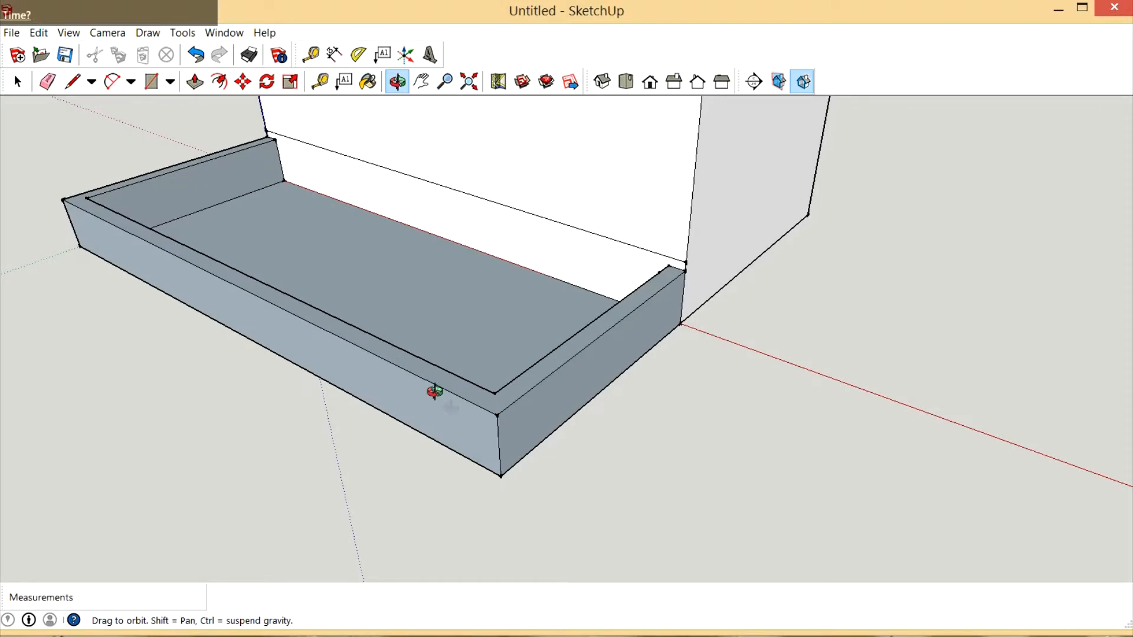
{"action": "scroll", "coordinate": [513, 450], "scroll_direction": "up", "scroll_amount": 3}
{"action": "scroll", "coordinate": [386, 386], "scroll_direction": "down", "scroll_amount": 3}
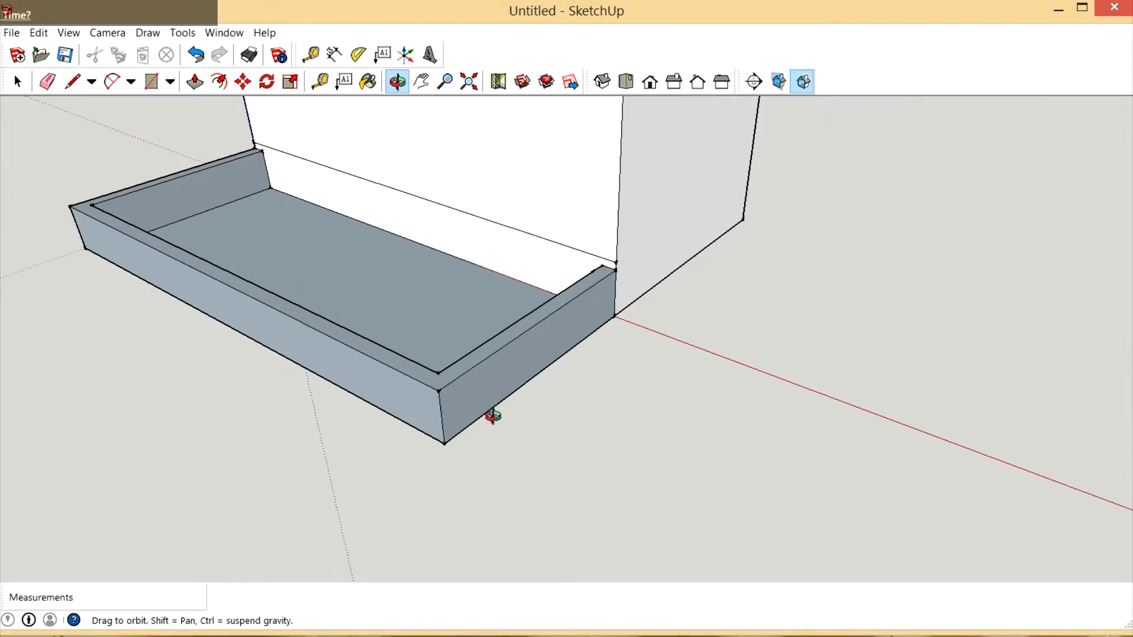
{"action": "scroll", "coordinate": [494, 417], "scroll_direction": "up", "scroll_amount": 1}
{"action": "mouse_move", "coordinate": [533, 376]}
{"action": "left_mouse_down"}
{"action": "mouse_move", "coordinate": [612, 349]}
{"action": "mouse_move", "coordinate": [541, 369]}
{"action": "left_mouse_up"}
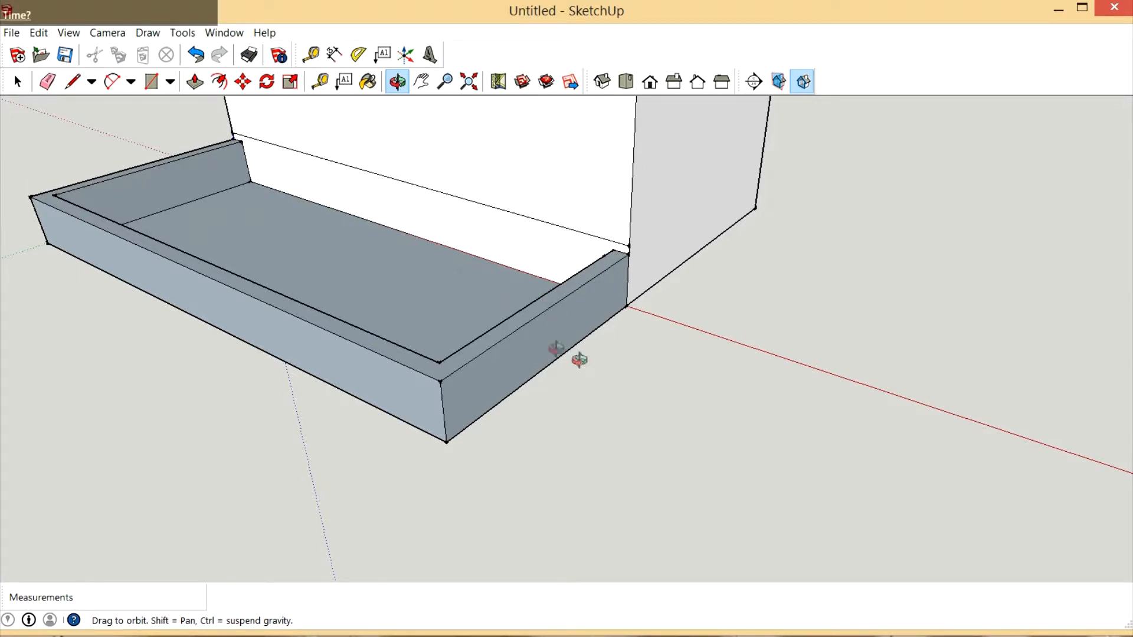
{"action": "left_click_drag", "start_coordinate": [561, 274], "coordinate": [586, 269]}
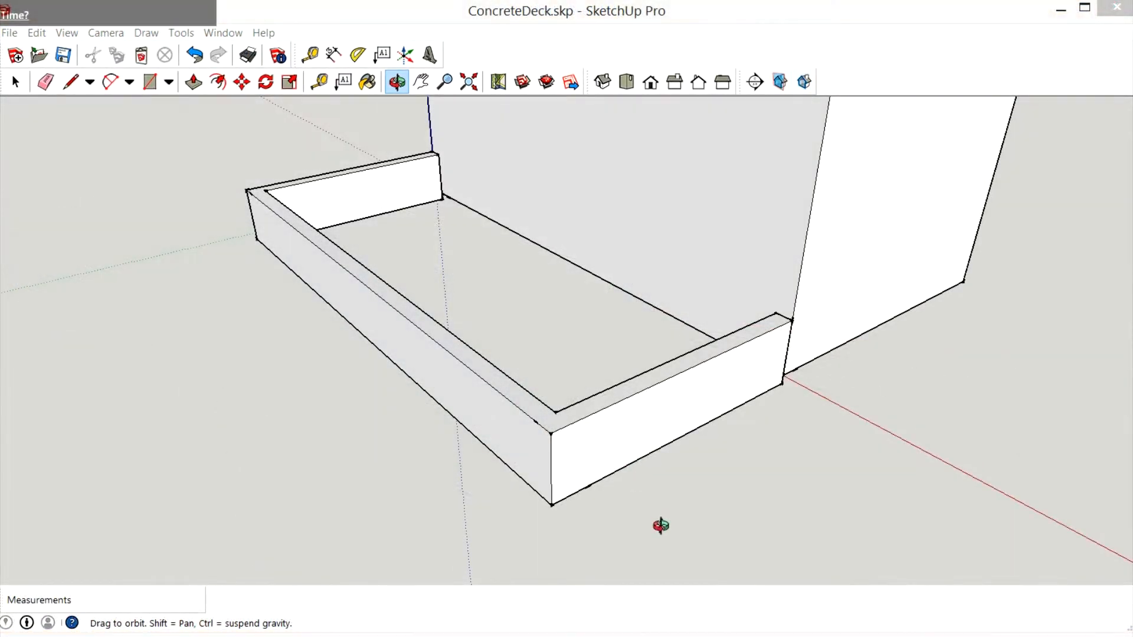
Draw a short ground line outward from the low wall's corner at the building and a parallel line past its front corner
{"action": "left_click", "coordinate": [70, 81]}
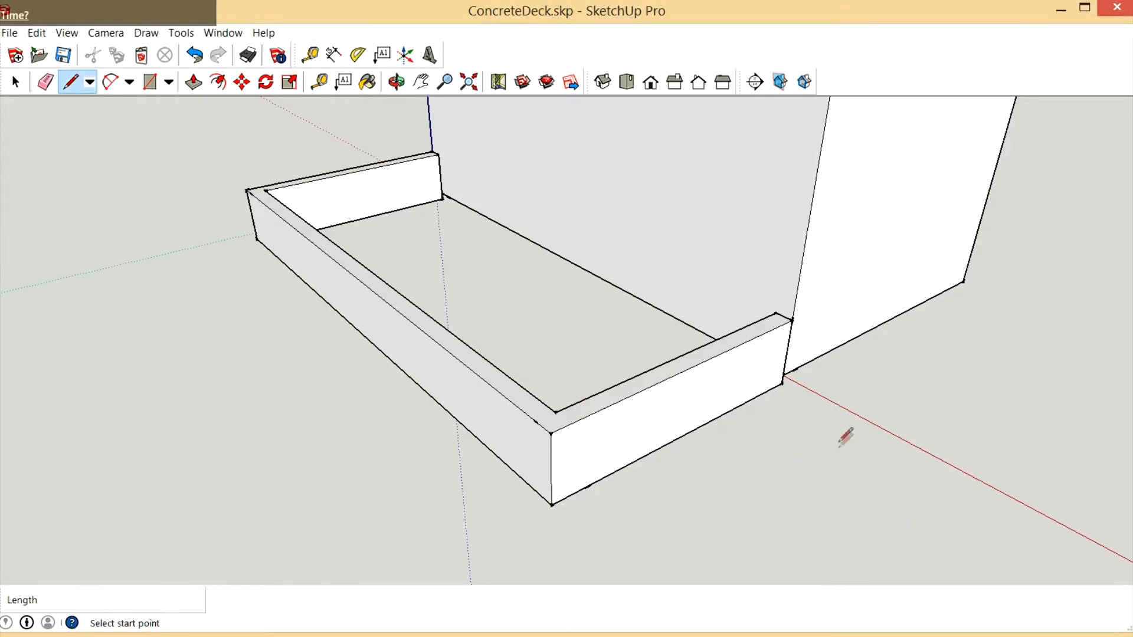
{"action": "left_click", "coordinate": [784, 403]}
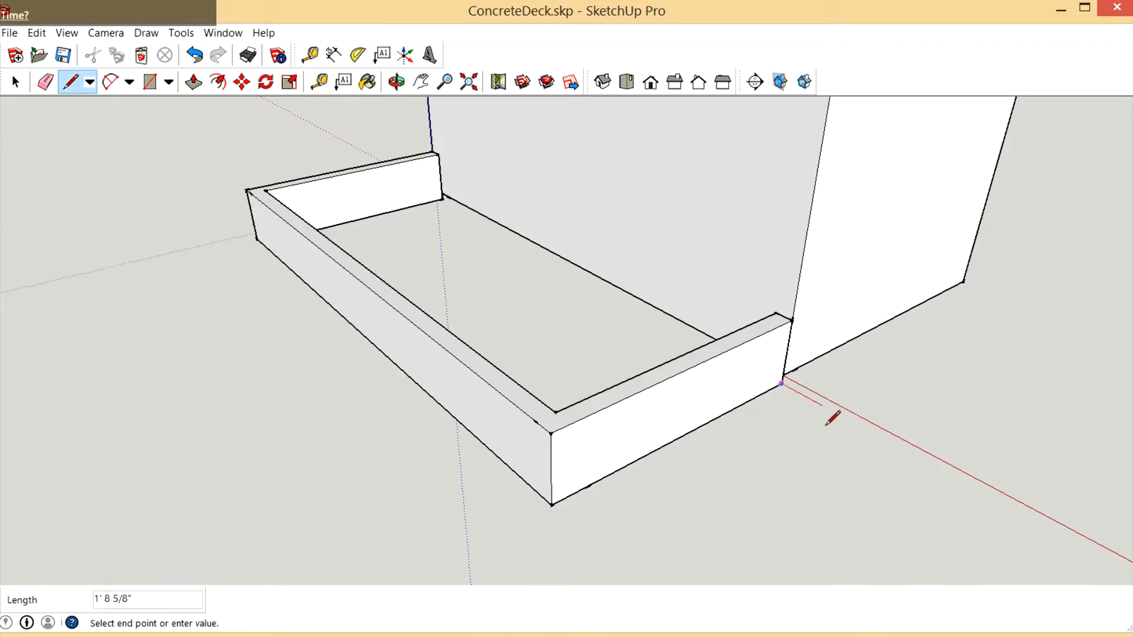
{"action": "key", "text": "Return"}
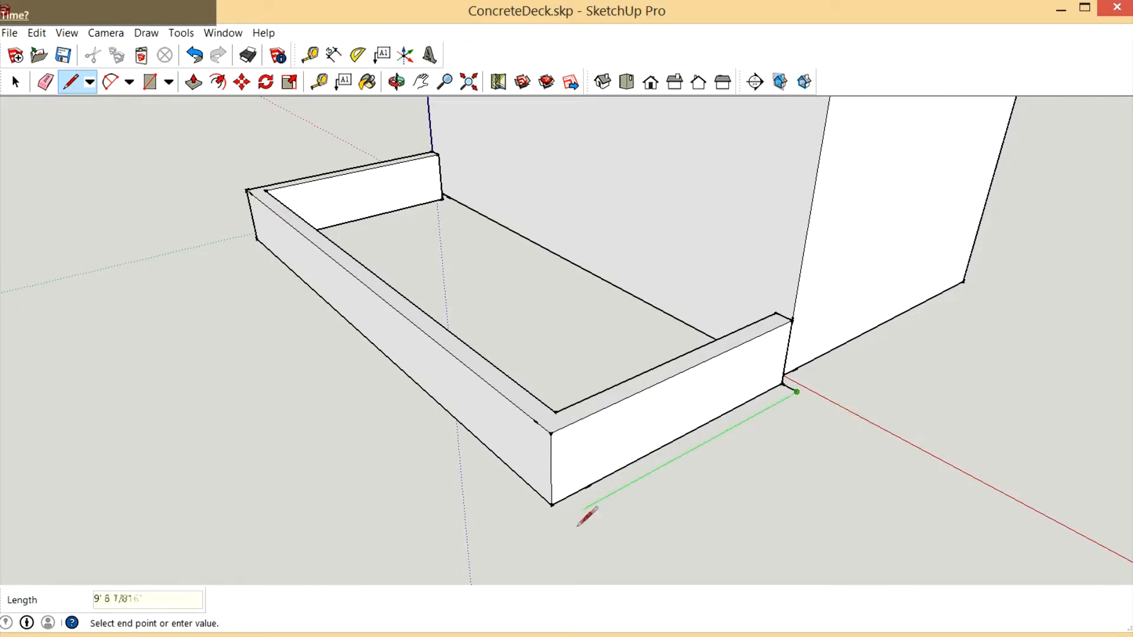
{"action": "key", "text": "shift"}
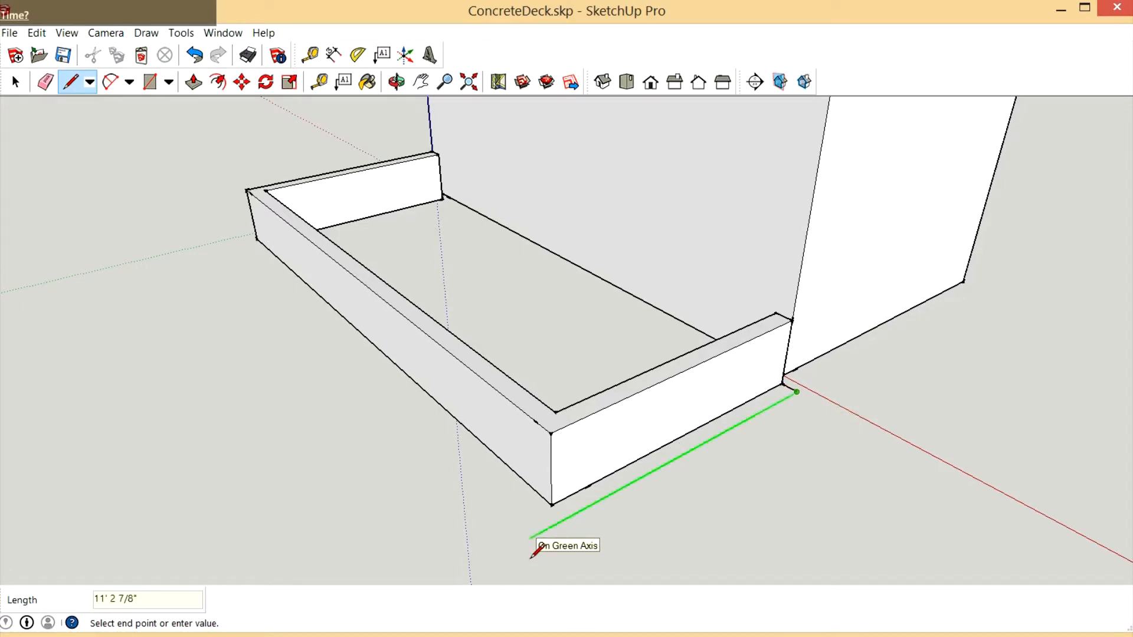
{"action": "left_click", "coordinate": [558, 528], "text": "shift"}
{"action": "left_click", "coordinate": [561, 523]}
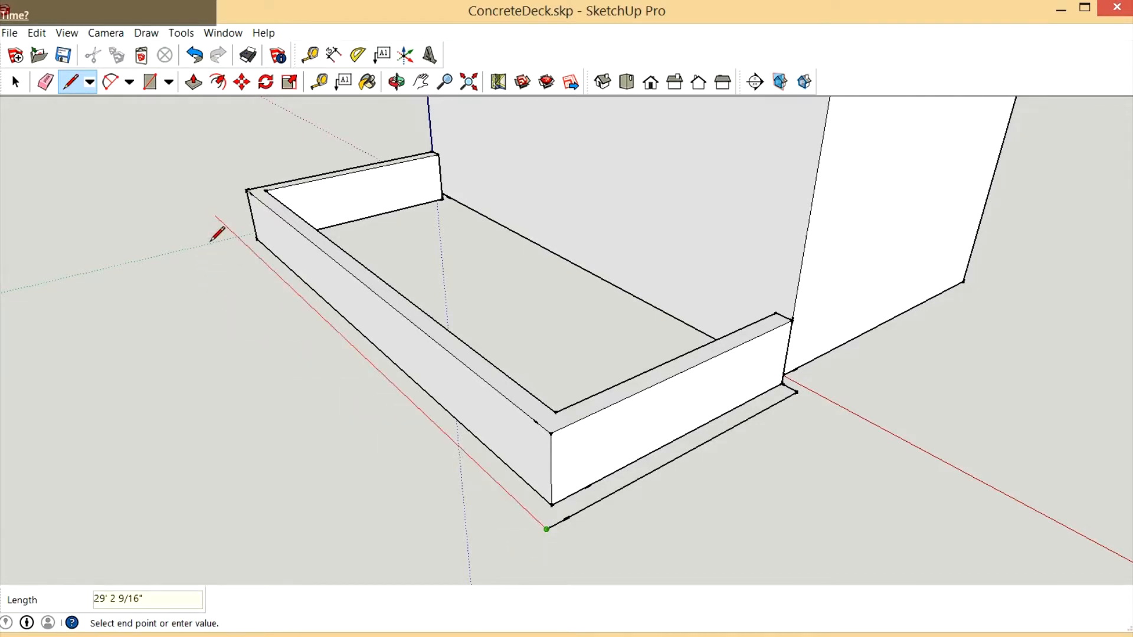
Draw the footing outline's front line parallel to the low front wall and extend it 8 inches past the far corner
{"action": "left_click", "coordinate": [257, 262]}
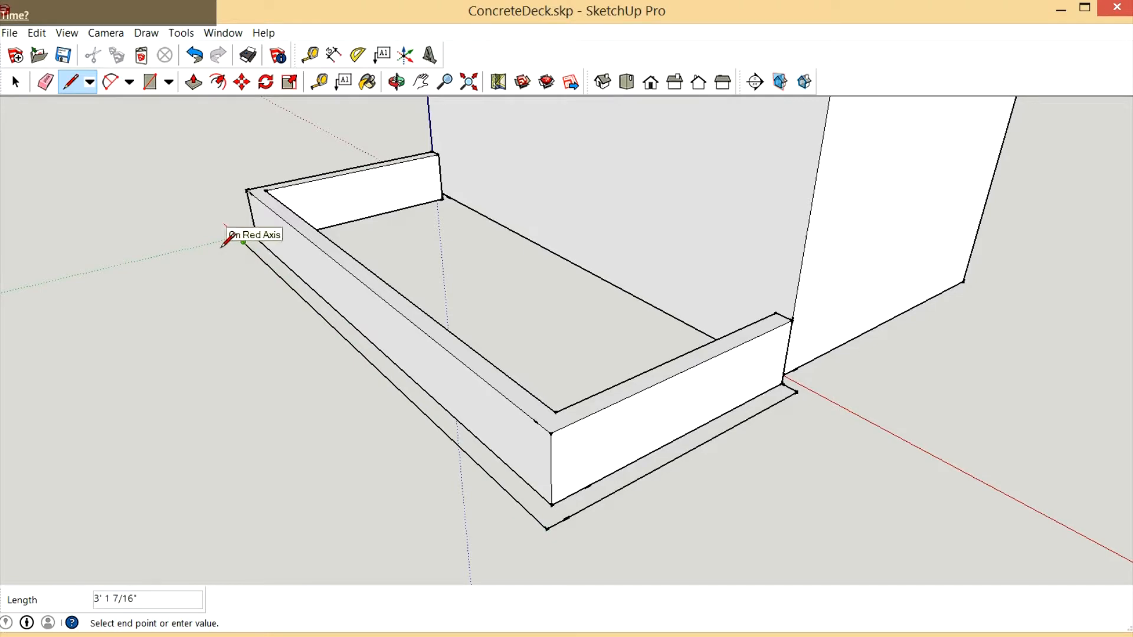
{"action": "type", "text": "8"}
{"action": "key", "text": "Return"}
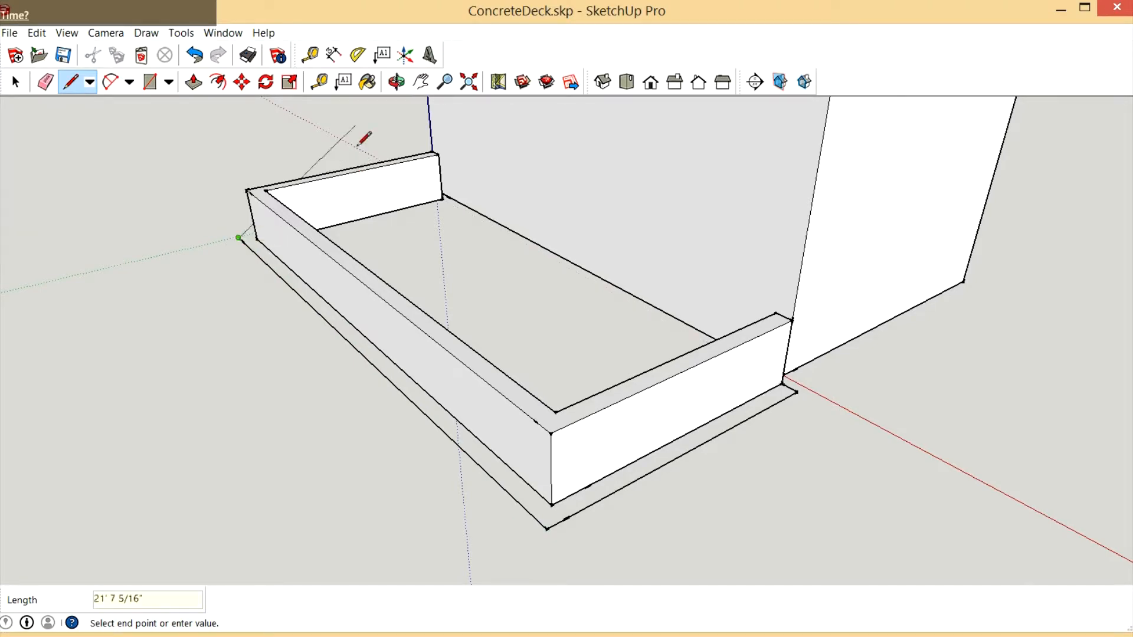
Draw the footing outline along the other side wall and join it to that wall's corner at the building
{"action": "left_click", "coordinate": [397, 82]}
{"action": "mouse_move", "coordinate": [273, 323]}
{"action": "left_mouse_down"}
{"action": "mouse_move", "coordinate": [690, 369]}
{"action": "mouse_move", "coordinate": [926, 301]}
{"action": "left_mouse_up"}
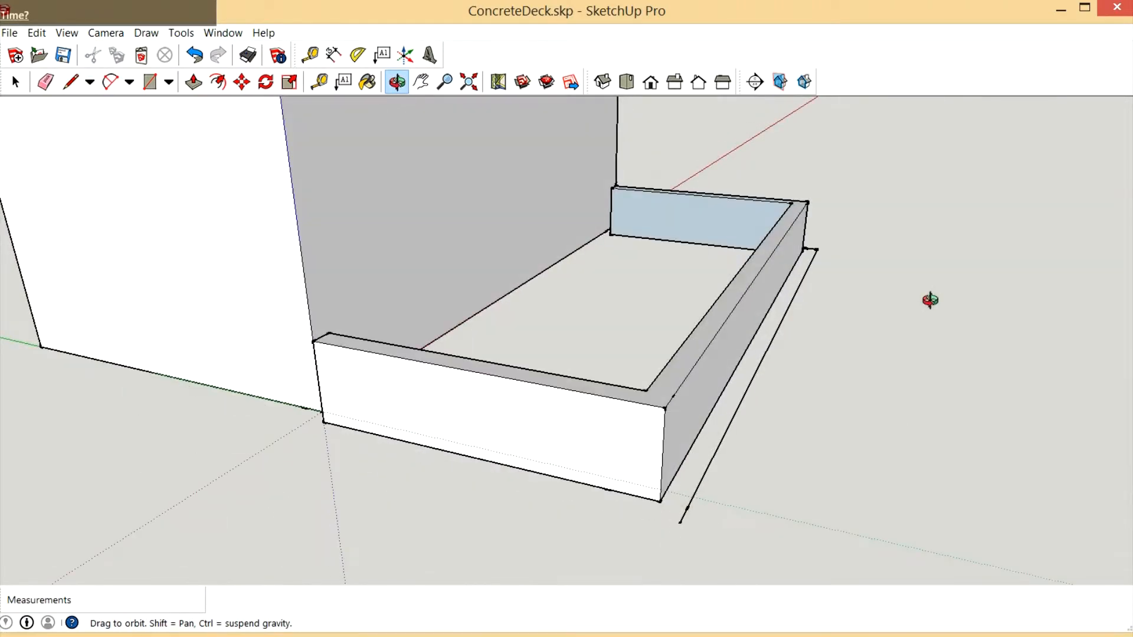
{"action": "left_click", "coordinate": [75, 86]}
{"action": "left_click", "coordinate": [679, 523]}
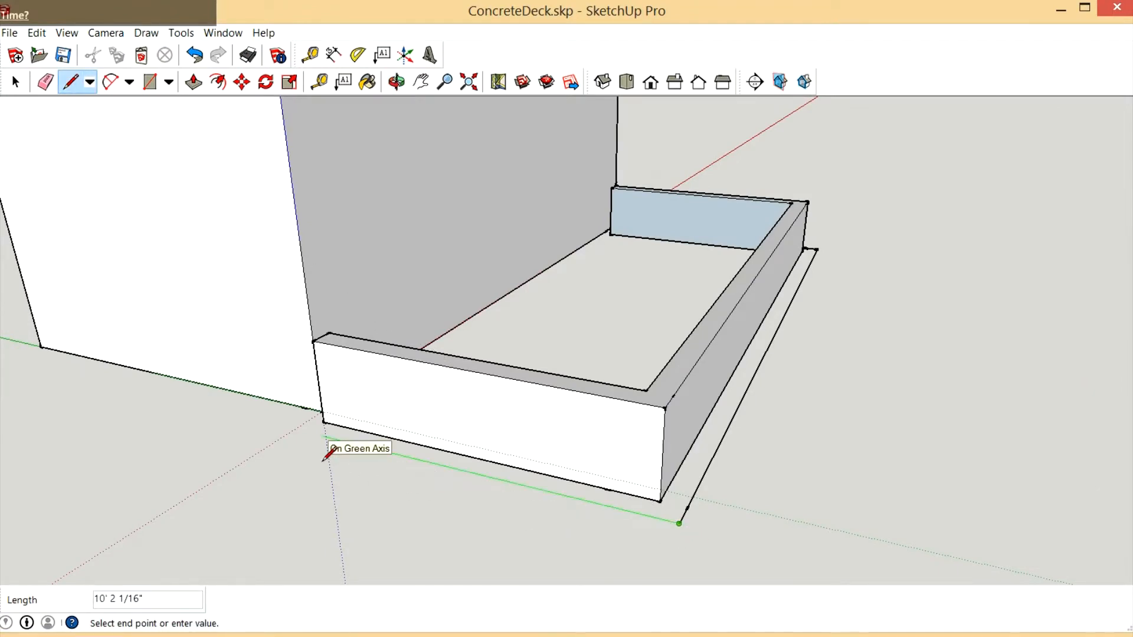
{"action": "left_click", "coordinate": [307, 432]}
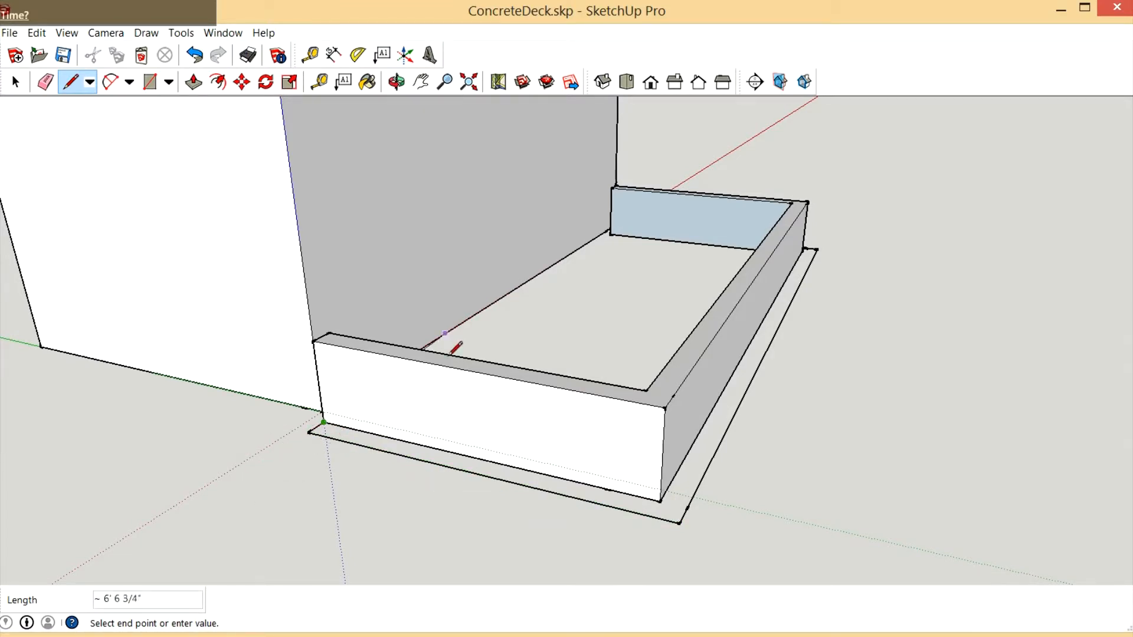
Close the footing outline along the building side so it forms a face beneath the low wall
{"action": "left_click", "coordinate": [397, 81]}
{"action": "left_click_drag", "start_coordinate": [741, 235], "coordinate": [182, 321]}
{"action": "right_click", "coordinate": [815, 448]}
{"action": "left_click", "coordinate": [841, 454]}
{"action": "left_click", "coordinate": [771, 389]}
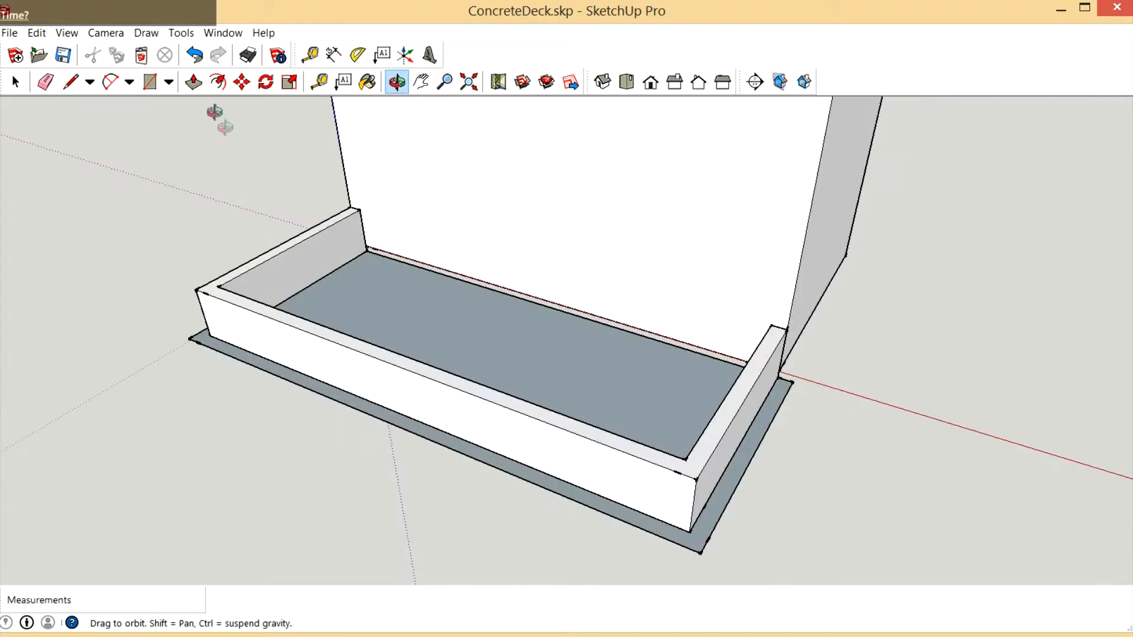
Push/Pull the footing face downward by 8 inches to form a slab below the low wall
{"action": "left_click", "coordinate": [195, 87]}
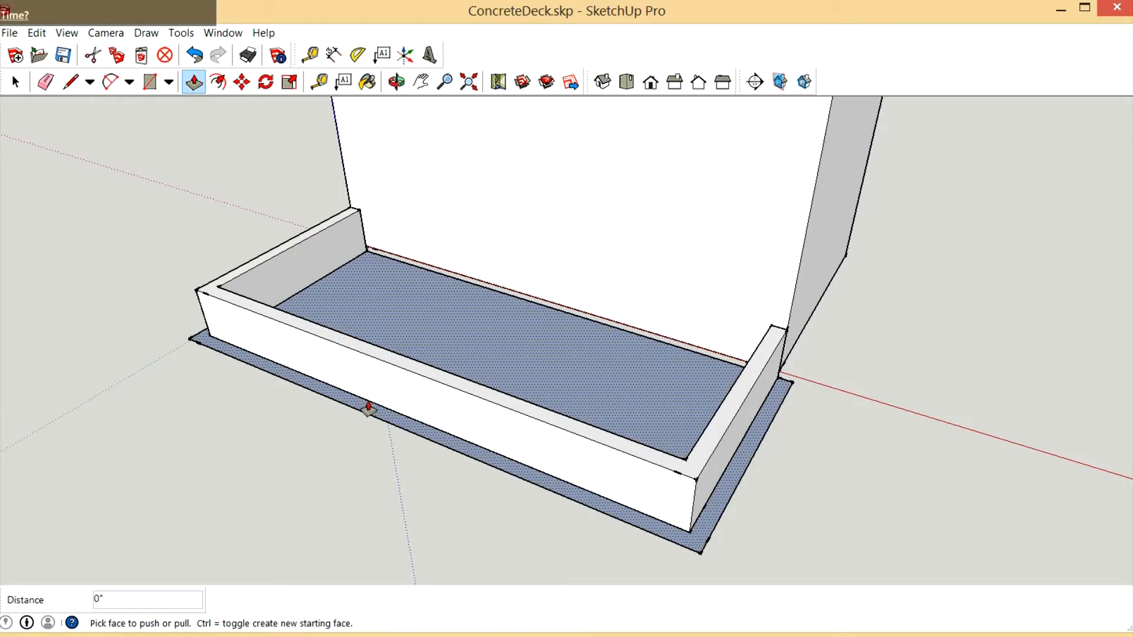
{"action": "left_click", "coordinate": [468, 342]}
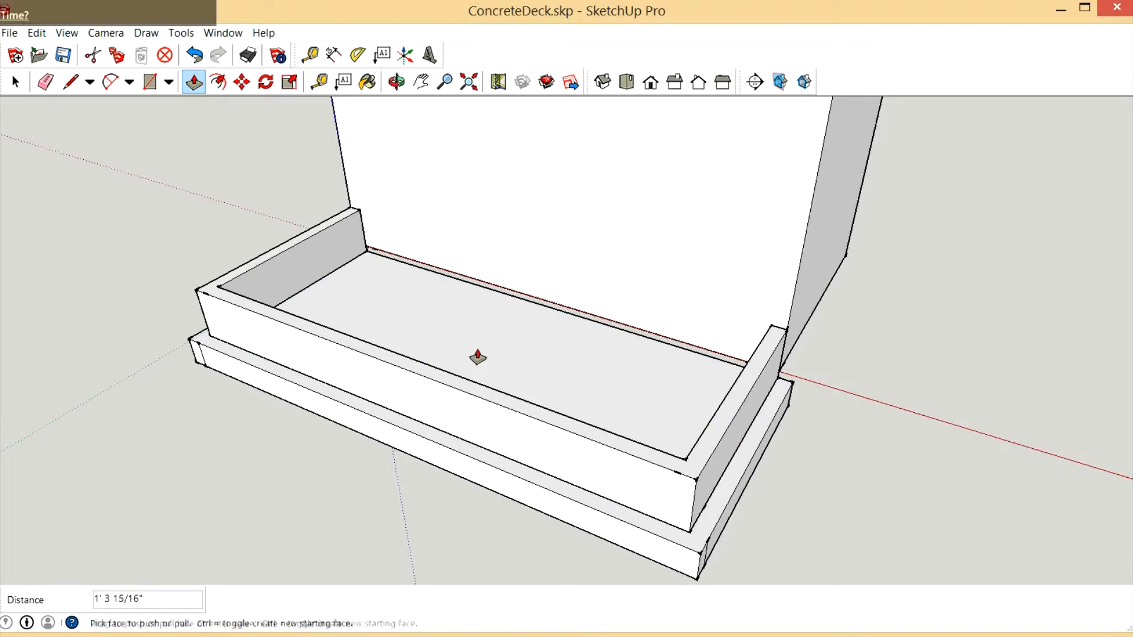
{"action": "type", "text": "8"}
{"action": "key", "text": "Return"}
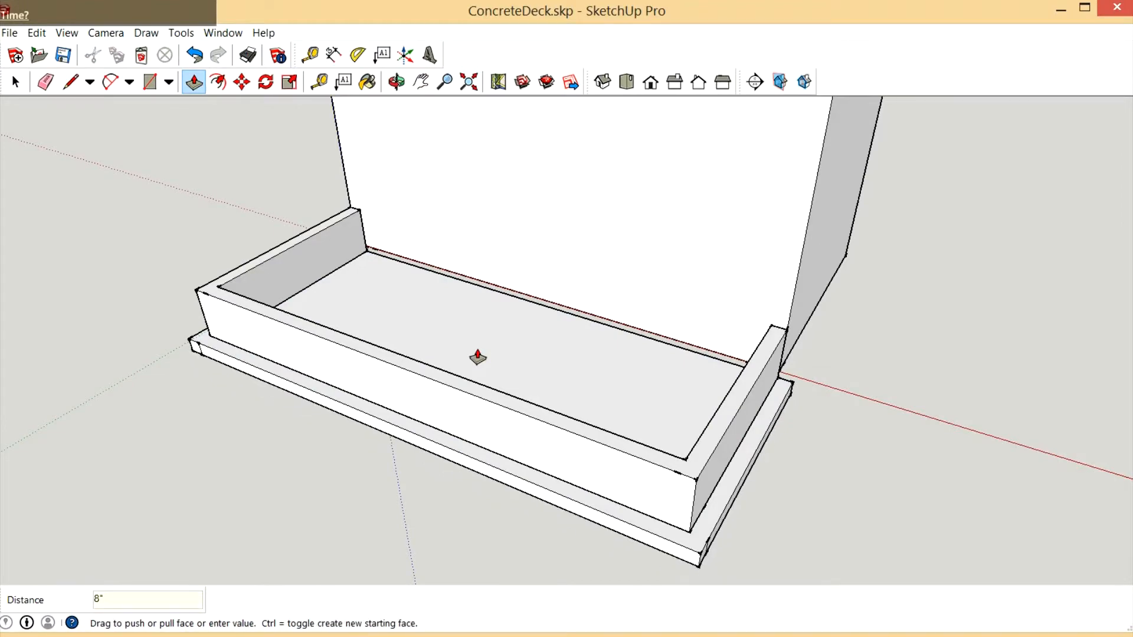
Erase the stray vertical edges beside both front corners of the footing slab
{"action": "left_click", "coordinate": [397, 81]}
{"action": "left_click_drag", "start_coordinate": [518, 448], "coordinate": [460, 289]}
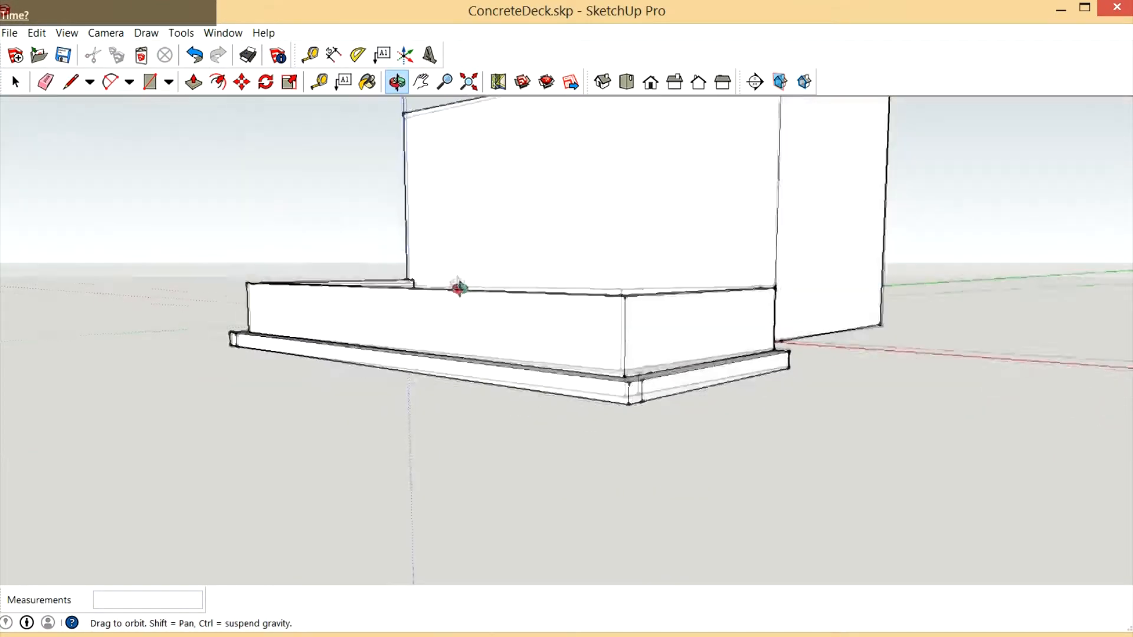
{"action": "scroll", "coordinate": [624, 374], "scroll_direction": "up", "scroll_amount": 3}
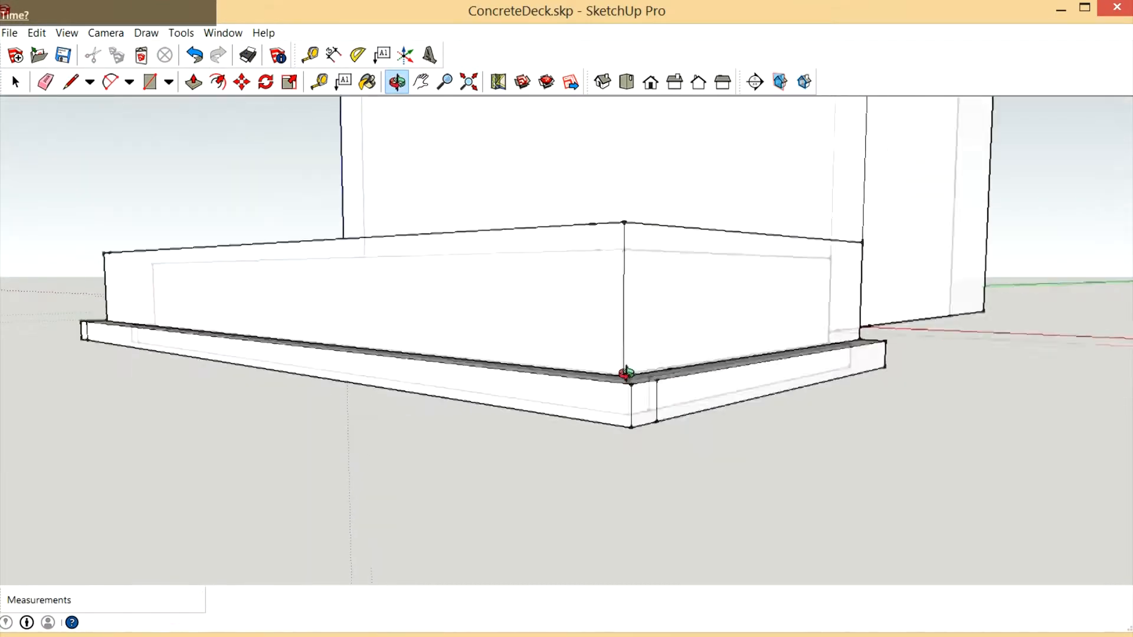
{"action": "left_click", "coordinate": [46, 81]}
{"action": "left_click", "coordinate": [657, 410]}
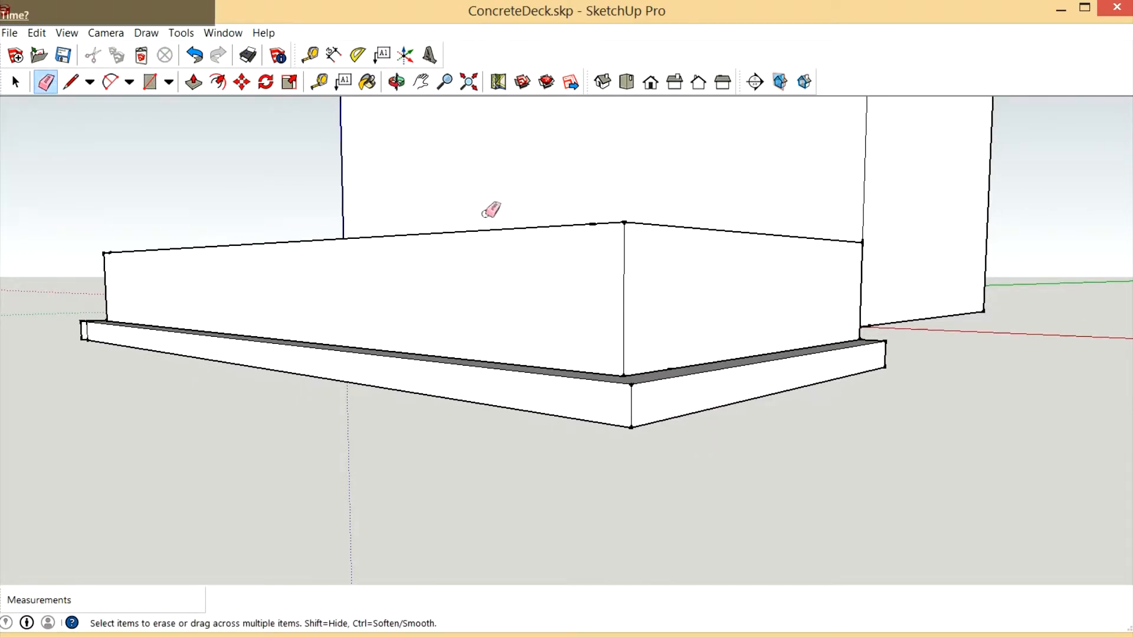
{"action": "left_click", "coordinate": [396, 82]}
{"action": "mouse_move", "coordinate": [425, 171]}
{"action": "left_mouse_down"}
{"action": "mouse_move", "coordinate": [600, 340]}
{"action": "mouse_move", "coordinate": [752, 298]}
{"action": "mouse_move", "coordinate": [634, 286]}
{"action": "left_mouse_up"}
{"action": "left_click", "coordinate": [46, 81]}
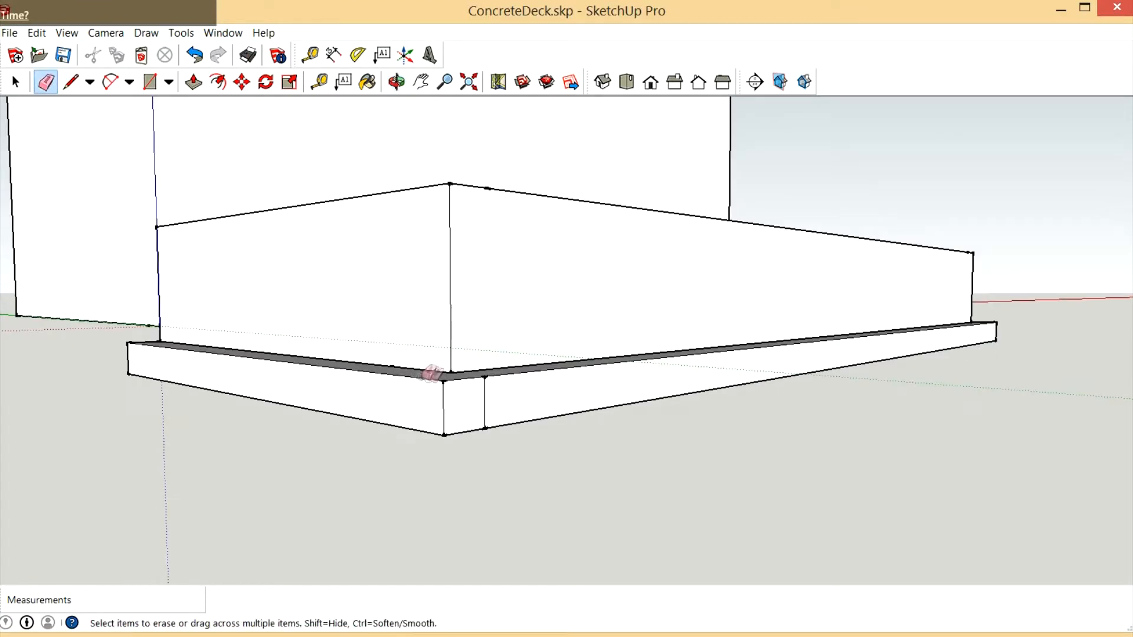
{"action": "left_click", "coordinate": [486, 420]}
Offset the outline of the footing slab's underside inward by 24 inches
{"action": "left_click", "coordinate": [396, 81]}
{"action": "mouse_move", "coordinate": [639, 326]}
{"action": "left_mouse_down"}
{"action": "mouse_move", "coordinate": [629, 184]}
{"action": "mouse_move", "coordinate": [698, 177]}
{"action": "left_mouse_up"}
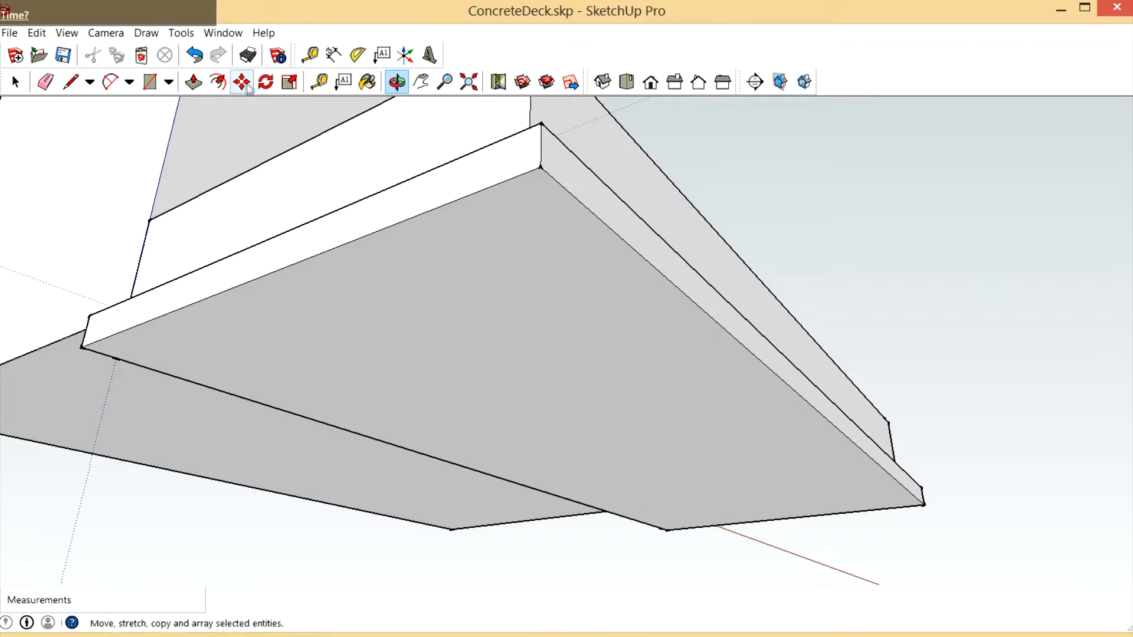
{"action": "left_click", "coordinate": [219, 82]}
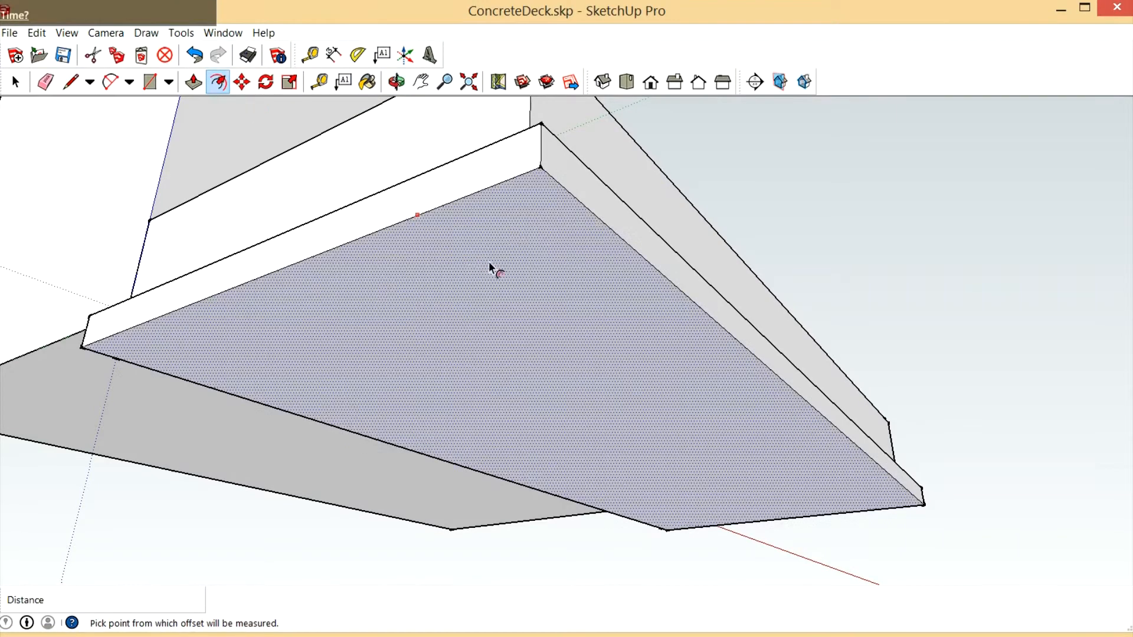
{"action": "left_click", "coordinate": [592, 228]}
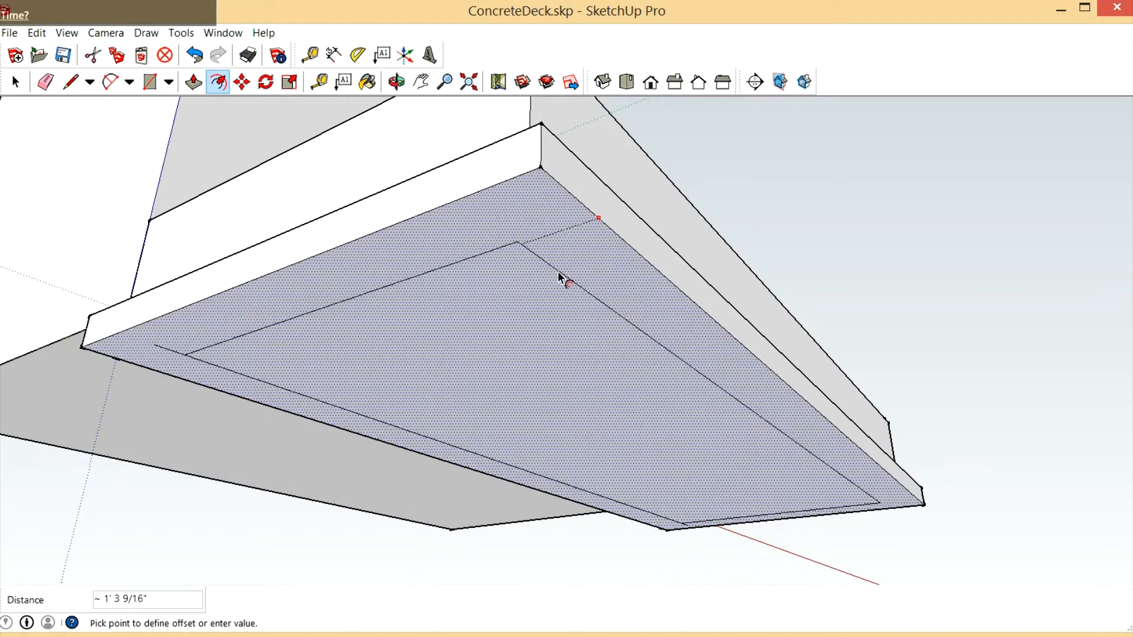
{"action": "left_click", "coordinate": [558, 272]}
{"action": "type", "text": "24"}
{"action": "key", "text": "Return"}
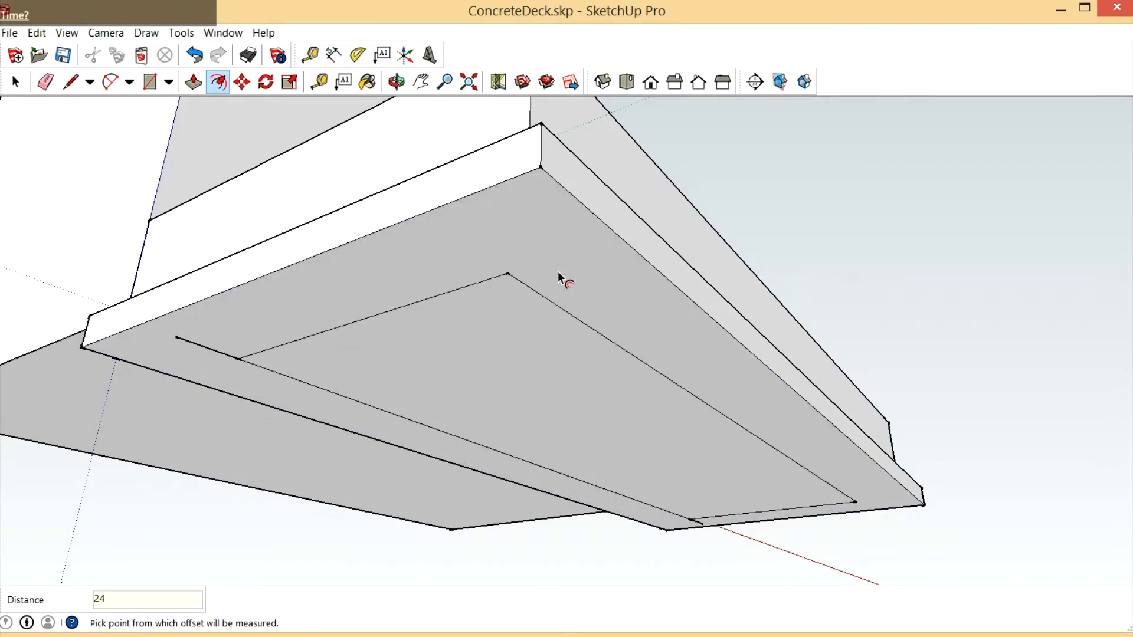
Extend one end of the inset outline to the building-side edge of the footing and erase the stray line overshooting that corner
{"action": "scroll", "coordinate": [338, 415], "scroll_direction": "up", "scroll_amount": 2}
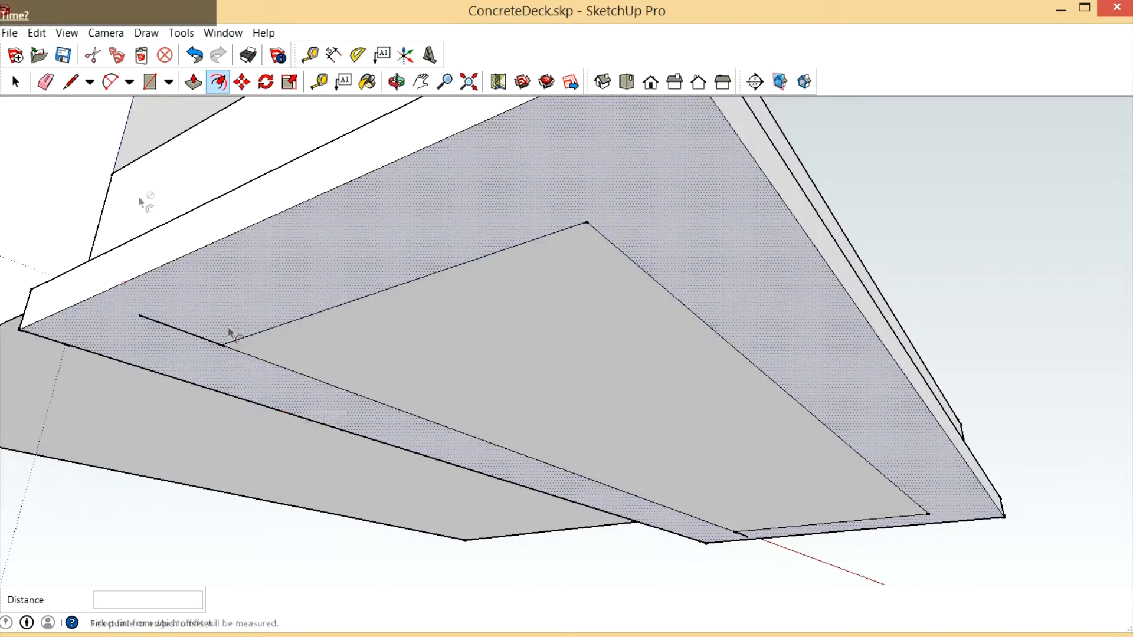
{"action": "left_click", "coordinate": [71, 82]}
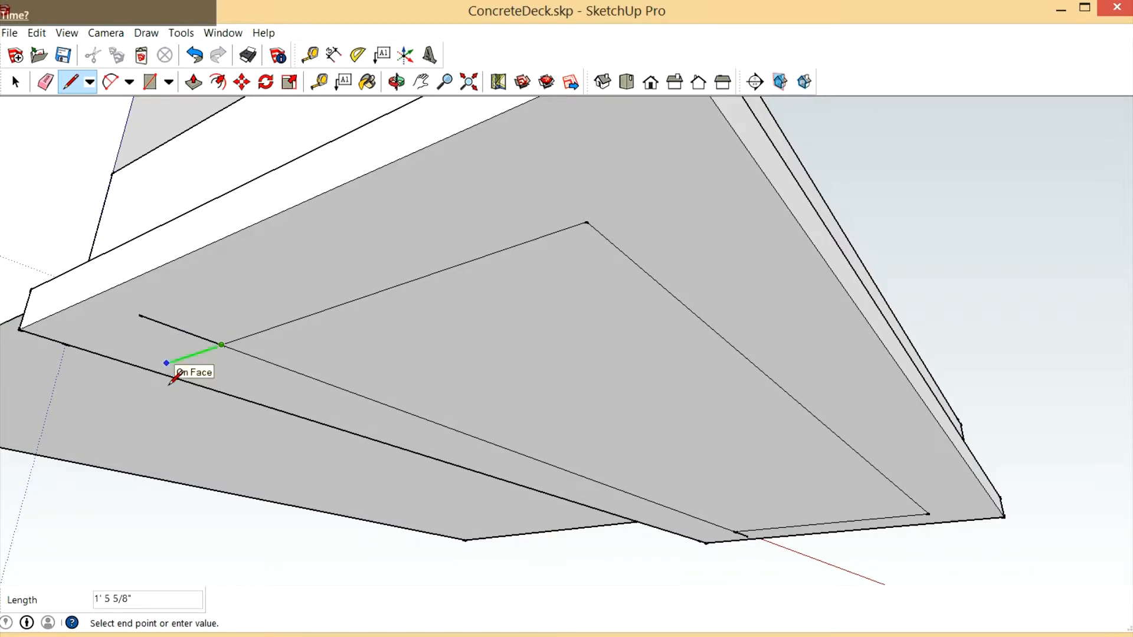
{"action": "left_click", "coordinate": [46, 82]}
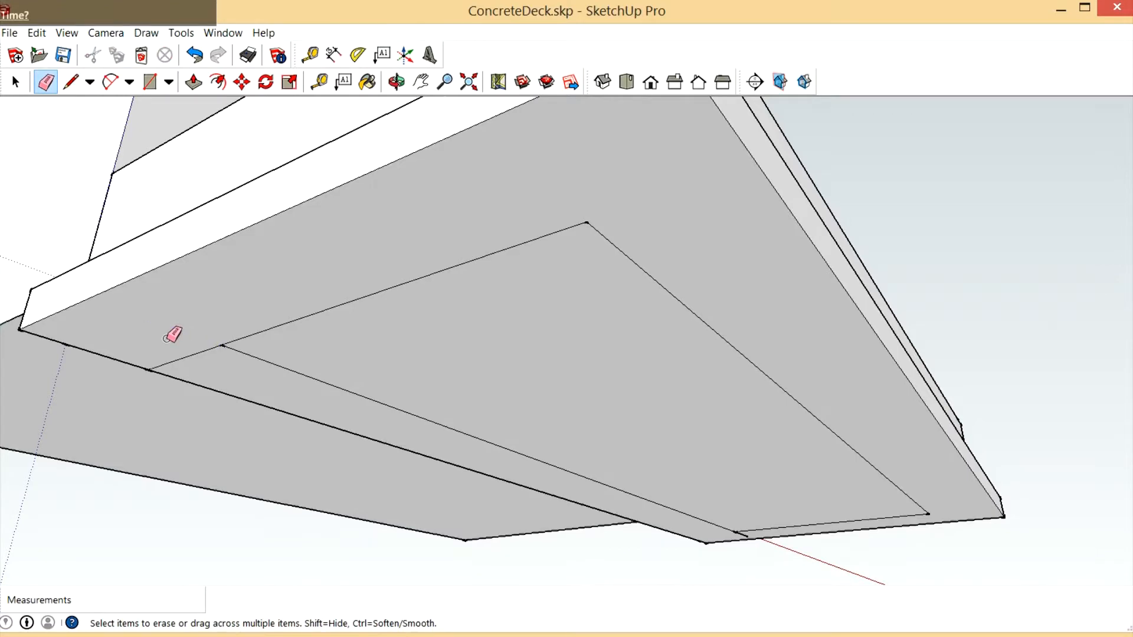
Extend the other end of the inset outline 2' to the building-side edge and erase the leftover inset line along the building
{"action": "scroll", "coordinate": [177, 342], "scroll_direction": "down", "scroll_amount": 3}
{"action": "scroll", "coordinate": [741, 588], "scroll_direction": "up", "scroll_amount": 4}
{"action": "scroll", "coordinate": [688, 521], "scroll_direction": "up", "scroll_amount": 3}
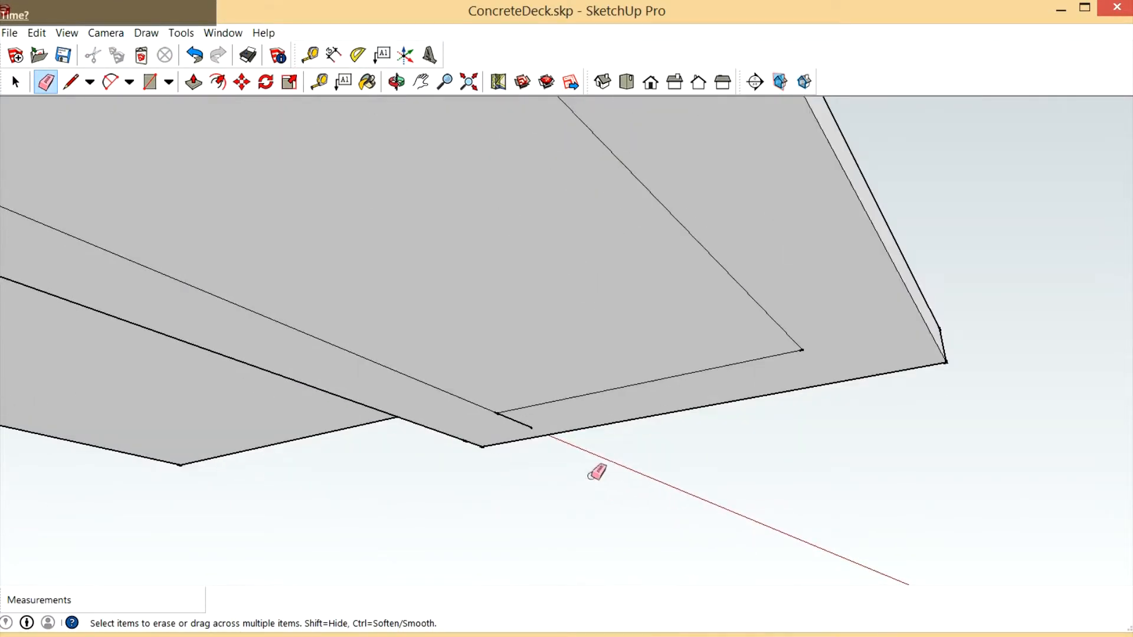
{"action": "scroll", "coordinate": [598, 474], "scroll_direction": "up", "scroll_amount": 2}
{"action": "left_click", "coordinate": [70, 81]}
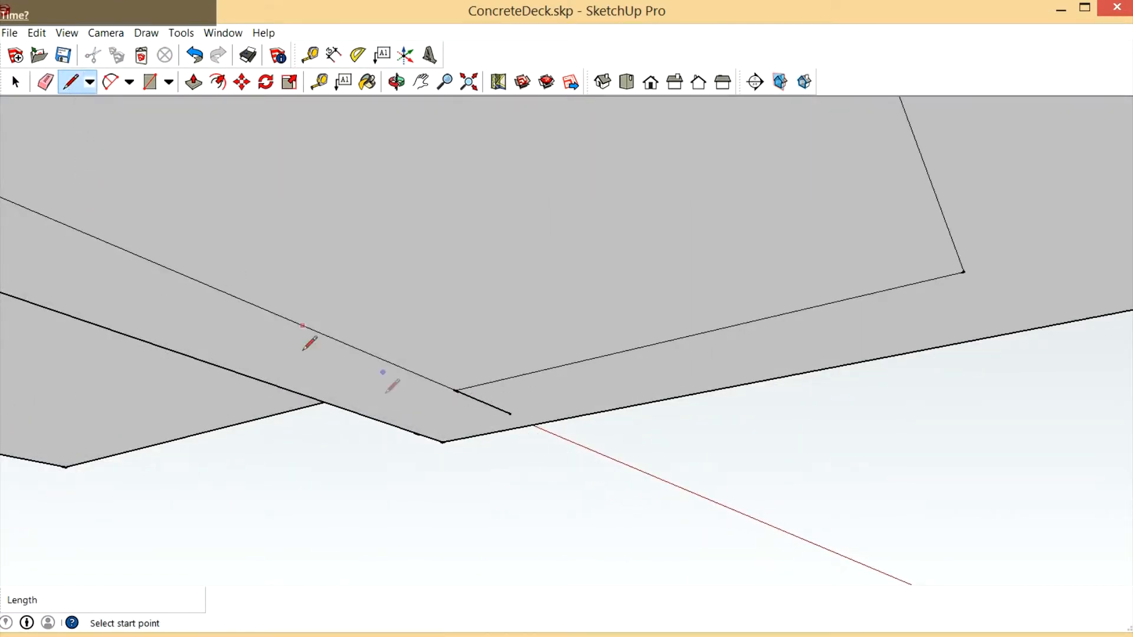
{"action": "type", "text": "2'"}
{"action": "key", "text": "Return"}
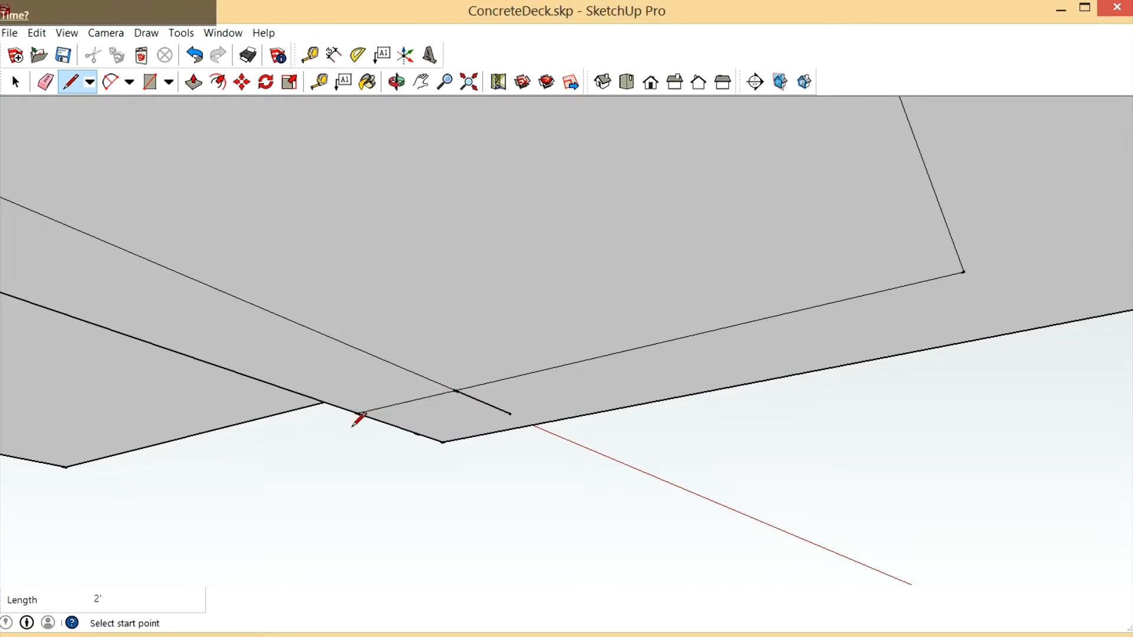
{"action": "left_click", "coordinate": [44, 82]}
{"action": "key", "text": "ctrl+z"}
{"action": "middle_click_drag", "start_coordinate": [420, 384], "coordinate": [523, 429]}
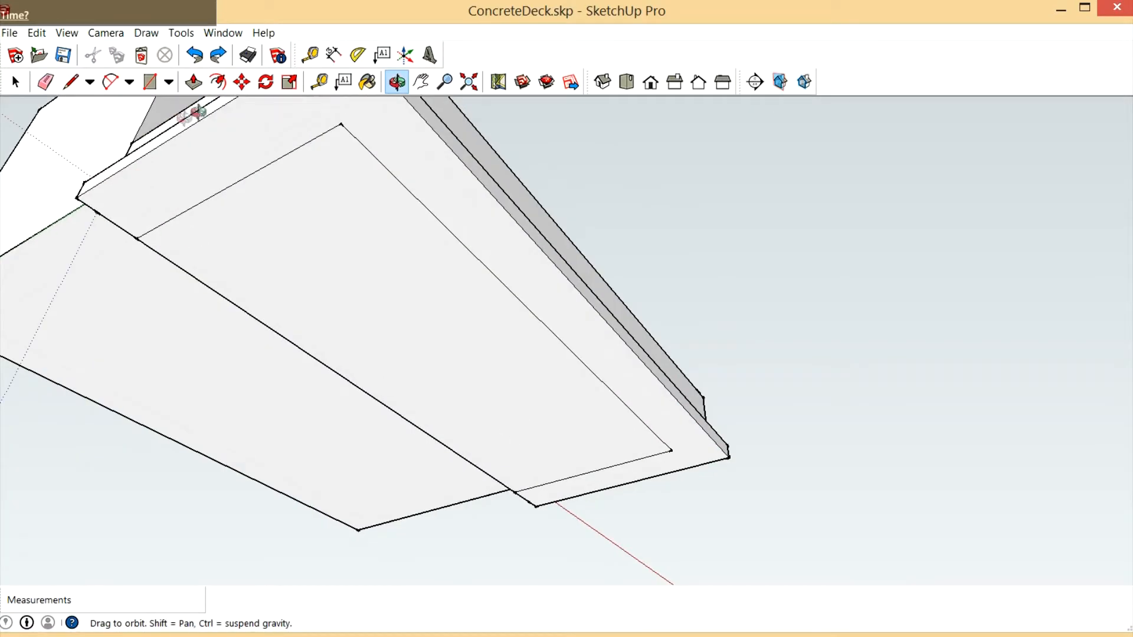
Push/Pull the inner face of the footing's underside upward by 8 inches to open the middle of the footing
{"action": "left_click", "coordinate": [194, 82]}
{"action": "left_click", "coordinate": [349, 324]}
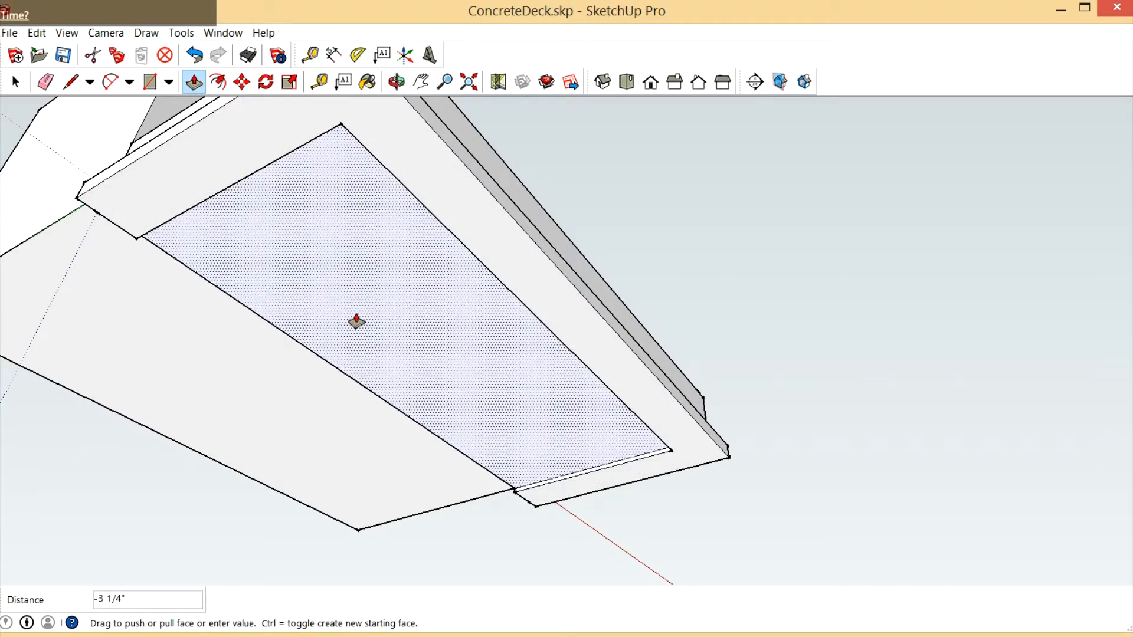
{"action": "left_click", "coordinate": [395, 299]}
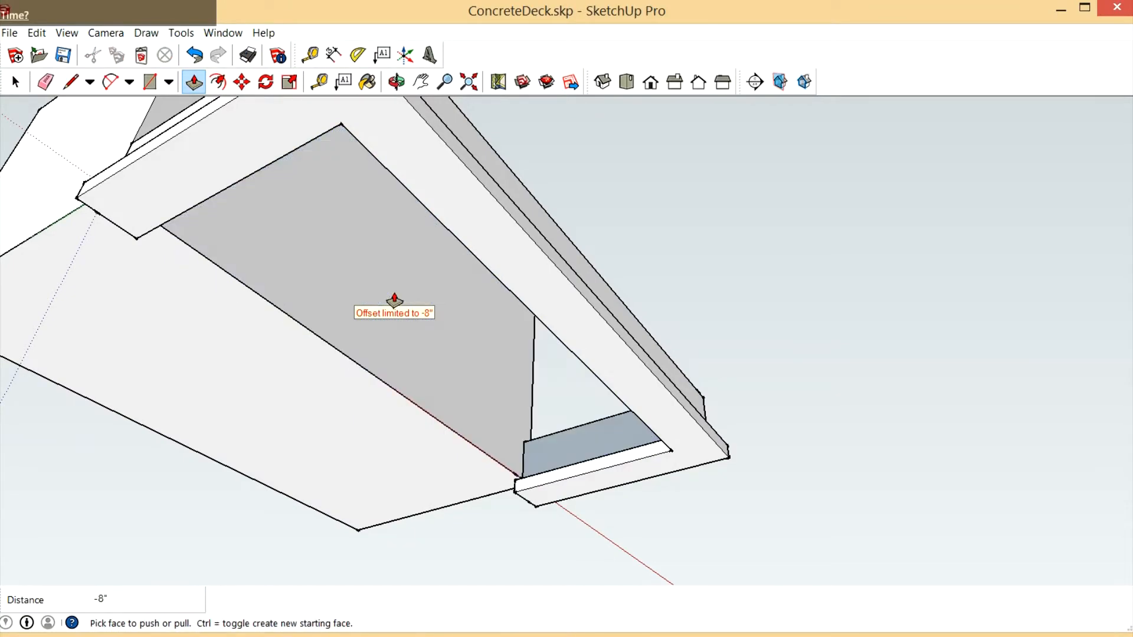
Examine the hollow wall and footing from several angles, inside and outside
{"action": "left_click", "coordinate": [396, 82]}
{"action": "mouse_move", "coordinate": [531, 199]}
{"action": "left_mouse_down"}
{"action": "mouse_move", "coordinate": [543, 309]}
{"action": "mouse_move", "coordinate": [535, 467]}
{"action": "mouse_move", "coordinate": [622, 397]}
{"action": "mouse_move", "coordinate": [293, 458]}
{"action": "mouse_move", "coordinate": [584, 434]}
{"action": "mouse_move", "coordinate": [346, 394]}
{"action": "mouse_move", "coordinate": [450, 399]}
{"action": "mouse_move", "coordinate": [445, 418]}
{"action": "mouse_move", "coordinate": [547, 444]}
{"action": "mouse_move", "coordinate": [501, 449]}
{"action": "mouse_move", "coordinate": [425, 405]}
{"action": "mouse_move", "coordinate": [577, 409]}
{"action": "left_mouse_up"}
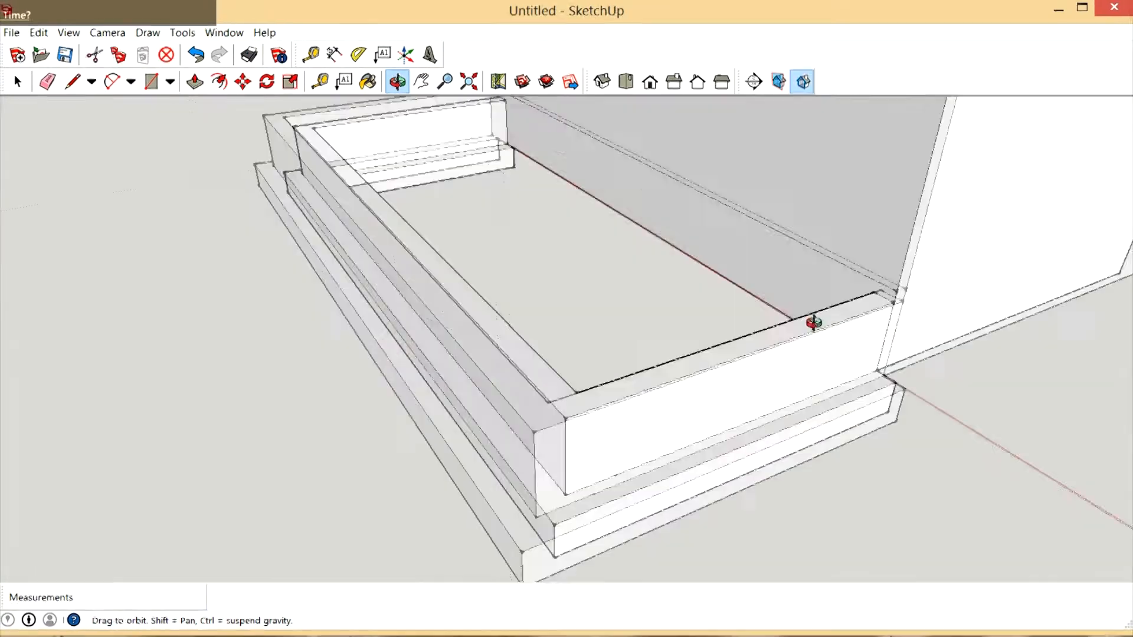
{"action": "left_click_drag", "start_coordinate": [814, 322], "coordinate": [541, 404]}
{"action": "left_click_drag", "start_coordinate": [450, 293], "coordinate": [464, 428]}
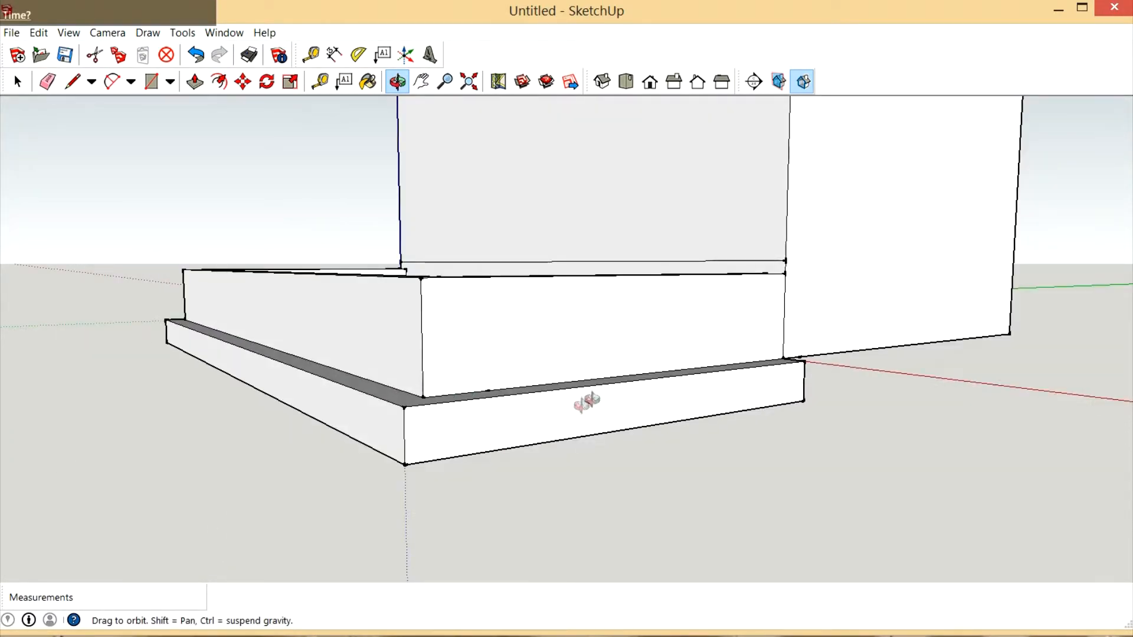
{"action": "left_click_drag", "start_coordinate": [580, 342], "coordinate": [638, 469]}
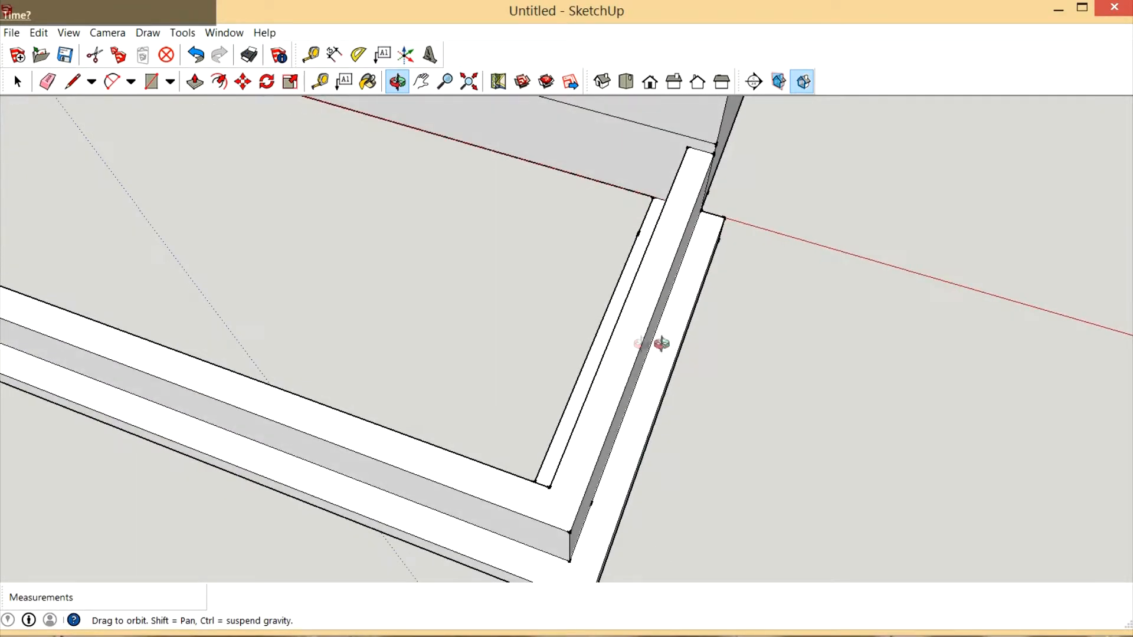
{"action": "left_click_drag", "start_coordinate": [642, 372], "coordinate": [390, 431]}
{"action": "mouse_move", "coordinate": [518, 433]}
{"action": "left_mouse_down"}
{"action": "mouse_move", "coordinate": [705, 323]}
{"action": "mouse_move", "coordinate": [640, 336]}
{"action": "mouse_move", "coordinate": [495, 435]}
{"action": "left_mouse_up"}
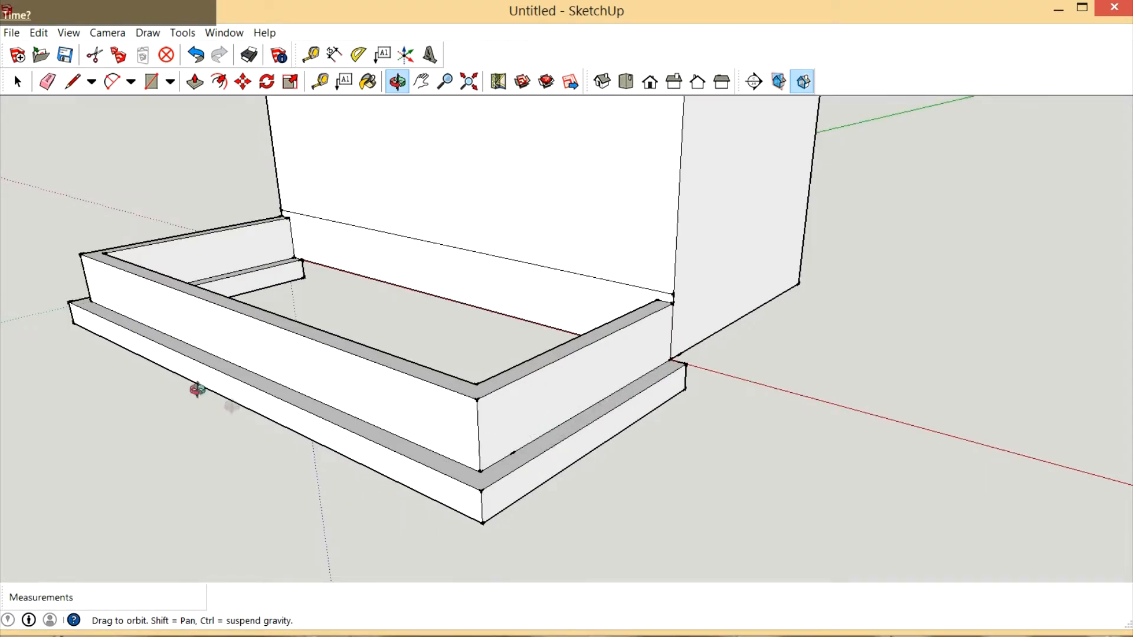
{"action": "left_click_drag", "start_coordinate": [517, 443], "coordinate": [347, 346]}
{"action": "left_click_drag", "start_coordinate": [236, 217], "coordinate": [591, 212]}
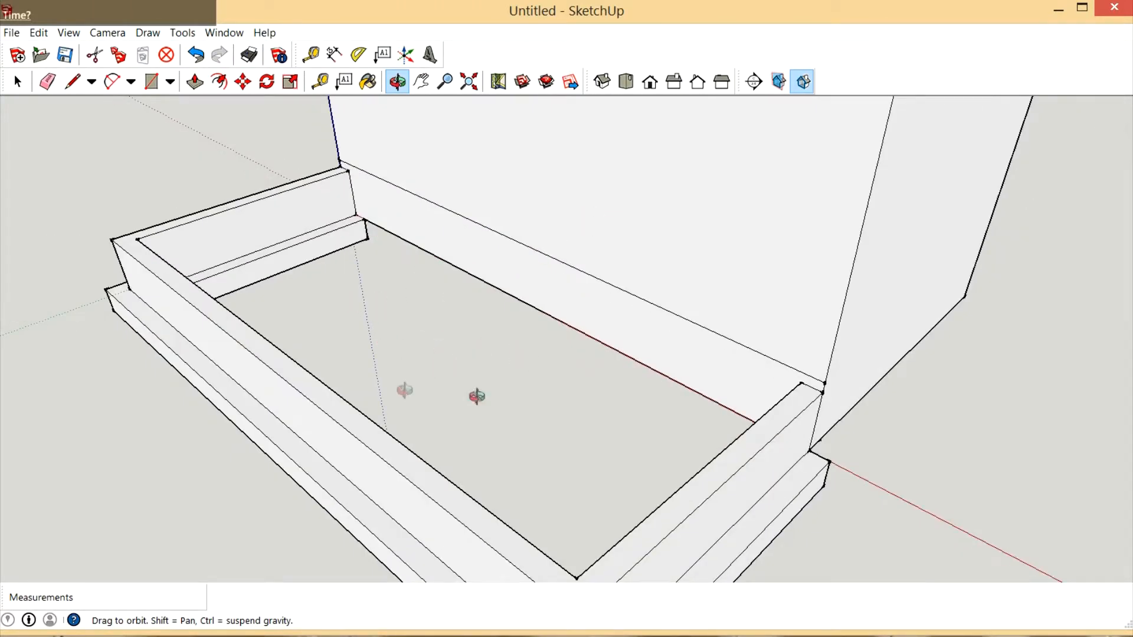
{"action": "left_click_drag", "start_coordinate": [619, 281], "coordinate": [401, 255]}
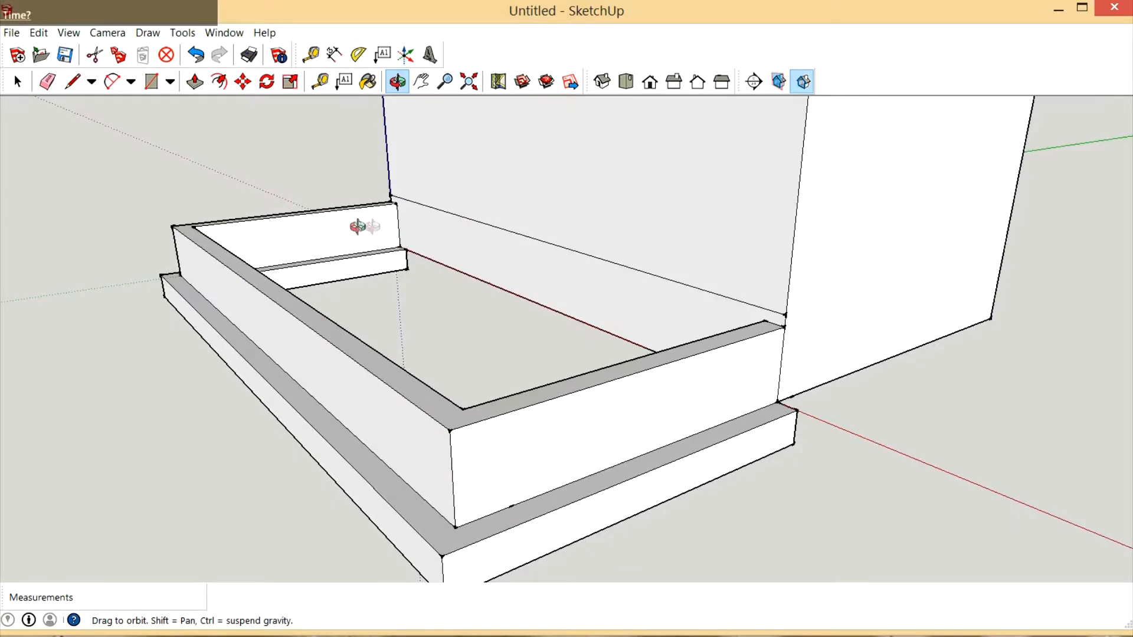
{"action": "left_click_drag", "start_coordinate": [273, 236], "coordinate": [231, 270]}
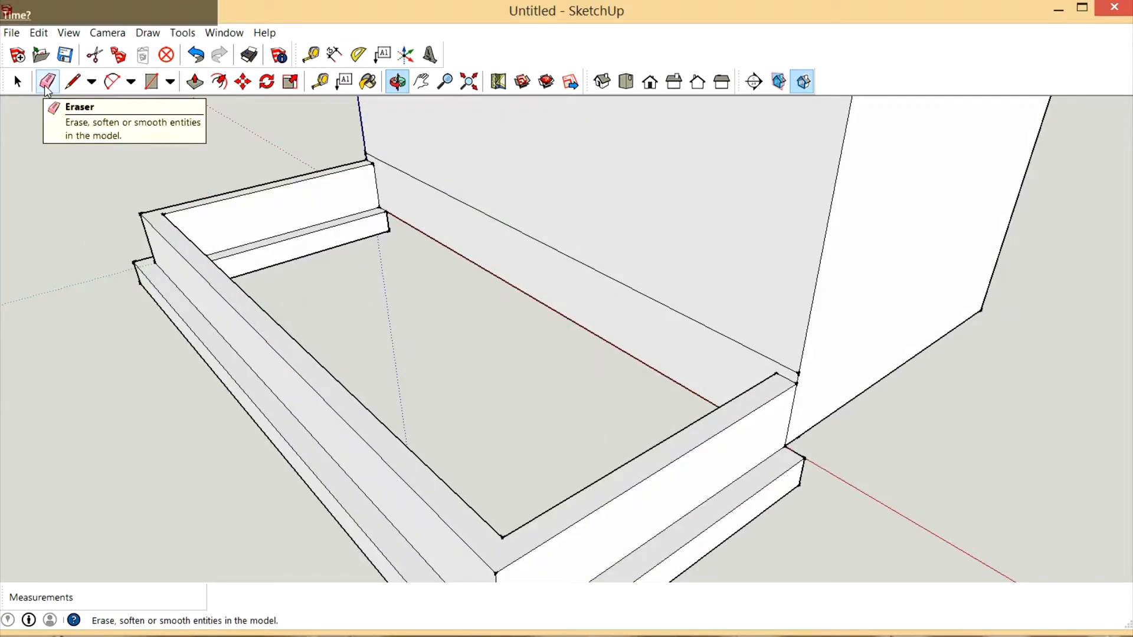
Draw a 22' 8" by 9' 4" rectangle across the opening between the inner corners of the wall top
{"action": "left_click", "coordinate": [151, 81]}
{"action": "left_click", "coordinate": [162, 214]}
{"action": "left_click", "coordinate": [778, 377]}
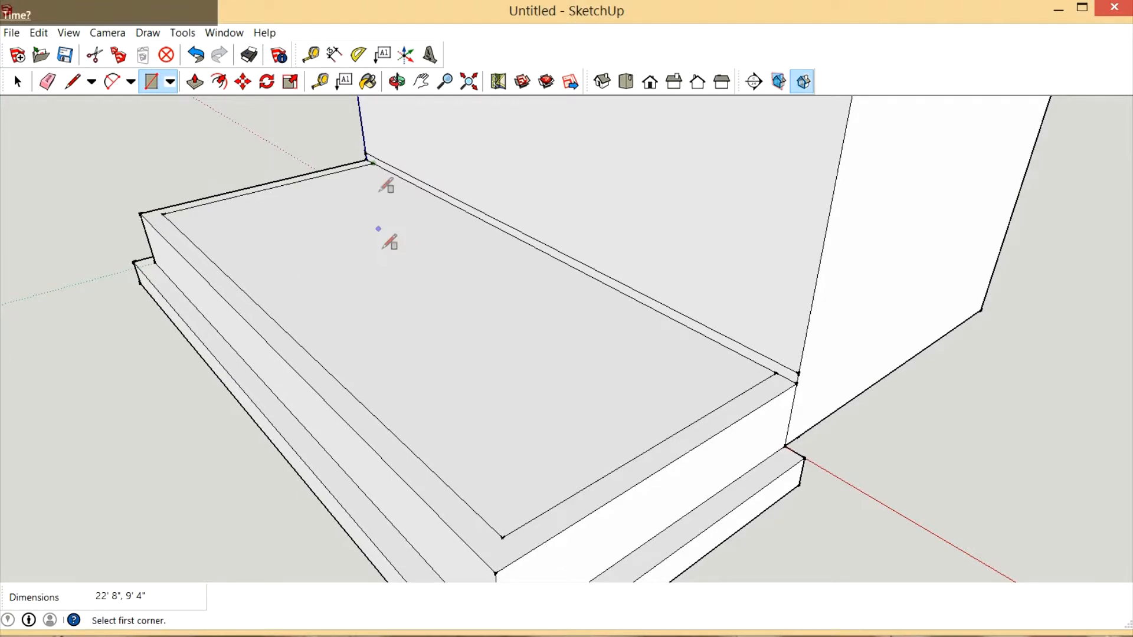
Push/Pull the narrow strip on the building face outward about 8' 1 3/8" over the walls to form a deck slab
{"action": "left_click", "coordinate": [397, 82]}
{"action": "left_click_drag", "start_coordinate": [177, 148], "coordinate": [70, 174]}
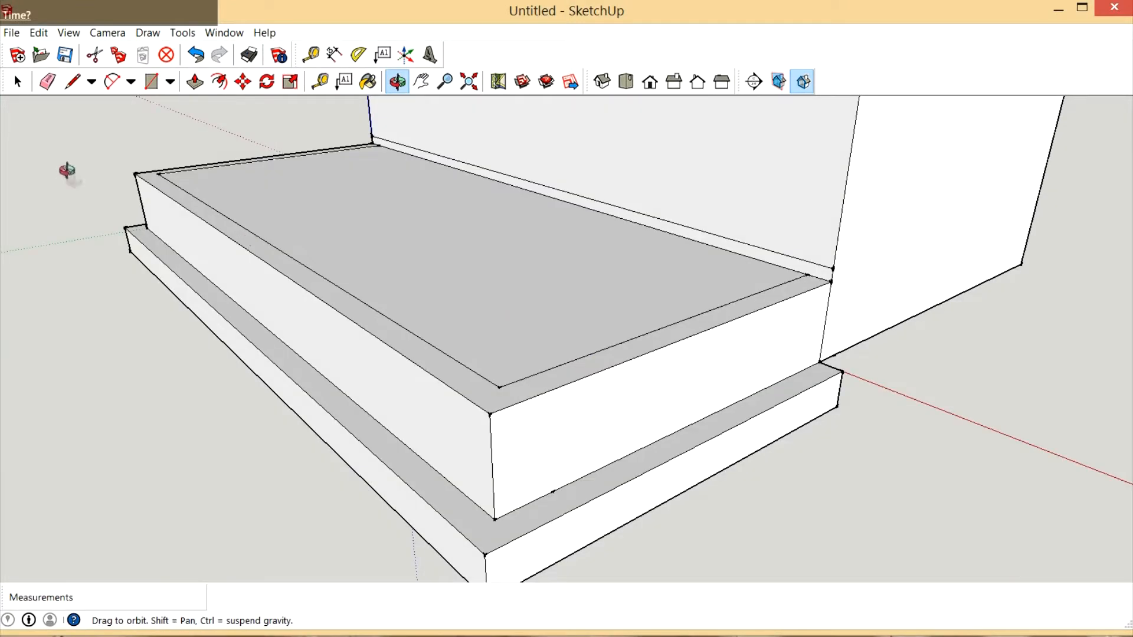
{"action": "left_click", "coordinate": [195, 82]}
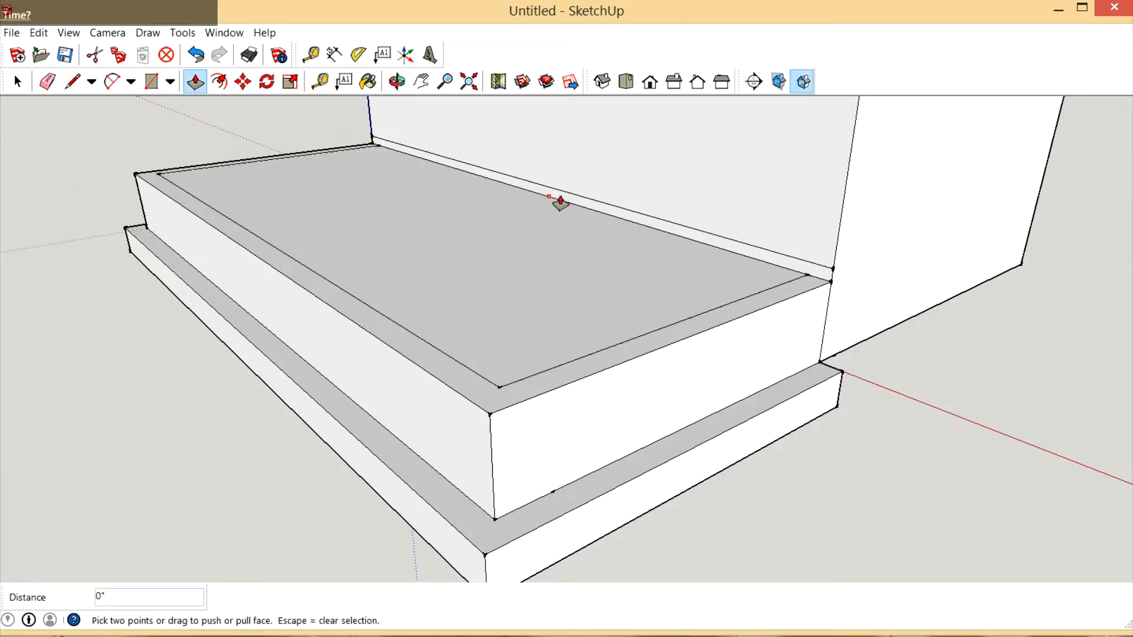
{"action": "left_click", "coordinate": [16, 78]}
{"action": "left_click", "coordinate": [734, 252]}
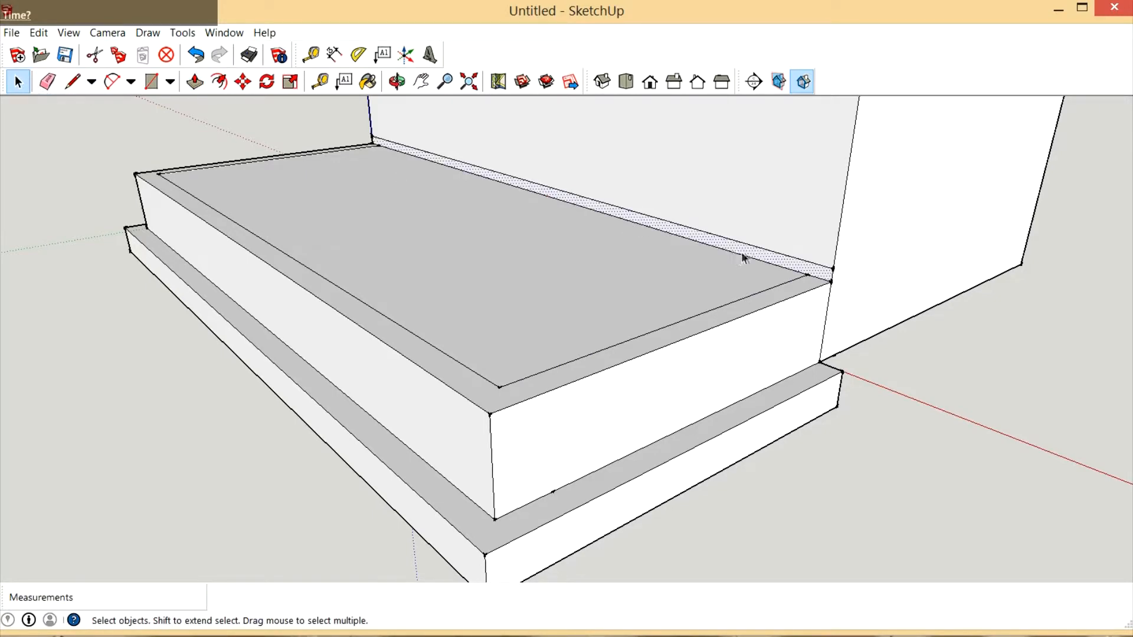
{"action": "scroll", "coordinate": [734, 252], "scroll_direction": "up", "scroll_amount": 4}
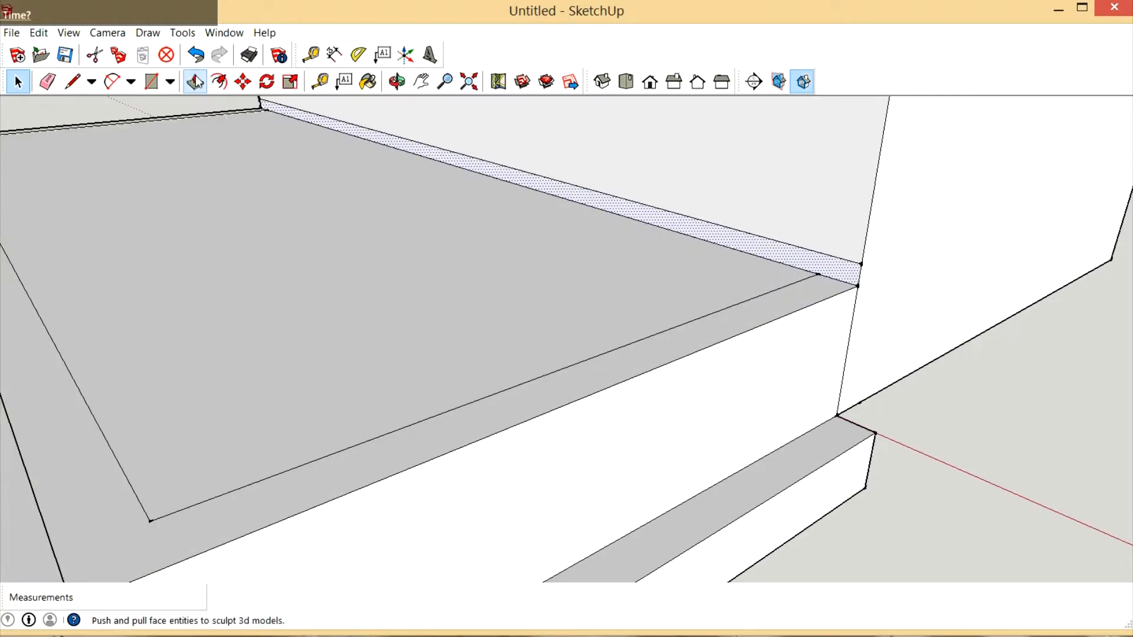
{"action": "left_click", "coordinate": [196, 82]}
{"action": "left_click_drag", "start_coordinate": [646, 224], "coordinate": [242, 495]}
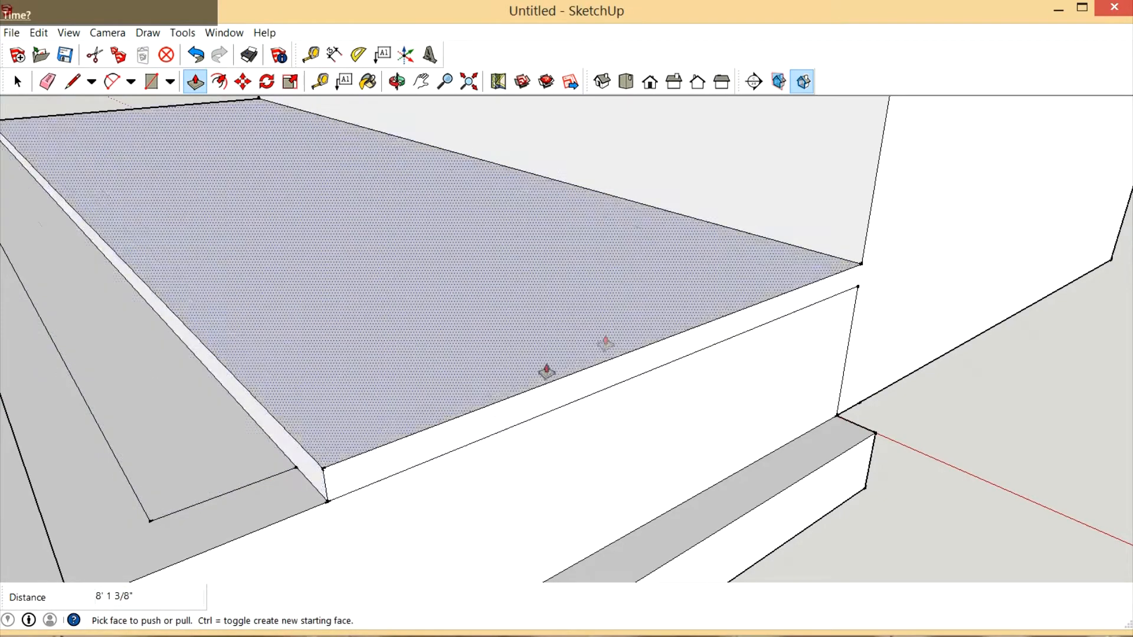
Push/Pull the slab's front face another 1' 10 5/8" outward, flush with the outer face of the front wall
{"action": "scroll", "coordinate": [701, 334], "scroll_direction": "down", "scroll_amount": 6}
{"action": "scroll", "coordinate": [513, 377], "scroll_direction": "up", "scroll_amount": 2}
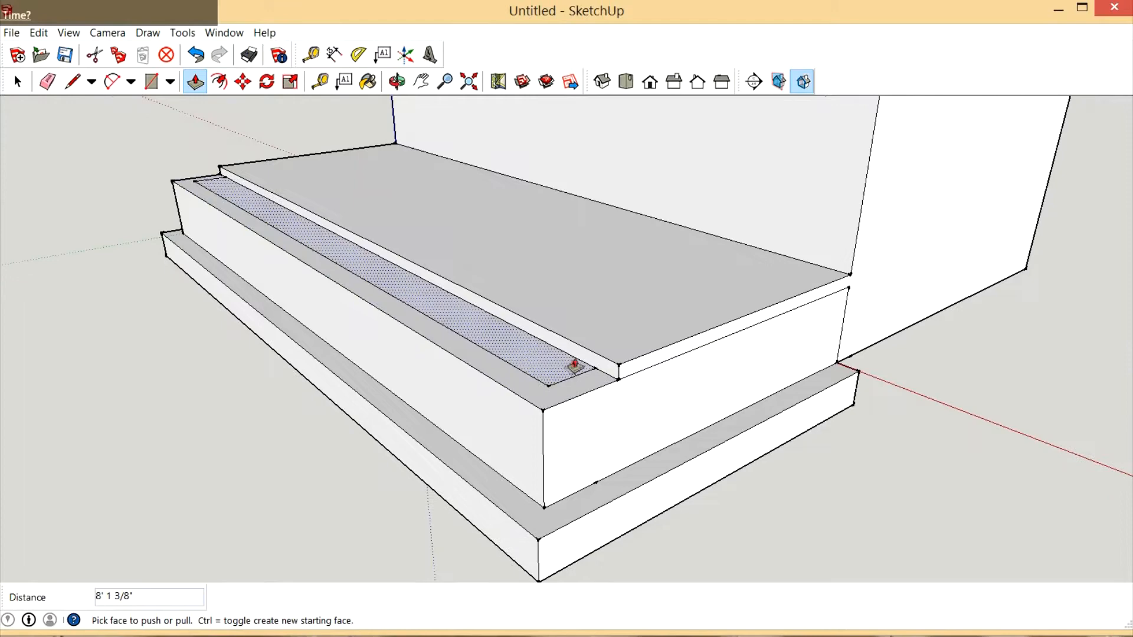
{"action": "left_click_drag", "start_coordinate": [578, 360], "coordinate": [589, 433]}
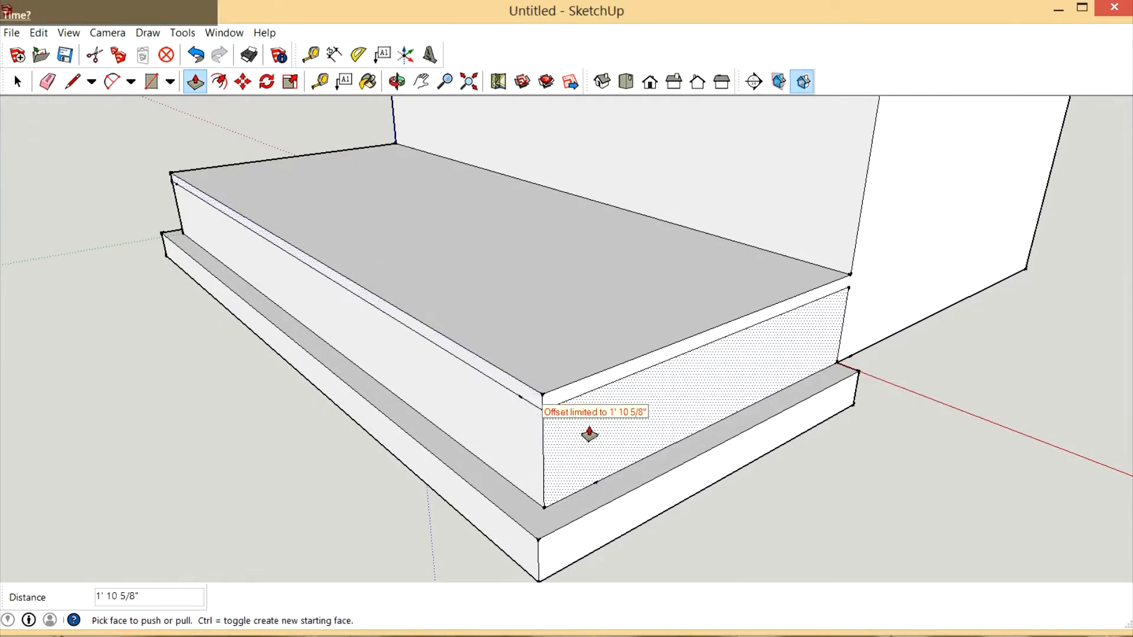
Push/Pull the slab's exposed side face outward by 1.5 inches to overhang the side wall
{"action": "scroll", "coordinate": [589, 434], "scroll_direction": "up", "scroll_amount": 4}
{"action": "left_click", "coordinate": [534, 379]}
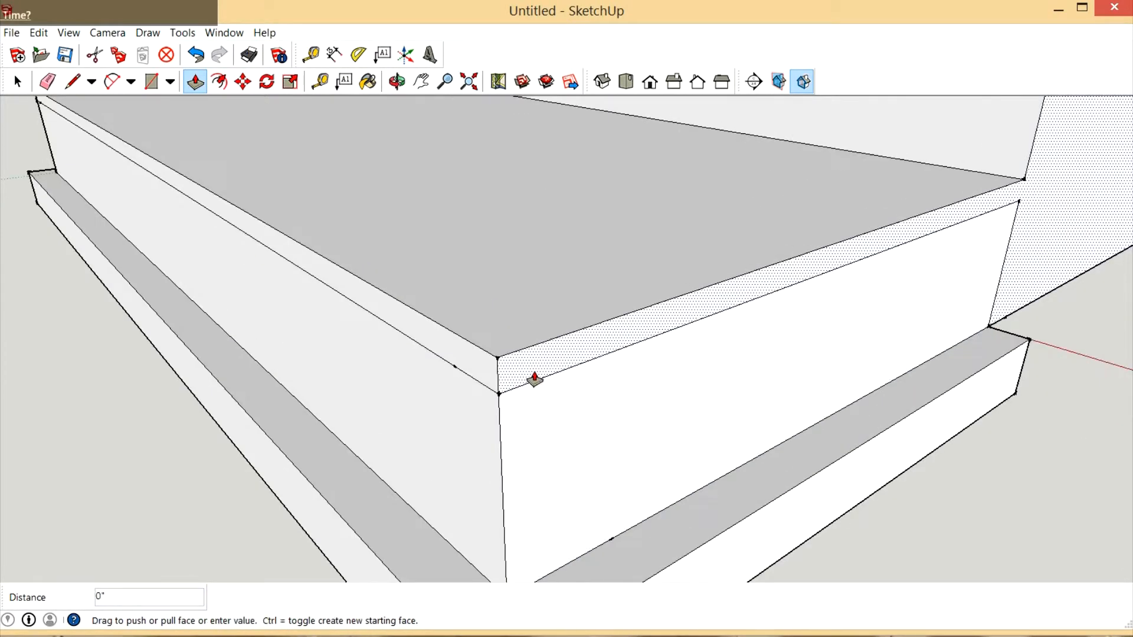
{"action": "left_click_drag", "start_coordinate": [535, 379], "coordinate": [545, 393]}
{"action": "left_click", "coordinate": [545, 392]}
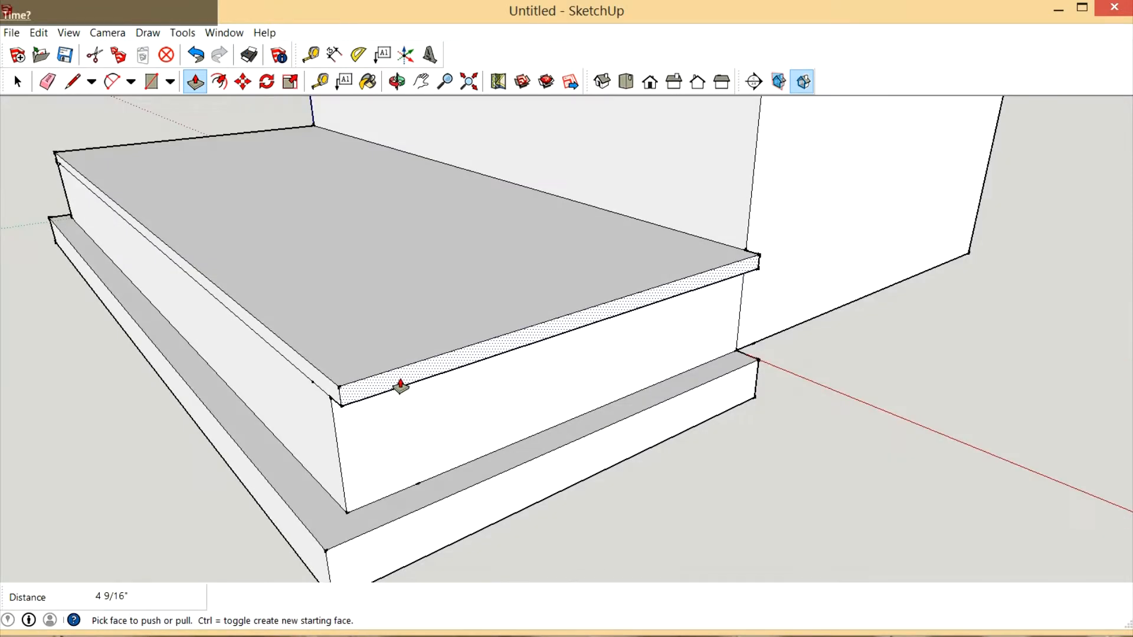
{"action": "type", "text": "1.5"}
{"action": "key", "text": "Return"}
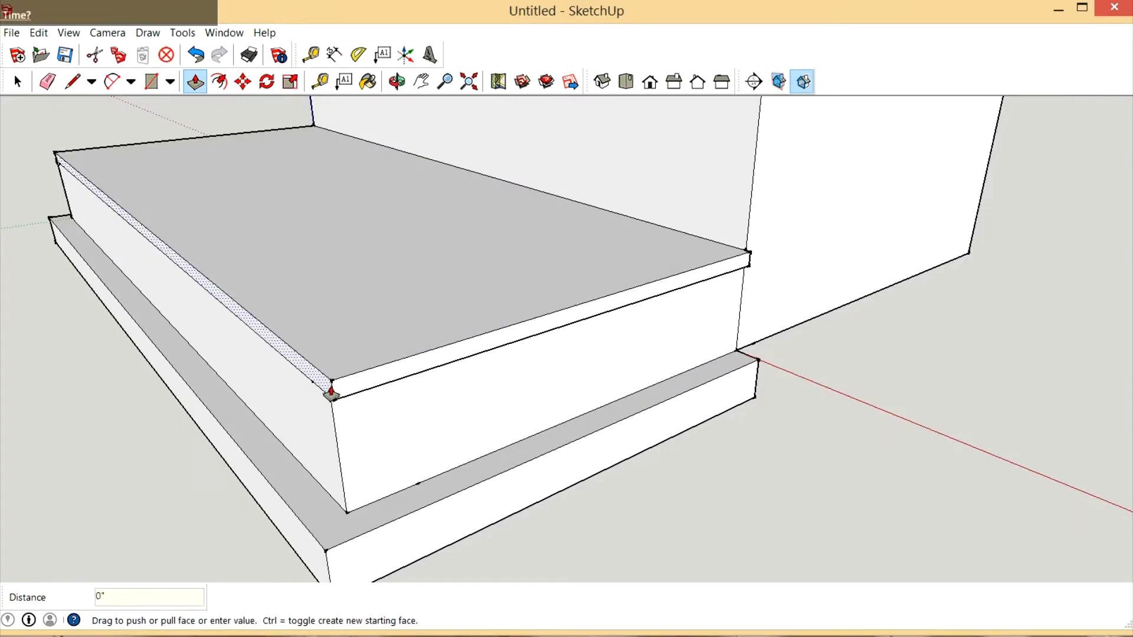
Push/Pull the slab's front face outward by 1.5 inches to overhang the front wall
{"action": "left_click", "coordinate": [315, 401]}
{"action": "type", "text": "1."}
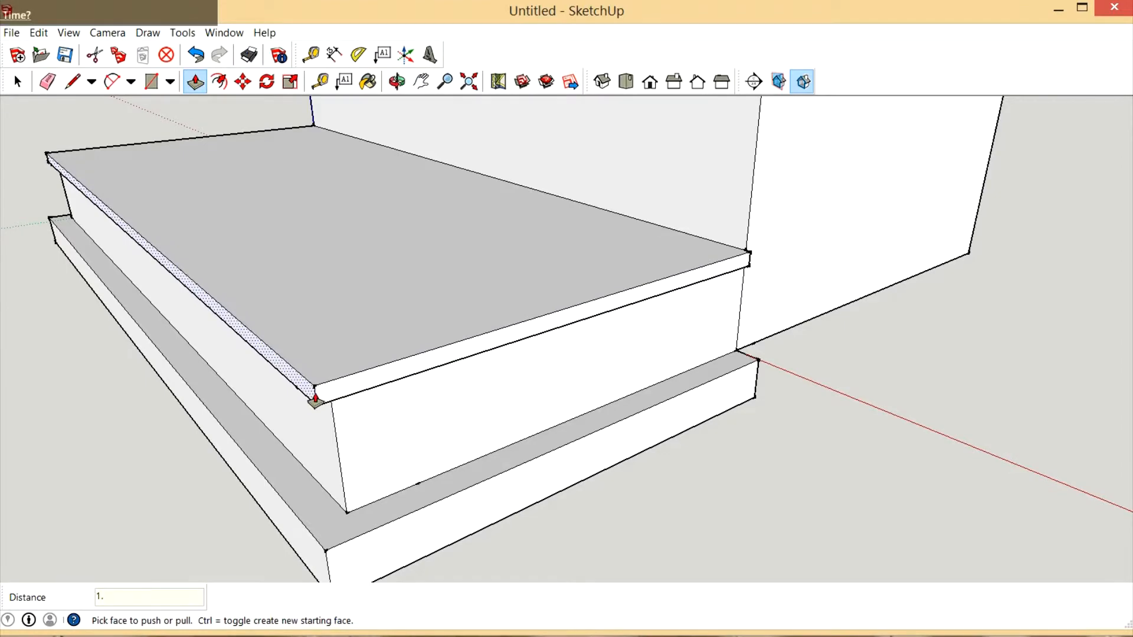
{"action": "type", "text": "5"}
{"action": "key", "text": "Return"}
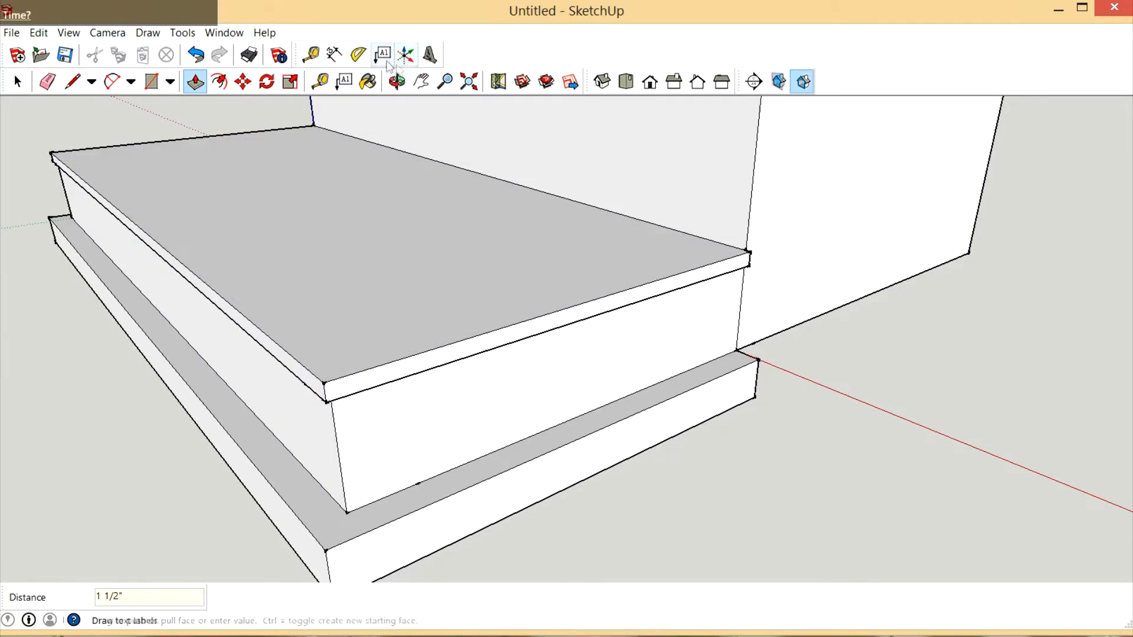
{"action": "left_click", "coordinate": [397, 82]}
{"action": "left_click_drag", "start_coordinate": [425, 286], "coordinate": [461, 319]}
{"action": "key", "text": "p"}
{"action": "left_click", "coordinate": [457, 342]}
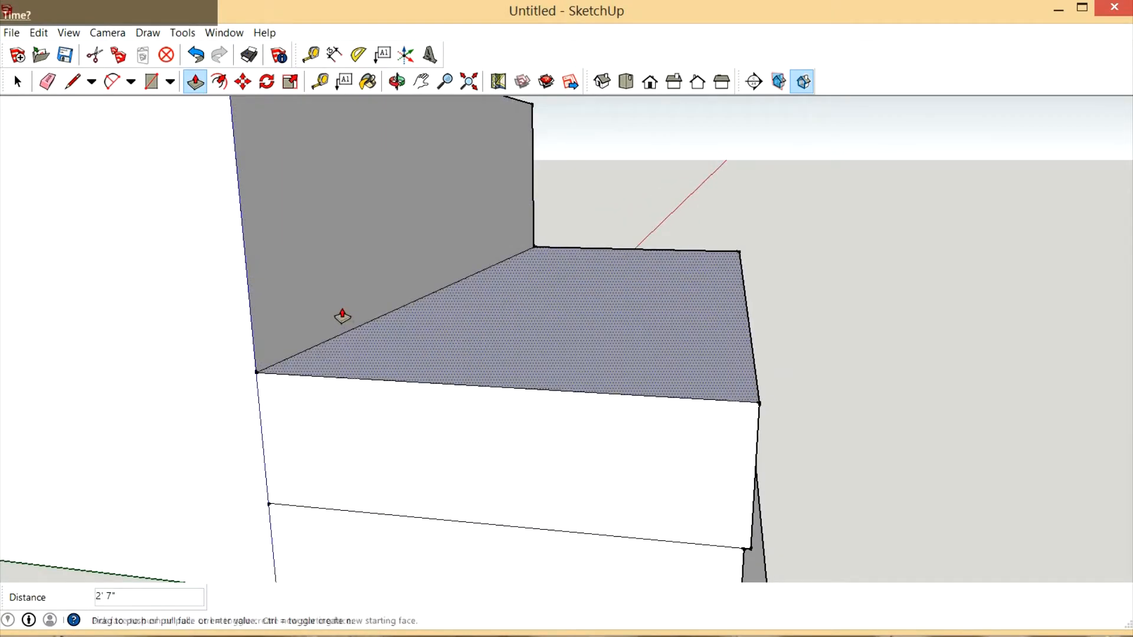
{"action": "key", "text": "Escape"}
{"action": "scroll", "coordinate": [348, 363], "scroll_direction": "down", "scroll_amount": 4}
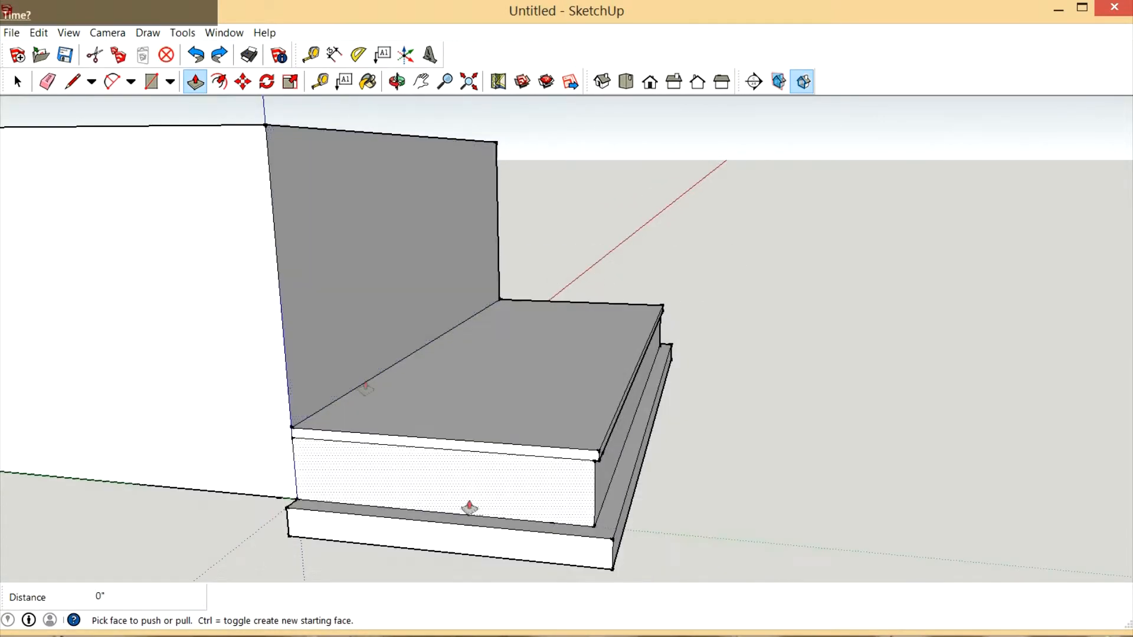
{"action": "scroll", "coordinate": [407, 493], "scroll_direction": "up", "scroll_amount": 6}
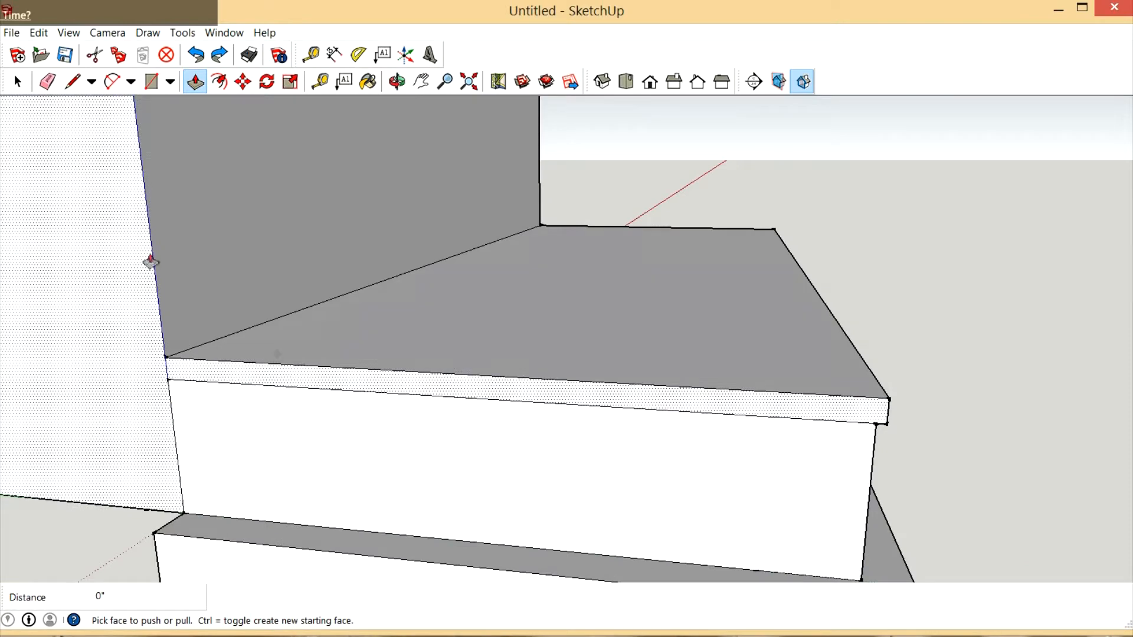
{"action": "left_click", "coordinate": [271, 379]}
{"action": "left_click", "coordinate": [265, 391]}
{"action": "key", "text": "ctrl+z"}
Separate the slab's remaining side edge from the building wall with a corner line and Push/Pull it outward by 1.5 inches
{"action": "key", "text": "l"}
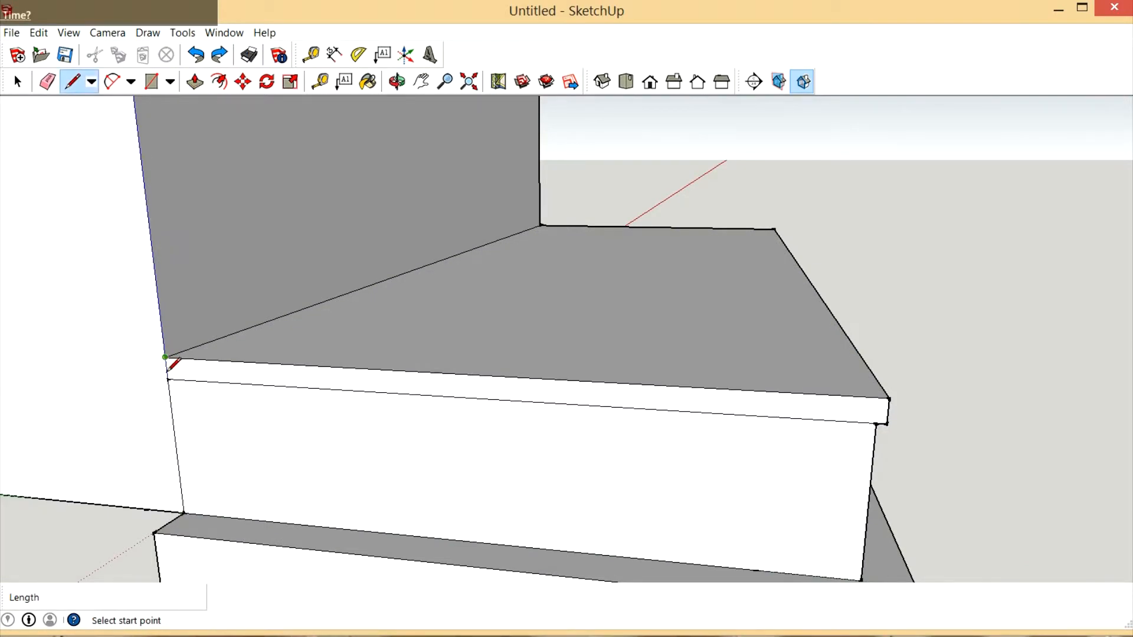
{"action": "left_click", "coordinate": [168, 380]}
{"action": "key", "text": "p"}
{"action": "left_click_drag", "start_coordinate": [274, 384], "coordinate": [264, 404]}
{"action": "type", "text": "1.5"}
{"action": "key", "text": "Return"}
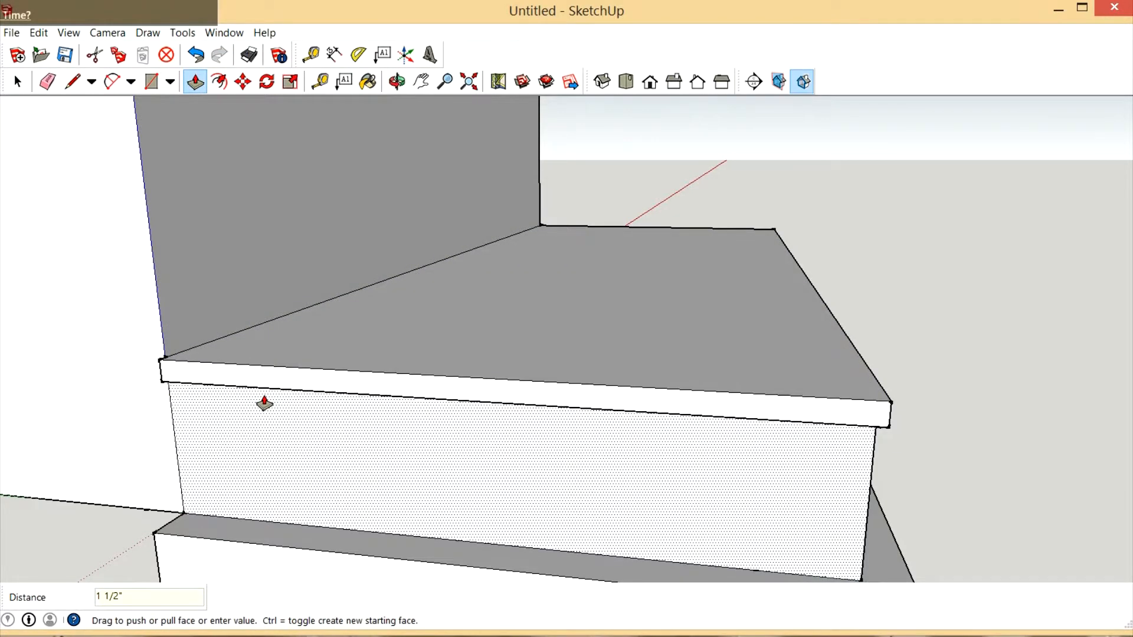
Draw ground outline edges from the building's base corner around the deck, with the edge running along the green axis about 29' 1" long
{"action": "middle_click_drag", "start_coordinate": [585, 315], "coordinate": [578, 357]}
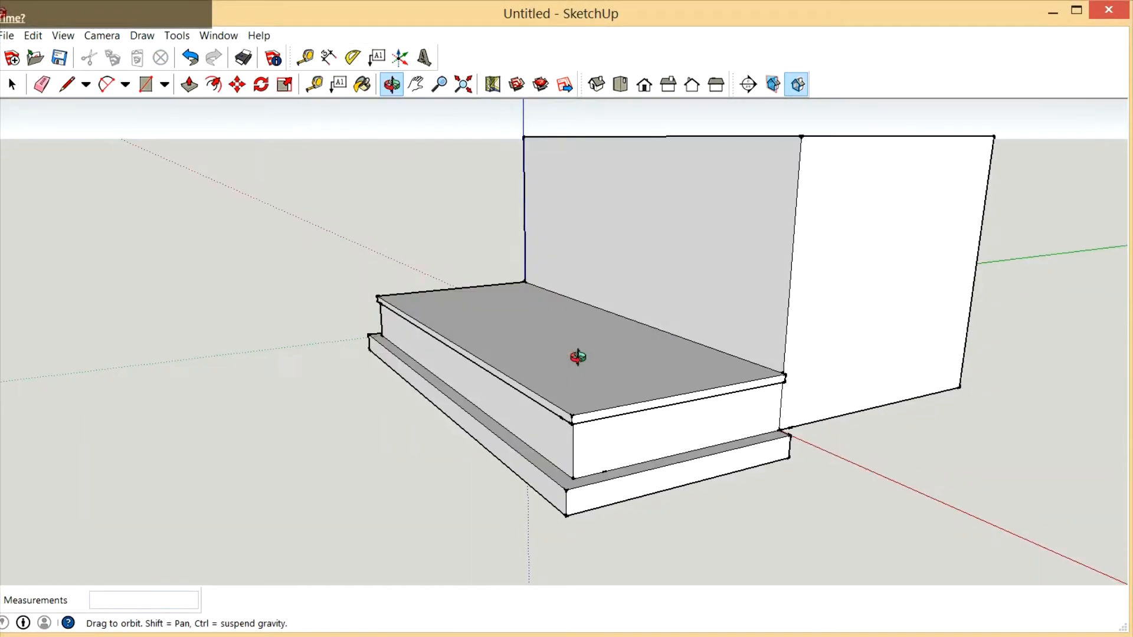
{"action": "left_click_drag", "start_coordinate": [694, 313], "coordinate": [641, 433]}
{"action": "scroll", "coordinate": [618, 418], "scroll_direction": "down", "scroll_amount": 2}
{"action": "left_click_drag", "start_coordinate": [555, 381], "coordinate": [496, 368]}
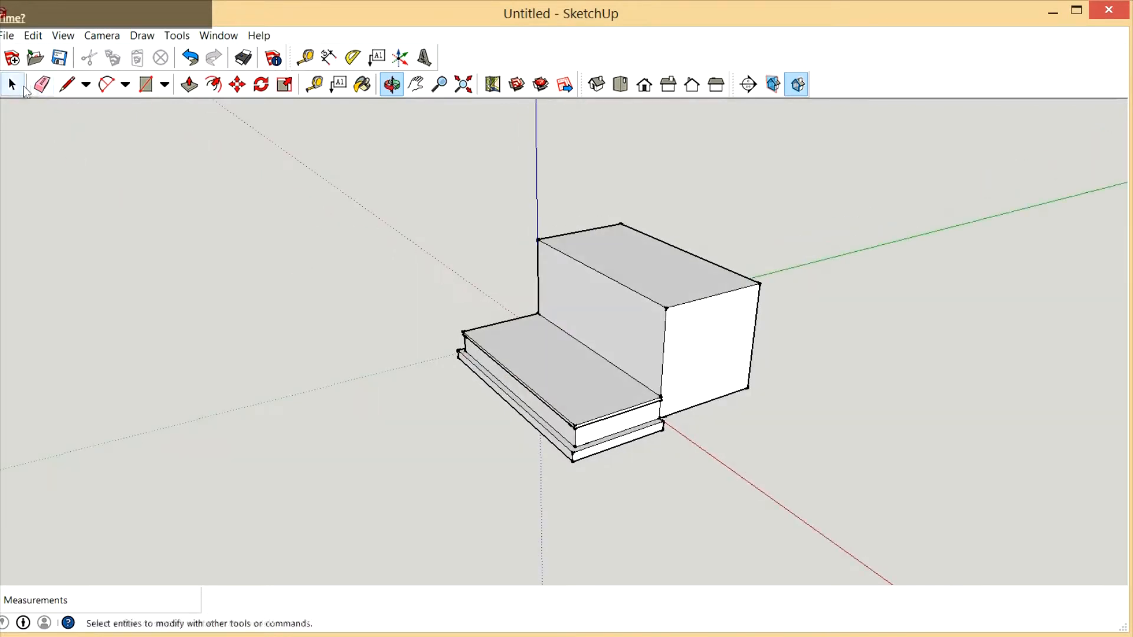
{"action": "left_click", "coordinate": [67, 85]}
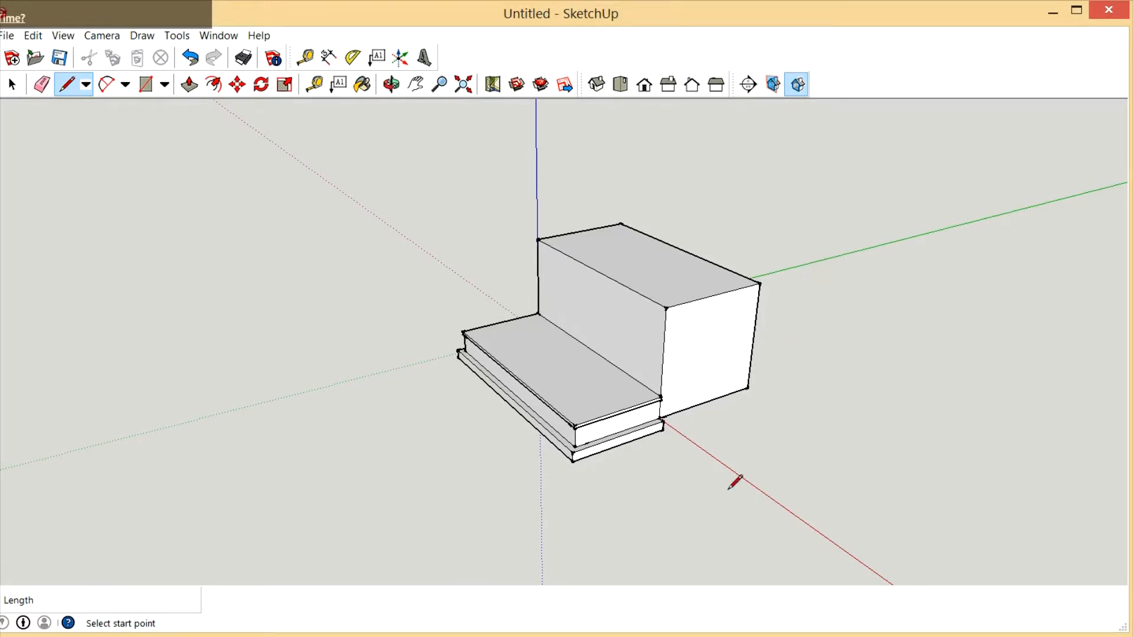
{"action": "scroll", "coordinate": [743, 442], "scroll_direction": "up", "scroll_amount": 1}
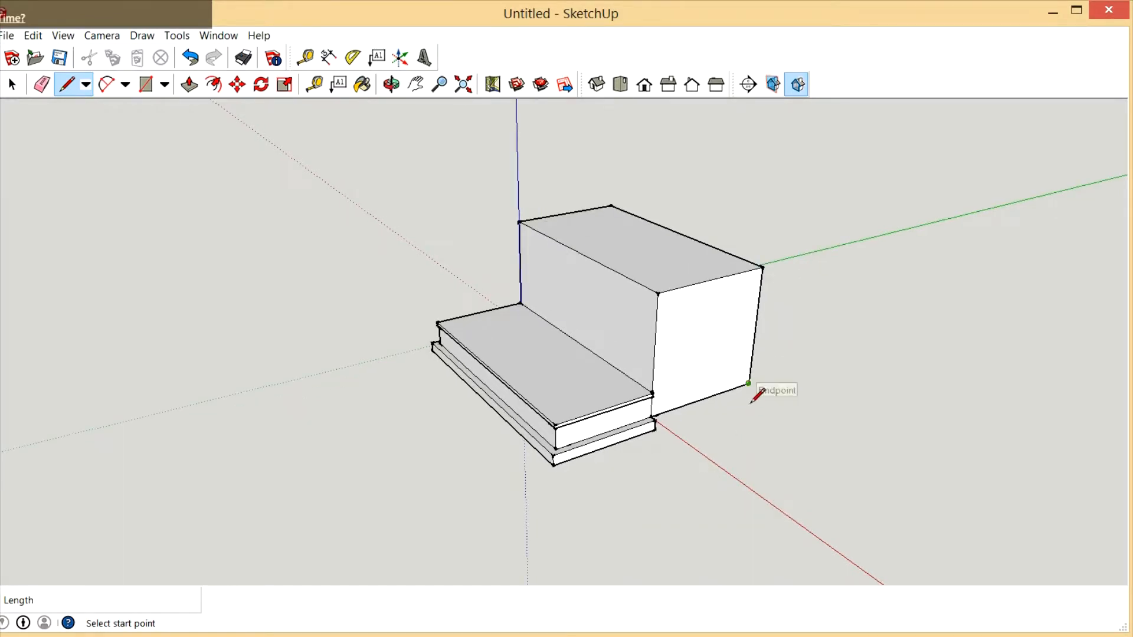
{"action": "left_click", "coordinate": [748, 384]}
{"action": "left_click", "coordinate": [847, 472]}
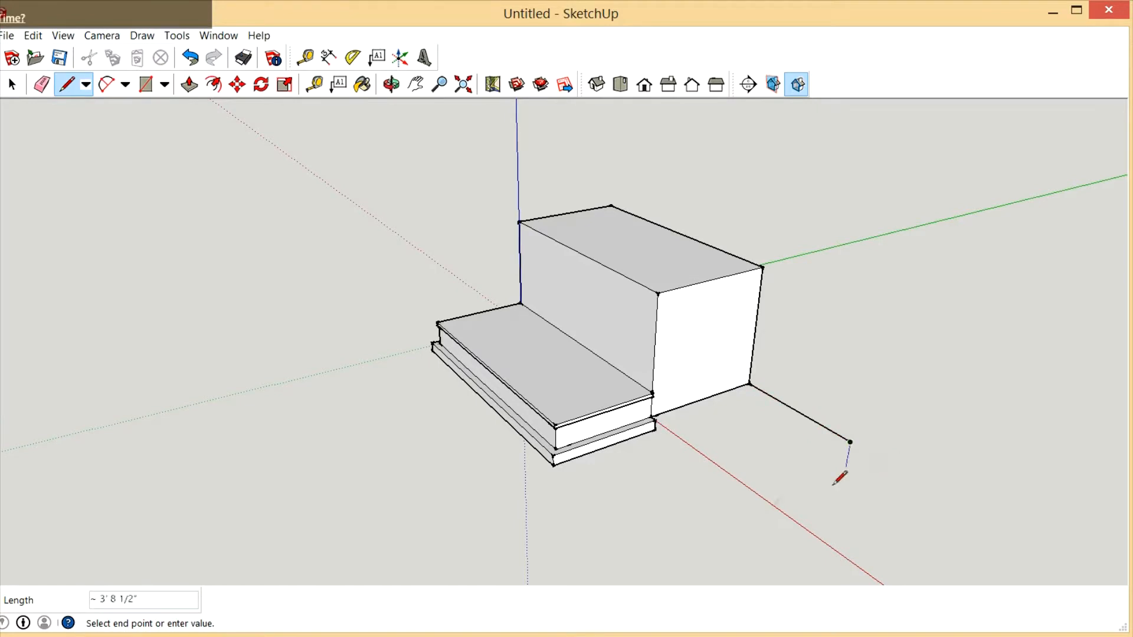
{"action": "left_click", "coordinate": [559, 566]}
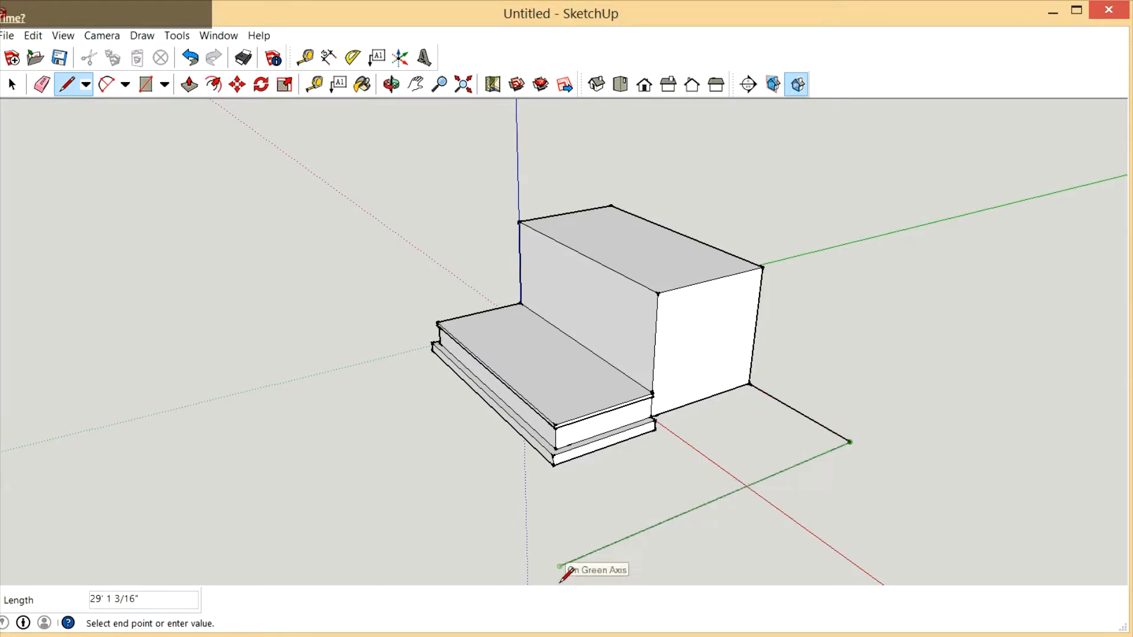
{"action": "left_click", "coordinate": [342, 320]}
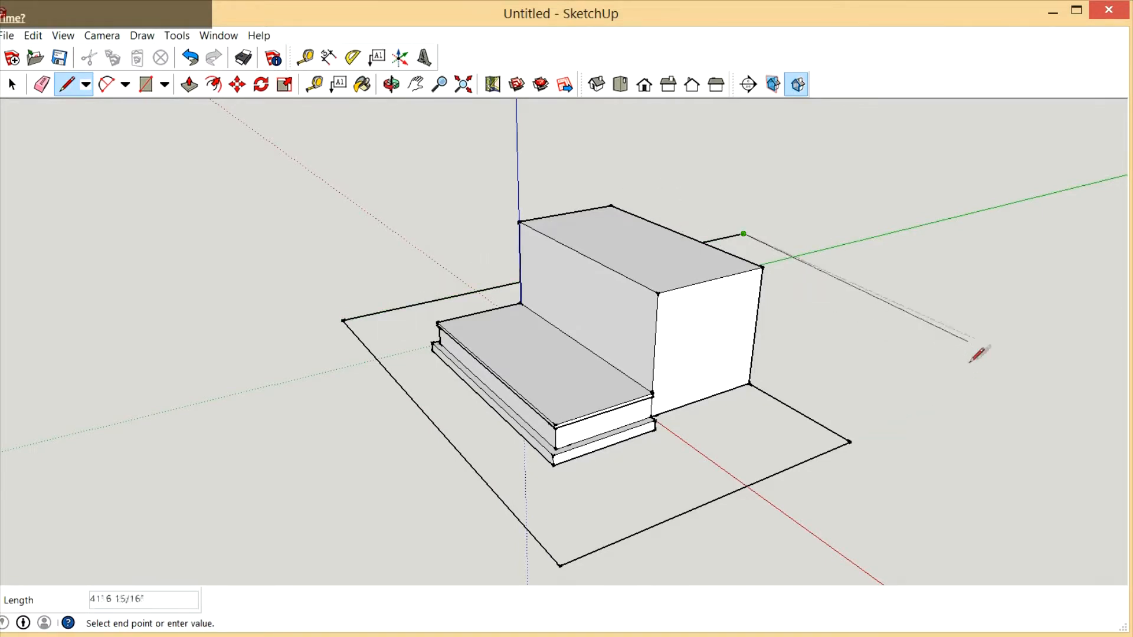
Close the ground outline behind and beside the building, and erase the line dividing the ground face
{"action": "key", "text": "shift"}
{"action": "left_click", "coordinate": [853, 460], "text": "shift"}
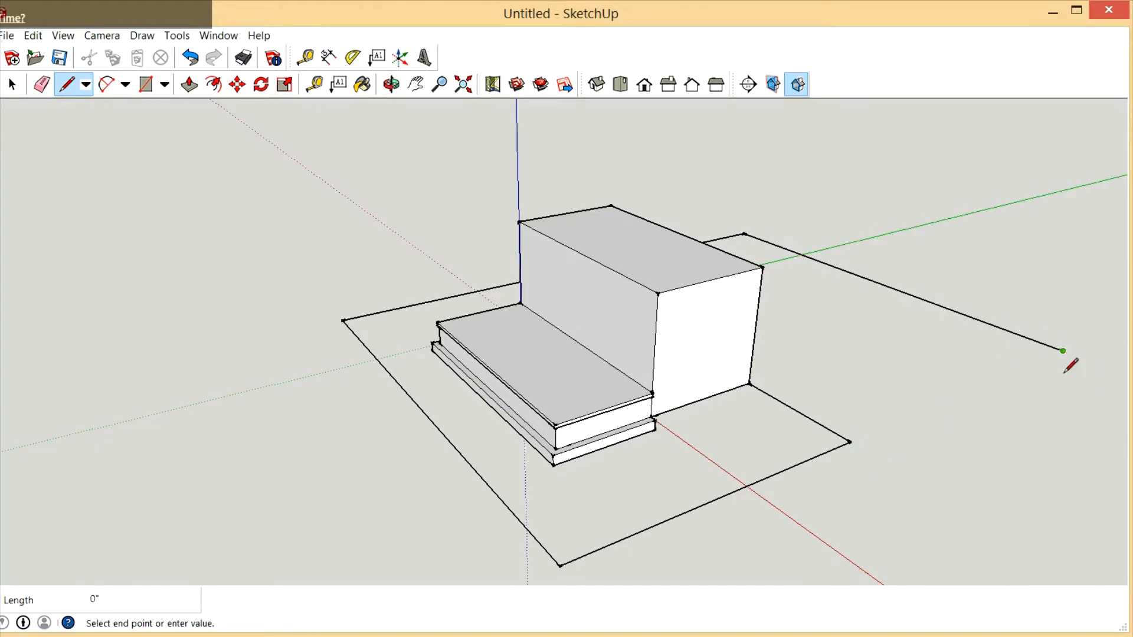
{"action": "left_click", "coordinate": [861, 459]}
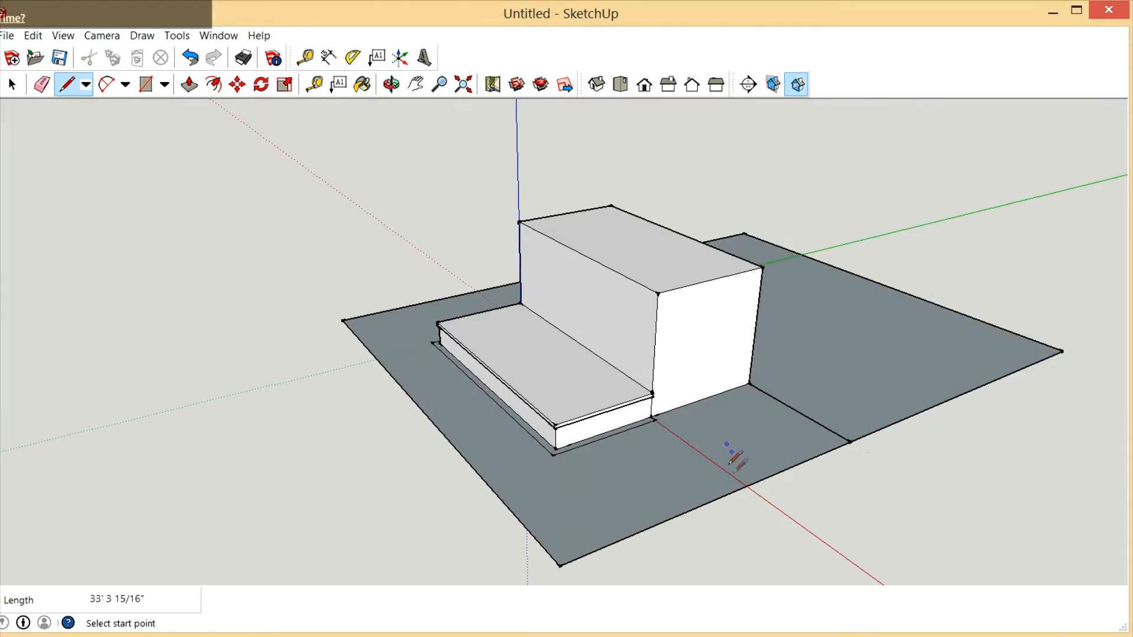
{"action": "left_click", "coordinate": [41, 84]}
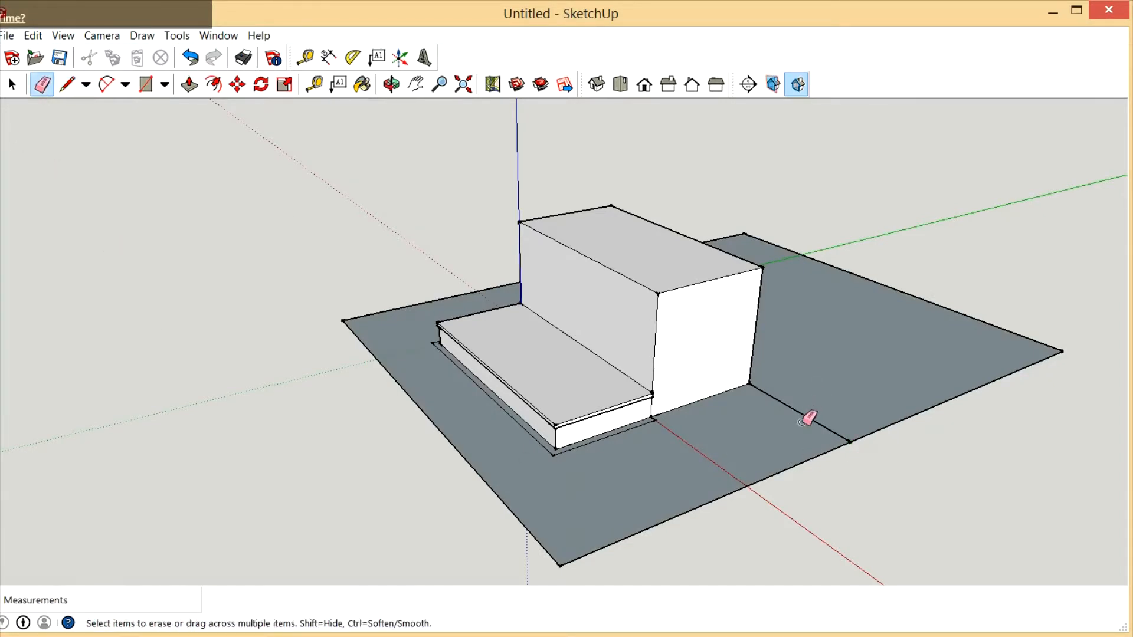
{"action": "scroll", "coordinate": [667, 496], "scroll_direction": "up", "scroll_amount": 3}
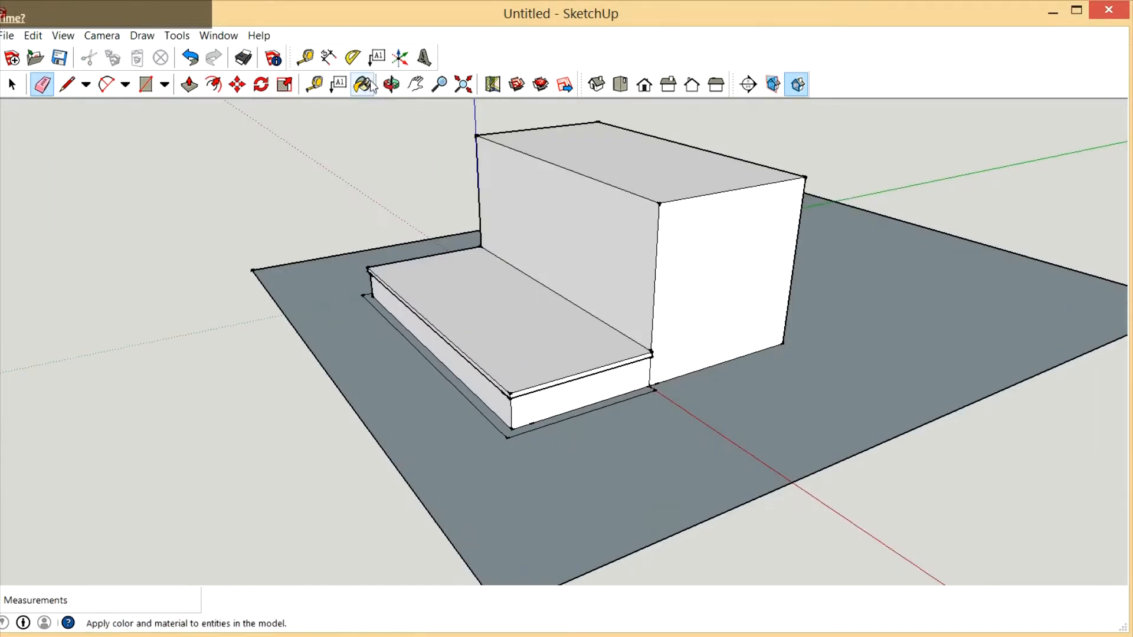
Examine the deck and its overhanging slab above the ground surface from both ends
{"action": "left_click", "coordinate": [389, 86]}
{"action": "left_click_drag", "start_coordinate": [518, 298], "coordinate": [674, 351]}
{"action": "scroll", "coordinate": [608, 366], "scroll_direction": "up", "scroll_amount": 4}
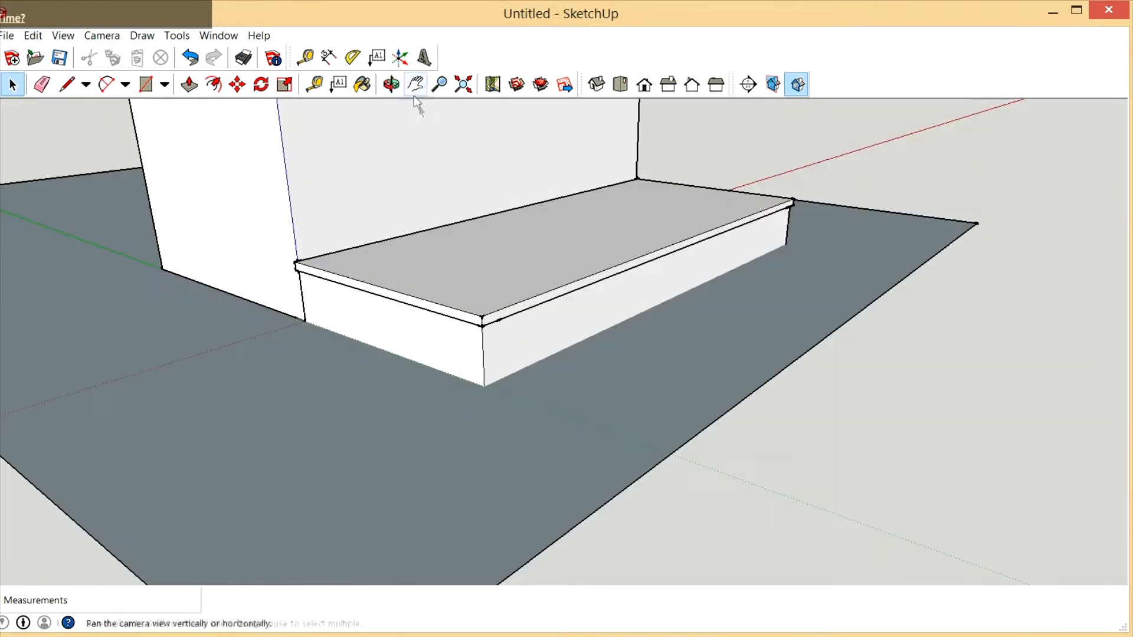
{"action": "left_click", "coordinate": [389, 86]}
{"action": "left_click_drag", "start_coordinate": [822, 207], "coordinate": [692, 324]}
{"action": "scroll", "coordinate": [688, 313], "scroll_direction": "up", "scroll_amount": 5}
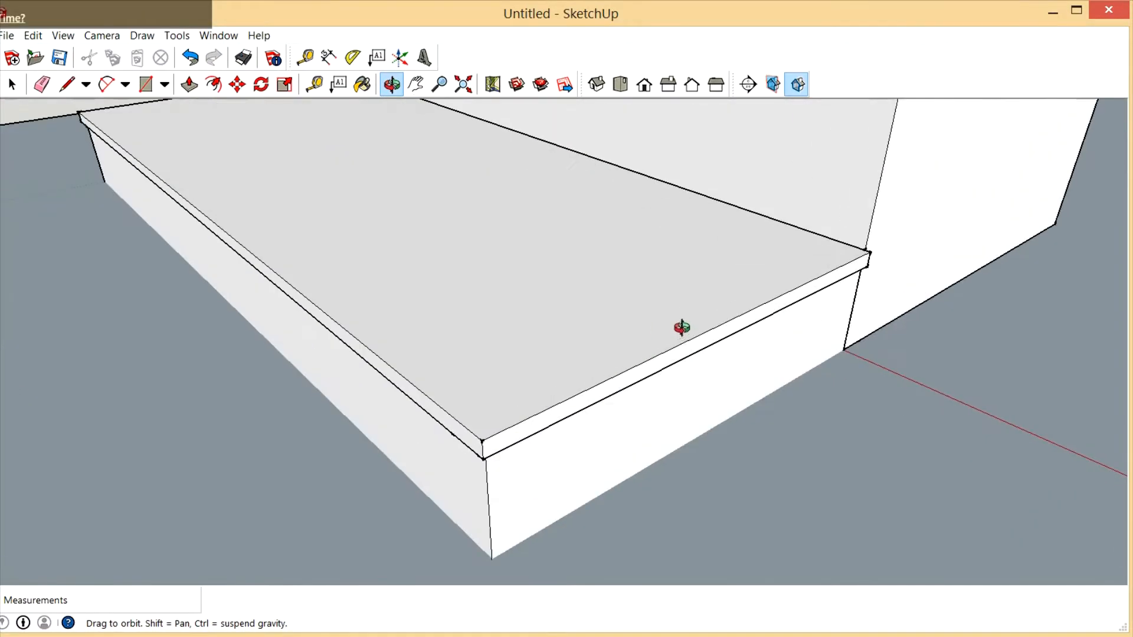
{"action": "left_click_drag", "start_coordinate": [633, 350], "coordinate": [556, 227]}
Open the 3D Warehouse and search its models for "welded wire"
{"action": "left_click", "coordinate": [7, 36]}
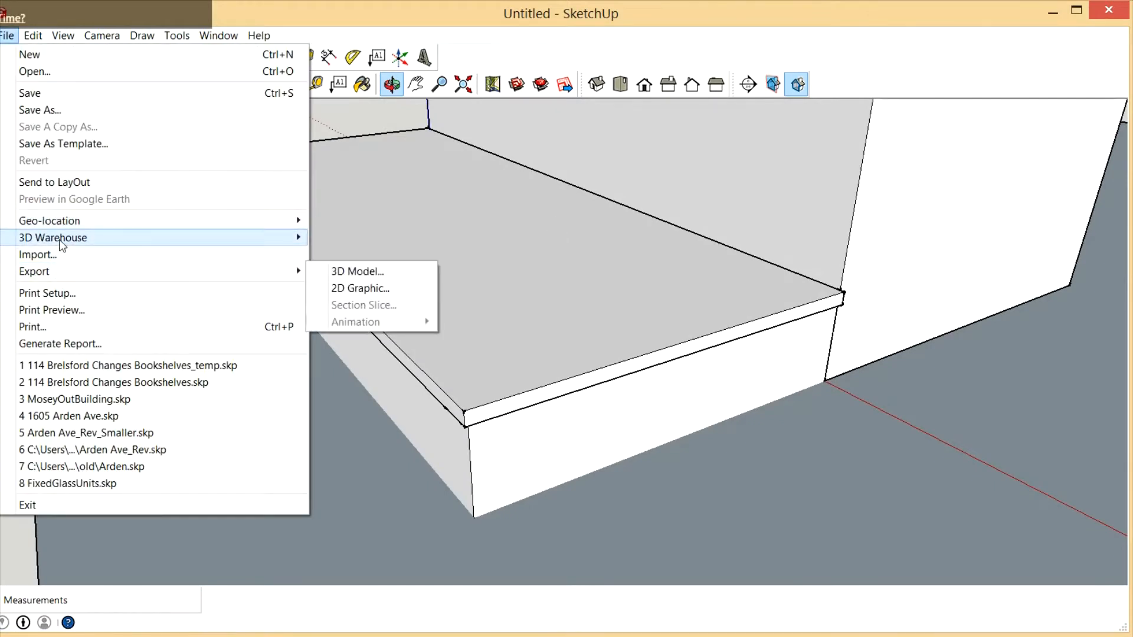
{"action": "mouse_move", "coordinate": [61, 241]}
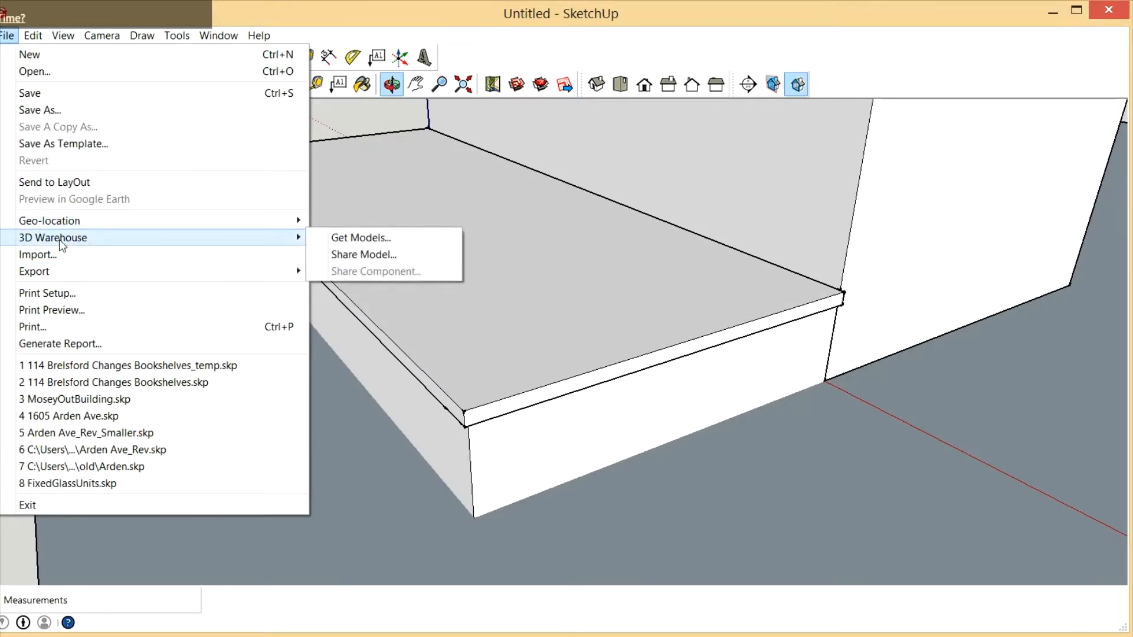
{"action": "left_click", "coordinate": [350, 238]}
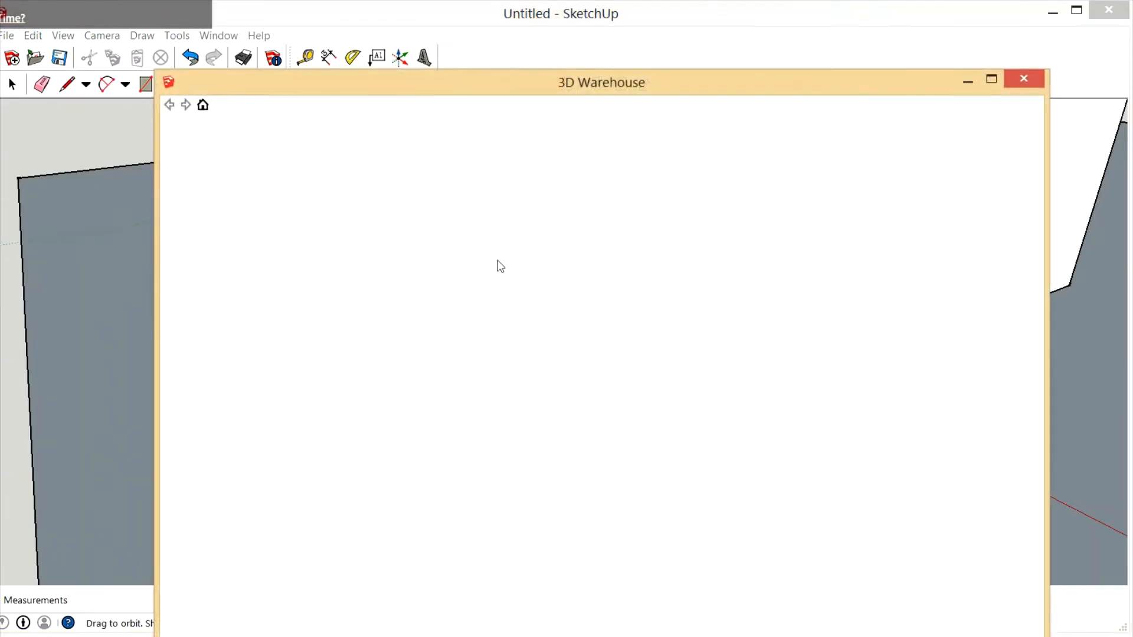
{"action": "scroll", "coordinate": [583, 420], "scroll_direction": "down", "scroll_amount": 10}
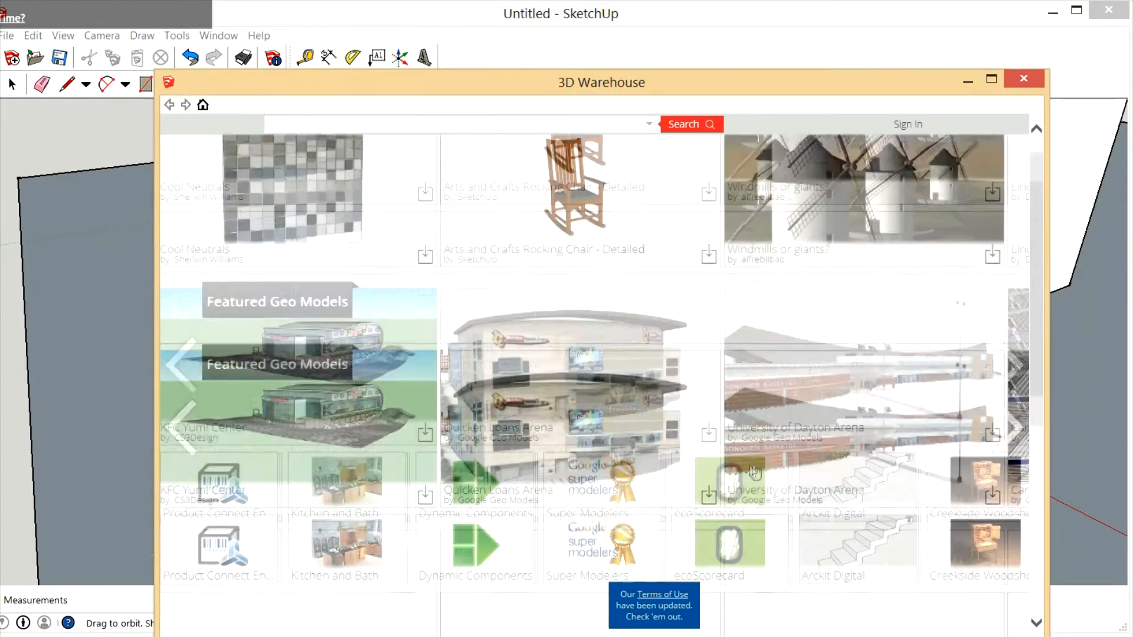
{"action": "scroll", "coordinate": [584, 420], "scroll_direction": "up", "scroll_amount": 8}
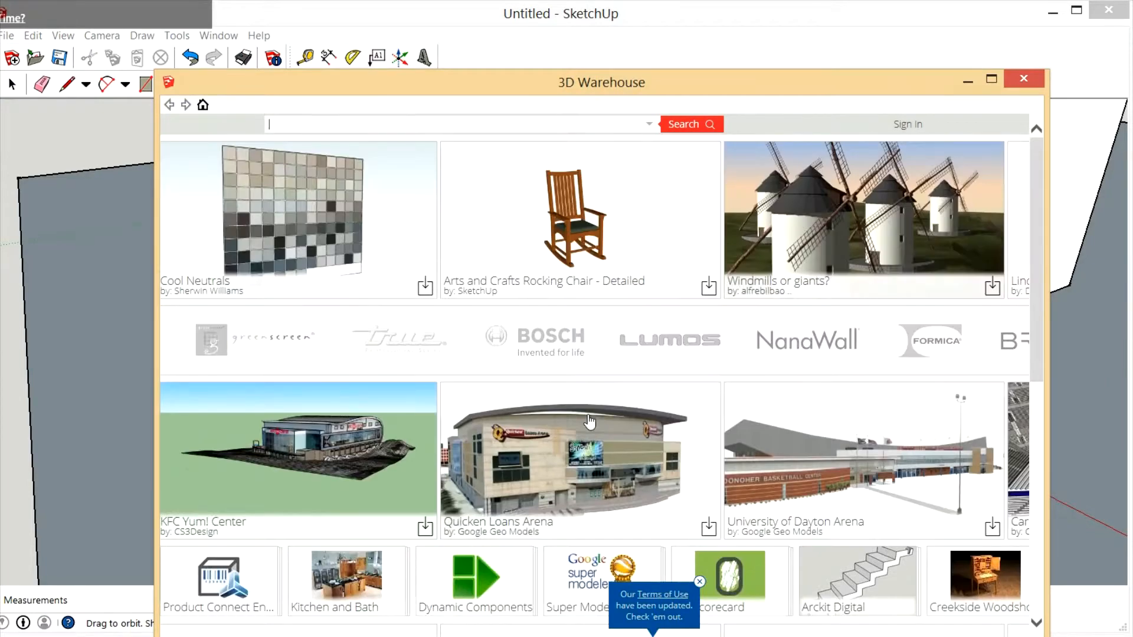
{"action": "scroll", "coordinate": [607, 428], "scroll_direction": "up", "scroll_amount": 2}
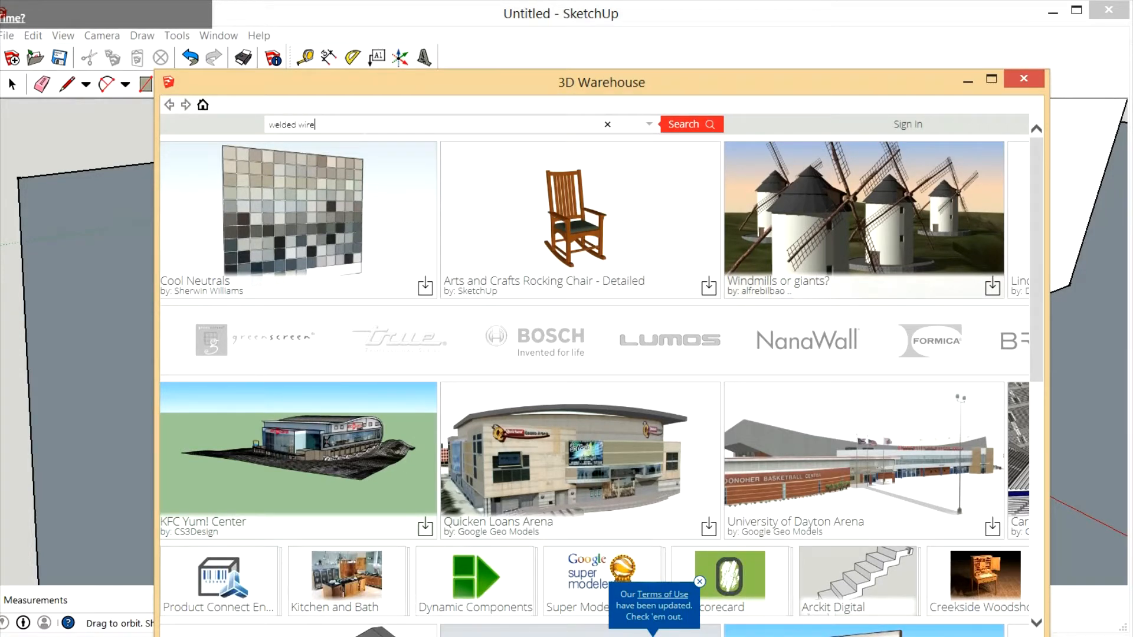
{"action": "key", "text": "Return"}
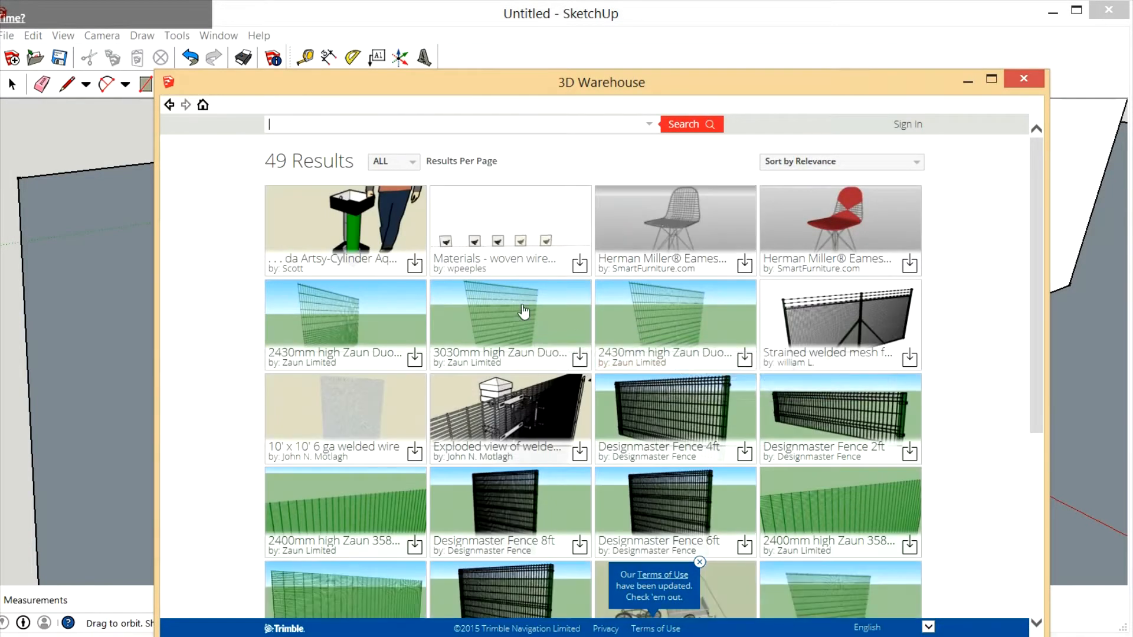
Open the 12x20 Pad model from the search results and inspect its 3D preview
{"action": "scroll", "coordinate": [602, 342], "scroll_direction": "down", "scroll_amount": 6}
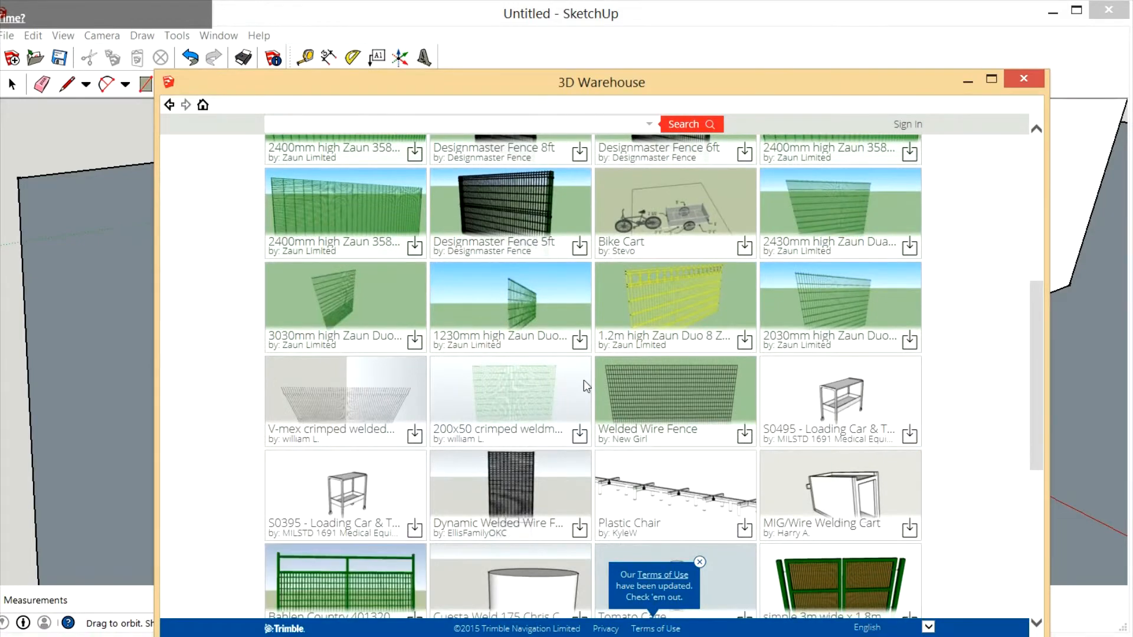
{"action": "scroll", "coordinate": [584, 382], "scroll_direction": "down", "scroll_amount": 3}
{"action": "scroll", "coordinate": [551, 385], "scroll_direction": "down", "scroll_amount": 2}
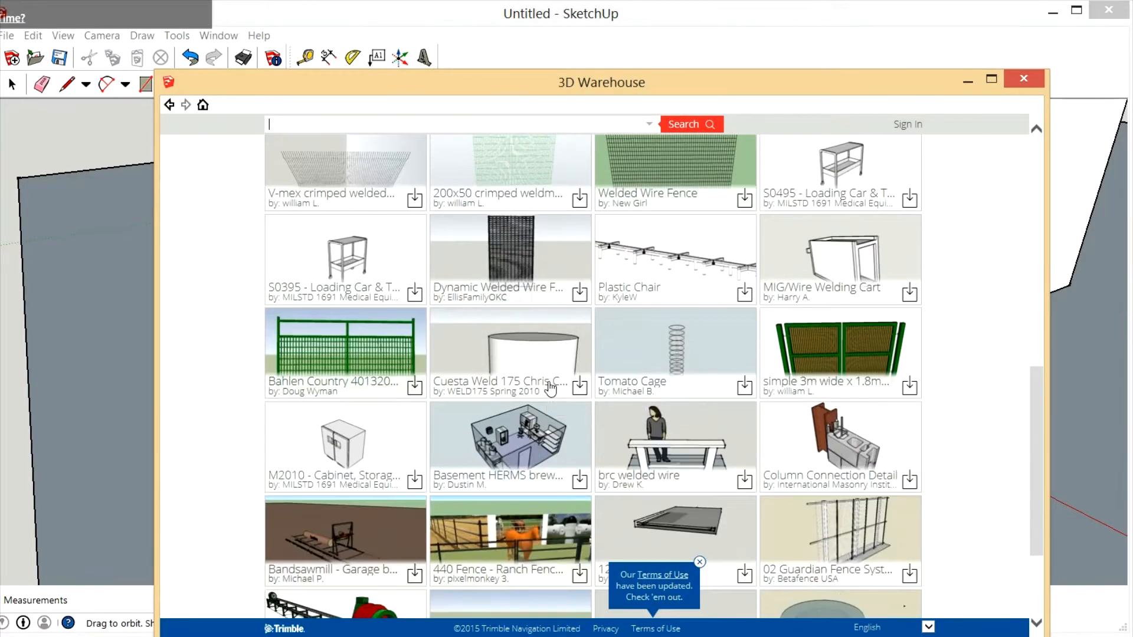
{"action": "scroll", "coordinate": [551, 389], "scroll_direction": "down", "scroll_amount": 3}
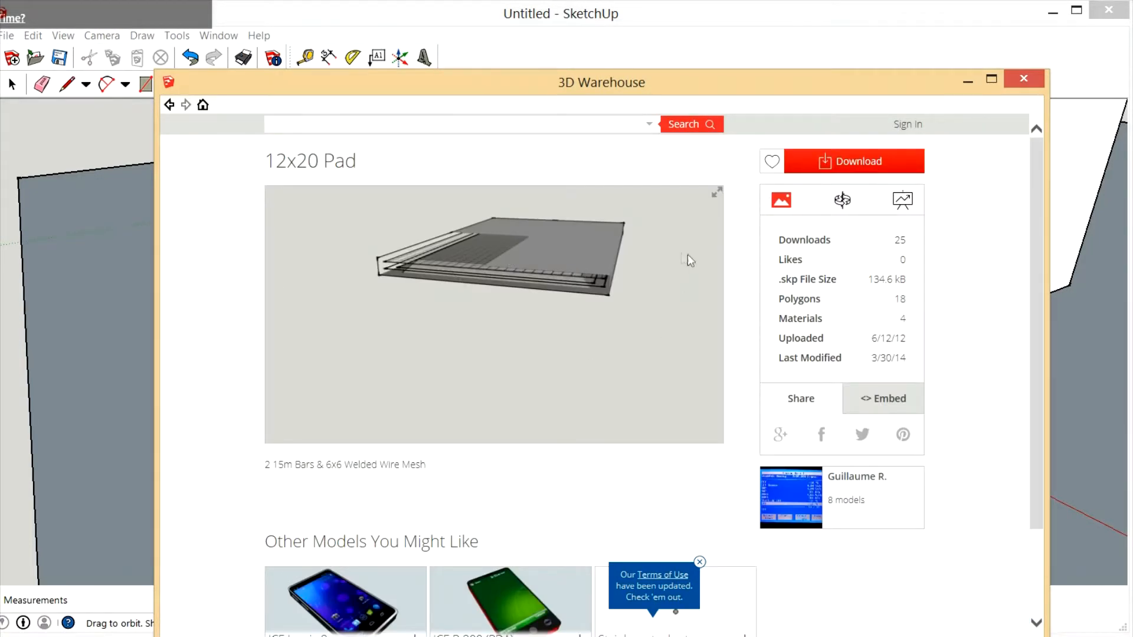
{"action": "left_click", "coordinate": [846, 204]}
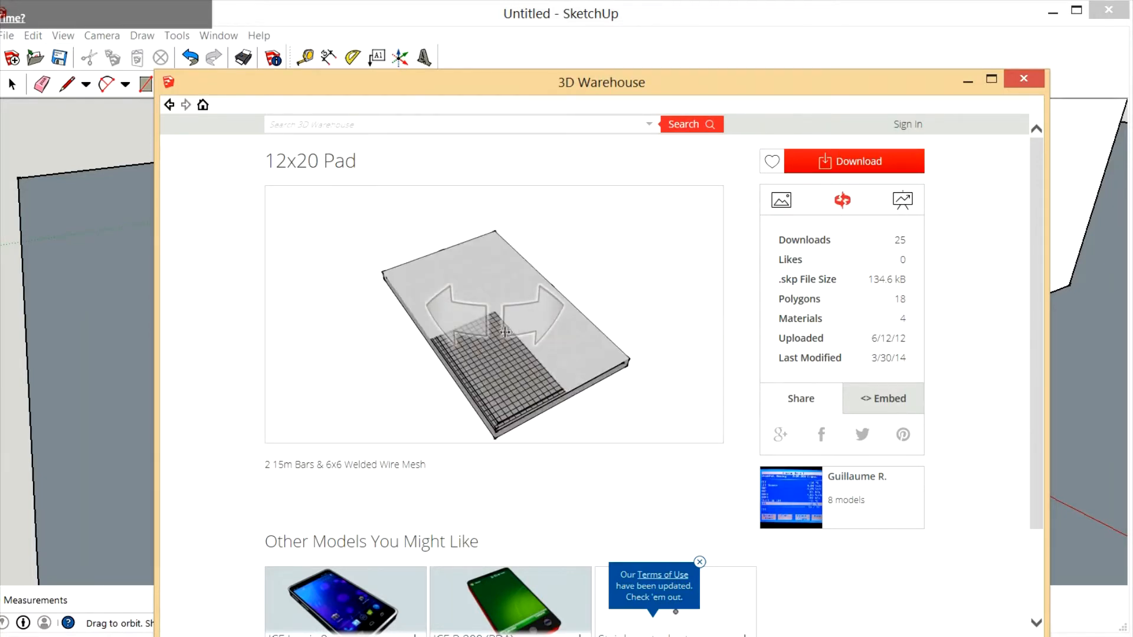
{"action": "left_click_drag", "start_coordinate": [510, 342], "coordinate": [529, 329]}
Load the 12x20 Pad directly into the model and place it in the empty area away from the building and deck
{"action": "left_click", "coordinate": [876, 165]}
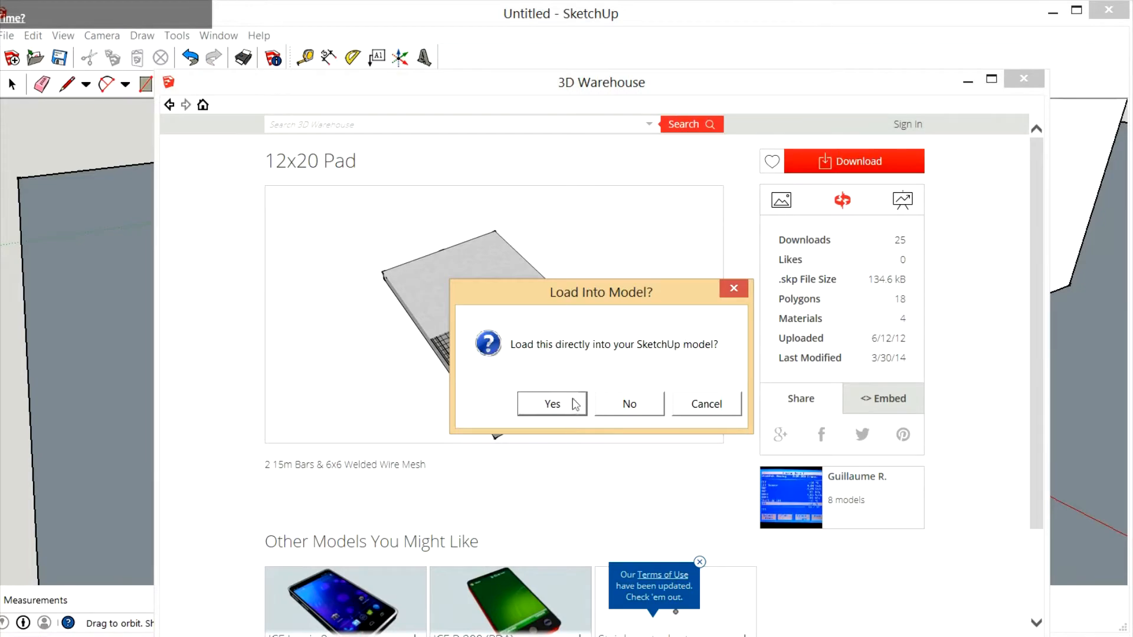
{"action": "left_click", "coordinate": [552, 403]}
{"action": "scroll", "coordinate": [358, 241], "scroll_direction": "down", "scroll_amount": 10}
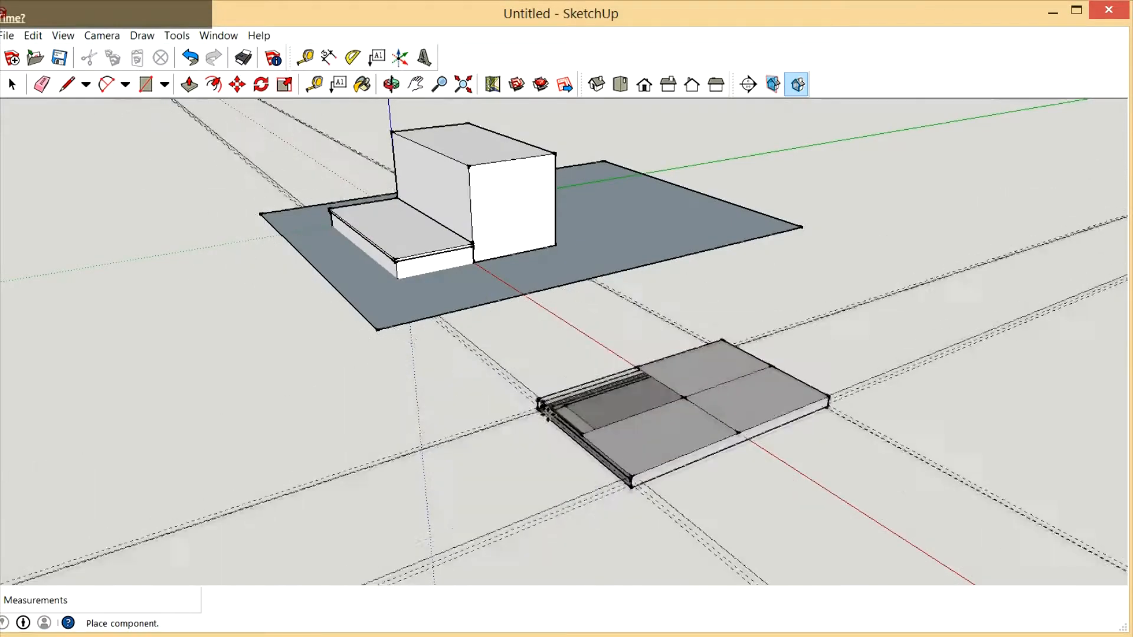
{"action": "scroll", "coordinate": [539, 407], "scroll_direction": "down", "scroll_amount": 3}
{"action": "left_click", "coordinate": [246, 304]}
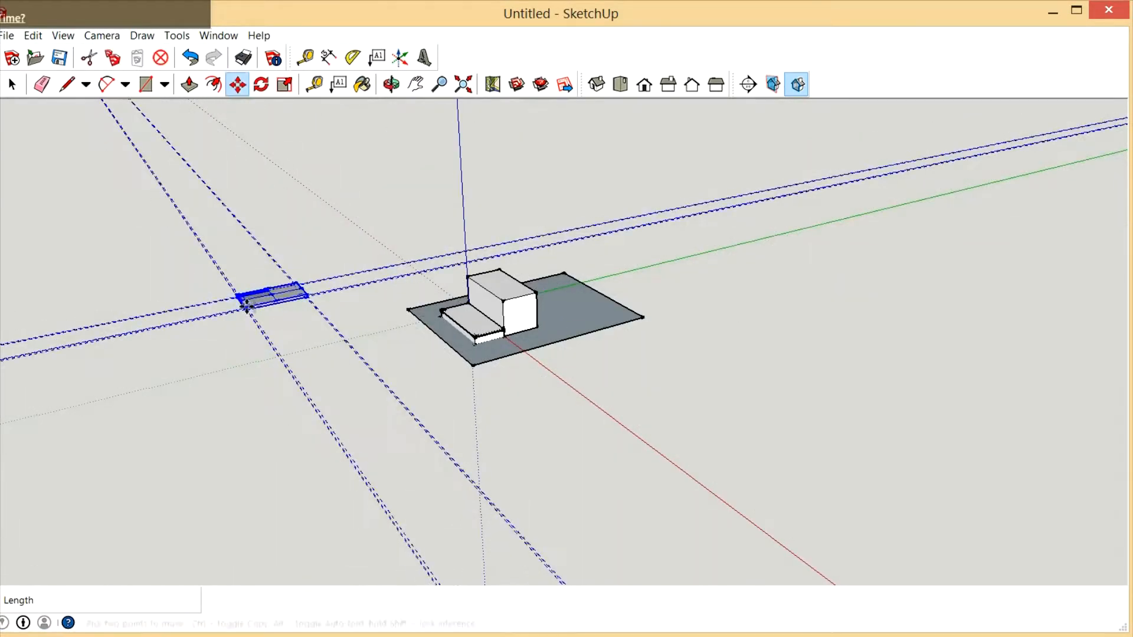
{"action": "scroll", "coordinate": [246, 305], "scroll_direction": "up", "scroll_amount": 4}
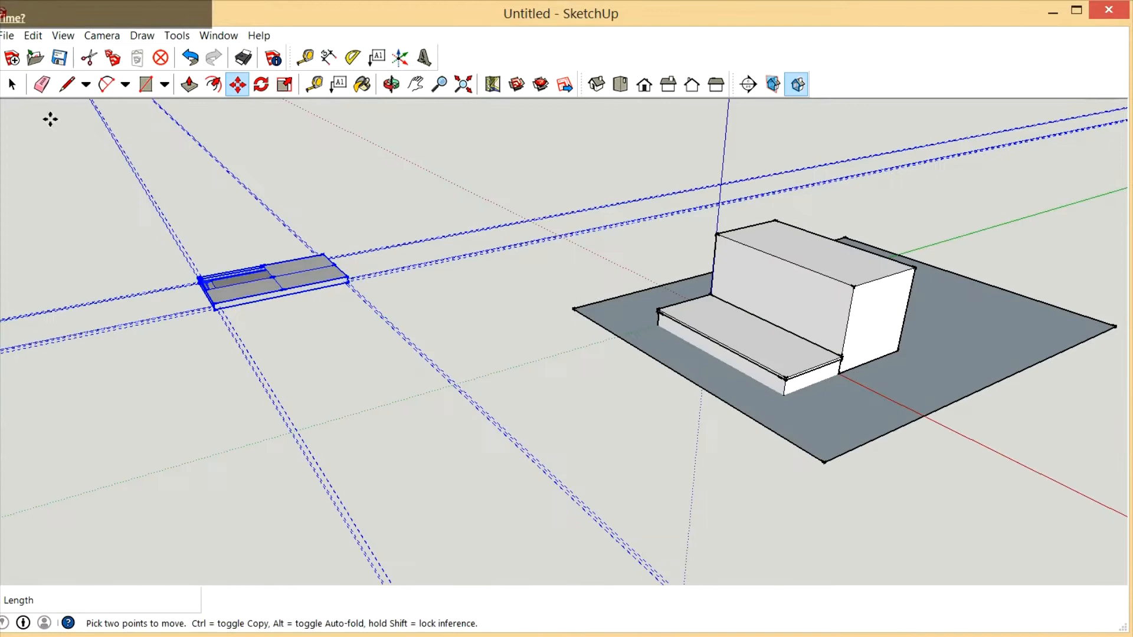
Open the 12x20 pad component for editing and erase all the dashed construction guides running through it
{"action": "left_click", "coordinate": [11, 84]}
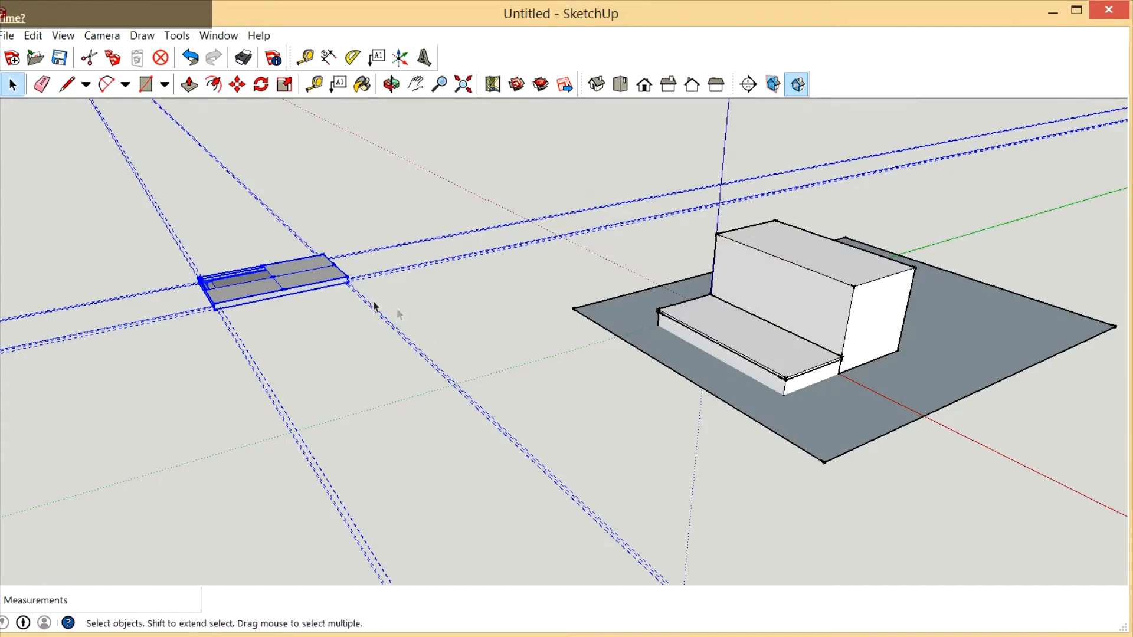
{"action": "left_click", "coordinate": [413, 322]}
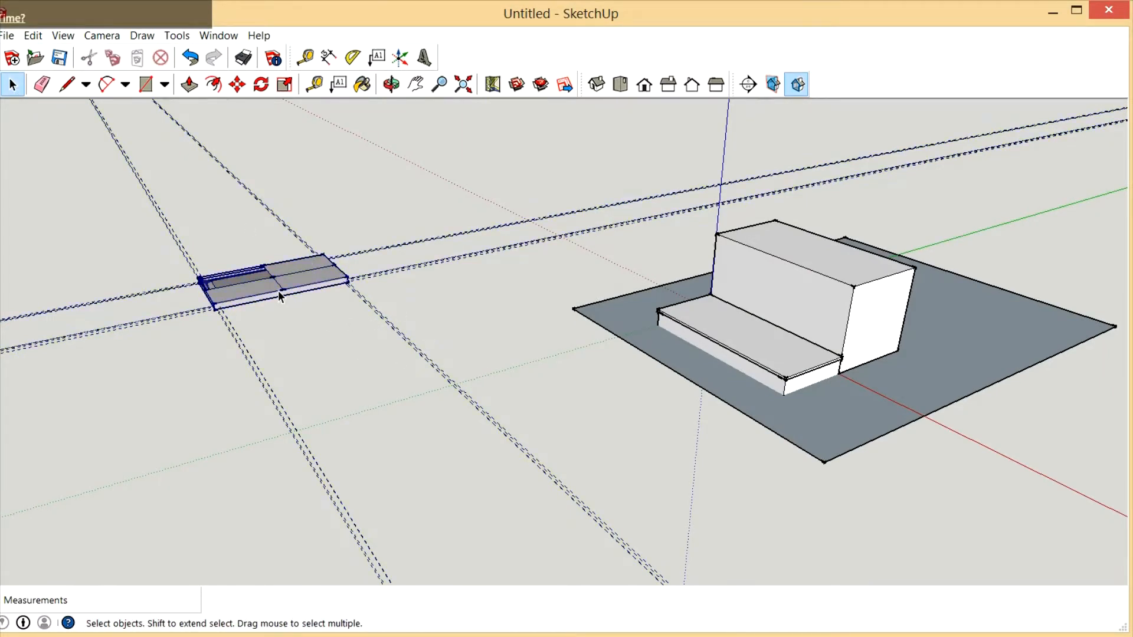
{"action": "double_click", "coordinate": [281, 296]}
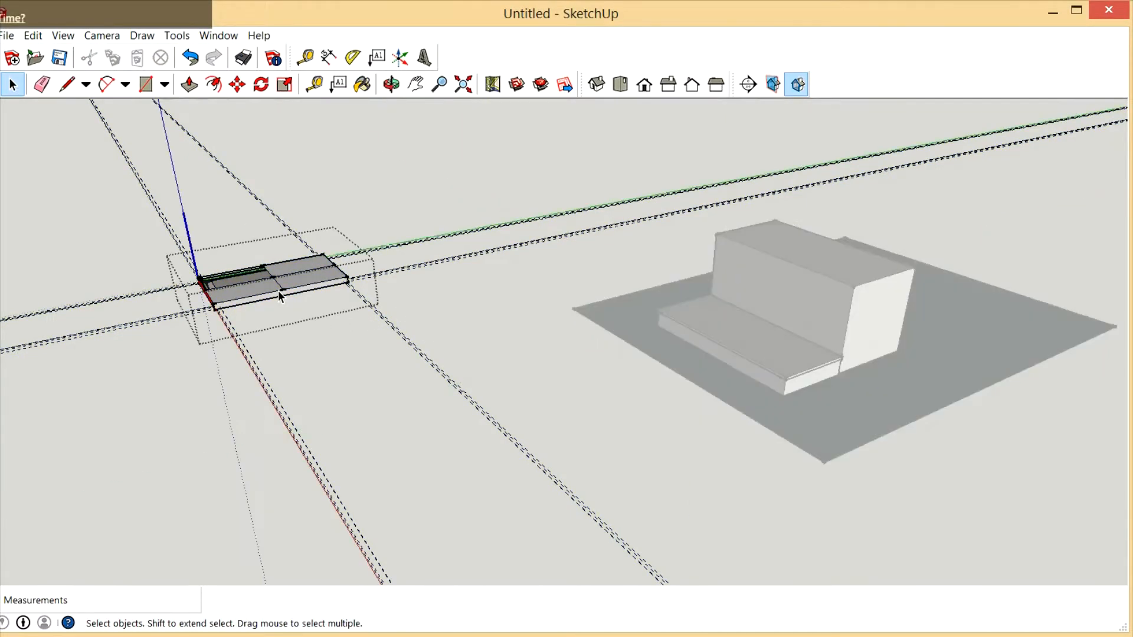
{"action": "left_click", "coordinate": [42, 84]}
{"action": "left_click_drag", "start_coordinate": [260, 182], "coordinate": [158, 367]}
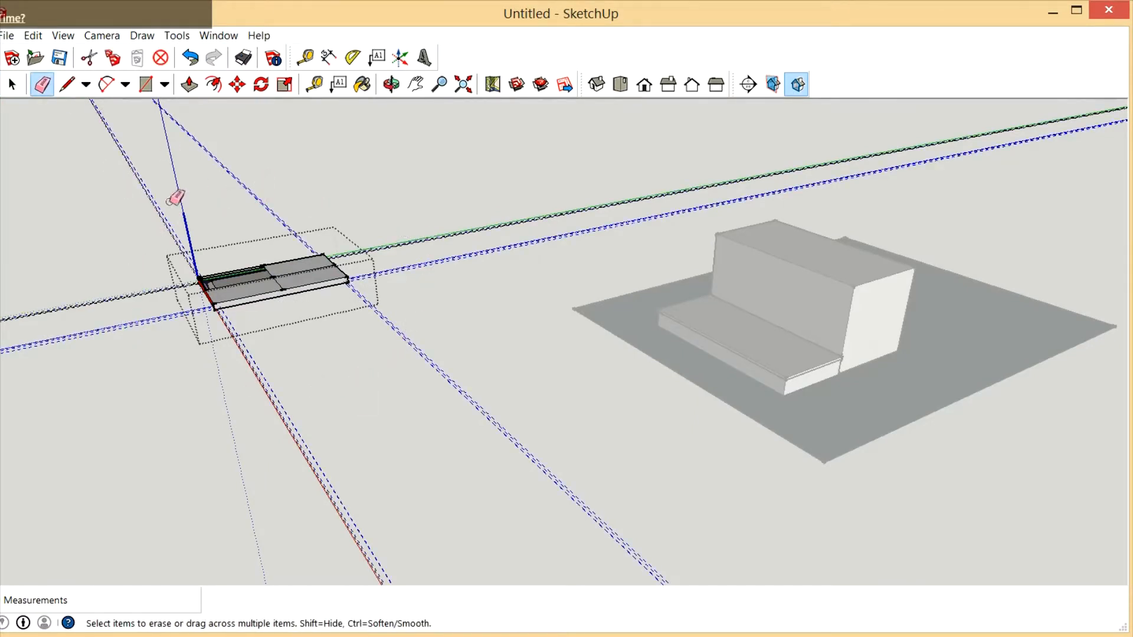
{"action": "left_click_drag", "start_coordinate": [370, 415], "coordinate": [406, 392]}
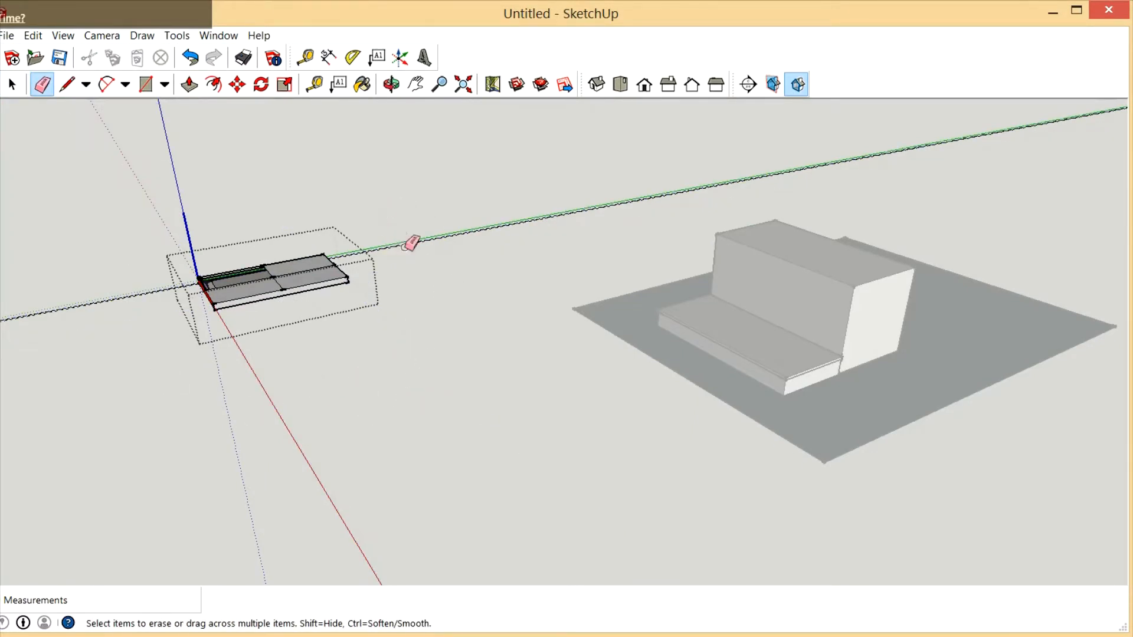
{"action": "left_click_drag", "start_coordinate": [429, 295], "coordinate": [382, 218]}
{"action": "left_click_drag", "start_coordinate": [365, 396], "coordinate": [131, 222]}
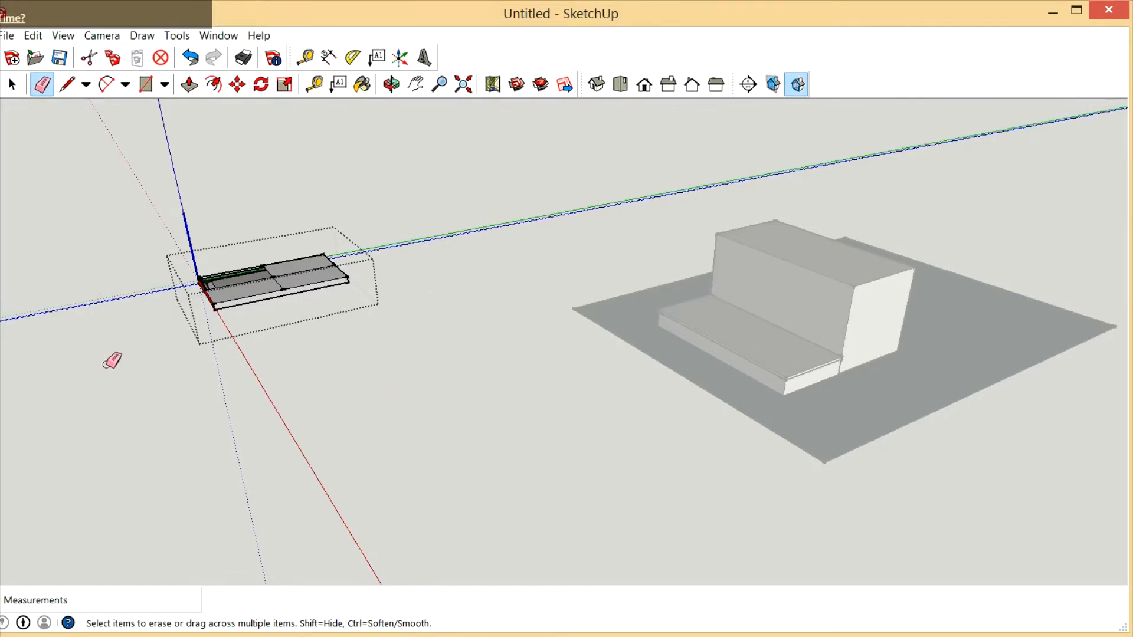
{"action": "left_click_drag", "start_coordinate": [112, 361], "coordinate": [184, 388]}
{"action": "scroll", "coordinate": [201, 286], "scroll_direction": "up", "scroll_amount": 3}
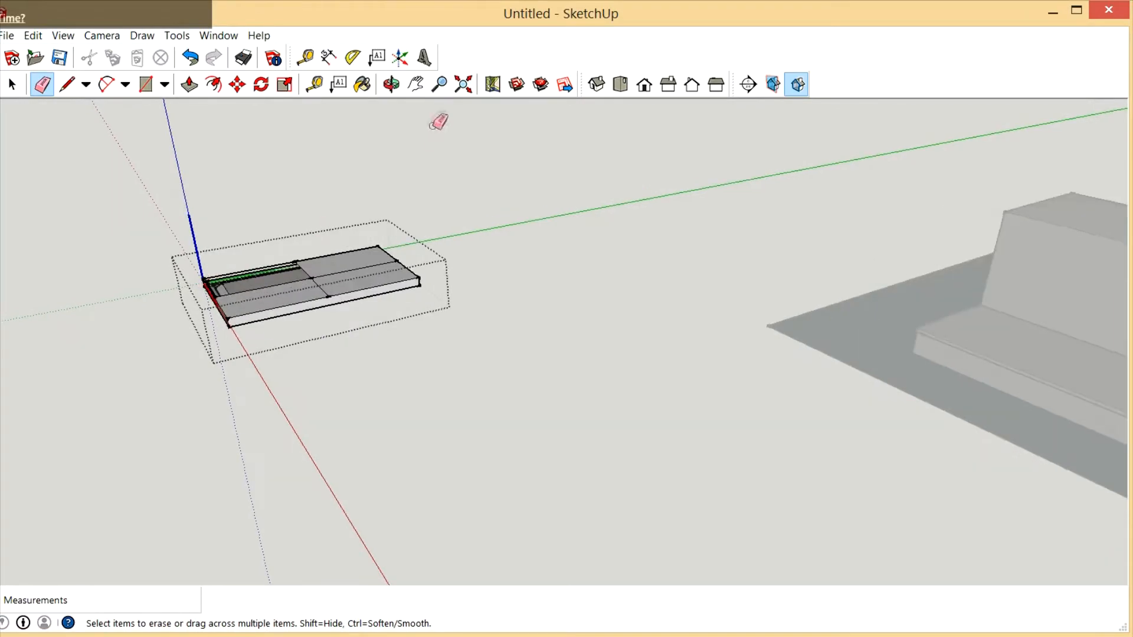
Copy the wire mesh sheet about 34' 6" out to the side of the pad and select the copied sheet
{"action": "left_click", "coordinate": [391, 85]}
{"action": "left_click_drag", "start_coordinate": [399, 182], "coordinate": [499, 389]}
{"action": "scroll", "coordinate": [385, 408], "scroll_direction": "up", "scroll_amount": 8}
{"action": "scroll", "coordinate": [263, 371], "scroll_direction": "down", "scroll_amount": 10}
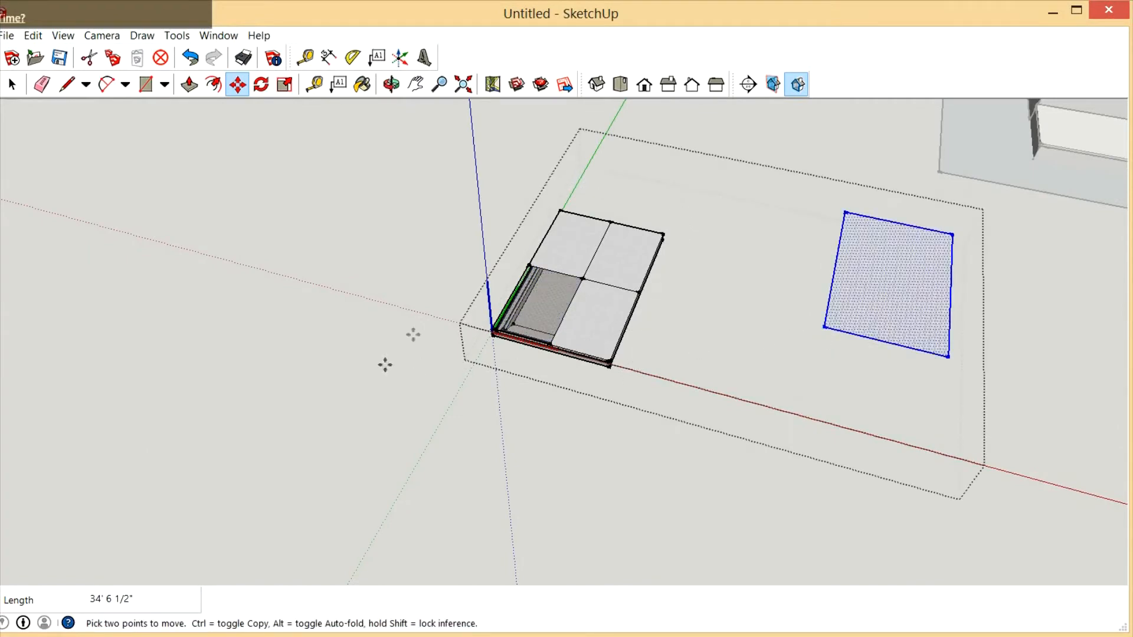
{"action": "left_click", "coordinate": [12, 84]}
{"action": "left_click", "coordinate": [848, 274]}
{"action": "scroll", "coordinate": [457, 386], "scroll_direction": "down", "scroll_amount": 3}
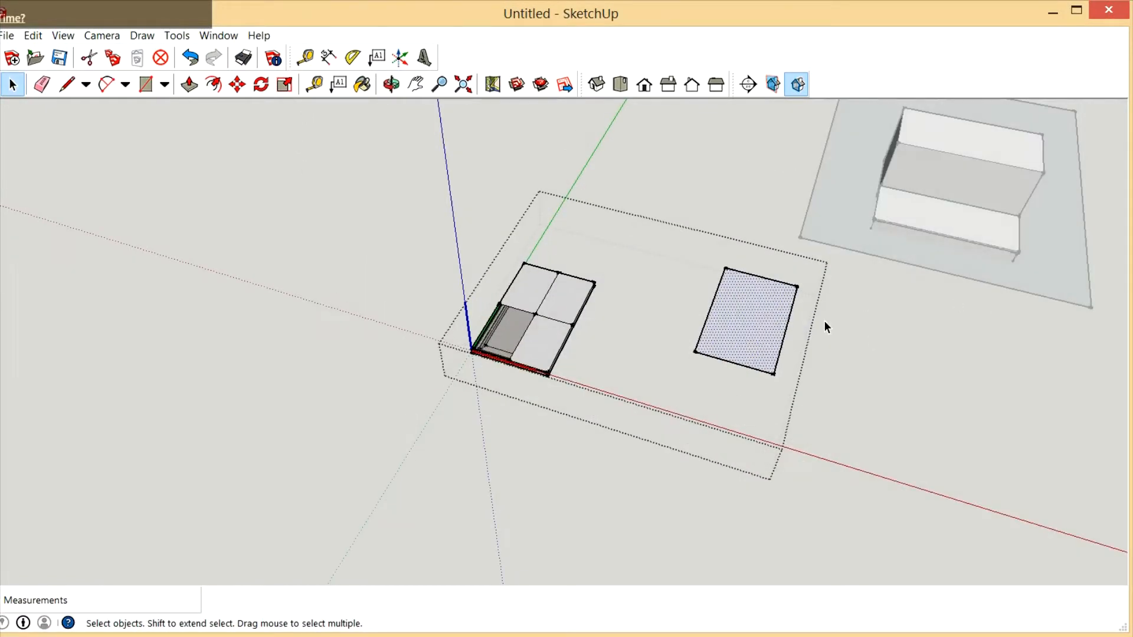
Examine the wire mesh and reinforcing bars exposed in the pad's open corner and the separate mesh sheets beside it
{"action": "scroll", "coordinate": [791, 348], "scroll_direction": "up", "scroll_amount": 6}
{"action": "middle_click_drag", "start_coordinate": [791, 348], "coordinate": [472, 409]}
{"action": "scroll", "coordinate": [343, 410], "scroll_direction": "up", "scroll_amount": 4}
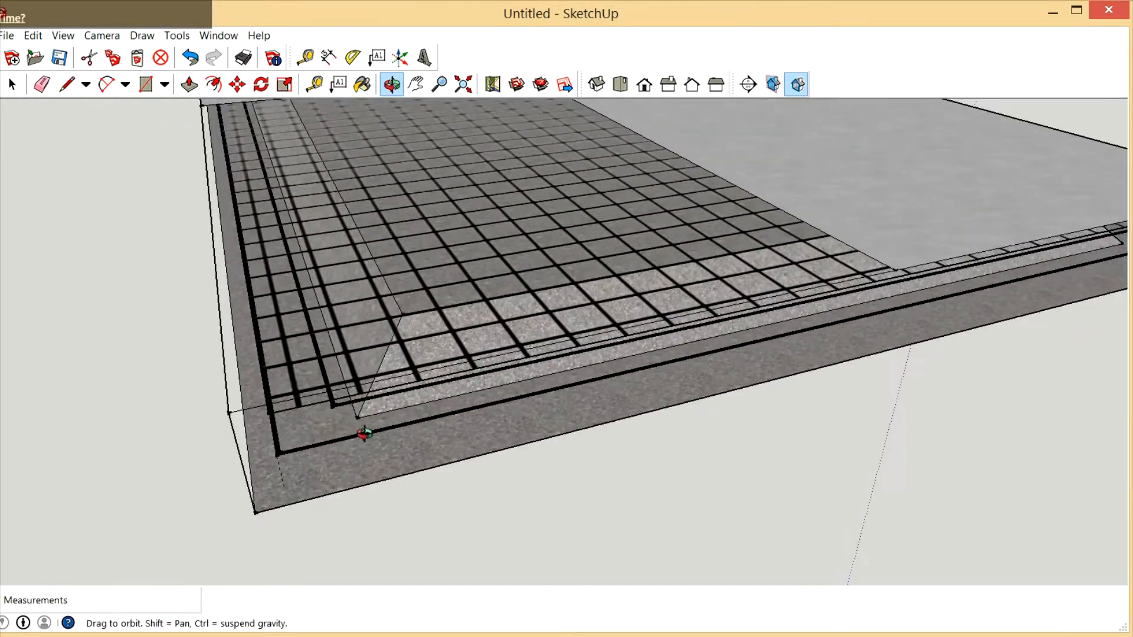
{"action": "middle_click_drag", "start_coordinate": [362, 430], "coordinate": [318, 462]}
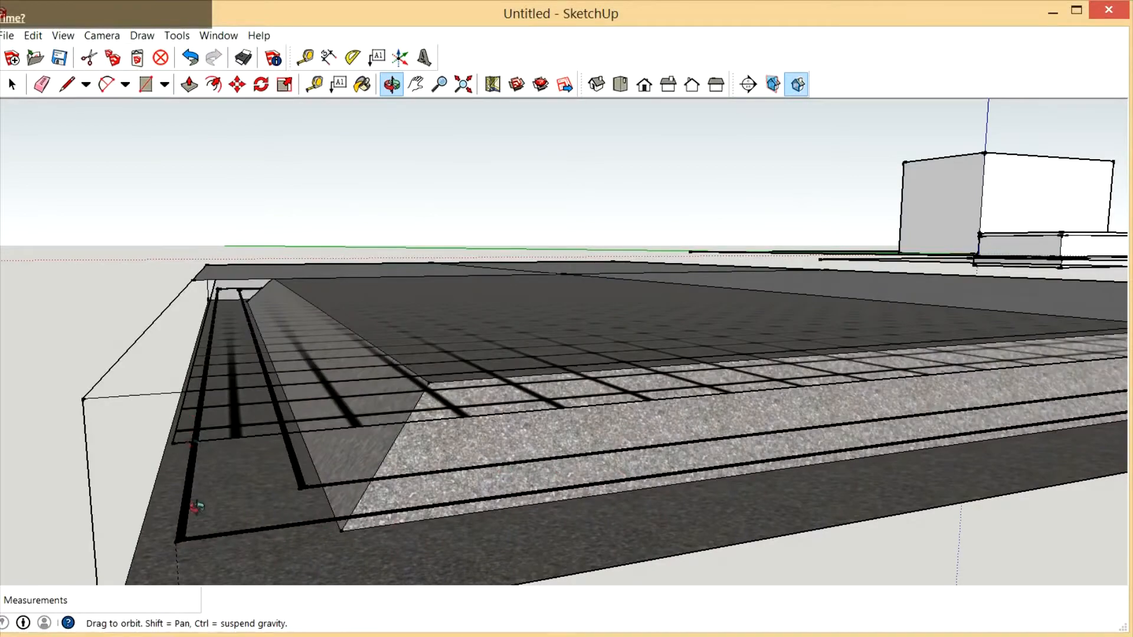
{"action": "left_click_drag", "start_coordinate": [445, 489], "coordinate": [309, 495]}
{"action": "scroll", "coordinate": [299, 508], "scroll_direction": "down", "scroll_amount": 6}
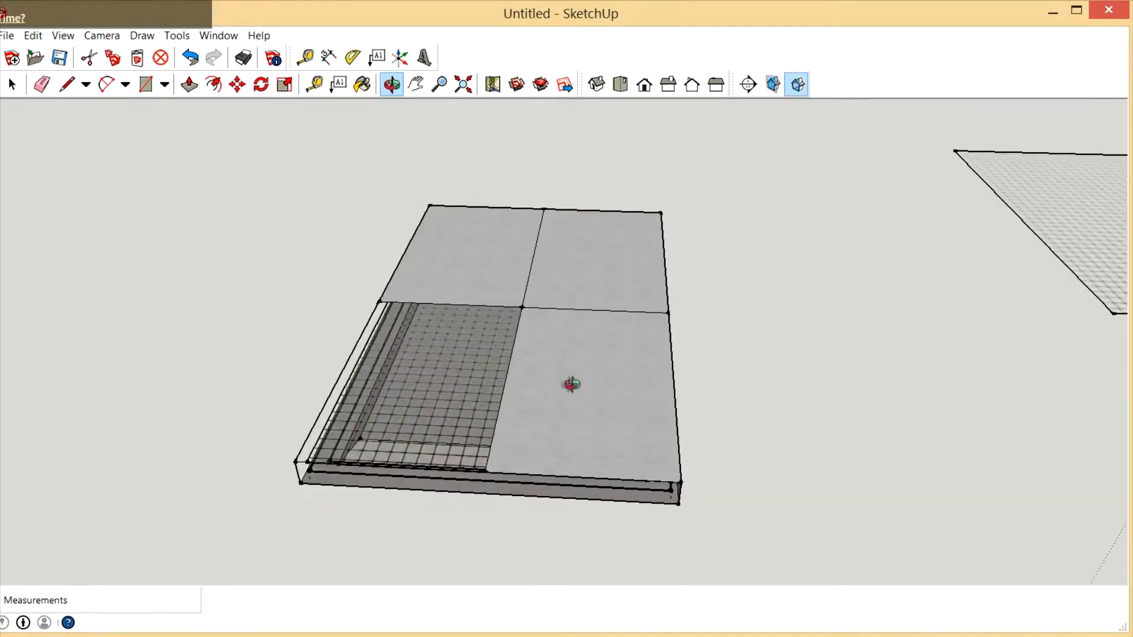
{"action": "scroll", "coordinate": [570, 384], "scroll_direction": "down", "scroll_amount": 1}
{"action": "scroll", "coordinate": [357, 411], "scroll_direction": "down", "scroll_amount": 3}
{"action": "scroll", "coordinate": [373, 405], "scroll_direction": "down", "scroll_amount": 1}
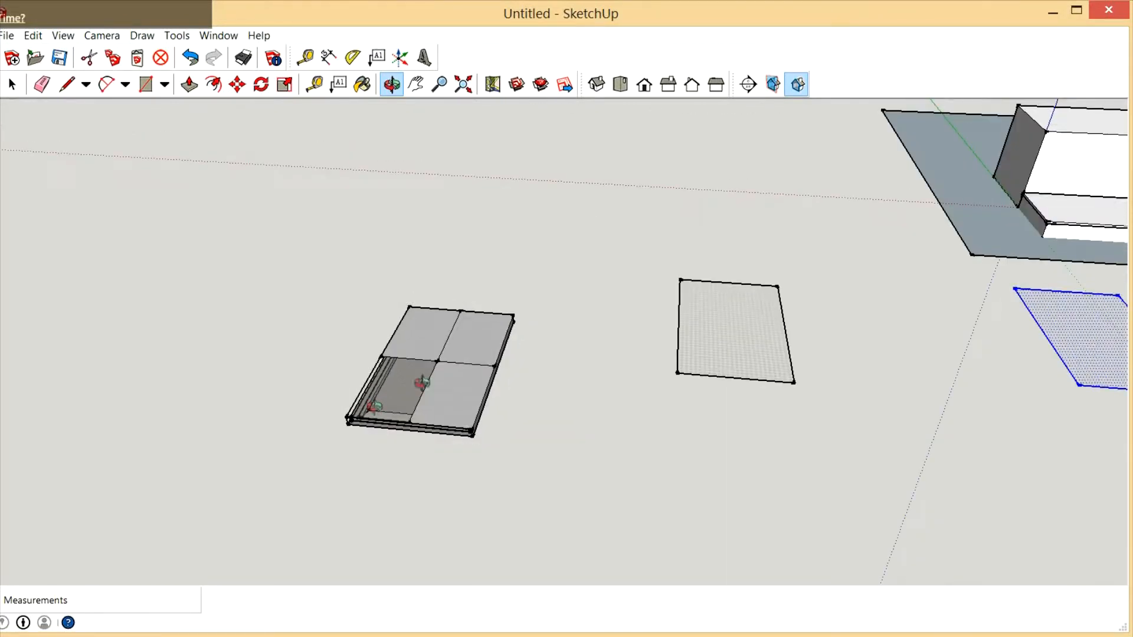
{"action": "scroll", "coordinate": [485, 370], "scroll_direction": "down", "scroll_amount": 2}
Delete the pad component, keeping only the separate wire mesh sheet near the deck
{"action": "key", "text": "space"}
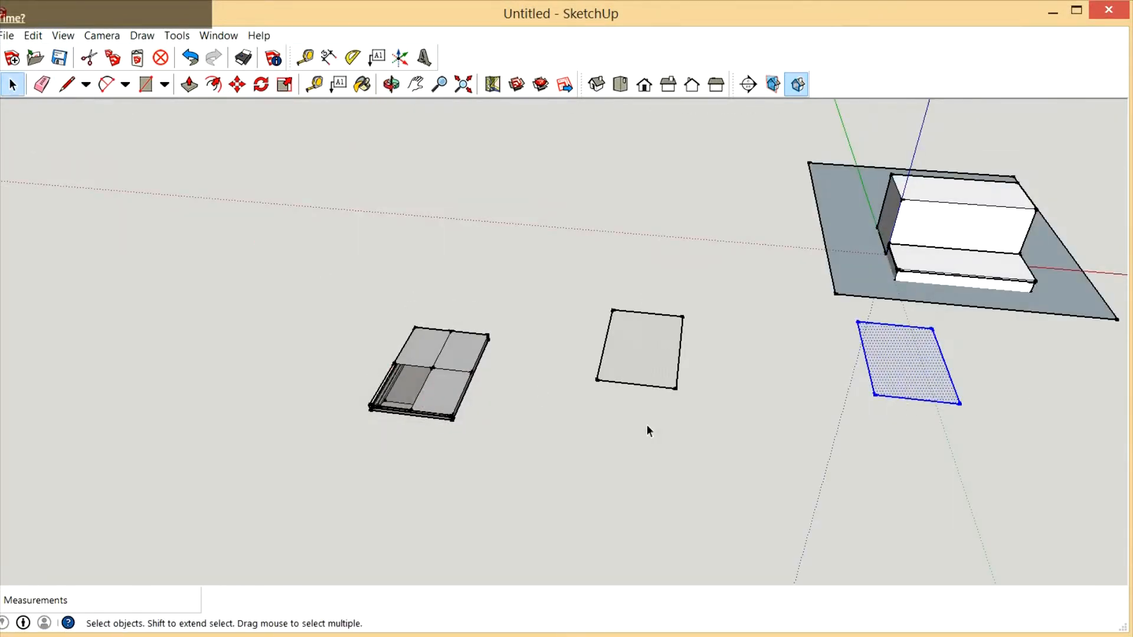
{"action": "left_click", "coordinate": [452, 369]}
{"action": "key", "text": "Delete"}
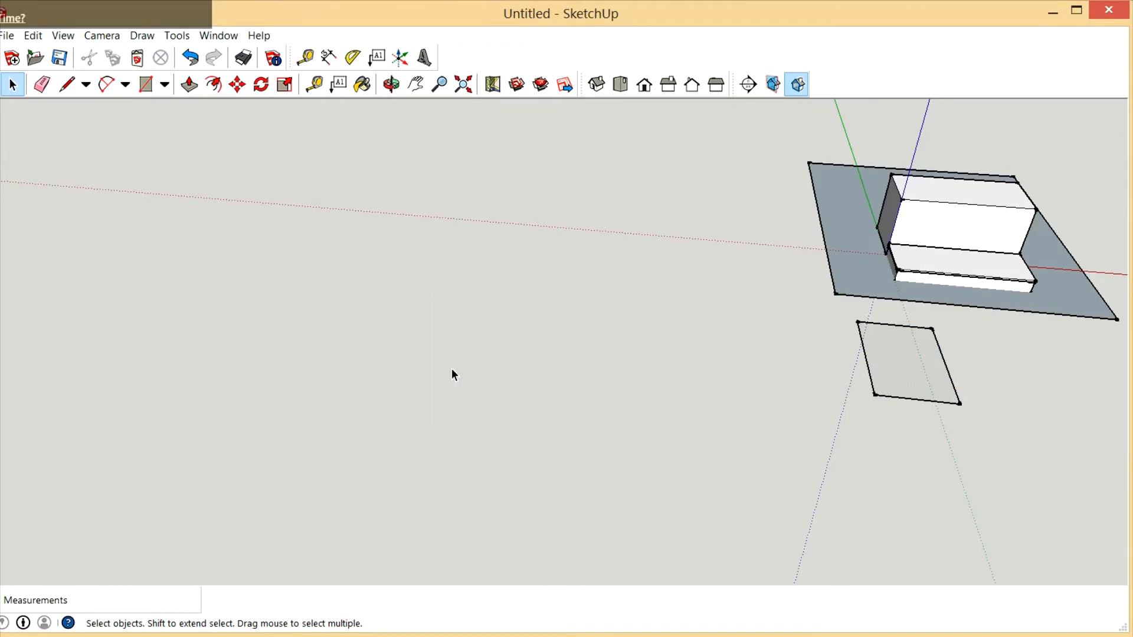
Move the wire mesh sheet by its near corner onto the outer top corner of the deck slab
{"action": "scroll", "coordinate": [1089, 354], "scroll_direction": "up", "scroll_amount": 7}
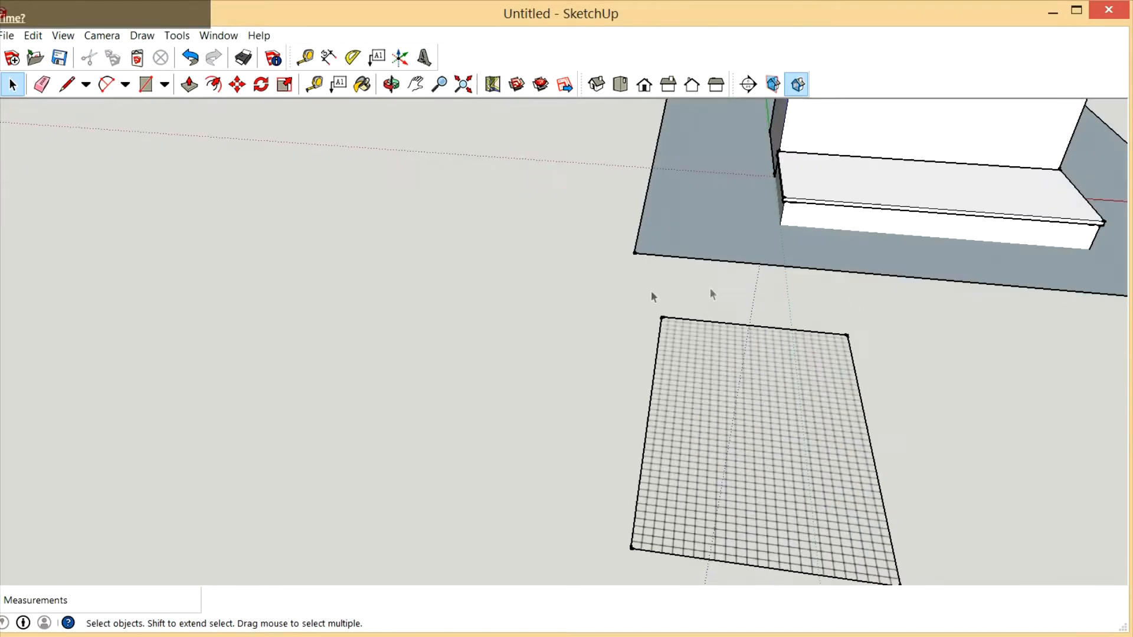
{"action": "scroll", "coordinate": [608, 307], "scroll_direction": "down", "scroll_amount": 7}
{"action": "middle_click", "coordinate": [600, 309]}
{"action": "scroll", "coordinate": [837, 364], "scroll_direction": "up", "scroll_amount": 3}
{"action": "scroll", "coordinate": [778, 313], "scroll_direction": "up", "scroll_amount": 2}
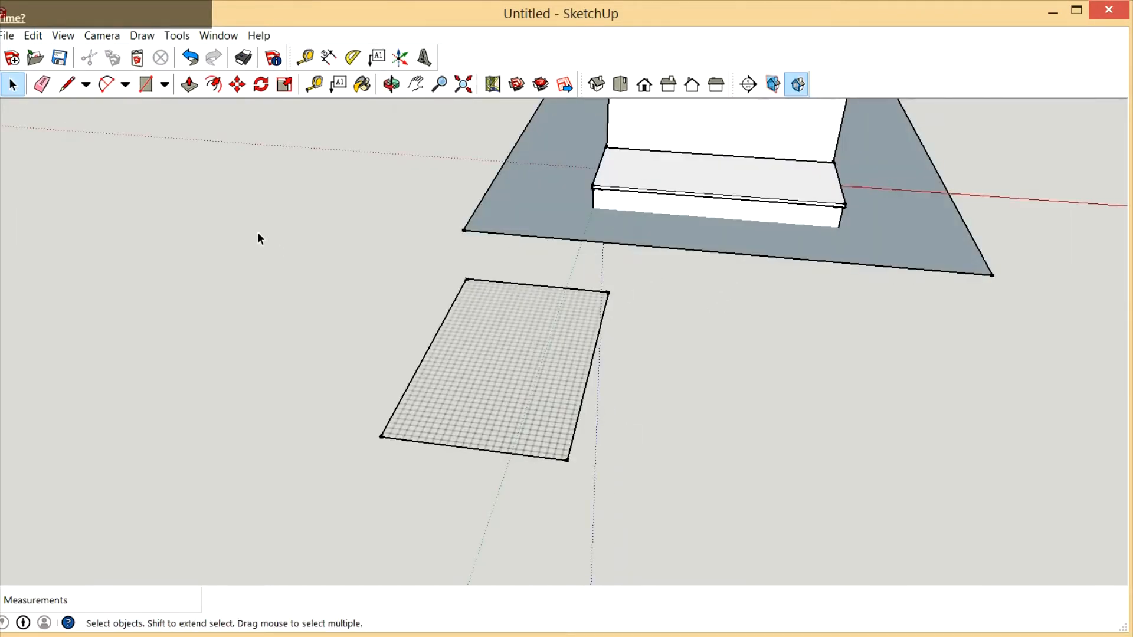
{"action": "left_click", "coordinate": [391, 85]}
{"action": "left_click_drag", "start_coordinate": [620, 222], "coordinate": [417, 413]}
{"action": "left_click", "coordinate": [12, 85]}
{"action": "left_click", "coordinate": [480, 419]}
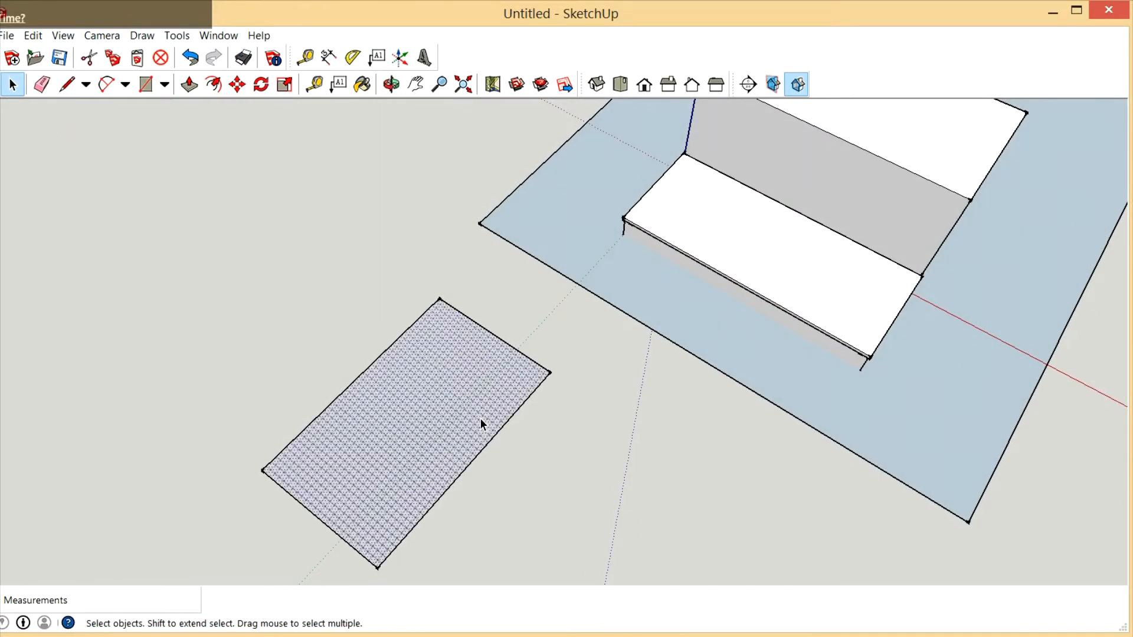
{"action": "scroll", "coordinate": [457, 484], "scroll_direction": "up", "scroll_amount": 3}
{"action": "left_click", "coordinate": [391, 84]}
{"action": "left_click_drag", "start_coordinate": [402, 206], "coordinate": [686, 360]}
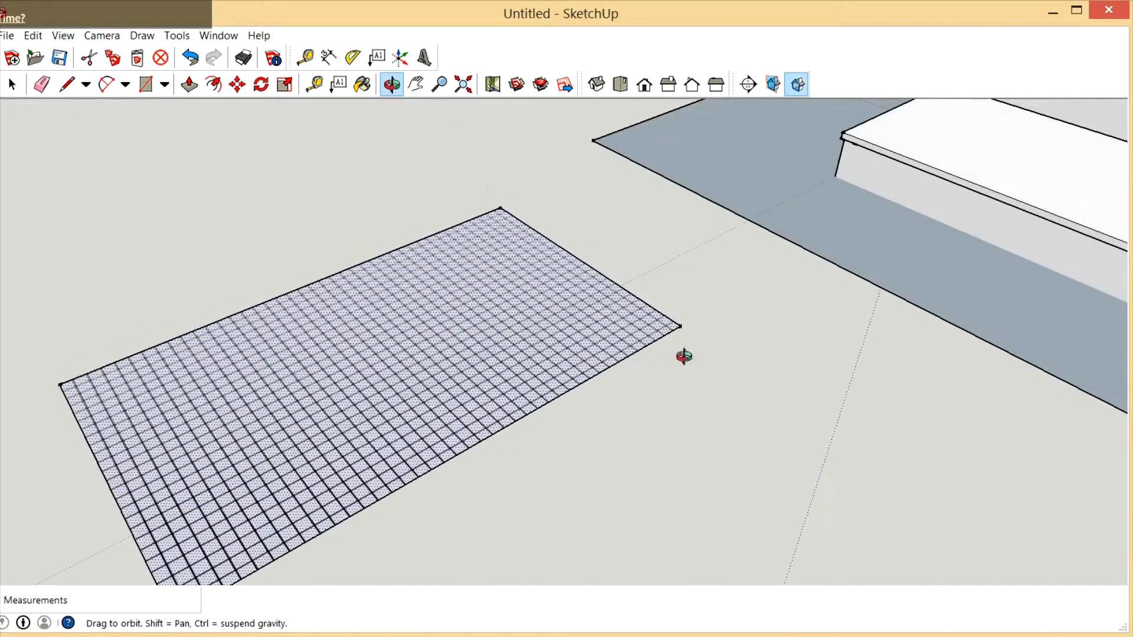
{"action": "scroll", "coordinate": [555, 283], "scroll_direction": "down", "scroll_amount": 2}
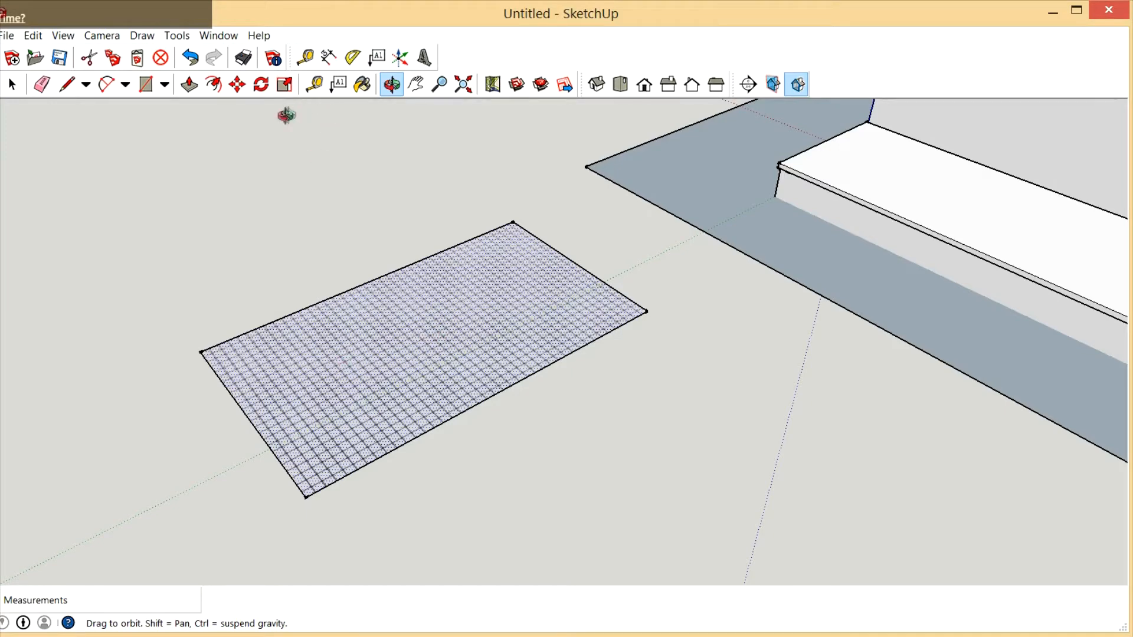
{"action": "left_click", "coordinate": [238, 85]}
{"action": "left_click", "coordinate": [315, 508]}
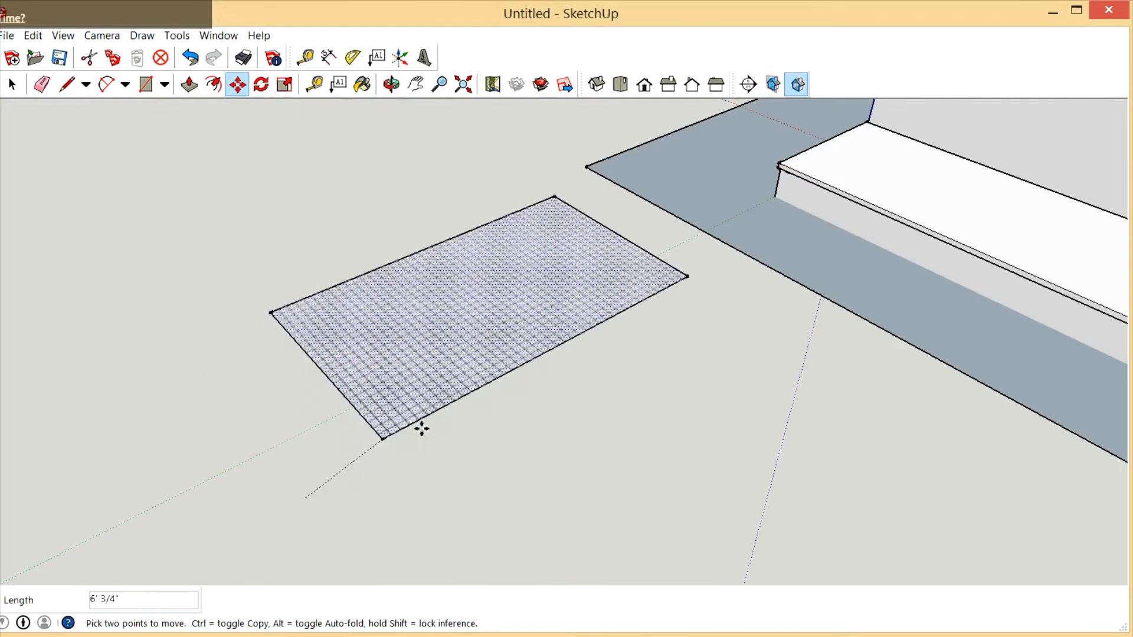
{"action": "left_click", "coordinate": [535, 101]}
{"action": "left_click", "coordinate": [417, 85]}
{"action": "left_click_drag", "start_coordinate": [994, 225], "coordinate": [619, 260]}
{"action": "scroll", "coordinate": [787, 391], "scroll_direction": "up", "scroll_amount": 5}
{"action": "scroll", "coordinate": [681, 354], "scroll_direction": "up", "scroll_amount": 3}
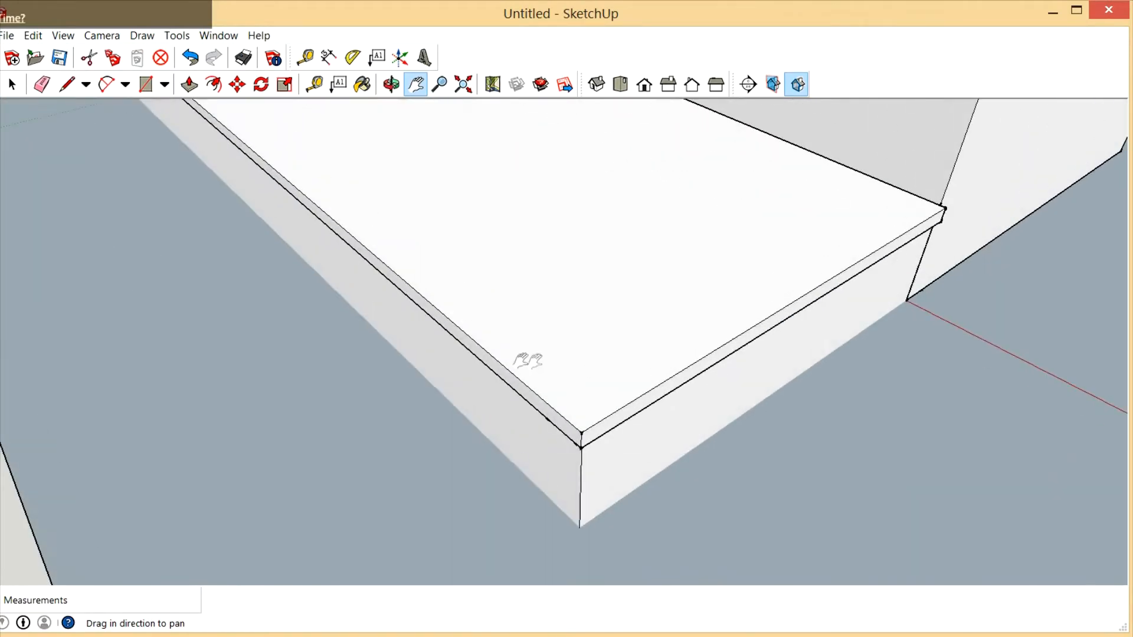
{"action": "right_click", "coordinate": [512, 348]}
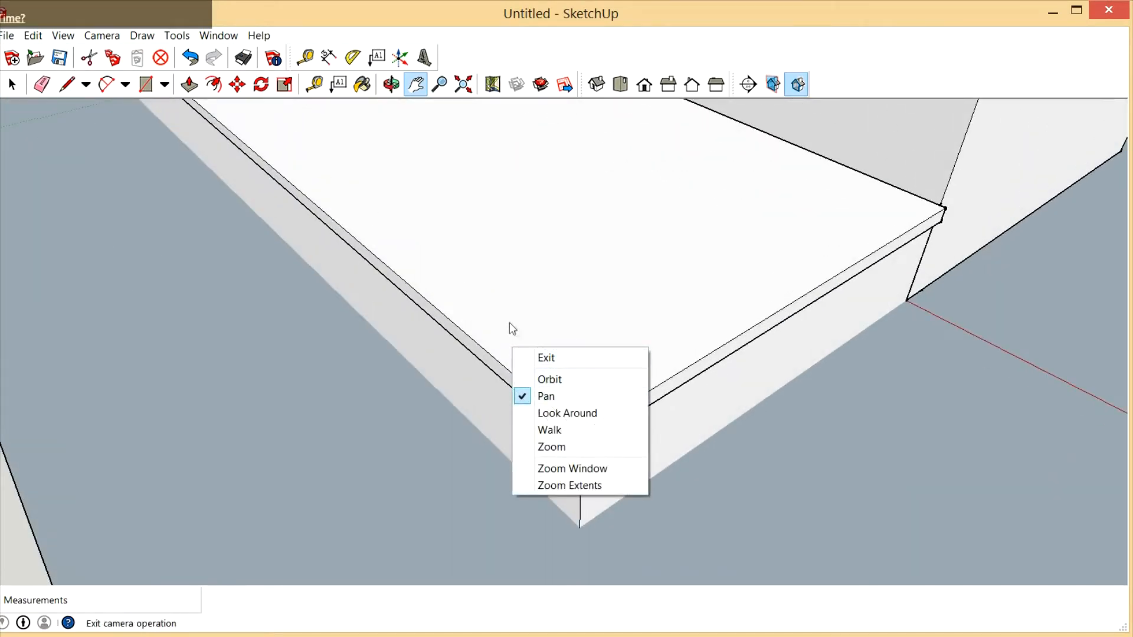
{"action": "left_click", "coordinate": [546, 357]}
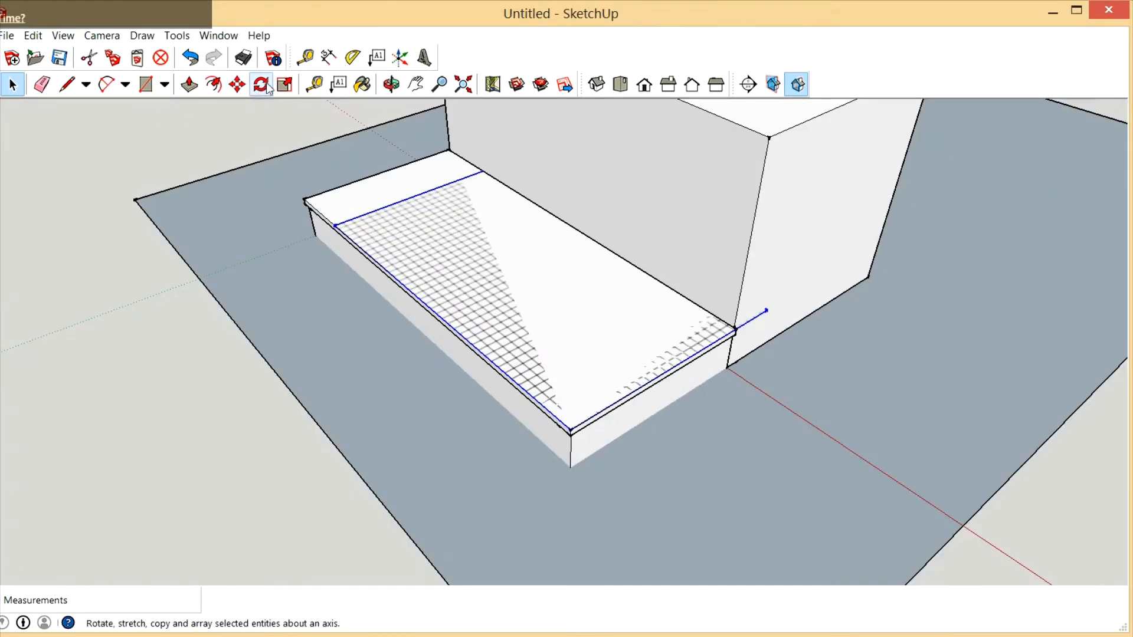
Scale the mesh sheet to cover the deck slab, stretching it lengthwise by about 1.19 and fitting its width to the building wall
{"action": "left_click", "coordinate": [285, 85]}
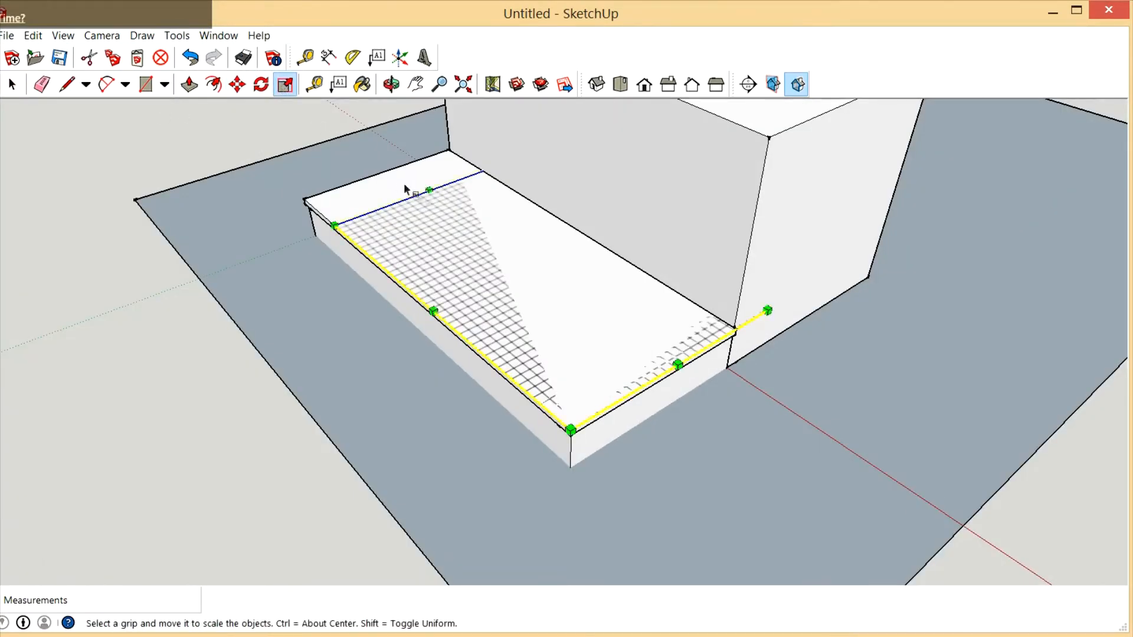
{"action": "left_click_drag", "start_coordinate": [429, 192], "coordinate": [396, 178]}
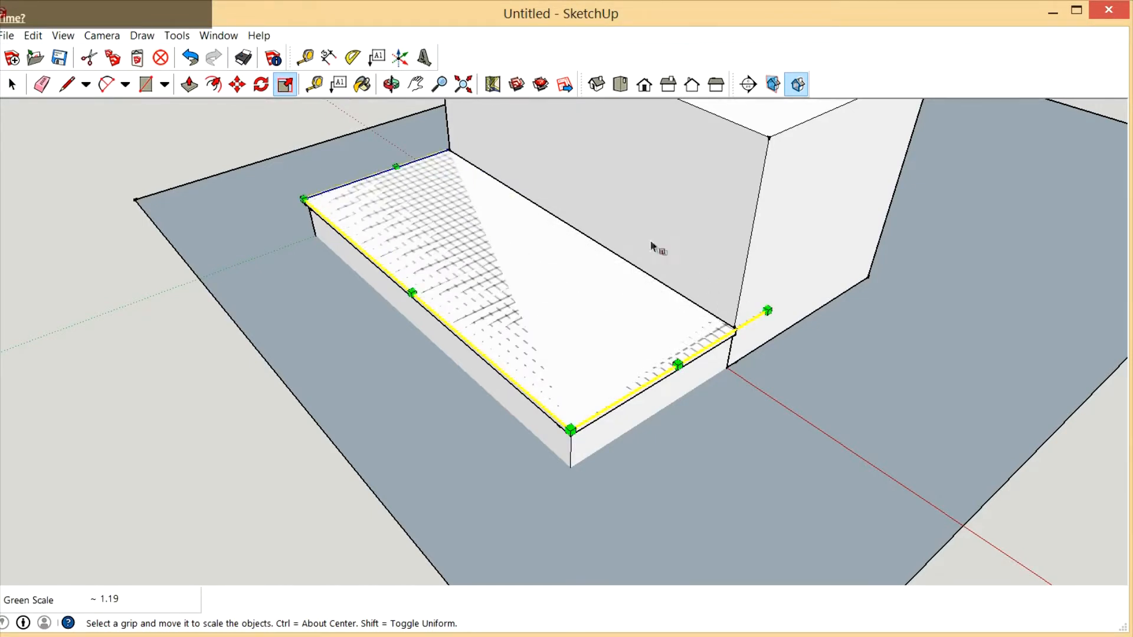
{"action": "left_click_drag", "start_coordinate": [599, 213], "coordinate": [581, 233]}
{"action": "scroll", "coordinate": [625, 398], "scroll_direction": "up", "scroll_amount": 1}
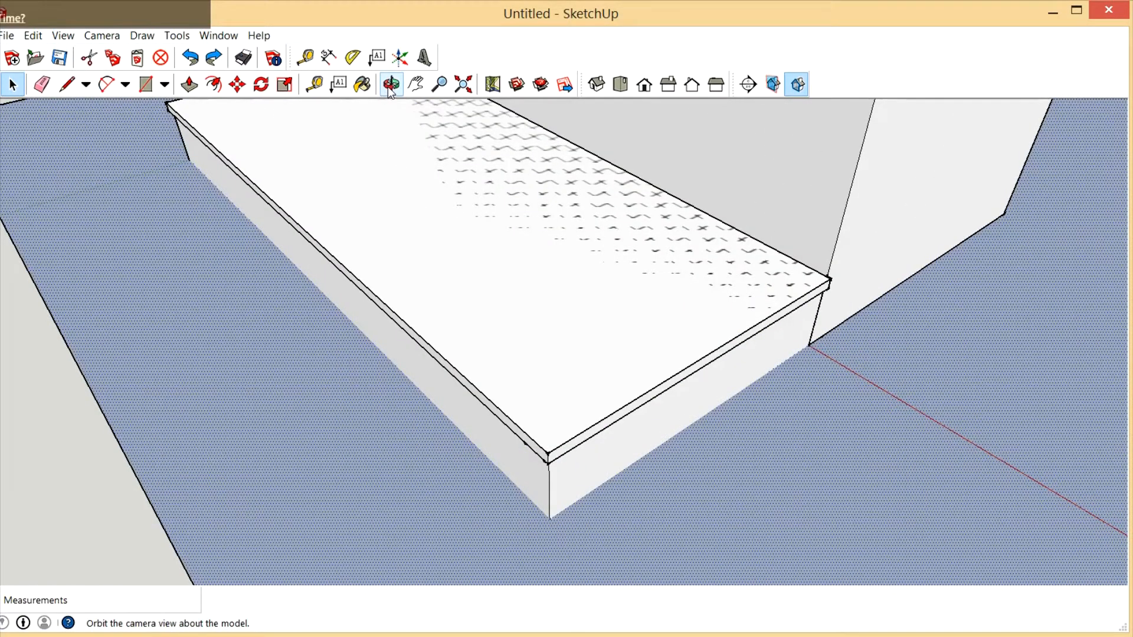
{"action": "left_click", "coordinate": [286, 85]}
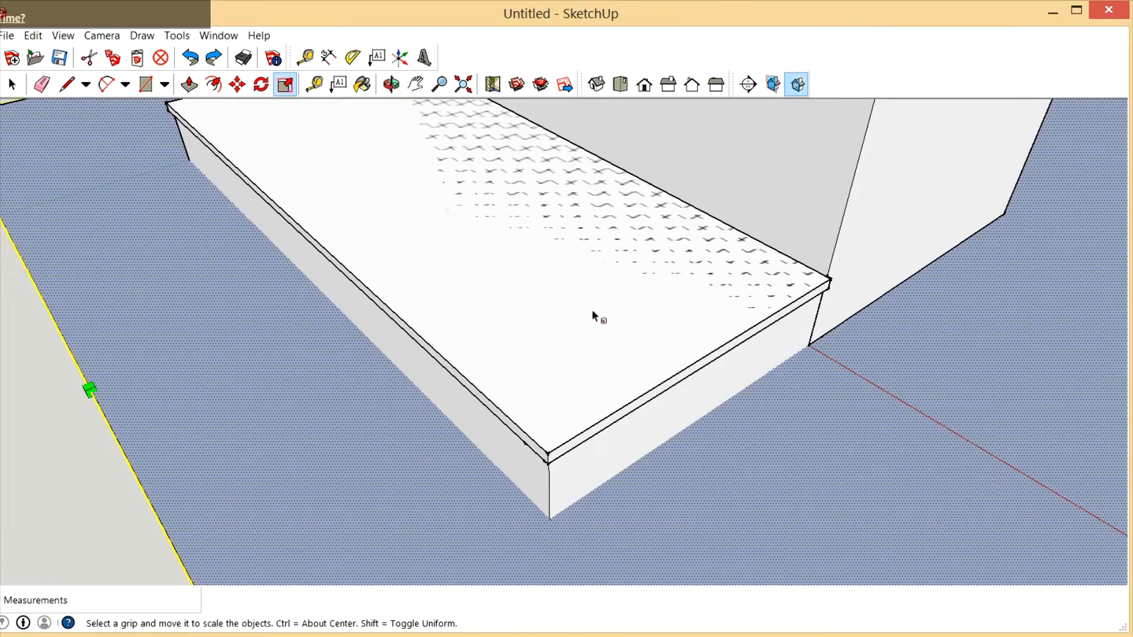
{"action": "left_click", "coordinate": [12, 85]}
Try to scale the mesh sheet lengthwise from its near end with a factor of 6, and undo it
{"action": "double_click", "coordinate": [549, 237]}
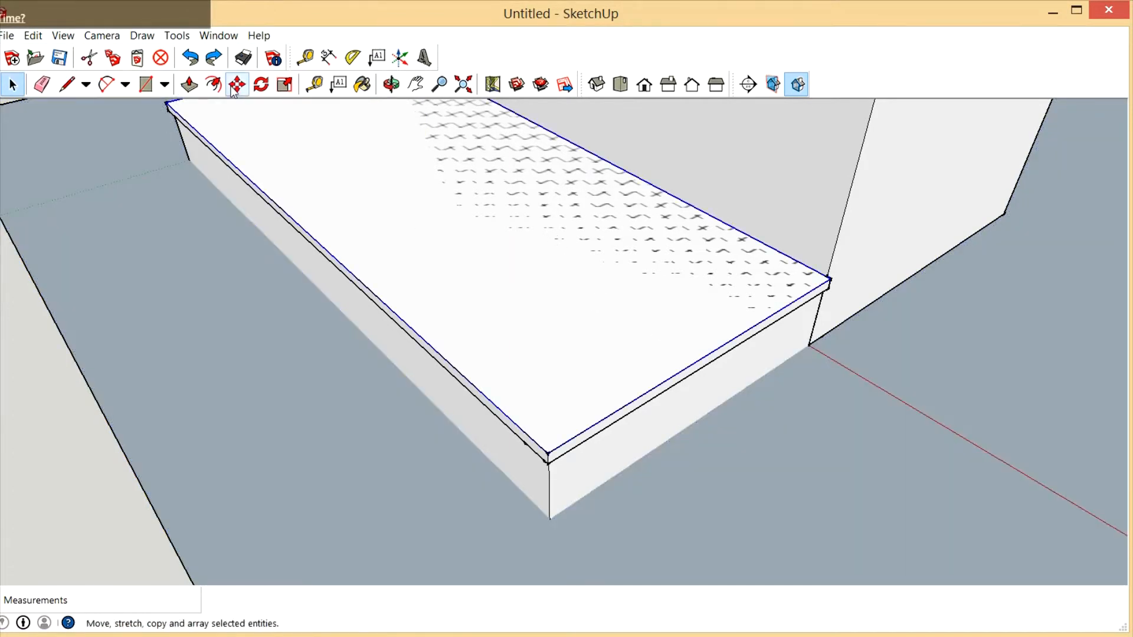
{"action": "left_click", "coordinate": [286, 85]}
{"action": "left_click_drag", "start_coordinate": [718, 362], "coordinate": [680, 334]}
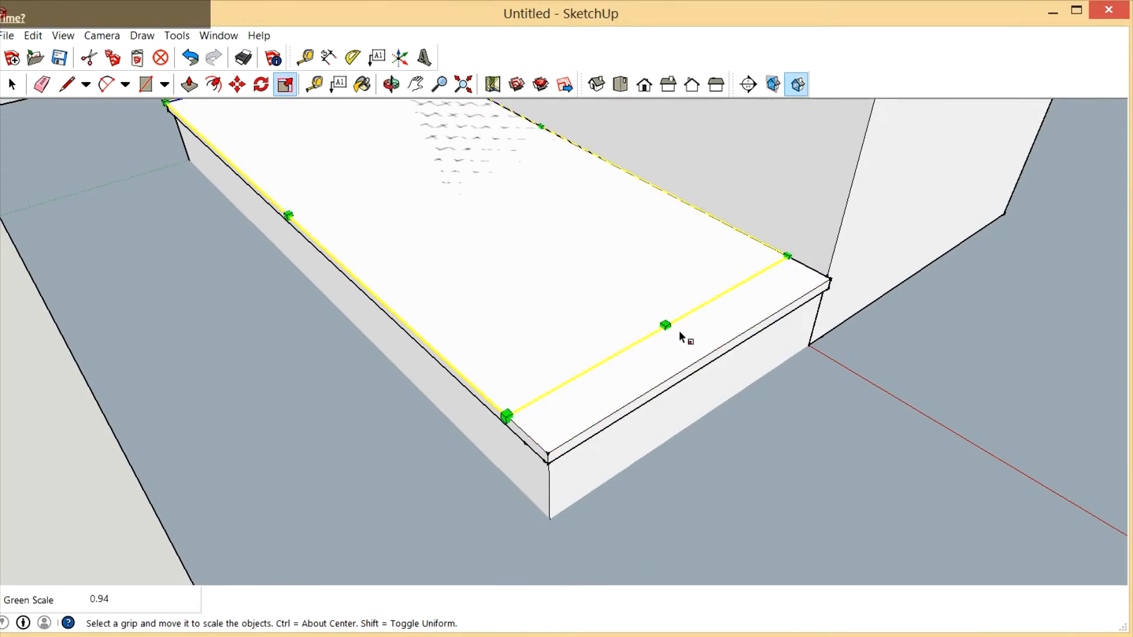
{"action": "type", "text": "6"}
{"action": "key", "text": "Return"}
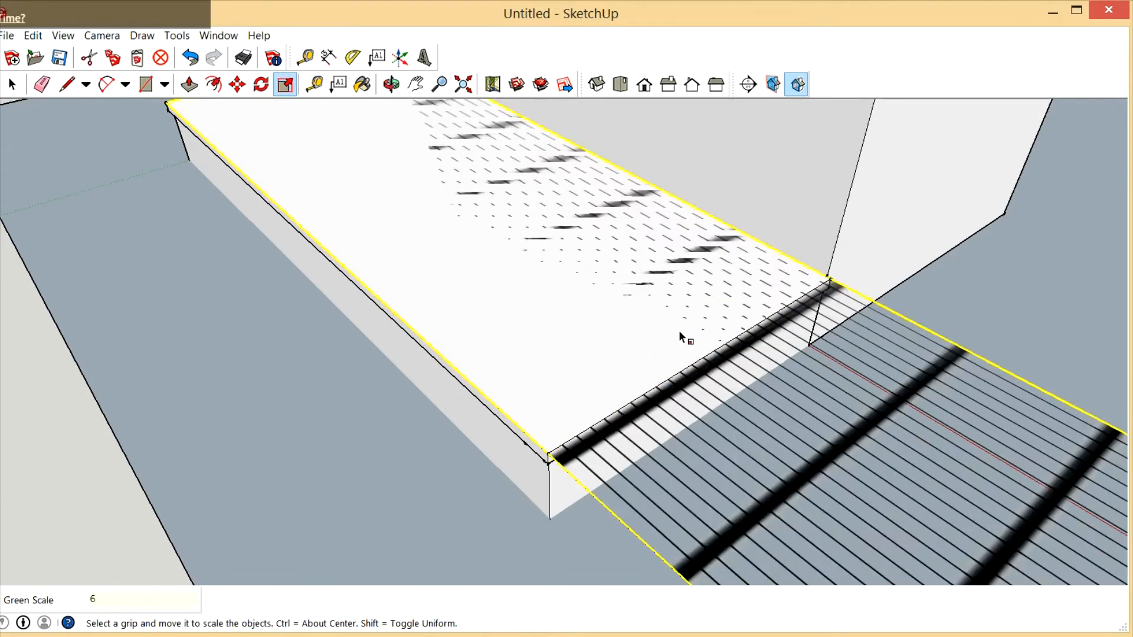
{"action": "key", "text": "ctrl+z"}
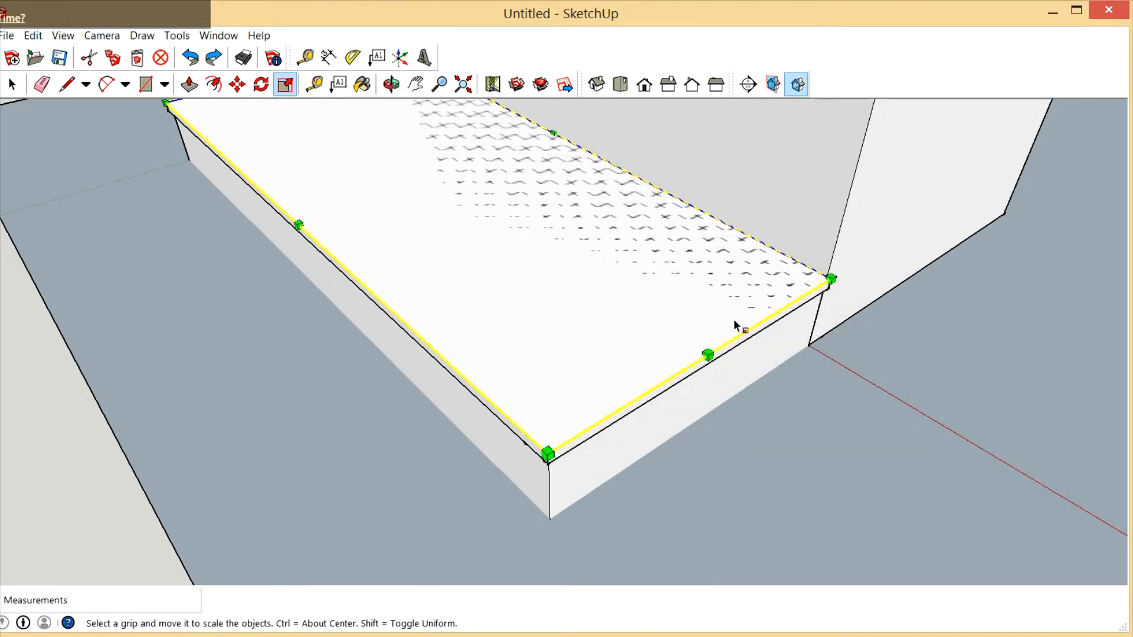
Scale the mesh sheet inward from the slab edges, by 0.96 at its near end and about 0.92 along its outer side
{"action": "scroll", "coordinate": [738, 358], "scroll_direction": "down", "scroll_amount": 1}
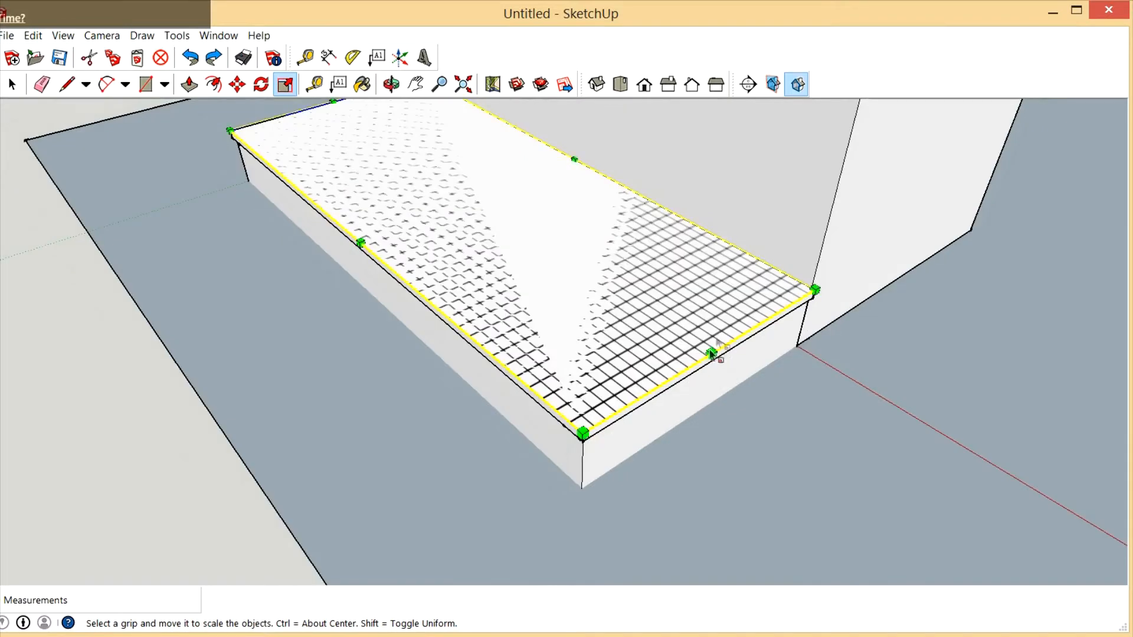
{"action": "mouse_move", "coordinate": [710, 356]}
{"action": "left_mouse_down"}
{"action": "mouse_move", "coordinate": [686, 337]}
{"action": "mouse_move", "coordinate": [699, 345]}
{"action": "left_mouse_up"}
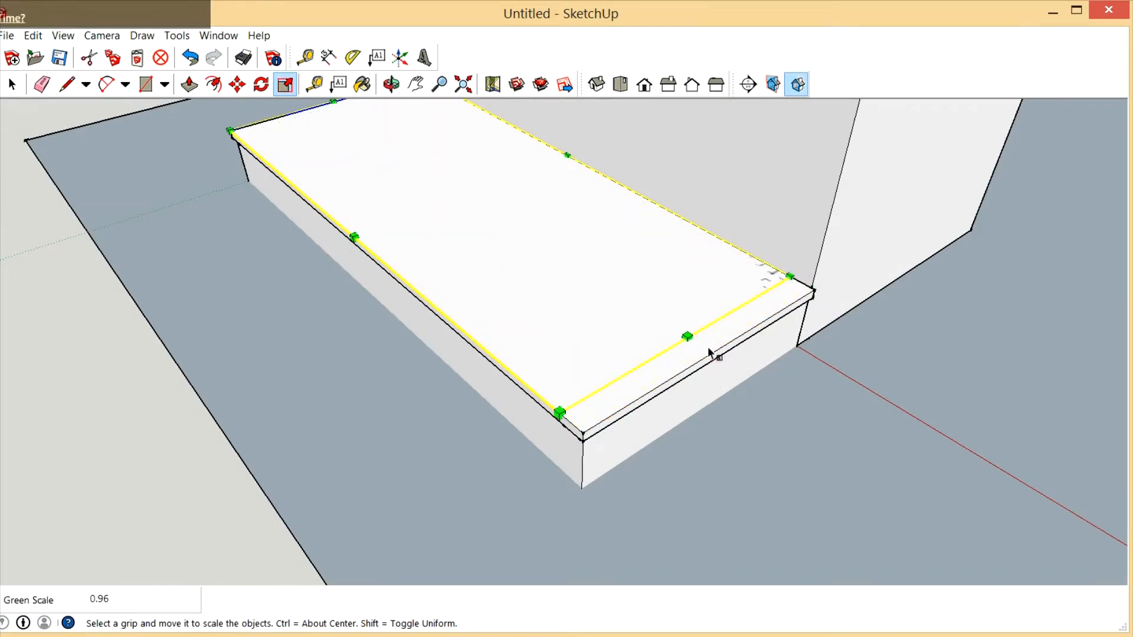
{"action": "scroll", "coordinate": [708, 354], "scroll_direction": "up", "scroll_amount": 1}
{"action": "left_click_drag", "start_coordinate": [293, 219], "coordinate": [329, 219]}
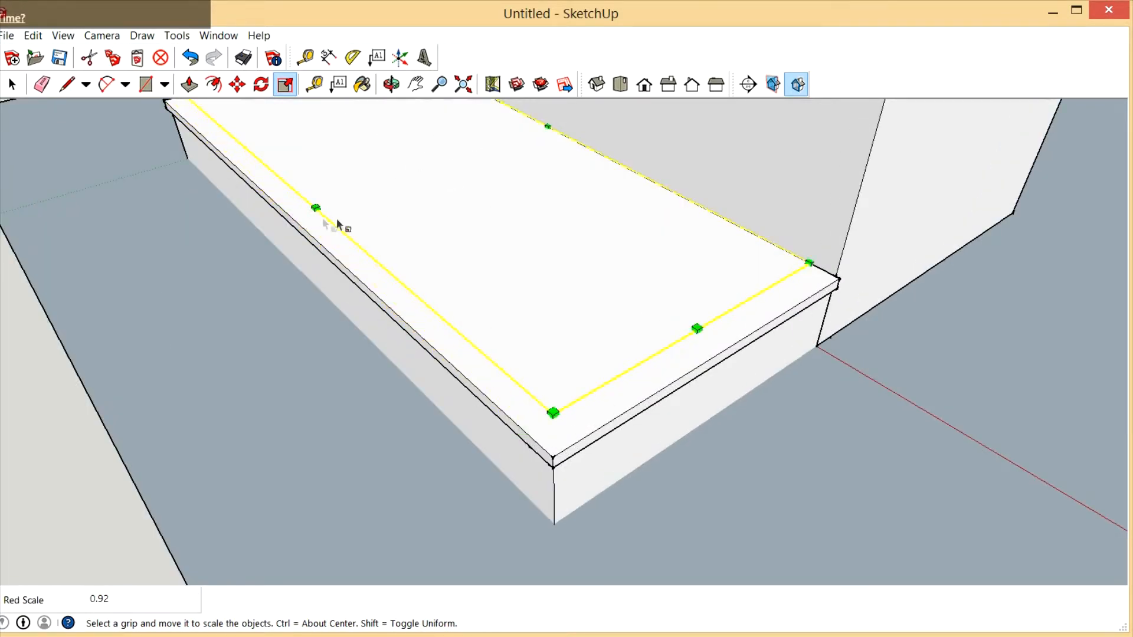
Move the wire mesh sheet about 9 5/16" so it sits evenly inset from the deck slab's edges, and deselect it
{"action": "left_click", "coordinate": [237, 84]}
{"action": "left_click", "coordinate": [652, 281]}
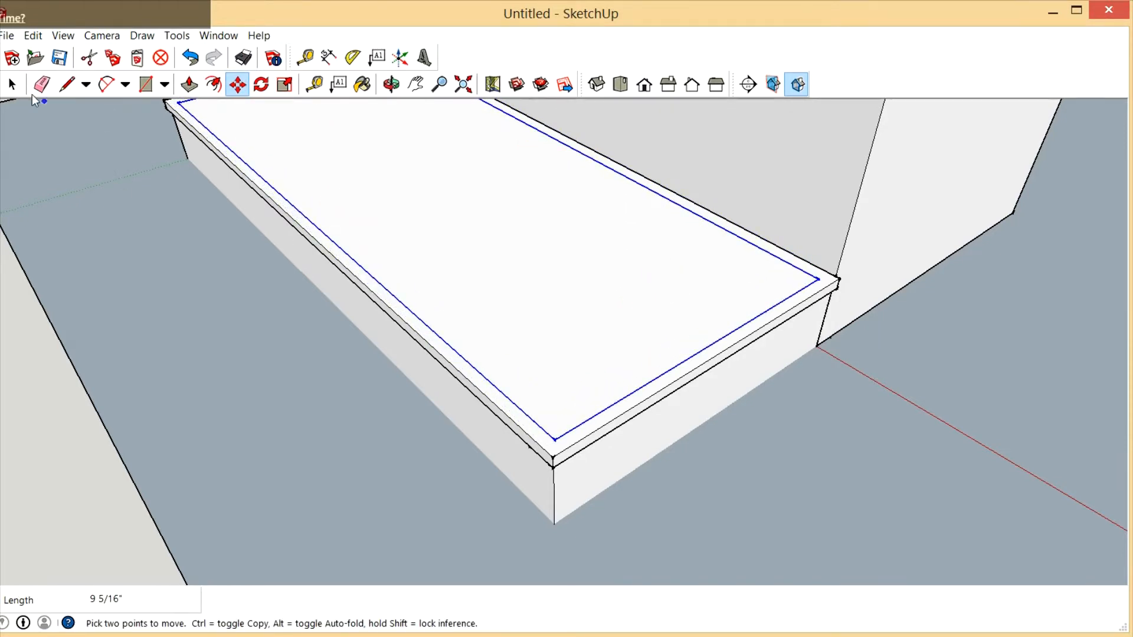
{"action": "left_click", "coordinate": [12, 84]}
{"action": "left_click", "coordinate": [247, 312]}
{"action": "scroll", "coordinate": [597, 537], "scroll_direction": "down", "scroll_amount": 3}
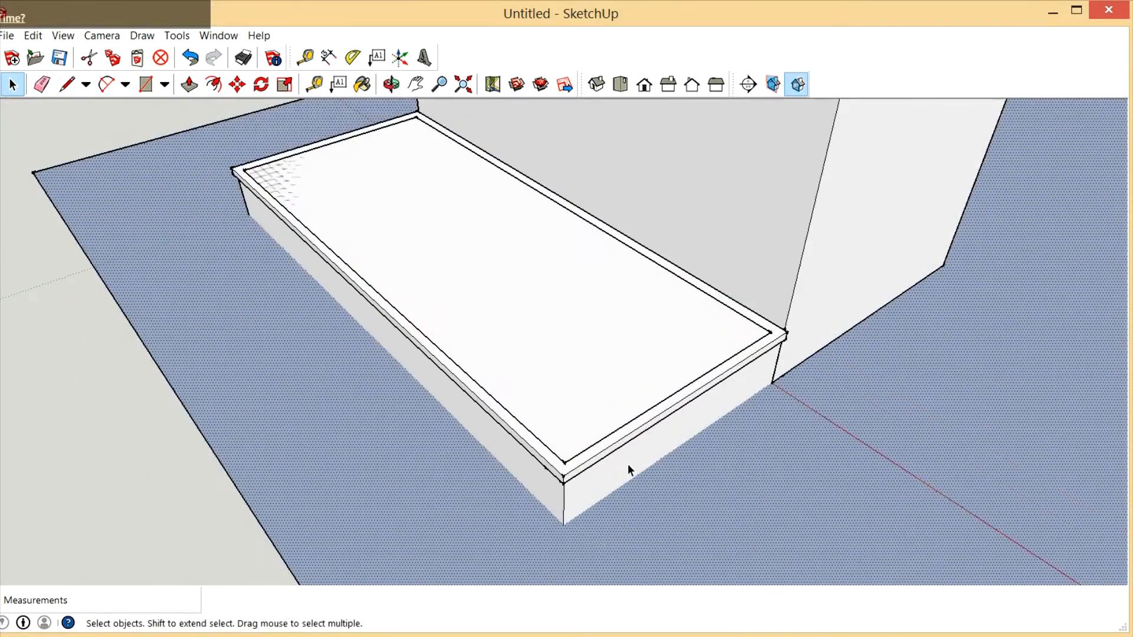
Move the mesh sheet down 2" from the slab's near top corner to the midpoint of its vertical corner edge
{"action": "scroll", "coordinate": [628, 463], "scroll_direction": "up", "scroll_amount": 3}
{"action": "left_click", "coordinate": [500, 465]}
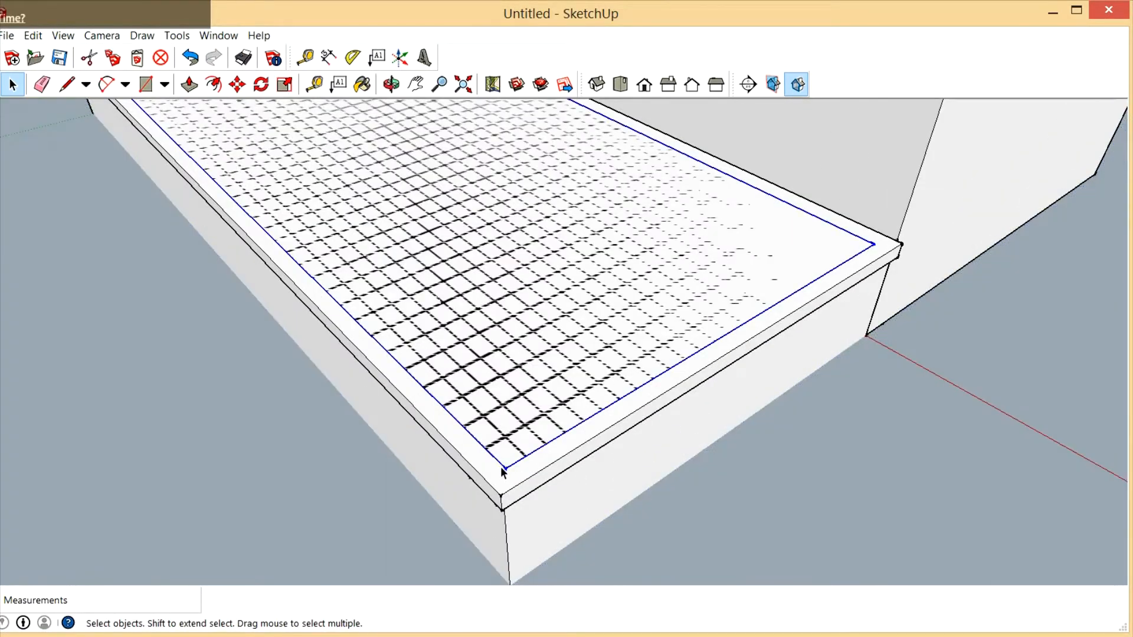
{"action": "scroll", "coordinate": [564, 506], "scroll_direction": "up", "scroll_amount": 2}
{"action": "scroll", "coordinate": [564, 507], "scroll_direction": "up", "scroll_amount": 1}
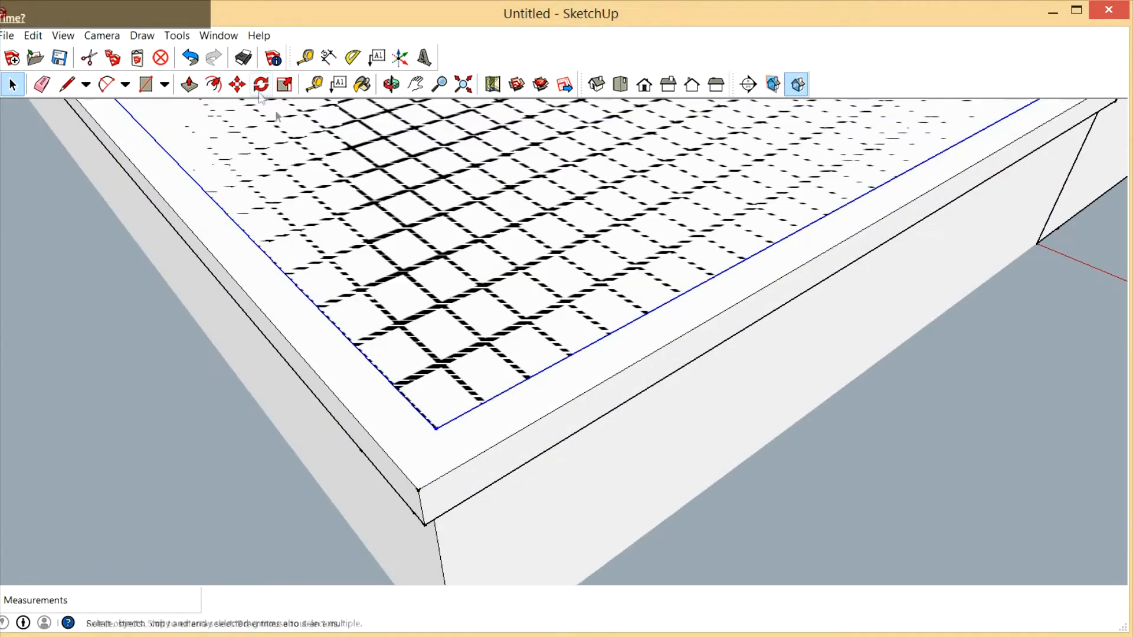
{"action": "left_click", "coordinate": [238, 84]}
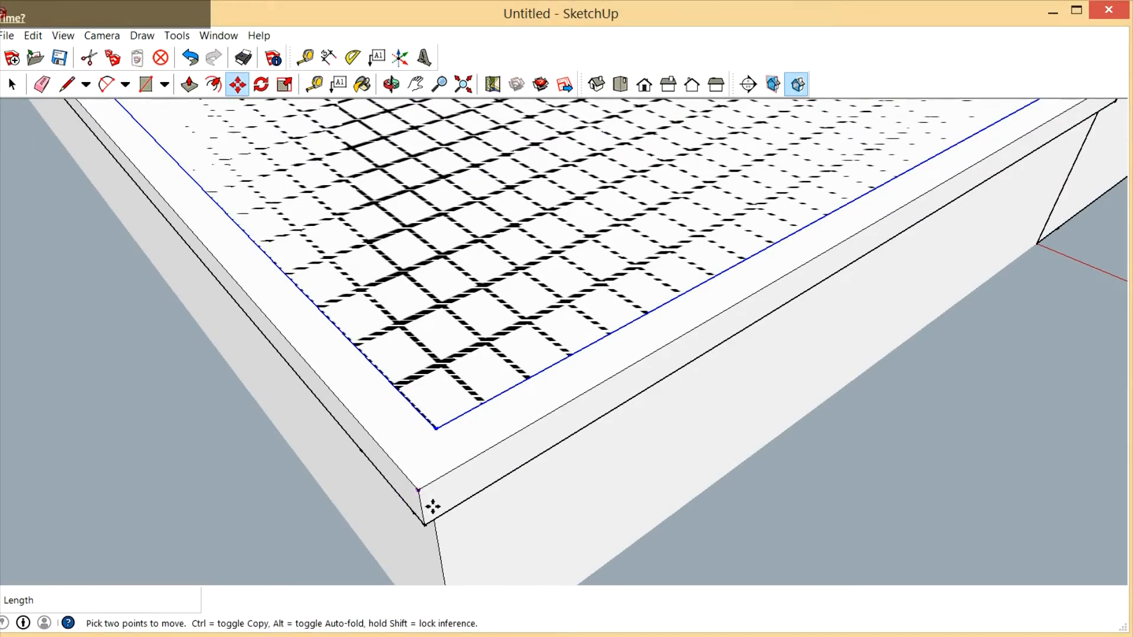
{"action": "scroll", "coordinate": [432, 508], "scroll_direction": "up", "scroll_amount": 1}
{"action": "left_click", "coordinate": [433, 506]}
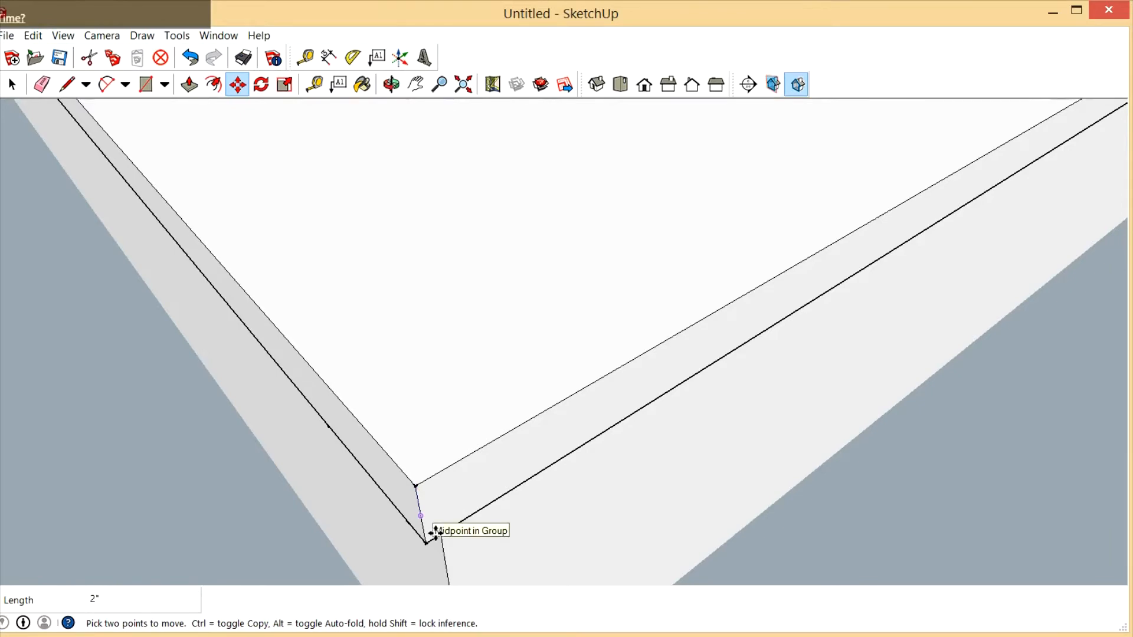
{"action": "key", "text": "Escape"}
{"action": "scroll", "coordinate": [458, 508], "scroll_direction": "down", "scroll_amount": 3}
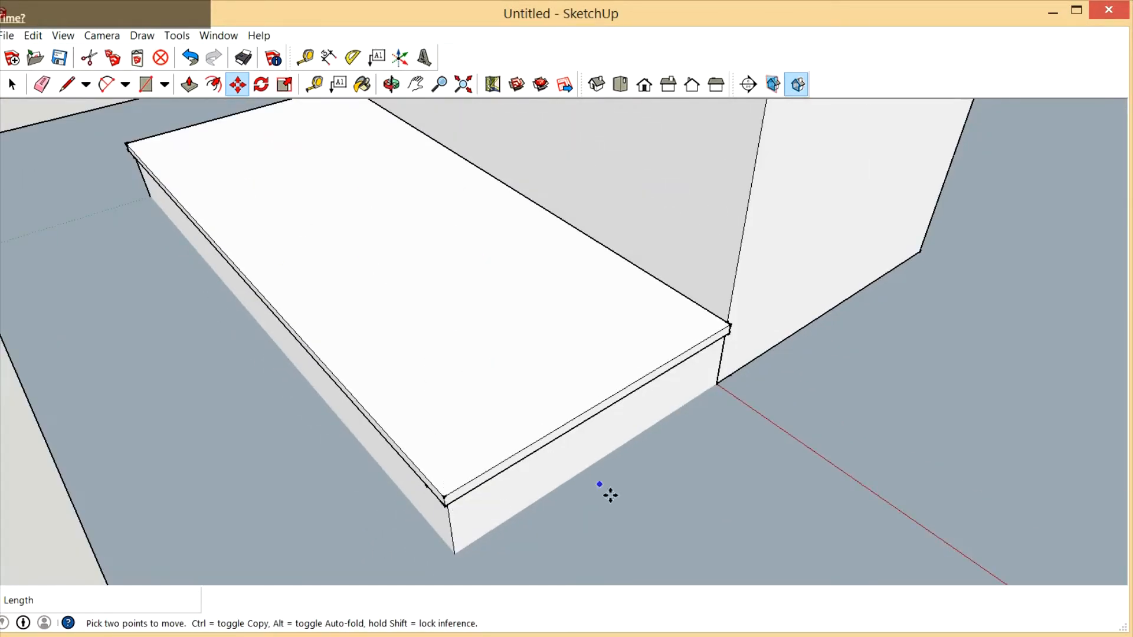
Examine how the wire mesh sits inside the deck beside the building wall, from low and high angles
{"action": "scroll", "coordinate": [608, 490], "scroll_direction": "down", "scroll_amount": 2}
{"action": "middle_click_drag", "start_coordinate": [607, 488], "coordinate": [523, 302]}
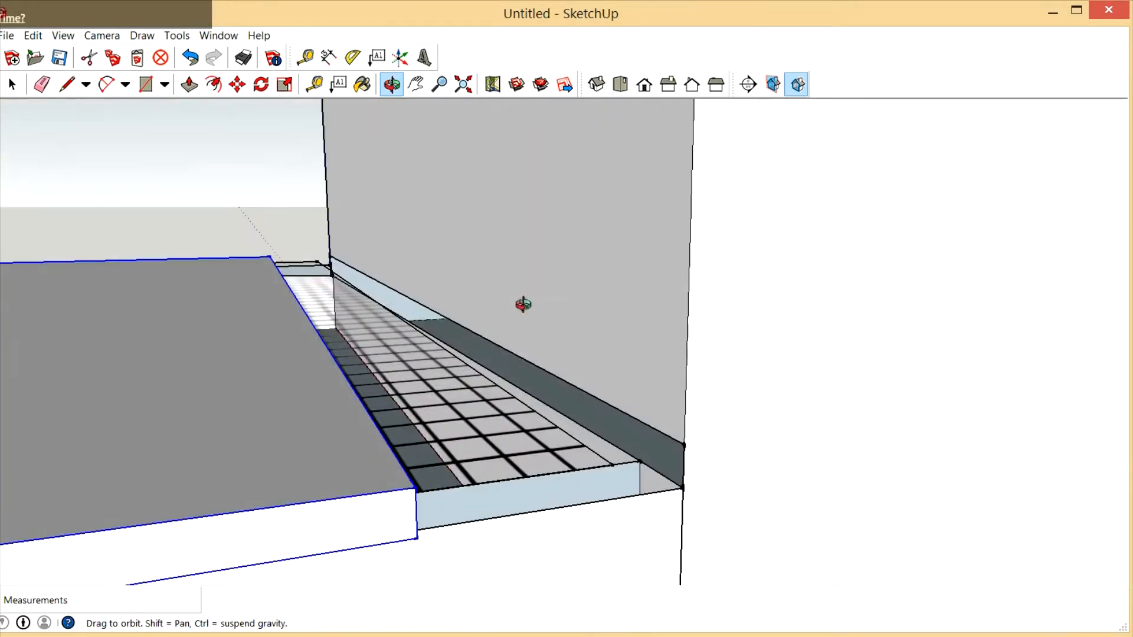
{"action": "middle_click_drag", "start_coordinate": [485, 421], "coordinate": [496, 479]}
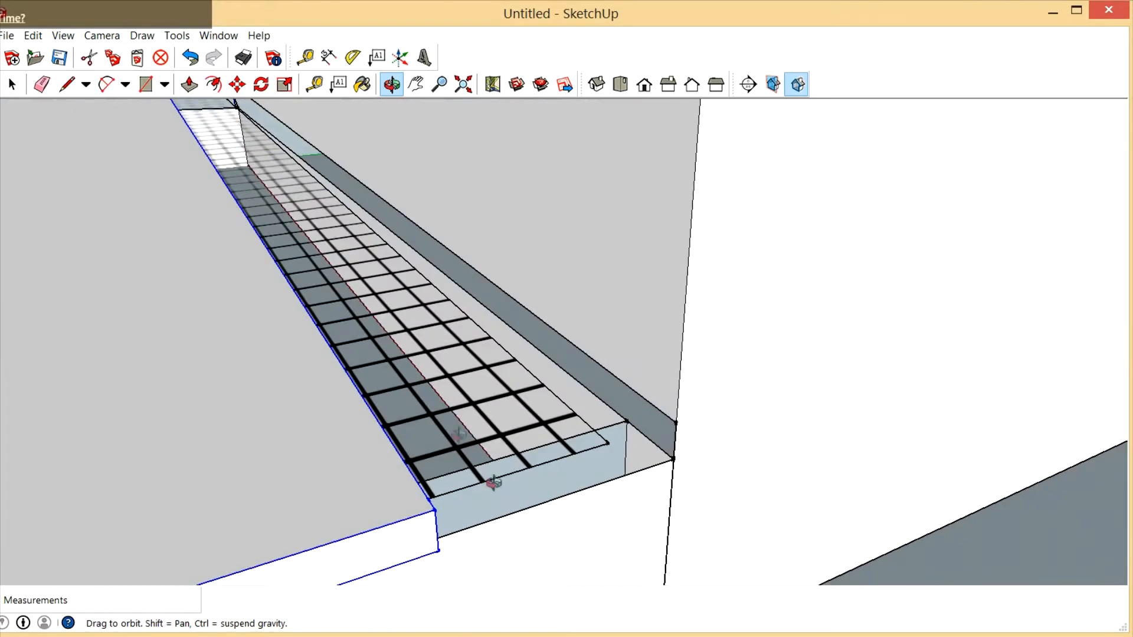
{"action": "scroll", "coordinate": [700, 382], "scroll_direction": "down", "scroll_amount": 3}
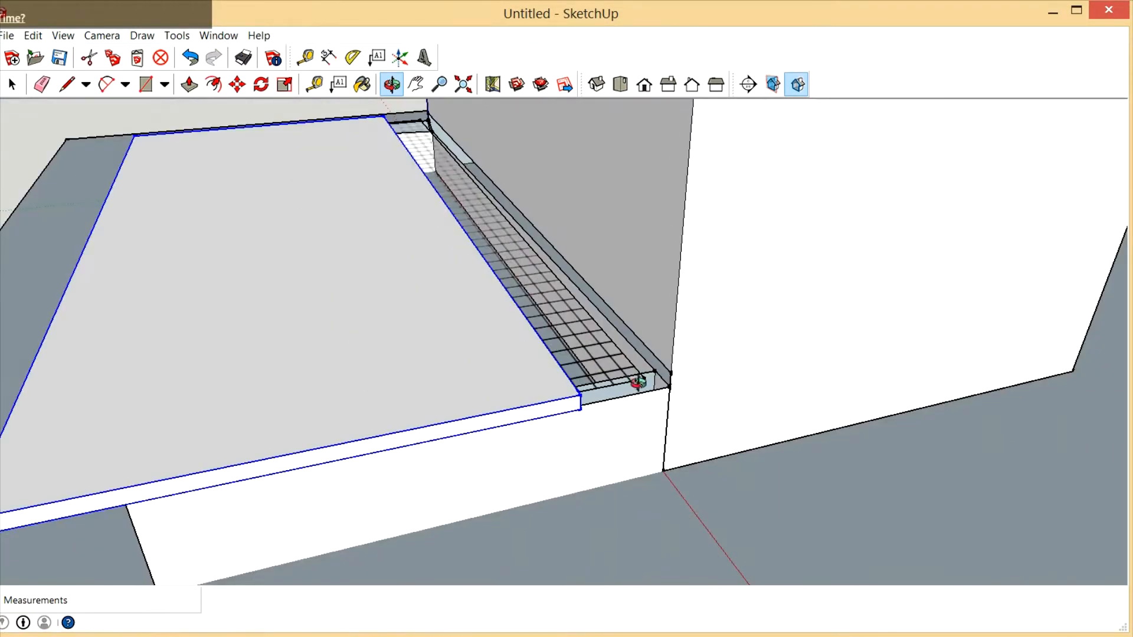
{"action": "scroll", "coordinate": [604, 339], "scroll_direction": "up", "scroll_amount": 3}
{"action": "middle_click_drag", "start_coordinate": [645, 395], "coordinate": [538, 271]}
{"action": "scroll", "coordinate": [689, 364], "scroll_direction": "down", "scroll_amount": 2}
{"action": "left_click_drag", "start_coordinate": [538, 272], "coordinate": [566, 330]}
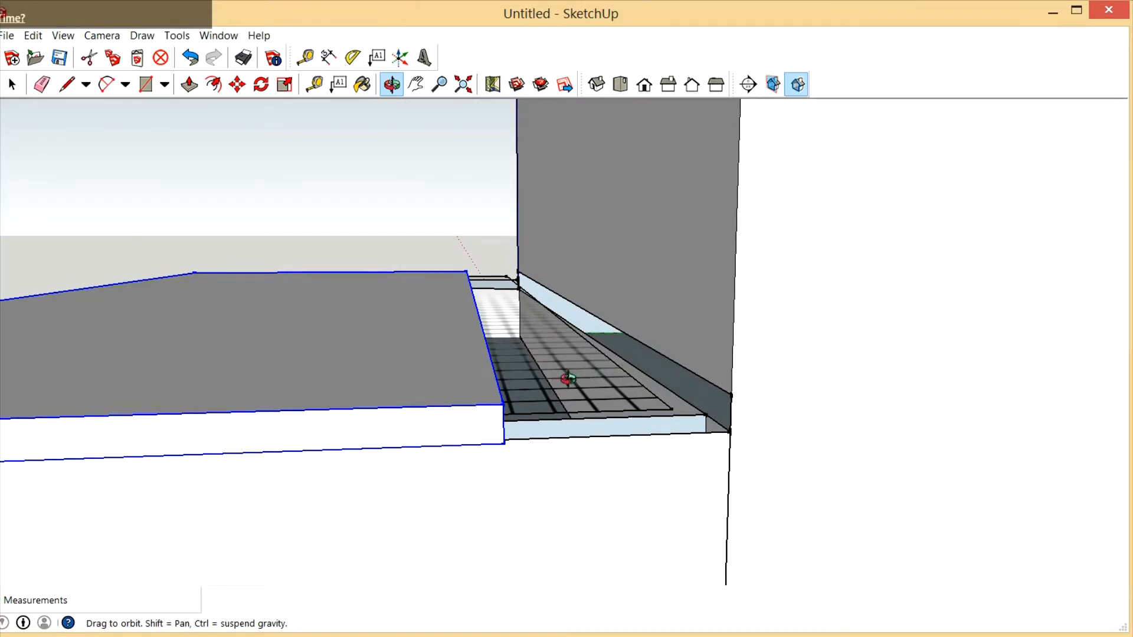
{"action": "scroll", "coordinate": [733, 387], "scroll_direction": "down", "scroll_amount": 2}
{"action": "middle_click_drag", "start_coordinate": [405, 363], "coordinate": [562, 388]}
{"action": "left_click_drag", "start_coordinate": [562, 388], "coordinate": [367, 453]}
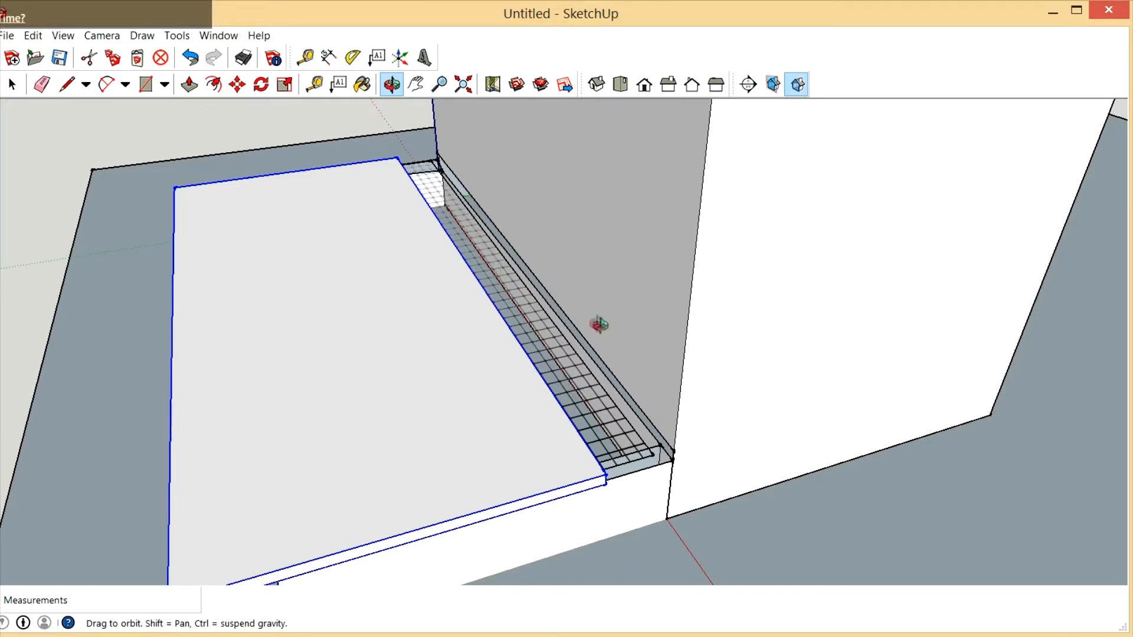
{"action": "mouse_move", "coordinate": [499, 304]}
{"action": "left_mouse_down"}
{"action": "mouse_move", "coordinate": [543, 354]}
{"action": "mouse_move", "coordinate": [389, 258]}
{"action": "mouse_move", "coordinate": [511, 301]}
{"action": "left_mouse_up"}
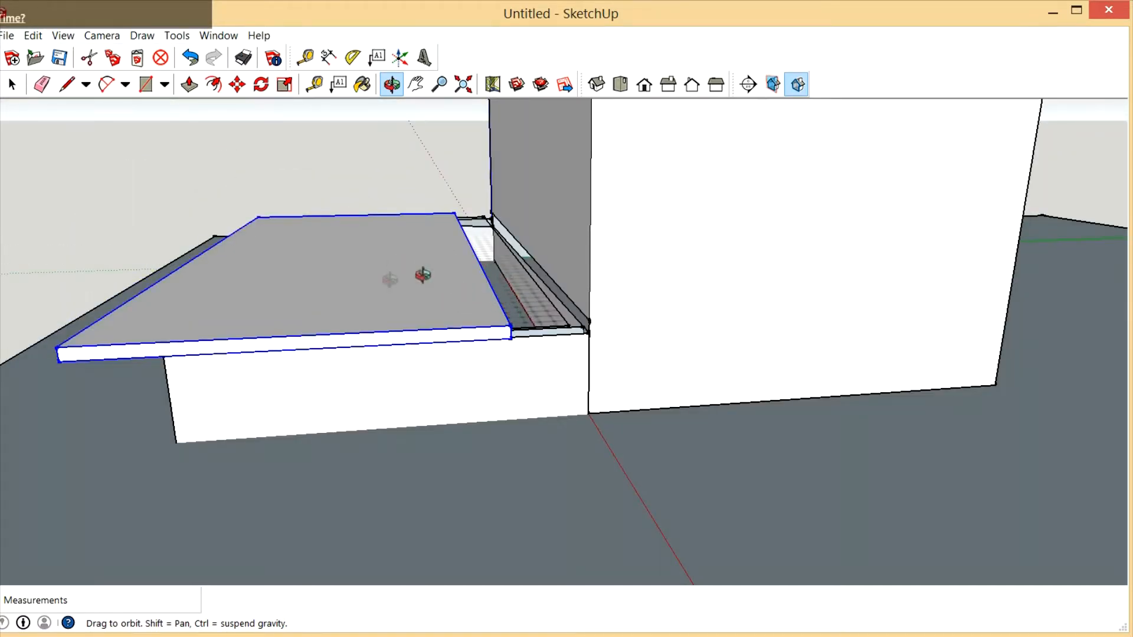
{"action": "left_click_drag", "start_coordinate": [522, 265], "coordinate": [563, 386]}
Search 3D Warehouse for "concrete pan"
{"action": "left_click", "coordinate": [10, 57]}
{"action": "type", "text": "co"}
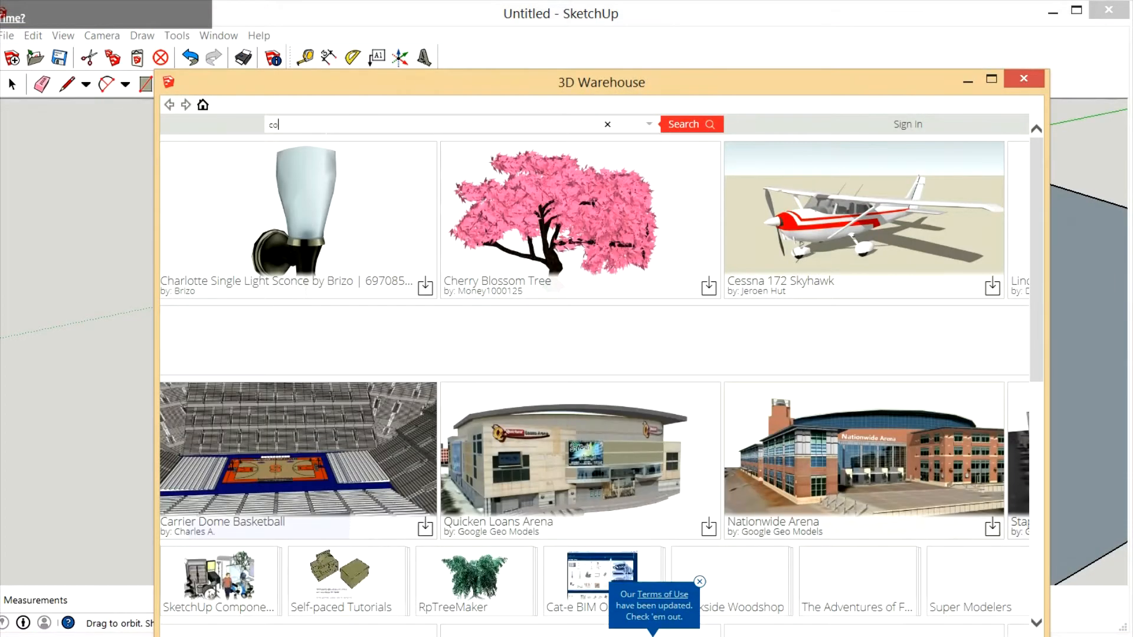
{"action": "type", "text": "ncrete"}
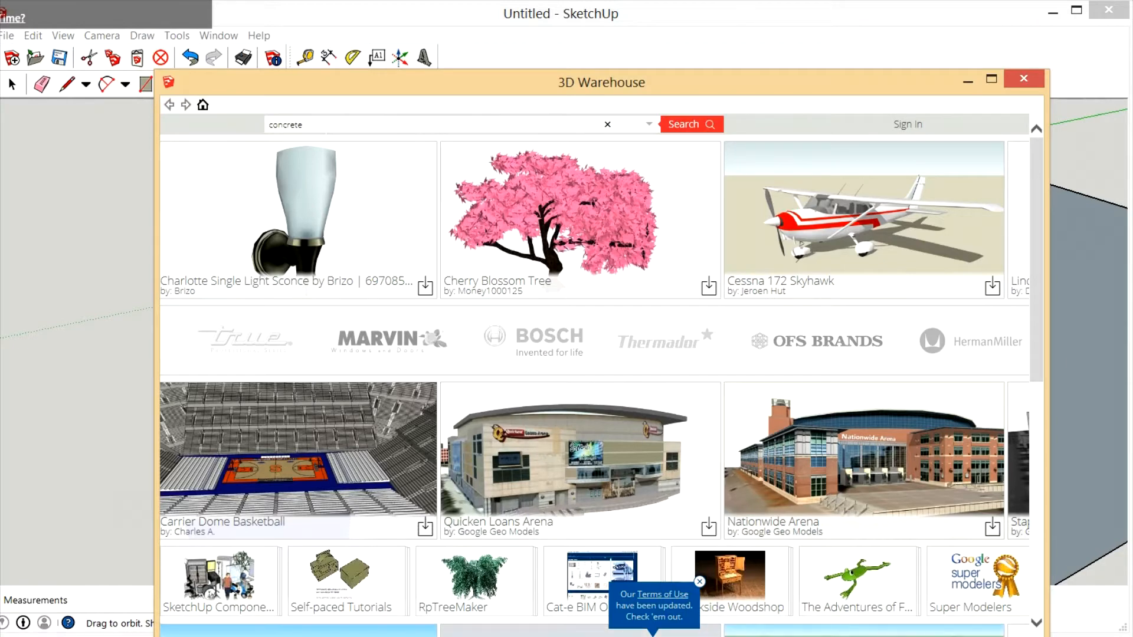
{"action": "type", "text": " pan"}
{"action": "key", "text": "Return"}
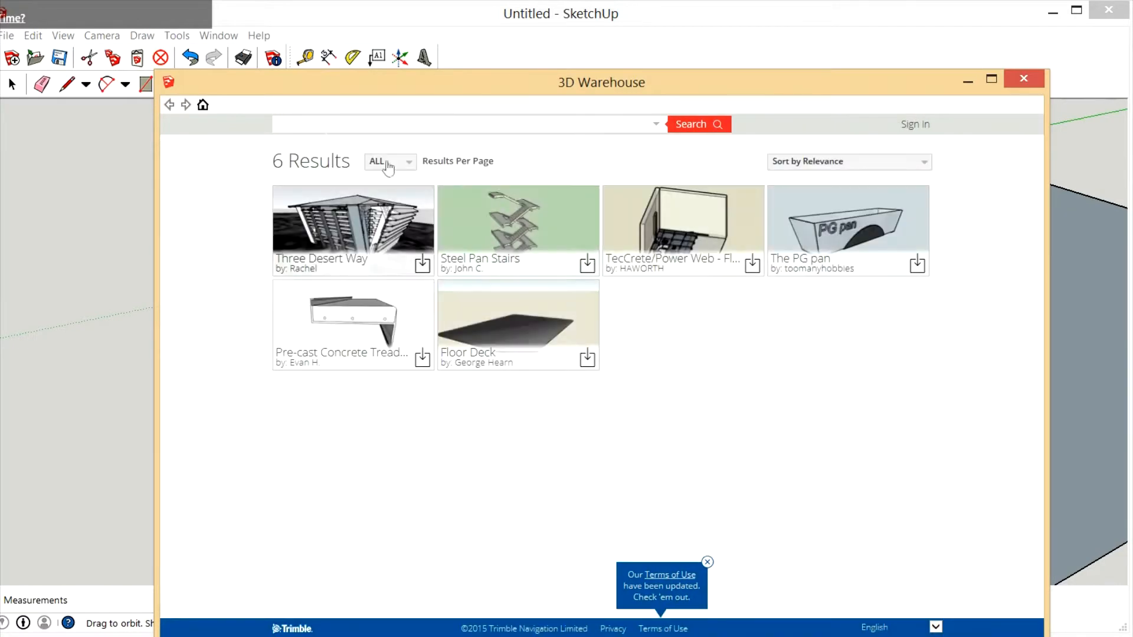
Load the Floor Deck model directly into the drawing and place it beside the building
{"action": "left_click", "coordinate": [499, 339]}
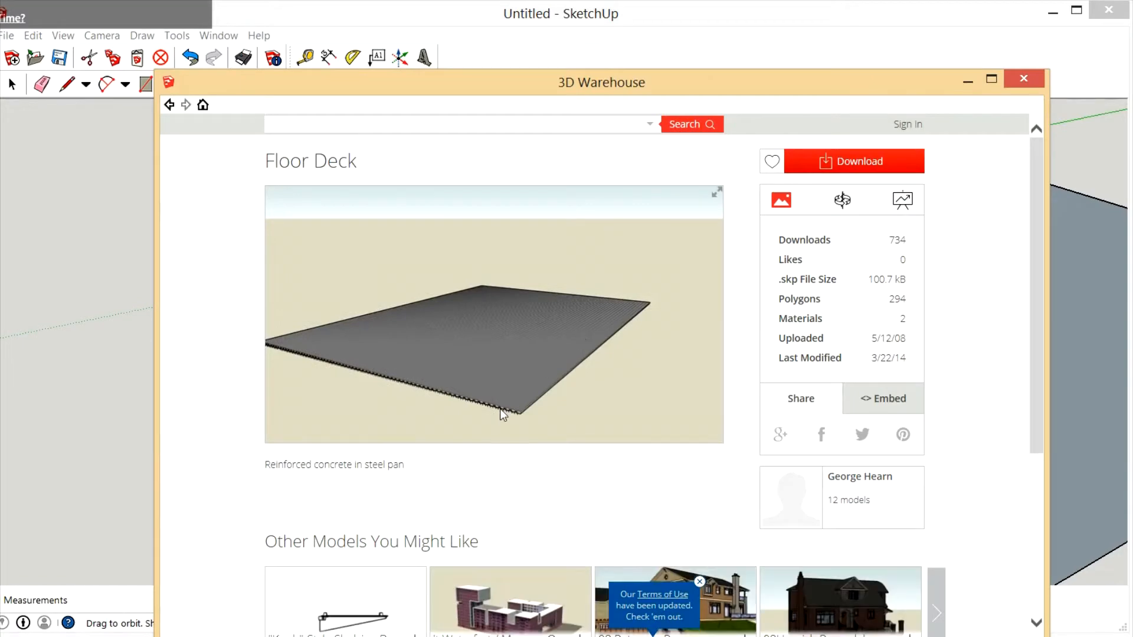
{"action": "left_click", "coordinate": [865, 169]}
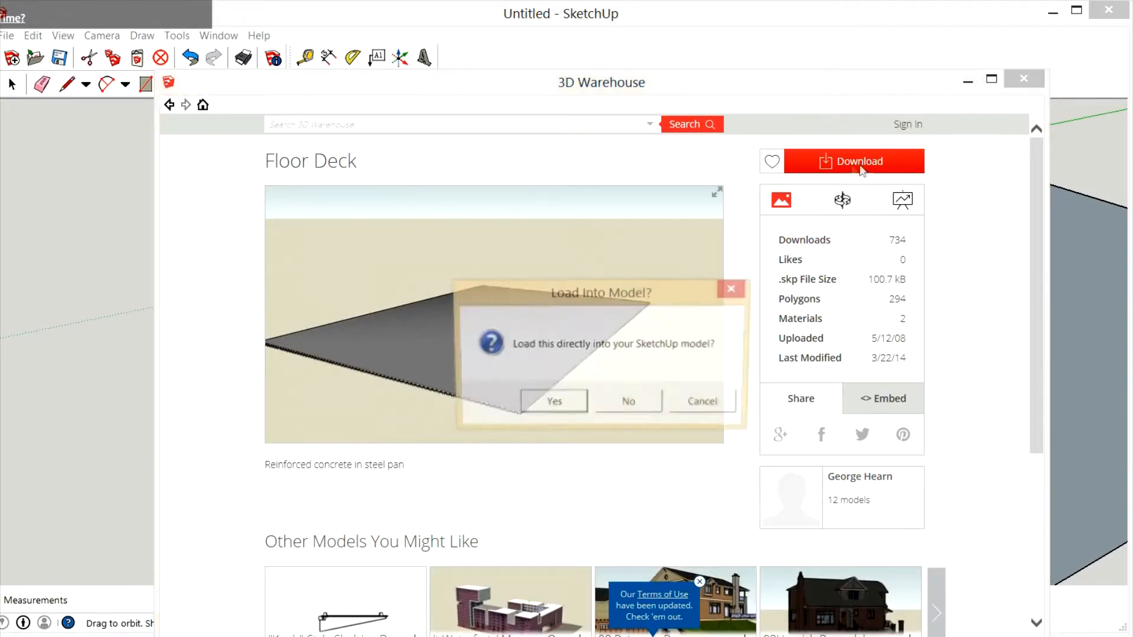
{"action": "left_click", "coordinate": [568, 404]}
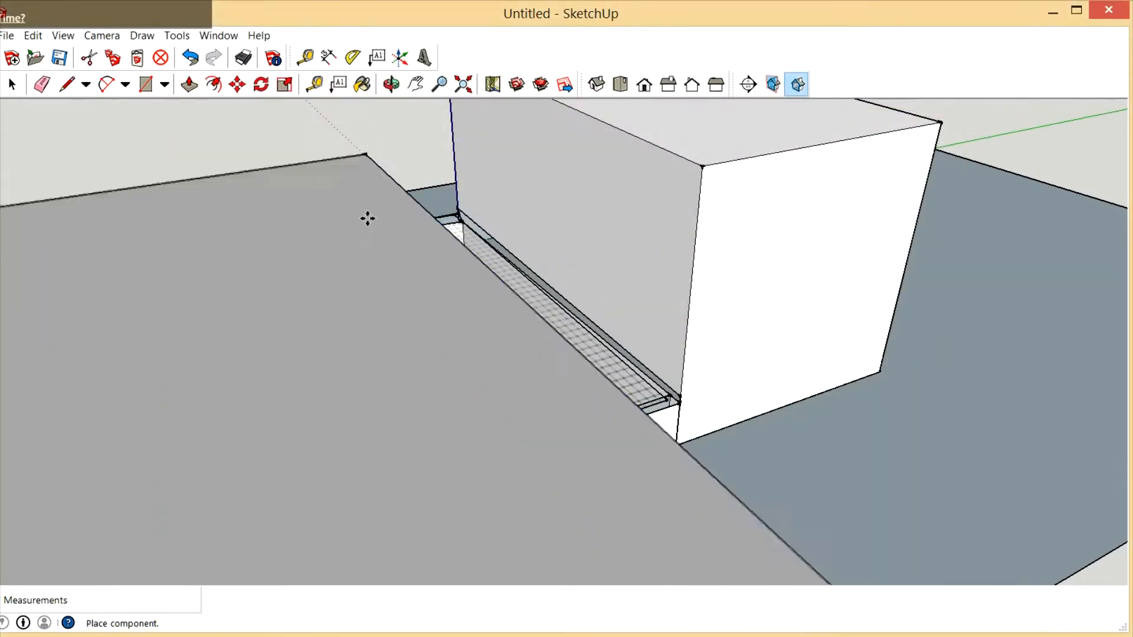
{"action": "left_click", "coordinate": [370, 215]}
{"action": "scroll", "coordinate": [370, 215], "scroll_direction": "down", "scroll_amount": 8}
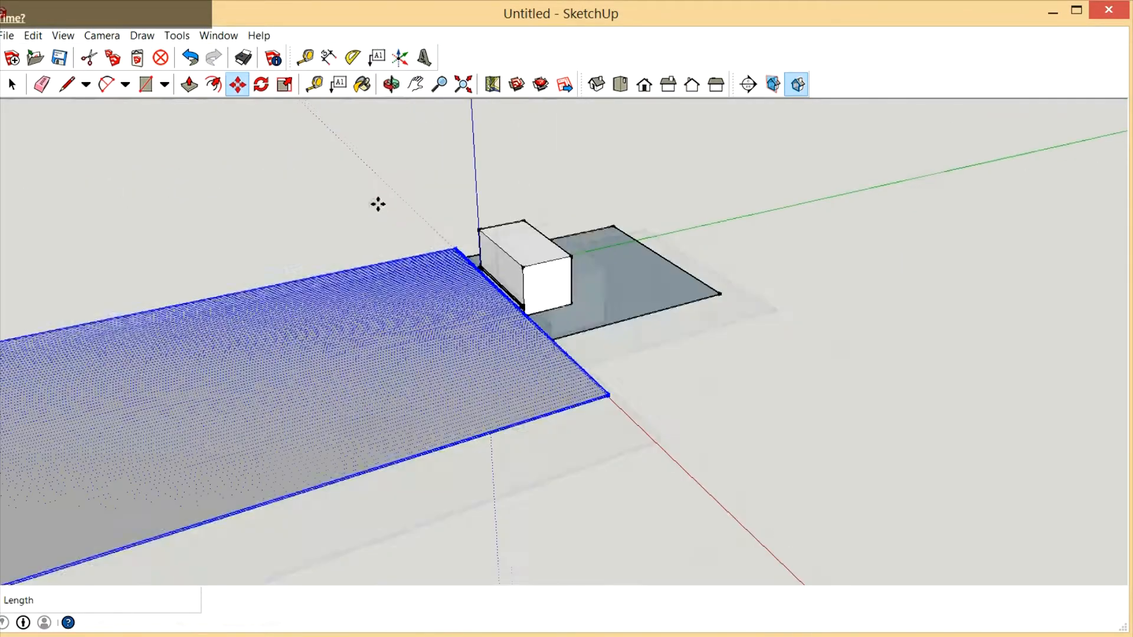
Move the floor deck component away from the building so it stands clear of the site
{"action": "left_click", "coordinate": [391, 84]}
{"action": "left_click_drag", "start_coordinate": [576, 384], "coordinate": [690, 451]}
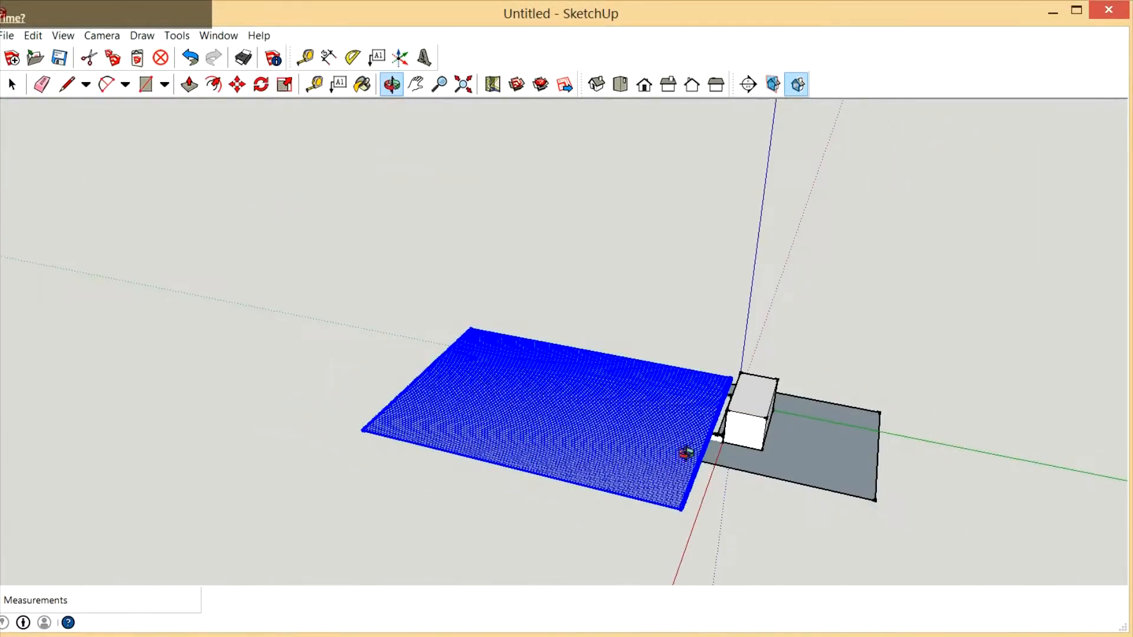
{"action": "left_click", "coordinate": [237, 84]}
{"action": "left_click", "coordinate": [547, 413]}
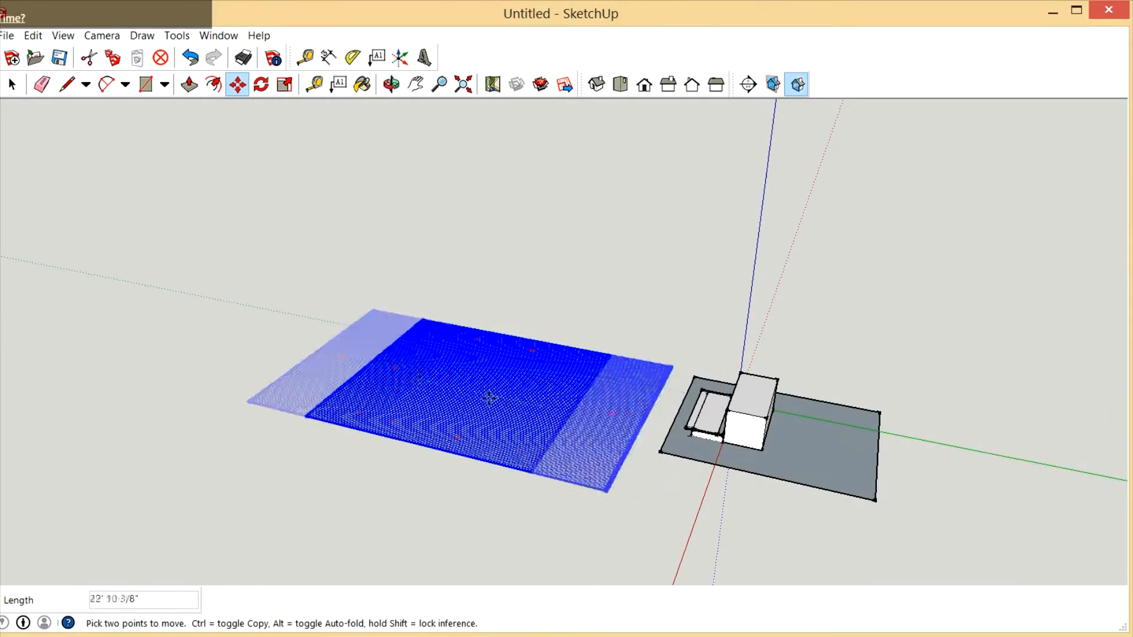
{"action": "scroll", "coordinate": [480, 394], "scroll_direction": "up", "scroll_amount": 4}
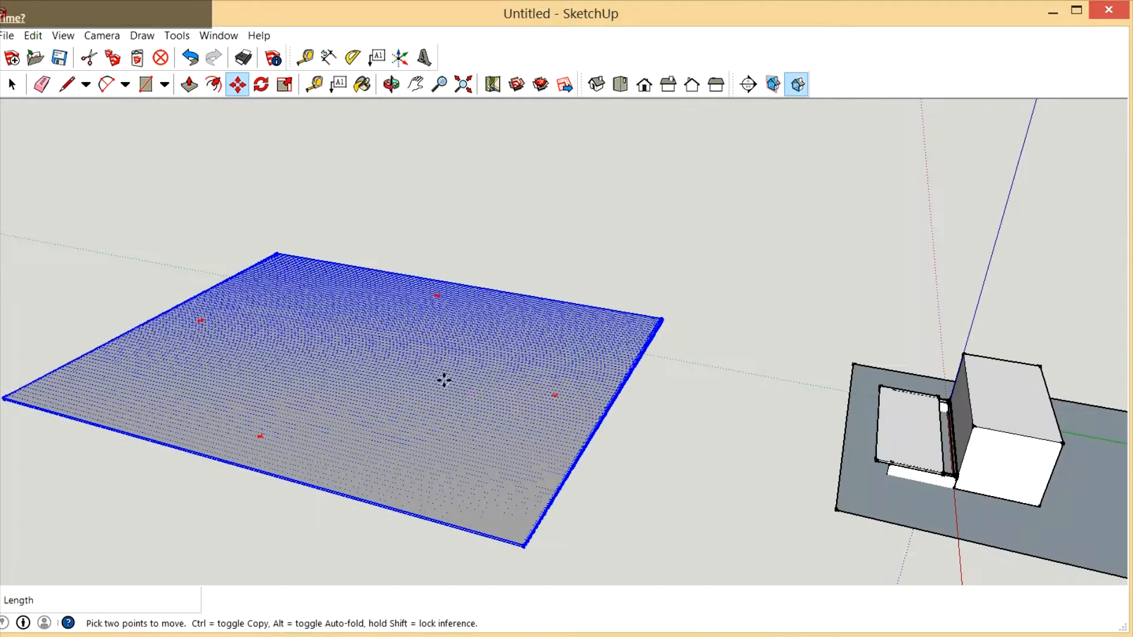
Explode the floor deck component and clear the selection
{"action": "key", "text": "space"}
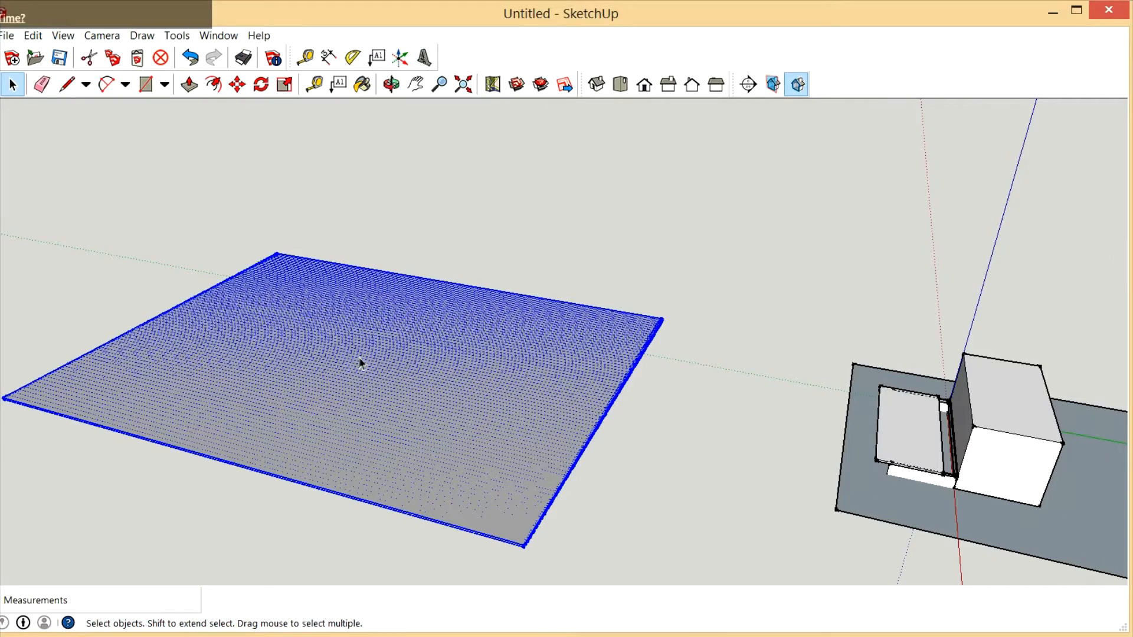
{"action": "right_click", "coordinate": [454, 382]}
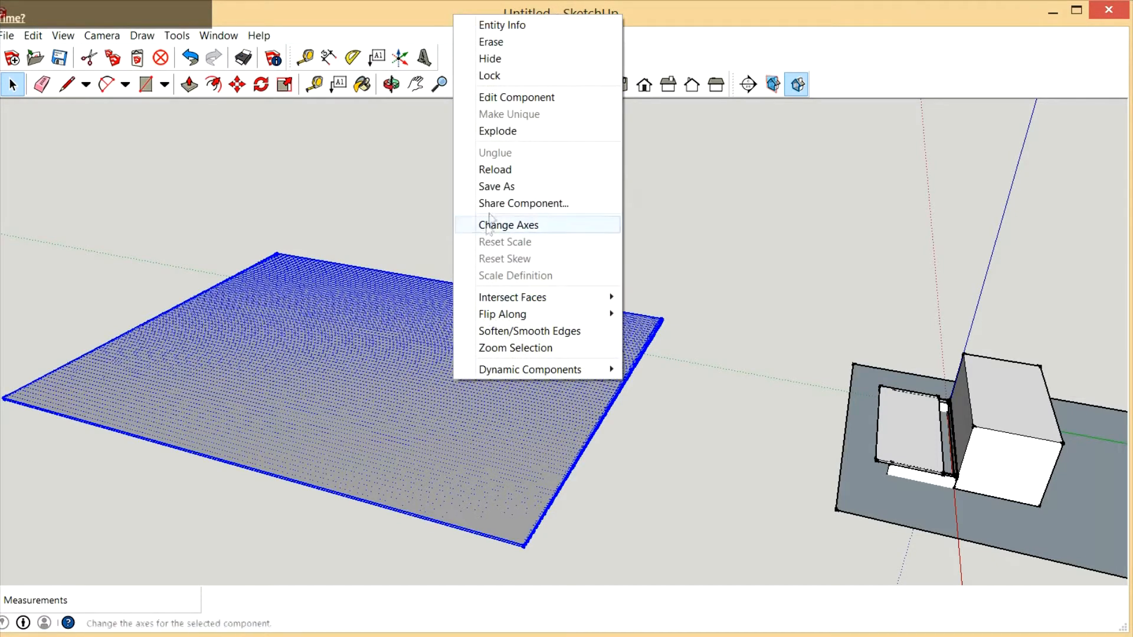
{"action": "left_click", "coordinate": [499, 131]}
{"action": "left_click", "coordinate": [512, 394]}
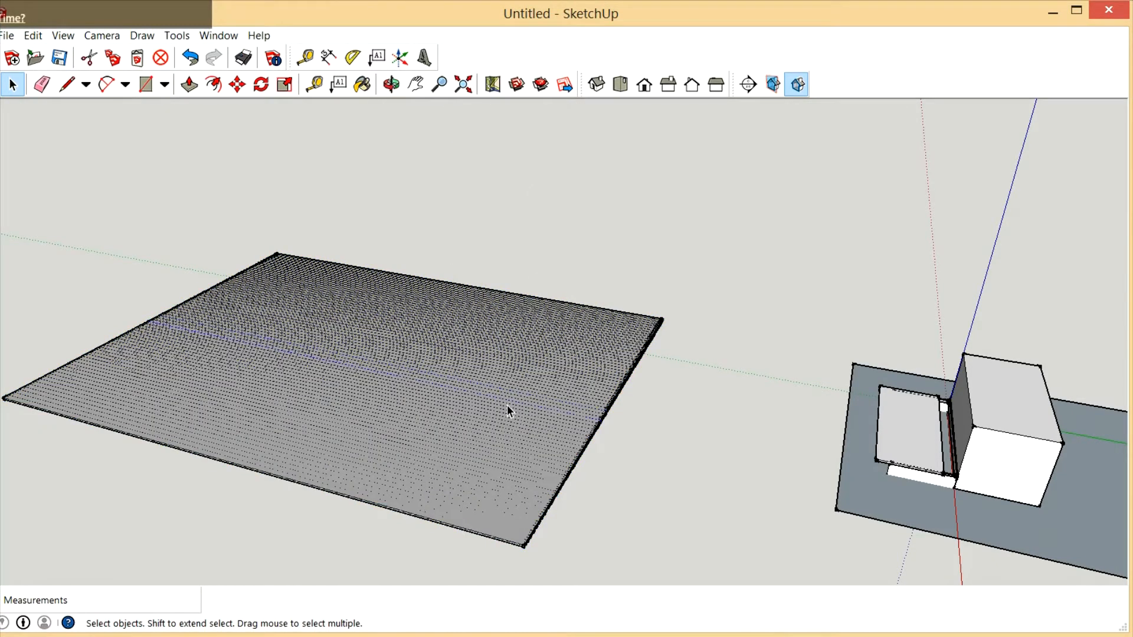
{"action": "key", "text": "Escape"}
Delete the flat top face of the floor deck to expose the corrugated pan beneath
{"action": "middle_click_drag", "start_coordinate": [508, 405], "coordinate": [506, 541]}
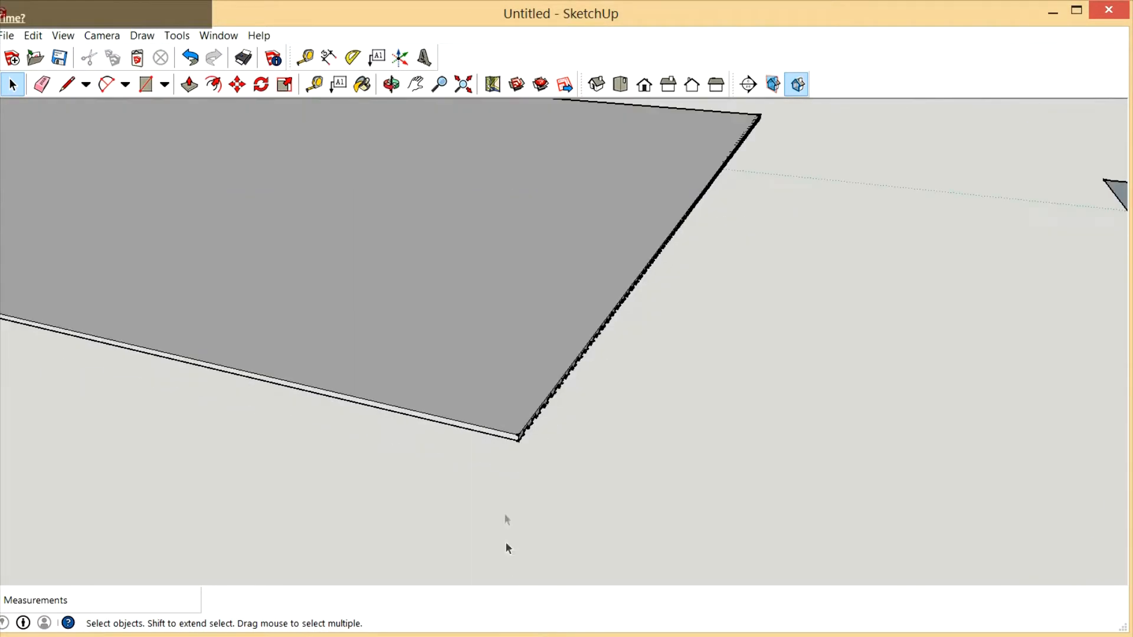
{"action": "right_click", "coordinate": [511, 397]}
{"action": "left_click", "coordinate": [514, 415]}
{"action": "left_click", "coordinate": [513, 349]}
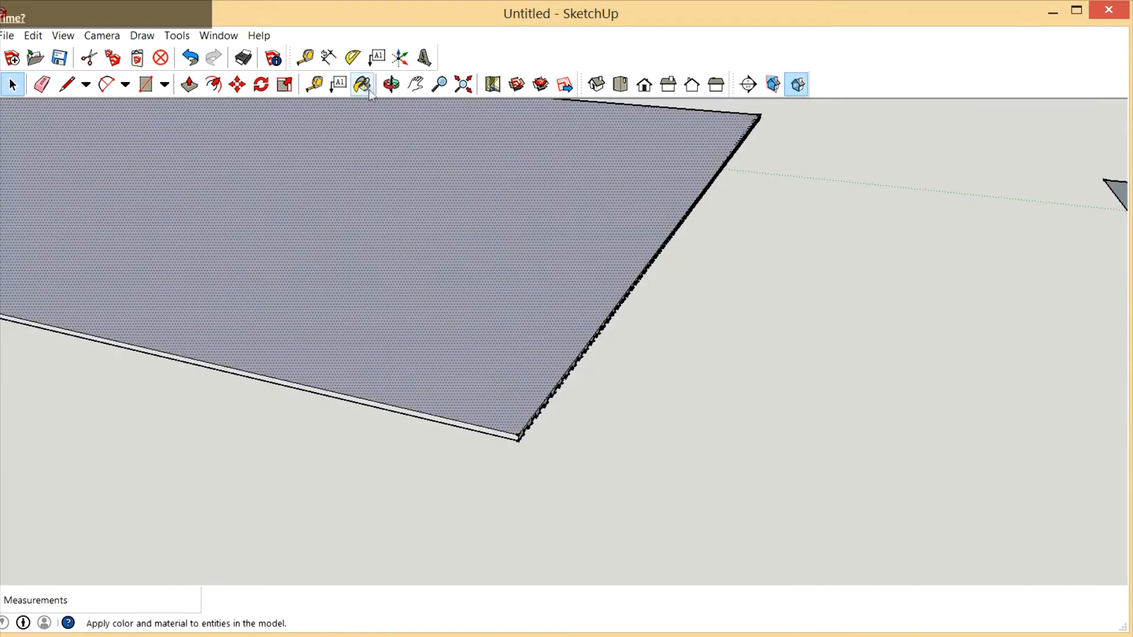
{"action": "key", "text": "Escape"}
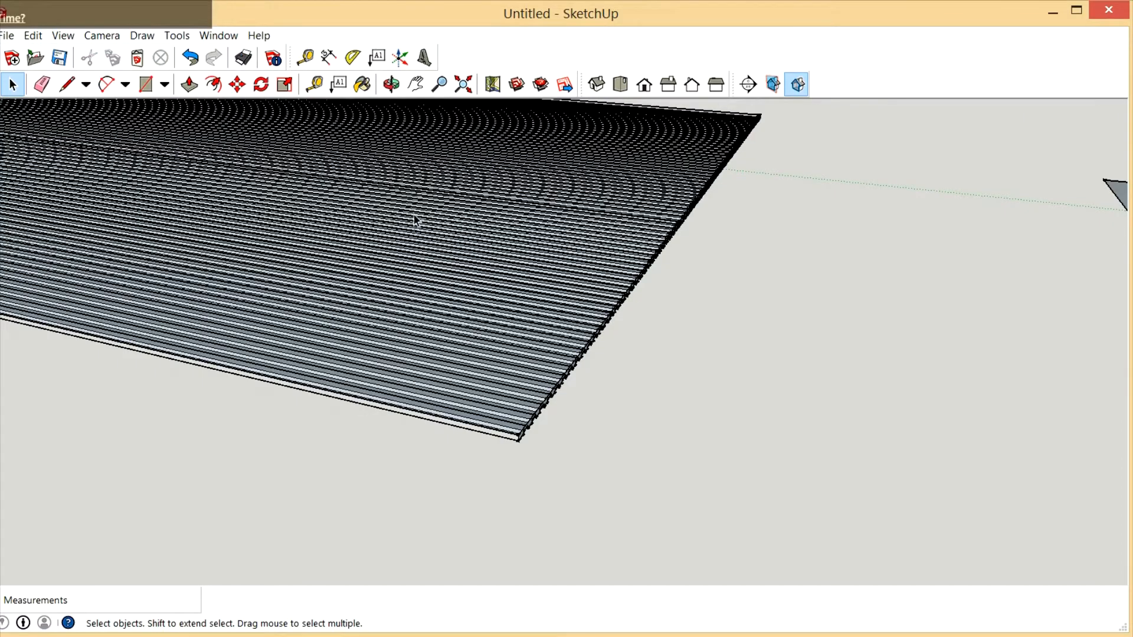
Examine the corrugated pan and wire mesh inside the deck walls, along the gap next to the building
{"action": "left_click_drag", "start_coordinate": [527, 329], "coordinate": [537, 241]}
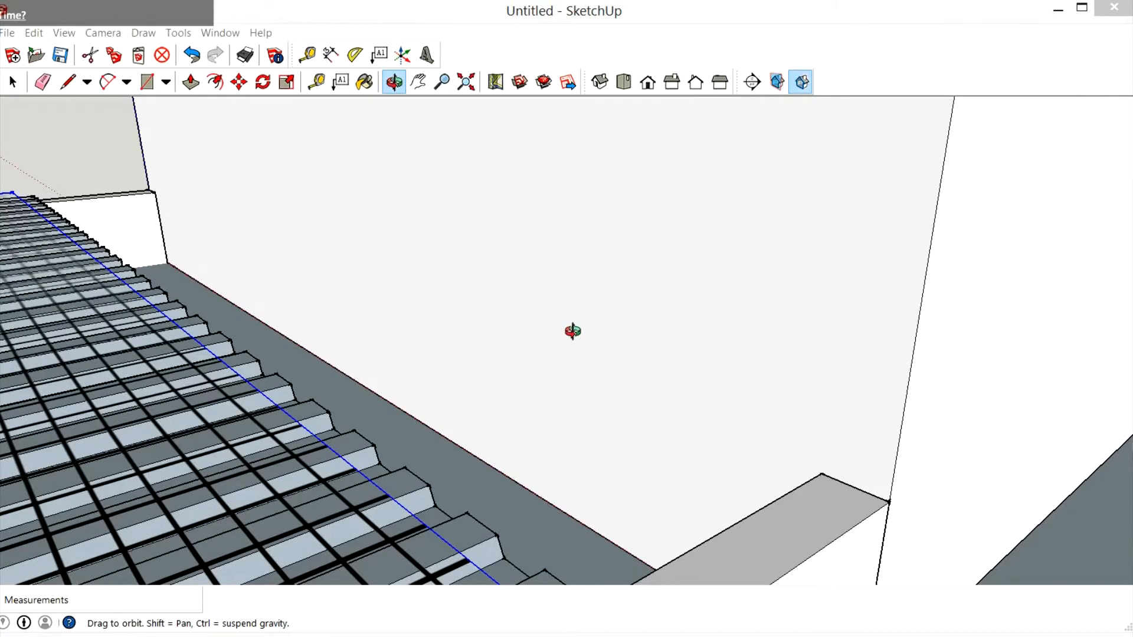
{"action": "left_click_drag", "start_coordinate": [584, 318], "coordinate": [724, 522]}
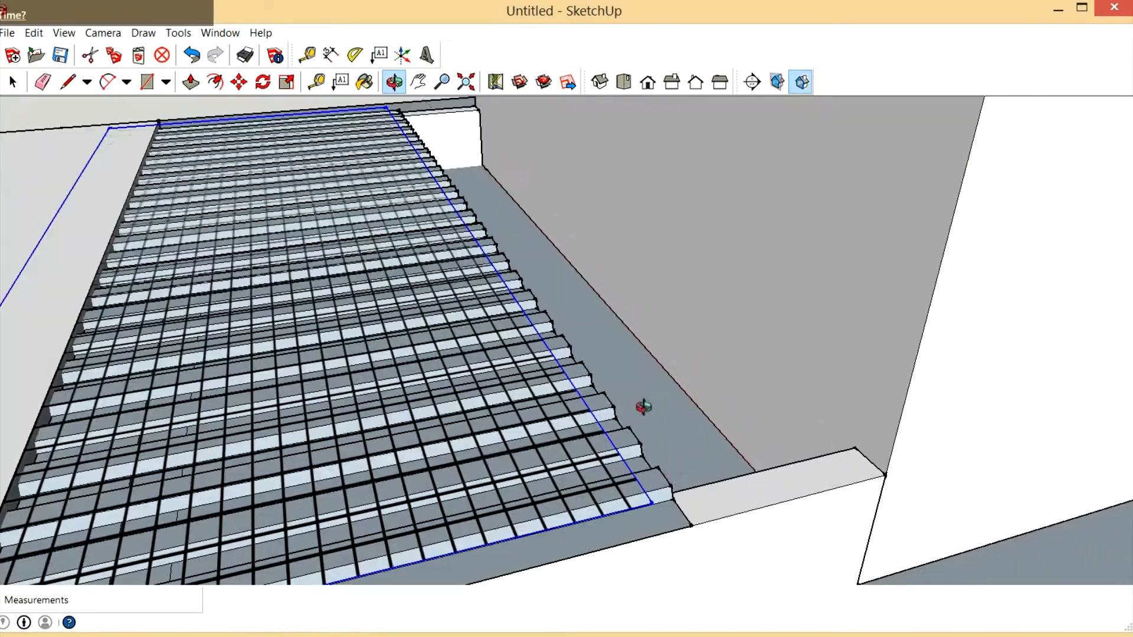
{"action": "left_click_drag", "start_coordinate": [708, 430], "coordinate": [767, 413]}
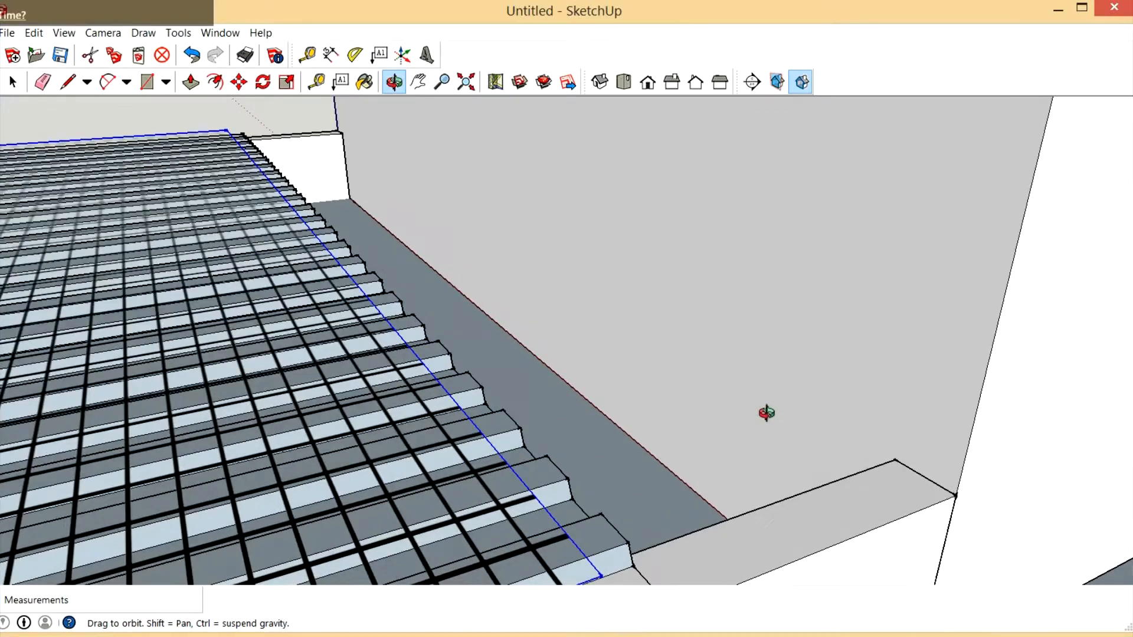
{"action": "left_click_drag", "start_coordinate": [408, 377], "coordinate": [747, 495]}
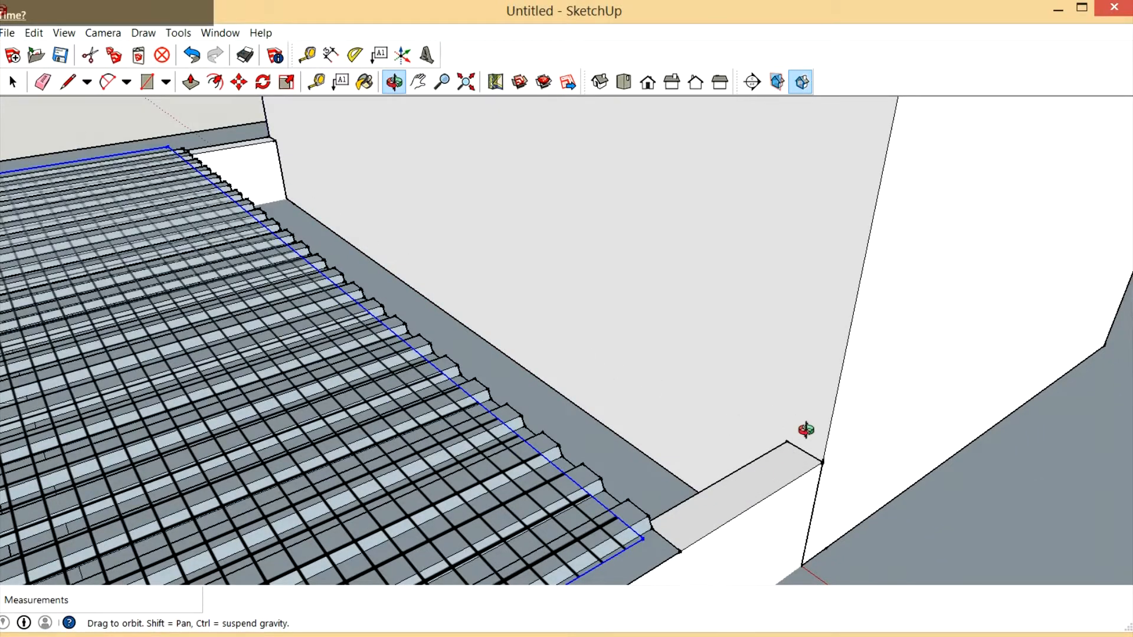
{"action": "left_click_drag", "start_coordinate": [806, 429], "coordinate": [591, 272]}
{"action": "left_click", "coordinate": [12, 83]}
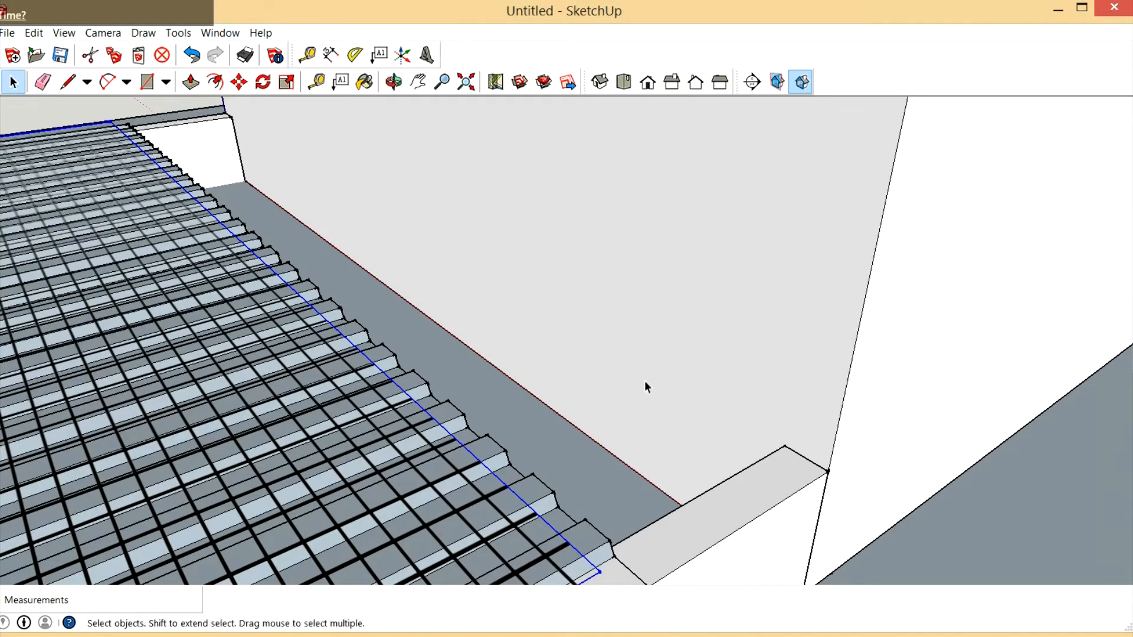
{"action": "scroll", "coordinate": [510, 310], "scroll_direction": "down", "scroll_amount": 1}
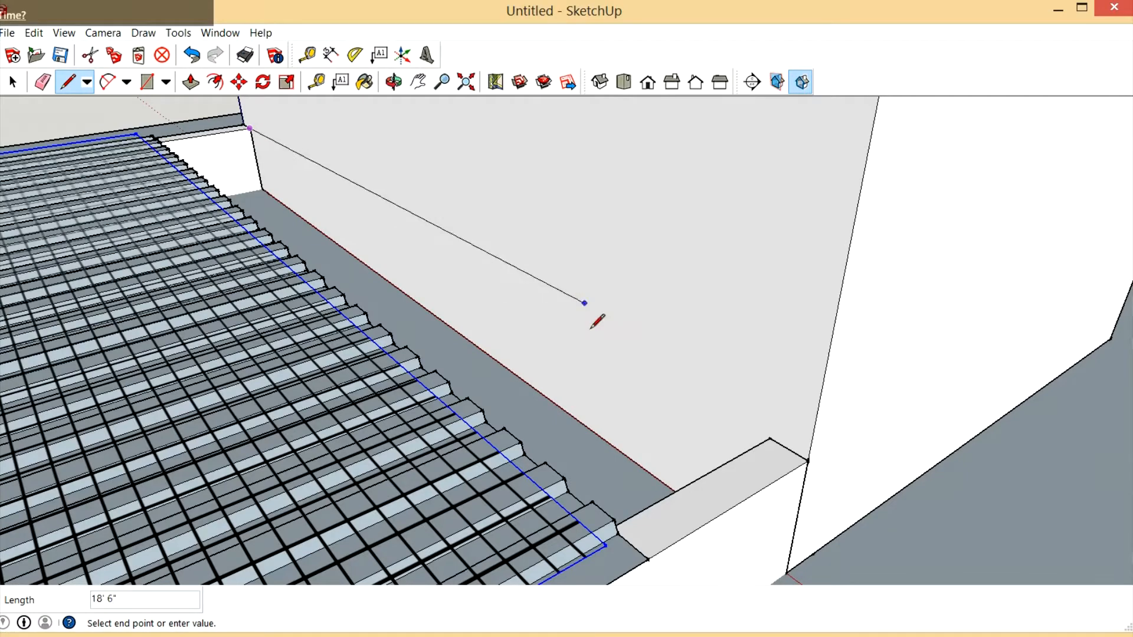
Draw a line along the building wall level with the deck wall tops and place a guide 3 inches below it
{"action": "scroll", "coordinate": [643, 452], "scroll_direction": "up", "scroll_amount": 1}
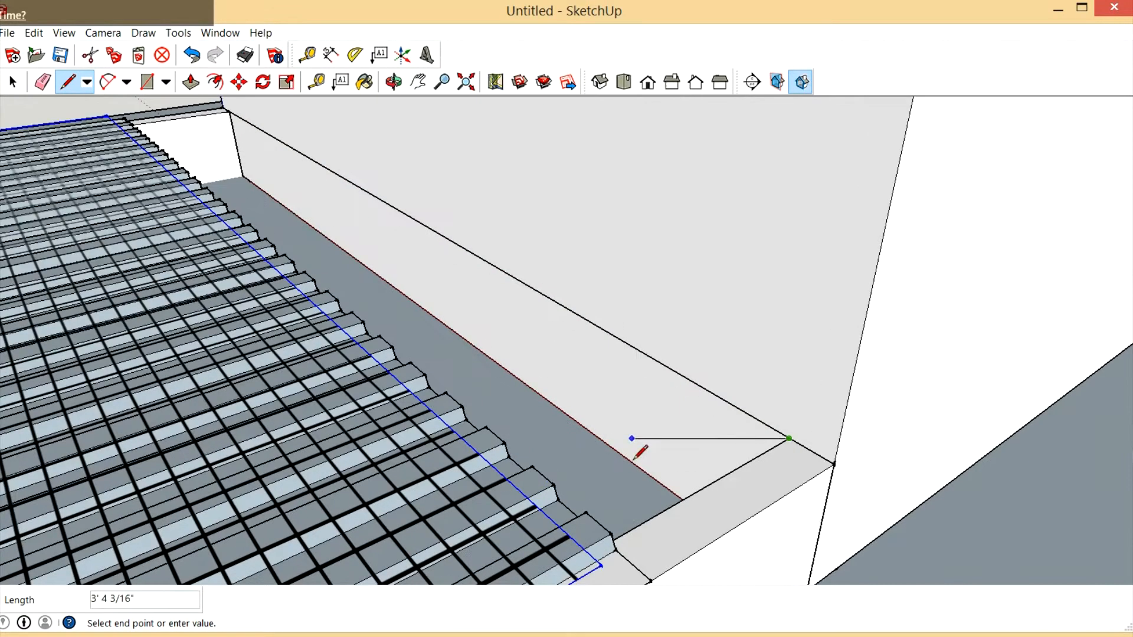
{"action": "left_click", "coordinate": [317, 81]}
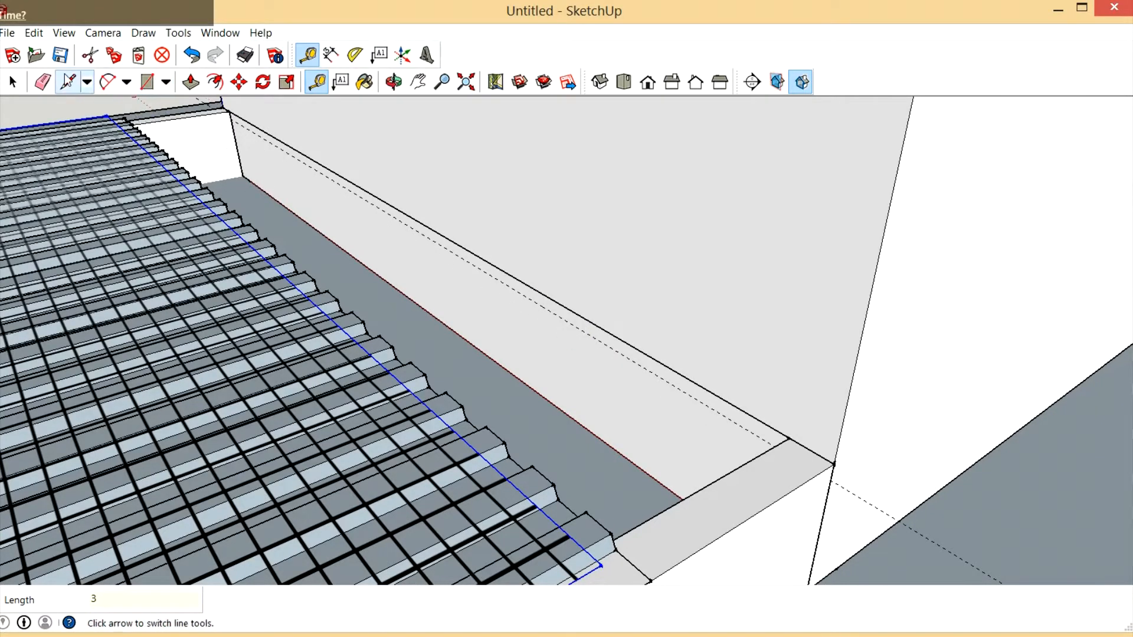
{"action": "scroll", "coordinate": [663, 425], "scroll_direction": "down", "scroll_amount": 1}
{"action": "scroll", "coordinate": [253, 131], "scroll_direction": "up", "scroll_amount": 5}
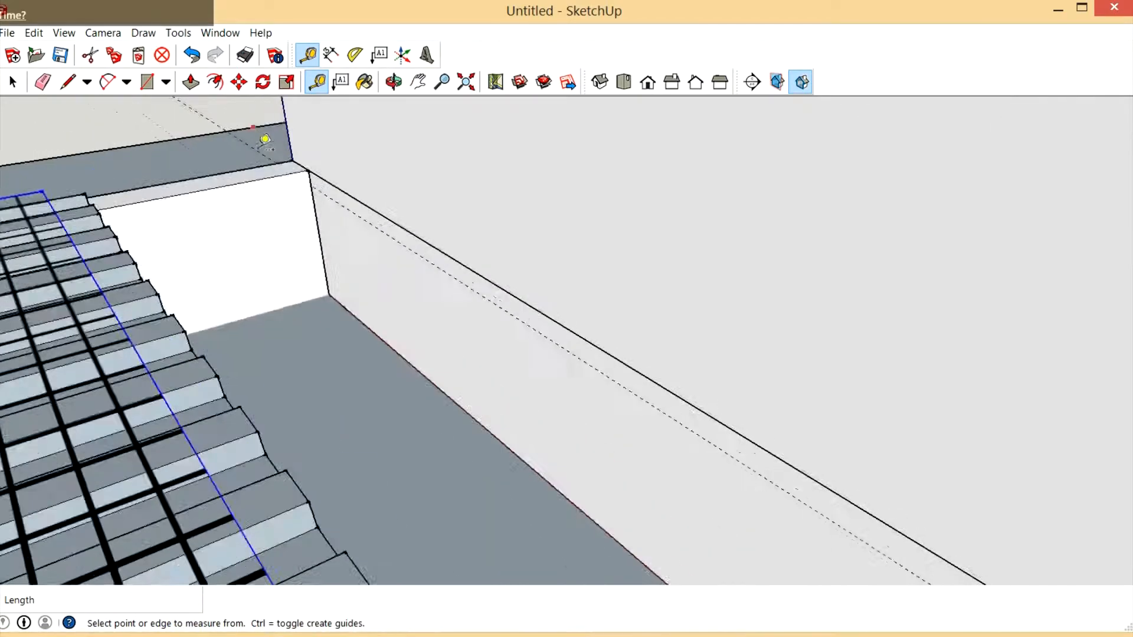
{"action": "scroll", "coordinate": [280, 161], "scroll_direction": "up", "scroll_amount": 3}
Trace a line along the guide across the building wall to close off a 3-inch-high strip between the deck end walls
{"action": "left_click", "coordinate": [67, 83]}
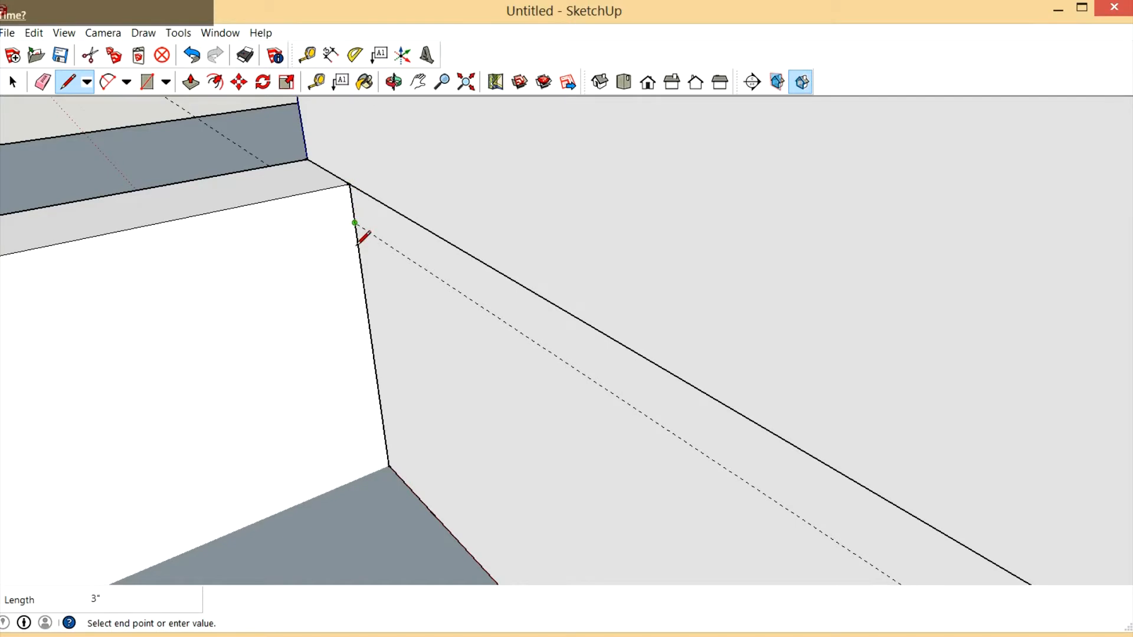
{"action": "scroll", "coordinate": [358, 242], "scroll_direction": "down", "scroll_amount": 5}
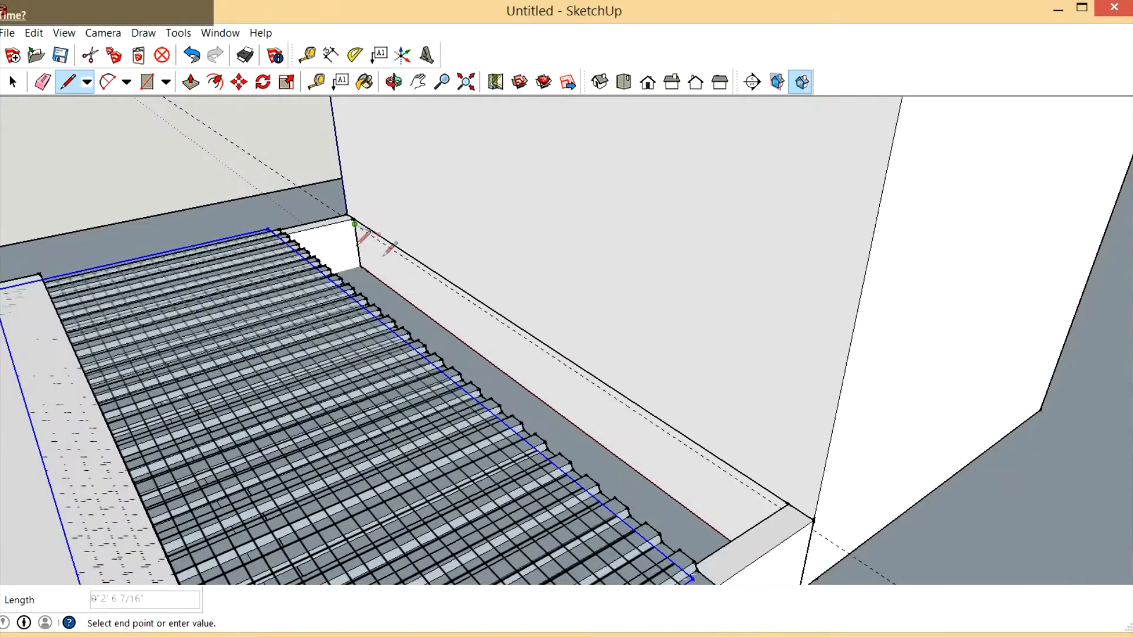
{"action": "left_click", "coordinate": [394, 82]}
{"action": "left_click_drag", "start_coordinate": [531, 384], "coordinate": [787, 324]}
{"action": "right_click", "coordinate": [781, 313]}
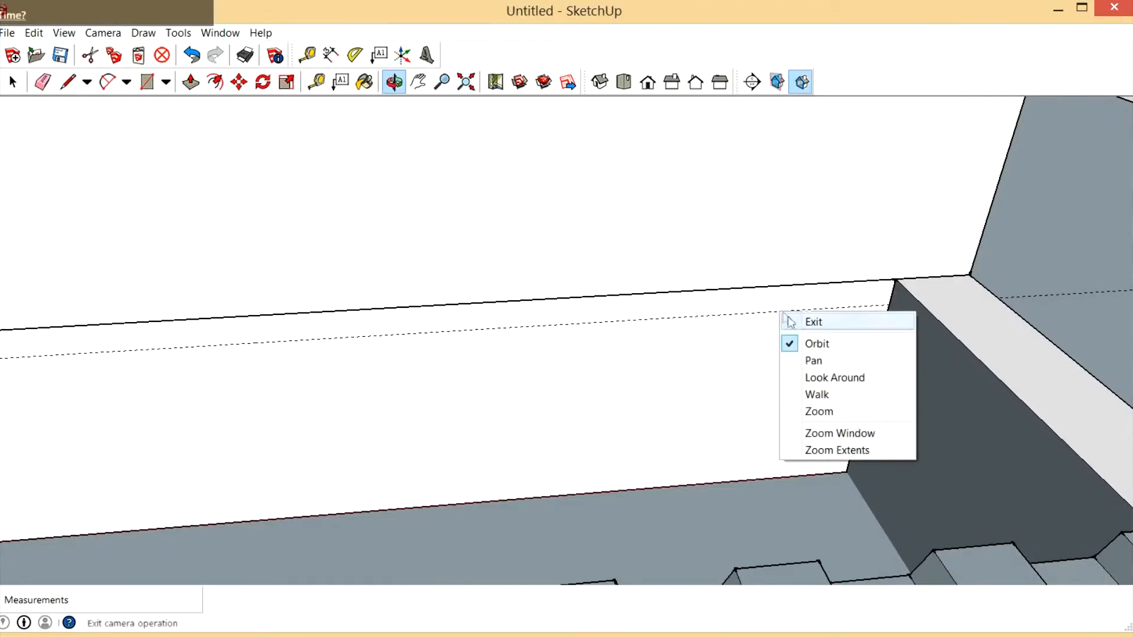
{"action": "left_click", "coordinate": [795, 321]}
{"action": "left_click", "coordinate": [889, 306]}
{"action": "scroll", "coordinate": [476, 253], "scroll_direction": "down", "scroll_amount": 4}
{"action": "scroll", "coordinate": [476, 253], "scroll_direction": "up", "scroll_amount": 2}
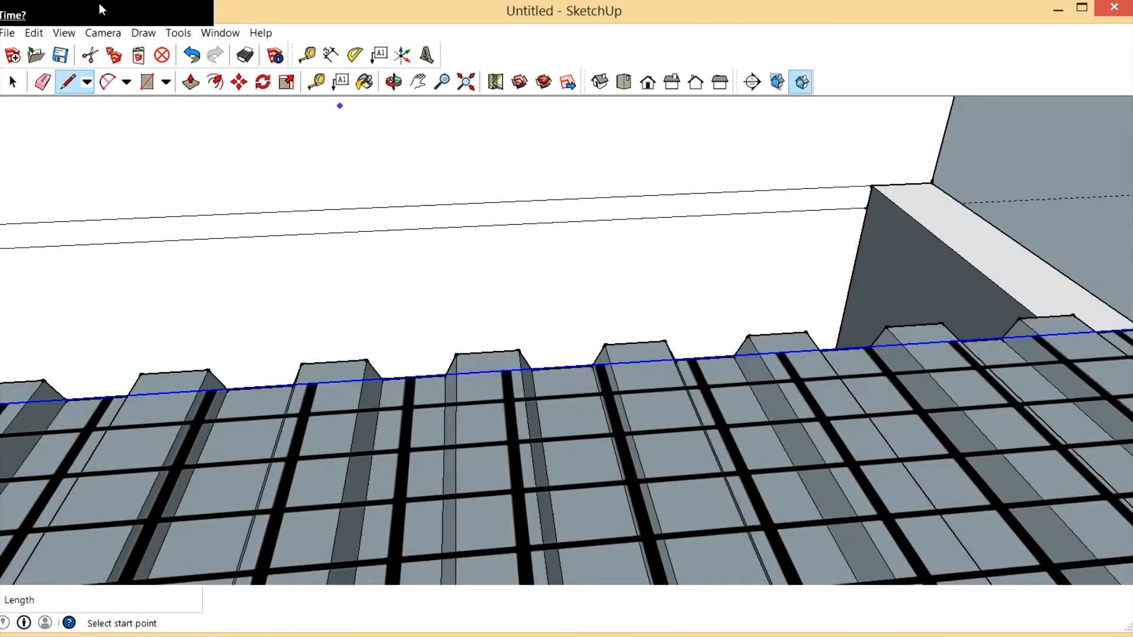
Push/Pull the narrow strip on the building wall outward by 1/4 inch
{"action": "left_click", "coordinate": [192, 79]}
{"action": "left_click", "coordinate": [676, 224]}
{"action": "left_click", "coordinate": [684, 232]}
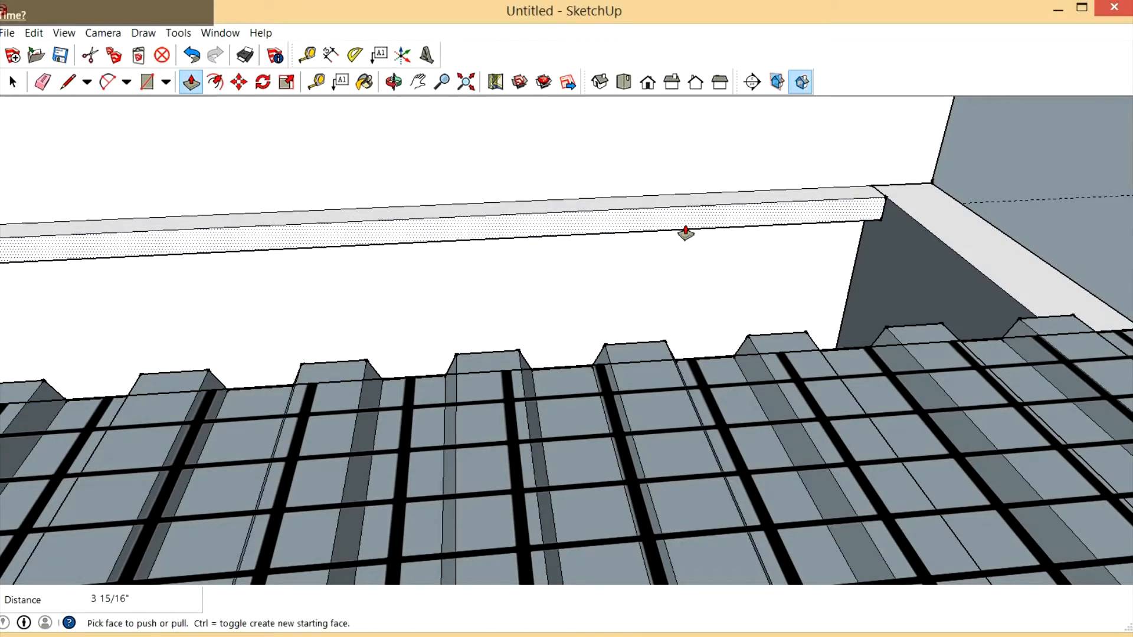
{"action": "key", "text": "Return"}
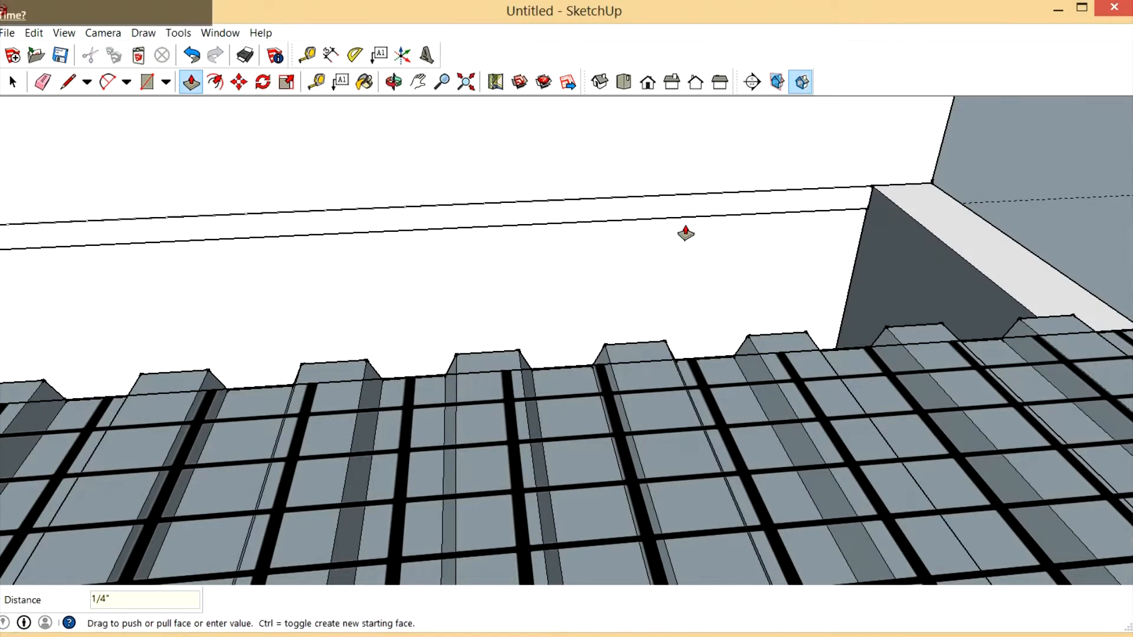
Place a guide parallel to the strip's upper edge, 3 inches out from the building wall
{"action": "left_click", "coordinate": [394, 86]}
{"action": "left_click_drag", "start_coordinate": [492, 133], "coordinate": [732, 319]}
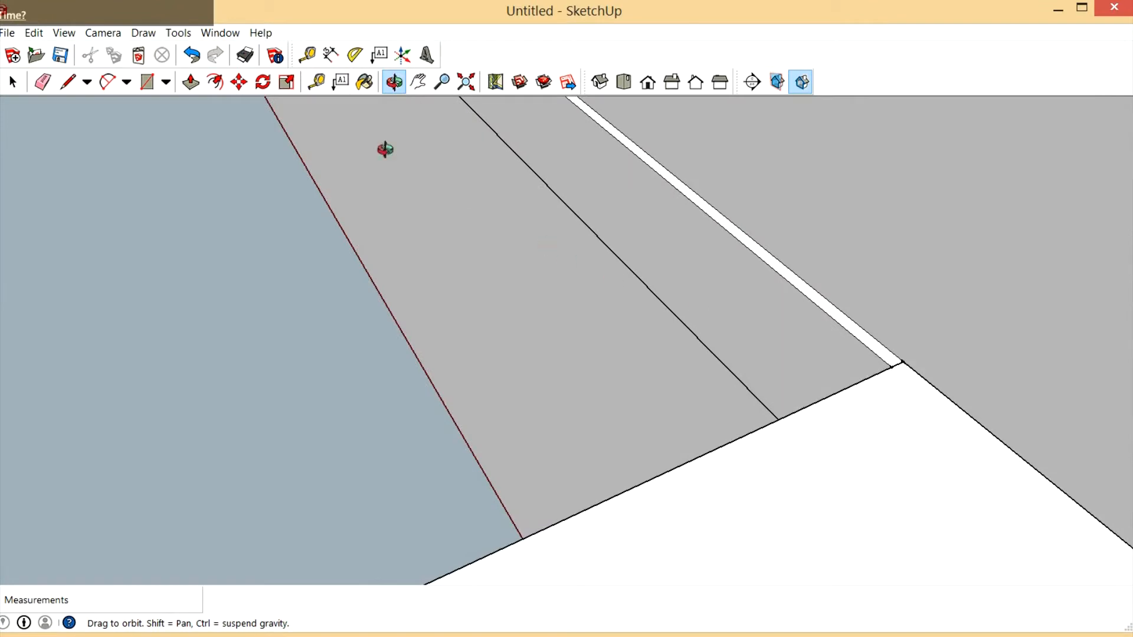
{"action": "left_click", "coordinate": [316, 81]}
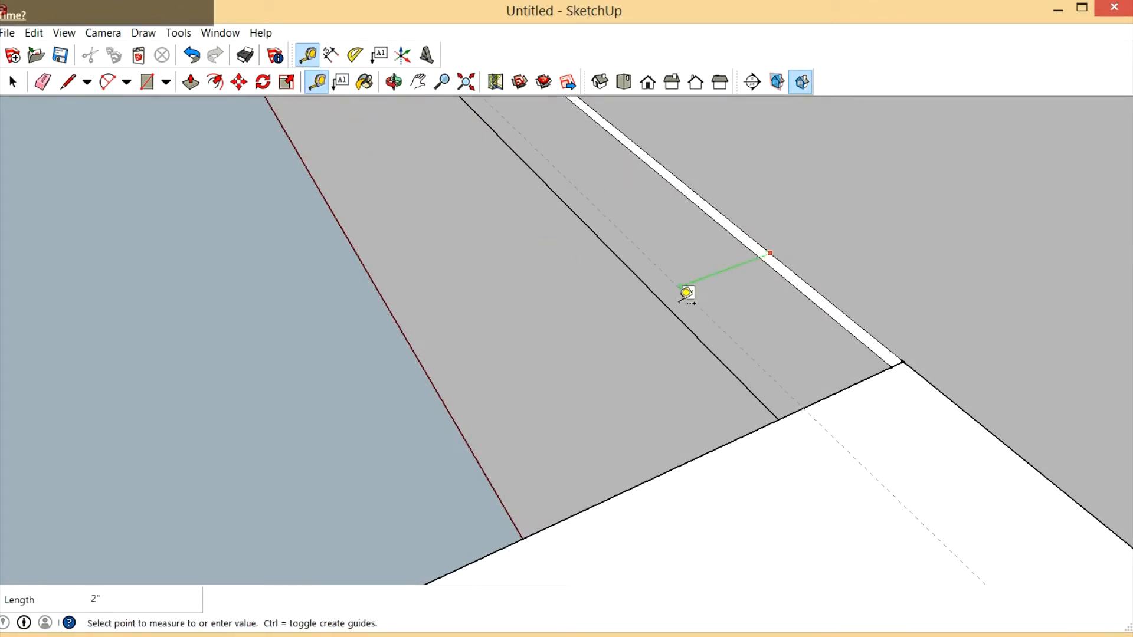
{"action": "middle_click_drag", "start_coordinate": [699, 310], "coordinate": [732, 357]}
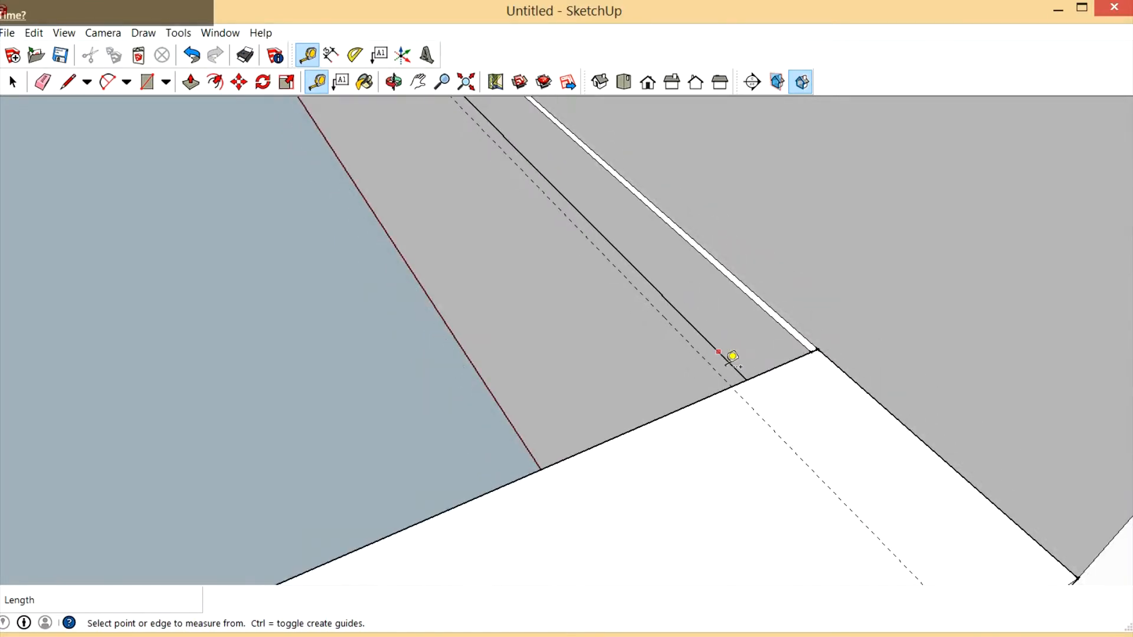
{"action": "middle_click_drag", "start_coordinate": [775, 393], "coordinate": [761, 378]}
Draw a 22' 8" by 3" horizontal rectangle along the building wall between the deck end walls, ending on the guide
{"action": "left_click", "coordinate": [147, 81]}
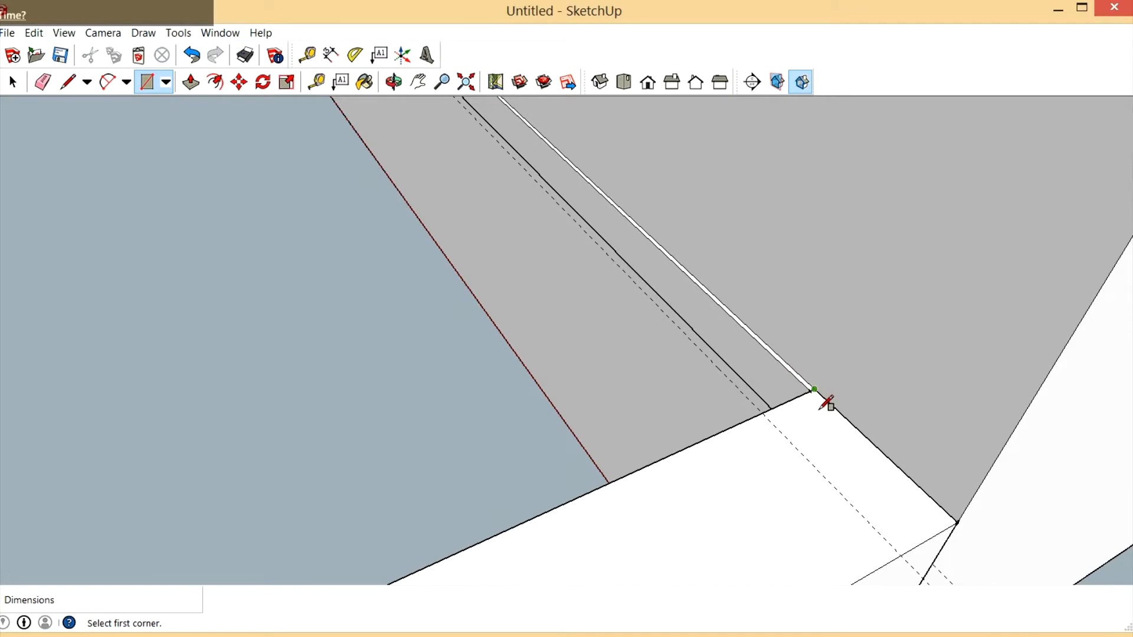
{"action": "scroll", "coordinate": [826, 403], "scroll_direction": "up", "scroll_amount": 2}
{"action": "middle_click_drag", "start_coordinate": [826, 406], "coordinate": [974, 625]}
{"action": "scroll", "coordinate": [960, 623], "scroll_direction": "down", "scroll_amount": 4}
{"action": "scroll", "coordinate": [624, 239], "scroll_direction": "up", "scroll_amount": 6}
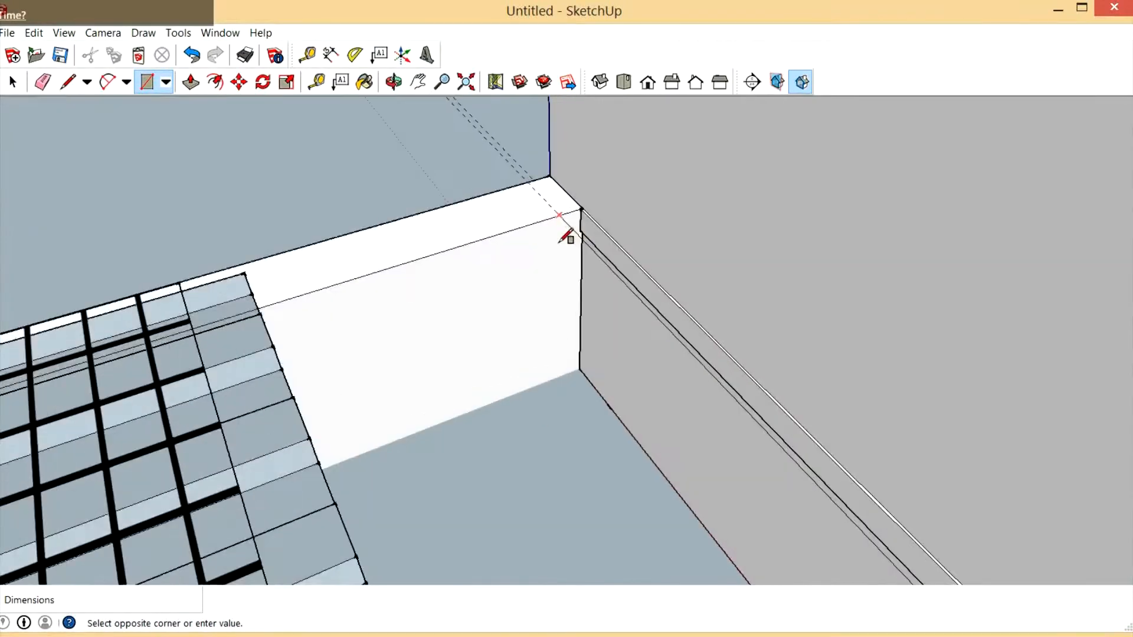
{"action": "scroll", "coordinate": [565, 235], "scroll_direction": "up", "scroll_amount": 3}
{"action": "left_click", "coordinate": [570, 220]}
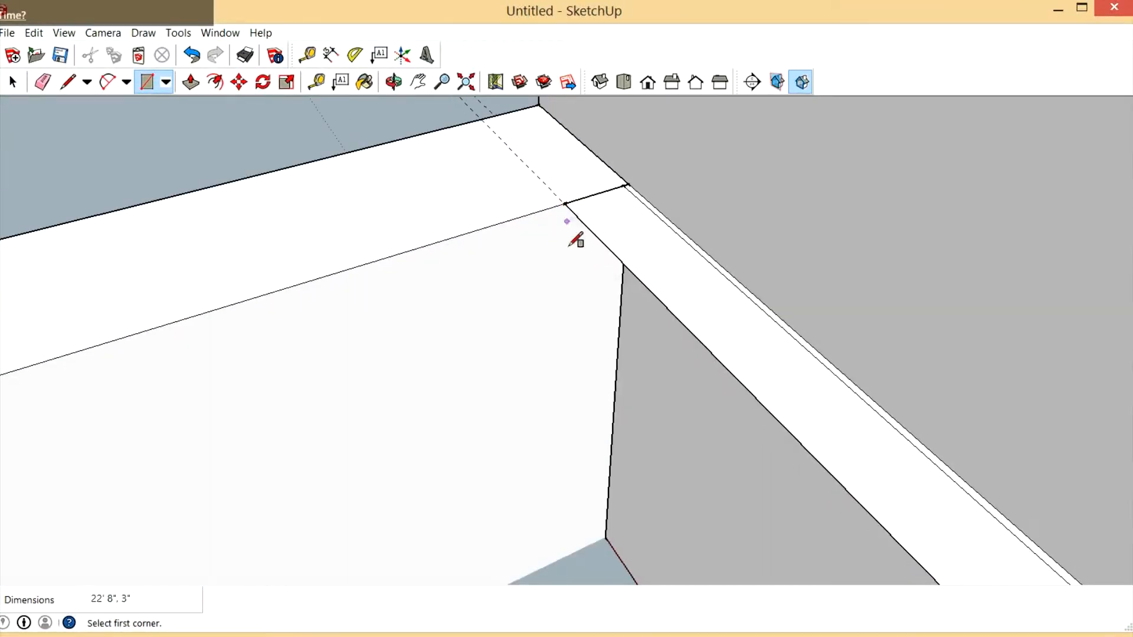
Push/Pull the horizontal rectangle along the building wall to a thickness of 1/4 inch
{"action": "key", "text": "p"}
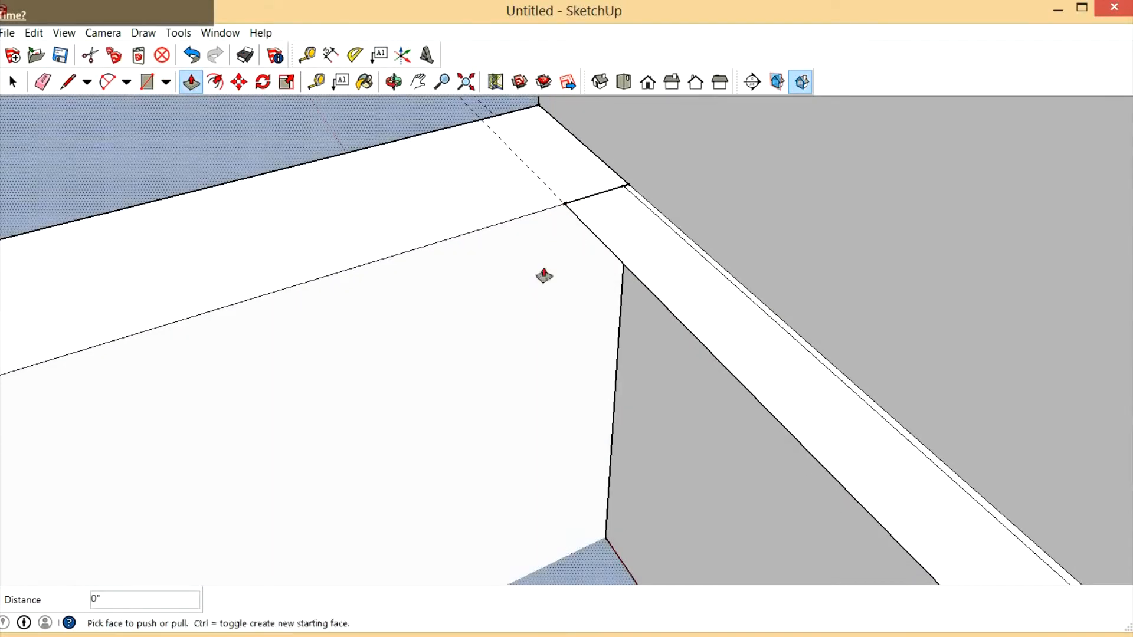
{"action": "left_click", "coordinate": [630, 263]}
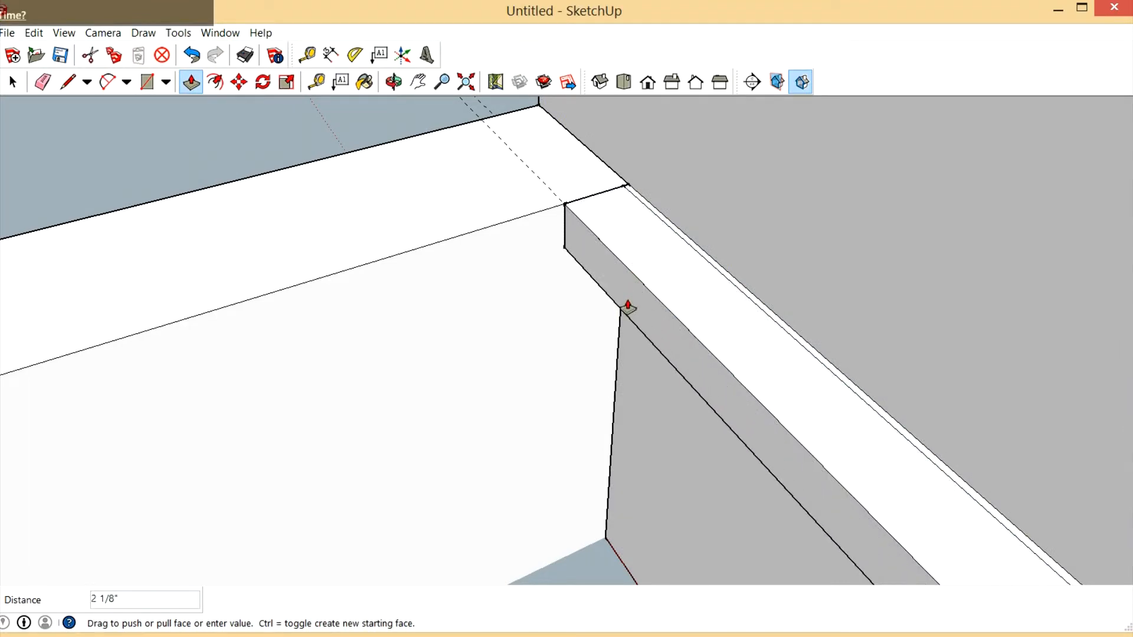
{"action": "left_click", "coordinate": [628, 307]}
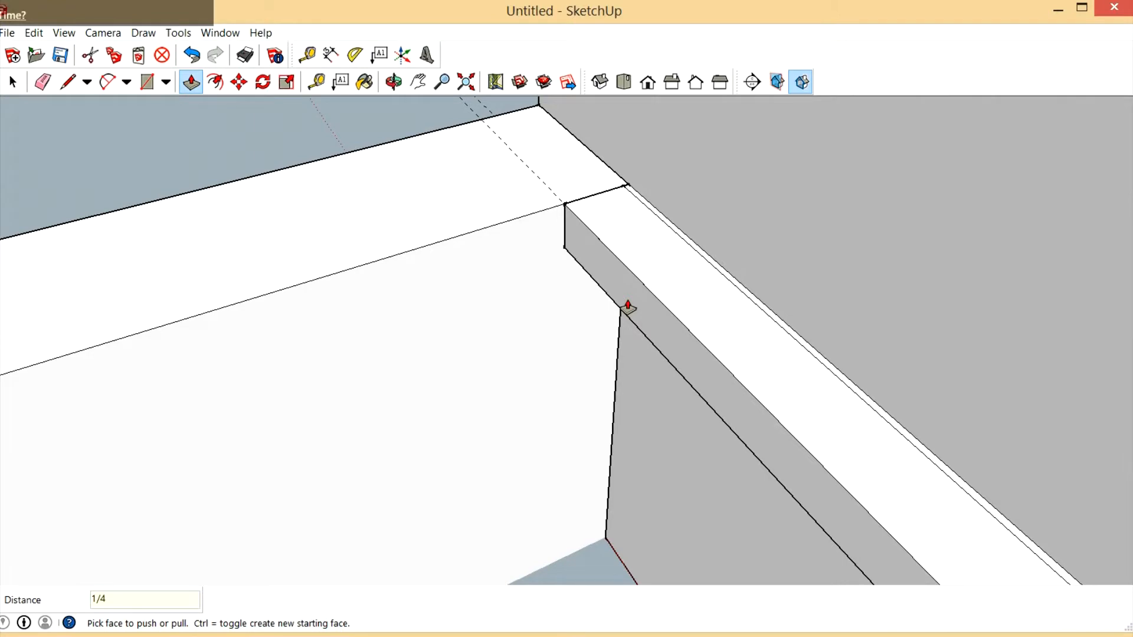
{"action": "key", "text": "Return"}
{"action": "scroll", "coordinate": [702, 275], "scroll_direction": "up", "scroll_amount": 3}
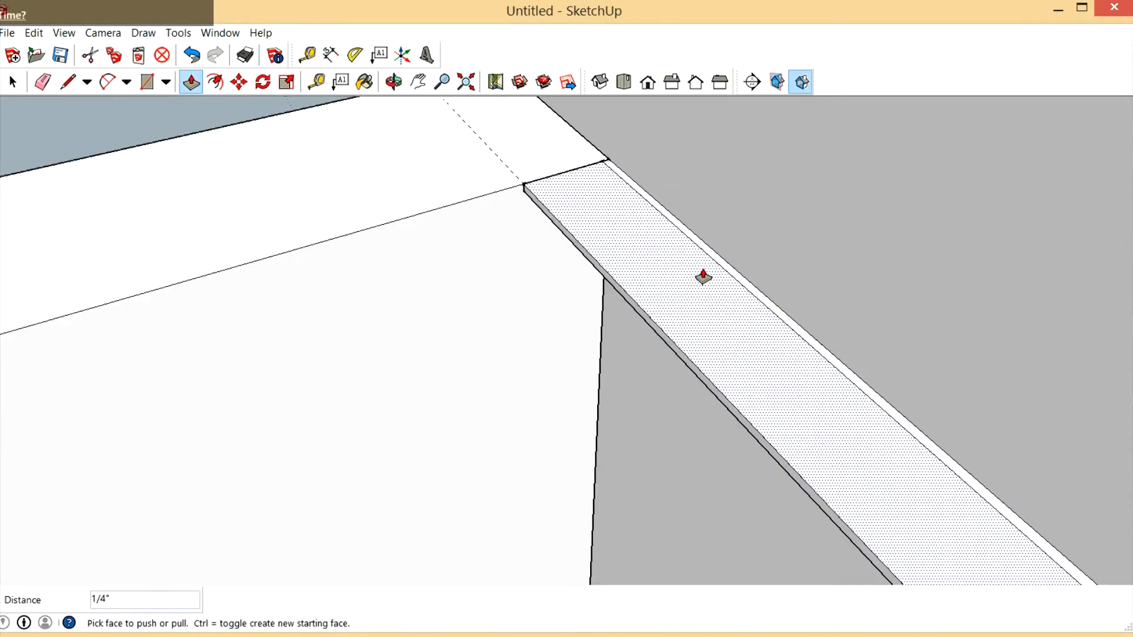
Erase the seam line on top of the wall angle and the leftover guide lines
{"action": "left_click", "coordinate": [43, 82]}
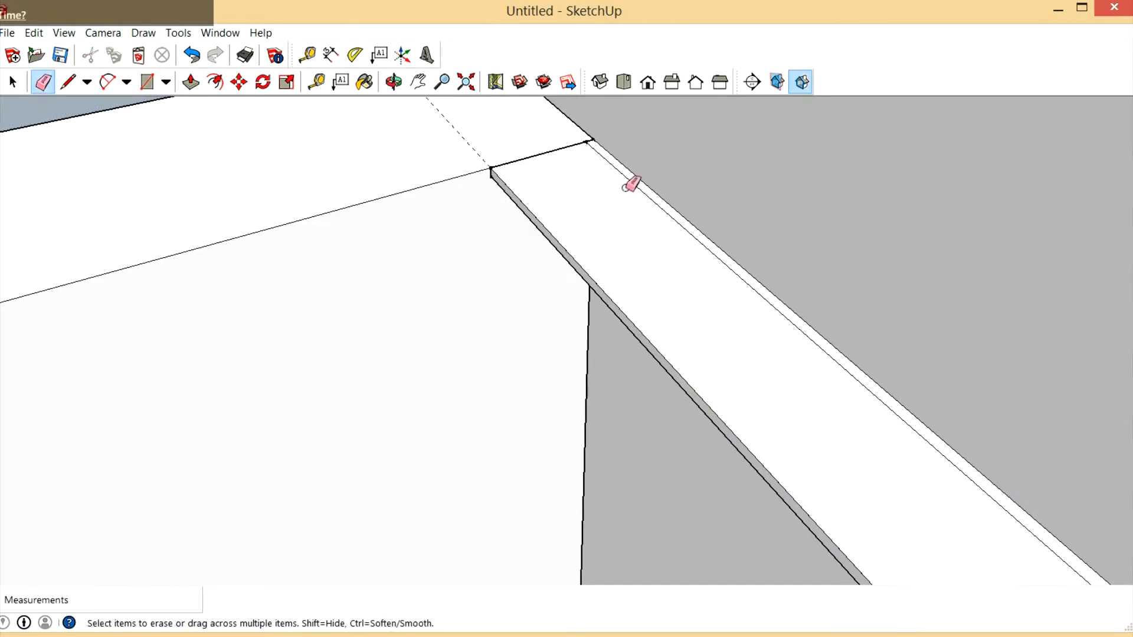
{"action": "left_click", "coordinate": [393, 81]}
{"action": "mouse_move", "coordinate": [607, 317]}
{"action": "left_mouse_down"}
{"action": "mouse_move", "coordinate": [741, 250]}
{"action": "mouse_move", "coordinate": [728, 190]}
{"action": "mouse_move", "coordinate": [630, 147]}
{"action": "mouse_move", "coordinate": [564, 149]}
{"action": "mouse_move", "coordinate": [551, 182]}
{"action": "mouse_move", "coordinate": [668, 236]}
{"action": "mouse_move", "coordinate": [723, 377]}
{"action": "mouse_move", "coordinate": [394, 159]}
{"action": "left_mouse_up"}
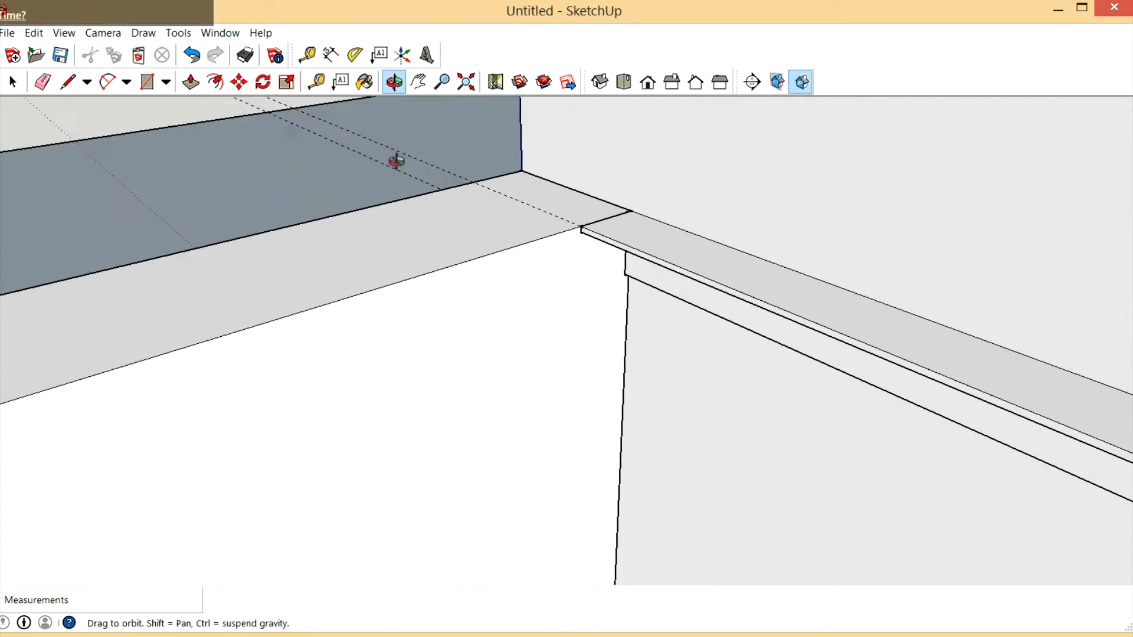
{"action": "left_click", "coordinate": [42, 81]}
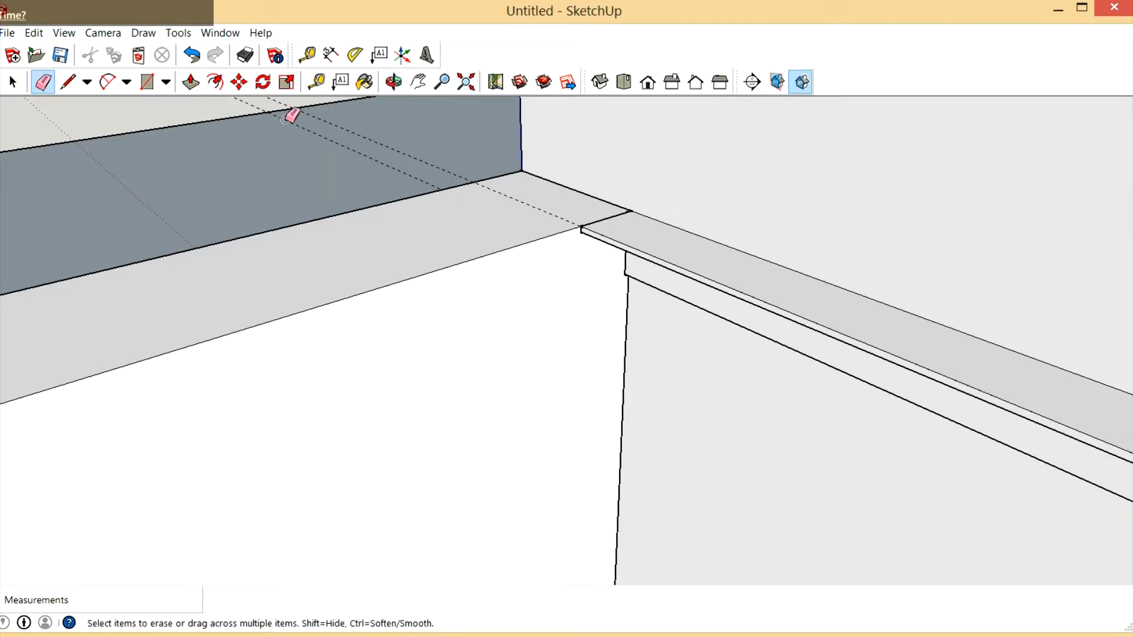
{"action": "scroll", "coordinate": [281, 177], "scroll_direction": "down", "scroll_amount": 8}
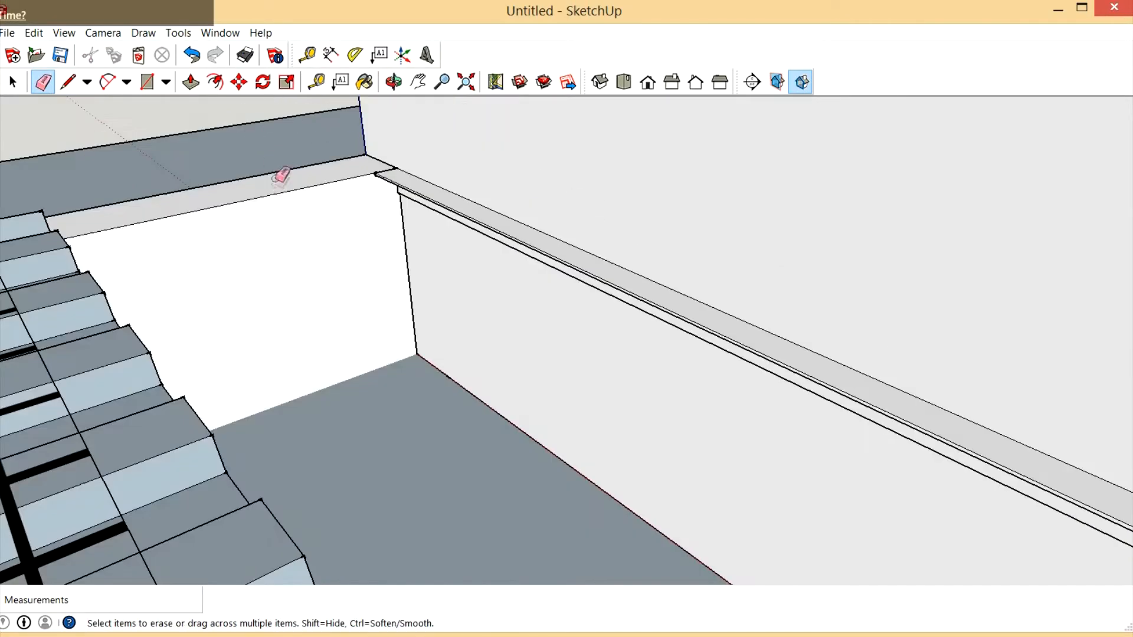
{"action": "scroll", "coordinate": [710, 422], "scroll_direction": "up", "scroll_amount": 10}
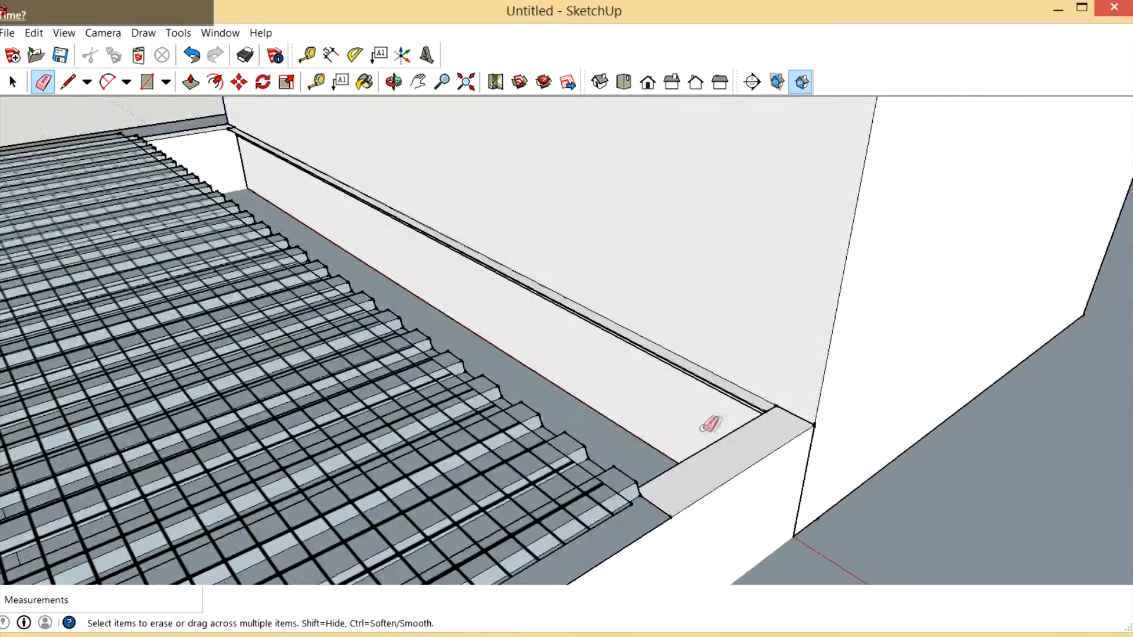
Examine the L-shaped angle along the building wall and the gap between it and the corrugated pan
{"action": "left_click", "coordinate": [394, 83]}
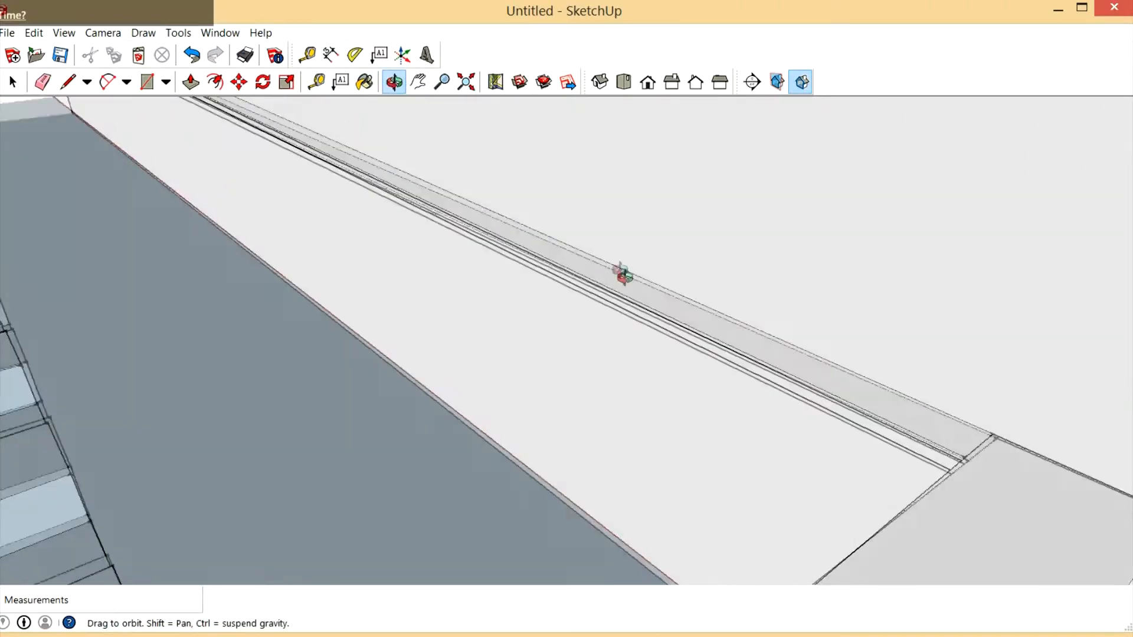
{"action": "mouse_move", "coordinate": [619, 271]}
{"action": "left_mouse_down"}
{"action": "mouse_move", "coordinate": [596, 207]}
{"action": "mouse_move", "coordinate": [781, 404]}
{"action": "left_mouse_up"}
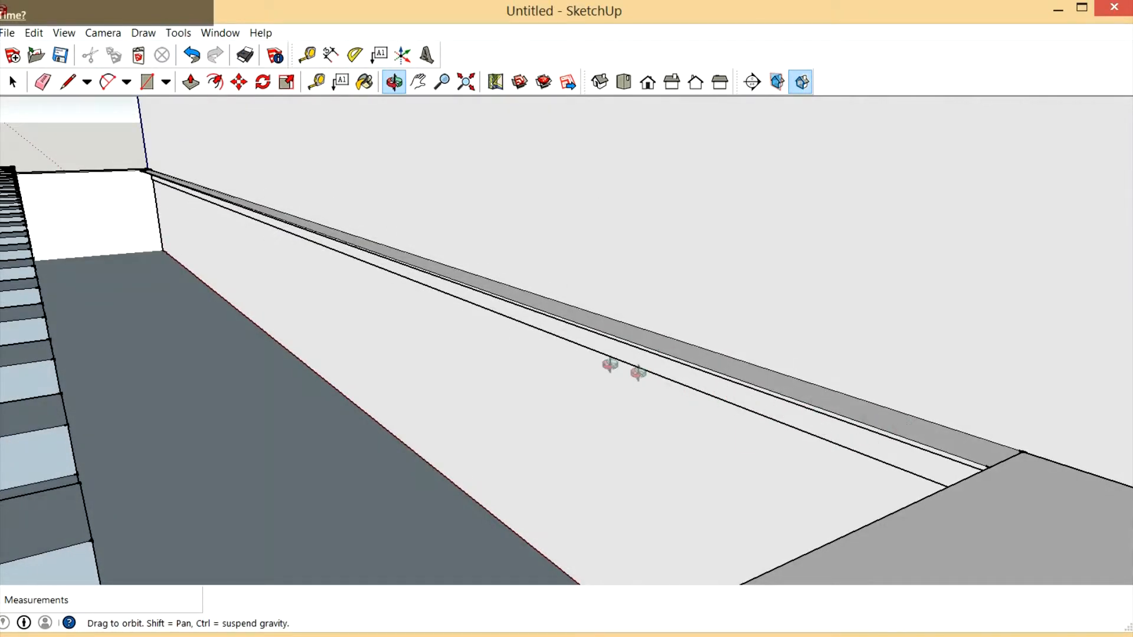
{"action": "left_click_drag", "start_coordinate": [741, 394], "coordinate": [874, 411]}
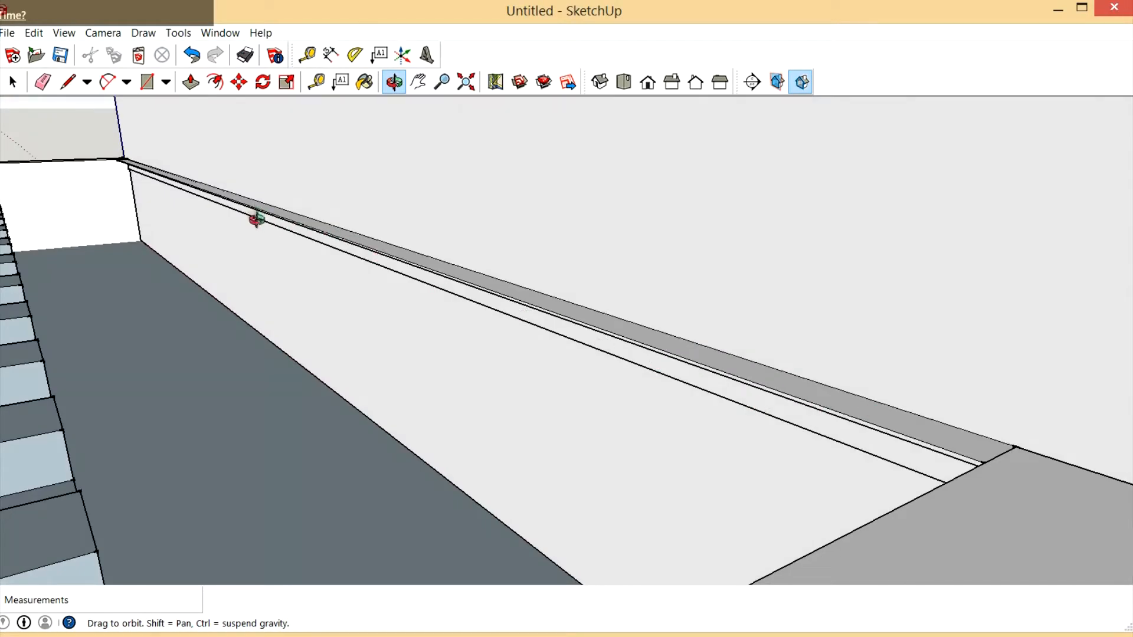
{"action": "left_click_drag", "start_coordinate": [727, 347], "coordinate": [770, 411]}
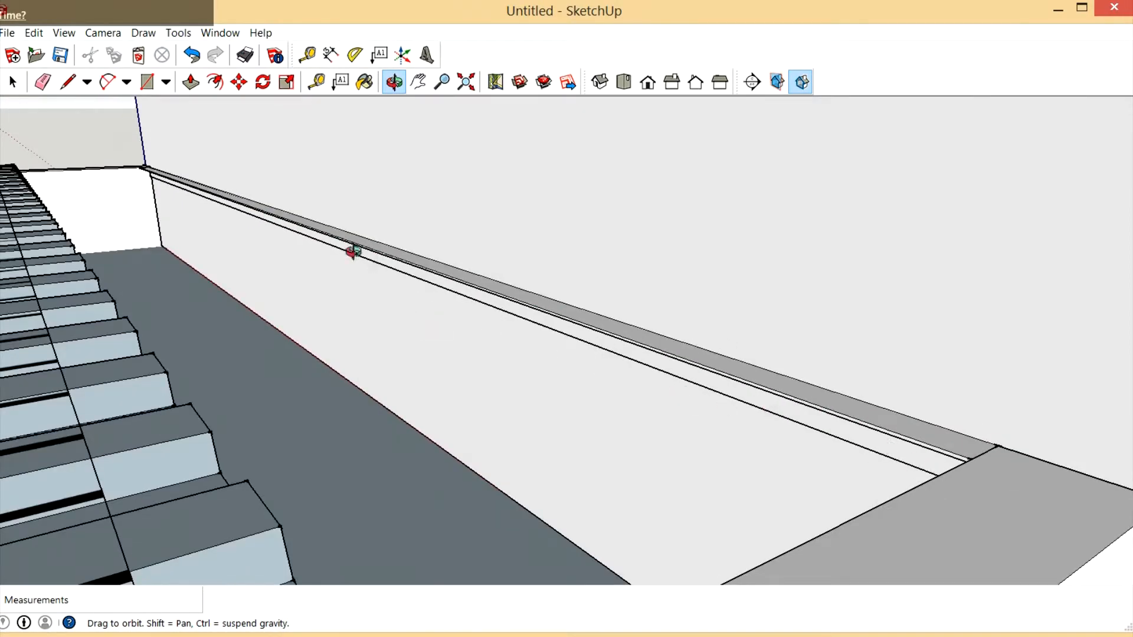
{"action": "left_click_drag", "start_coordinate": [552, 286], "coordinate": [829, 472]}
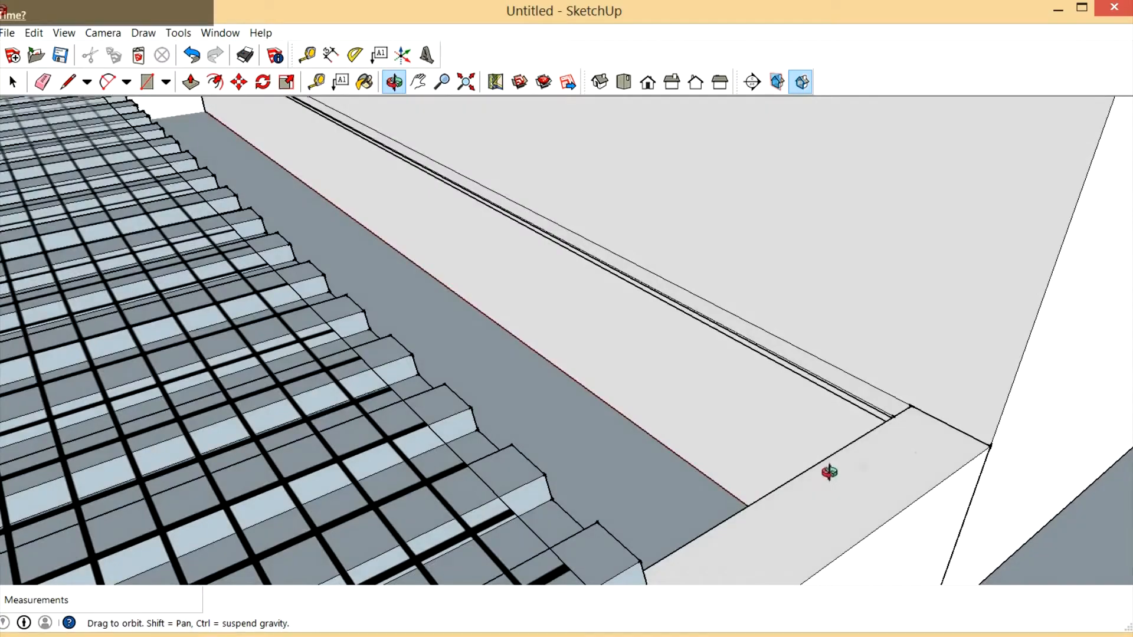
{"action": "left_click_drag", "start_coordinate": [792, 337], "coordinate": [869, 436]}
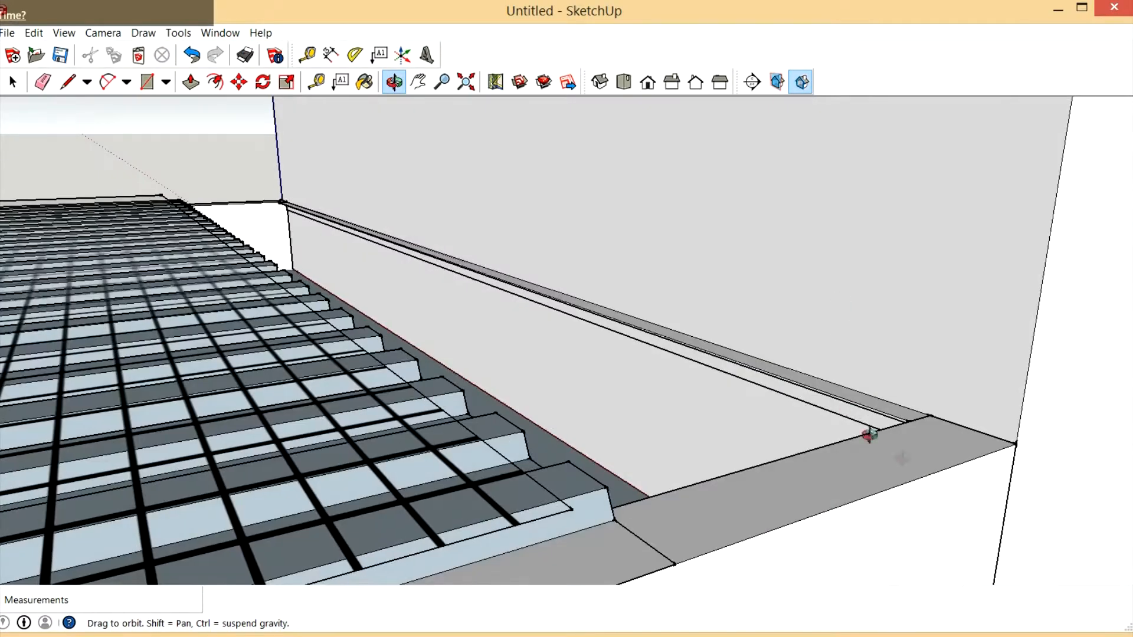
{"action": "left_click_drag", "start_coordinate": [706, 311], "coordinate": [912, 495]}
{"action": "left_click_drag", "start_coordinate": [814, 386], "coordinate": [612, 334]}
{"action": "left_click_drag", "start_coordinate": [831, 506], "coordinate": [577, 502]}
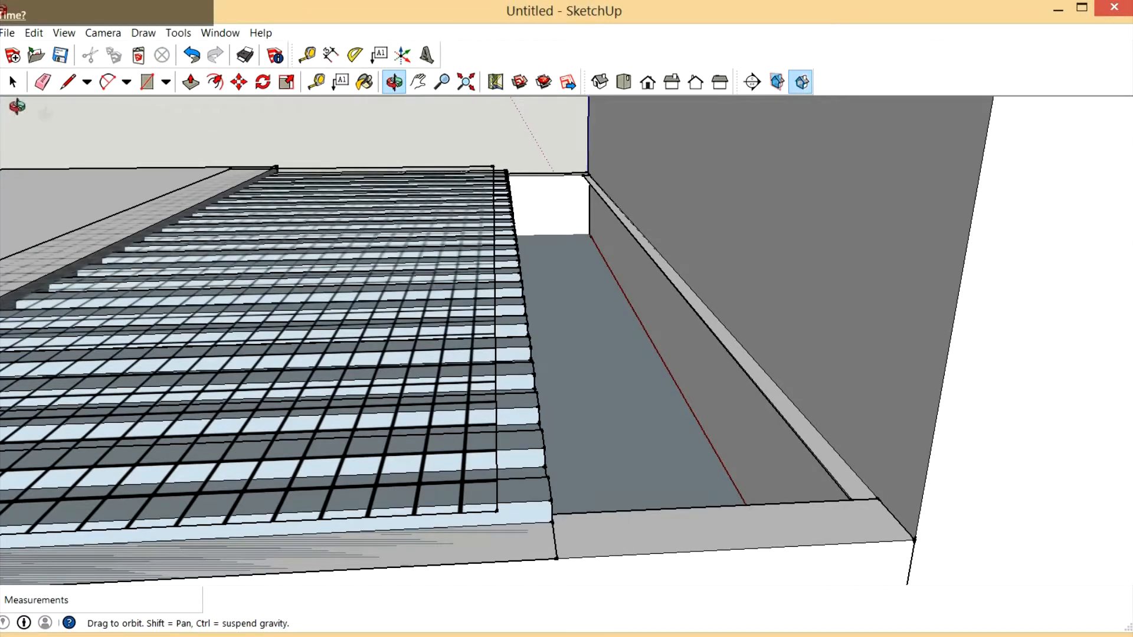
Move the corrugated pan across the gap so its outer corner meets the corner at the building wall
{"action": "left_click", "coordinate": [12, 82]}
{"action": "left_click", "coordinate": [549, 533]}
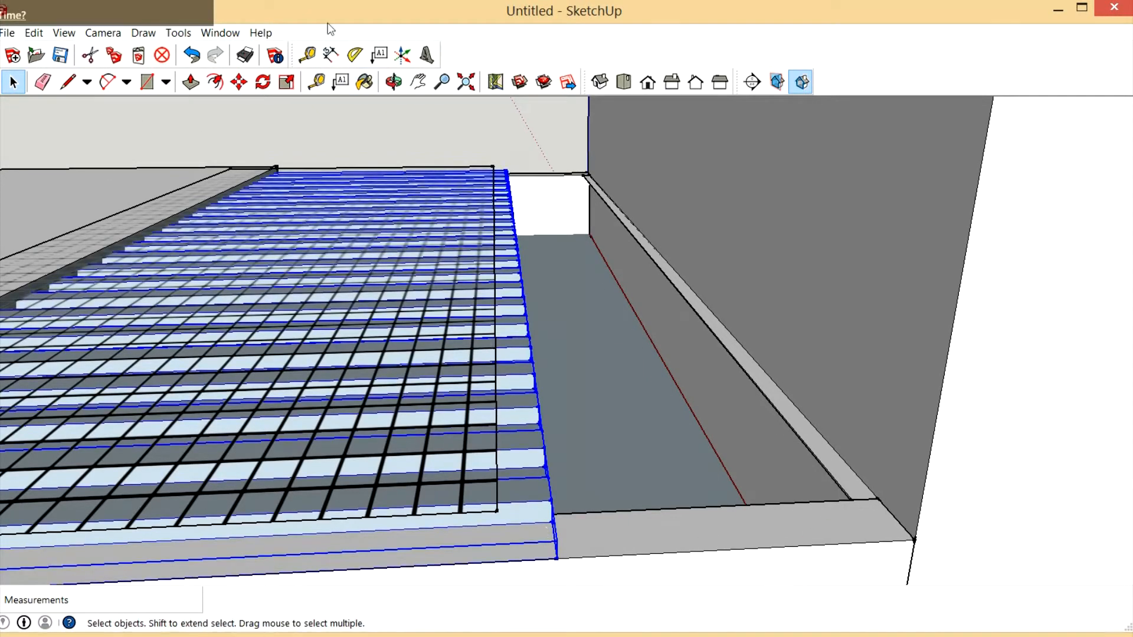
{"action": "left_click", "coordinate": [239, 82]}
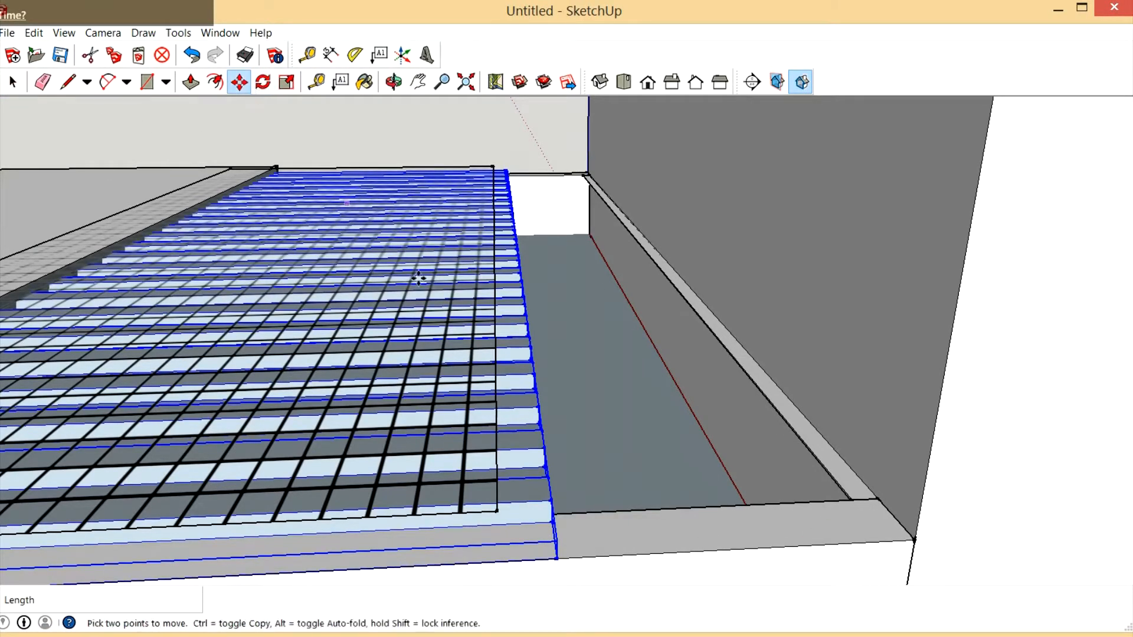
{"action": "left_click", "coordinate": [566, 569]}
{"action": "left_click", "coordinate": [924, 553]}
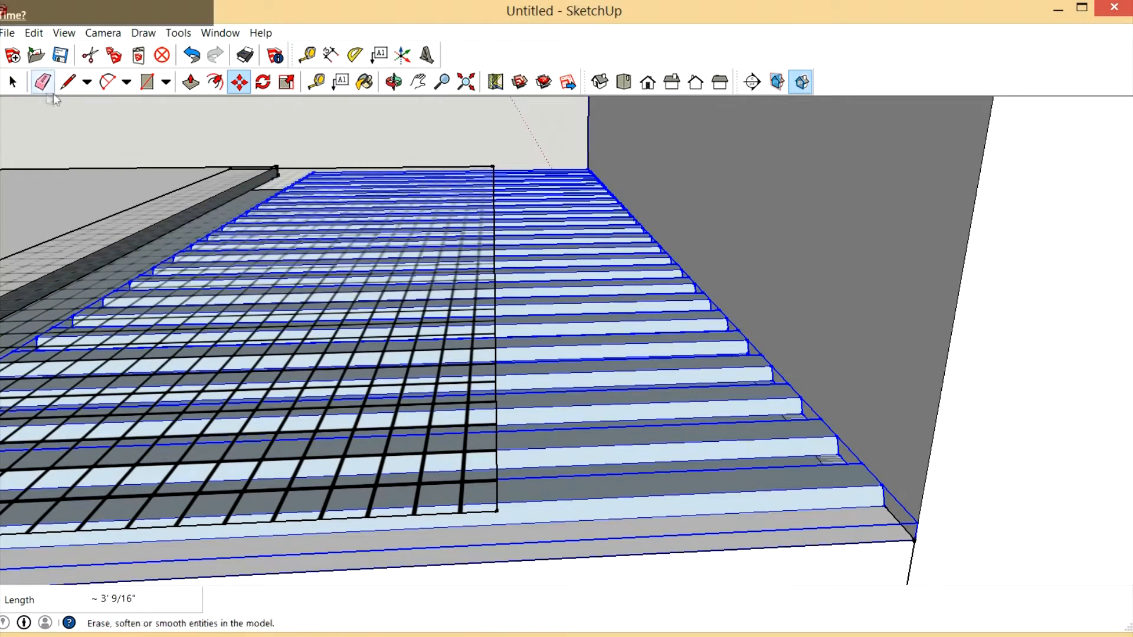
Move the welded wire mesh about 2' 11 1/2" across the corrugated pan toward the building wall
{"action": "key", "text": "space"}
{"action": "left_click", "coordinate": [460, 517]}
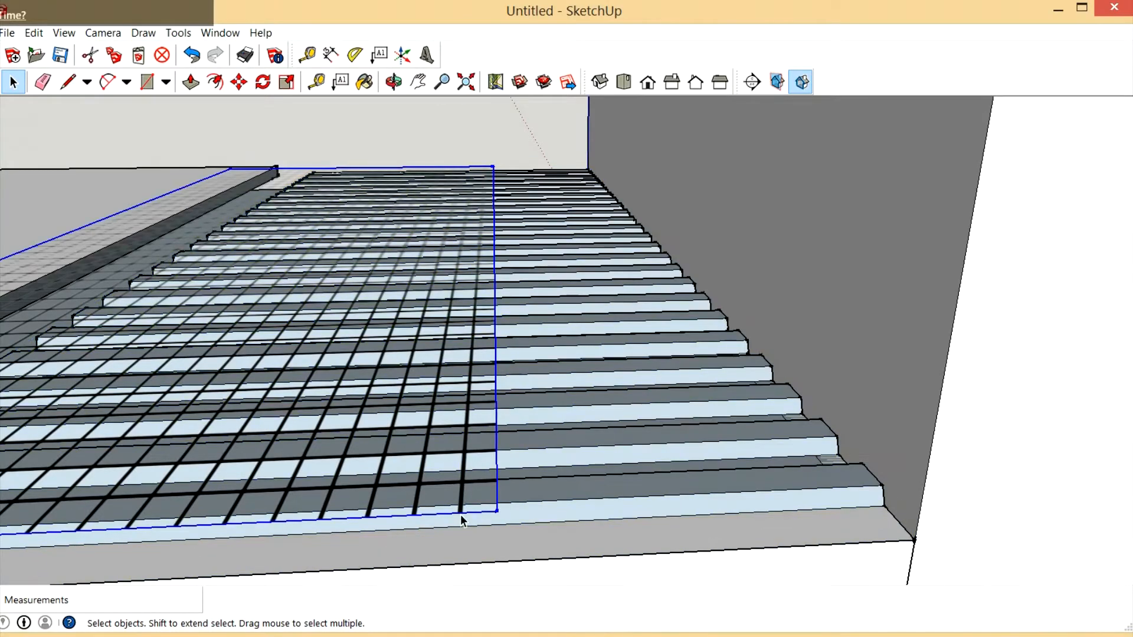
{"action": "left_click", "coordinate": [238, 82]}
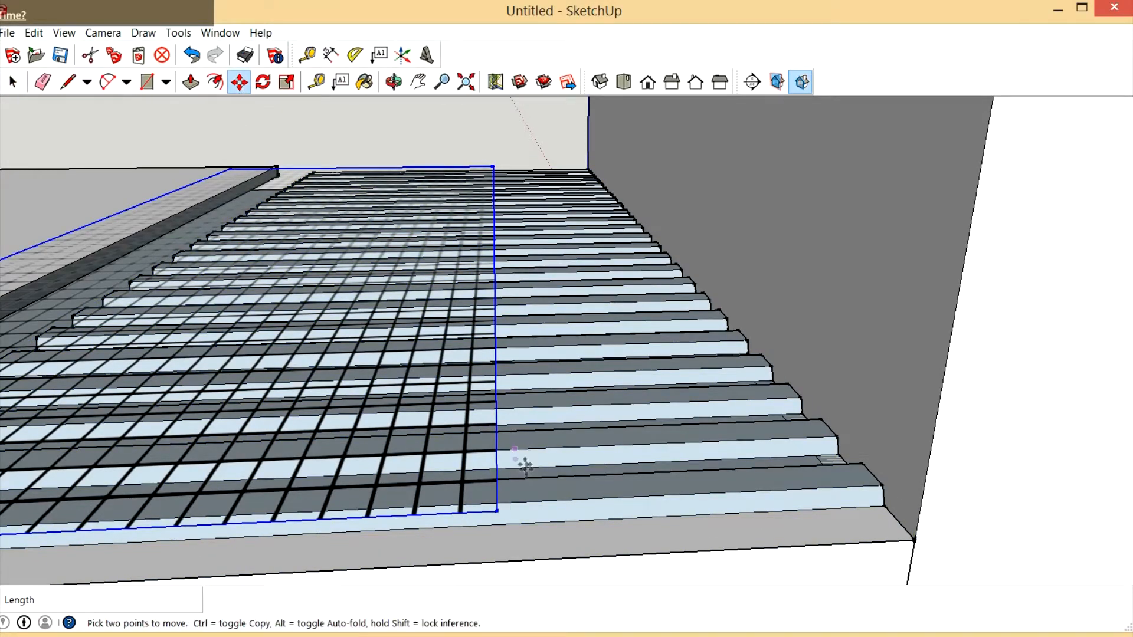
{"action": "left_click", "coordinate": [531, 477]}
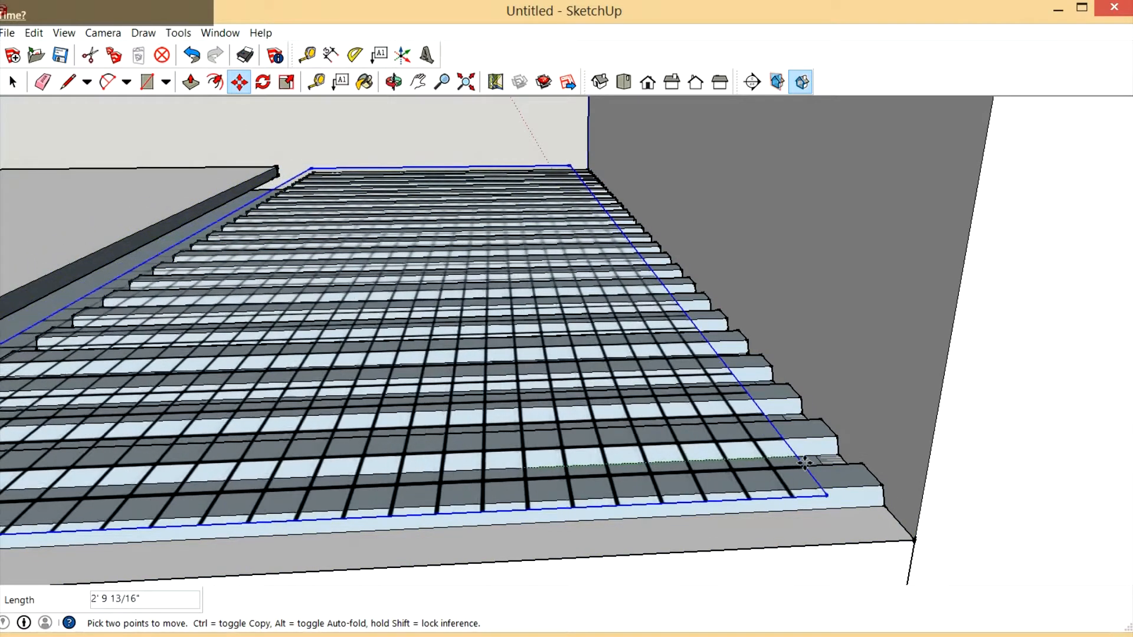
{"action": "left_click", "coordinate": [818, 458]}
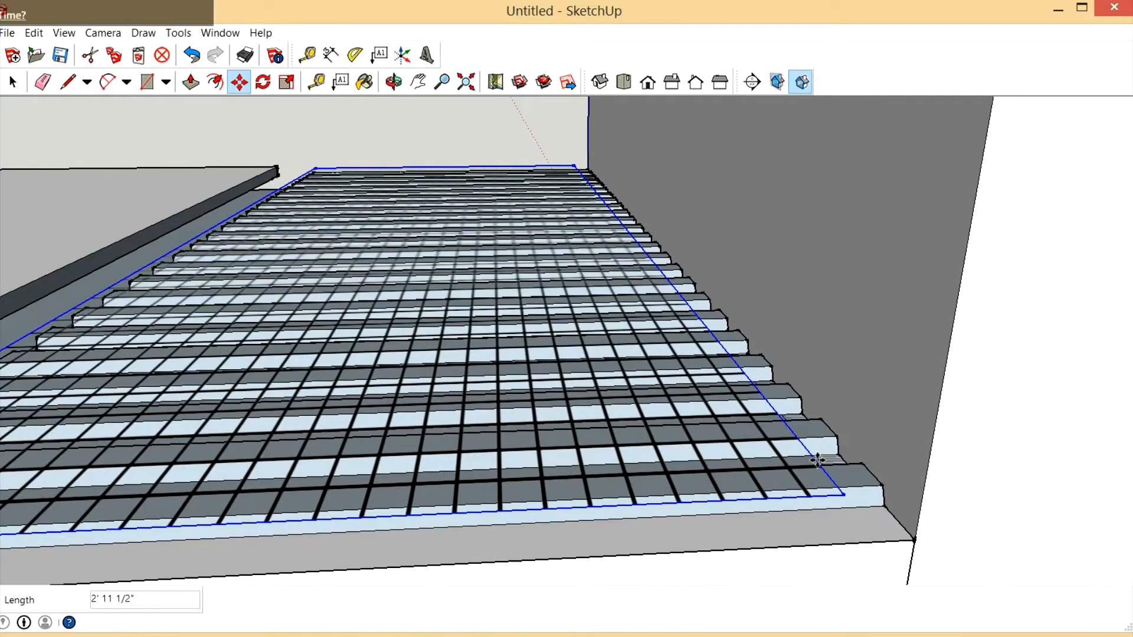
Open the corrugated pan group for editing at its outer front corner
{"action": "left_click", "coordinate": [394, 81]}
{"action": "left_click_drag", "start_coordinate": [564, 360], "coordinate": [701, 480]}
{"action": "left_click_drag", "start_coordinate": [639, 451], "coordinate": [659, 429]}
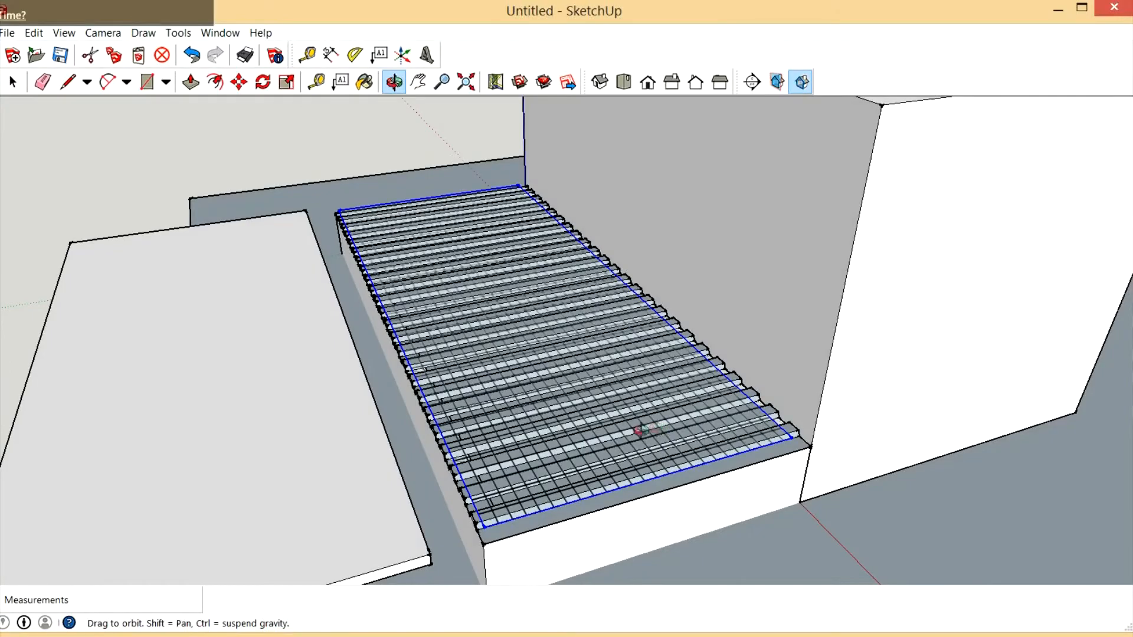
{"action": "scroll", "coordinate": [514, 533], "scroll_direction": "up", "scroll_amount": 3}
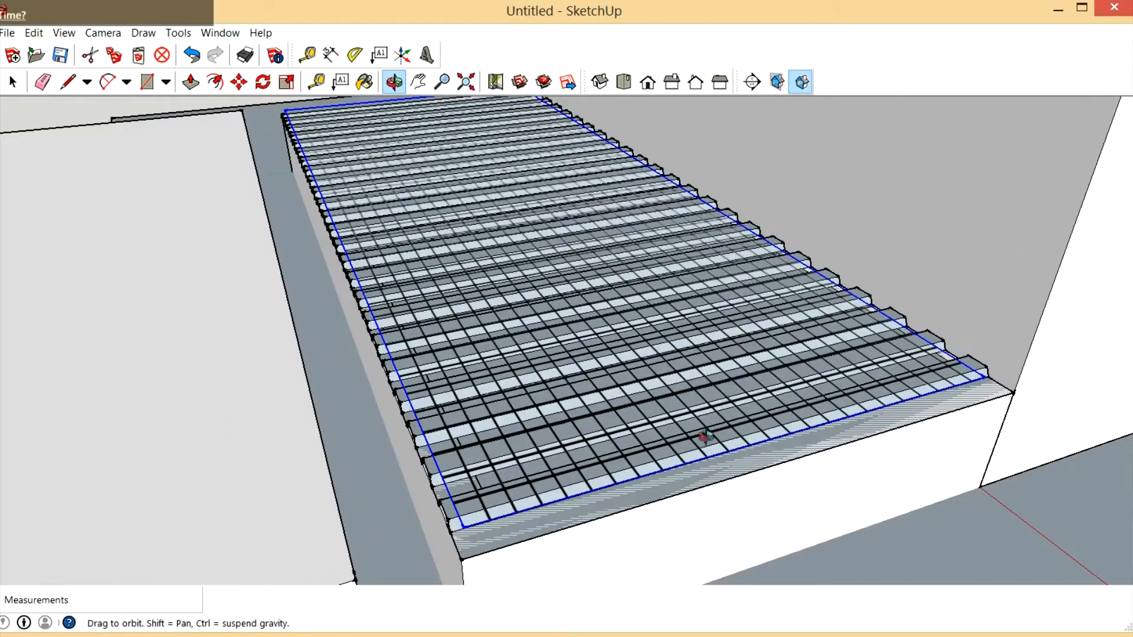
{"action": "scroll", "coordinate": [480, 544], "scroll_direction": "up", "scroll_amount": 2}
{"action": "left_click_drag", "start_coordinate": [481, 543], "coordinate": [469, 505]}
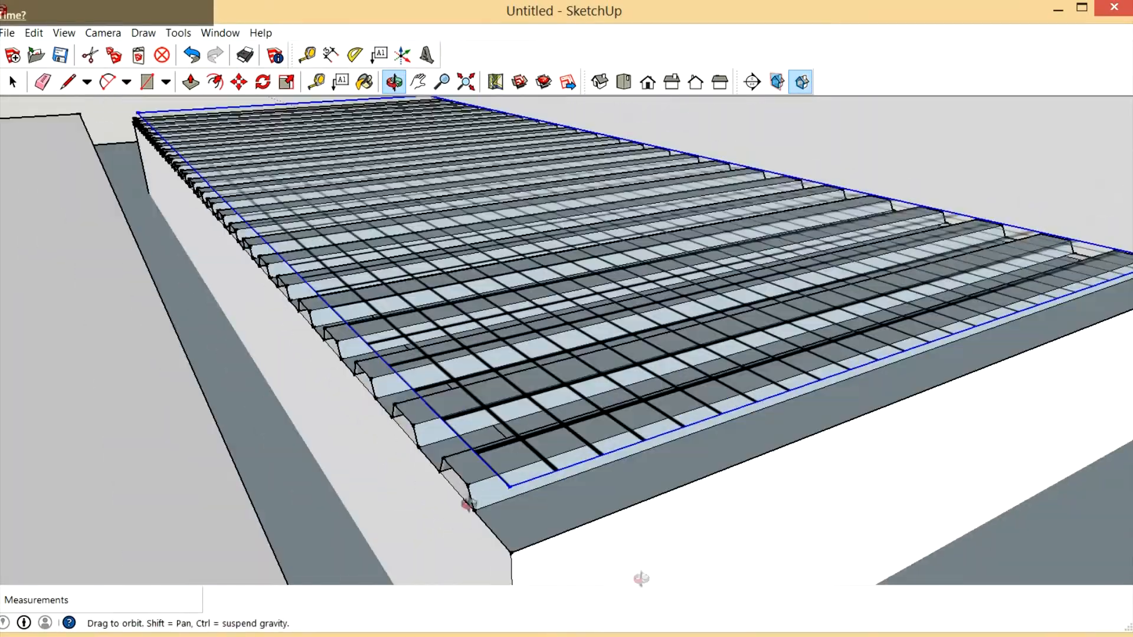
{"action": "left_click", "coordinate": [13, 81]}
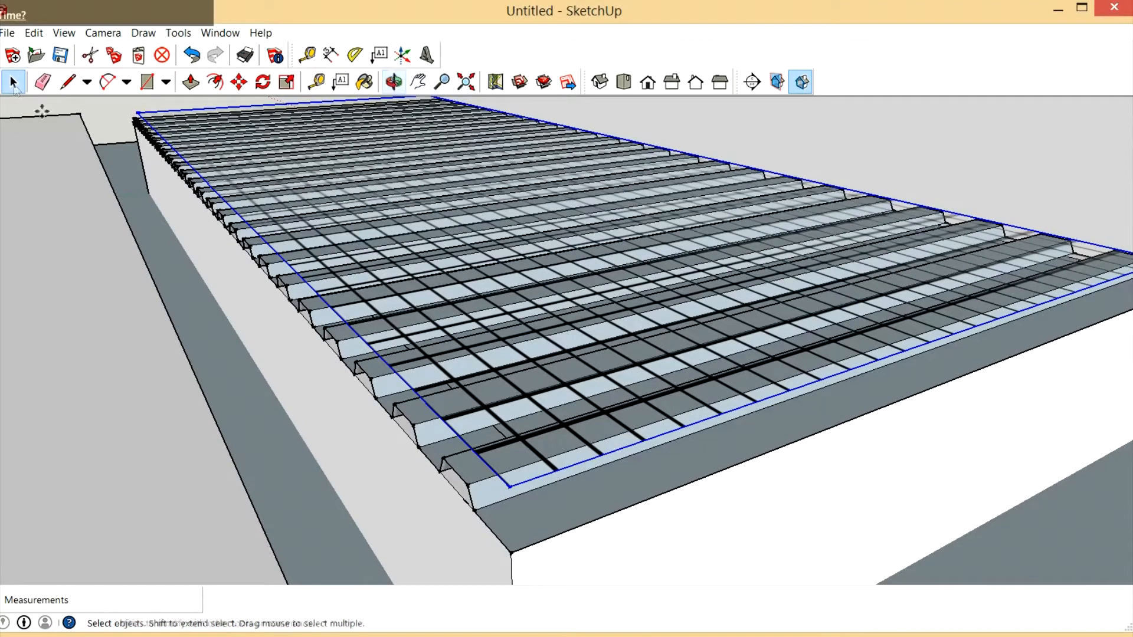
{"action": "left_click", "coordinate": [413, 422]}
{"action": "double_click", "coordinate": [413, 422]}
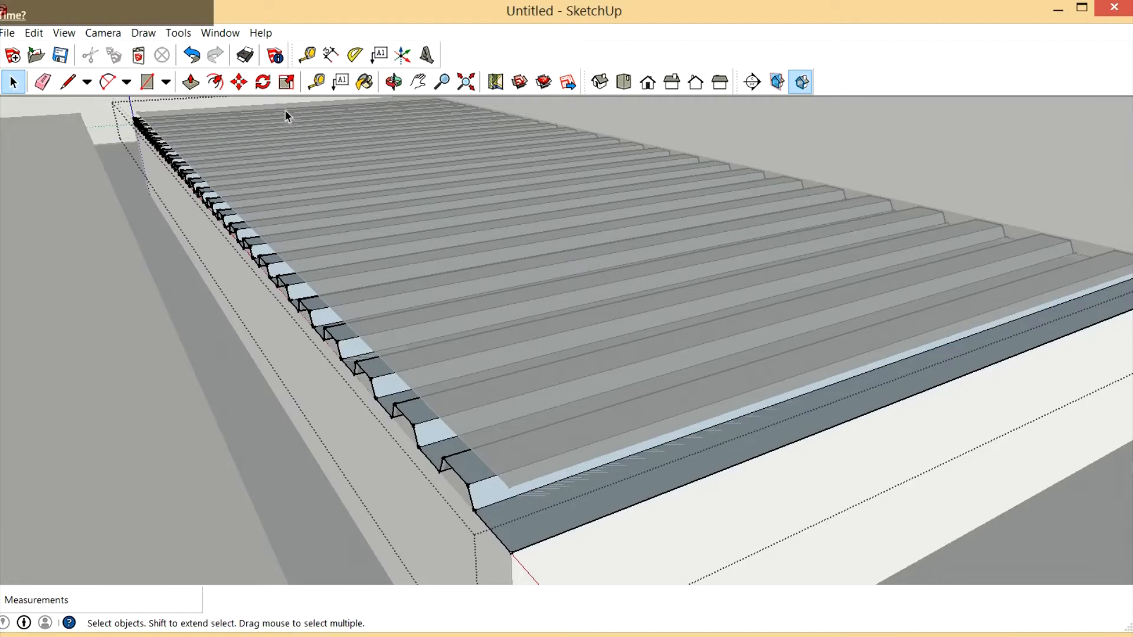
Shorten the corrugated pan by moving its outer end profile edges 2" inward toward the building, and close the group
{"action": "left_click", "coordinate": [393, 82]}
{"action": "left_click_drag", "start_coordinate": [407, 177], "coordinate": [359, 196]}
{"action": "key", "text": "space"}
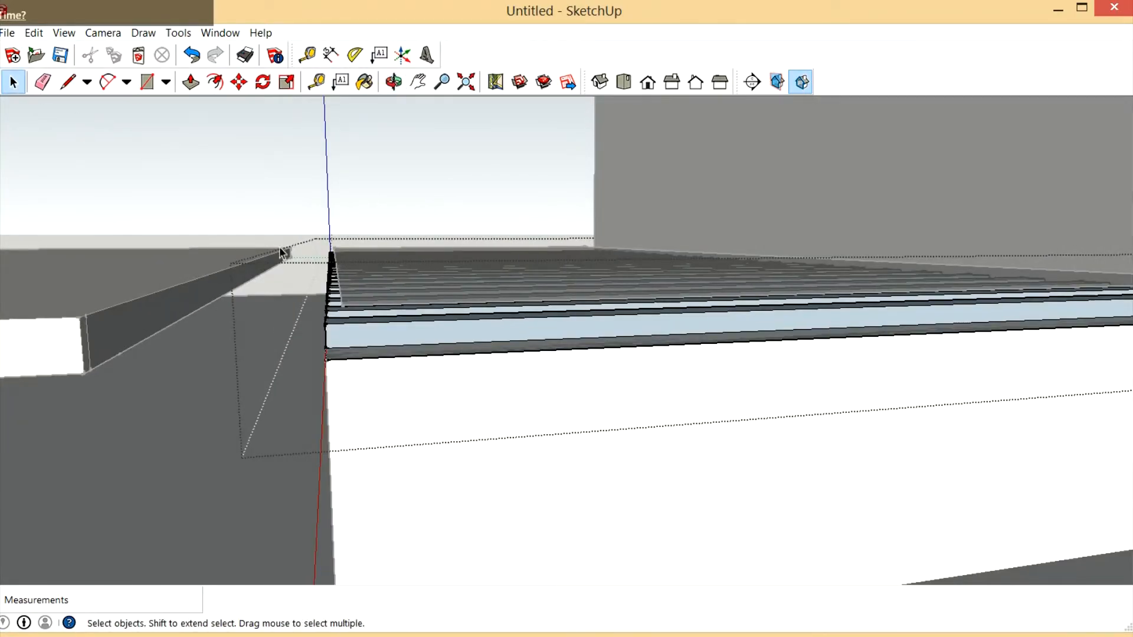
{"action": "left_click_drag", "start_coordinate": [312, 238], "coordinate": [352, 387]}
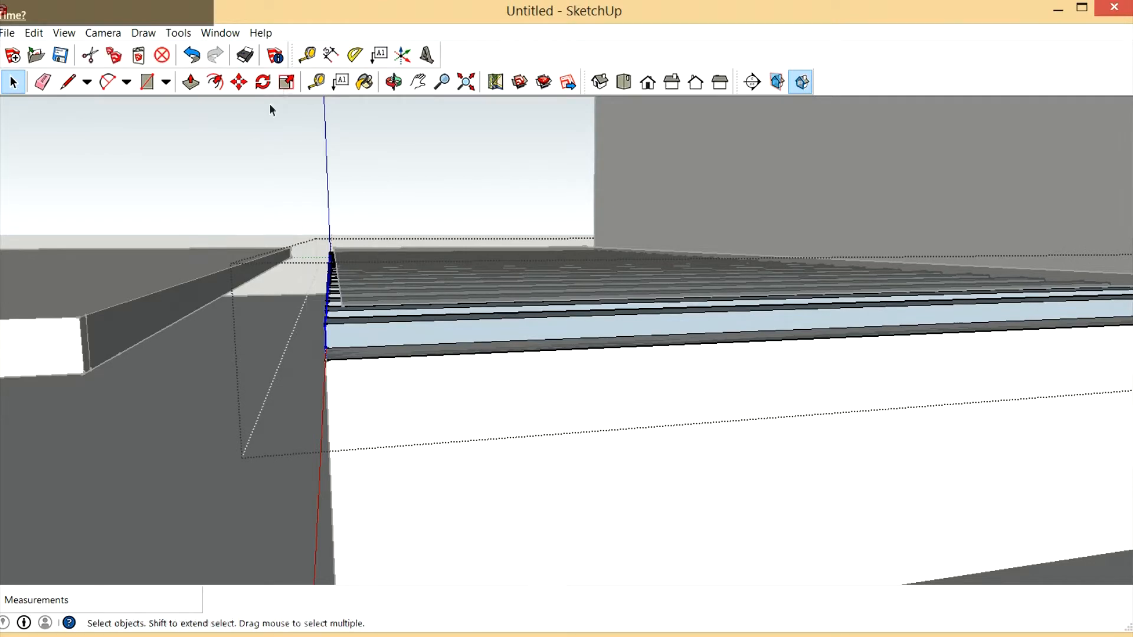
{"action": "left_click", "coordinate": [393, 82]}
{"action": "left_click_drag", "start_coordinate": [403, 101], "coordinate": [298, 224]}
{"action": "left_click", "coordinate": [238, 82]}
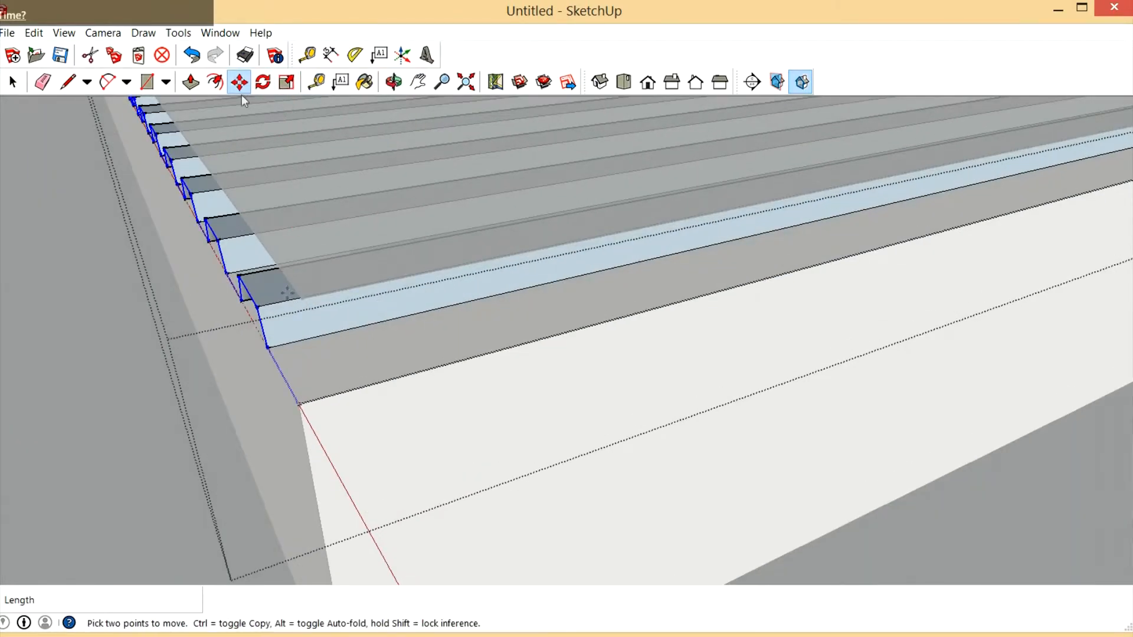
{"action": "left_click", "coordinate": [280, 357]}
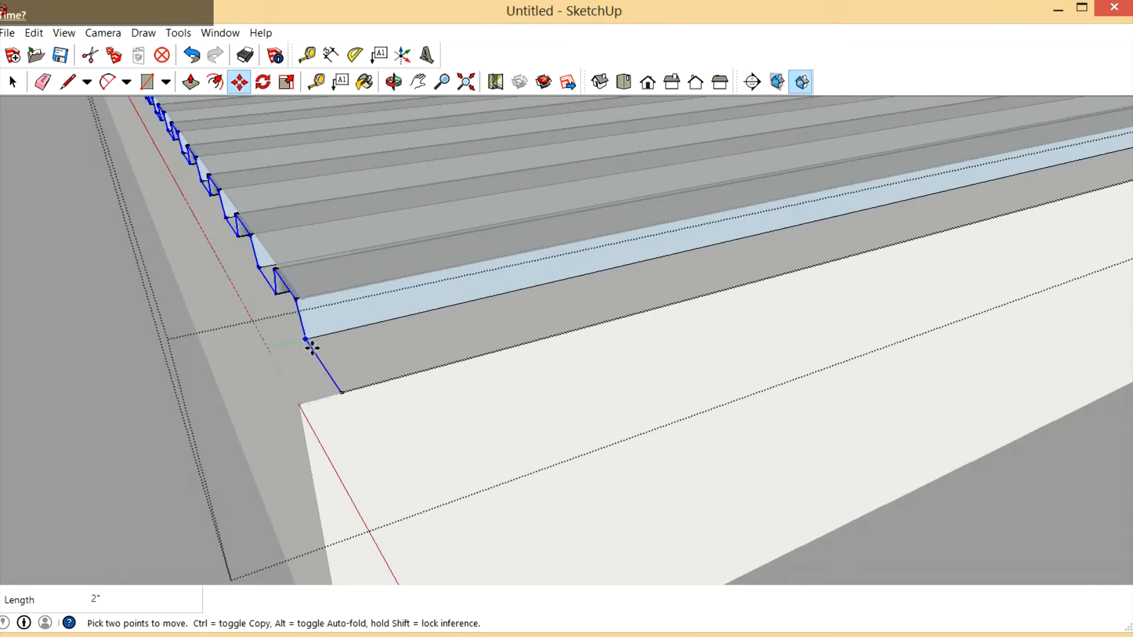
{"action": "left_click", "coordinate": [318, 344]}
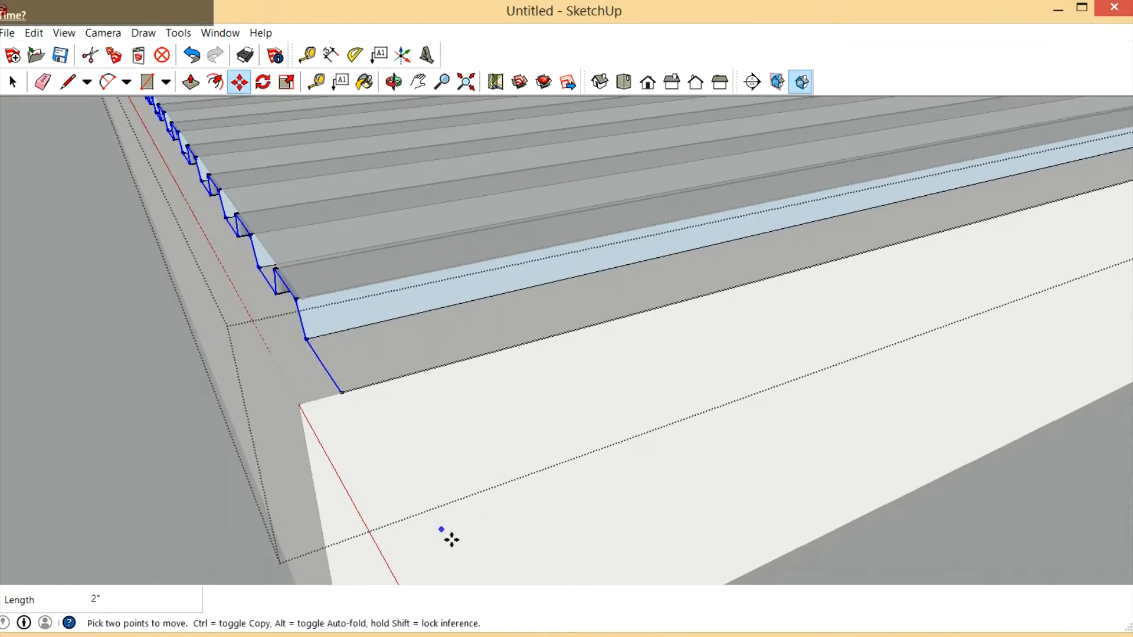
{"action": "scroll", "coordinate": [448, 537], "scroll_direction": "down", "scroll_amount": 5}
{"action": "scroll", "coordinate": [410, 518], "scroll_direction": "down", "scroll_amount": 2}
{"action": "scroll", "coordinate": [406, 518], "scroll_direction": "up", "scroll_amount": 2}
{"action": "scroll", "coordinate": [410, 519], "scroll_direction": "down", "scroll_amount": 3}
{"action": "scroll", "coordinate": [434, 503], "scroll_direction": "down", "scroll_amount": 1}
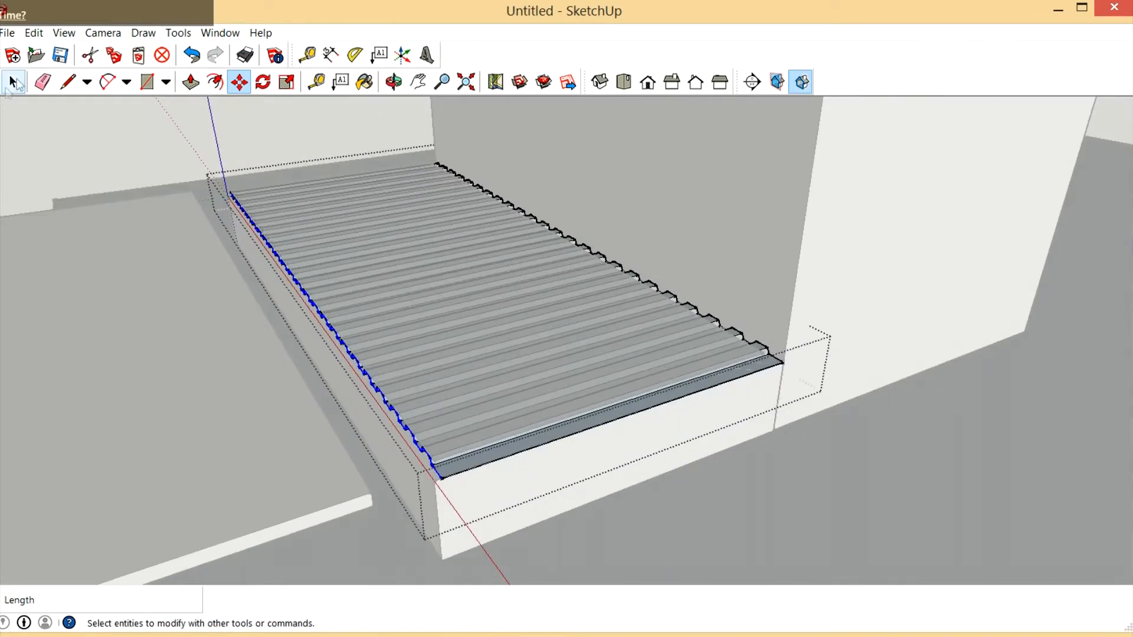
{"action": "left_click", "coordinate": [13, 81]}
{"action": "scroll", "coordinate": [448, 408], "scroll_direction": "down", "scroll_amount": 3}
{"action": "scroll", "coordinate": [473, 411], "scroll_direction": "up", "scroll_amount": 3}
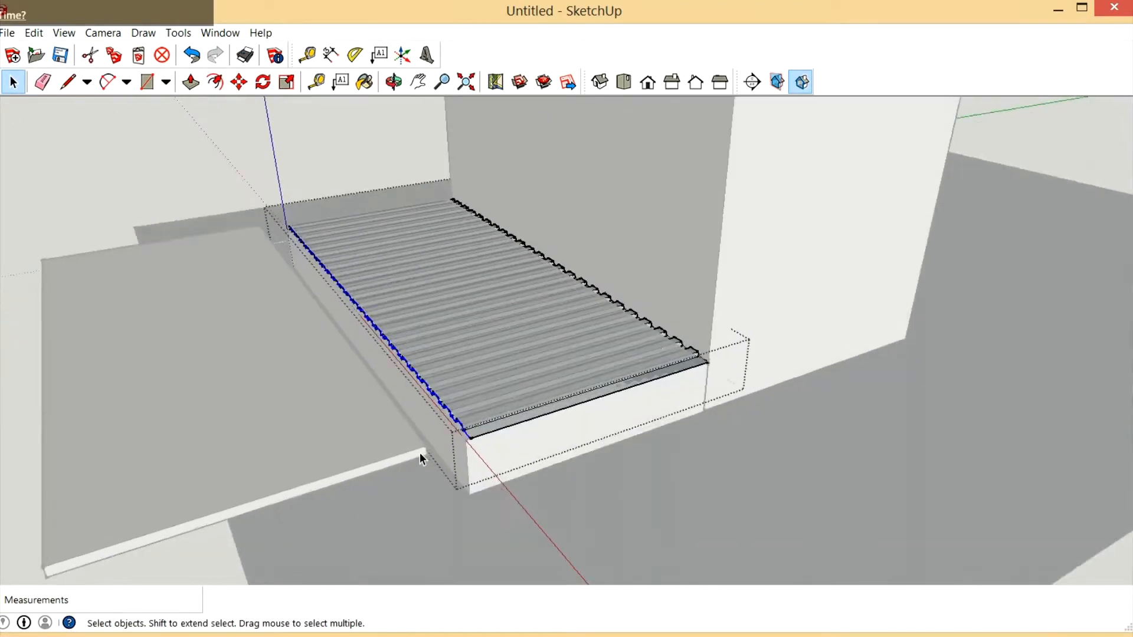
{"action": "left_click", "coordinate": [178, 167]}
Move the concrete slab over the pan and mesh onto the deck base, with its inner edge against the building wall
{"action": "scroll", "coordinate": [444, 415], "scroll_direction": "up", "scroll_amount": 2}
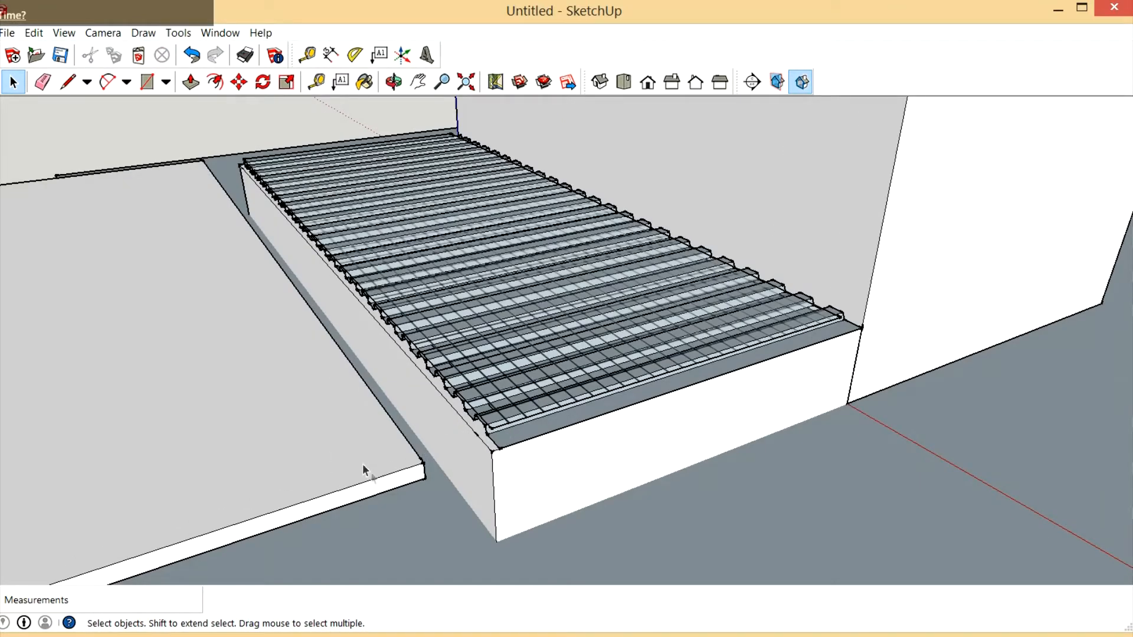
{"action": "left_click", "coordinate": [399, 469]}
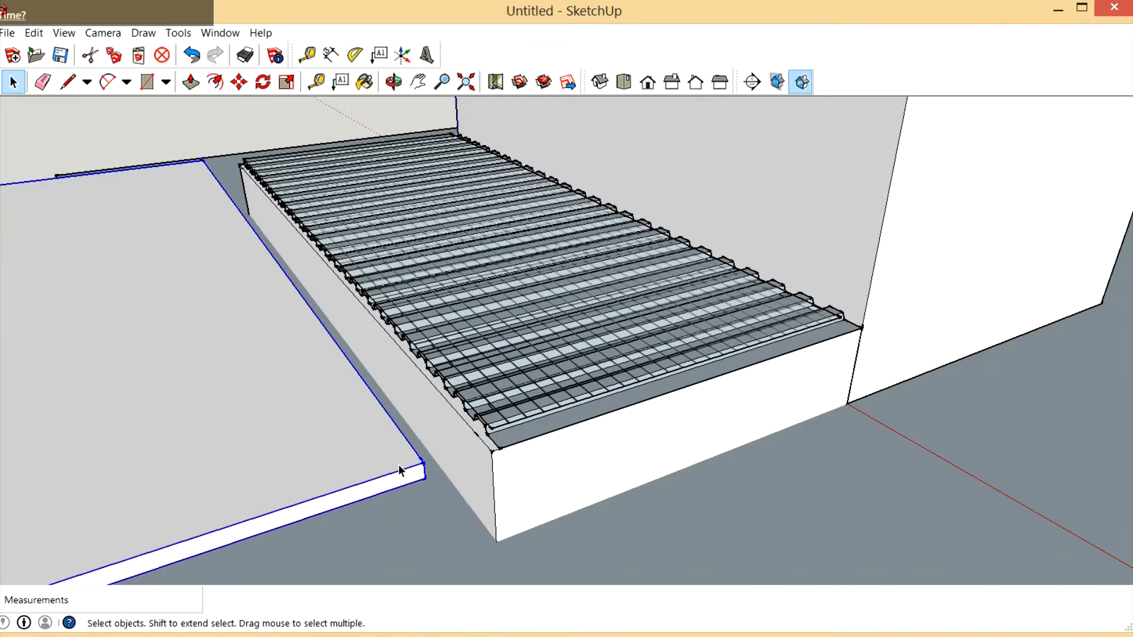
{"action": "left_click", "coordinate": [239, 82]}
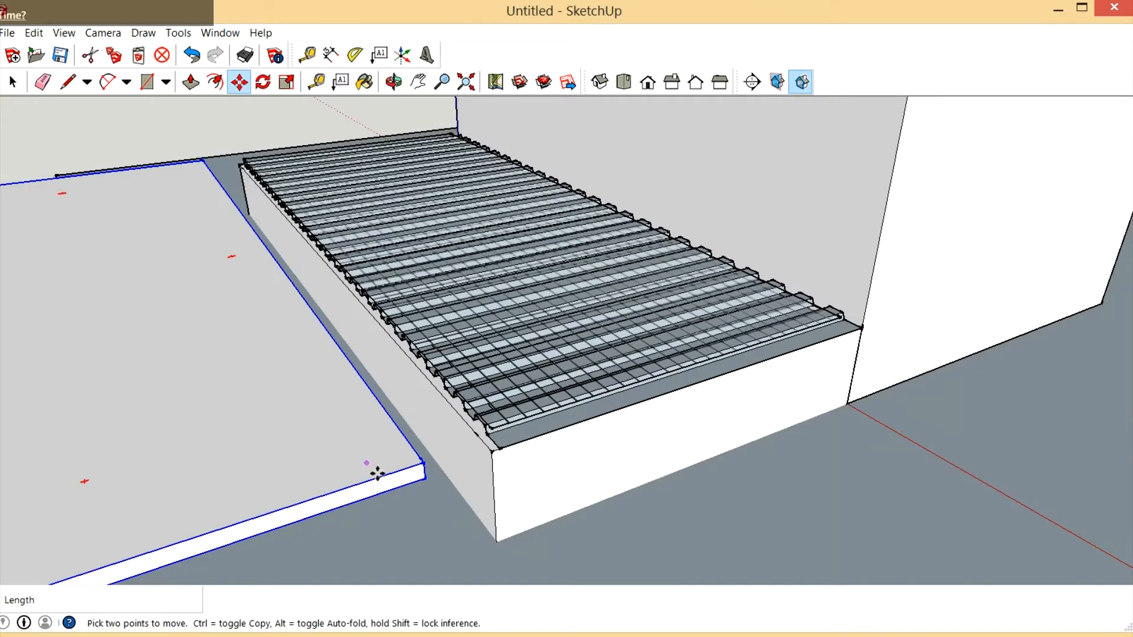
{"action": "left_click", "coordinate": [432, 475]}
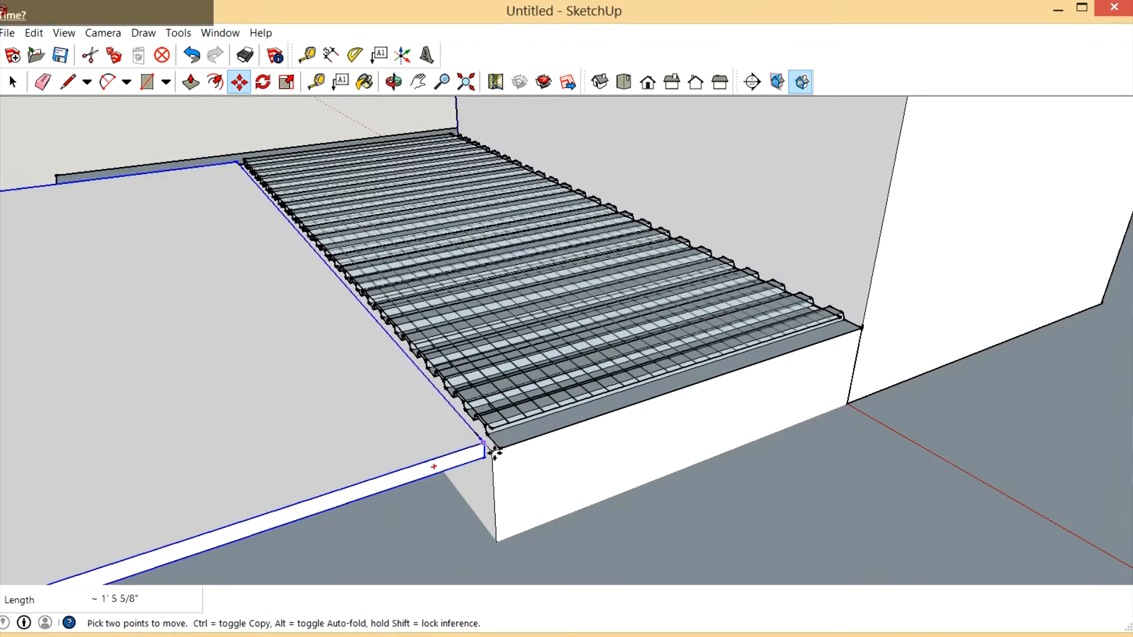
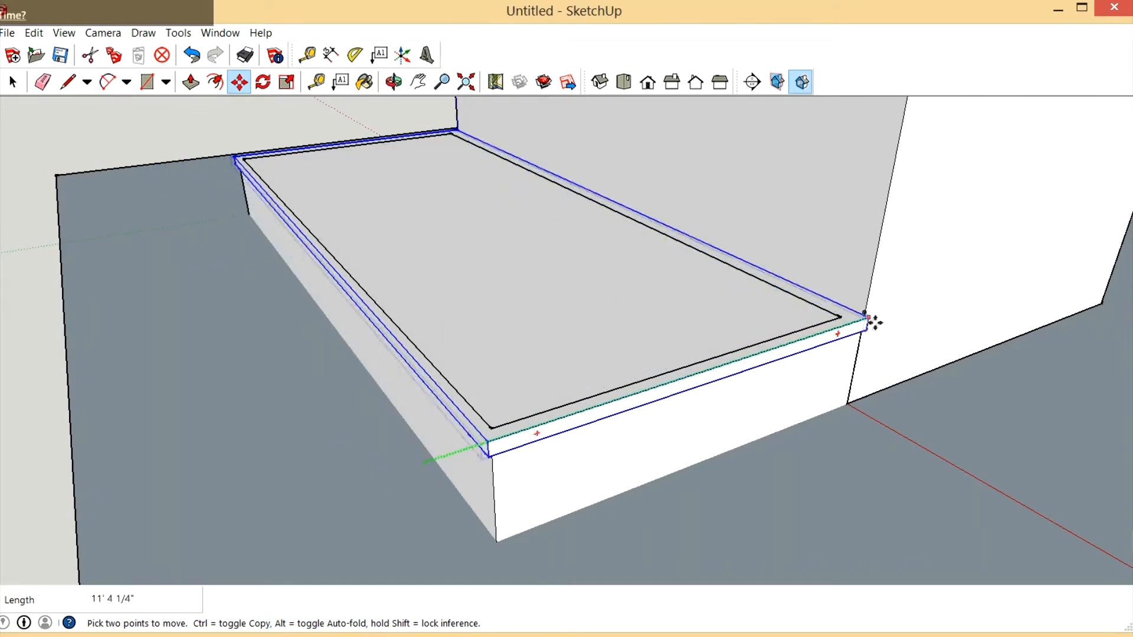
{"action": "left_click", "coordinate": [868, 317]}
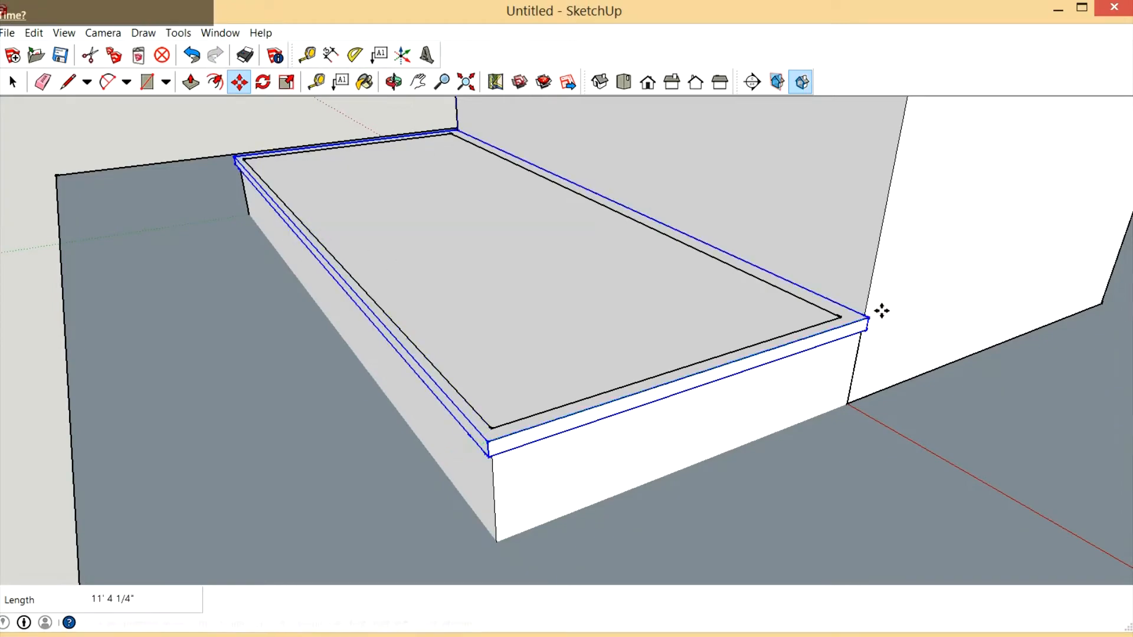
{"action": "scroll", "coordinate": [680, 387], "scroll_direction": "up", "scroll_amount": 3}
{"action": "left_click", "coordinate": [13, 82]}
{"action": "left_click", "coordinate": [105, 368]}
Move the wire mesh 1/2" straight down into the slab, using the slab's front corner edge as reference
{"action": "scroll", "coordinate": [401, 504], "scroll_direction": "up", "scroll_amount": 4}
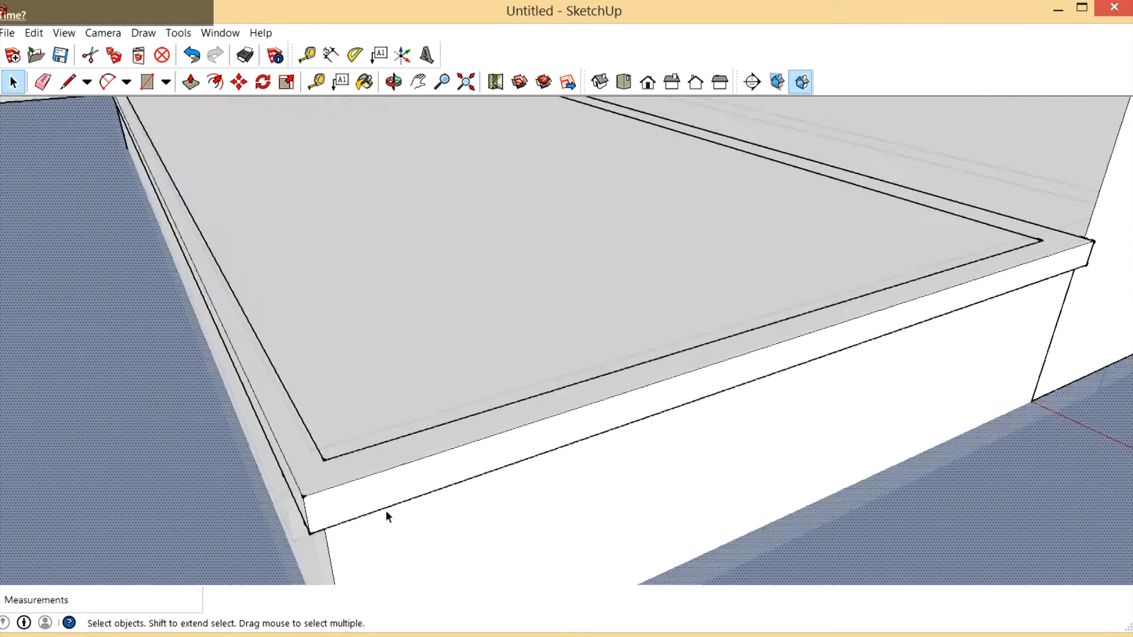
{"action": "left_click", "coordinate": [394, 82]}
{"action": "left_click_drag", "start_coordinate": [380, 411], "coordinate": [366, 375]}
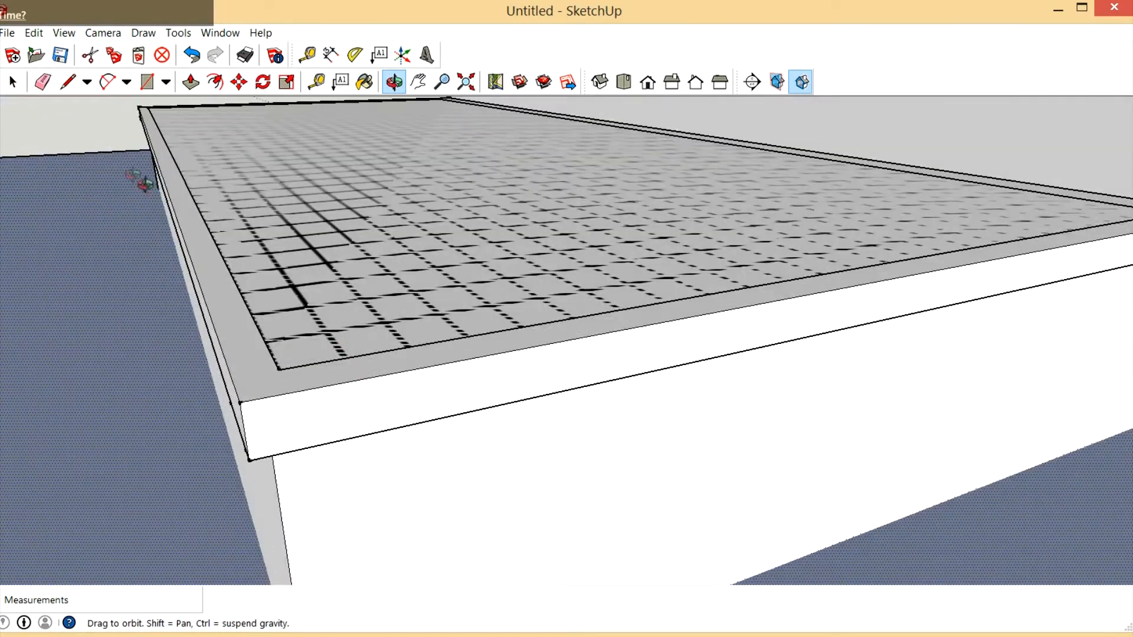
{"action": "left_click", "coordinate": [13, 82]}
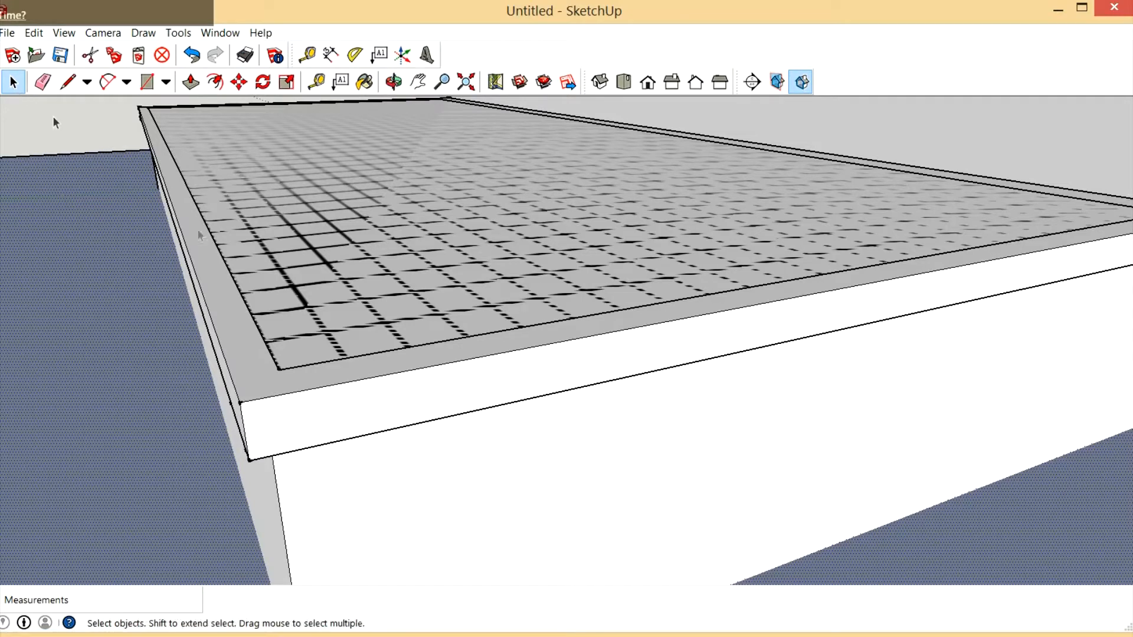
{"action": "left_click", "coordinate": [282, 374]}
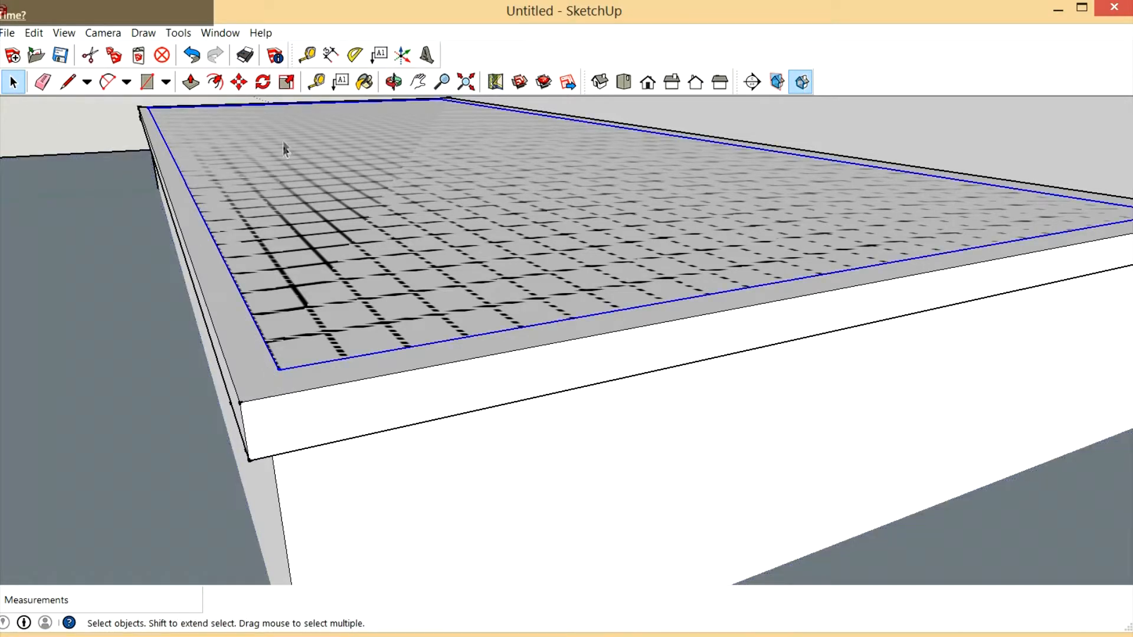
{"action": "left_click", "coordinate": [239, 82]}
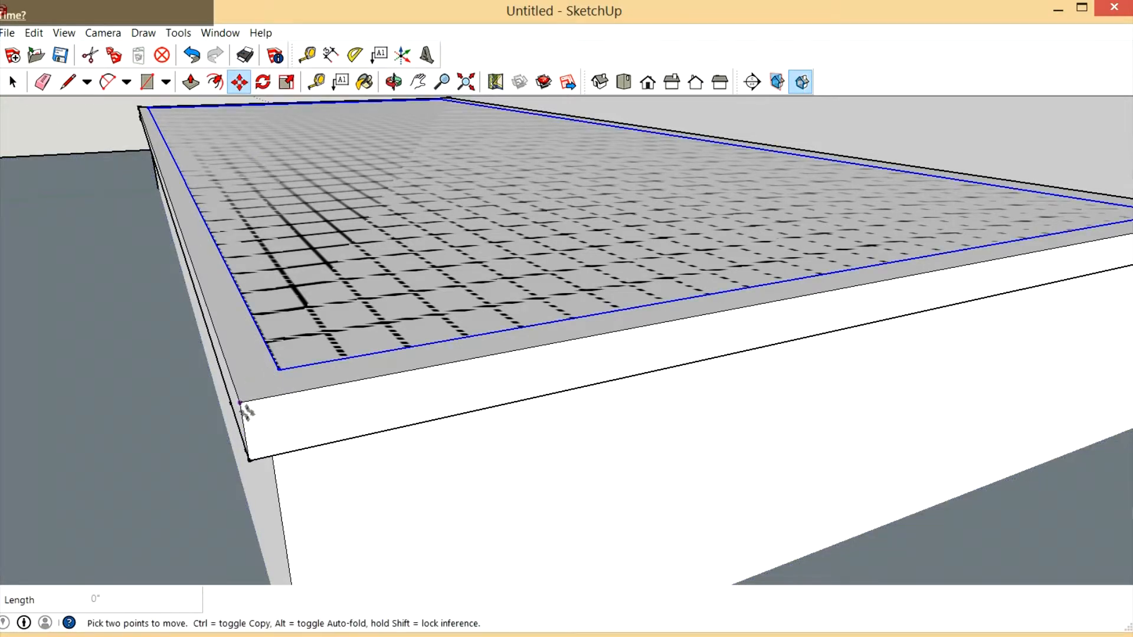
{"action": "left_click", "coordinate": [242, 406]}
{"action": "type", "text": "1"}
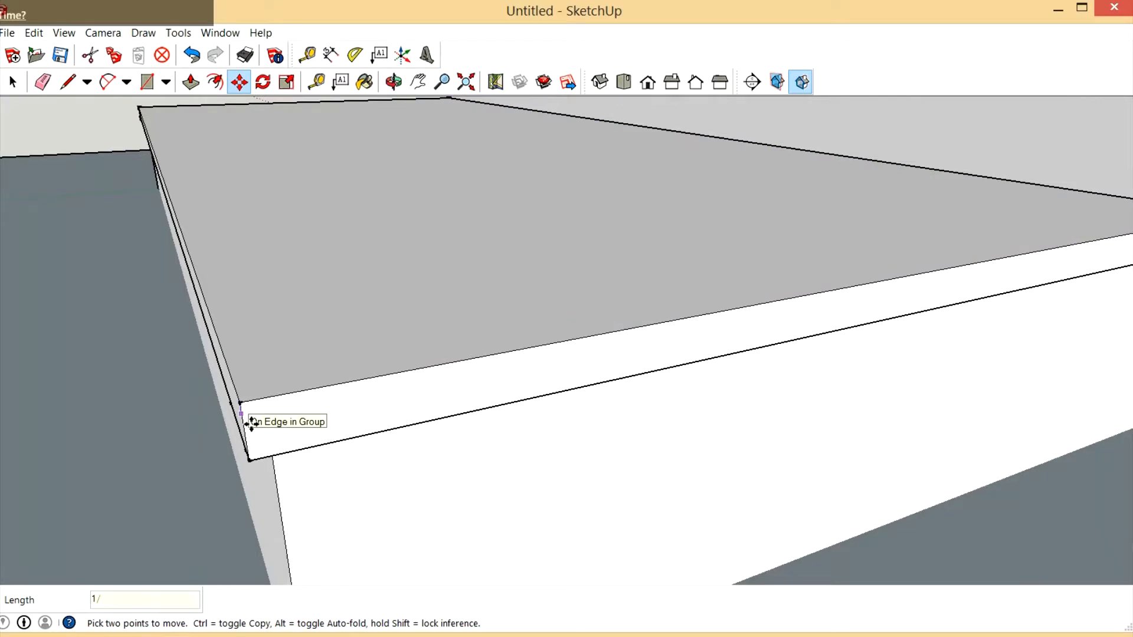
{"action": "type", "text": "/2"}
{"action": "key", "text": "Return"}
Examine the slab on its base from several angles, including its front edge and the joint with the building wall
{"action": "scroll", "coordinate": [348, 485], "scroll_direction": "down", "scroll_amount": 3}
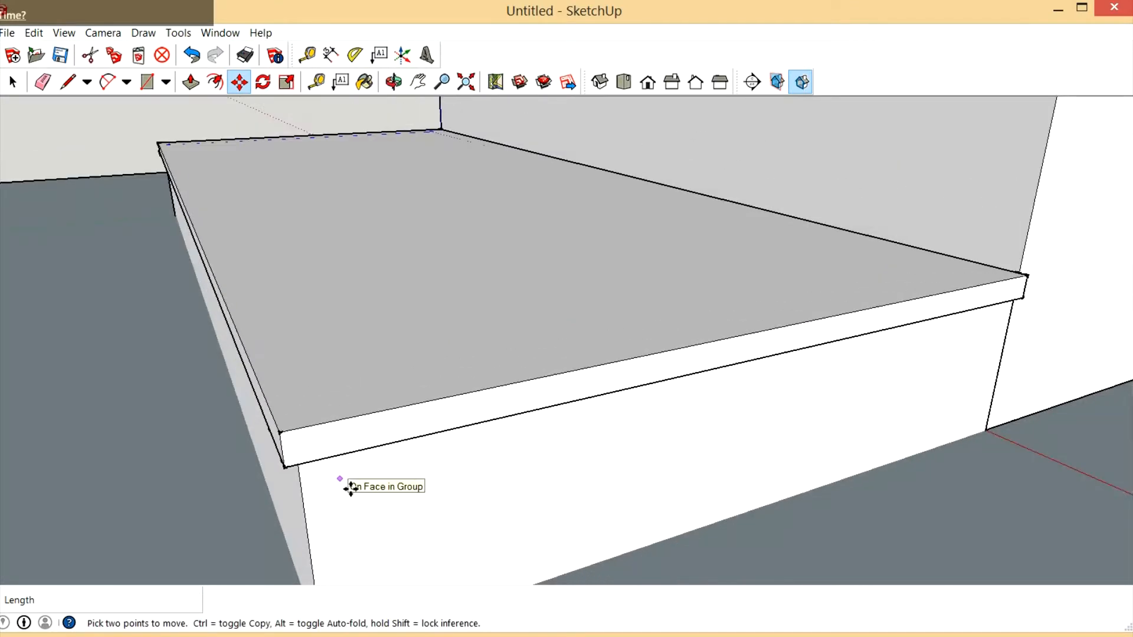
{"action": "left_click", "coordinate": [401, 88]}
{"action": "left_click_drag", "start_coordinate": [443, 147], "coordinate": [486, 413]}
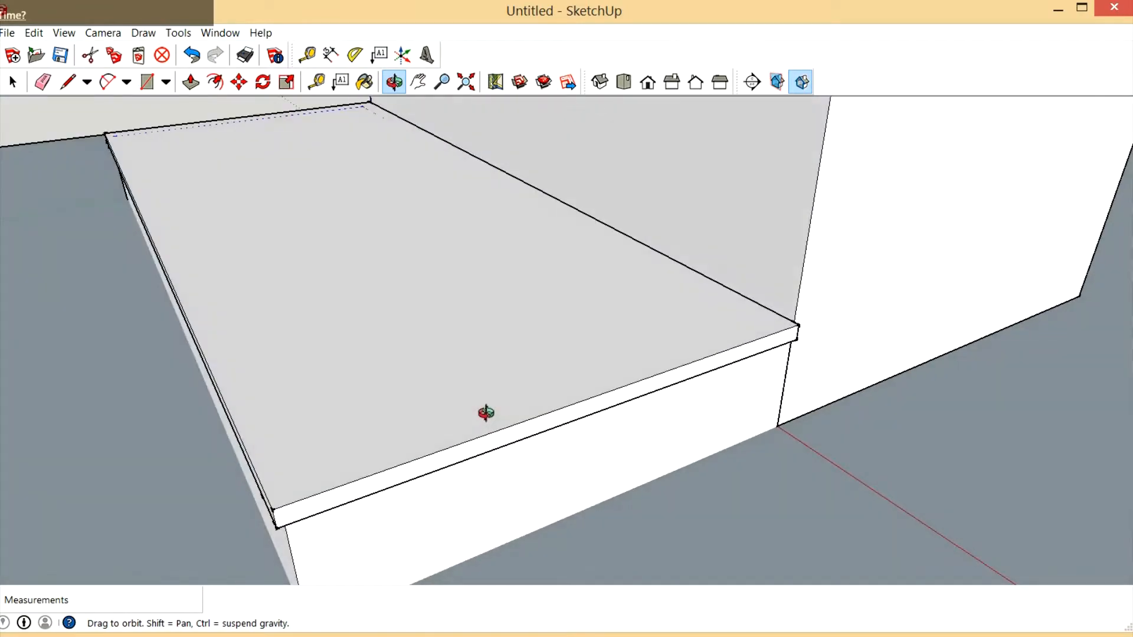
{"action": "left_click_drag", "start_coordinate": [610, 351], "coordinate": [505, 427]}
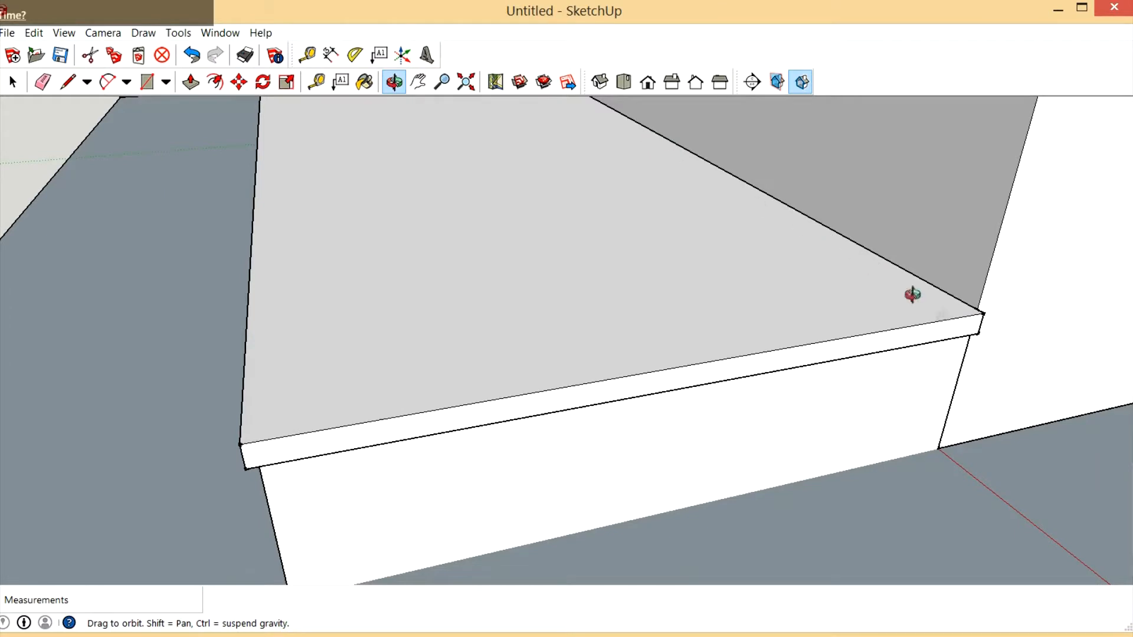
{"action": "left_click_drag", "start_coordinate": [912, 294], "coordinate": [1004, 401]}
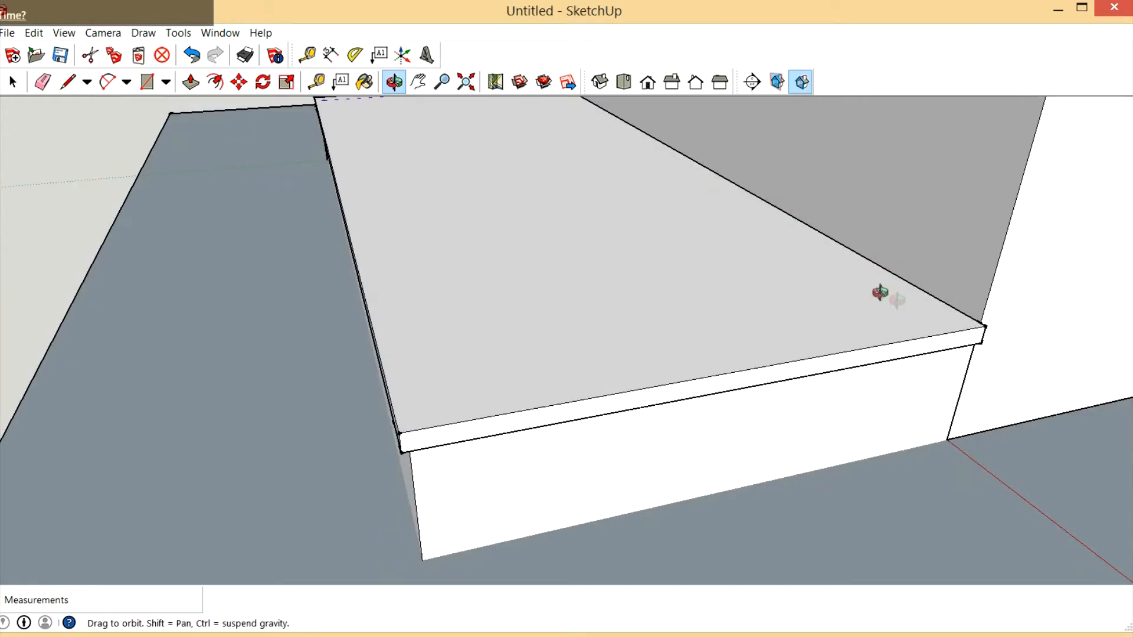
{"action": "left_click_drag", "start_coordinate": [629, 353], "coordinate": [651, 373]}
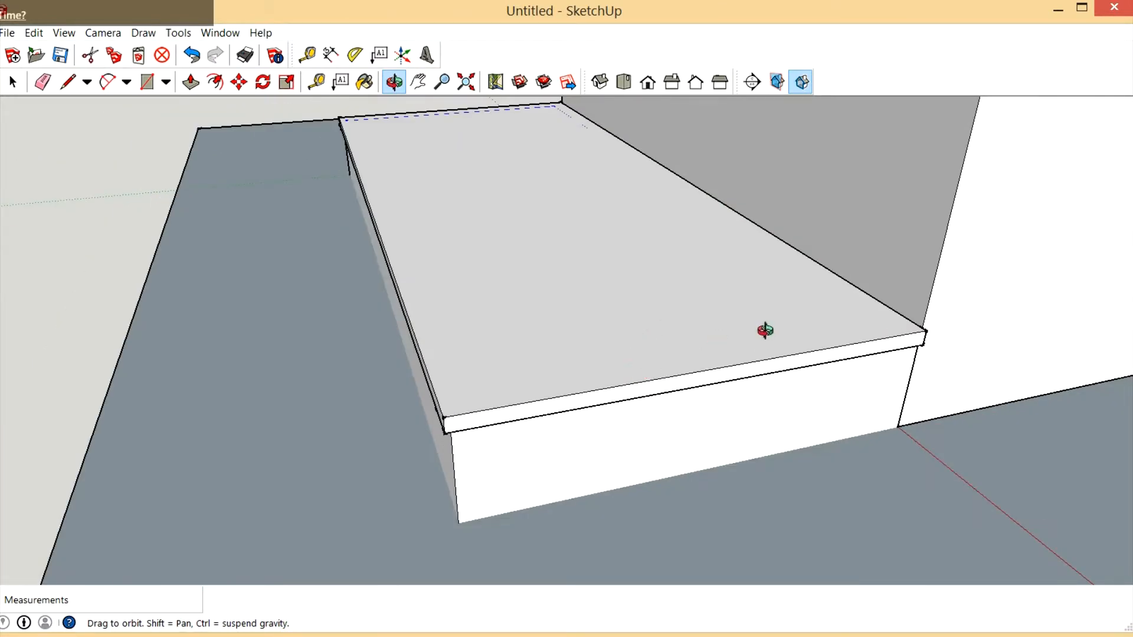
{"action": "scroll", "coordinate": [902, 377], "scroll_direction": "up", "scroll_amount": 2}
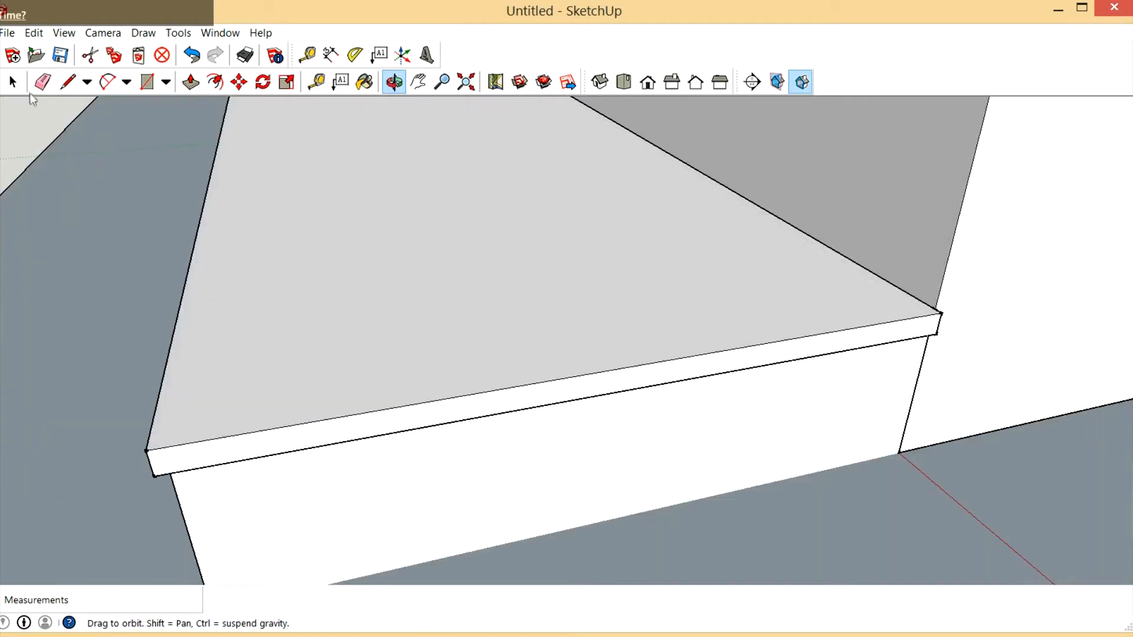
{"action": "left_click", "coordinate": [13, 82]}
{"action": "scroll", "coordinate": [713, 476], "scroll_direction": "down", "scroll_amount": 3}
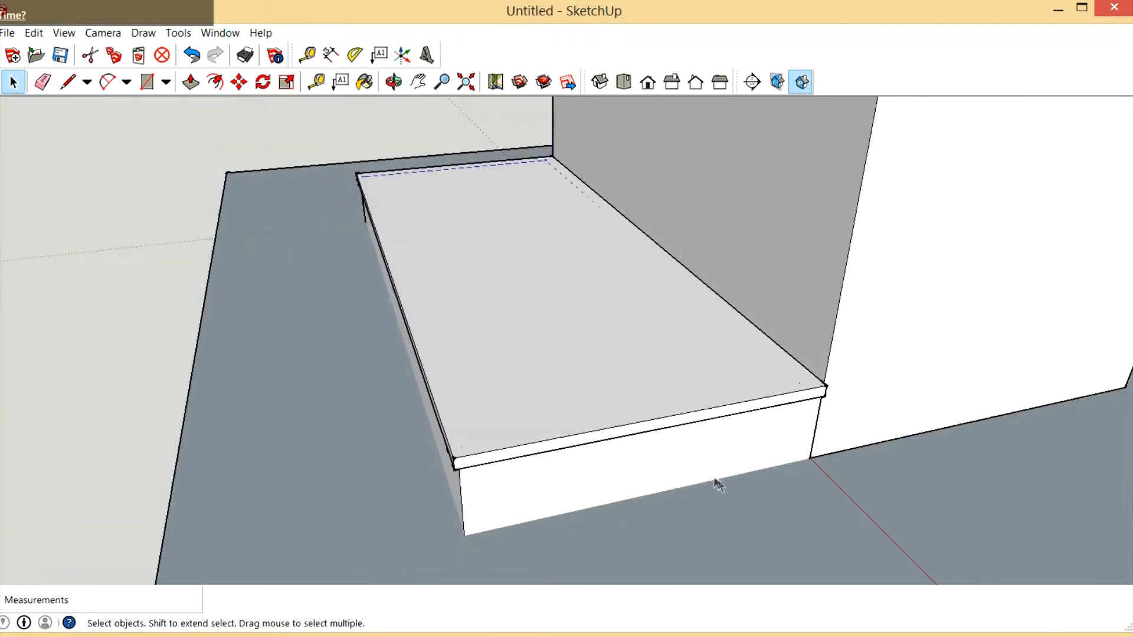
Open the slab group and raise its inner top edge along the building wall by 3/4"
{"action": "scroll", "coordinate": [594, 381], "scroll_direction": "down", "scroll_amount": 2}
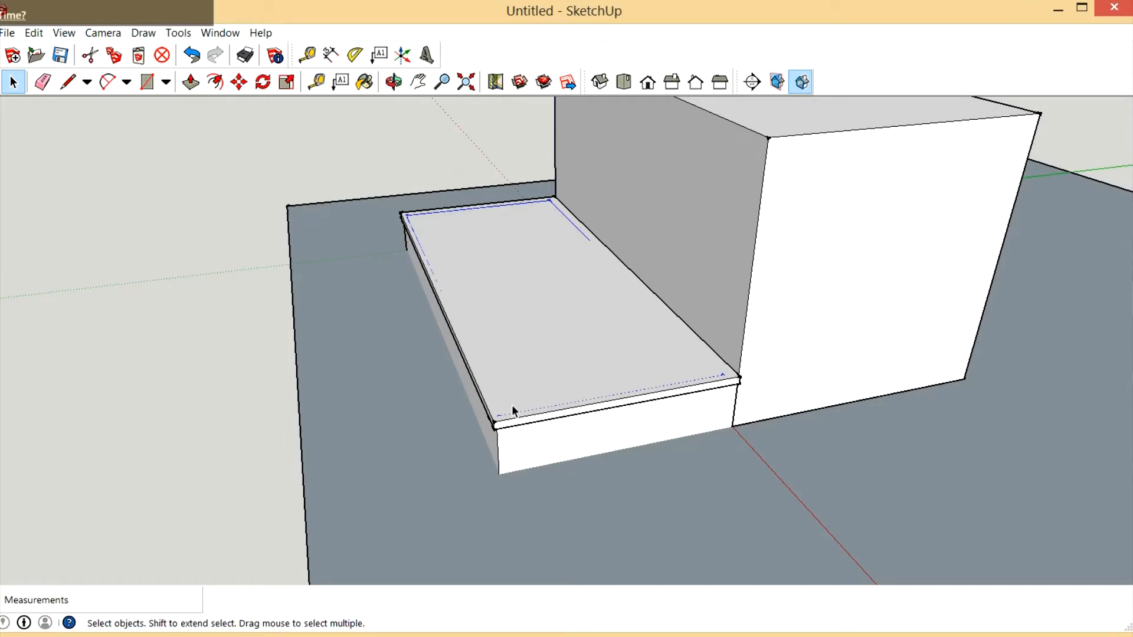
{"action": "scroll", "coordinate": [696, 366], "scroll_direction": "up", "scroll_amount": 3}
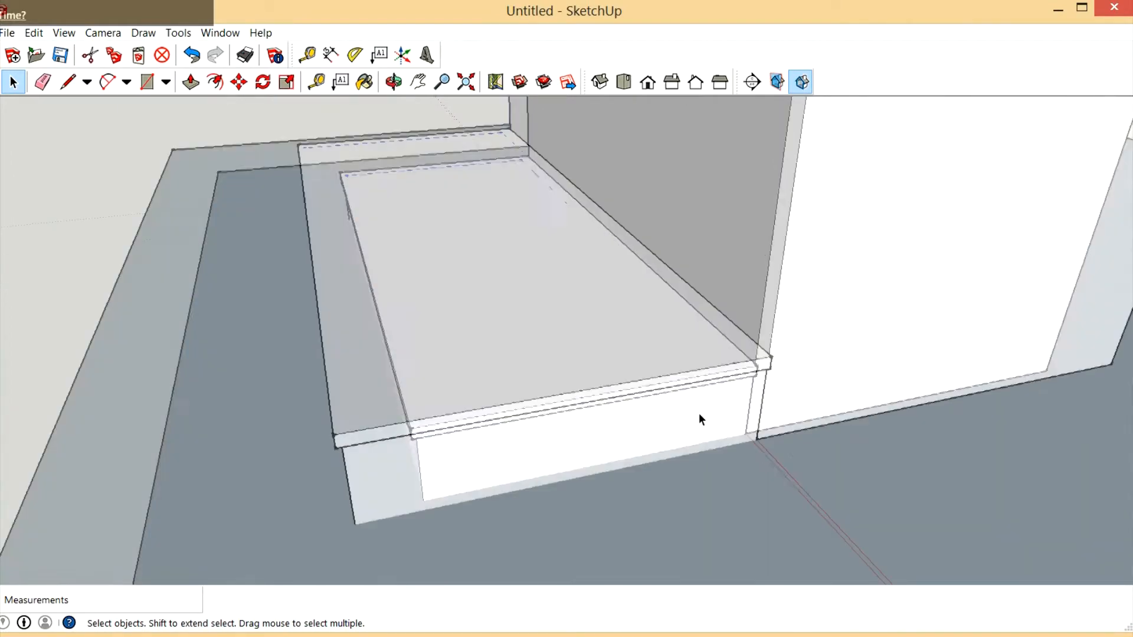
{"action": "double_click", "coordinate": [712, 363]}
{"action": "scroll", "coordinate": [781, 350], "scroll_direction": "up", "scroll_amount": 4}
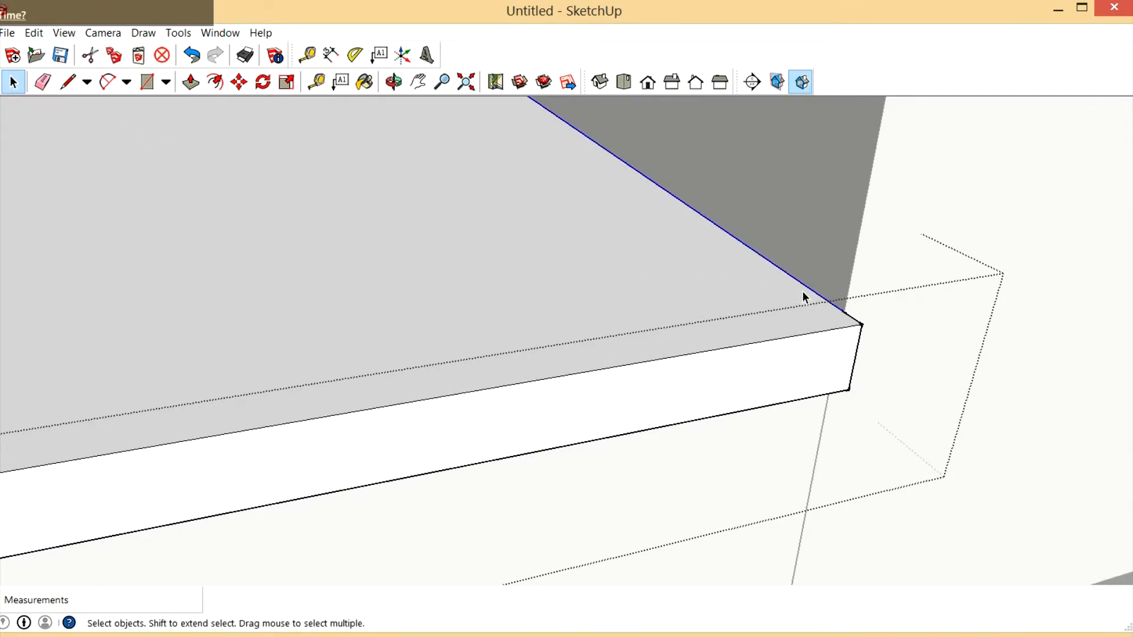
{"action": "scroll", "coordinate": [807, 295], "scroll_direction": "up", "scroll_amount": 2}
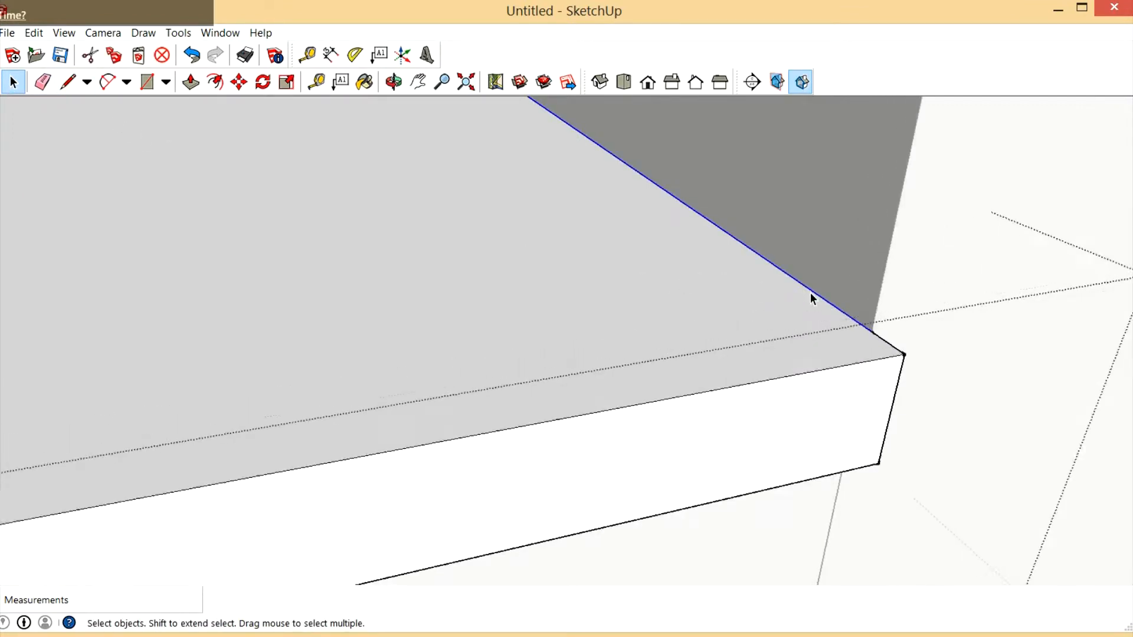
{"action": "left_click", "coordinate": [238, 83]}
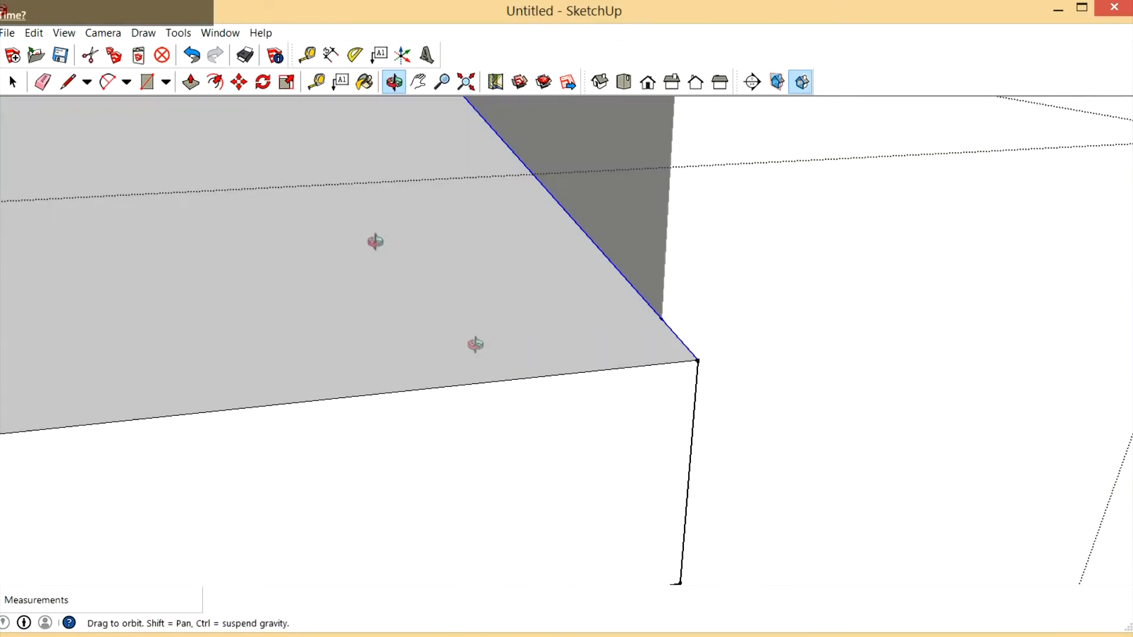
{"action": "left_click", "coordinate": [239, 83]}
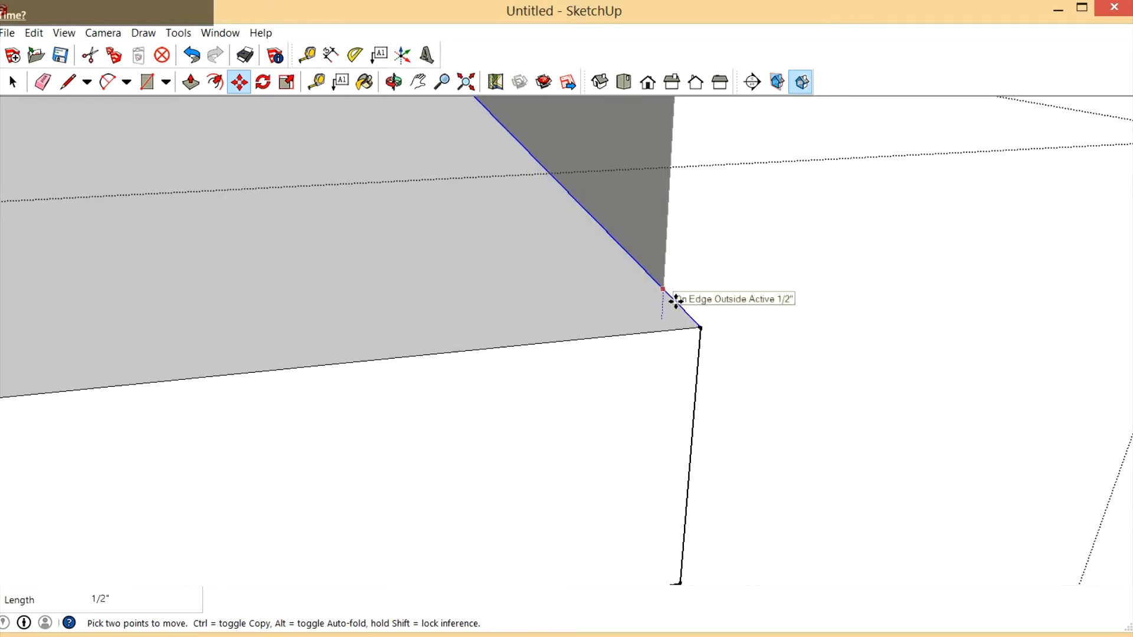
{"action": "key", "text": "Return"}
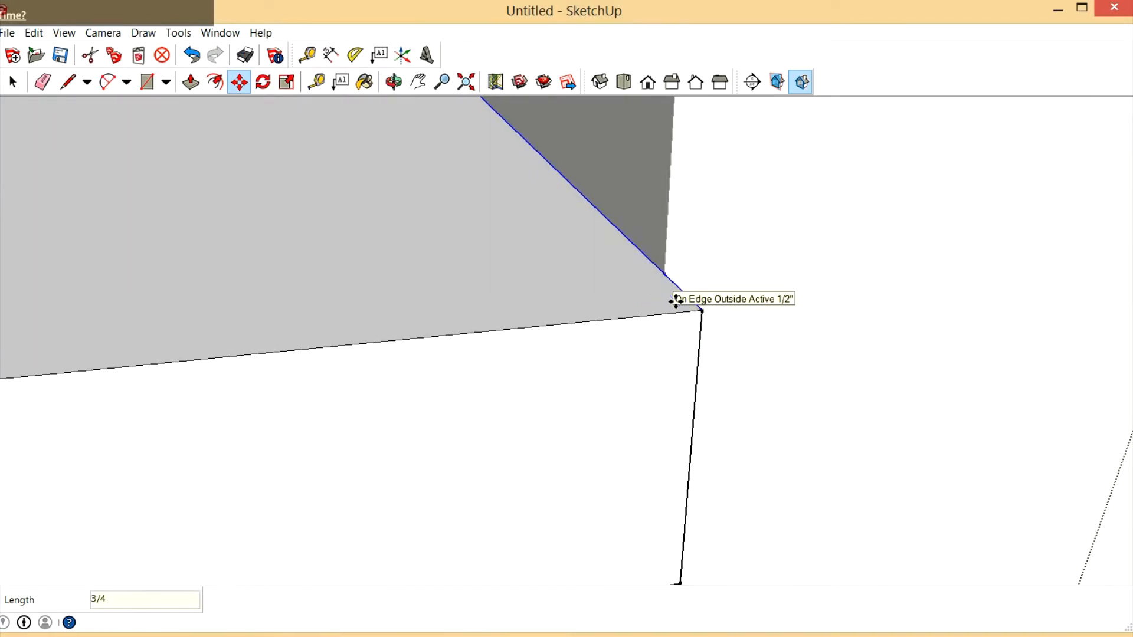
{"action": "scroll", "coordinate": [790, 303], "scroll_direction": "down", "scroll_amount": 6}
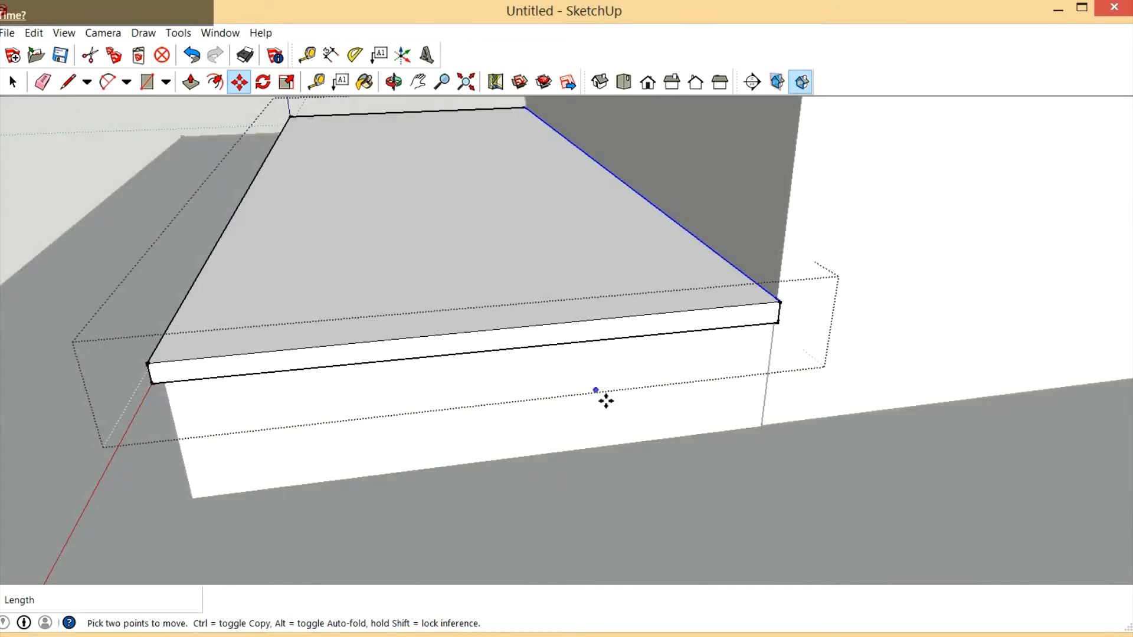
{"action": "key", "text": "space"}
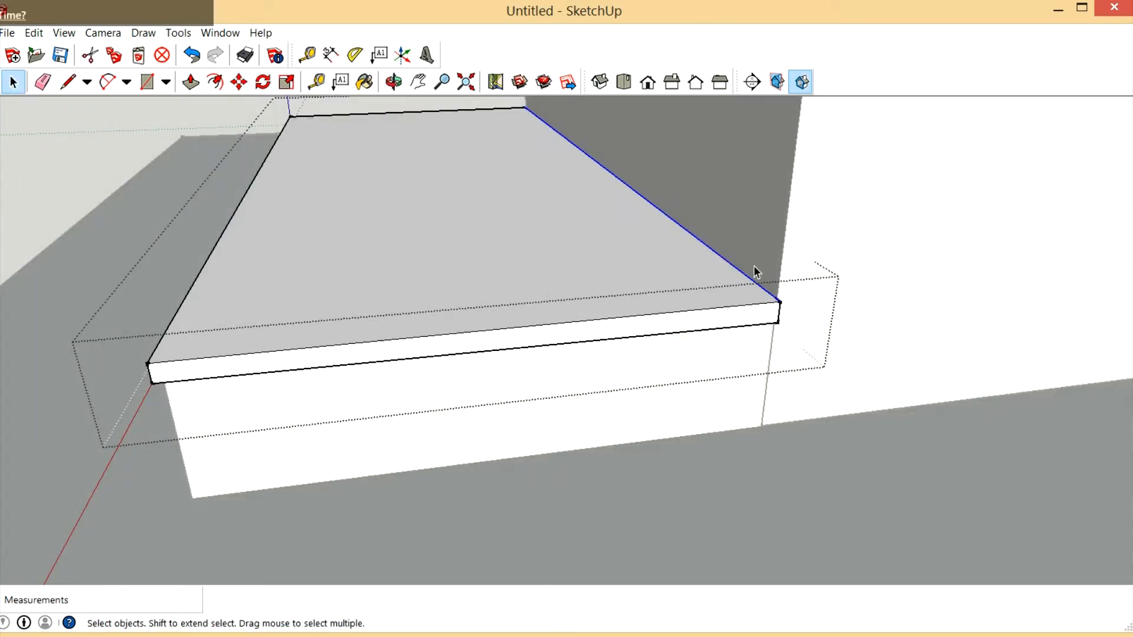
Close the slab group and examine the slab's top, front edge and joint with the building wall
{"action": "scroll", "coordinate": [629, 504], "scroll_direction": "down", "scroll_amount": 5}
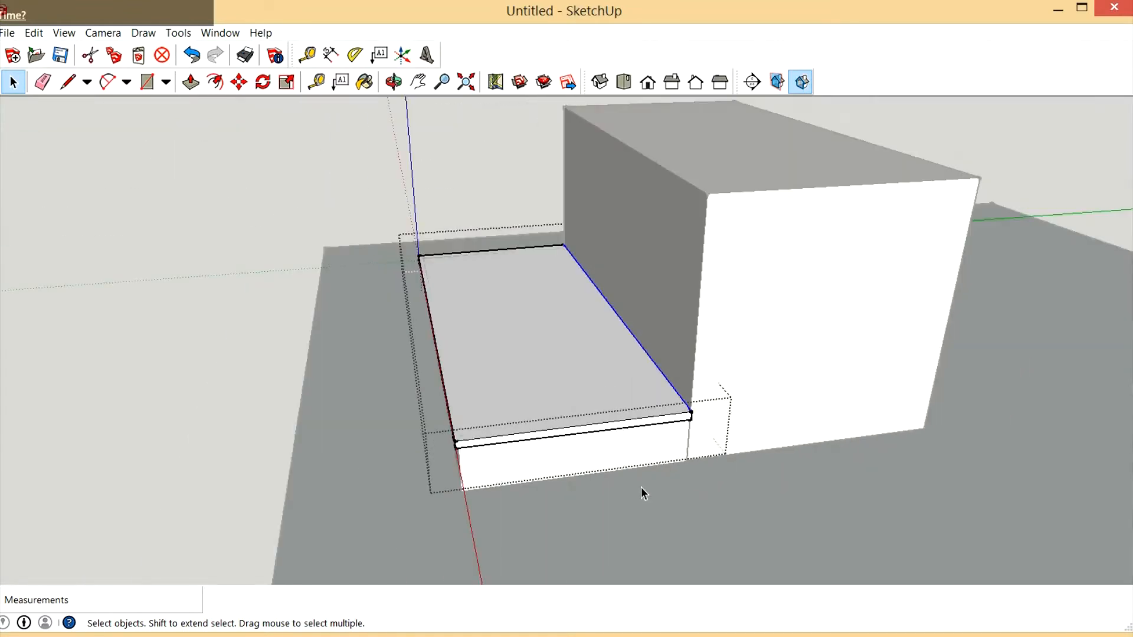
{"action": "scroll", "coordinate": [612, 283], "scroll_direction": "down", "scroll_amount": 2}
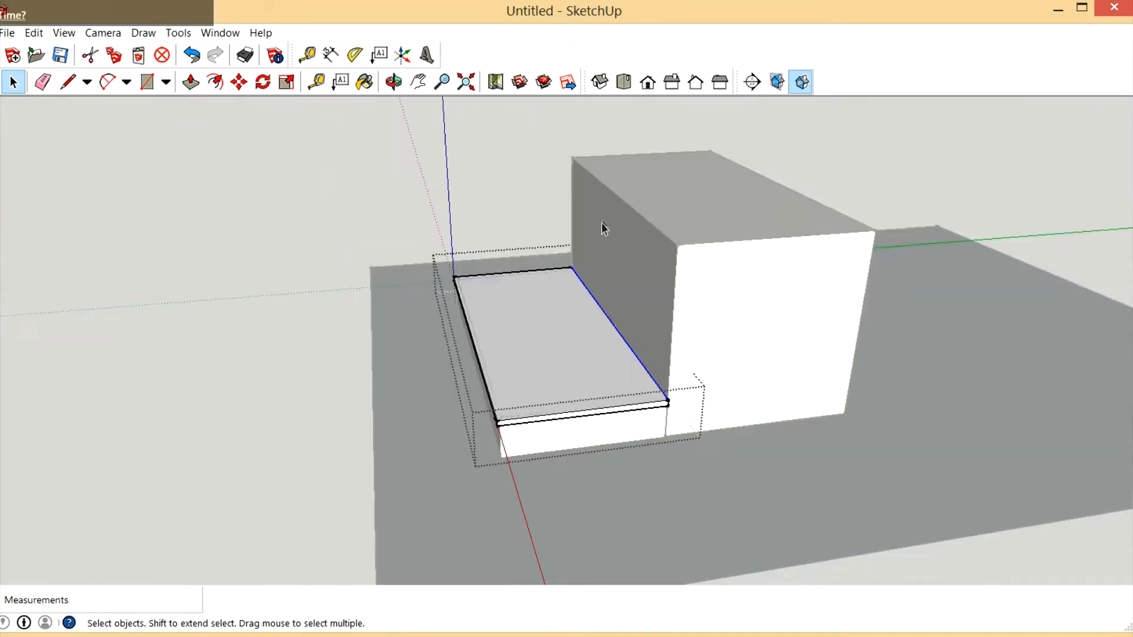
{"action": "scroll", "coordinate": [626, 425], "scroll_direction": "up", "scroll_amount": 4}
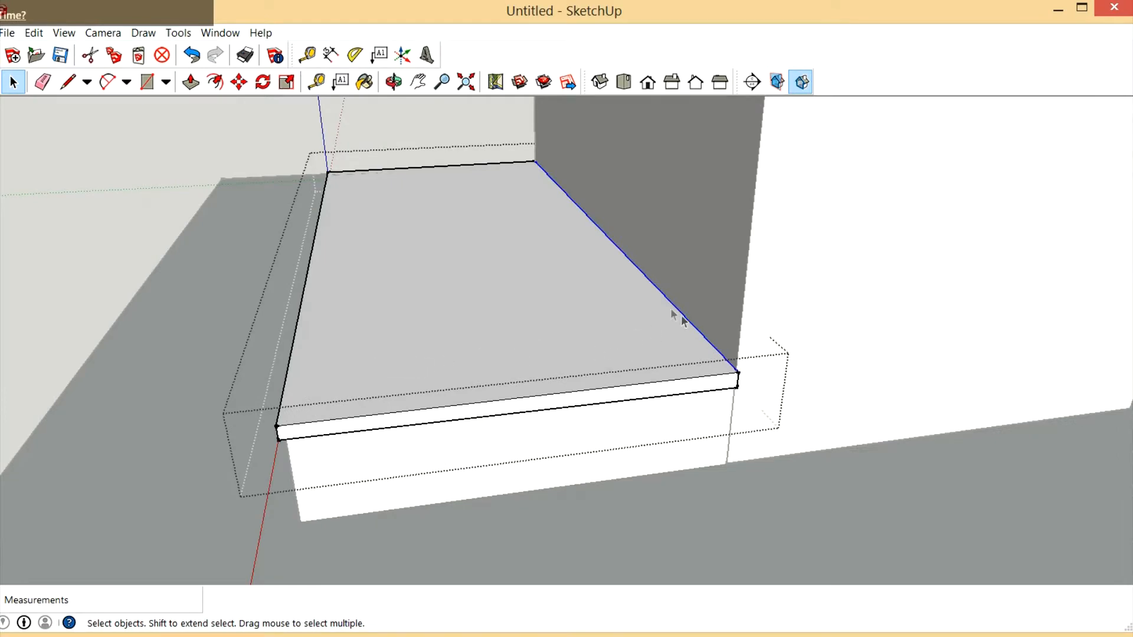
{"action": "middle_click", "coordinate": [645, 400]}
{"action": "mouse_move", "coordinate": [557, 351]}
{"action": "left_mouse_down"}
{"action": "mouse_move", "coordinate": [827, 309]}
{"action": "mouse_move", "coordinate": [685, 345]}
{"action": "left_mouse_up"}
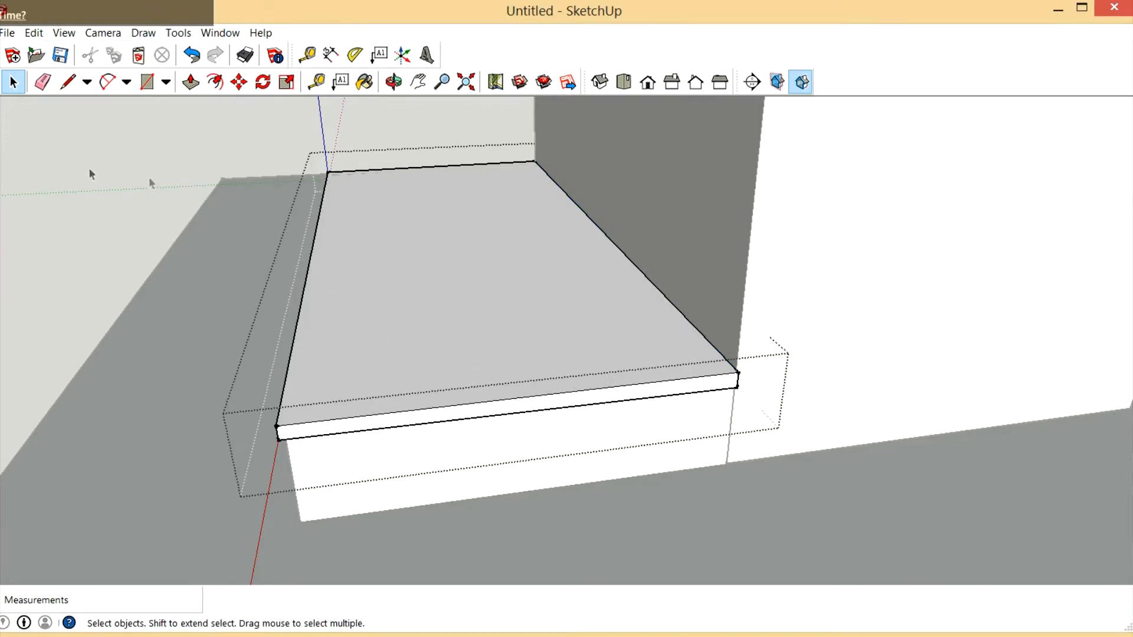
{"action": "middle_click_drag", "start_coordinate": [149, 179], "coordinate": [698, 241]}
{"action": "scroll", "coordinate": [698, 240], "scroll_direction": "down", "scroll_amount": 2}
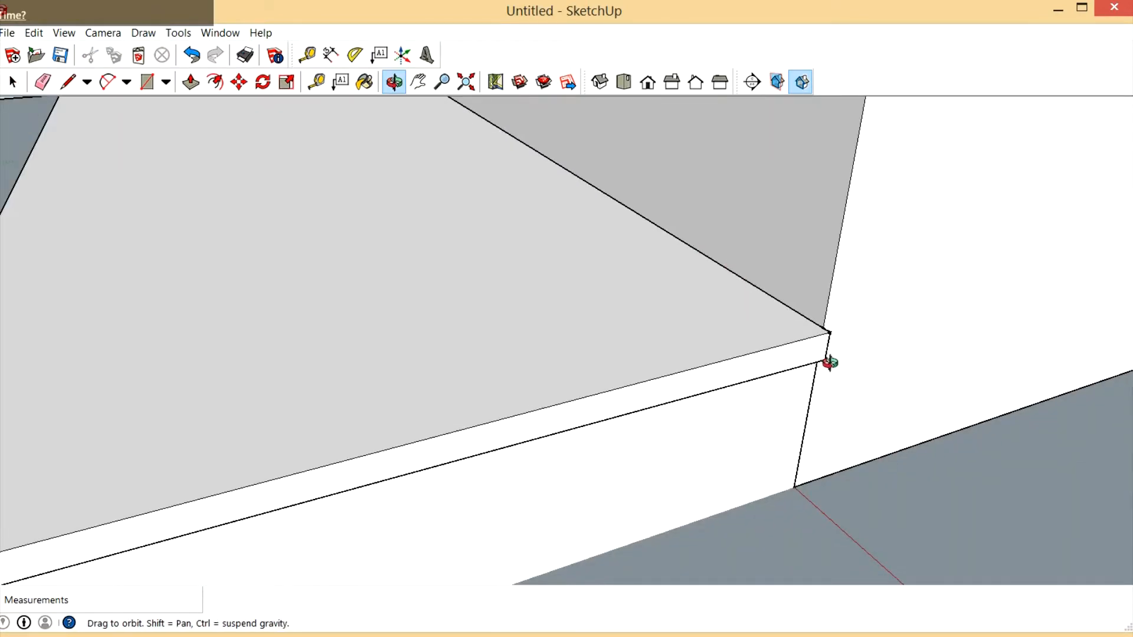
{"action": "scroll", "coordinate": [828, 362], "scroll_direction": "up", "scroll_amount": 3}
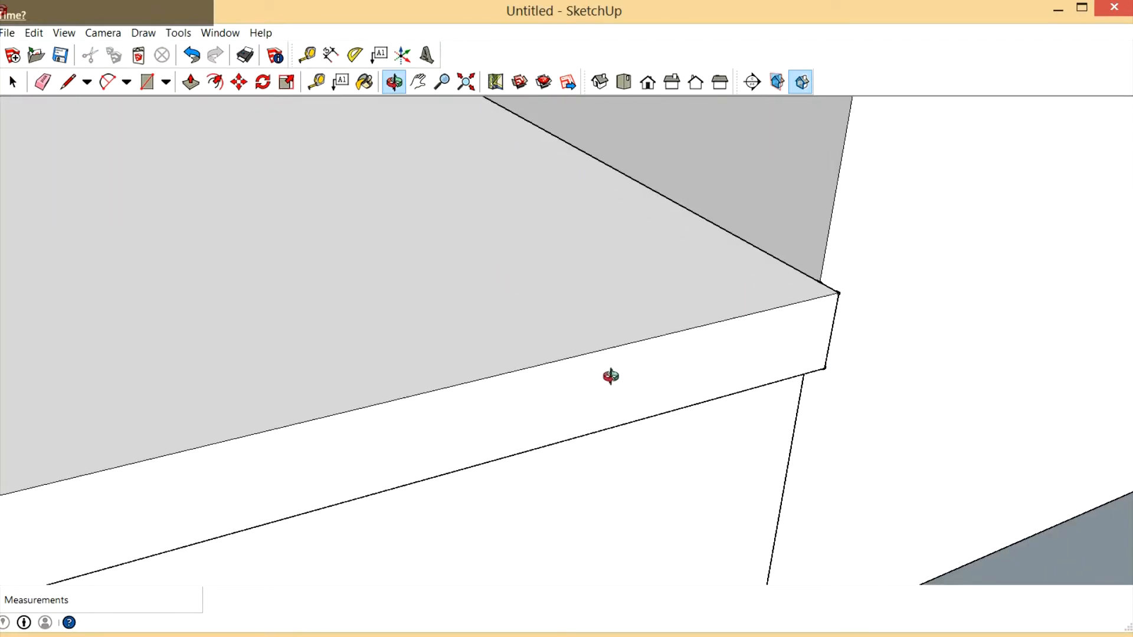
{"action": "scroll", "coordinate": [610, 376], "scroll_direction": "down", "scroll_amount": 2}
{"action": "middle_click_drag", "start_coordinate": [676, 374], "coordinate": [681, 384]}
{"action": "scroll", "coordinate": [605, 328], "scroll_direction": "down", "scroll_amount": 4}
{"action": "key", "text": "space"}
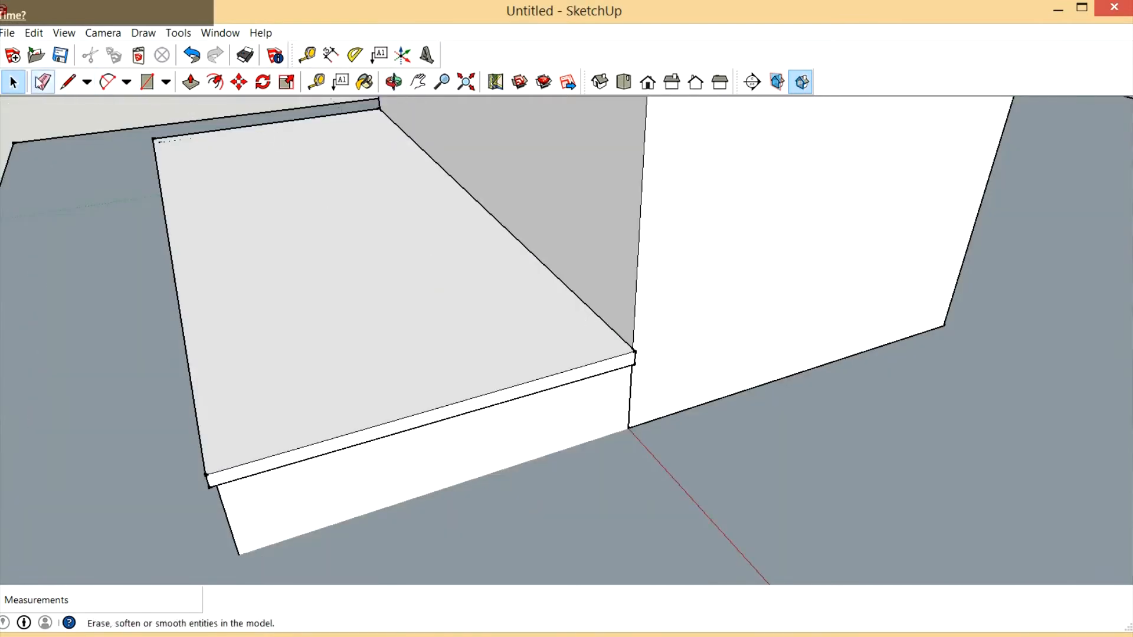
Move the concrete slab 4' away from the building wall, parallel to the deck base's front edge
{"action": "double_click", "coordinate": [328, 370]}
{"action": "left_click", "coordinate": [238, 82]}
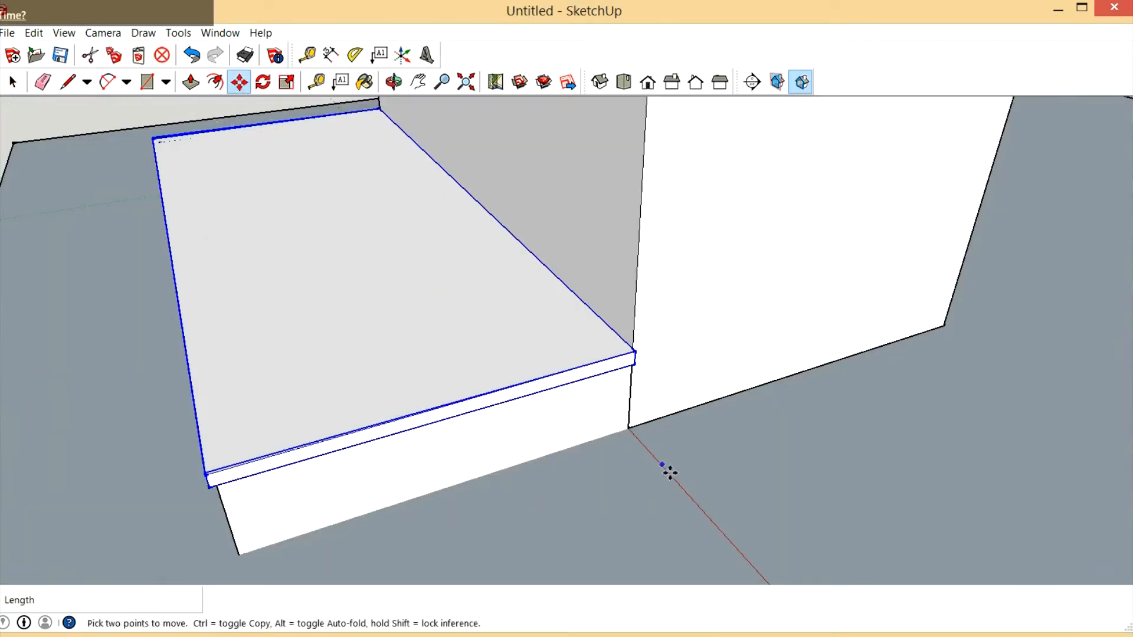
{"action": "left_click", "coordinate": [585, 459]}
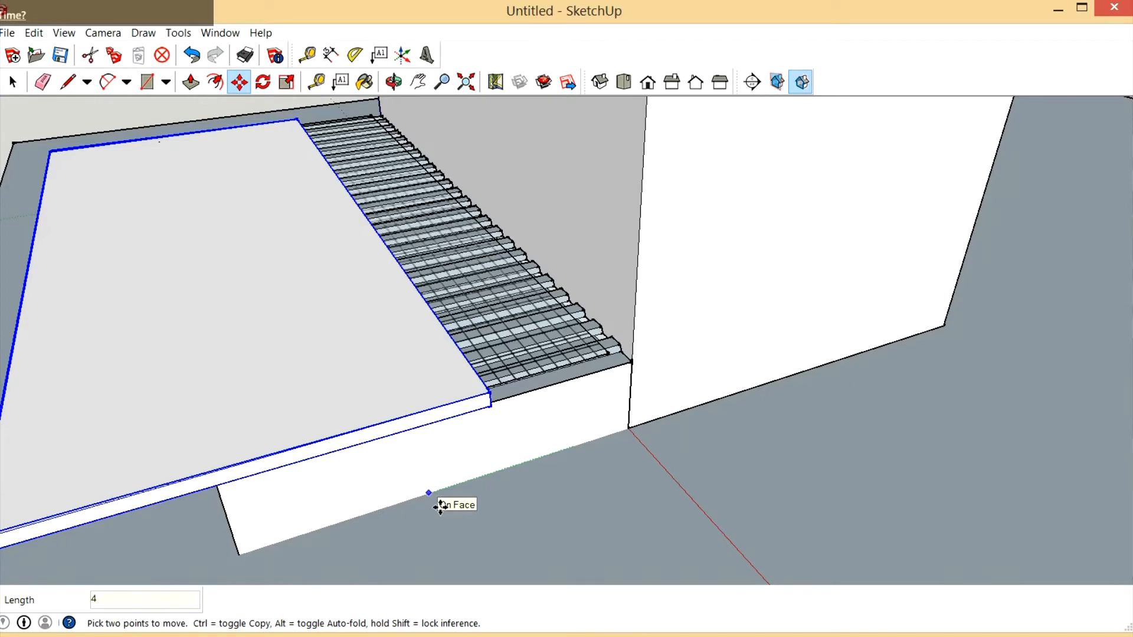
{"action": "key", "text": "Return"}
Examine the exposed corrugated pan and wire mesh at the building wall's front corner
{"action": "scroll", "coordinate": [633, 315], "scroll_direction": "up", "scroll_amount": 2}
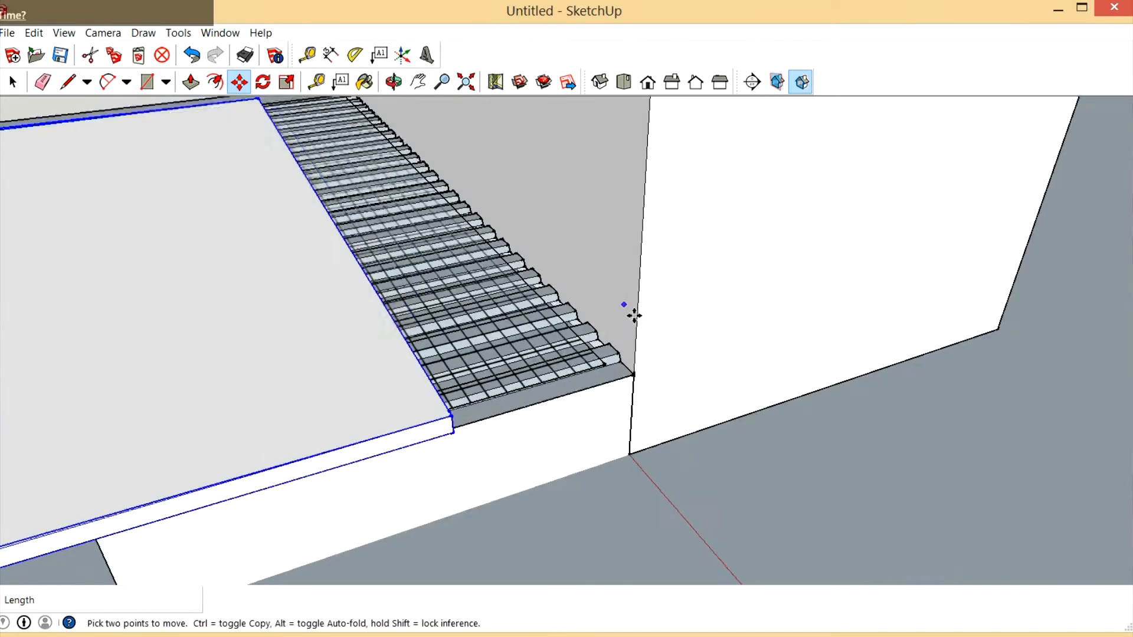
{"action": "scroll", "coordinate": [633, 315], "scroll_direction": "up", "scroll_amount": 3}
{"action": "middle_click_drag", "start_coordinate": [634, 383], "coordinate": [638, 363]}
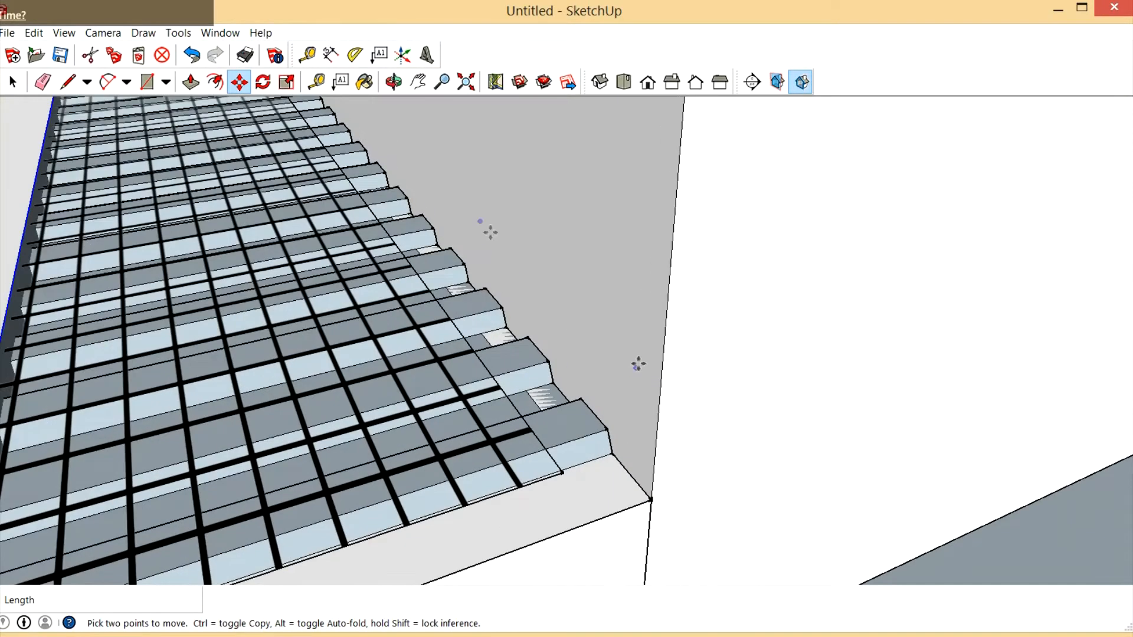
{"action": "left_click", "coordinate": [393, 82]}
{"action": "left_click_drag", "start_coordinate": [590, 320], "coordinate": [563, 320]}
{"action": "left_click_drag", "start_coordinate": [610, 372], "coordinate": [637, 422]}
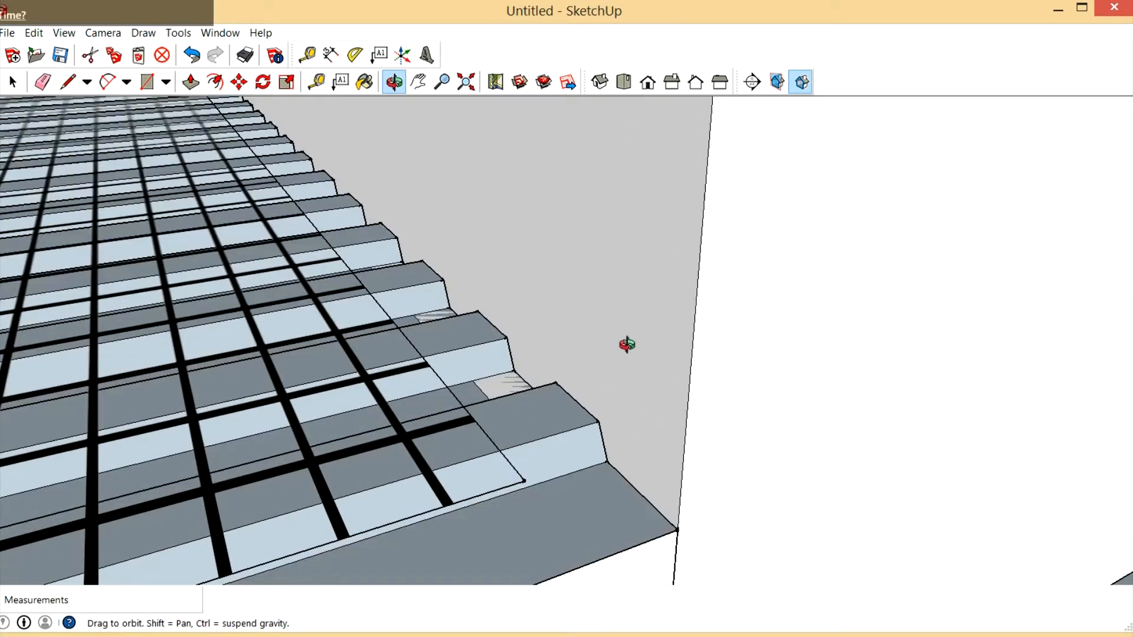
{"action": "scroll", "coordinate": [484, 297], "scroll_direction": "down", "scroll_amount": 3}
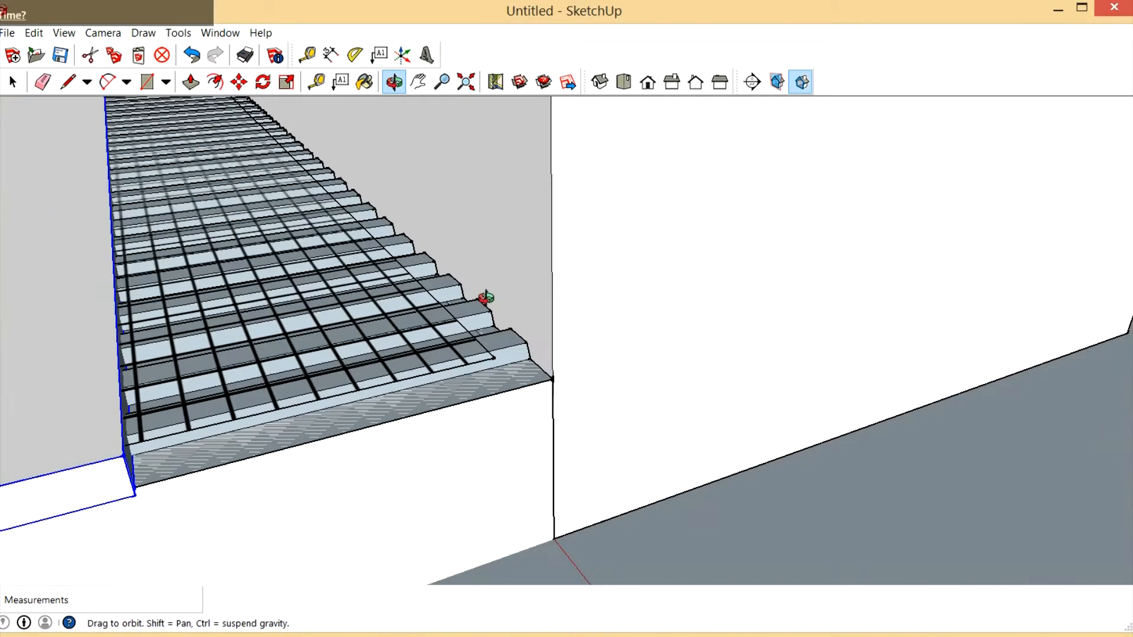
{"action": "scroll", "coordinate": [520, 352], "scroll_direction": "up", "scroll_amount": 3}
Select the corrugated pan group beside the building wall and start moving it
{"action": "key", "text": "space"}
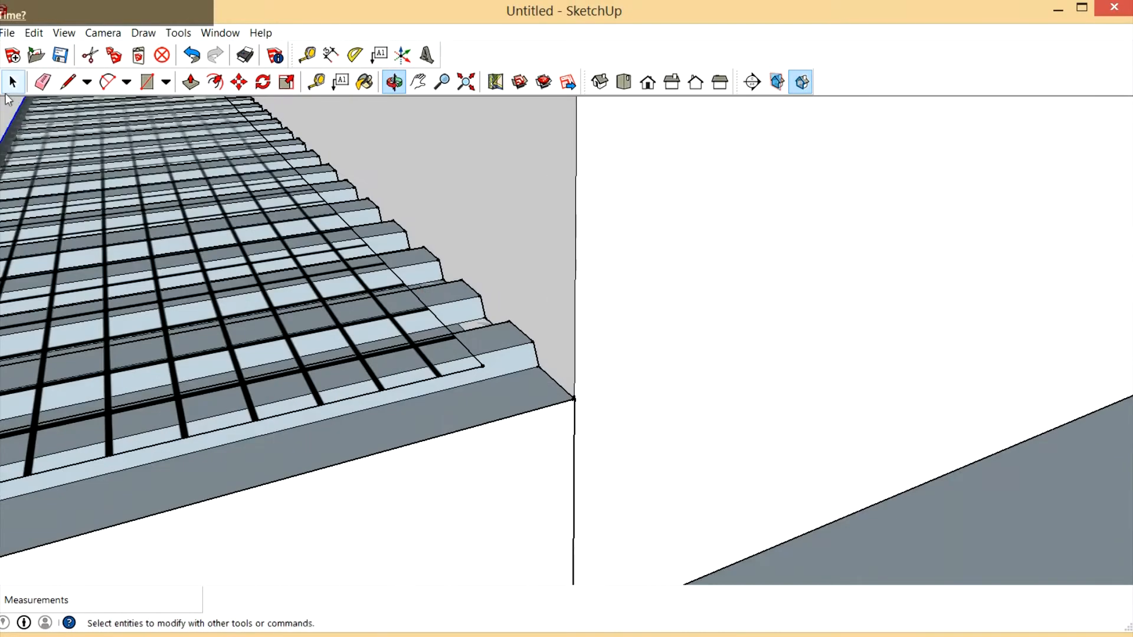
{"action": "left_click", "coordinate": [490, 363]}
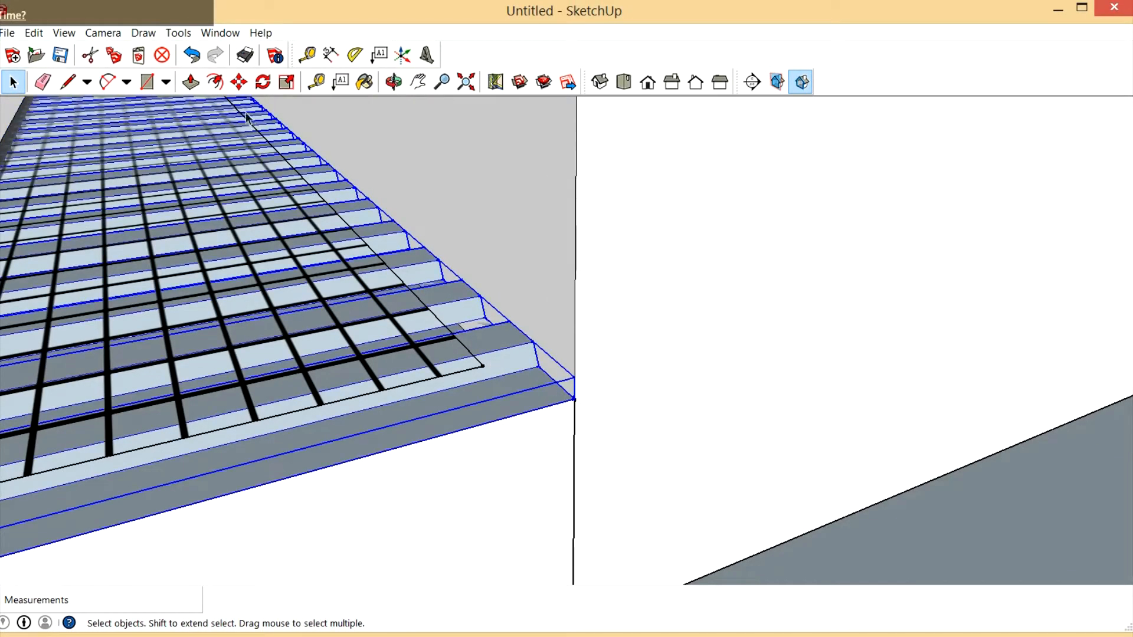
{"action": "key", "text": "m"}
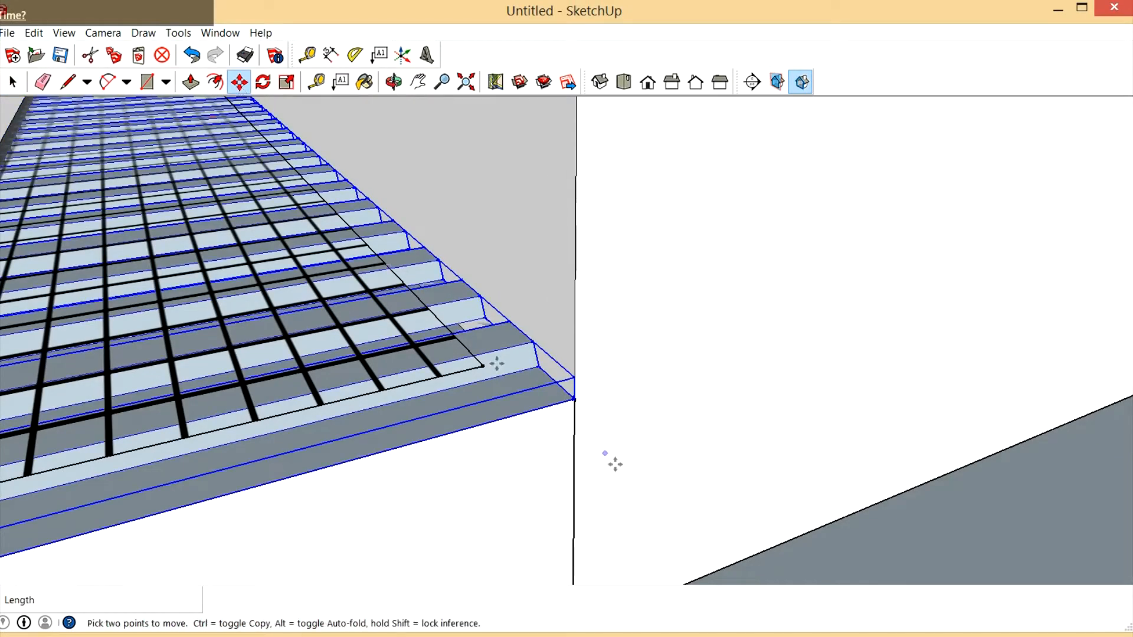
Move the selected corrugated decking along the ledge, away from the wall
{"action": "left_click", "coordinate": [572, 418]}
{"action": "left_click", "coordinate": [373, 468]}
{"action": "scroll", "coordinate": [490, 564], "scroll_direction": "down", "scroll_amount": 3}
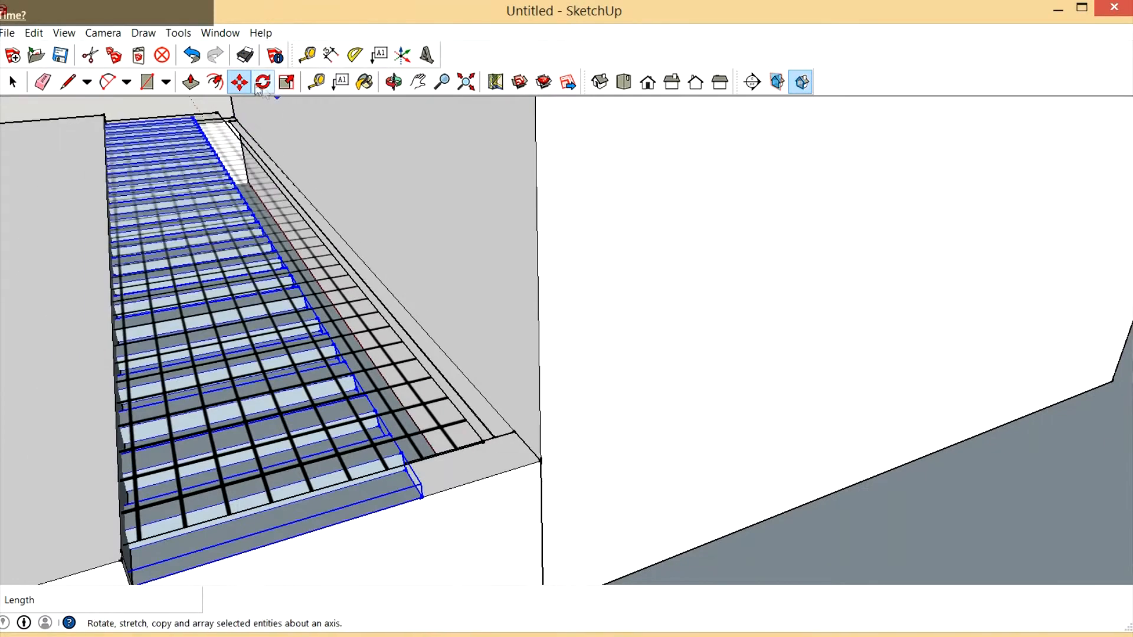
{"action": "scroll", "coordinate": [489, 506], "scroll_direction": "up", "scroll_amount": 2}
Move the wire mesh grid above the decking 7 9/16" away from the wall
{"action": "left_click", "coordinate": [13, 83]}
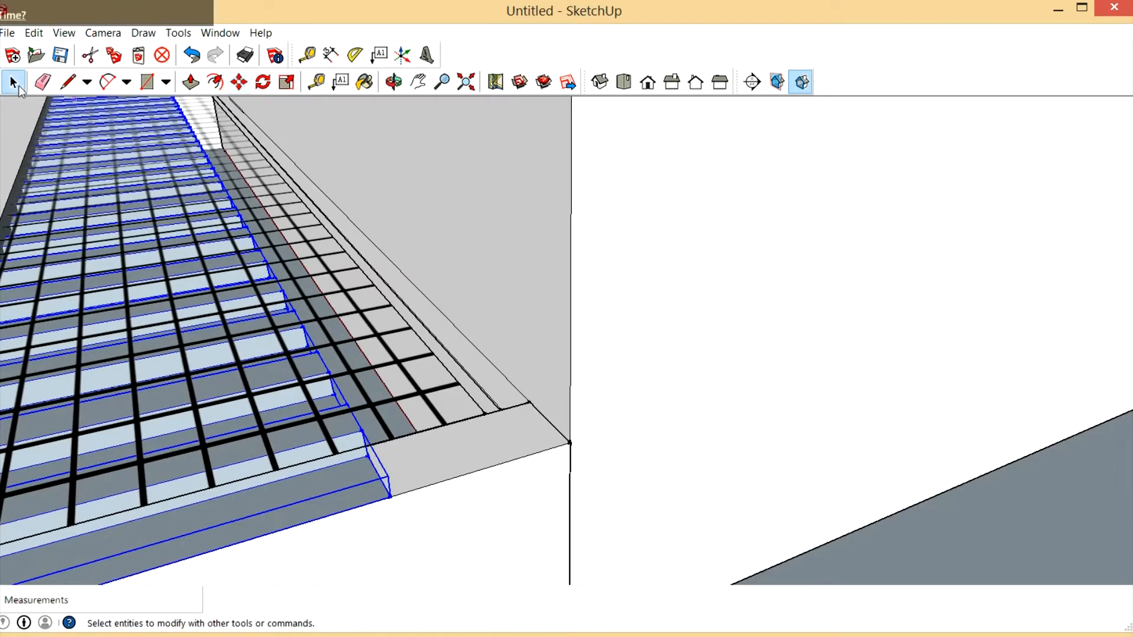
{"action": "left_click", "coordinate": [370, 332]}
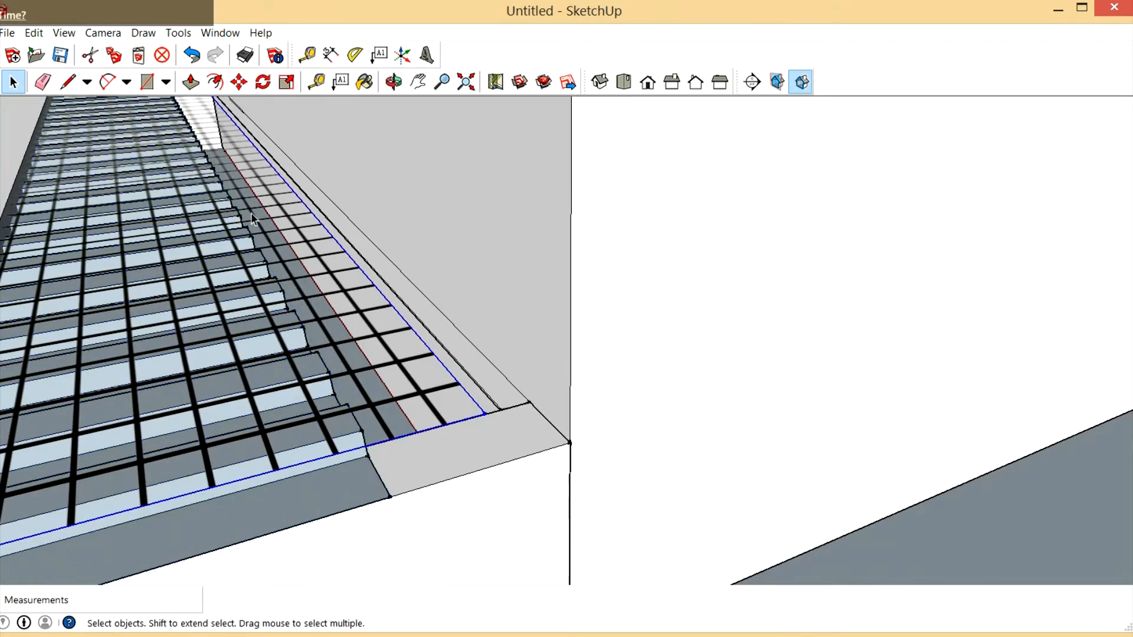
{"action": "left_click", "coordinate": [239, 83]}
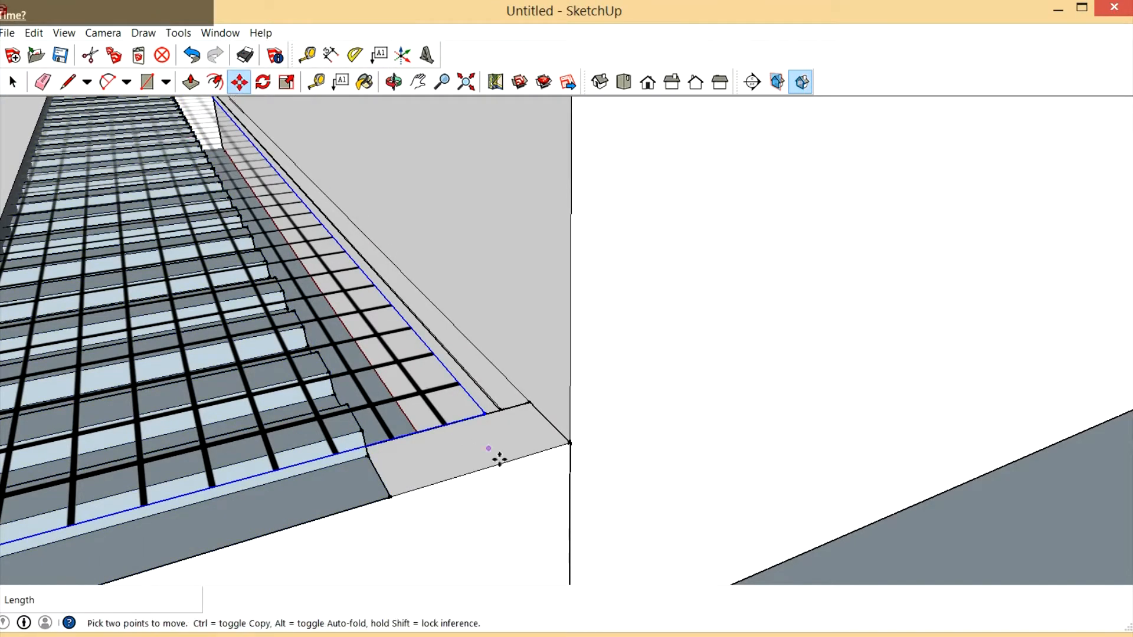
{"action": "left_click", "coordinate": [551, 464]}
{"action": "left_click", "coordinate": [465, 483]}
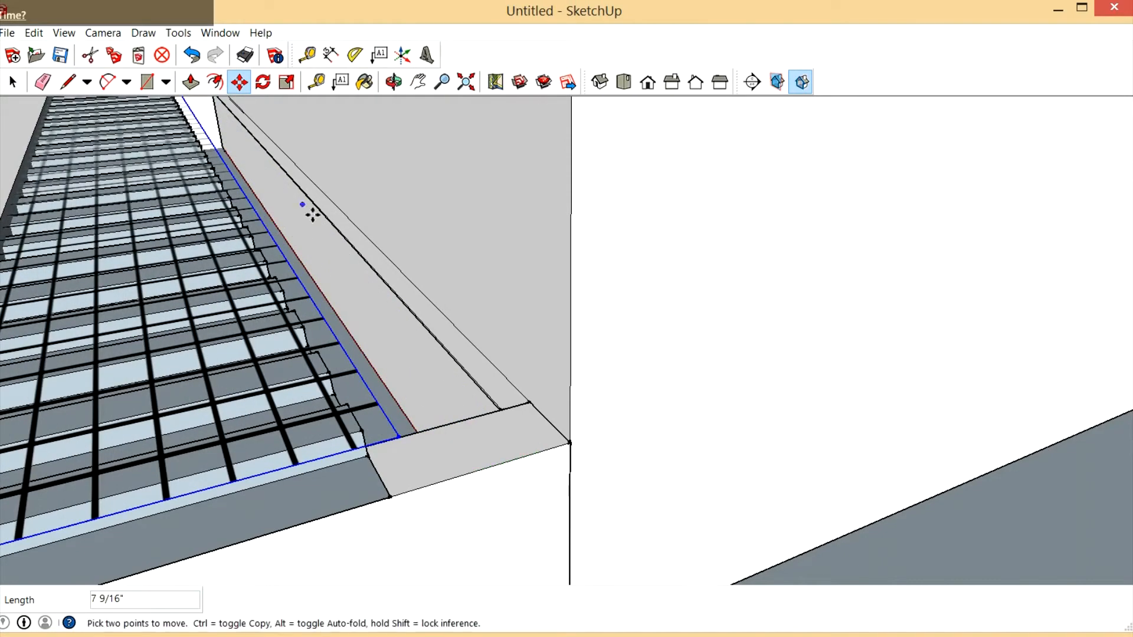
Examine the gap between the moved decking and mesh and the wall ledge, and view the surrounding model
{"action": "left_click", "coordinate": [393, 82]}
{"action": "left_click_drag", "start_coordinate": [470, 329], "coordinate": [675, 525]}
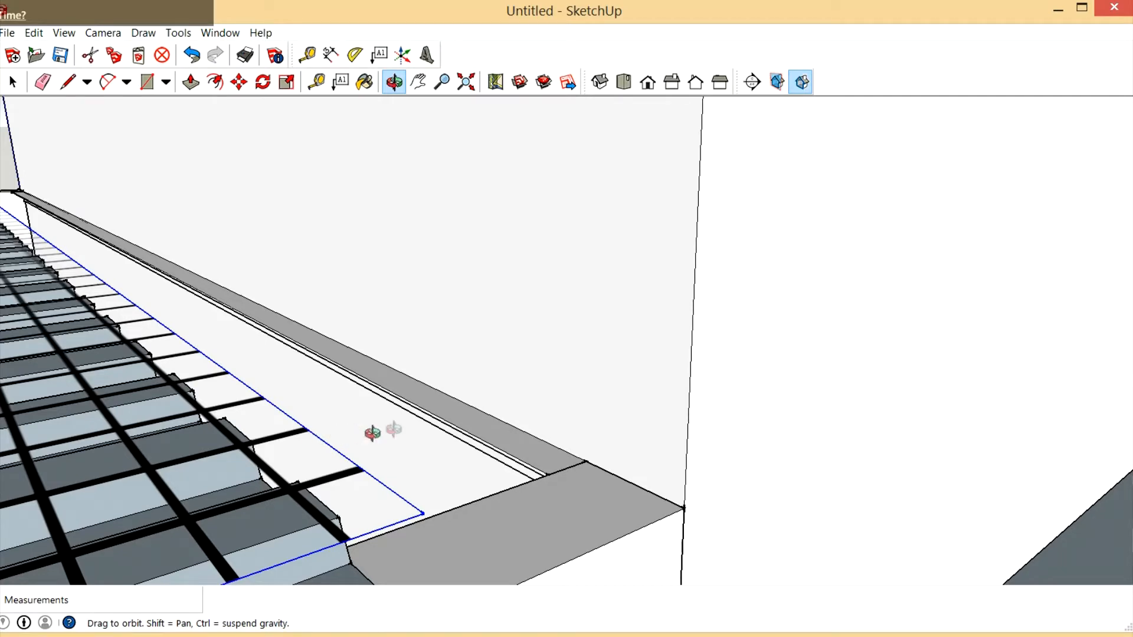
{"action": "left_click_drag", "start_coordinate": [472, 421], "coordinate": [599, 484]}
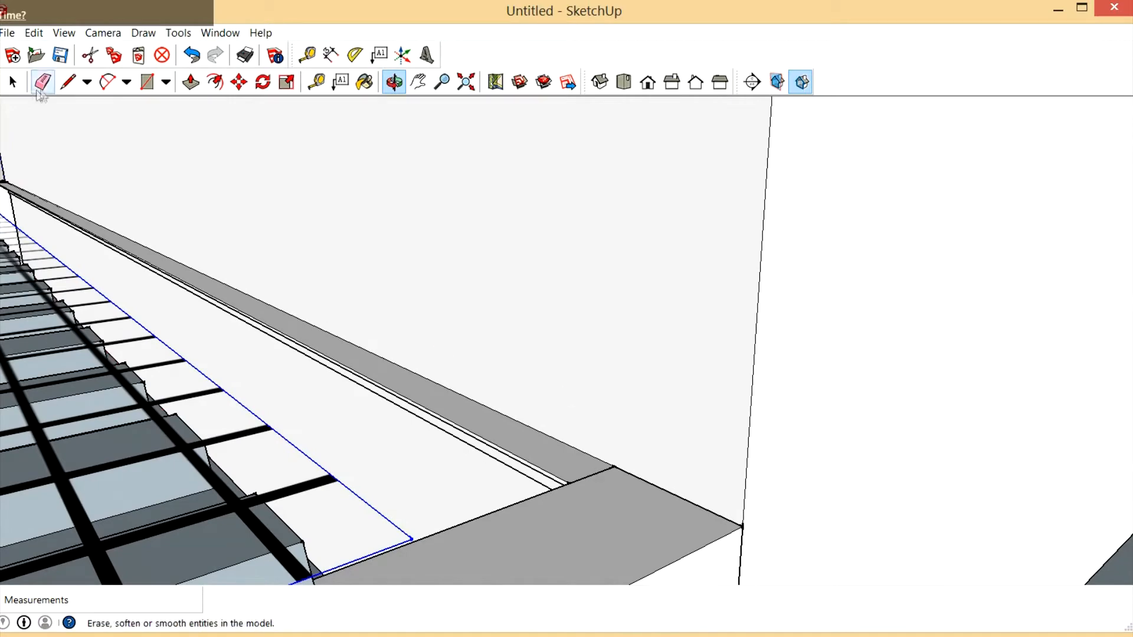
{"action": "mouse_move", "coordinate": [111, 132]}
{"action": "left_mouse_down"}
{"action": "mouse_move", "coordinate": [285, 308]}
{"action": "mouse_move", "coordinate": [537, 421]}
{"action": "left_mouse_up"}
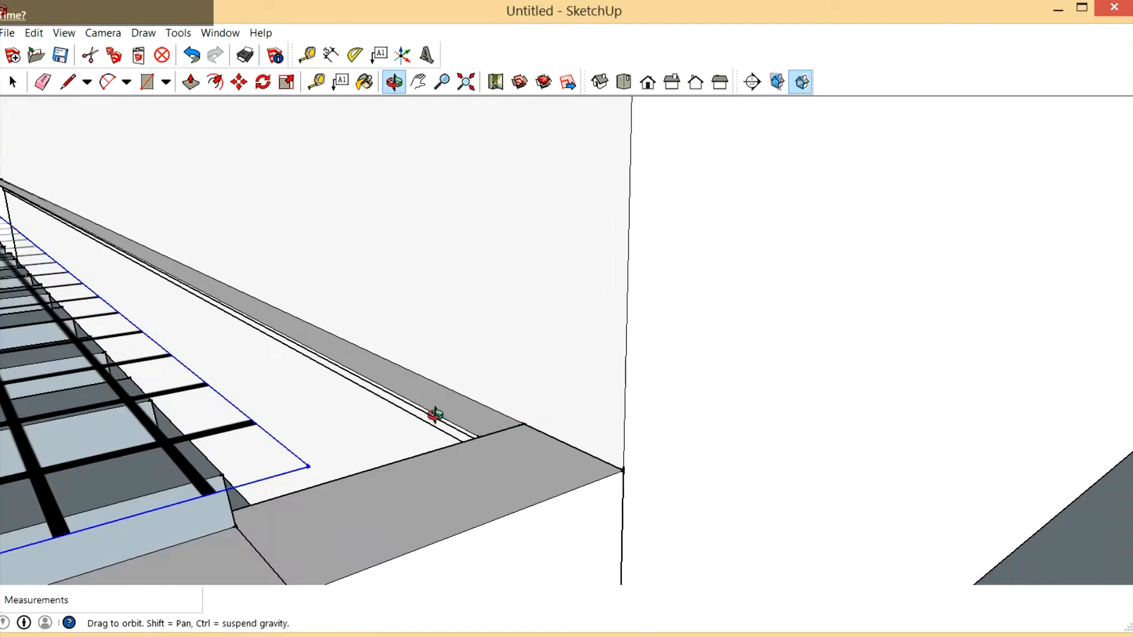
{"action": "left_click_drag", "start_coordinate": [448, 418], "coordinate": [451, 416]}
{"action": "scroll", "coordinate": [538, 455], "scroll_direction": "down", "scroll_amount": 10}
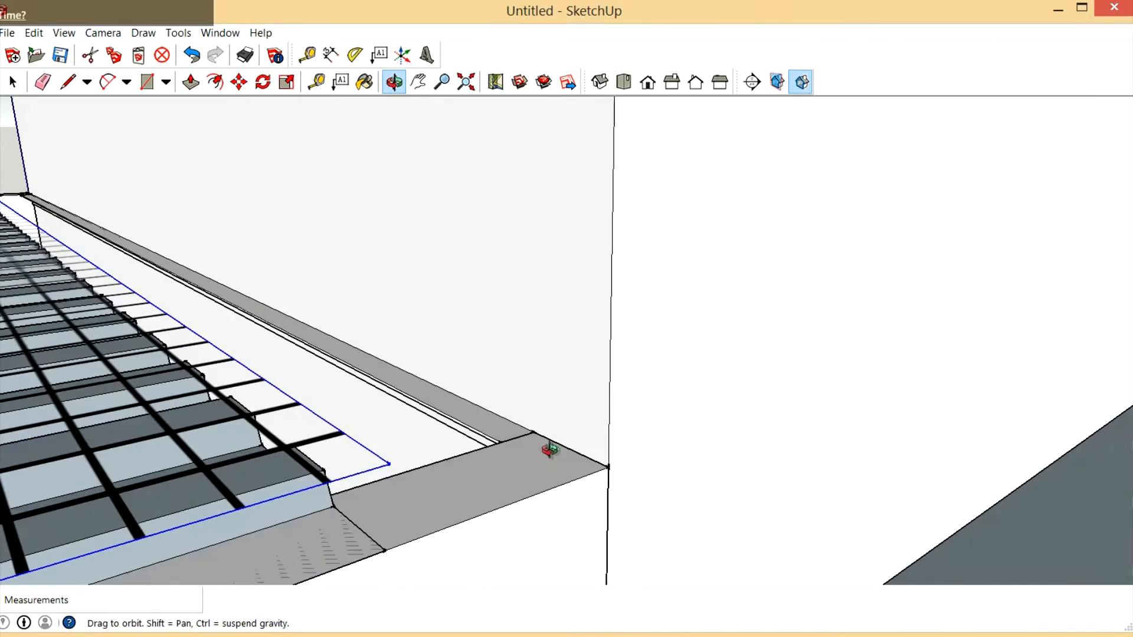
{"action": "scroll", "coordinate": [575, 486], "scroll_direction": "up", "scroll_amount": 4}
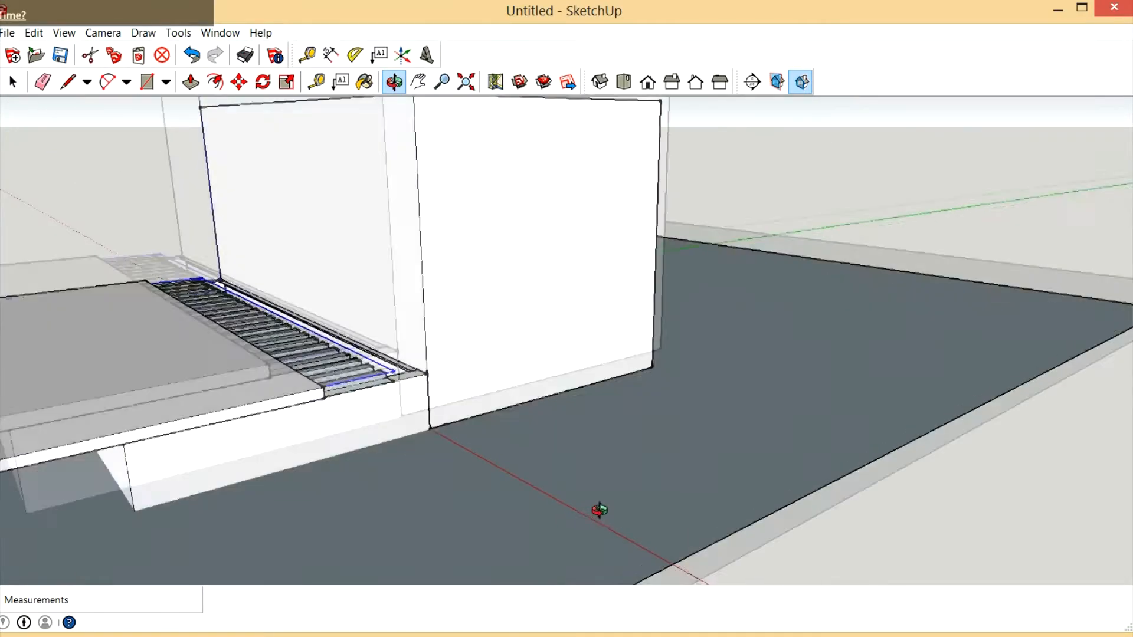
{"action": "scroll", "coordinate": [525, 458], "scroll_direction": "down", "scroll_amount": 6}
{"action": "scroll", "coordinate": [694, 526], "scroll_direction": "up", "scroll_amount": 2}
{"action": "scroll", "coordinate": [678, 522], "scroll_direction": "up", "scroll_amount": 2}
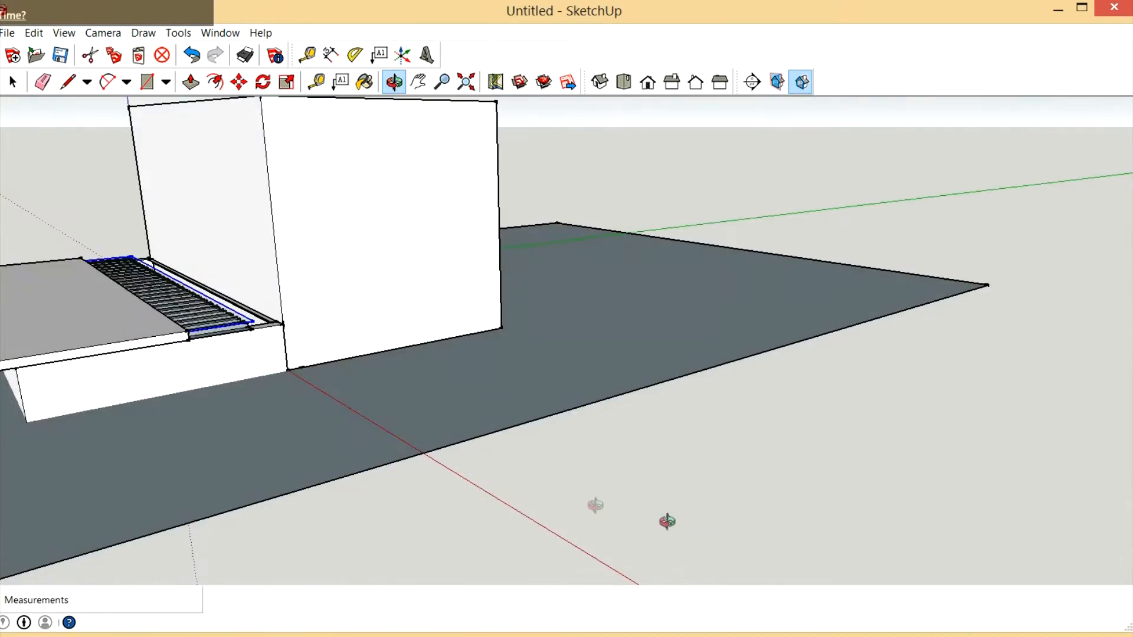
{"action": "scroll", "coordinate": [531, 472], "scroll_direction": "down", "scroll_amount": 2}
{"action": "scroll", "coordinate": [519, 480], "scroll_direction": "up", "scroll_amount": 3}
Draw a 4" line on the open ground face in front of the white block as an angle profile's first leg
{"action": "left_click_drag", "start_coordinate": [435, 368], "coordinate": [281, 433]}
{"action": "scroll", "coordinate": [281, 433], "scroll_direction": "down", "scroll_amount": 4}
{"action": "scroll", "coordinate": [474, 381], "scroll_direction": "up", "scroll_amount": 3}
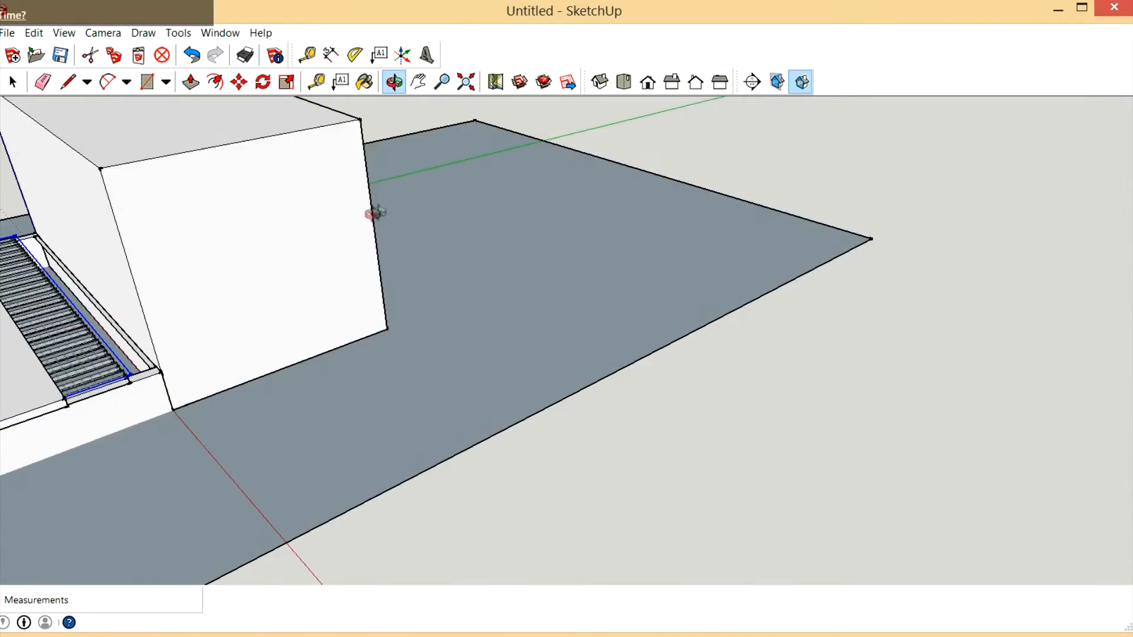
{"action": "left_click_drag", "start_coordinate": [565, 306], "coordinate": [581, 284]}
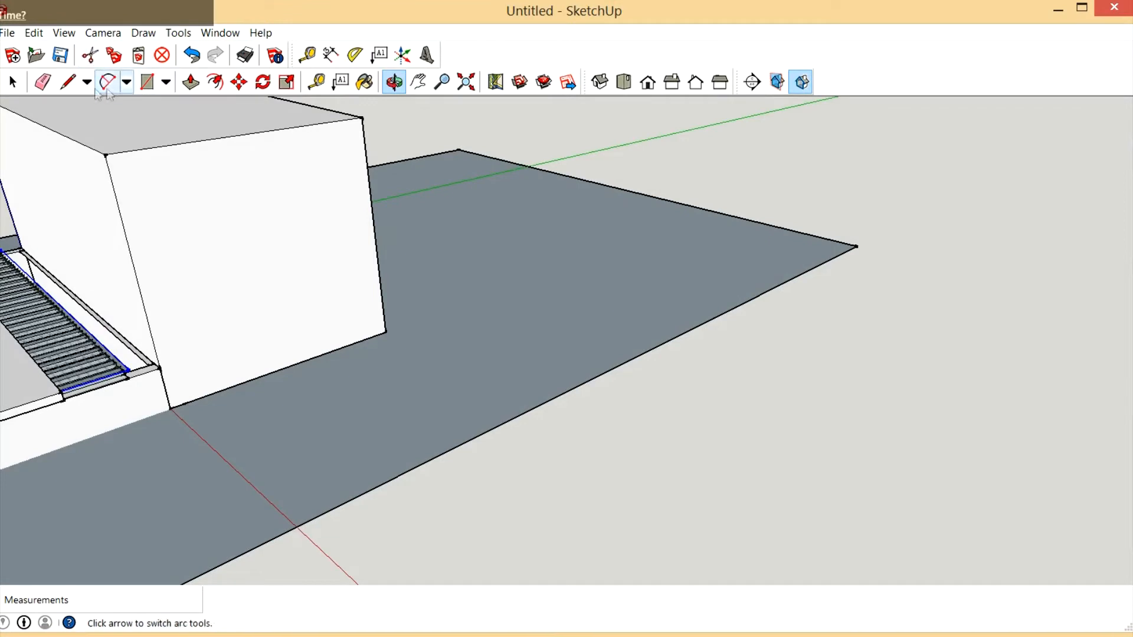
{"action": "left_click", "coordinate": [68, 82]}
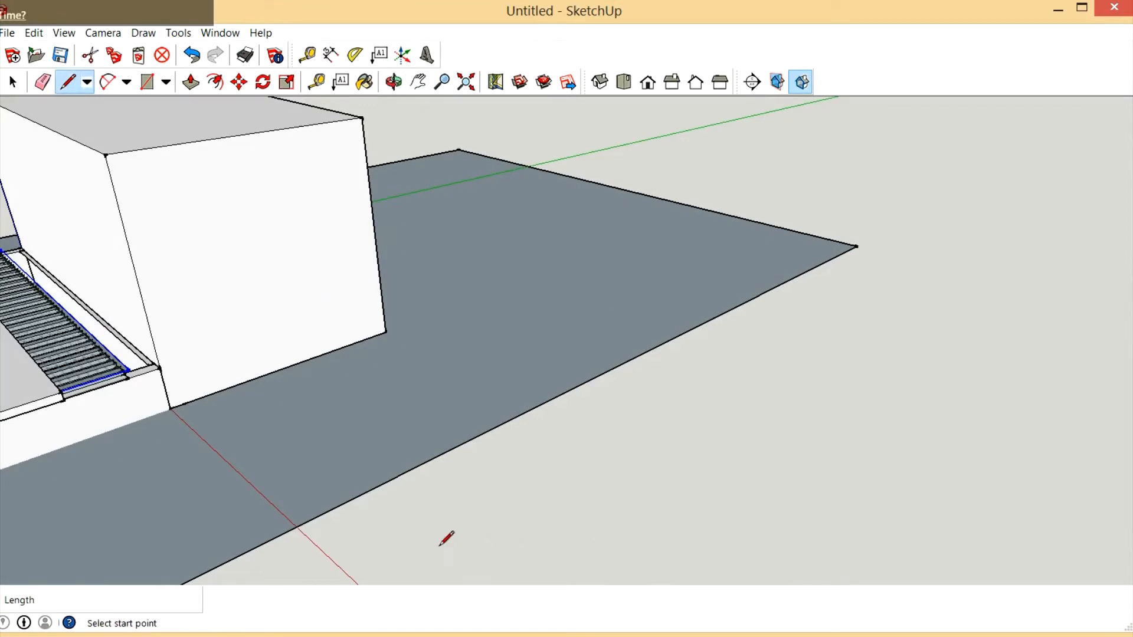
{"action": "scroll", "coordinate": [441, 542], "scroll_direction": "up", "scroll_amount": 5}
{"action": "left_click", "coordinate": [343, 342]}
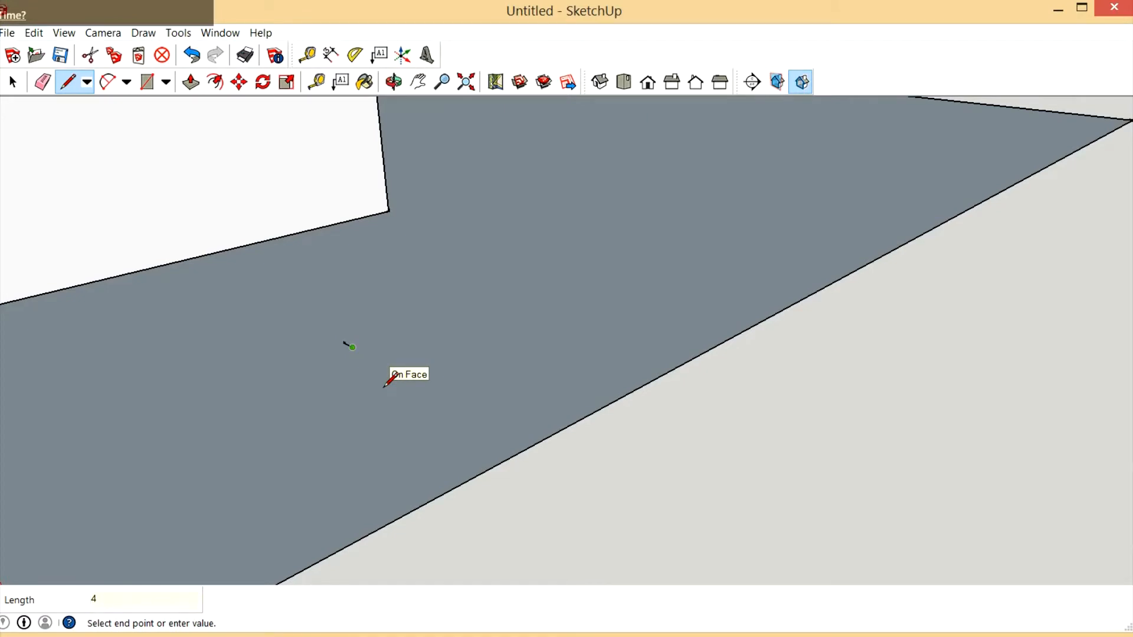
{"action": "scroll", "coordinate": [385, 377], "scroll_direction": "up", "scroll_amount": 4}
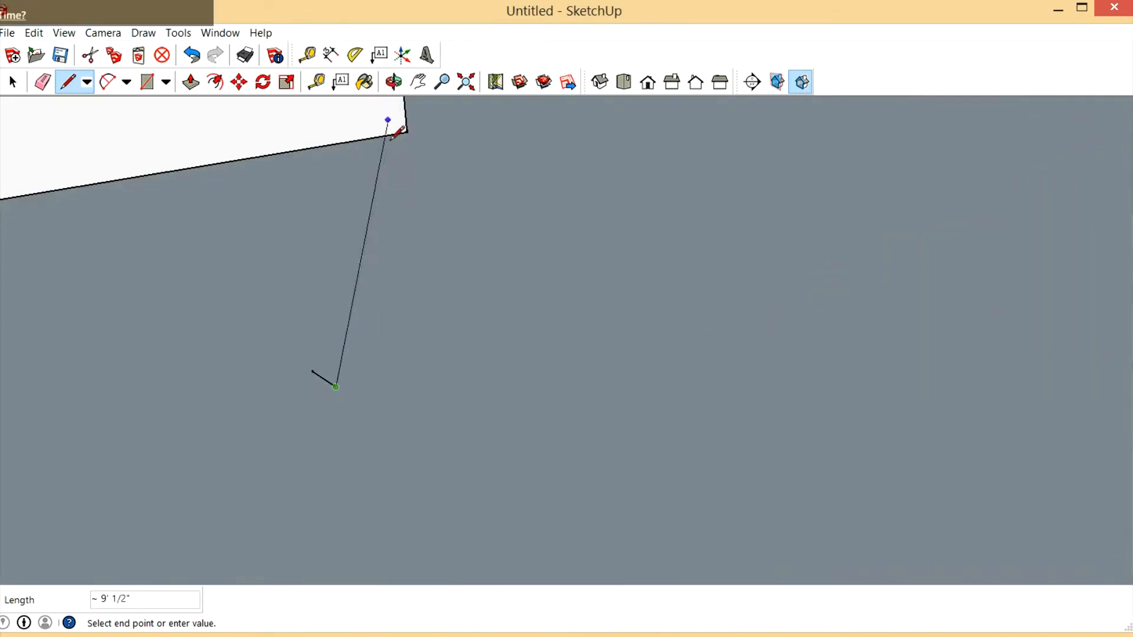
Draw a second 4" line square to the first from its end to form an L
{"action": "left_click", "coordinate": [394, 83]}
{"action": "left_click_drag", "start_coordinate": [399, 265], "coordinate": [363, 404]}
{"action": "left_click", "coordinate": [67, 82]}
{"action": "left_click", "coordinate": [333, 427]}
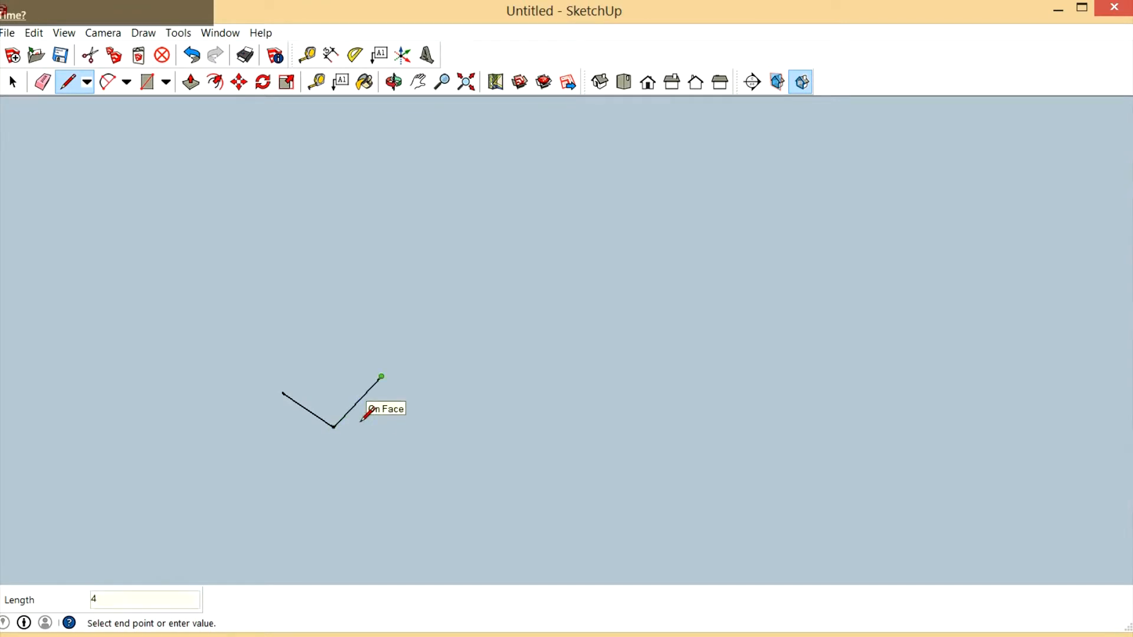
Cap both legs of the L and draw inner parallel lines past the corner, giving the profile a thickness of about 3/16"
{"action": "scroll", "coordinate": [361, 421], "scroll_direction": "up", "scroll_amount": 5}
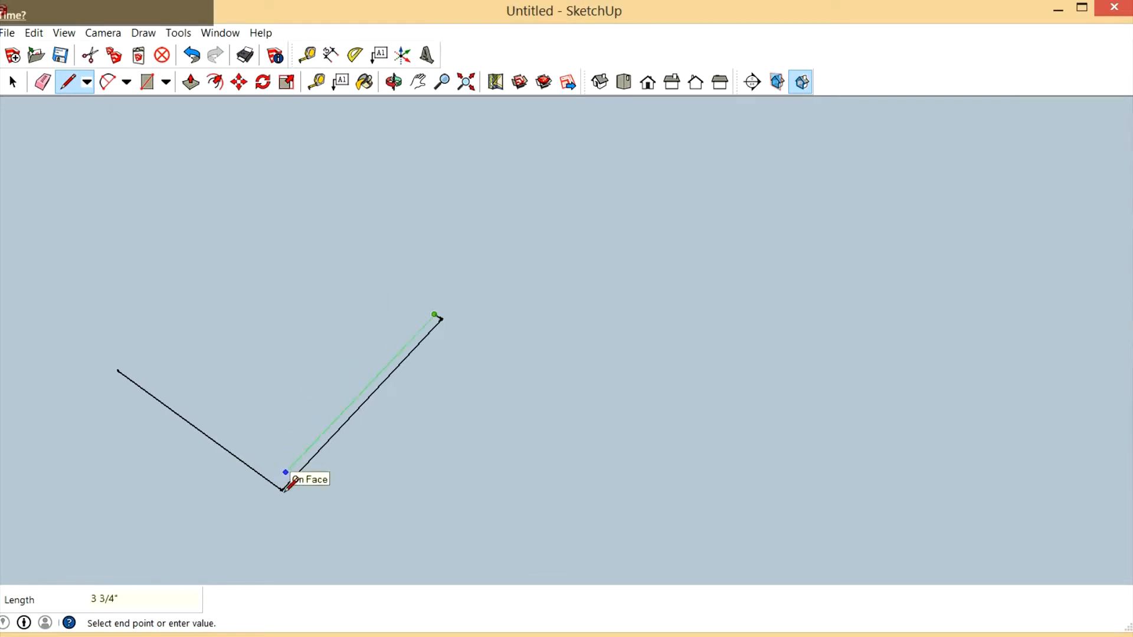
{"action": "left_click", "coordinate": [244, 516]}
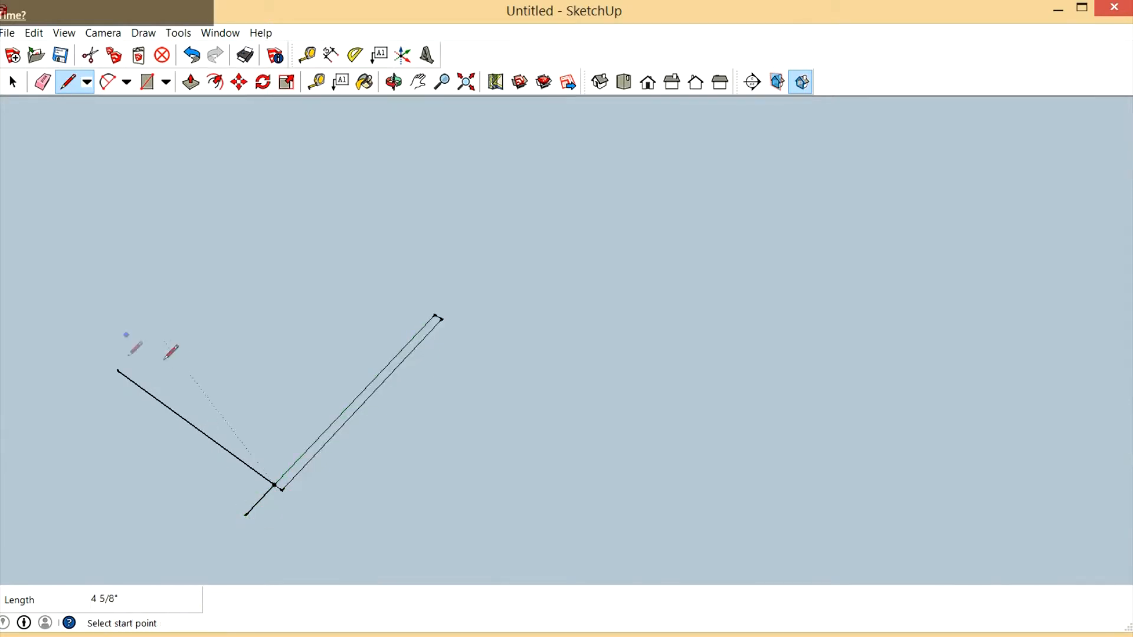
{"action": "left_click", "coordinate": [124, 364]}
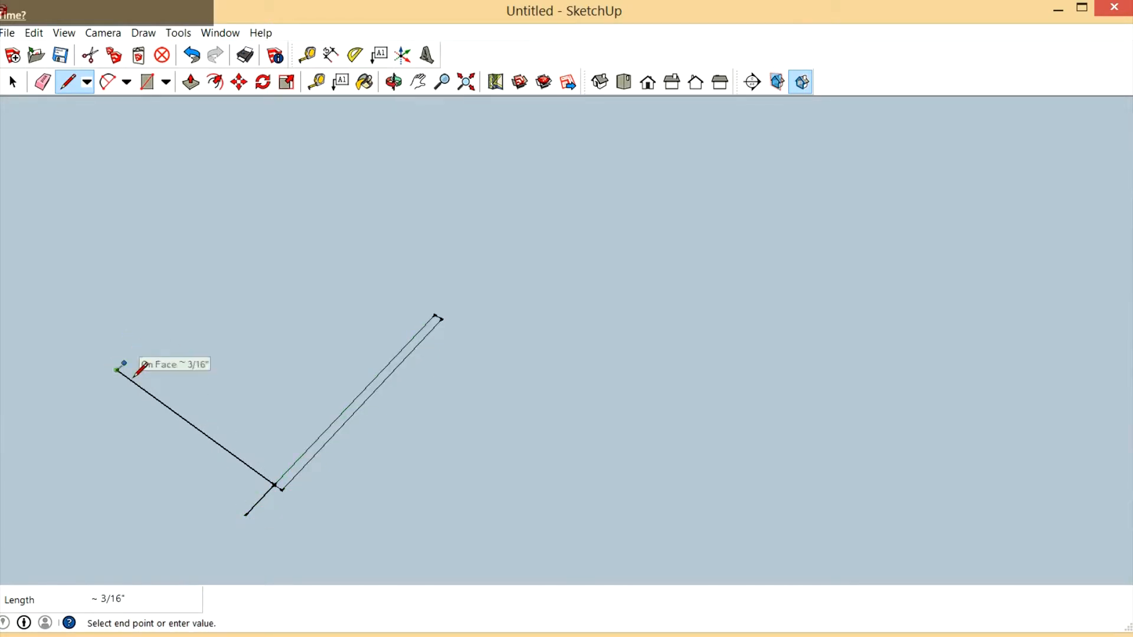
{"action": "left_click", "coordinate": [321, 504]}
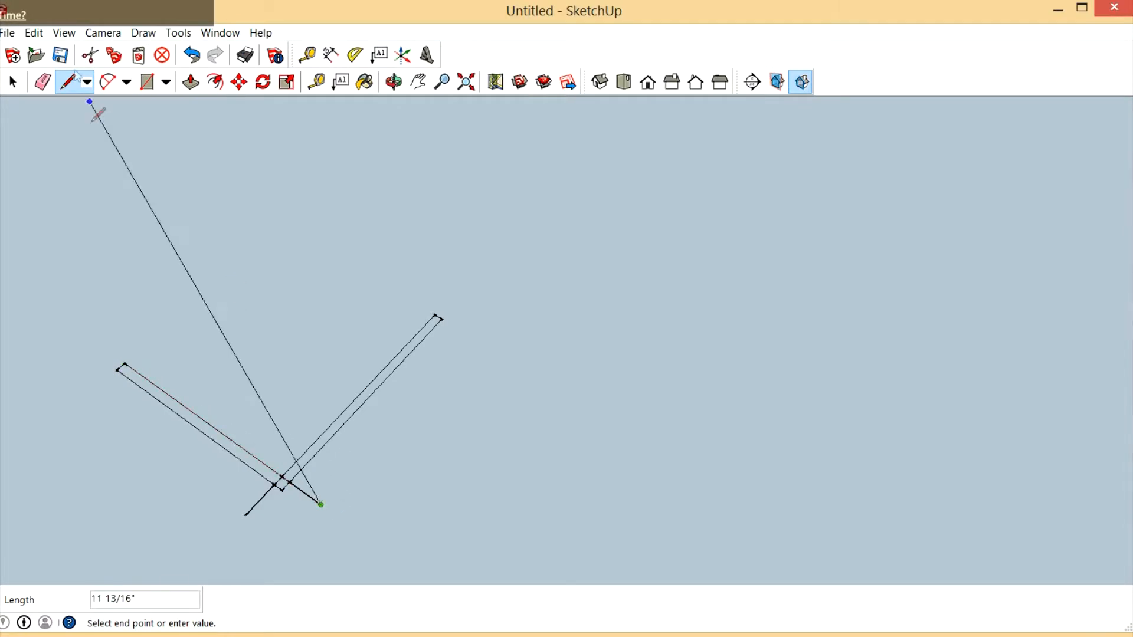
Erase the overhanging line ends and the leftover segments inside the corner of the L profile
{"action": "left_click", "coordinate": [42, 81]}
{"action": "left_click", "coordinate": [313, 511]}
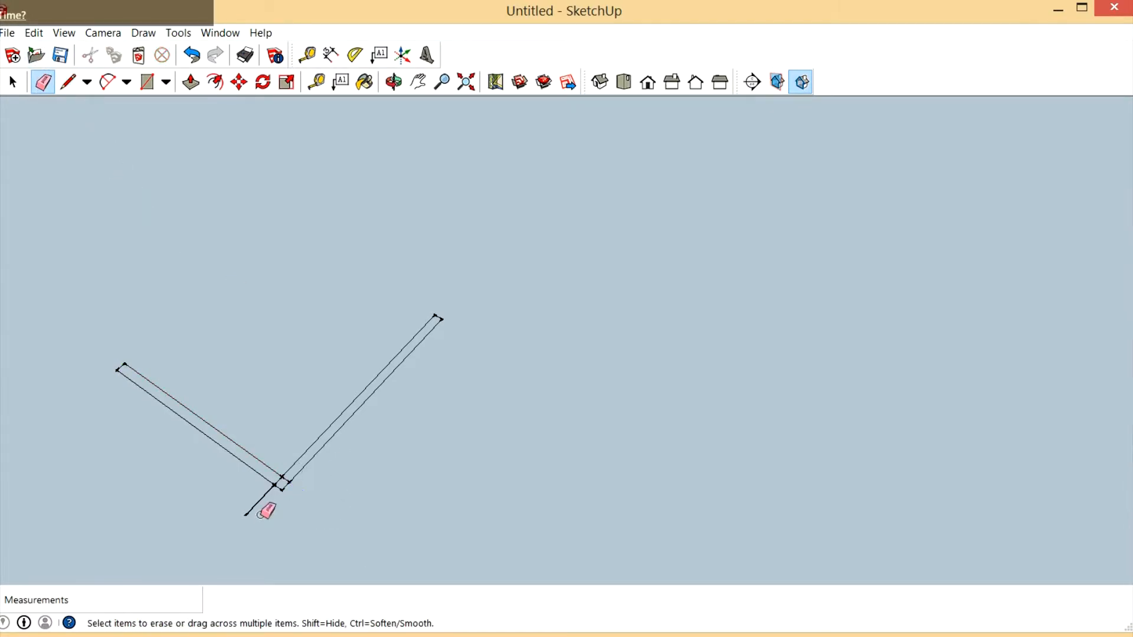
{"action": "left_click", "coordinate": [264, 517]}
{"action": "scroll", "coordinate": [286, 491], "scroll_direction": "up", "scroll_amount": 3}
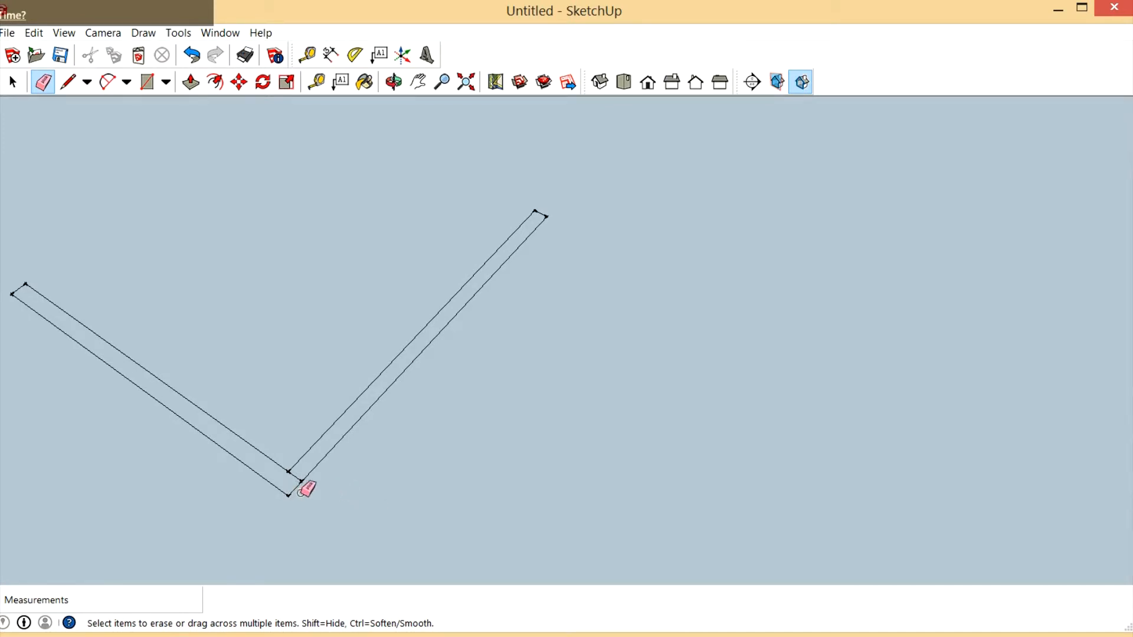
{"action": "scroll", "coordinate": [354, 523], "scroll_direction": "down", "scroll_amount": 3}
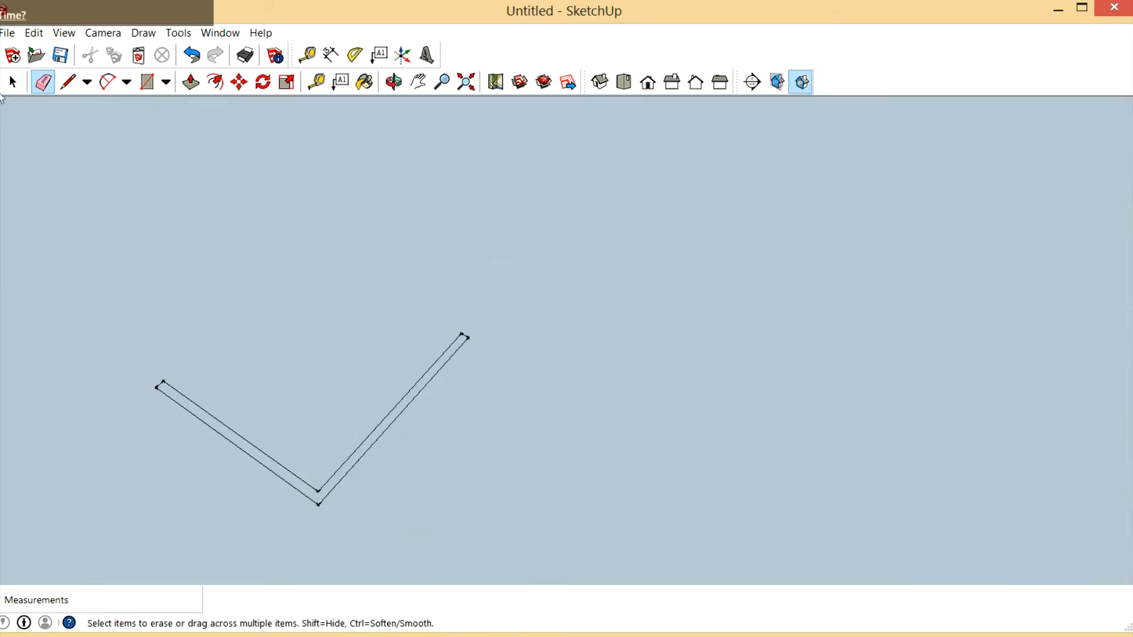
Make the complete L profile a group and check that it opens for editing
{"action": "left_click", "coordinate": [13, 82]}
{"action": "mouse_move", "coordinate": [121, 242]}
{"action": "left_mouse_down"}
{"action": "mouse_move", "coordinate": [396, 495]}
{"action": "mouse_move", "coordinate": [583, 573]}
{"action": "left_mouse_up"}
{"action": "right_click", "coordinate": [390, 424]}
{"action": "left_click", "coordinate": [436, 300]}
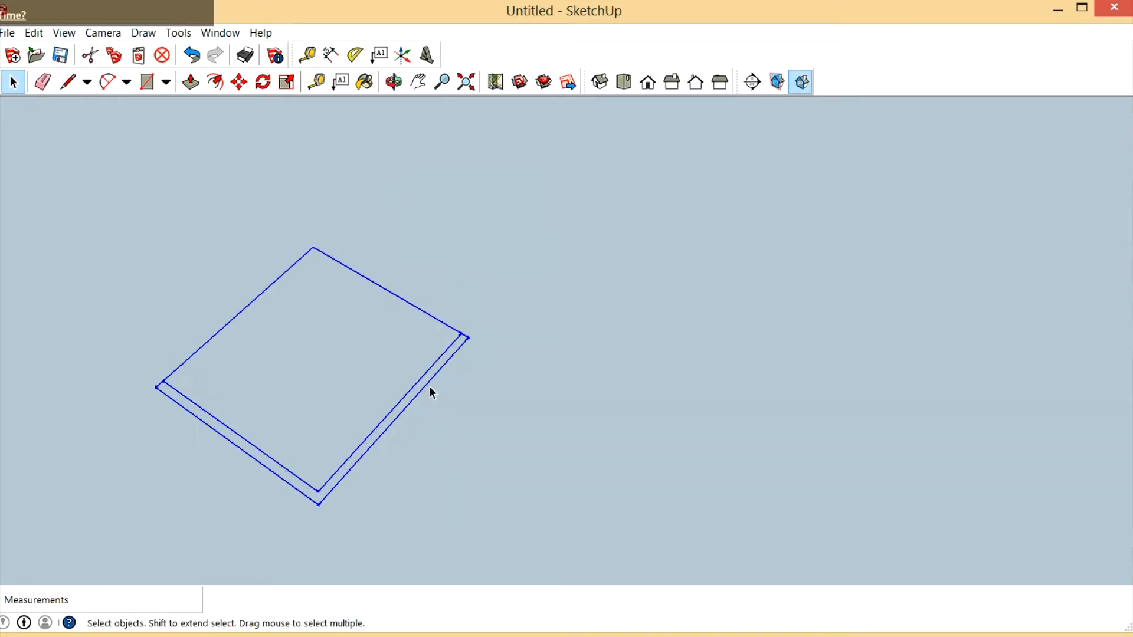
{"action": "double_click", "coordinate": [429, 386]}
{"action": "scroll", "coordinate": [430, 386], "scroll_direction": "down", "scroll_amount": 3}
{"action": "scroll", "coordinate": [368, 460], "scroll_direction": "up", "scroll_amount": 1}
{"action": "left_click", "coordinate": [512, 424]}
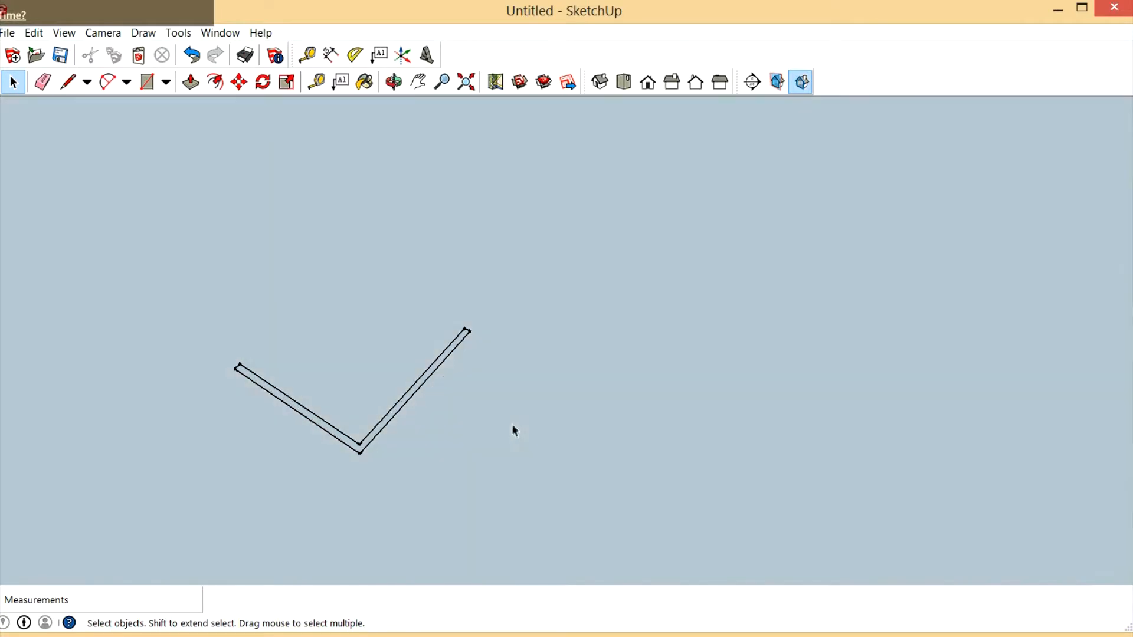
Open the L profile group and extrude its face upward 24'
{"action": "double_click", "coordinate": [440, 369]}
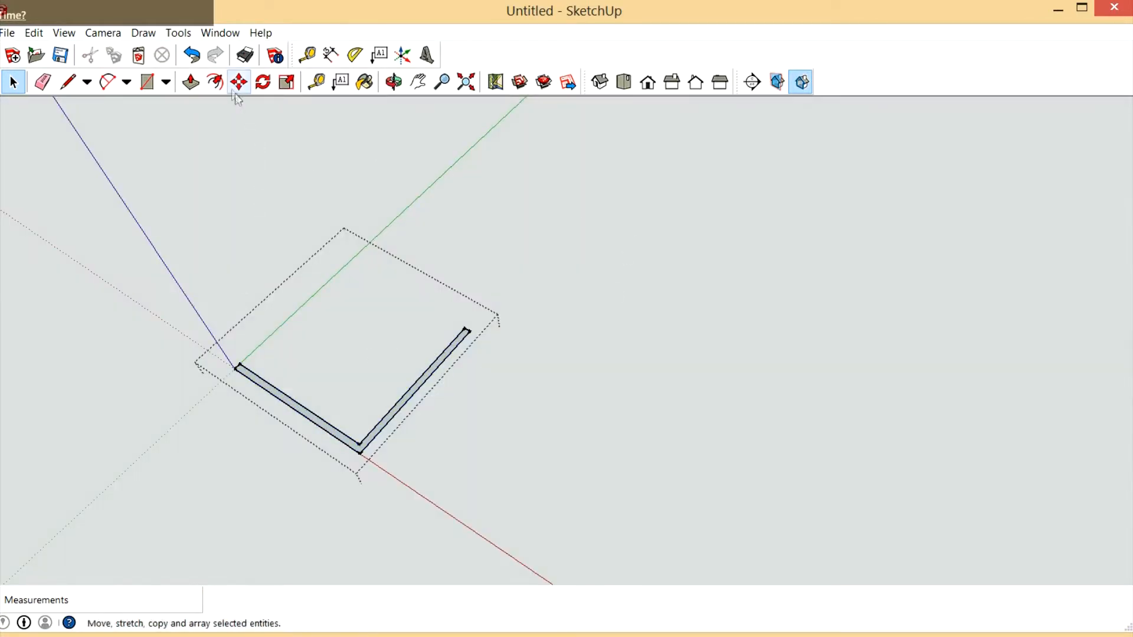
{"action": "left_click", "coordinate": [190, 82]}
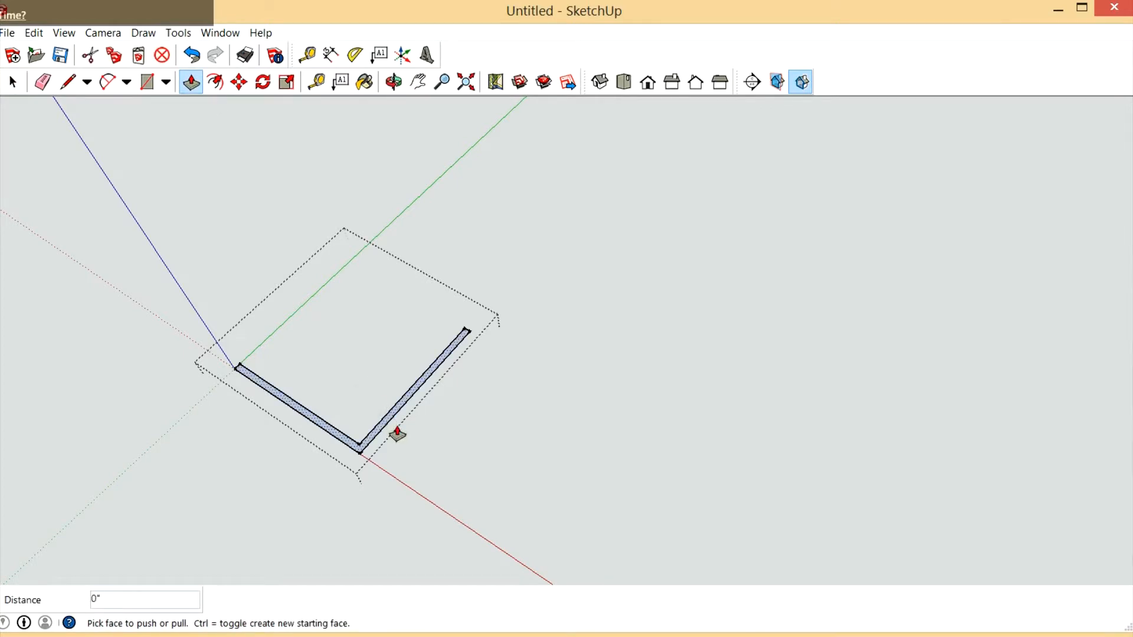
{"action": "left_click_drag", "start_coordinate": [392, 434], "coordinate": [366, 311]}
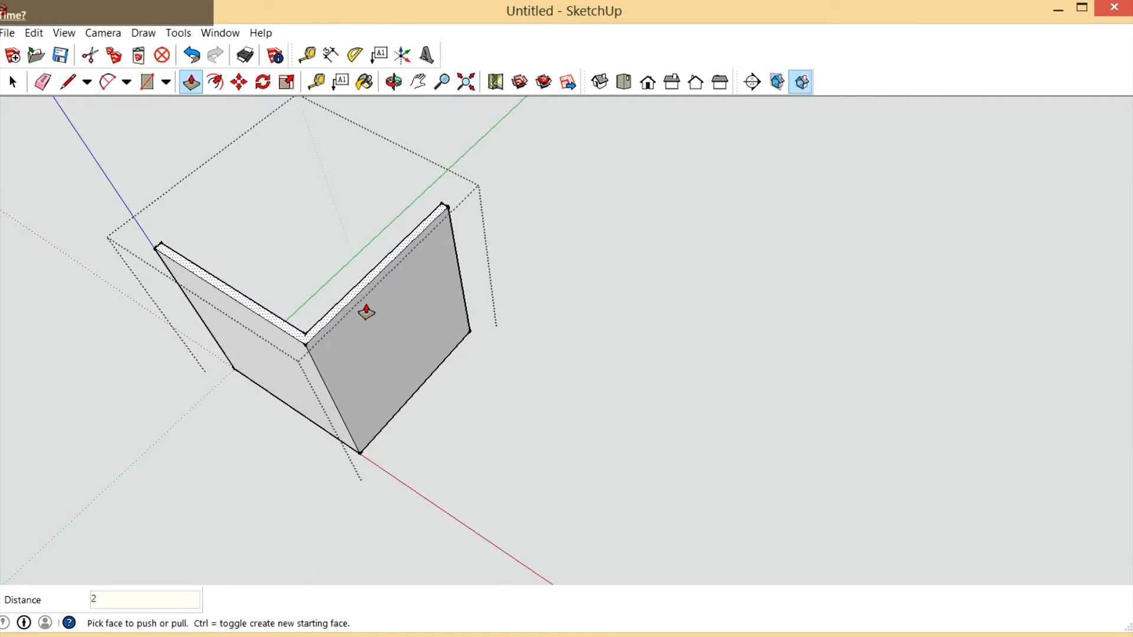
{"action": "left_click", "coordinate": [365, 311]}
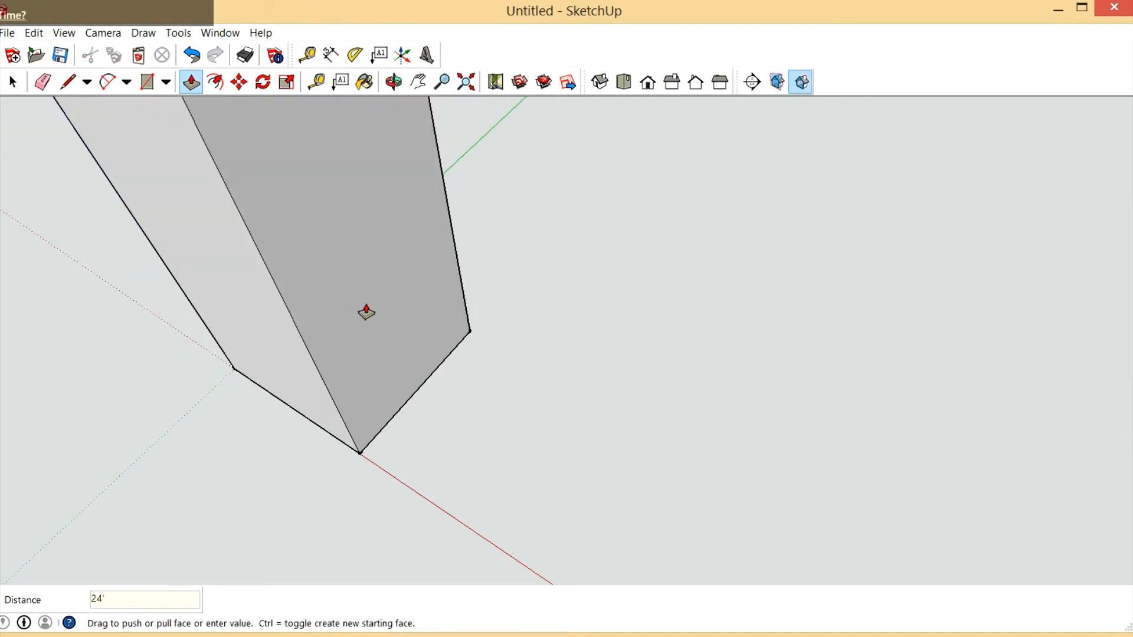
{"action": "key", "text": "Return"}
{"action": "scroll", "coordinate": [504, 454], "scroll_direction": "down", "scroll_amount": 6}
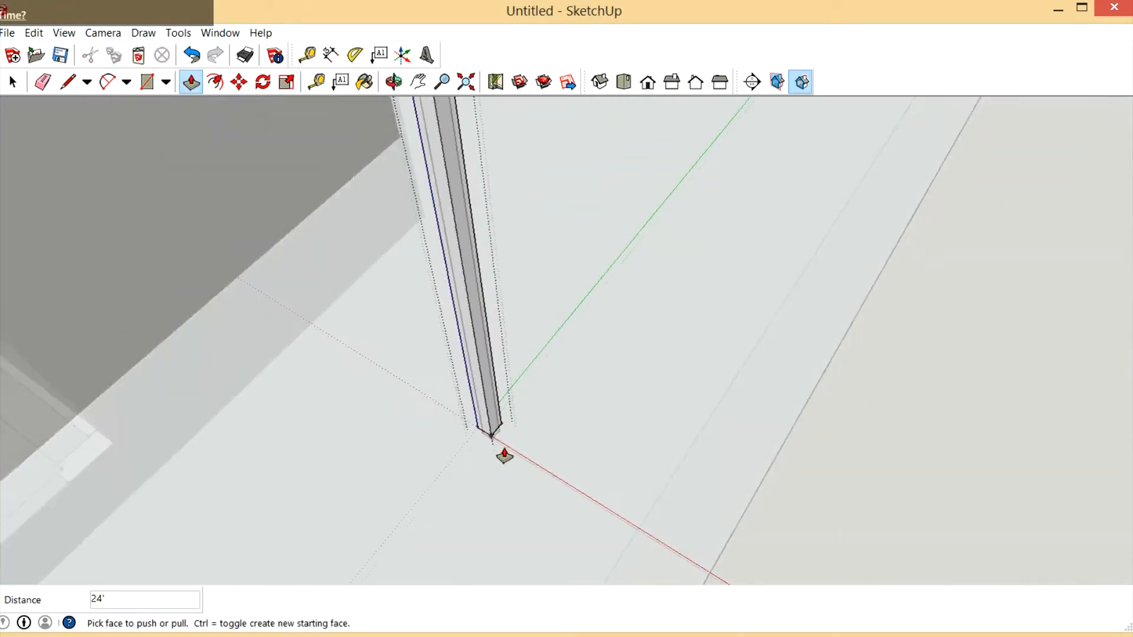
{"action": "scroll", "coordinate": [504, 455], "scroll_direction": "down", "scroll_amount": 4}
{"action": "scroll", "coordinate": [503, 454], "scroll_direction": "up", "scroll_amount": 4}
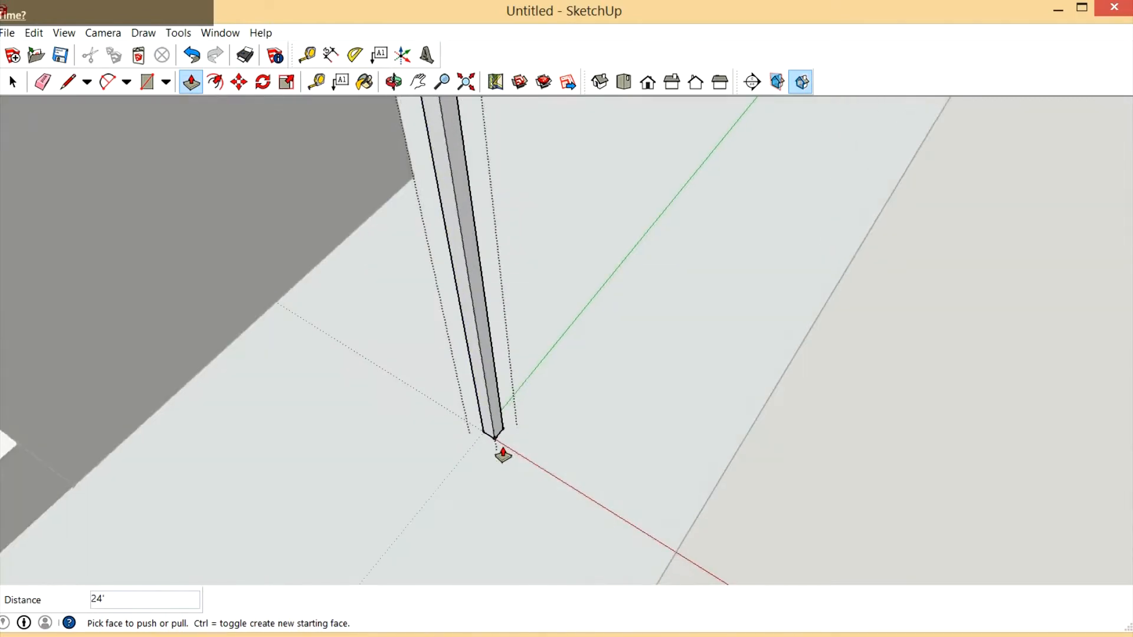
{"action": "scroll", "coordinate": [502, 455], "scroll_direction": "up", "scroll_amount": 4}
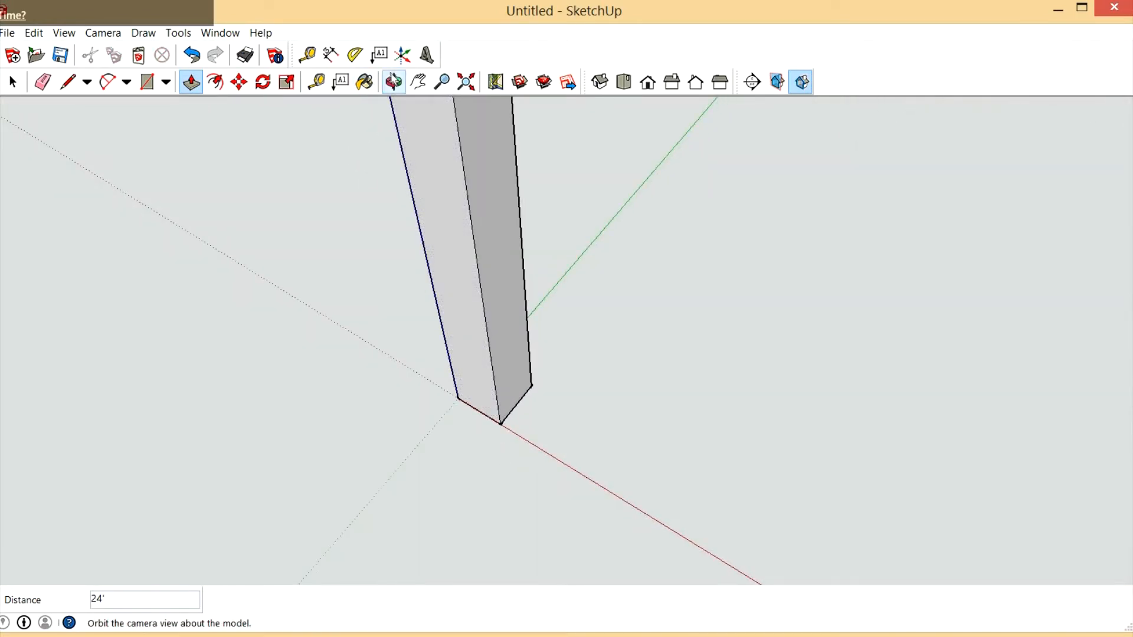
{"action": "left_click", "coordinate": [393, 81]}
{"action": "left_click_drag", "start_coordinate": [490, 296], "coordinate": [351, 245]}
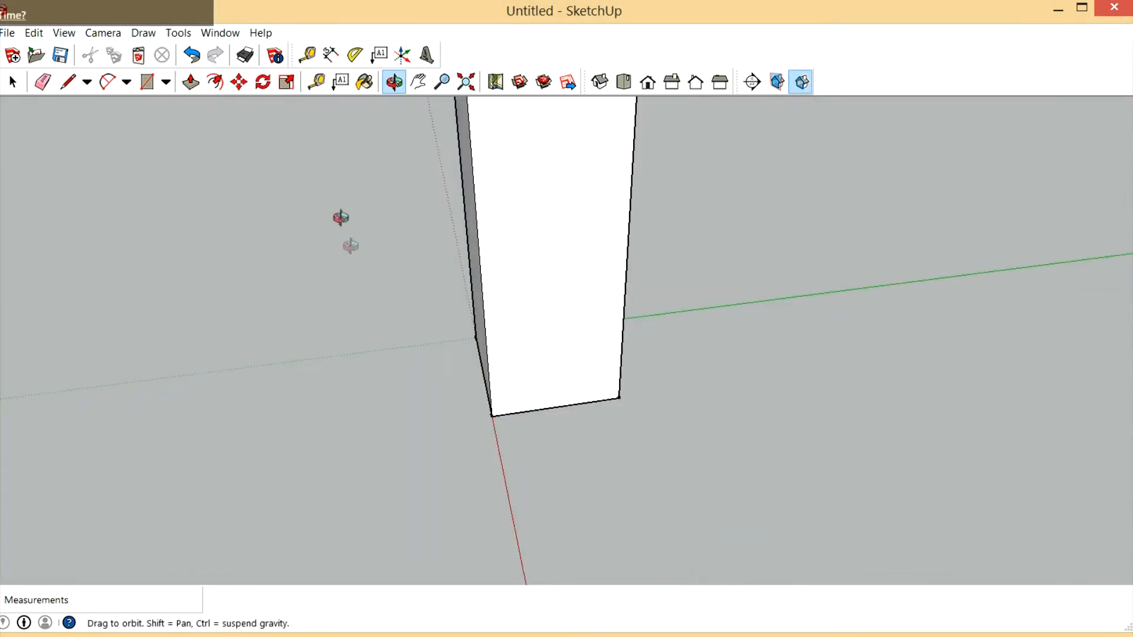
{"action": "left_click", "coordinate": [263, 82]}
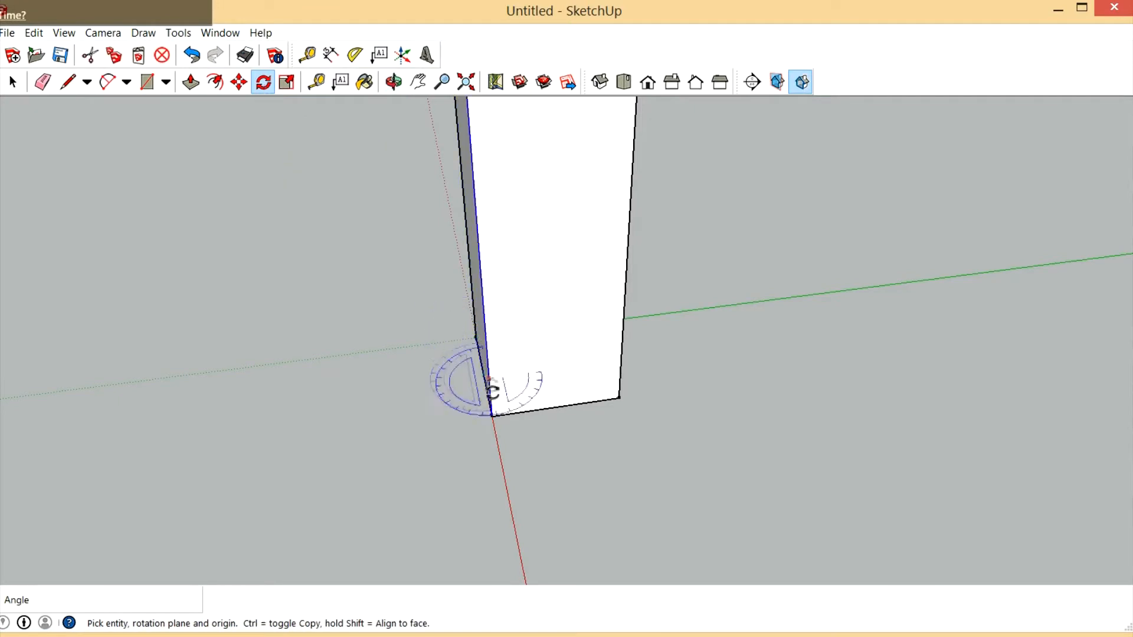
{"action": "scroll", "coordinate": [498, 425], "scroll_direction": "up", "scroll_amount": 3}
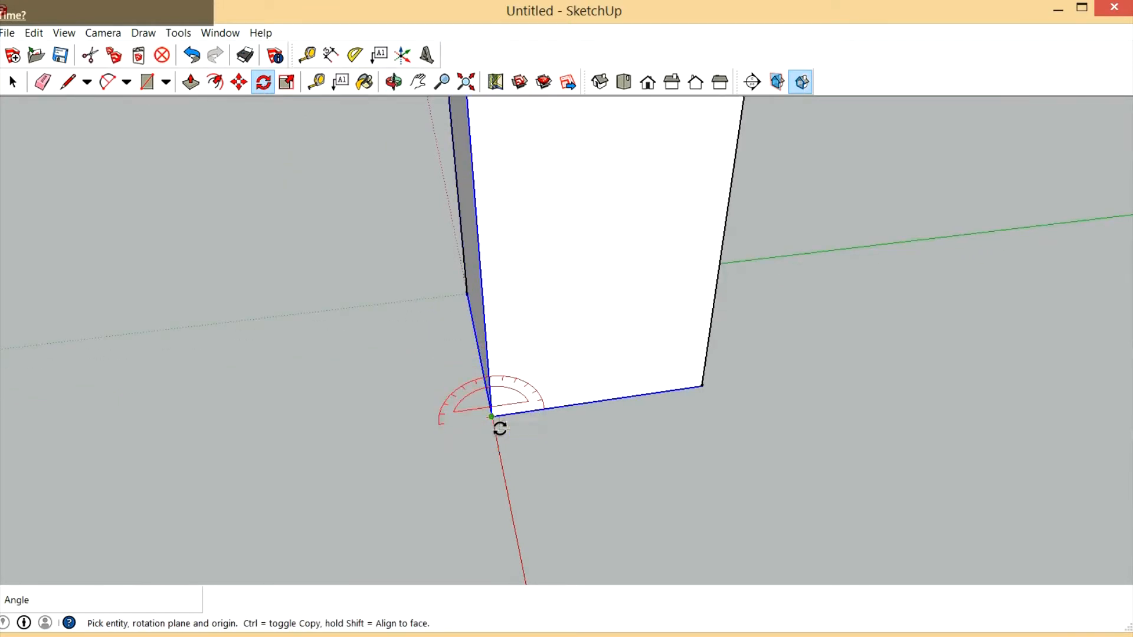
{"action": "left_click", "coordinate": [492, 417]}
{"action": "left_click", "coordinate": [493, 356]}
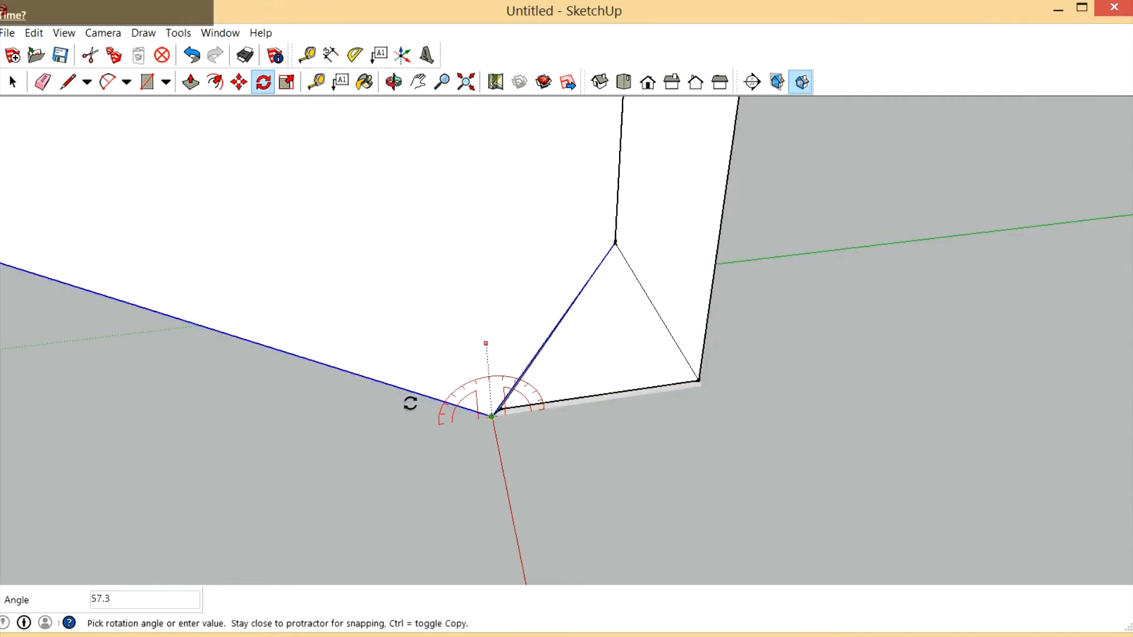
{"action": "key", "text": "Escape"}
{"action": "scroll", "coordinate": [707, 532], "scroll_direction": "down", "scroll_amount": 7}
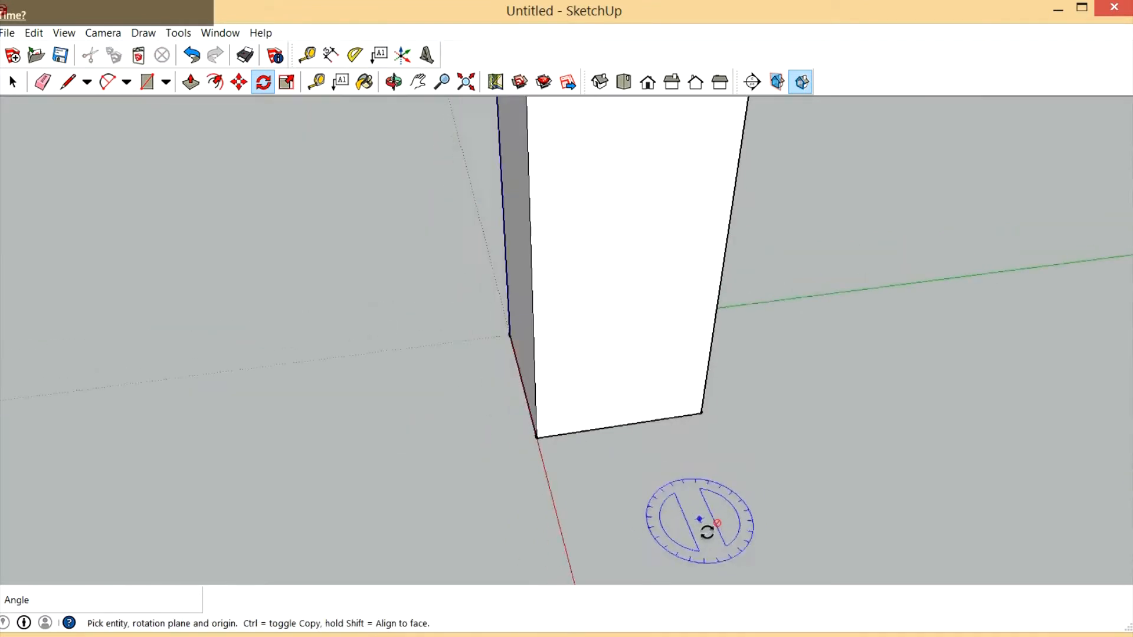
{"action": "scroll", "coordinate": [698, 541], "scroll_direction": "down", "scroll_amount": 5}
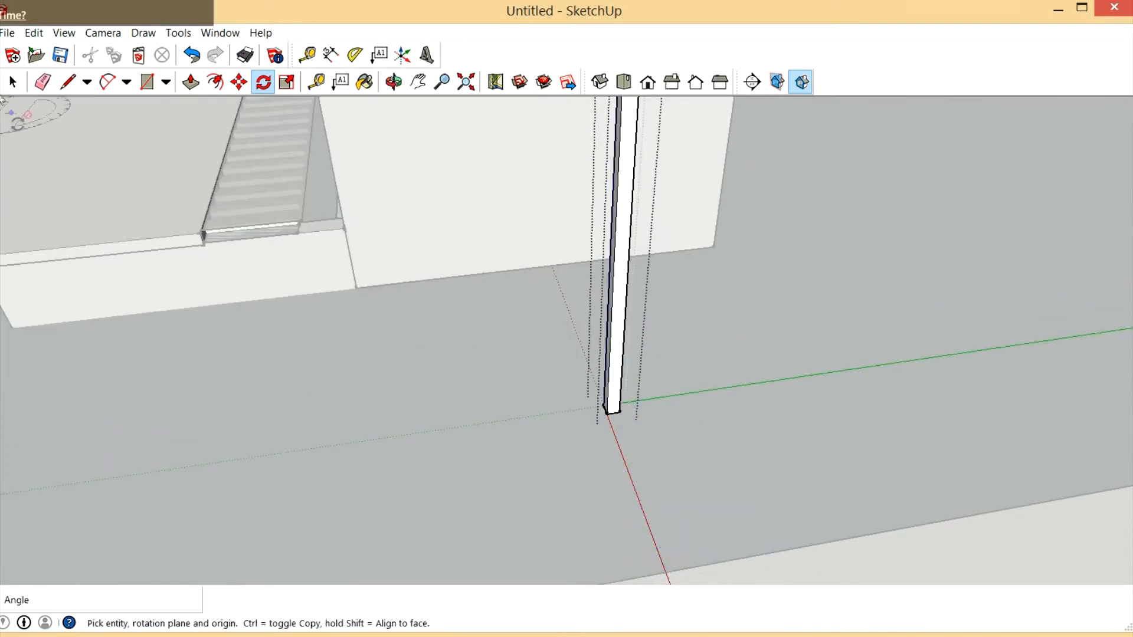
Close the L angle group and rotate the whole group about its base corner so it lies flat along the green axis
{"action": "left_click", "coordinate": [13, 82]}
{"action": "scroll", "coordinate": [646, 398], "scroll_direction": "up", "scroll_amount": 5}
{"action": "scroll", "coordinate": [617, 430], "scroll_direction": "up", "scroll_amount": 5}
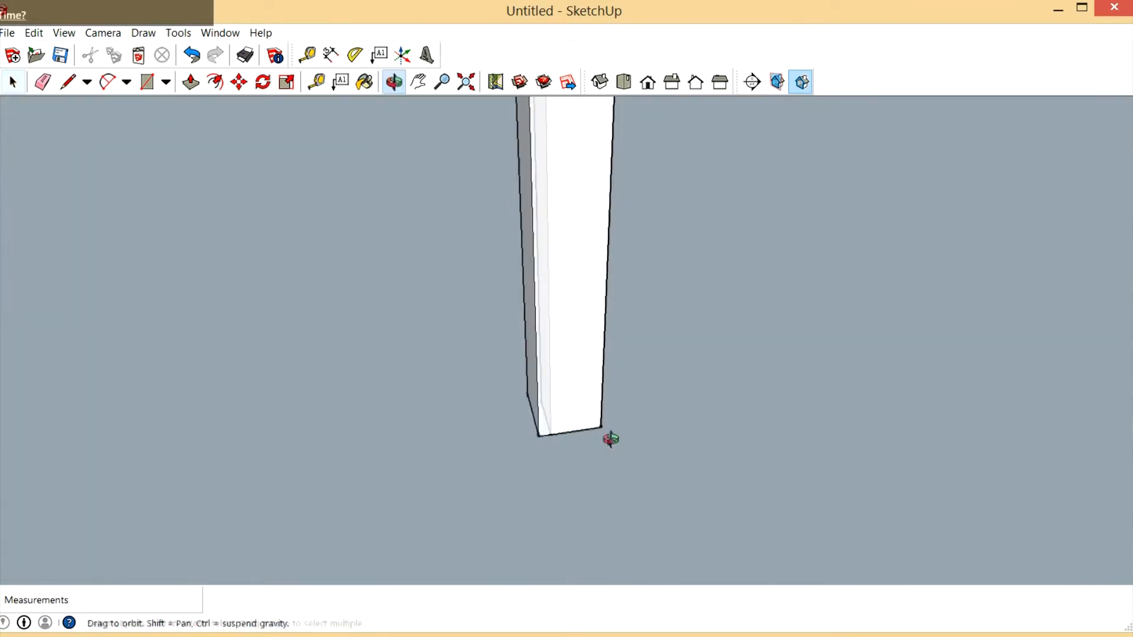
{"action": "left_click", "coordinate": [513, 412]}
{"action": "key", "text": "q"}
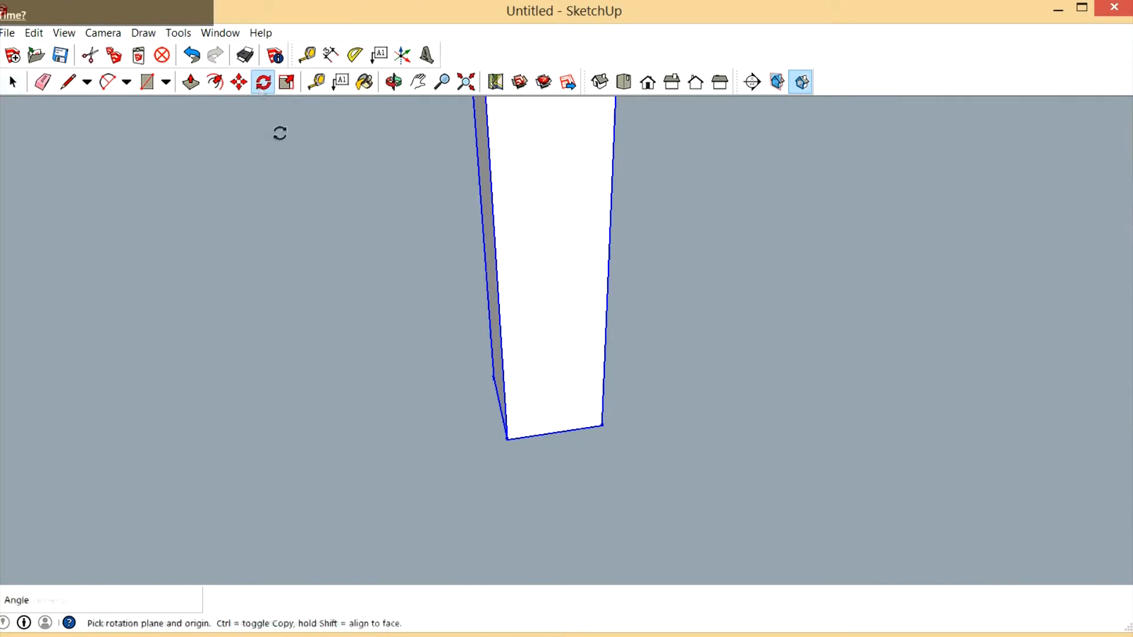
{"action": "left_click_drag", "start_coordinate": [507, 440], "coordinate": [501, 399]}
{"action": "left_click", "coordinate": [407, 470]}
{"action": "scroll", "coordinate": [720, 348], "scroll_direction": "down", "scroll_amount": 8}
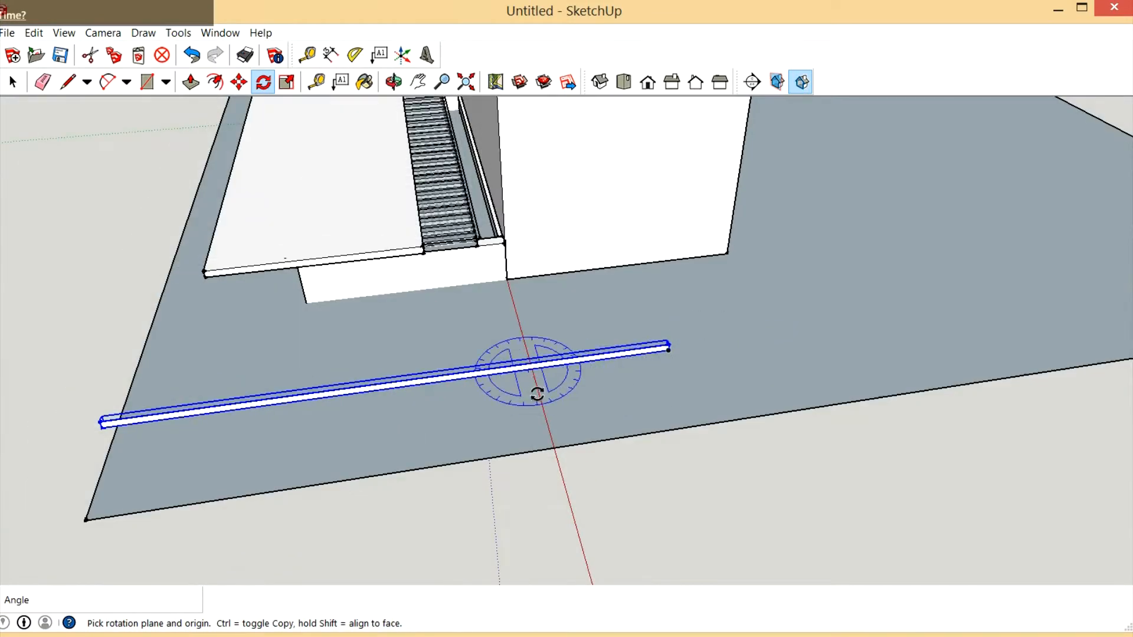
Try to rotate the flat angle 90° in plan about a point on the red axis
{"action": "left_click_drag", "start_coordinate": [538, 391], "coordinate": [552, 420]}
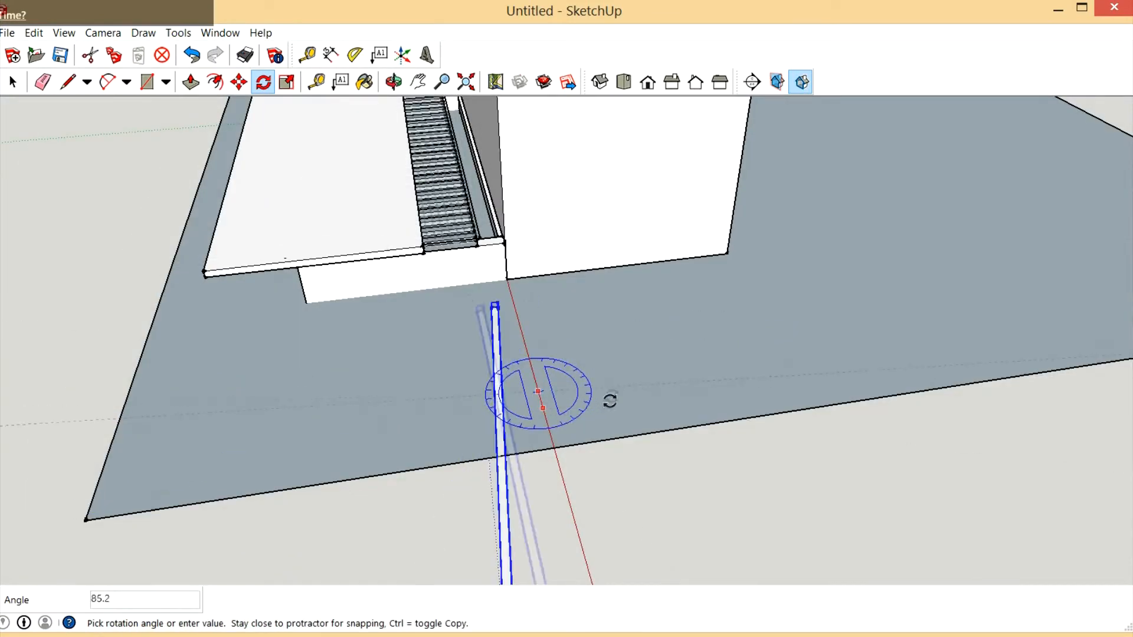
{"action": "type", "text": "90"}
{"action": "key", "text": "Return"}
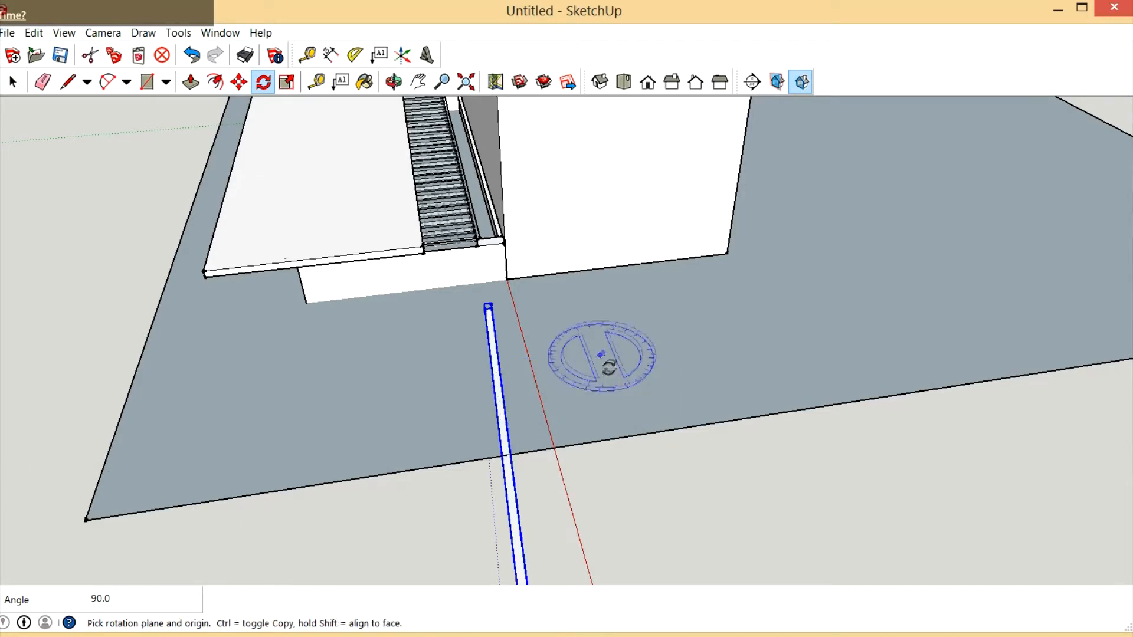
{"action": "key", "text": "ctrl+z"}
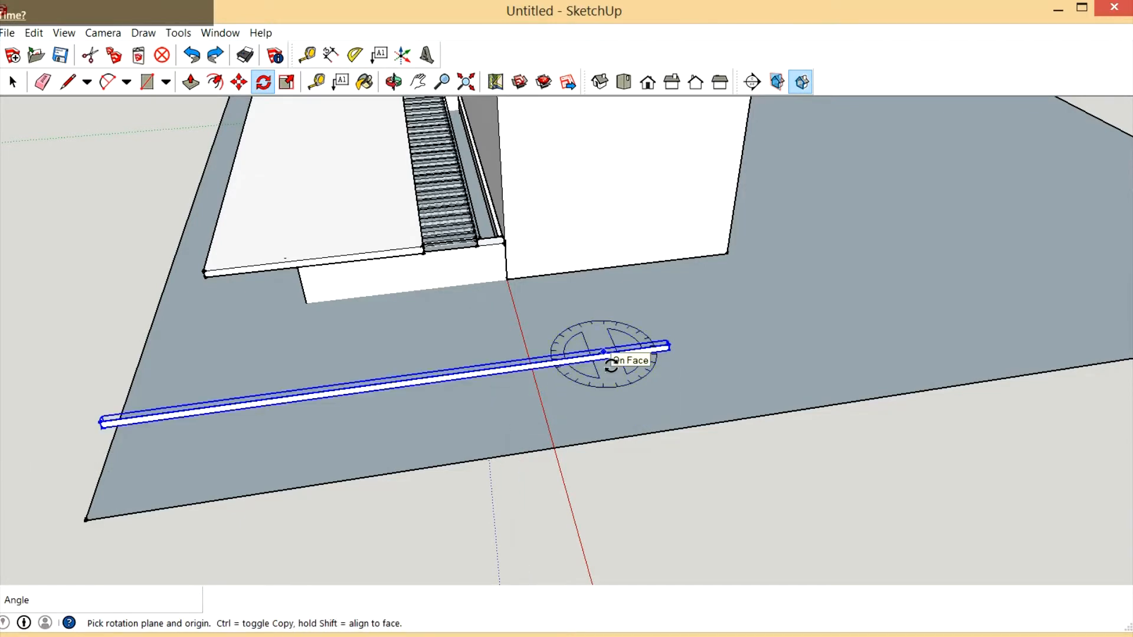
Rotate the flat angle 90° on the ground plane so it runs parallel to the red axis
{"action": "left_click", "coordinate": [539, 396]}
{"action": "left_click", "coordinate": [549, 431]}
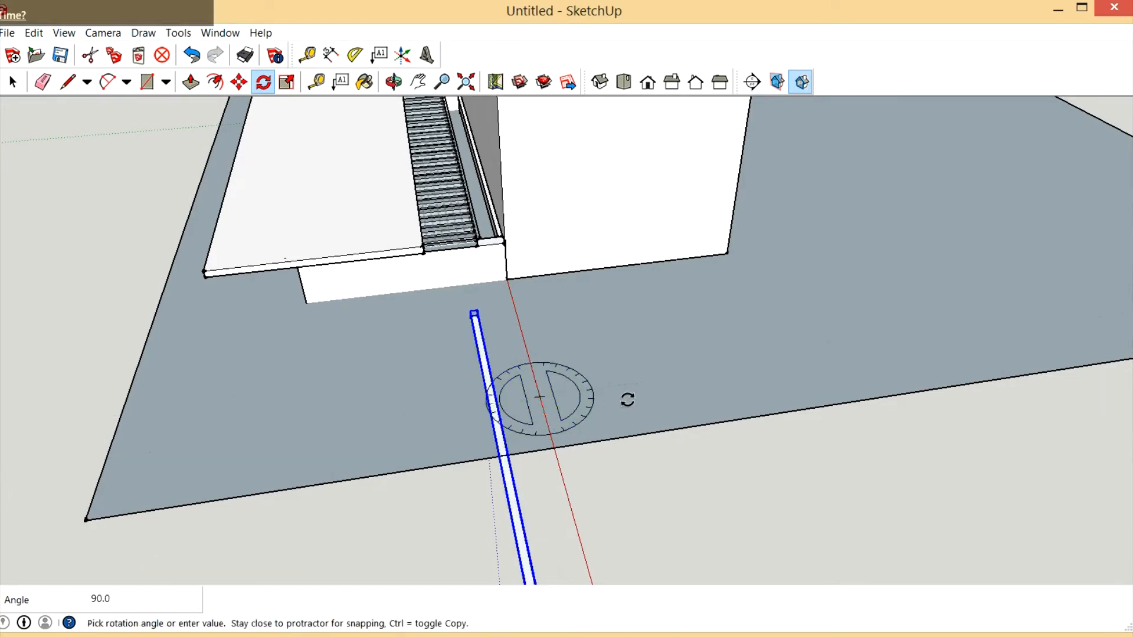
{"action": "left_click", "coordinate": [626, 398]}
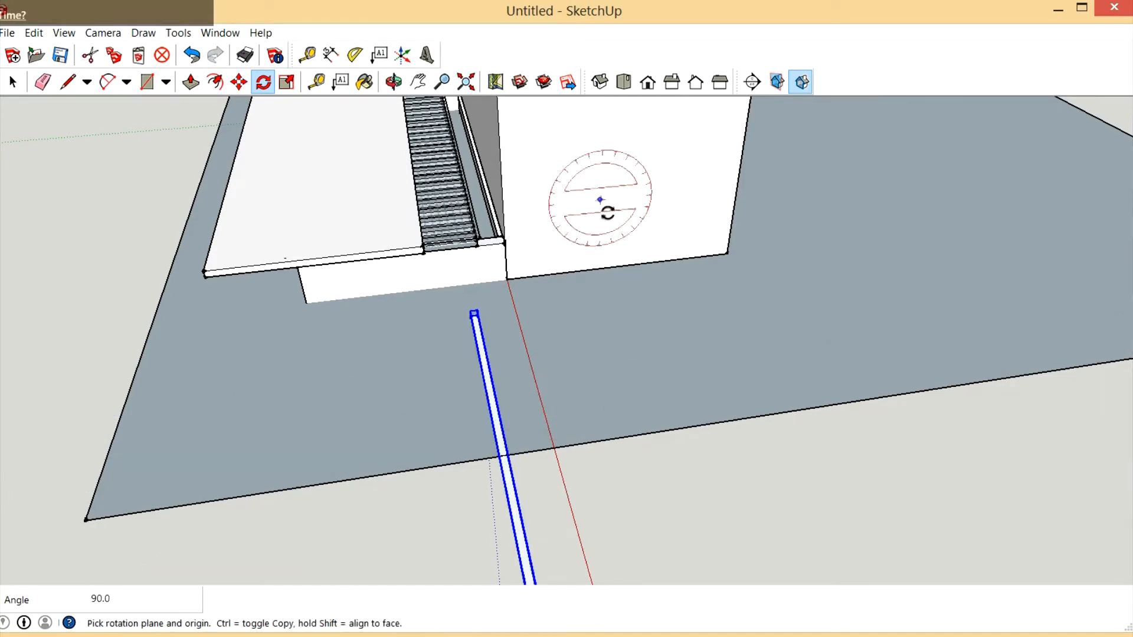
Move the angle from the ground to the ledge between the decking and the wall
{"action": "left_click", "coordinate": [239, 82]}
{"action": "left_click", "coordinate": [521, 513]}
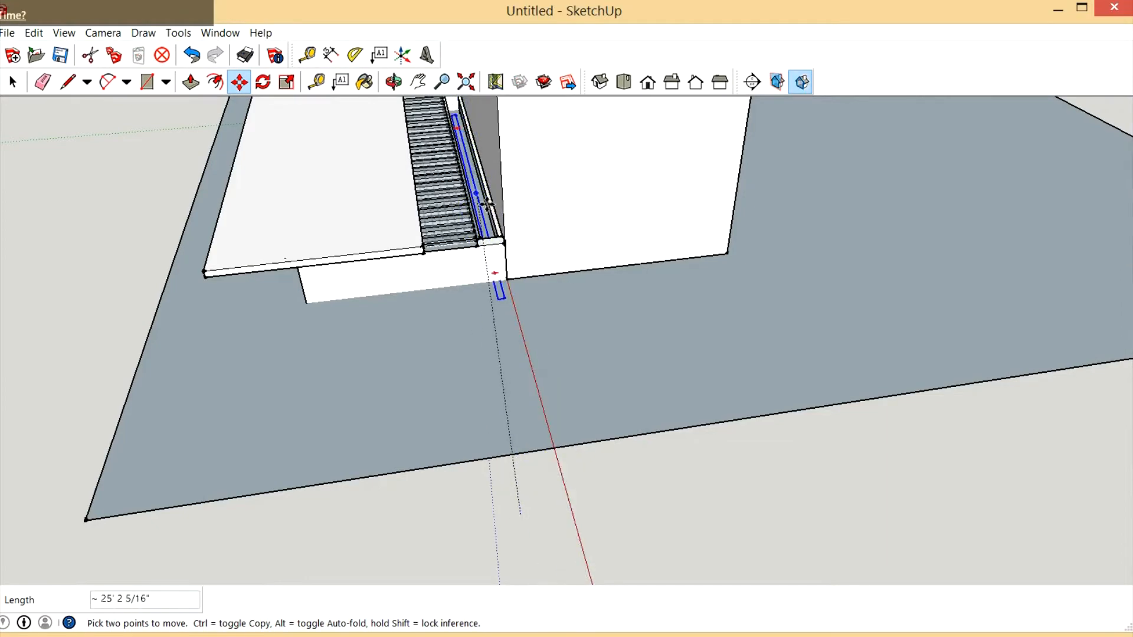
{"action": "scroll", "coordinate": [485, 170], "scroll_direction": "up", "scroll_amount": 8}
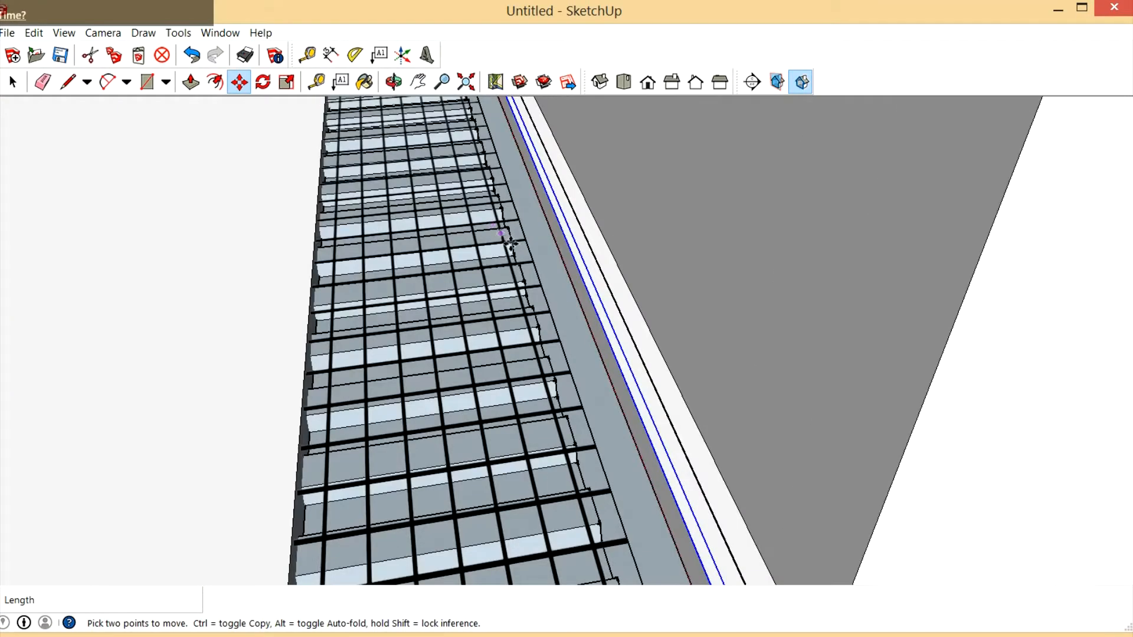
Move the angle by its outer bottom corner to the end corner where the ledge meets the wall
{"action": "scroll", "coordinate": [531, 244], "scroll_direction": "down", "scroll_amount": 5}
{"action": "scroll", "coordinate": [687, 469], "scroll_direction": "up", "scroll_amount": 5}
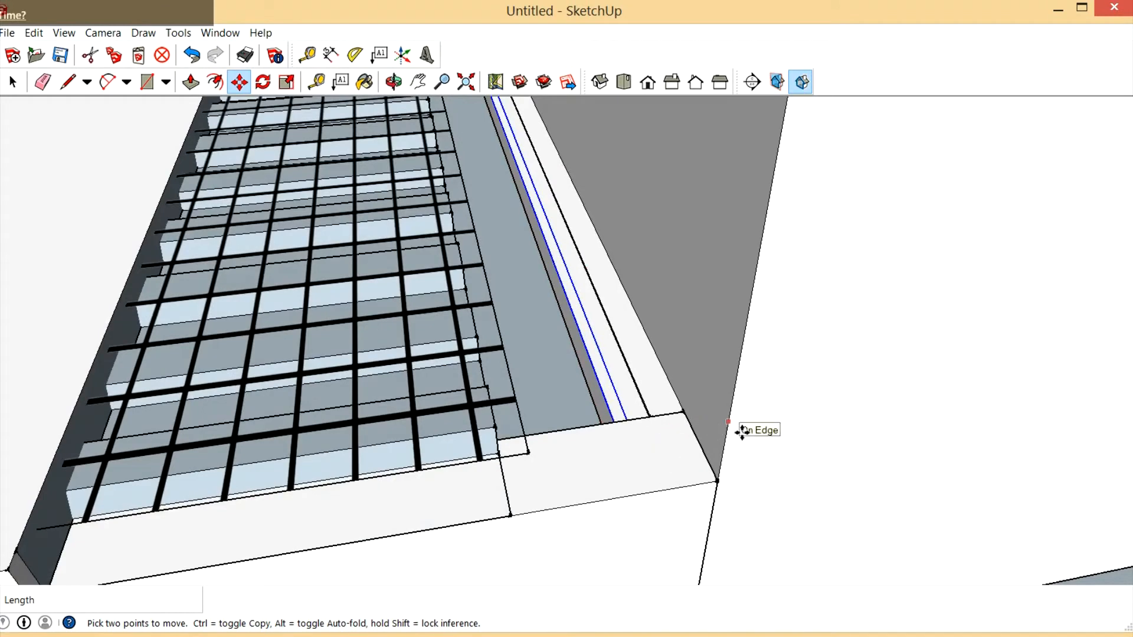
{"action": "scroll", "coordinate": [748, 464], "scroll_direction": "up", "scroll_amount": 2}
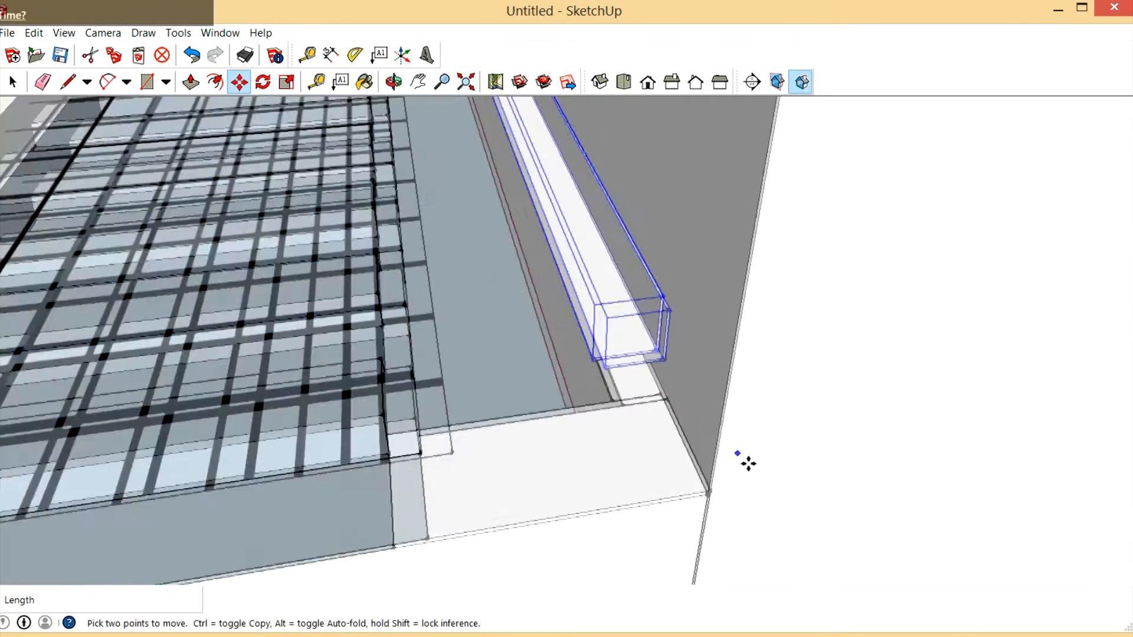
{"action": "scroll", "coordinate": [749, 464], "scroll_direction": "up", "scroll_amount": 5}
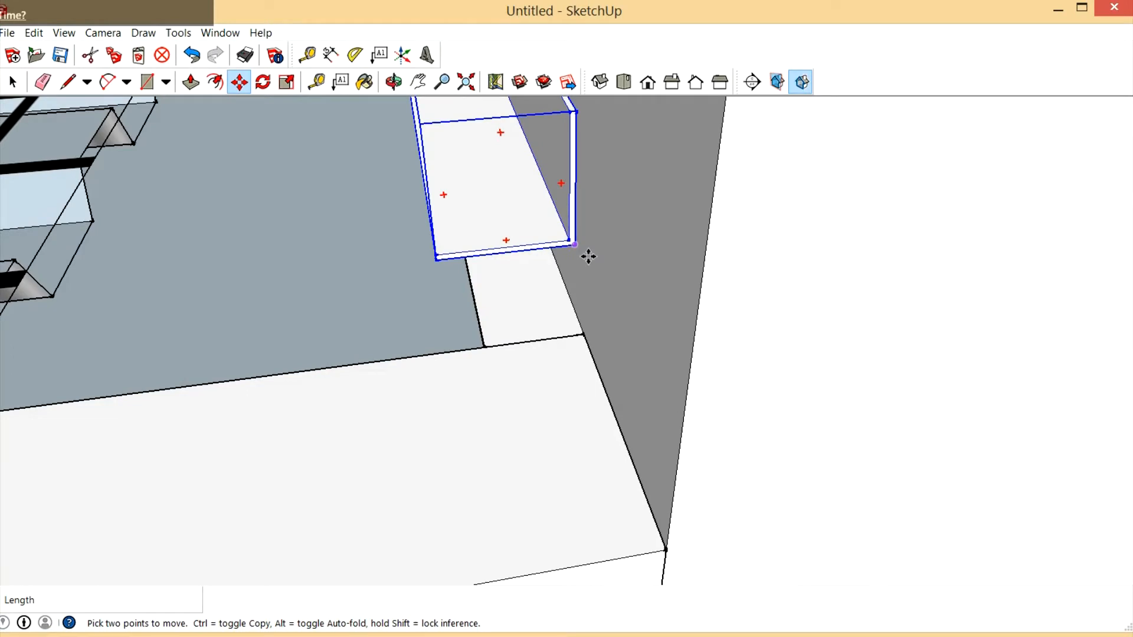
{"action": "left_click", "coordinate": [588, 255]}
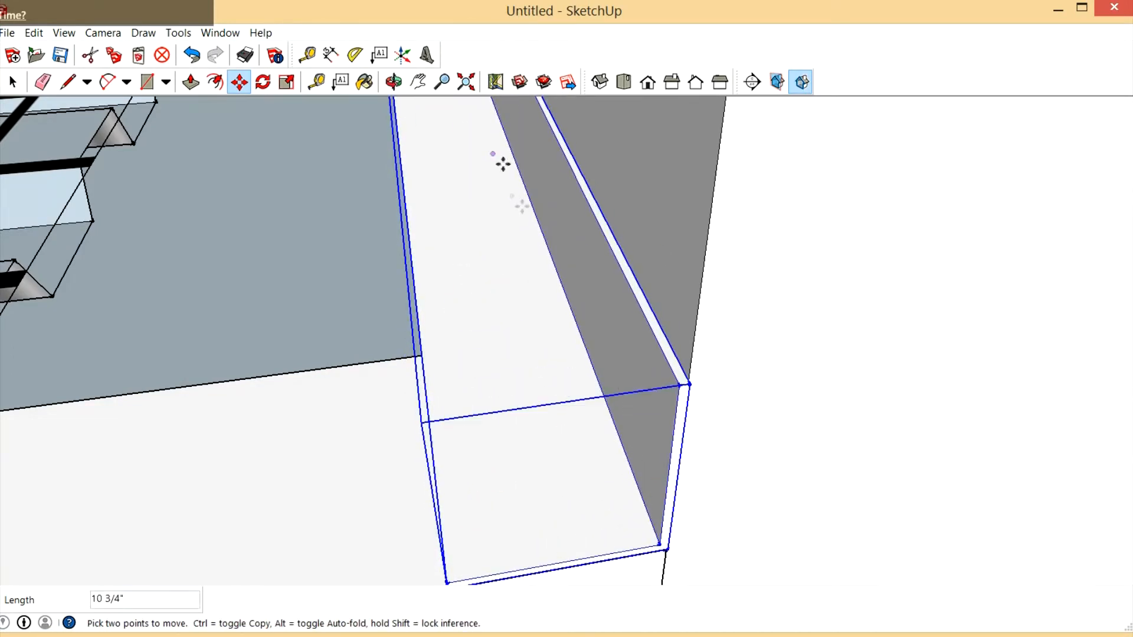
{"action": "middle_click_drag", "start_coordinate": [503, 164], "coordinate": [495, 375]}
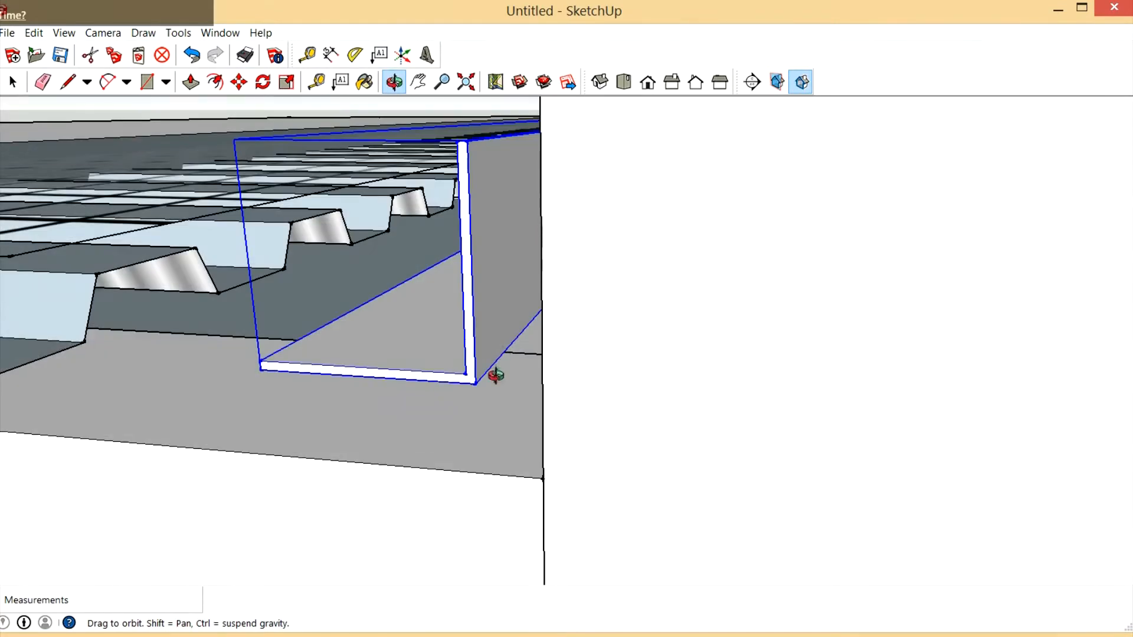
{"action": "middle_click_drag", "start_coordinate": [277, 111], "coordinate": [277, 112]}
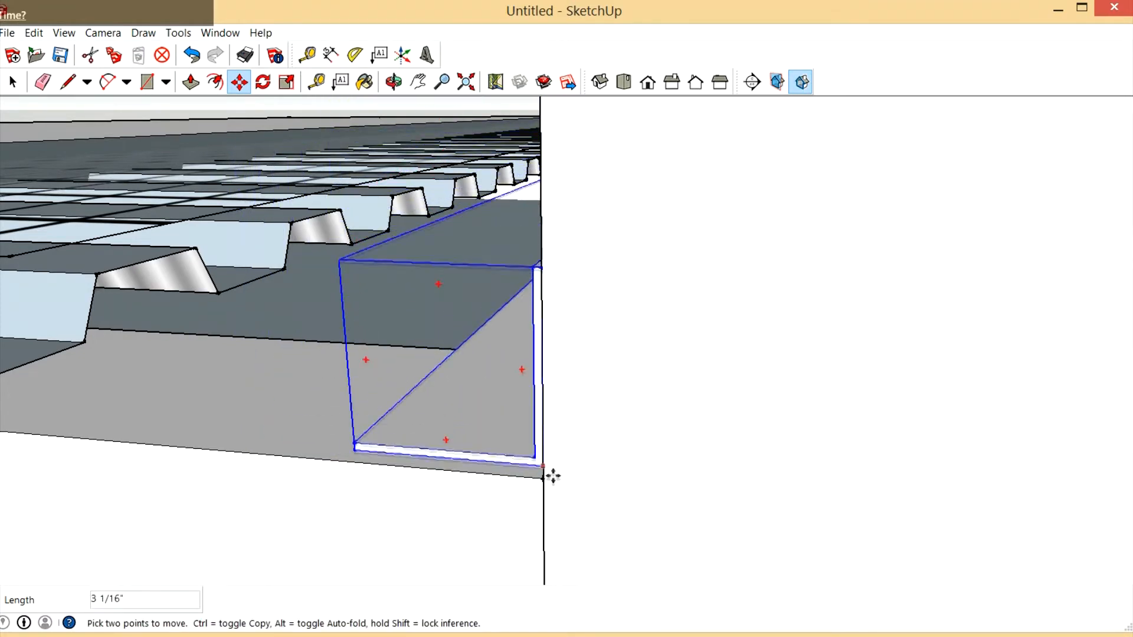
{"action": "left_click", "coordinate": [553, 491]}
Deselect the angle and examine how it sits on the ledge and against the wall along its length
{"action": "left_click", "coordinate": [393, 82]}
{"action": "left_click_drag", "start_coordinate": [539, 295], "coordinate": [202, 172]}
{"action": "left_click", "coordinate": [13, 82]}
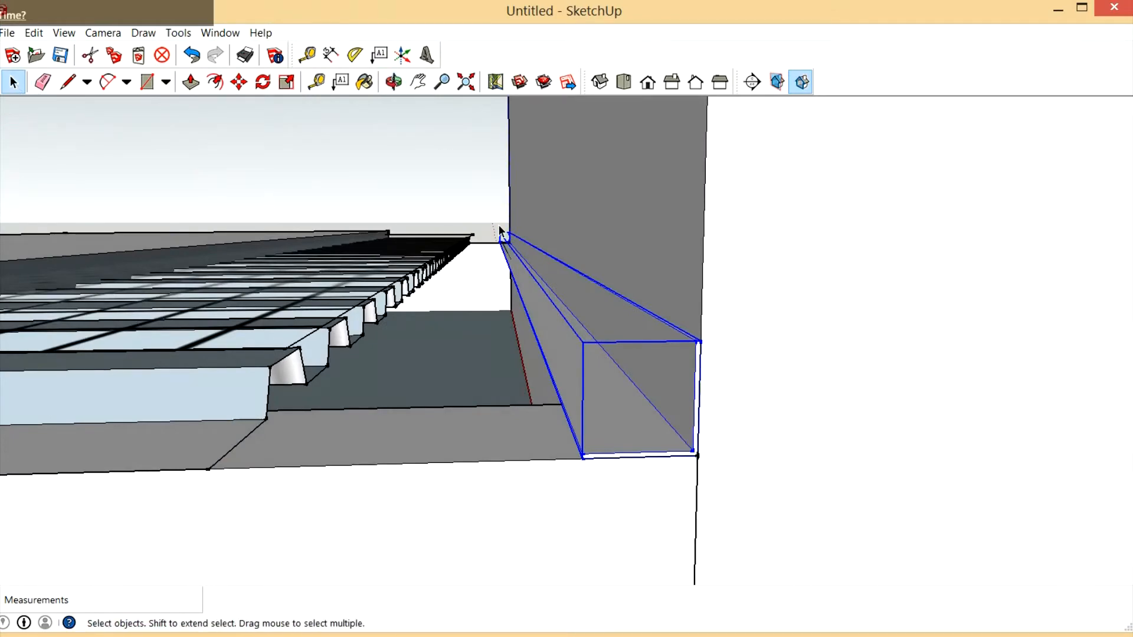
{"action": "left_click", "coordinate": [425, 220]}
{"action": "left_click", "coordinate": [394, 82]}
{"action": "left_click_drag", "start_coordinate": [584, 227], "coordinate": [657, 305]}
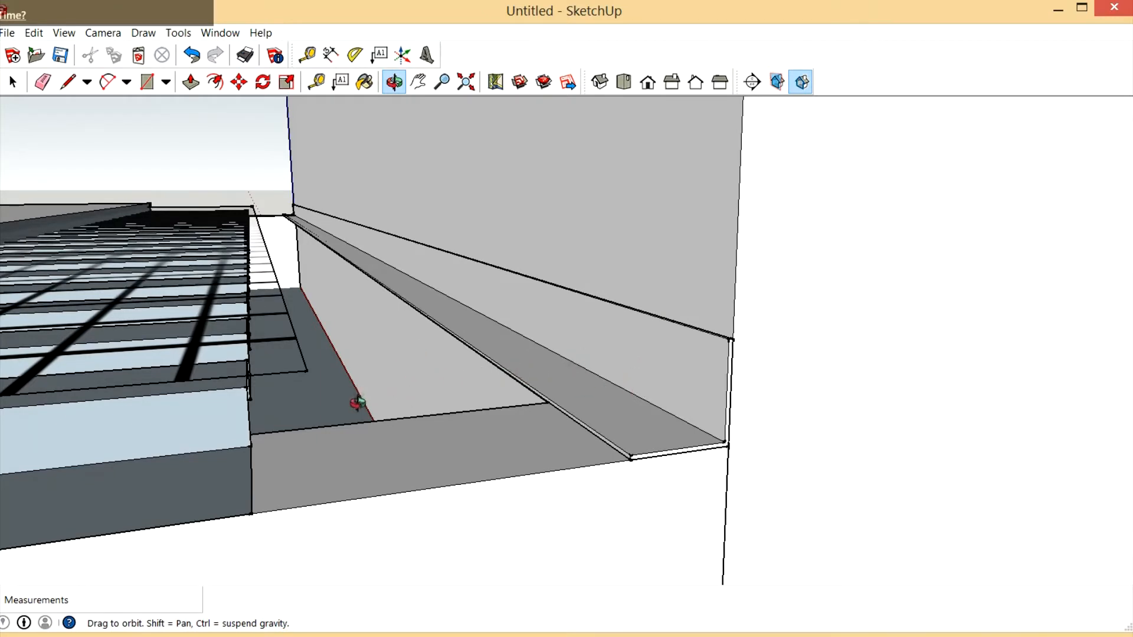
{"action": "left_click_drag", "start_coordinate": [661, 363], "coordinate": [710, 364]}
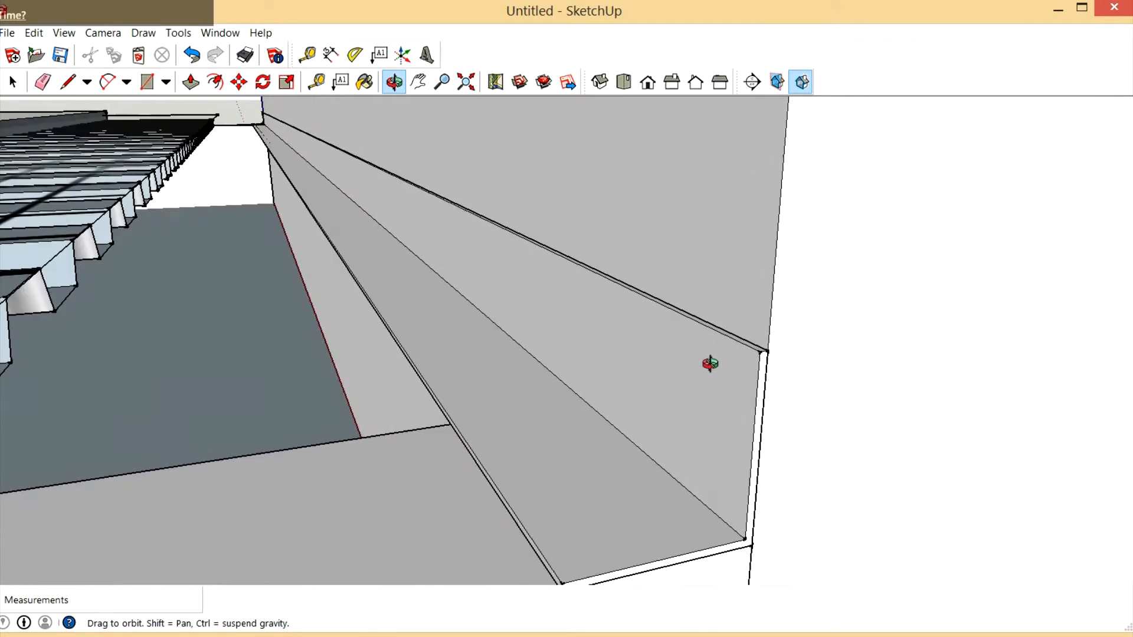
{"action": "left_click_drag", "start_coordinate": [872, 382], "coordinate": [720, 398]}
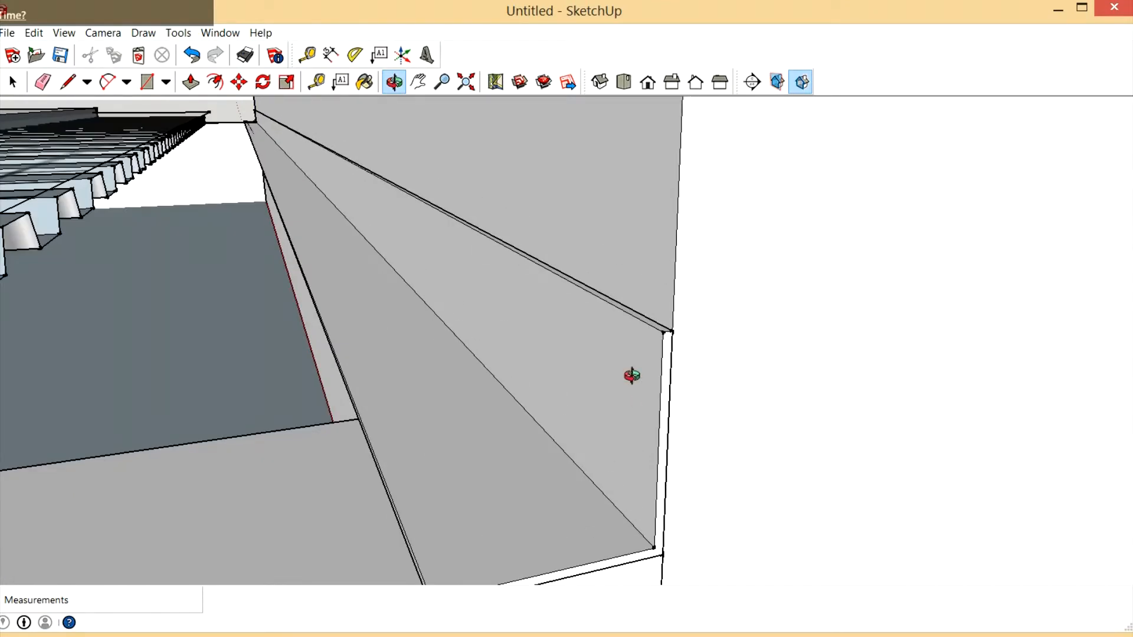
Open the angle group for editing and switch the camera to Parallel Projection
{"action": "left_click", "coordinate": [13, 82]}
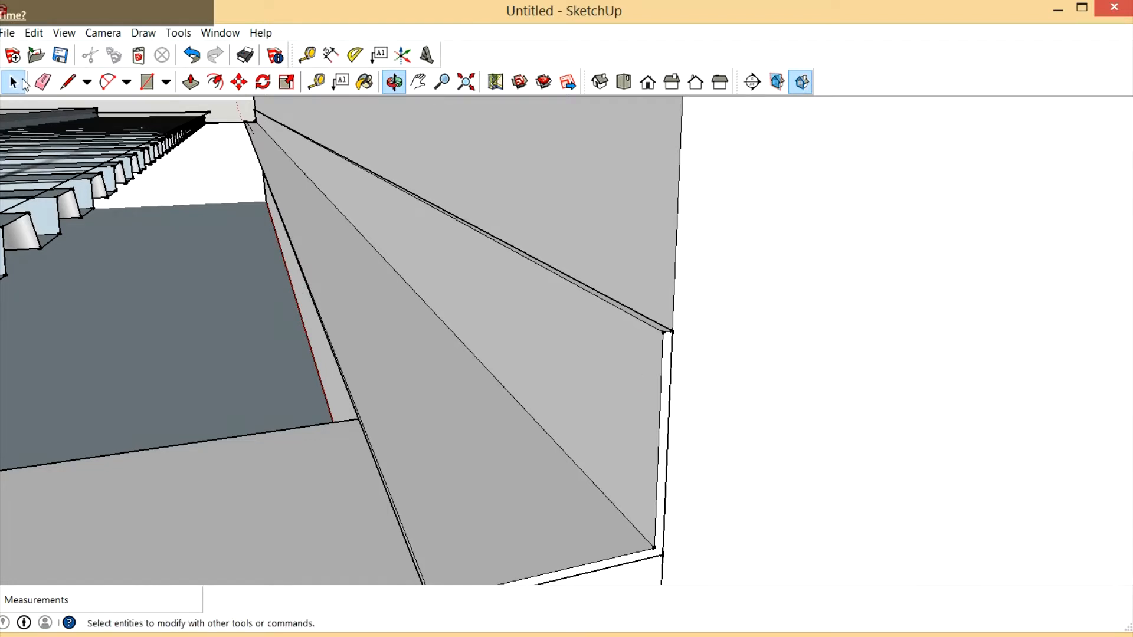
{"action": "left_click", "coordinate": [583, 337]}
{"action": "left_click", "coordinate": [394, 82]}
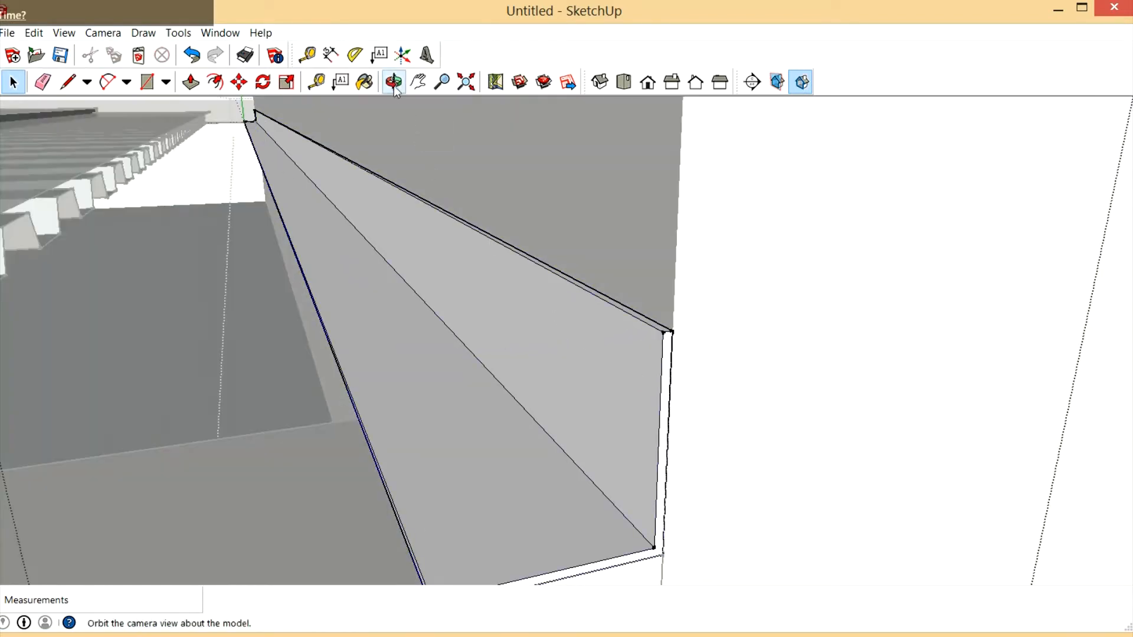
{"action": "left_click_drag", "start_coordinate": [662, 278], "coordinate": [570, 256]}
{"action": "left_click", "coordinate": [13, 82]}
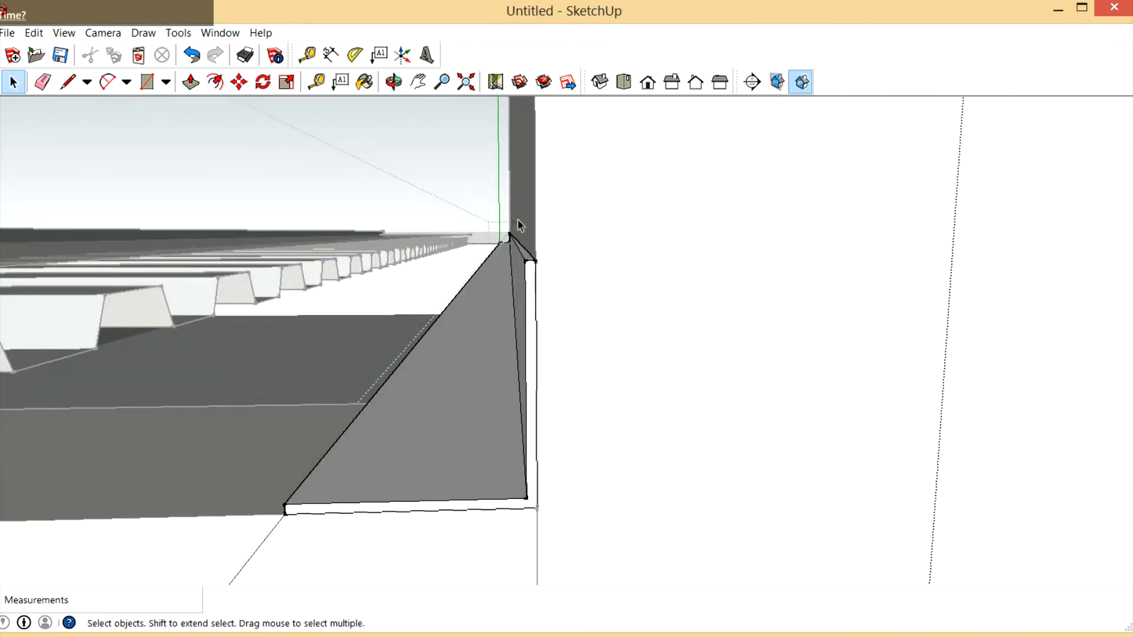
{"action": "left_click_drag", "start_coordinate": [564, 270], "coordinate": [565, 270]}
{"action": "left_click", "coordinate": [393, 82]}
{"action": "left_click_drag", "start_coordinate": [545, 197], "coordinate": [545, 192]}
{"action": "left_click", "coordinate": [101, 34]}
{"action": "left_click", "coordinate": [129, 109]}
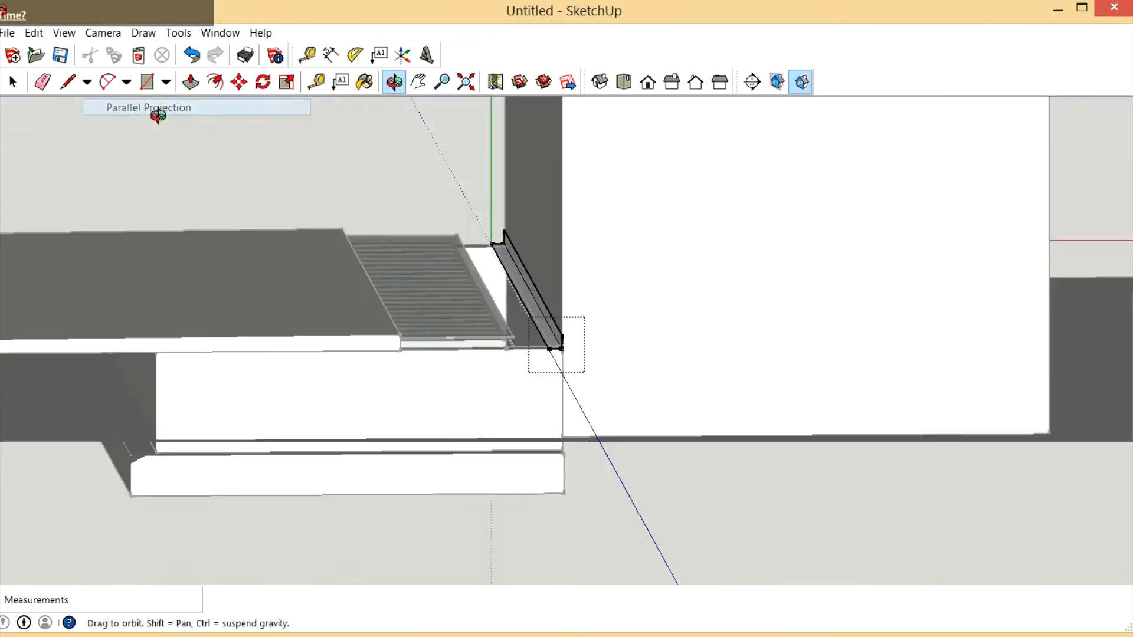
Select the upper end of the angle's vertical leg in an end-on view and move it up 6" to lengthen the leg
{"action": "left_click_drag", "start_coordinate": [688, 365], "coordinate": [517, 297]}
{"action": "left_click", "coordinate": [13, 83]}
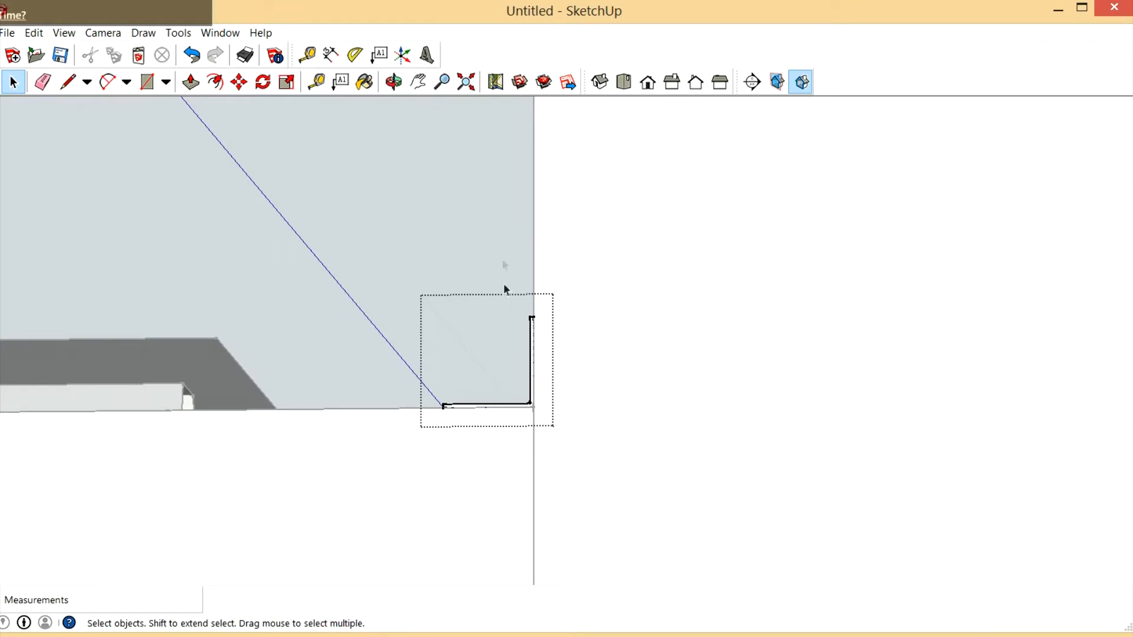
{"action": "left_click_drag", "start_coordinate": [610, 359], "coordinate": [624, 373]}
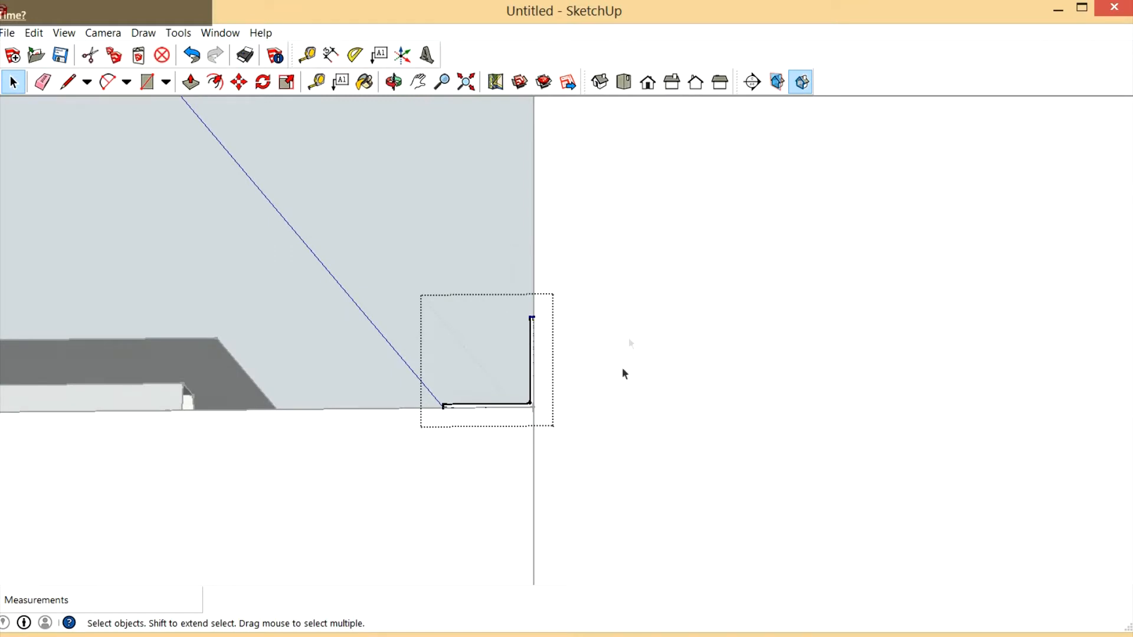
{"action": "left_click", "coordinate": [238, 82]}
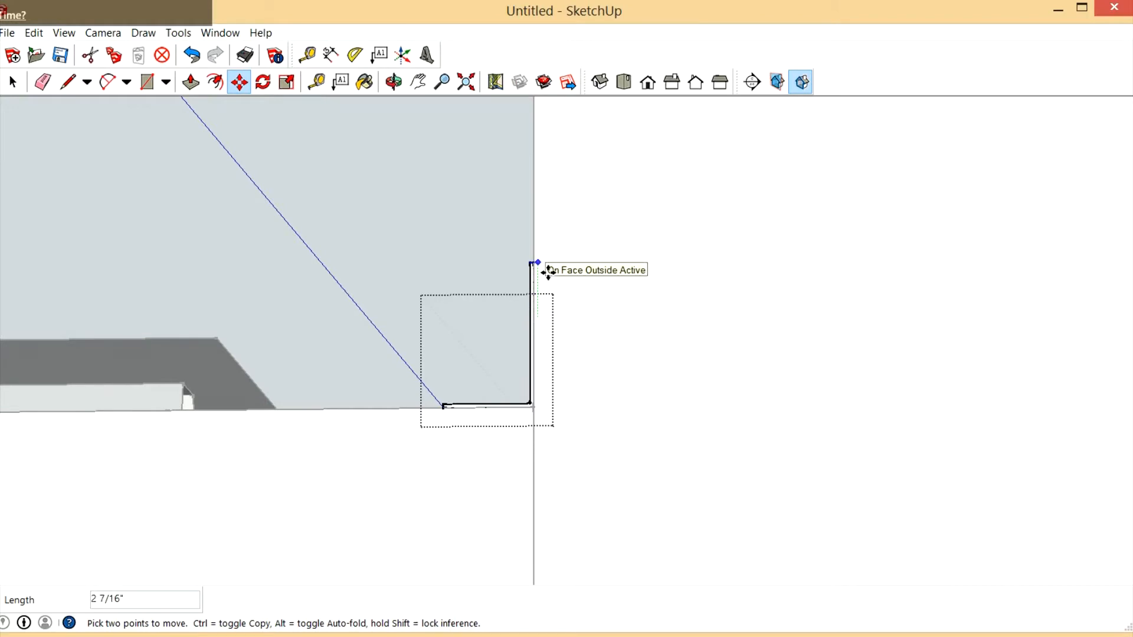
{"action": "key", "text": "Return"}
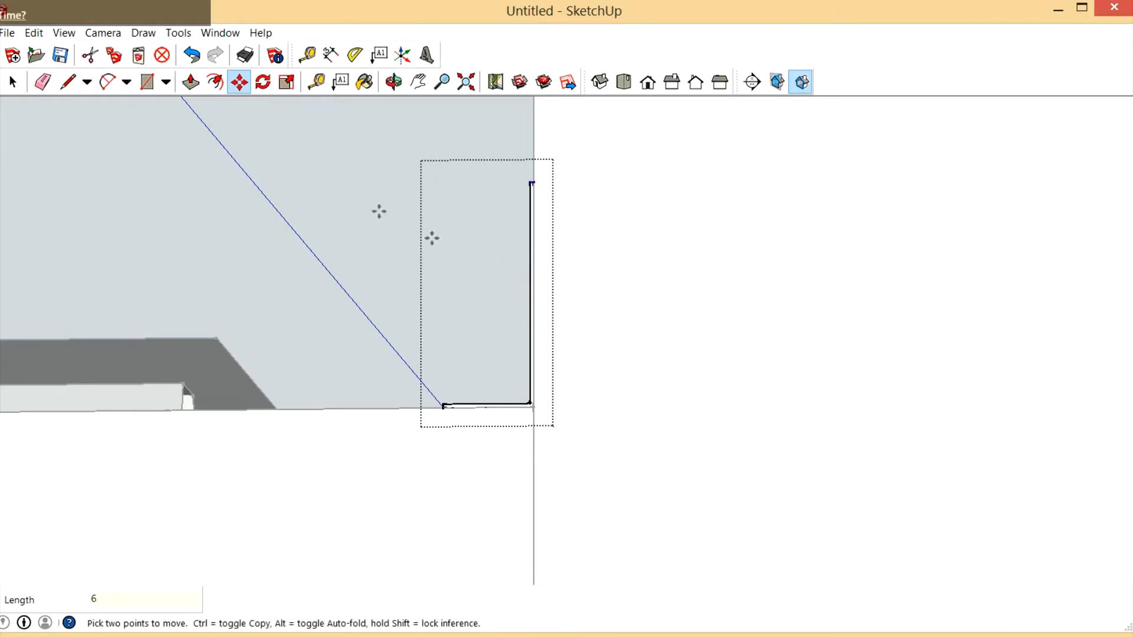
{"action": "left_click", "coordinate": [393, 89]}
{"action": "left_click_drag", "start_coordinate": [602, 285], "coordinate": [708, 485]}
{"action": "key", "text": "space"}
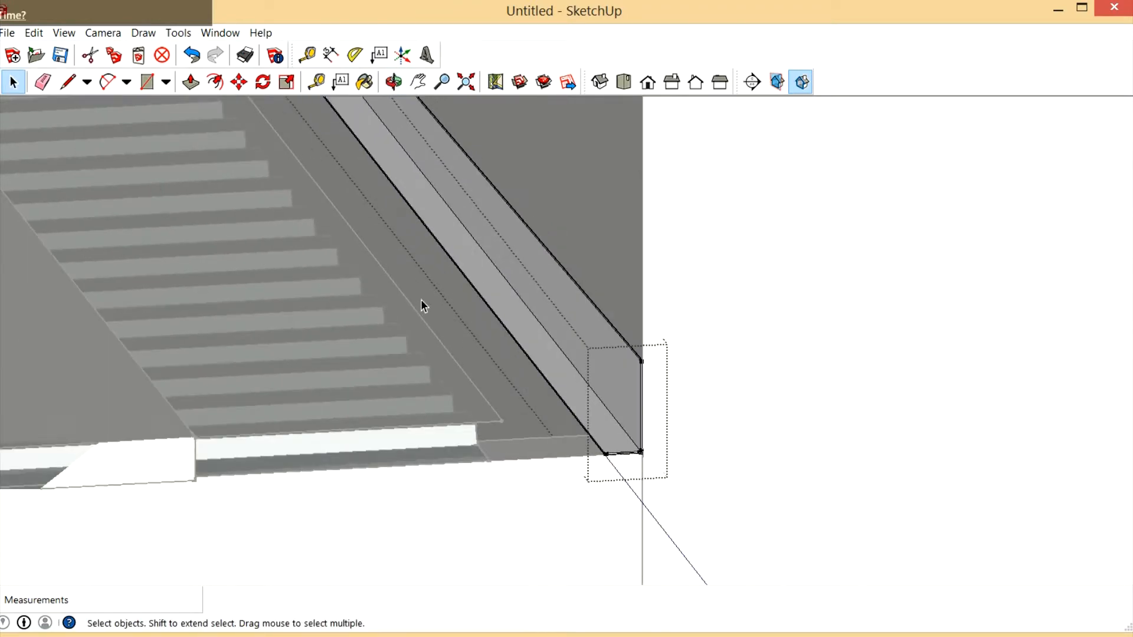
Close the angle group and switch the camera back to Perspective
{"action": "left_click", "coordinate": [394, 82]}
{"action": "left_click_drag", "start_coordinate": [531, 266], "coordinate": [678, 448]}
{"action": "left_click_drag", "start_coordinate": [624, 359], "coordinate": [589, 339]}
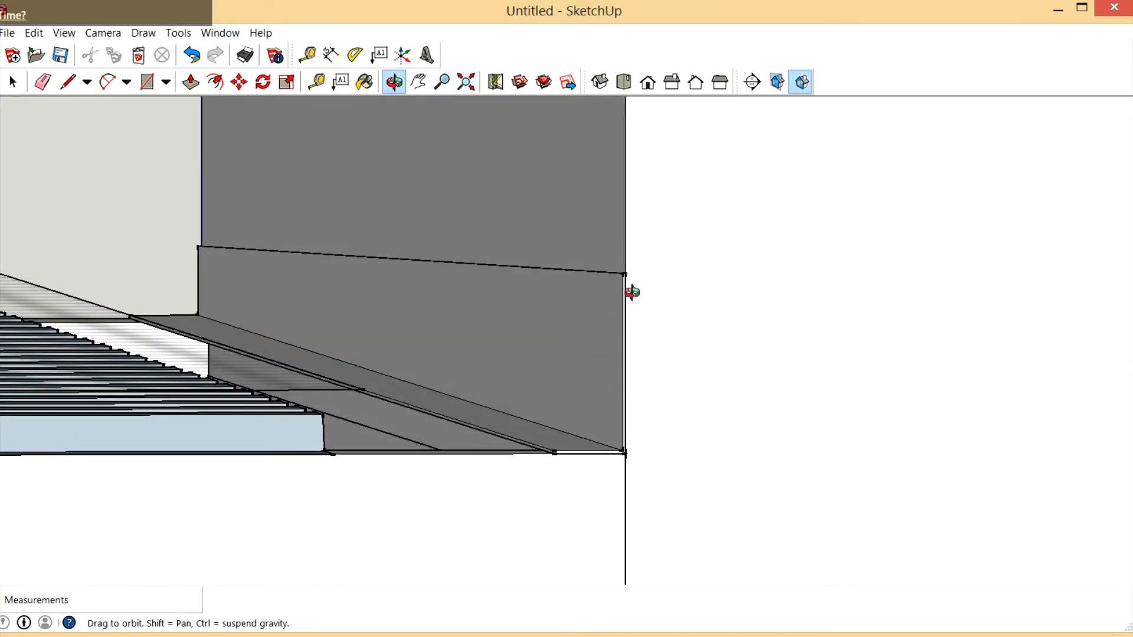
{"action": "left_click_drag", "start_coordinate": [619, 297], "coordinate": [631, 410]}
{"action": "left_click", "coordinate": [102, 32]}
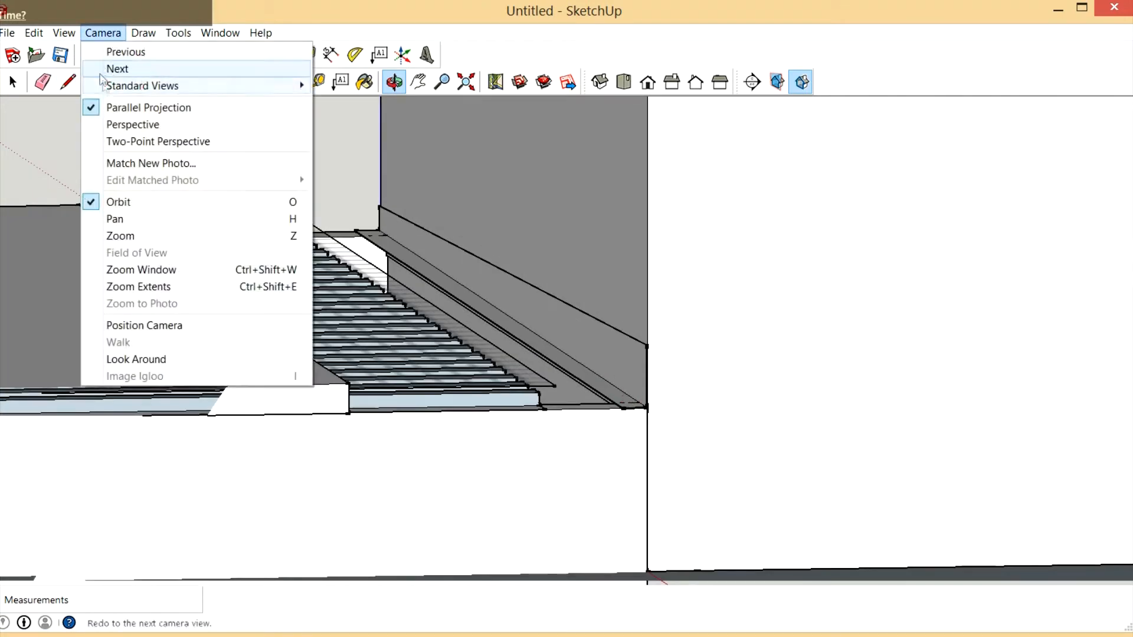
{"action": "left_click", "coordinate": [132, 125]}
Move the corrugated decking about 1' 3 3/4" along the ledge until its end corner meets the wall and angle corner
{"action": "left_click_drag", "start_coordinate": [569, 295], "coordinate": [639, 482]}
{"action": "left_click", "coordinate": [13, 81]}
{"action": "left_click", "coordinate": [430, 419]}
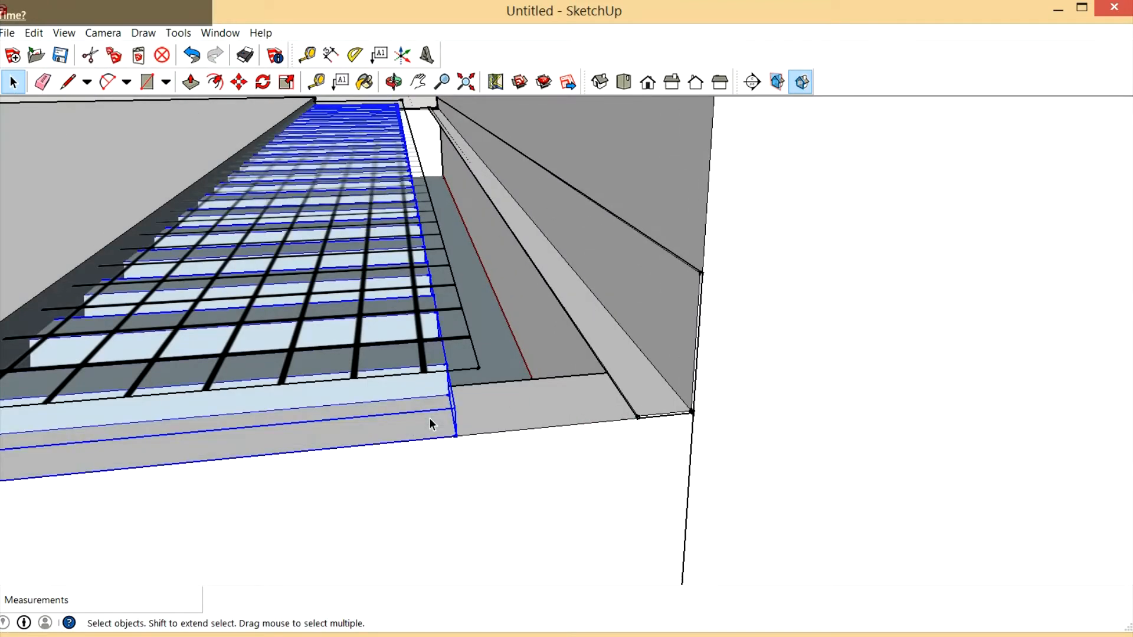
{"action": "left_click", "coordinate": [239, 81]}
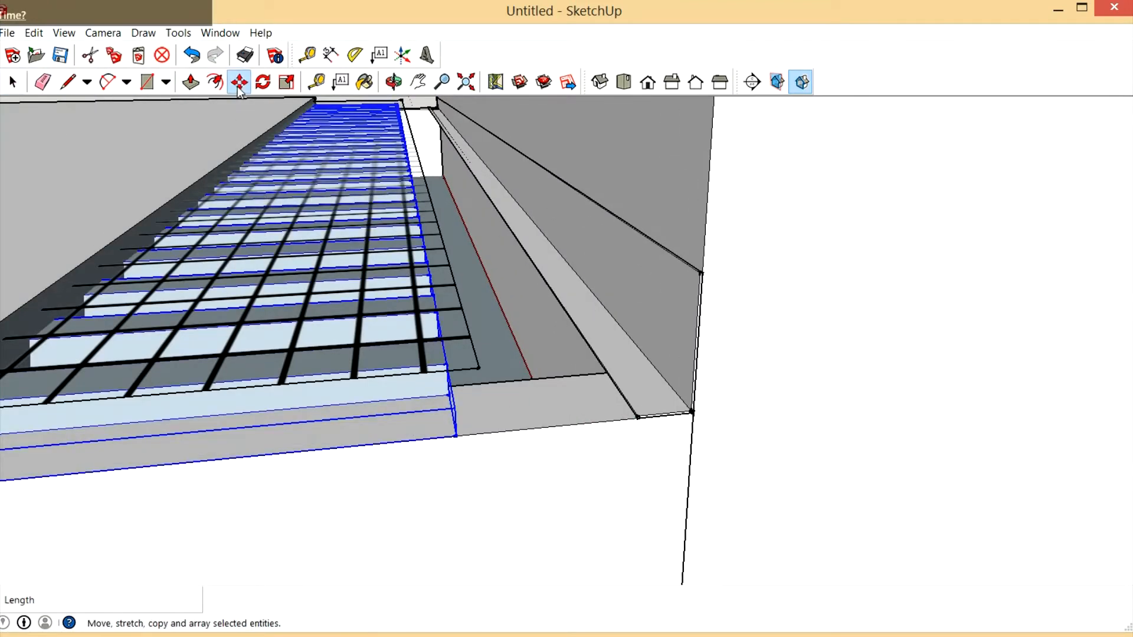
{"action": "left_click", "coordinate": [472, 450]}
{"action": "left_click", "coordinate": [696, 414]}
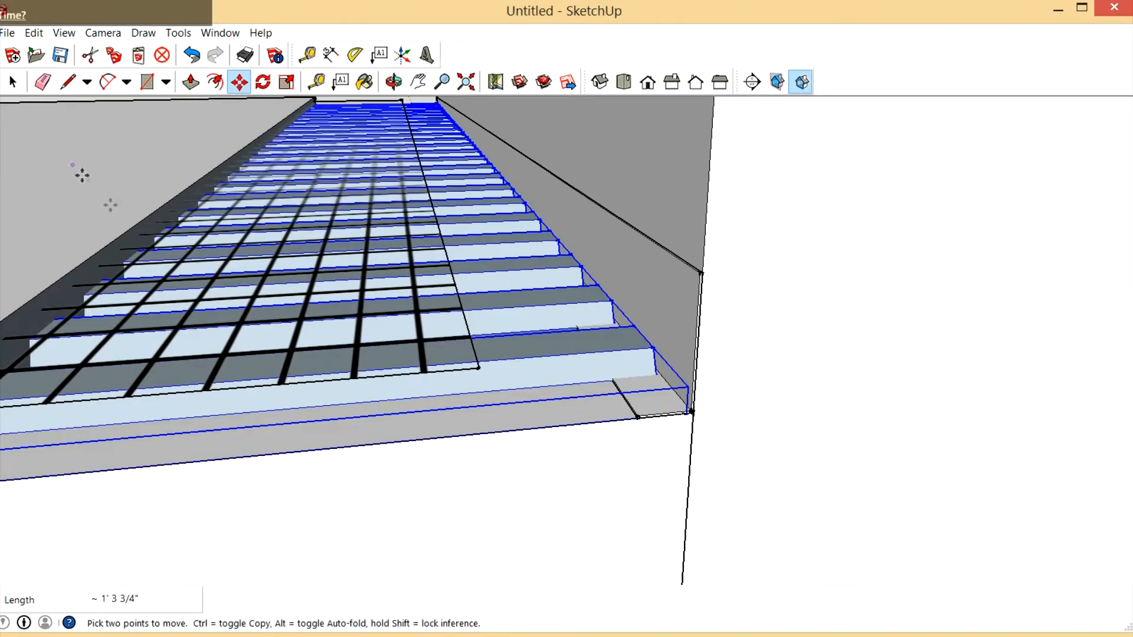
Move the wire mesh about 1' 3/16" toward the wall so its edge lines up with the decking's outer edge
{"action": "key", "text": "space"}
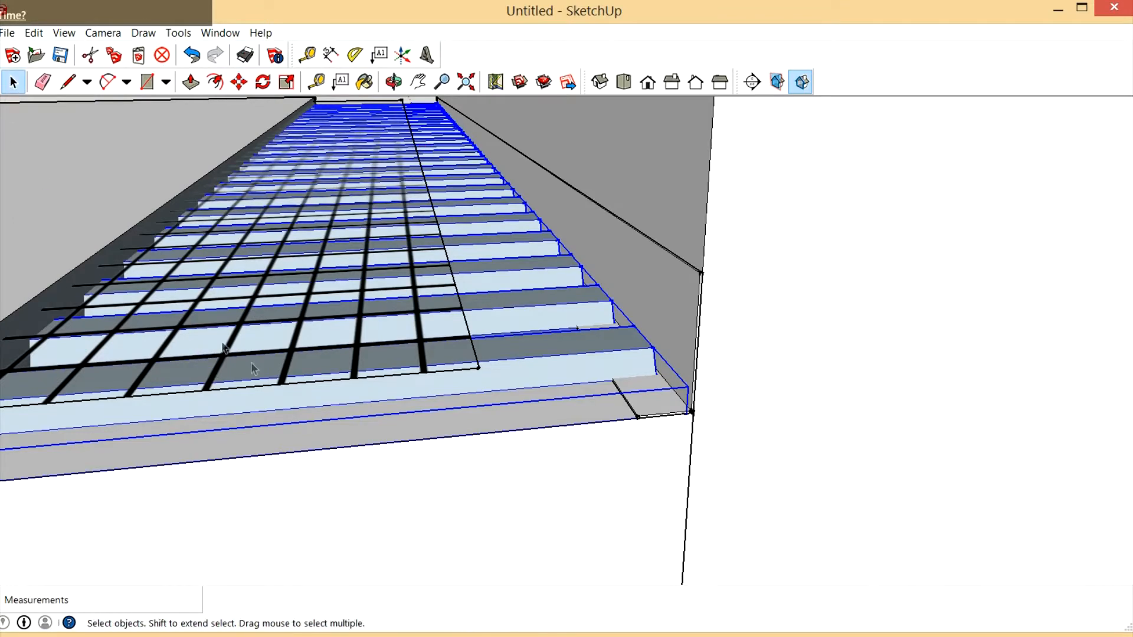
{"action": "left_click", "coordinate": [292, 365]}
{"action": "left_click", "coordinate": [239, 81]}
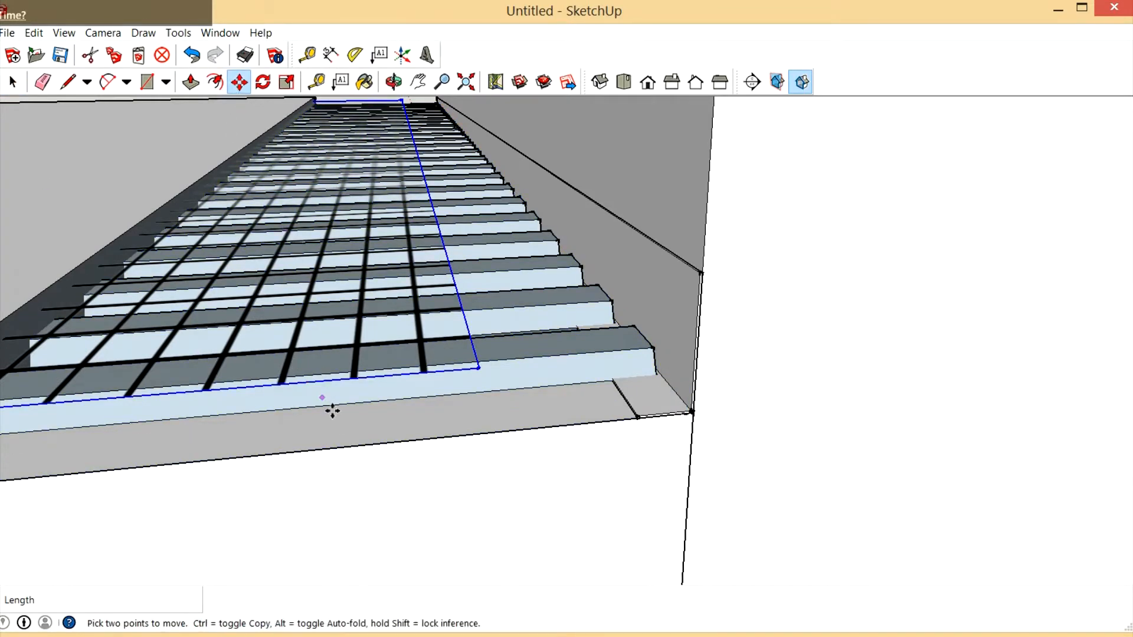
{"action": "left_click", "coordinate": [345, 456]}
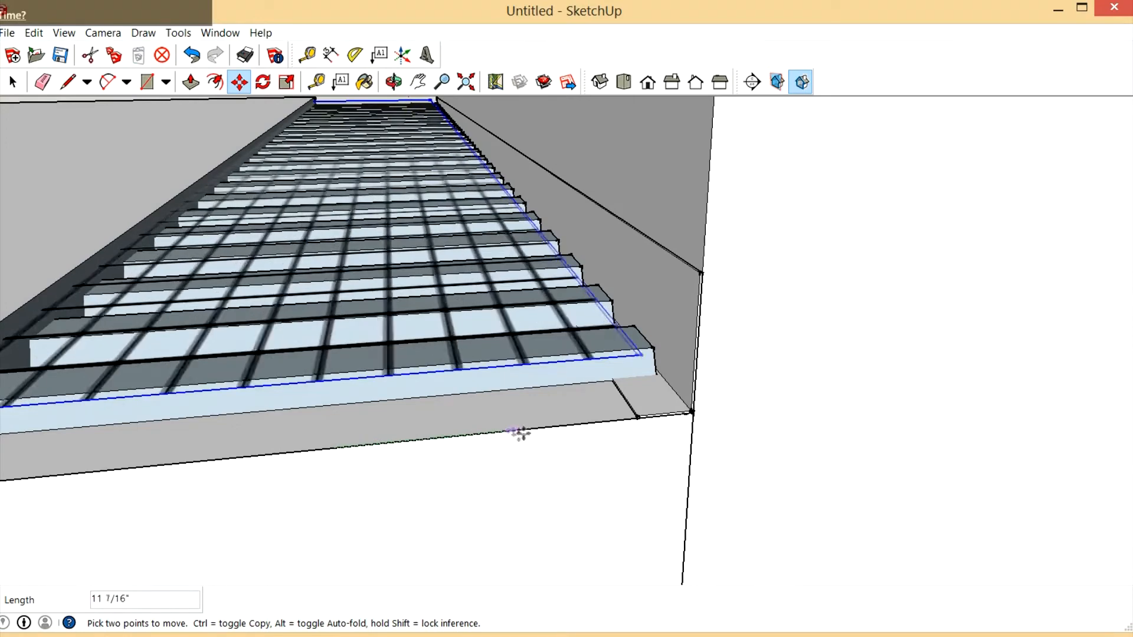
{"action": "left_click", "coordinate": [534, 430]}
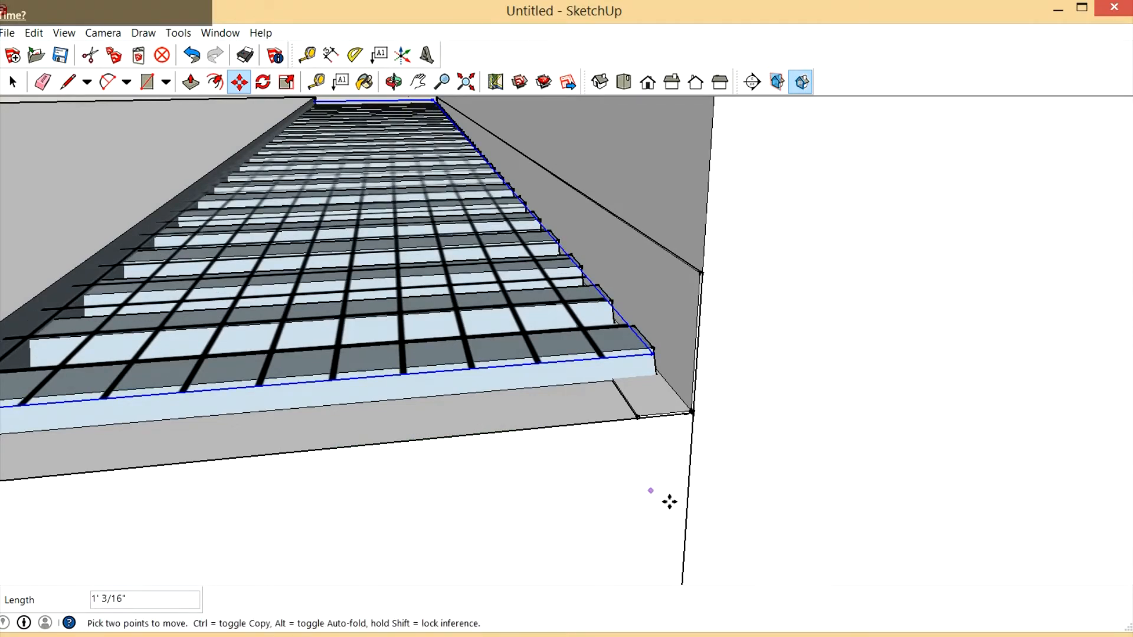
Move the floor slab 48" toward the wall so it covers the decking and mesh
{"action": "scroll", "coordinate": [644, 446], "scroll_direction": "down", "scroll_amount": 2}
{"action": "left_click", "coordinate": [13, 82]}
{"action": "left_click", "coordinate": [69, 439]}
{"action": "key", "text": "x"}
{"action": "scroll", "coordinate": [340, 392], "scroll_direction": "down", "scroll_amount": 4}
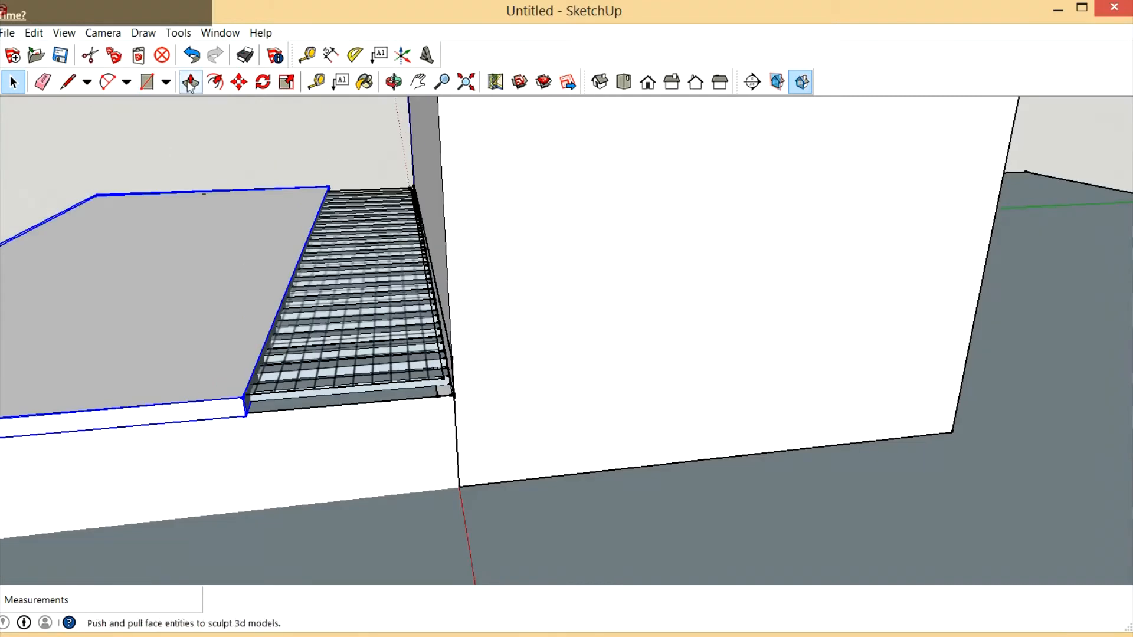
{"action": "left_click", "coordinate": [239, 82]}
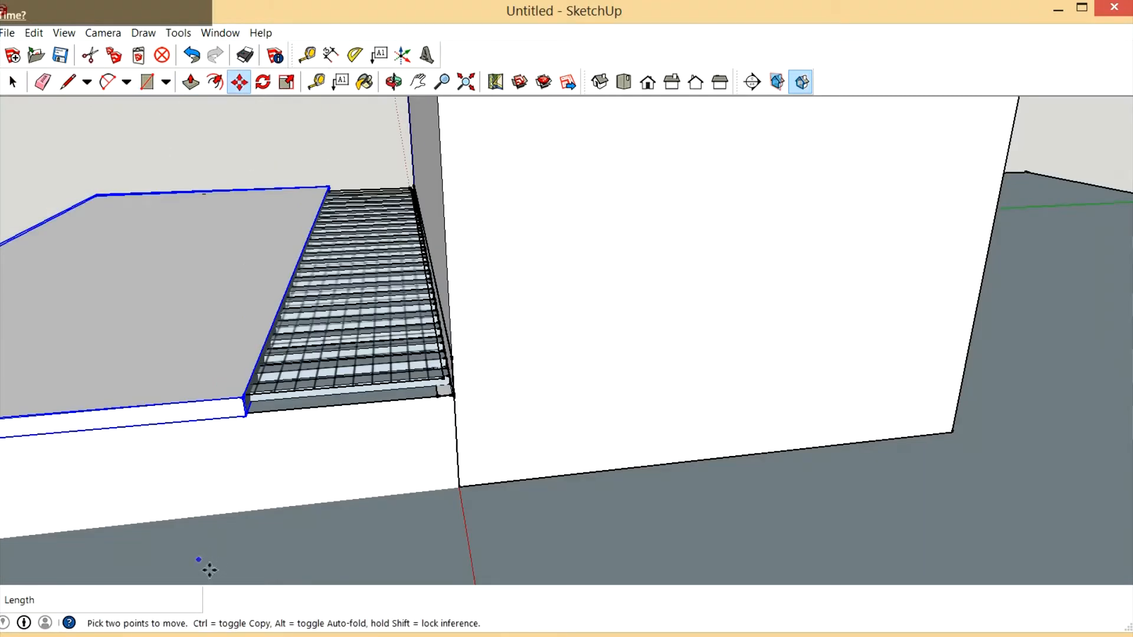
{"action": "left_click", "coordinate": [178, 530]}
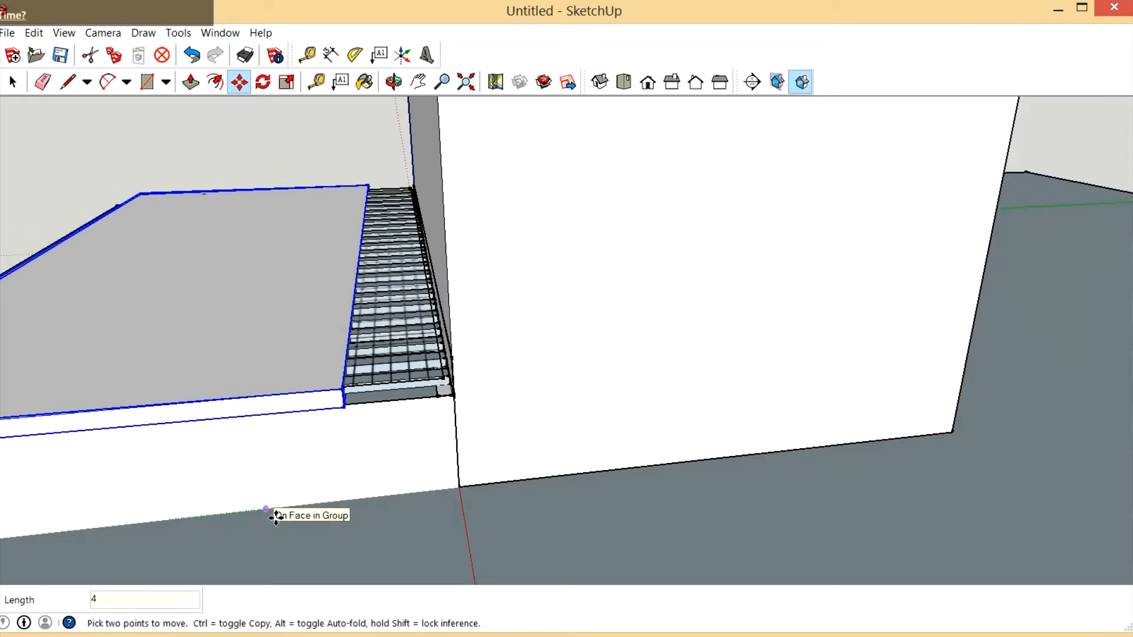
{"action": "type", "text": "48"}
{"action": "key", "text": "Return"}
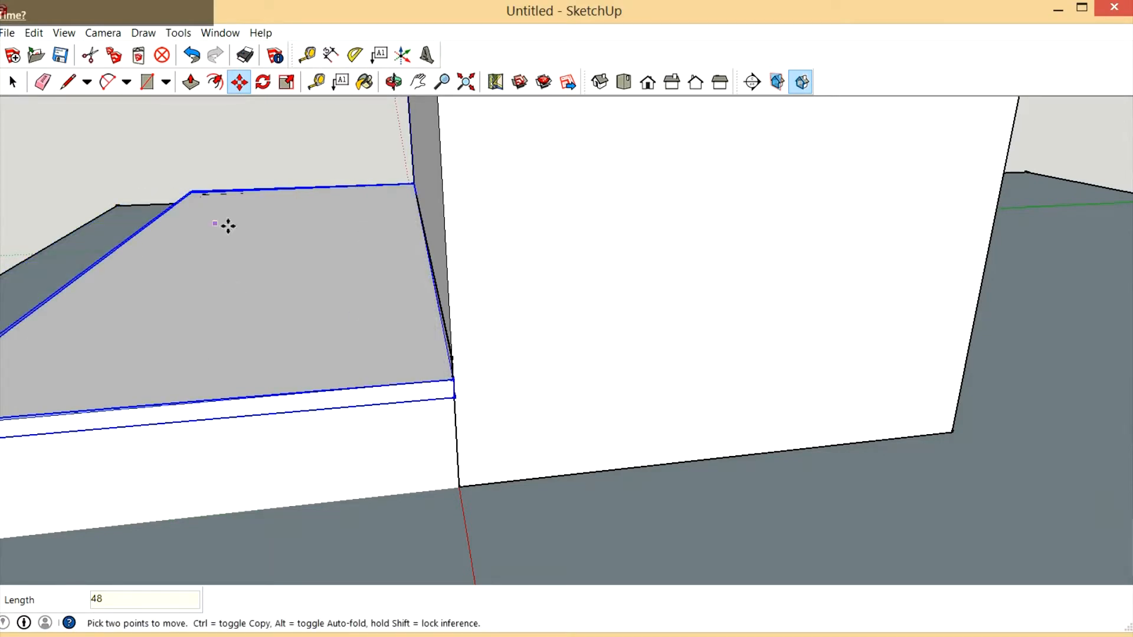
Open the angle group and move the near upper end of its vertical leg up 6" above the slab
{"action": "left_click", "coordinate": [394, 81]}
{"action": "left_click_drag", "start_coordinate": [549, 295], "coordinate": [809, 497]}
{"action": "scroll", "coordinate": [468, 386], "scroll_direction": "up", "scroll_amount": 2}
{"action": "left_click_drag", "start_coordinate": [163, 334], "coordinate": [453, 414]}
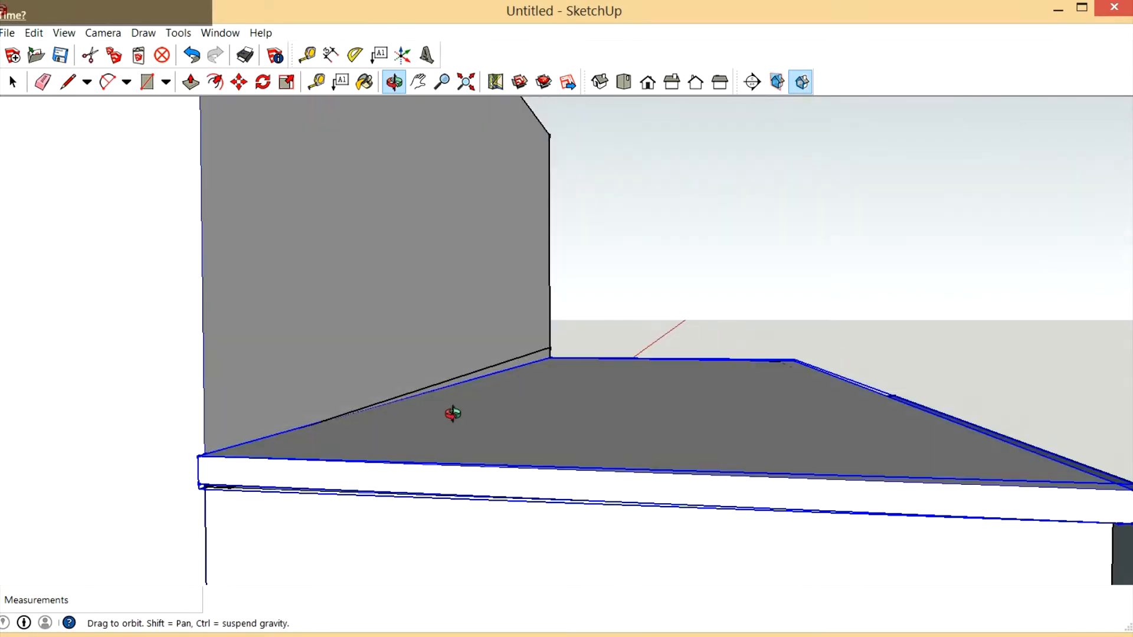
{"action": "left_click_drag", "start_coordinate": [257, 442], "coordinate": [252, 454]}
{"action": "left_click", "coordinate": [13, 82]}
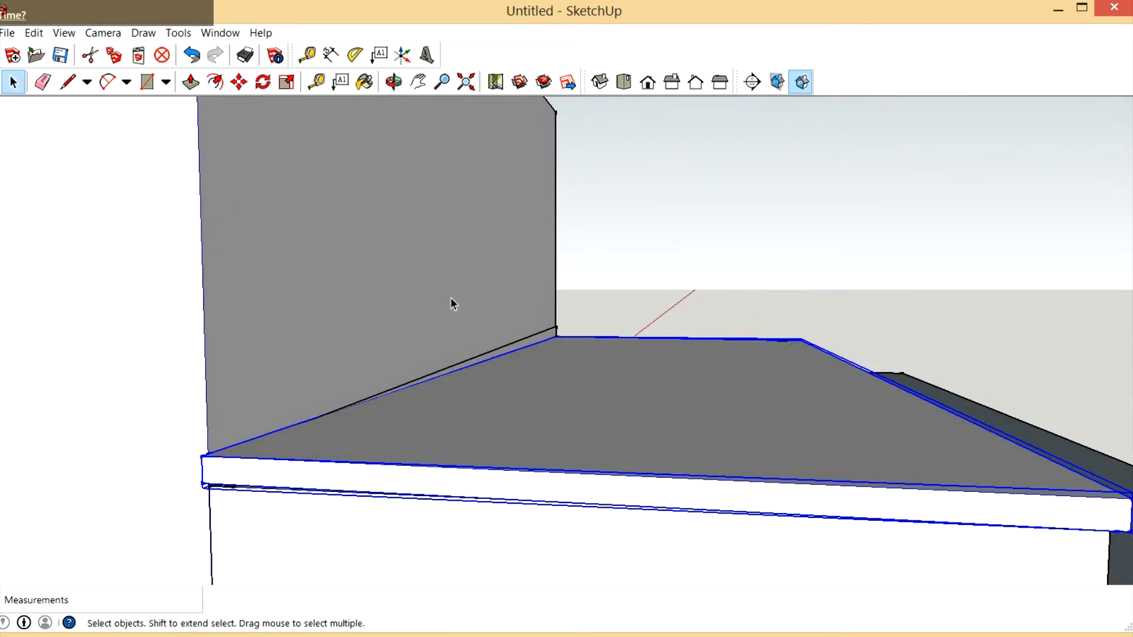
{"action": "double_click", "coordinate": [513, 351]}
{"action": "left_click_drag", "start_coordinate": [245, 512], "coordinate": [239, 487]}
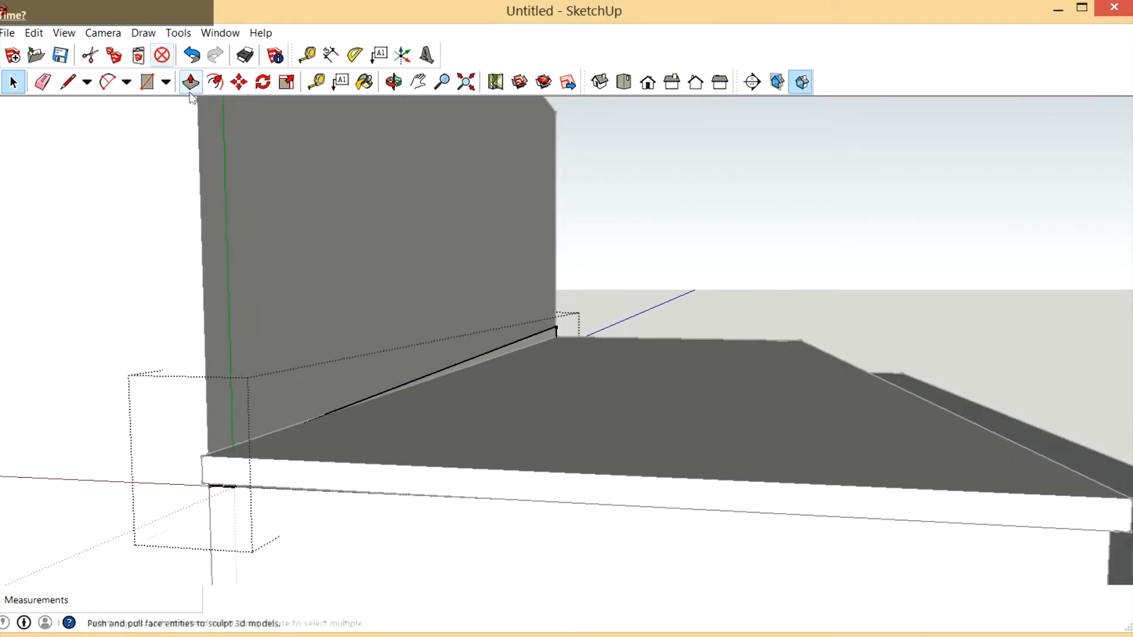
{"action": "left_click", "coordinate": [239, 82]}
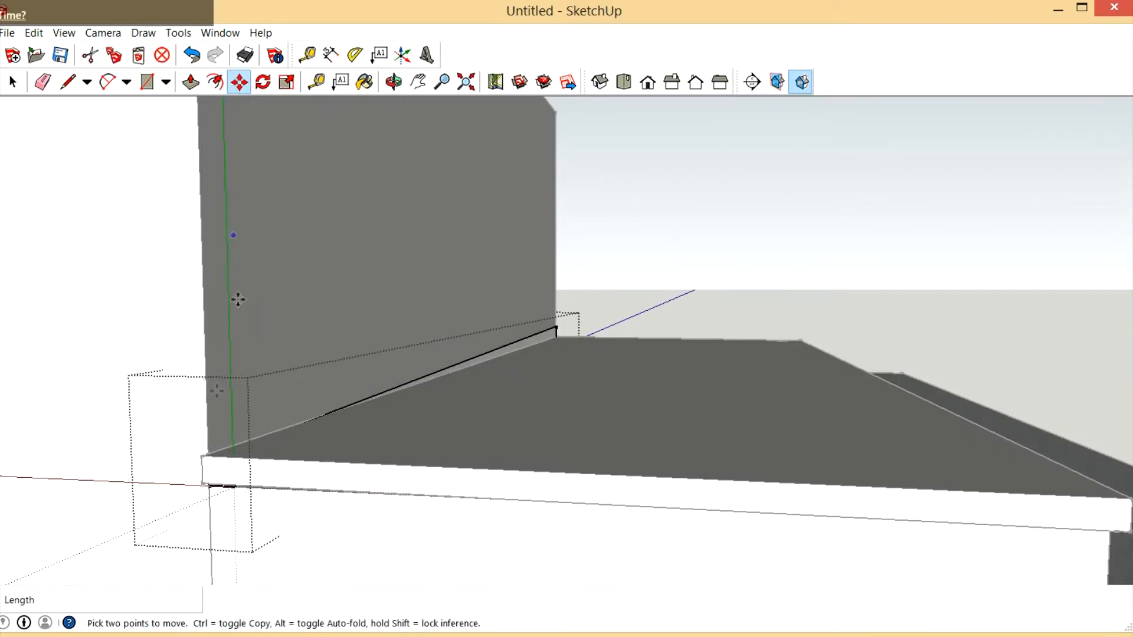
{"action": "left_click", "coordinate": [212, 355]}
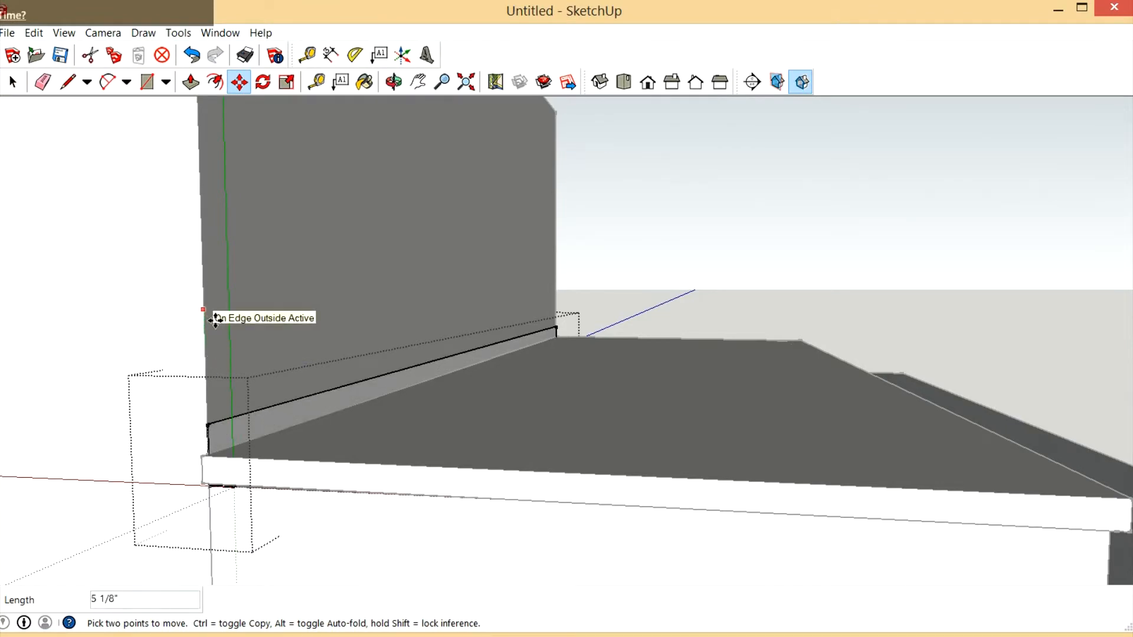
{"action": "type", "text": "6"}
{"action": "key", "text": "Return"}
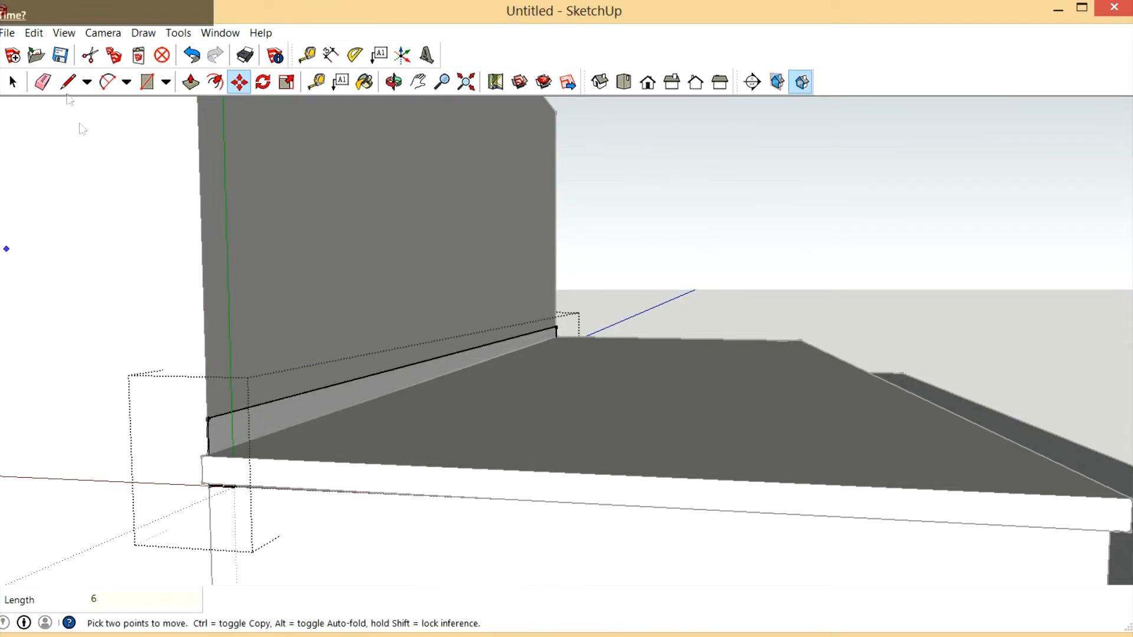
Examine the raised angle leg along the wall above the slab and close the angle group
{"action": "left_click", "coordinate": [11, 82]}
{"action": "scroll", "coordinate": [288, 375], "scroll_direction": "up", "scroll_amount": 3}
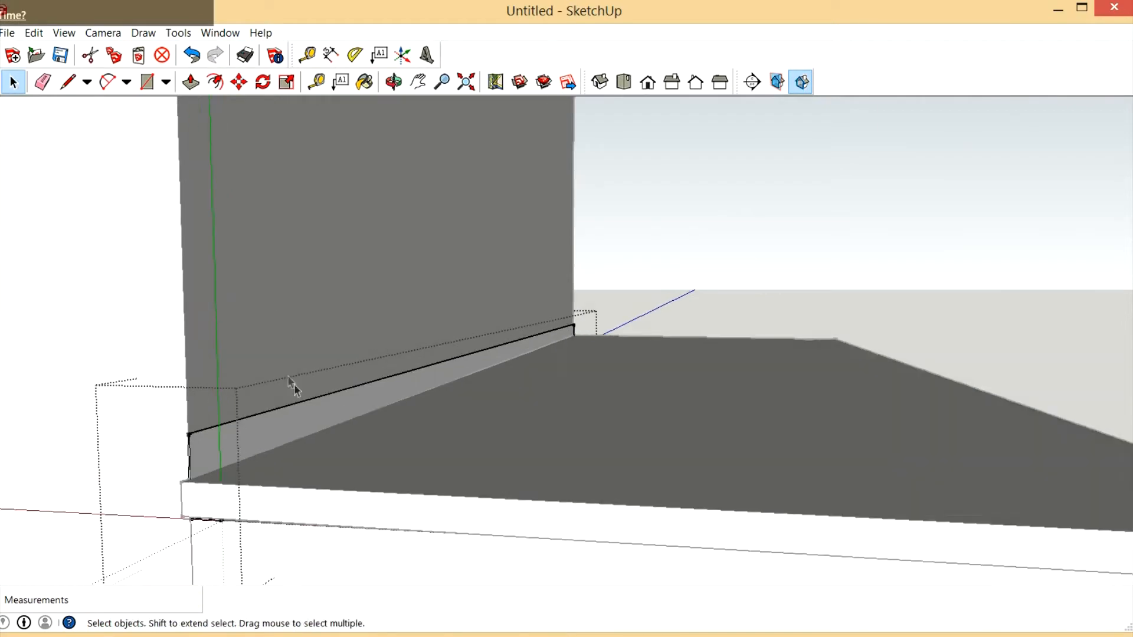
{"action": "left_click", "coordinate": [394, 82]}
{"action": "left_click_drag", "start_coordinate": [337, 342], "coordinate": [234, 407]}
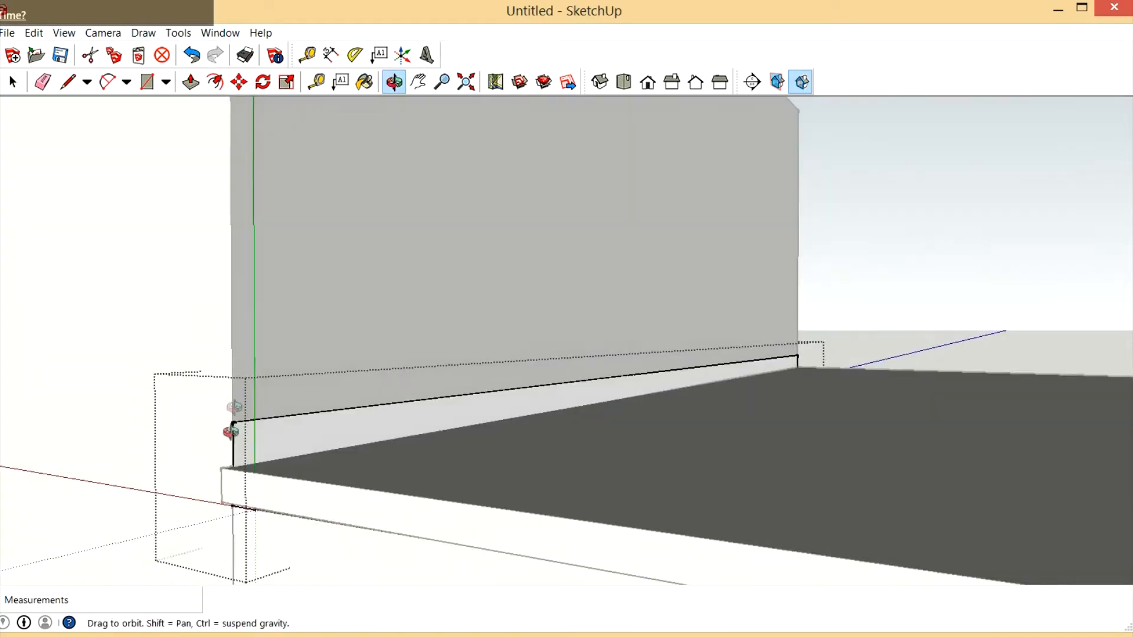
{"action": "scroll", "coordinate": [231, 435], "scroll_direction": "up", "scroll_amount": 2}
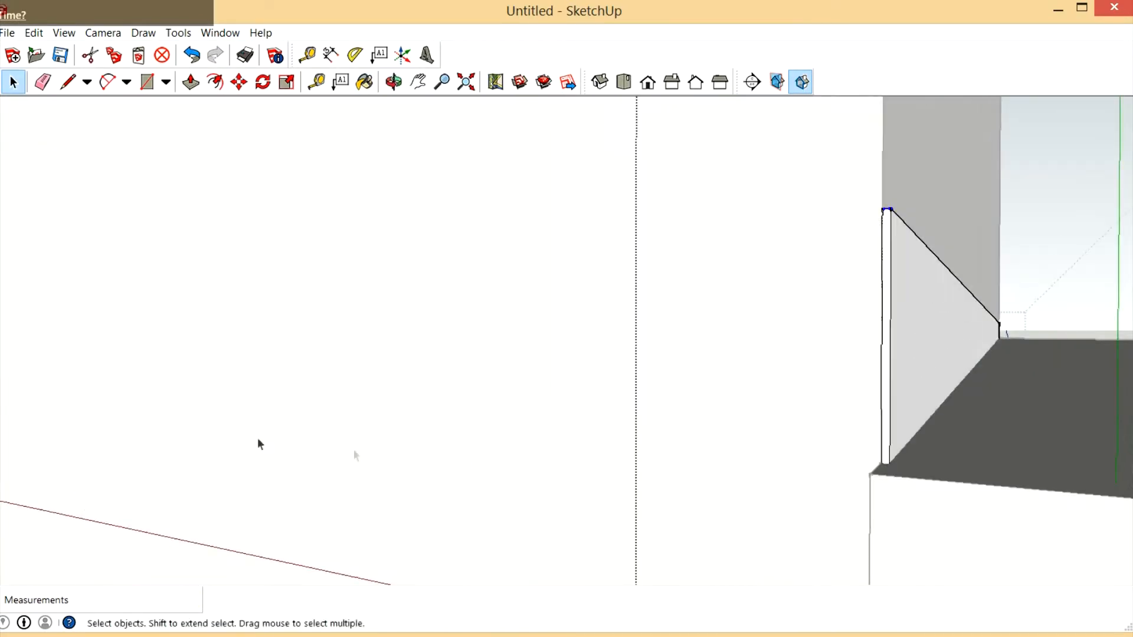
{"action": "scroll", "coordinate": [258, 443], "scroll_direction": "down", "scroll_amount": 1}
{"action": "scroll", "coordinate": [239, 444], "scroll_direction": "down", "scroll_amount": 5}
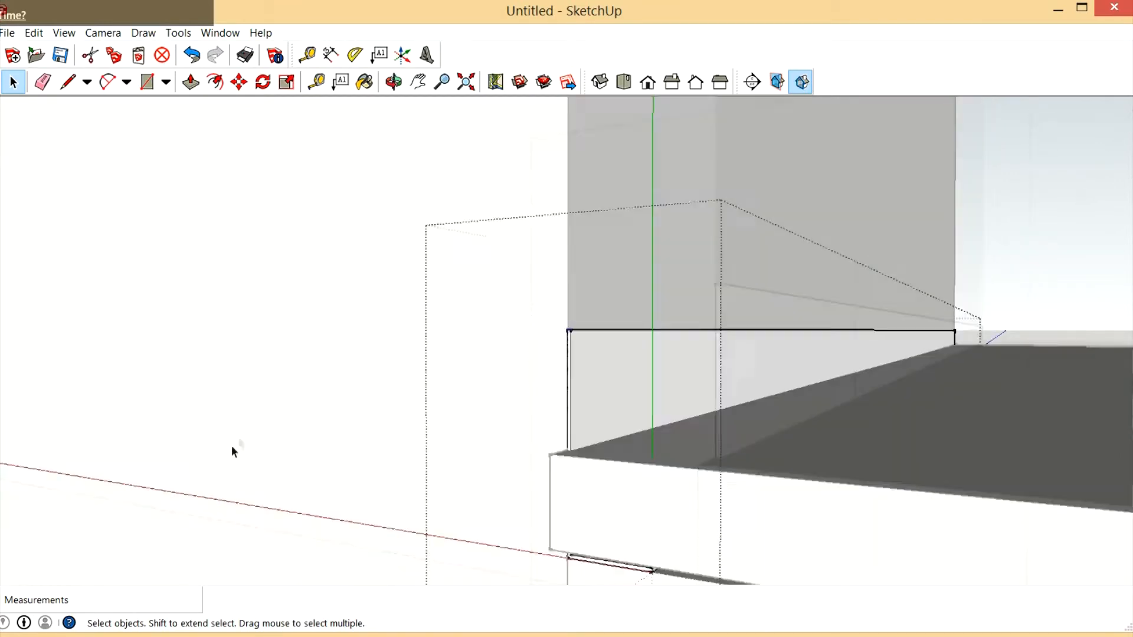
{"action": "left_click", "coordinate": [172, 484]}
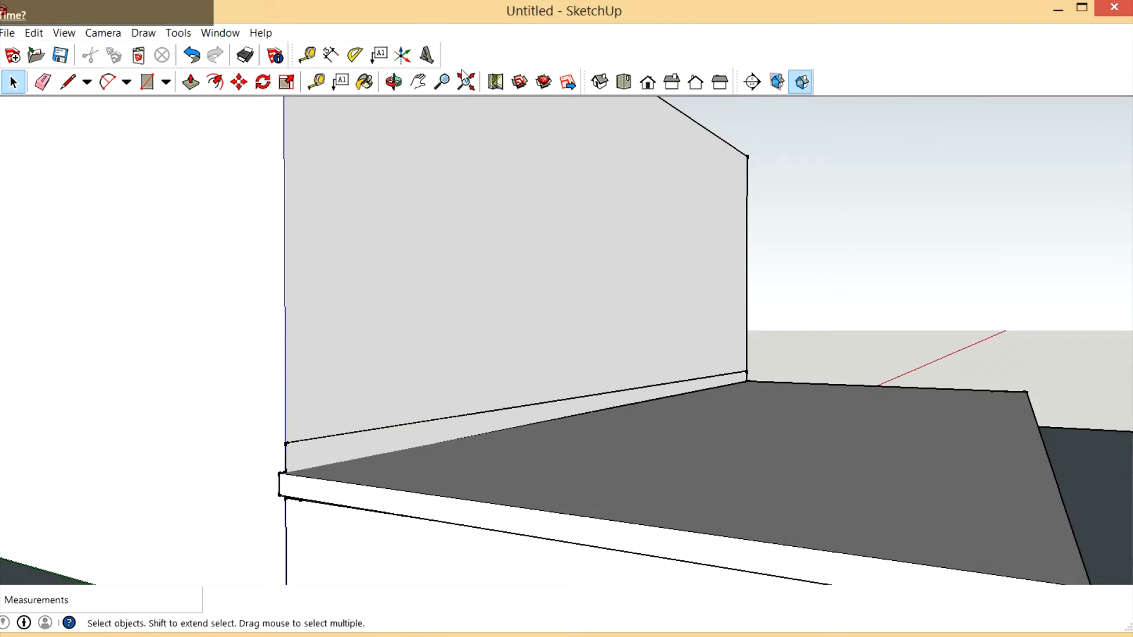
{"action": "middle_click_drag", "start_coordinate": [362, 422], "coordinate": [518, 435]}
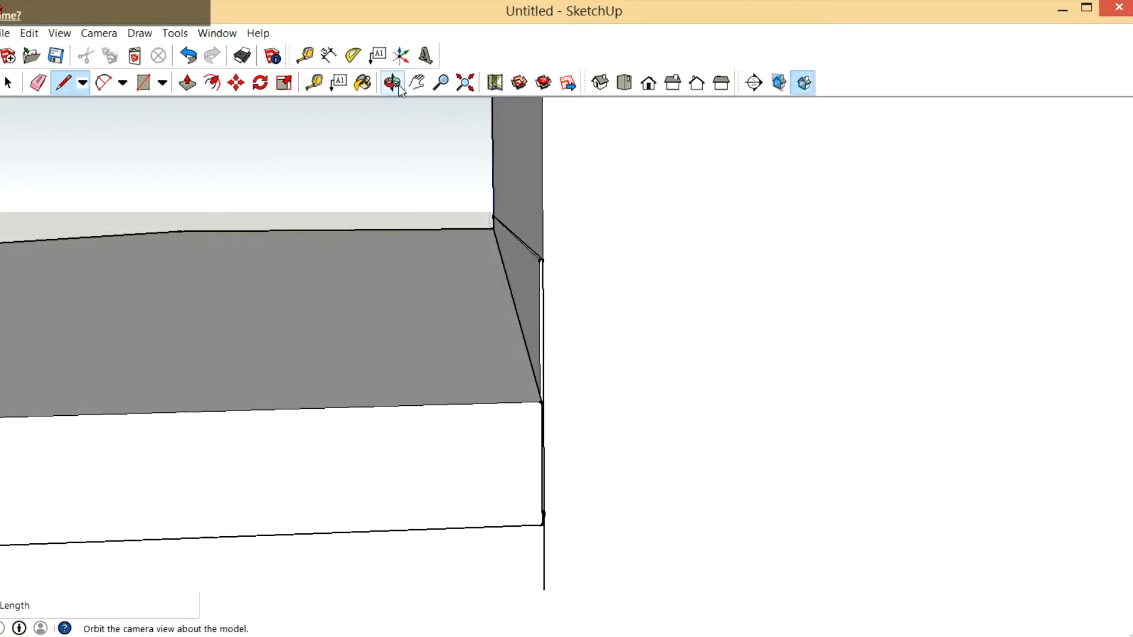
Add construction guides beside the wall end, one offset 3/8" from the vertical guide and one 8" above the lower guide
{"action": "left_click", "coordinate": [392, 82]}
{"action": "left_click_drag", "start_coordinate": [566, 247], "coordinate": [454, 255]}
{"action": "left_click_drag", "start_coordinate": [673, 282], "coordinate": [647, 352]}
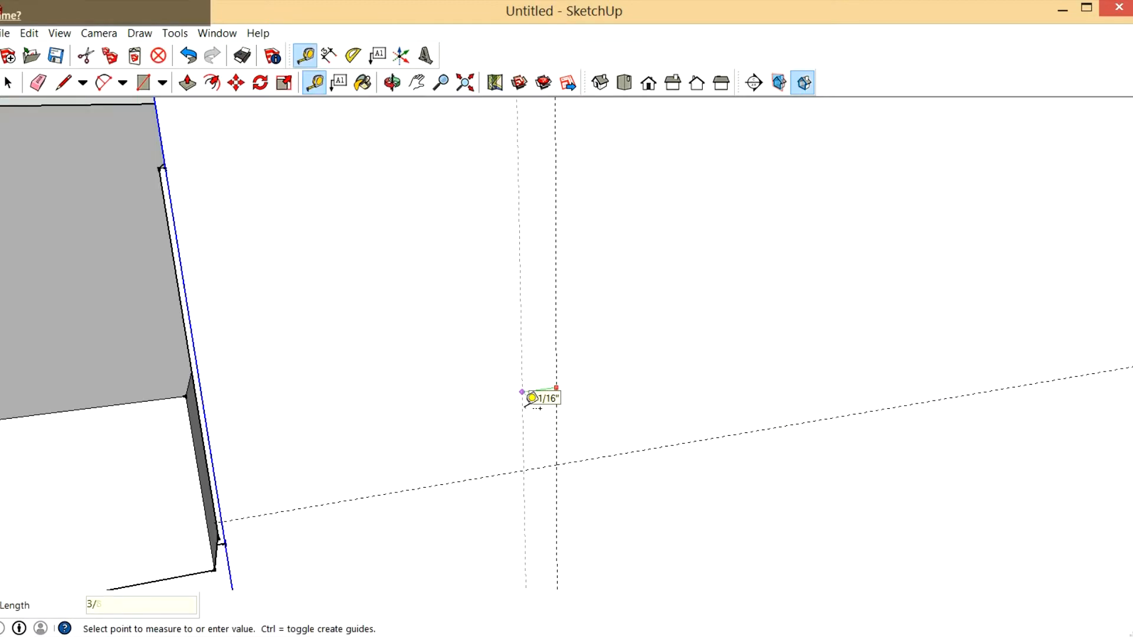
{"action": "type", "text": "8"}
{"action": "key", "text": "Return"}
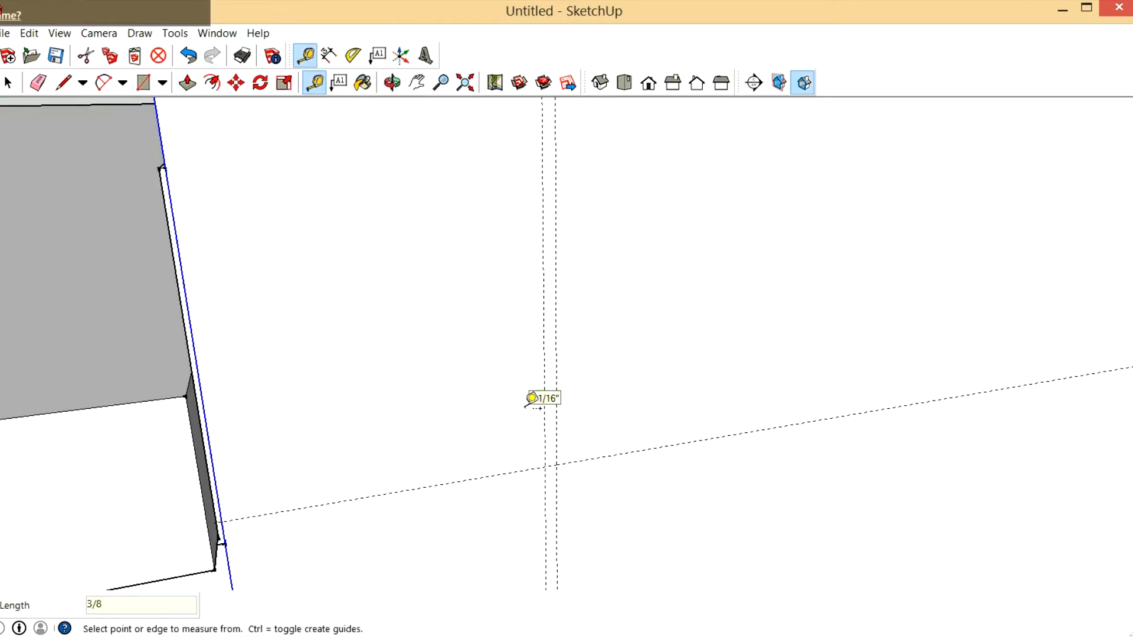
{"action": "scroll", "coordinate": [560, 436], "scroll_direction": "up", "scroll_amount": 1}
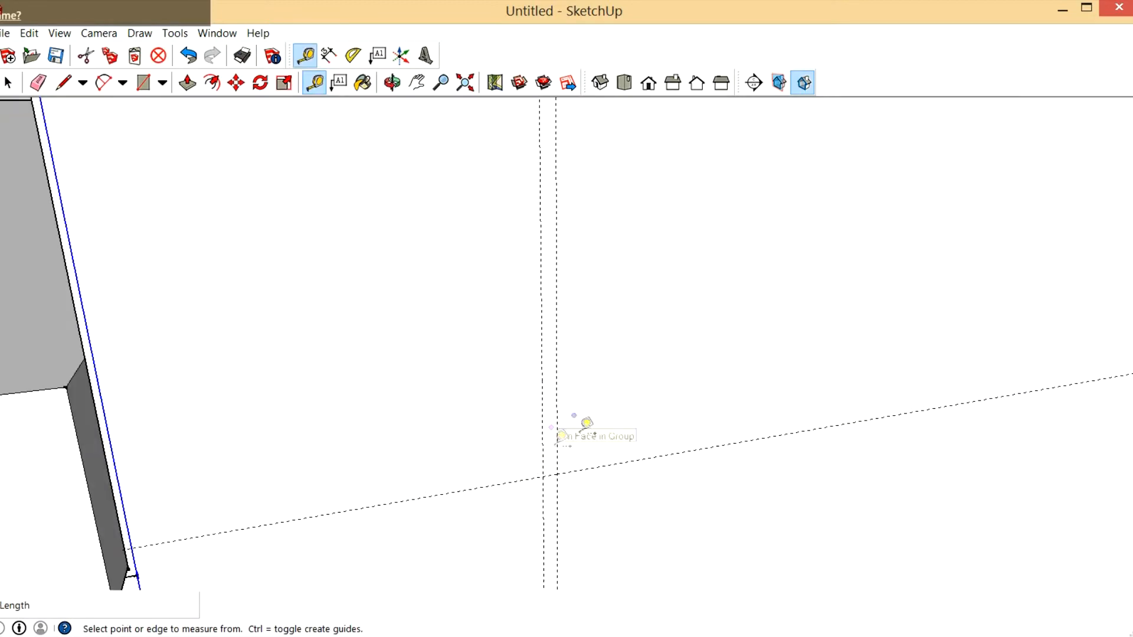
{"action": "left_click", "coordinate": [582, 469]}
{"action": "type", "text": "8"}
{"action": "key", "text": "Return"}
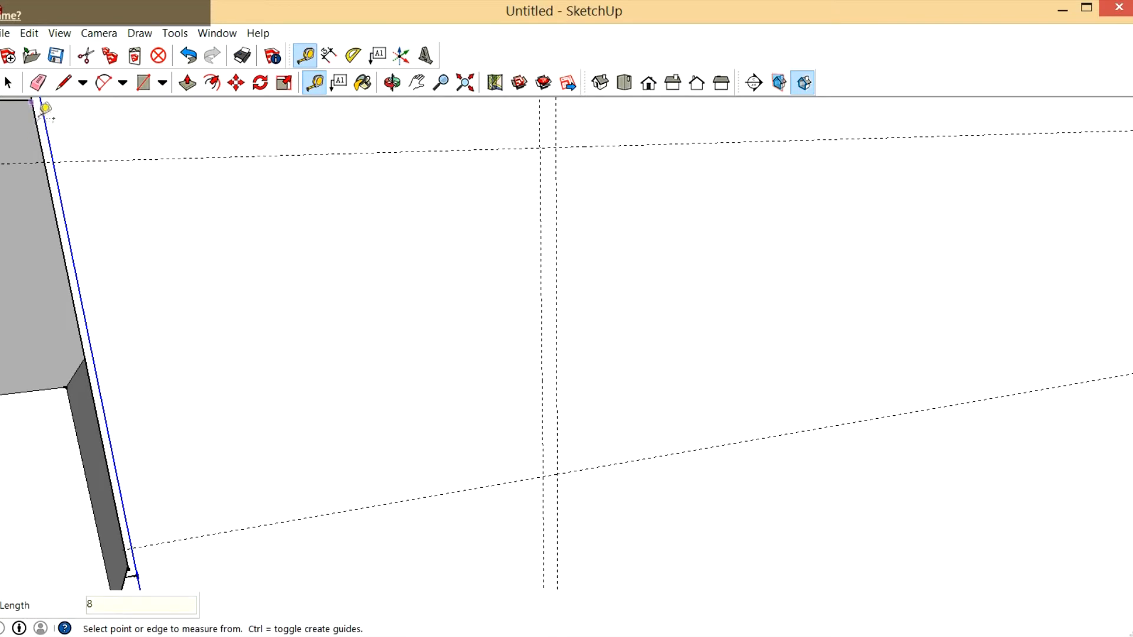
Draw an 8" by 3/8" upright rectangle between the guide intersections
{"action": "left_click", "coordinate": [142, 83]}
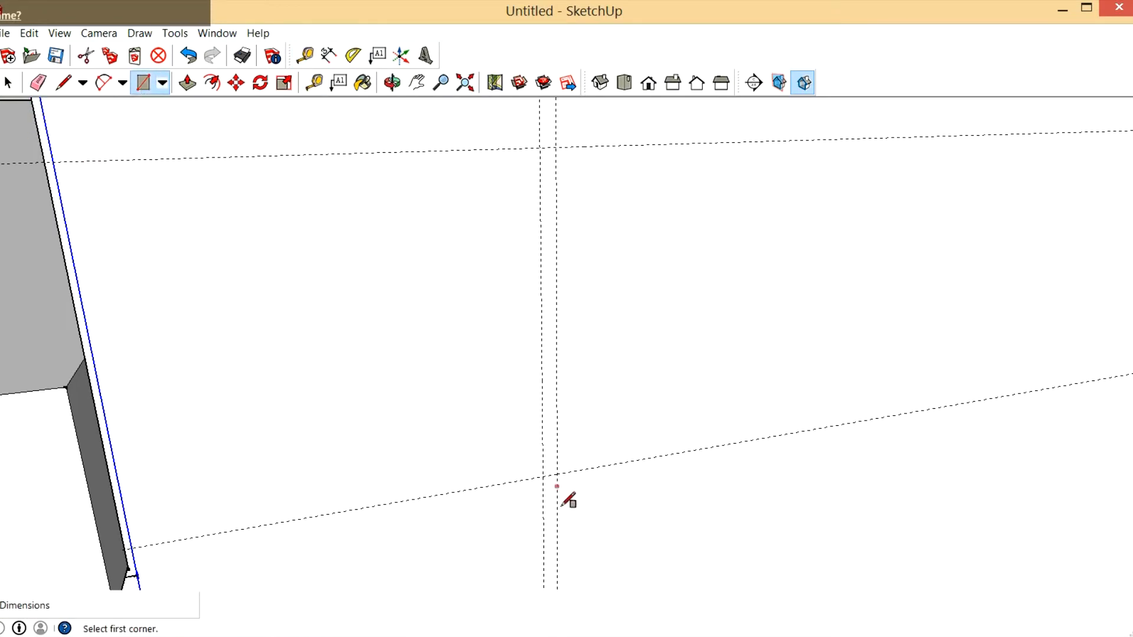
{"action": "left_click", "coordinate": [543, 477]}
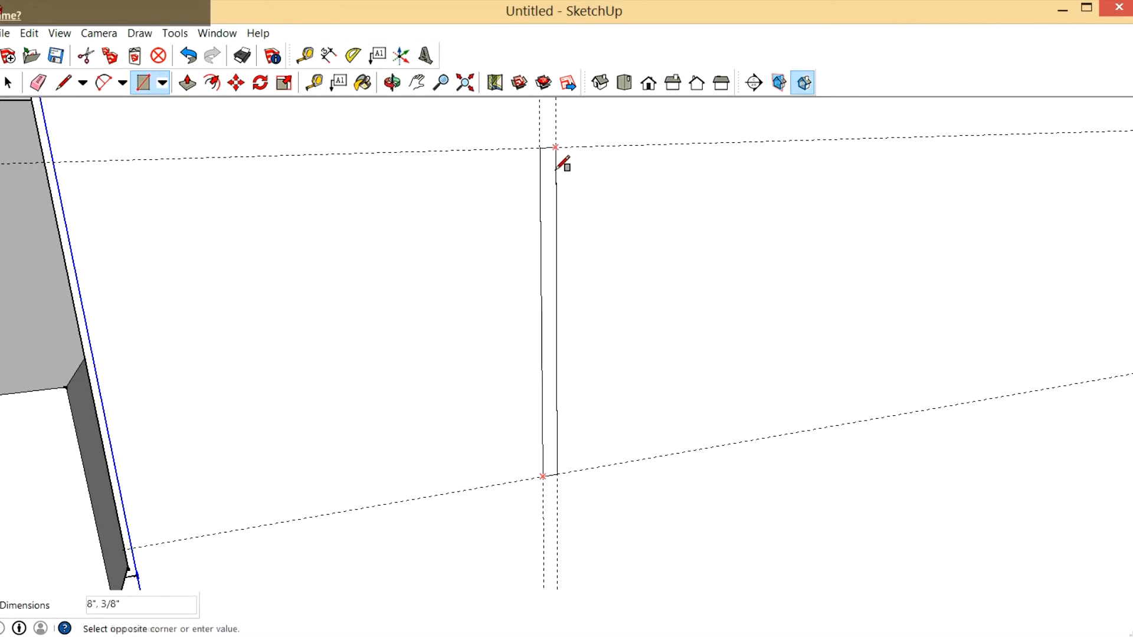
{"action": "left_click", "coordinate": [557, 169]}
Select the narrow rectangle with its edges and make it a group
{"action": "left_click", "coordinate": [7, 83]}
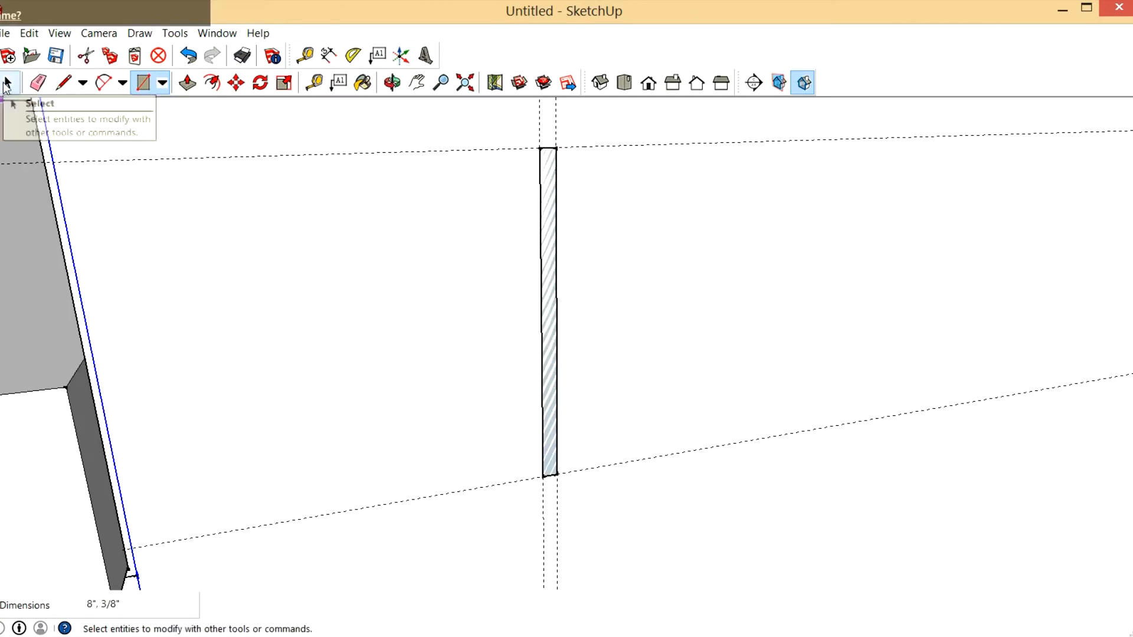
{"action": "scroll", "coordinate": [537, 217], "scroll_direction": "down", "scroll_amount": 3}
{"action": "key", "text": "space"}
{"action": "left_click_drag", "start_coordinate": [494, 152], "coordinate": [602, 408]}
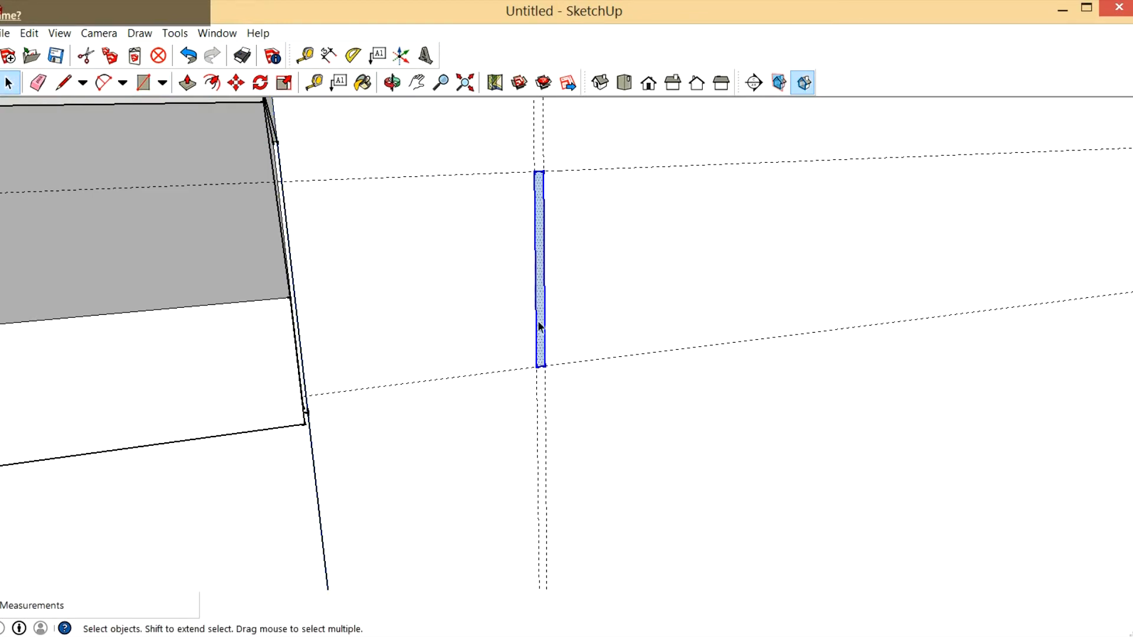
{"action": "right_click", "coordinate": [543, 302]}
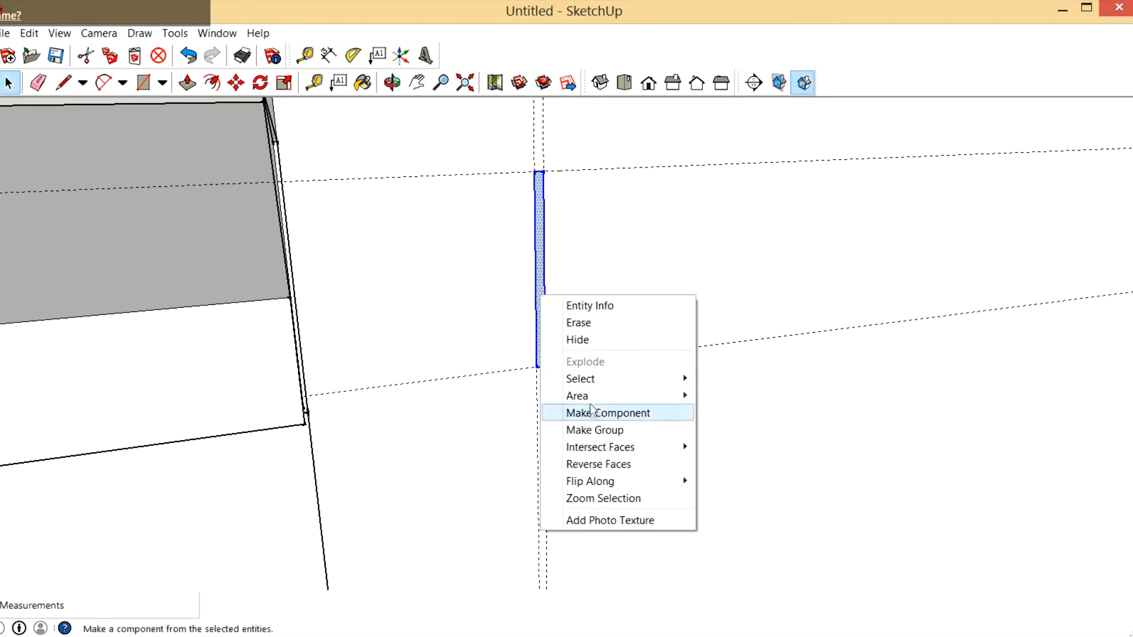
{"action": "left_click", "coordinate": [598, 430]}
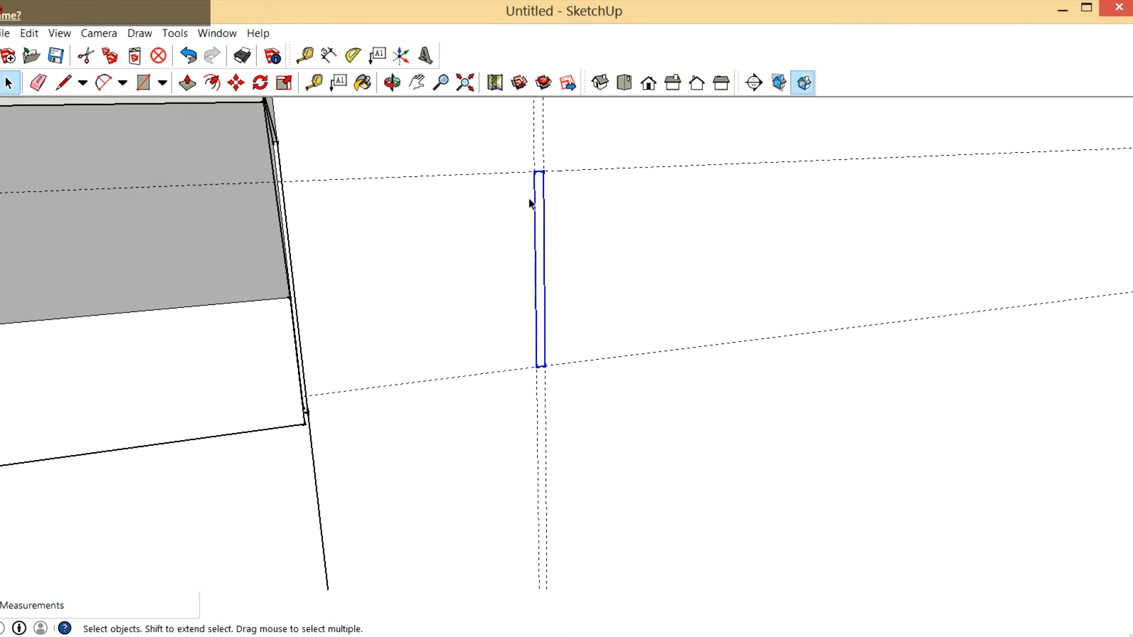
Erase the construction guides around the narrow 8" by 3/8" rectangle
{"action": "left_click", "coordinate": [39, 83]}
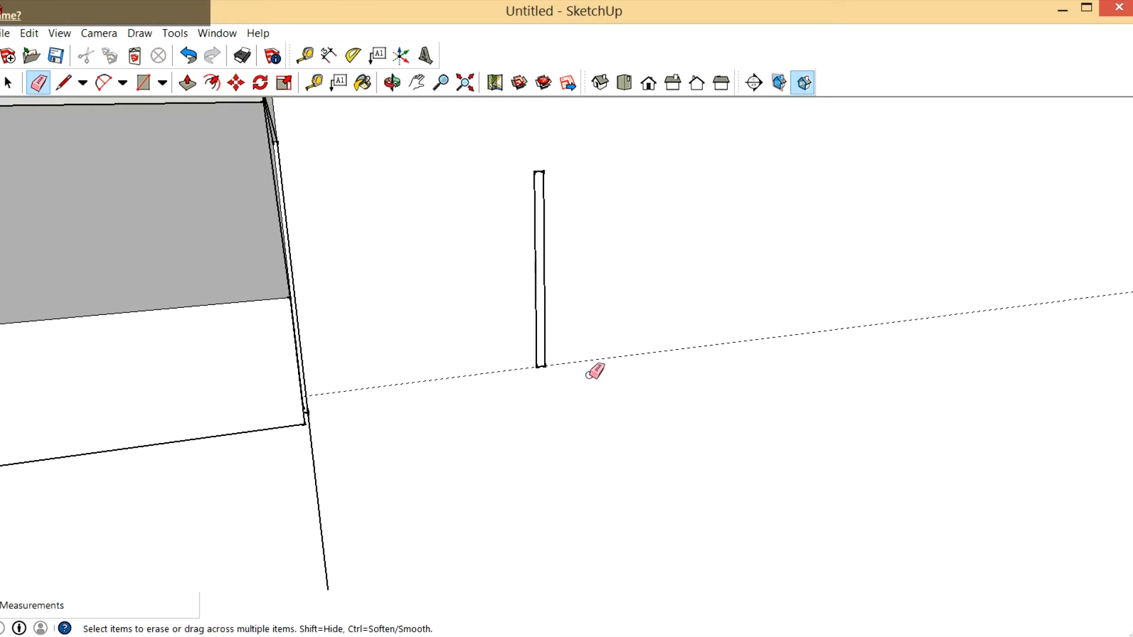
{"action": "scroll", "coordinate": [561, 279], "scroll_direction": "up", "scroll_amount": 1}
{"action": "key", "text": "space"}
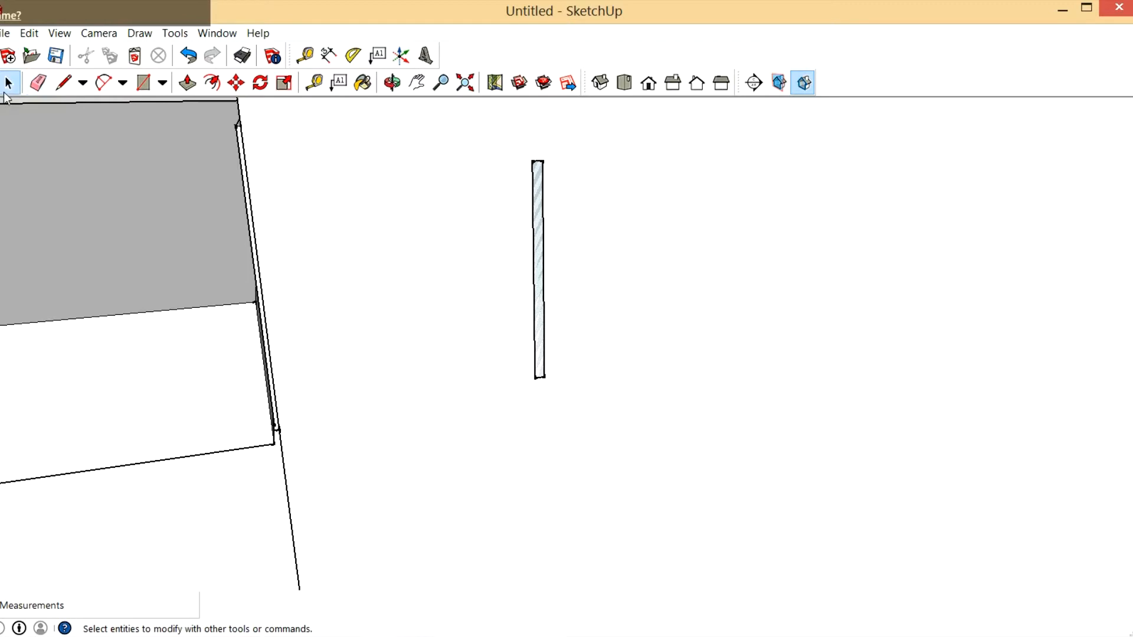
Extrude the grouped rectangle 6' into a long board and close the group
{"action": "left_click", "coordinate": [541, 227]}
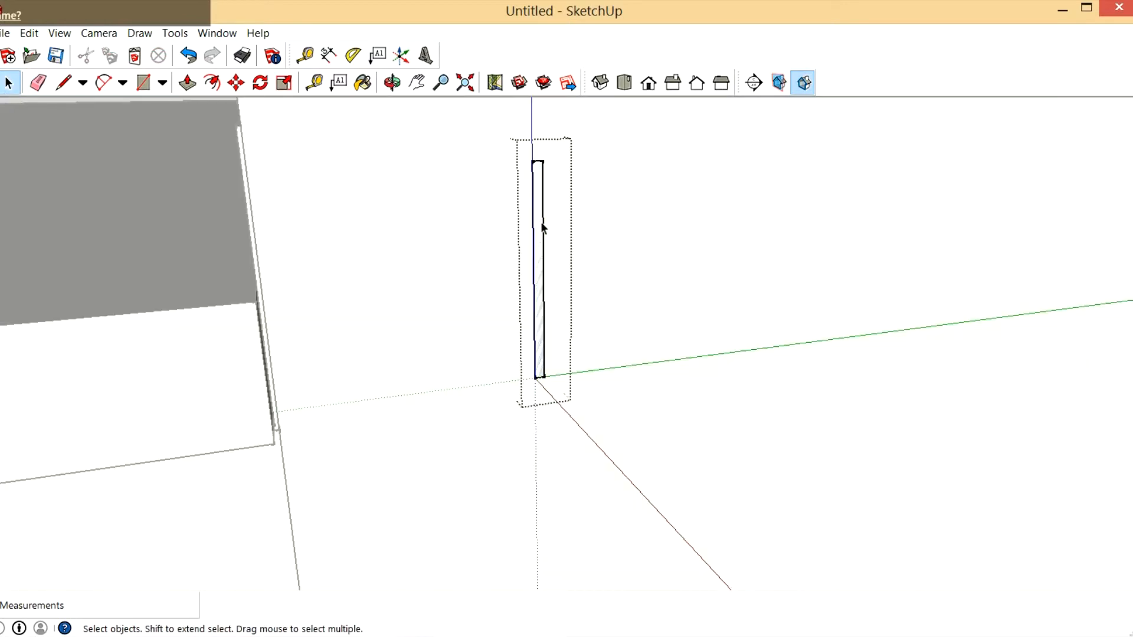
{"action": "left_click", "coordinate": [188, 83]}
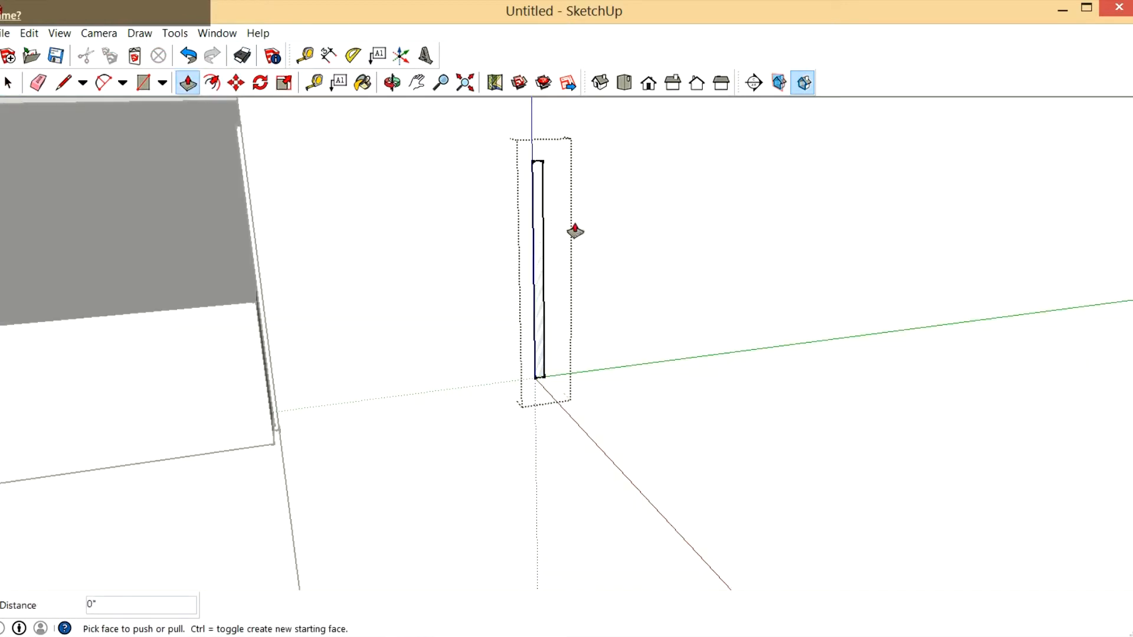
{"action": "left_click", "coordinate": [540, 224]}
{"action": "left_click", "coordinate": [653, 356]}
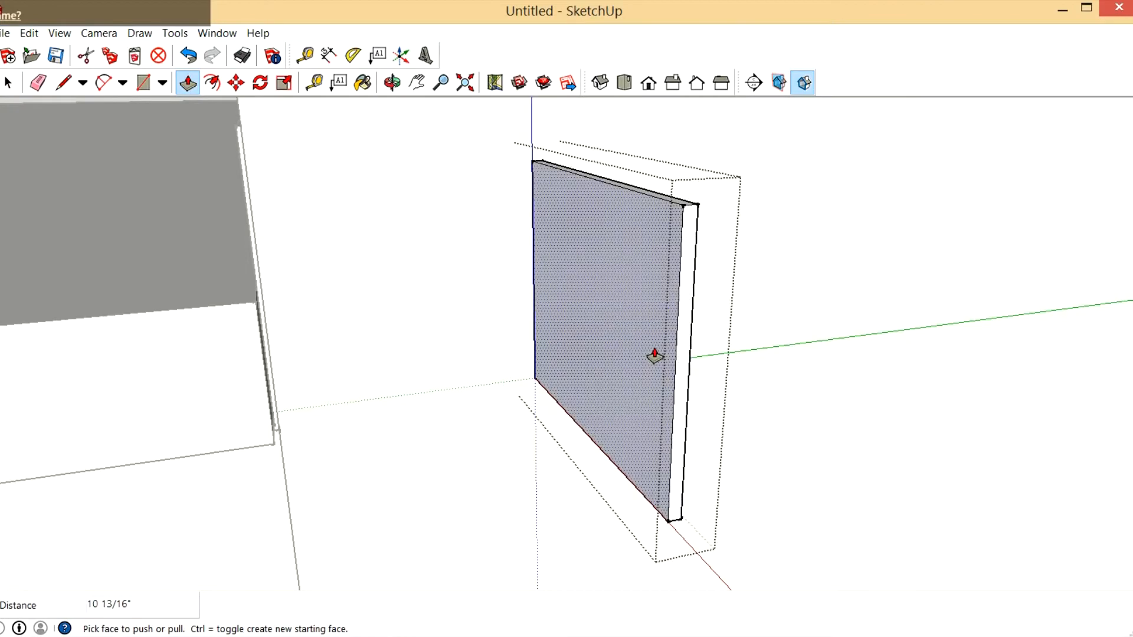
{"action": "middle_click_drag", "start_coordinate": [654, 356], "coordinate": [611, 298]}
{"action": "scroll", "coordinate": [611, 298], "scroll_direction": "down", "scroll_amount": 5}
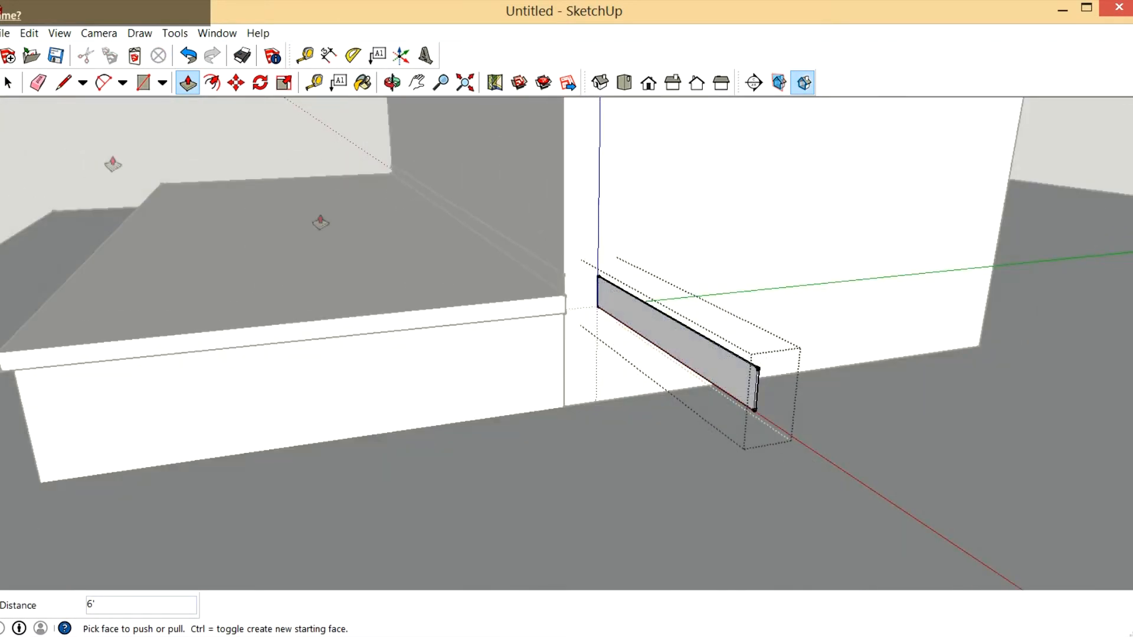
{"action": "left_click", "coordinate": [11, 62]}
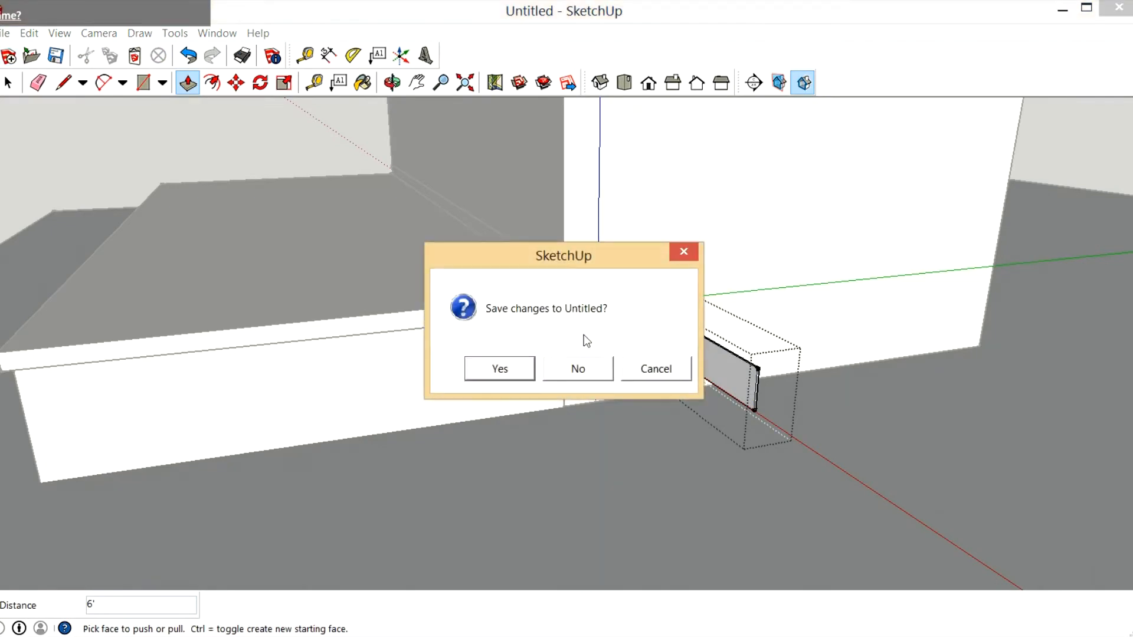
{"action": "left_click", "coordinate": [651, 374]}
{"action": "scroll", "coordinate": [755, 420], "scroll_direction": "up", "scroll_amount": 5}
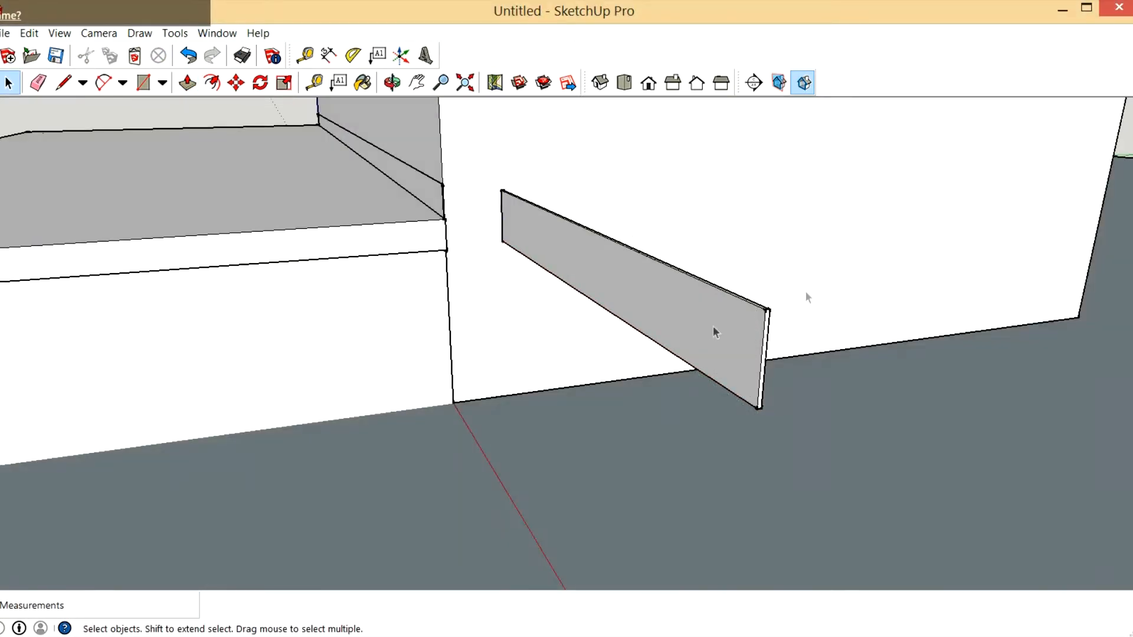
Move the board by its lower back corner against the angle's upright leg at the slab's end beside the wall
{"action": "left_click", "coordinate": [713, 332]}
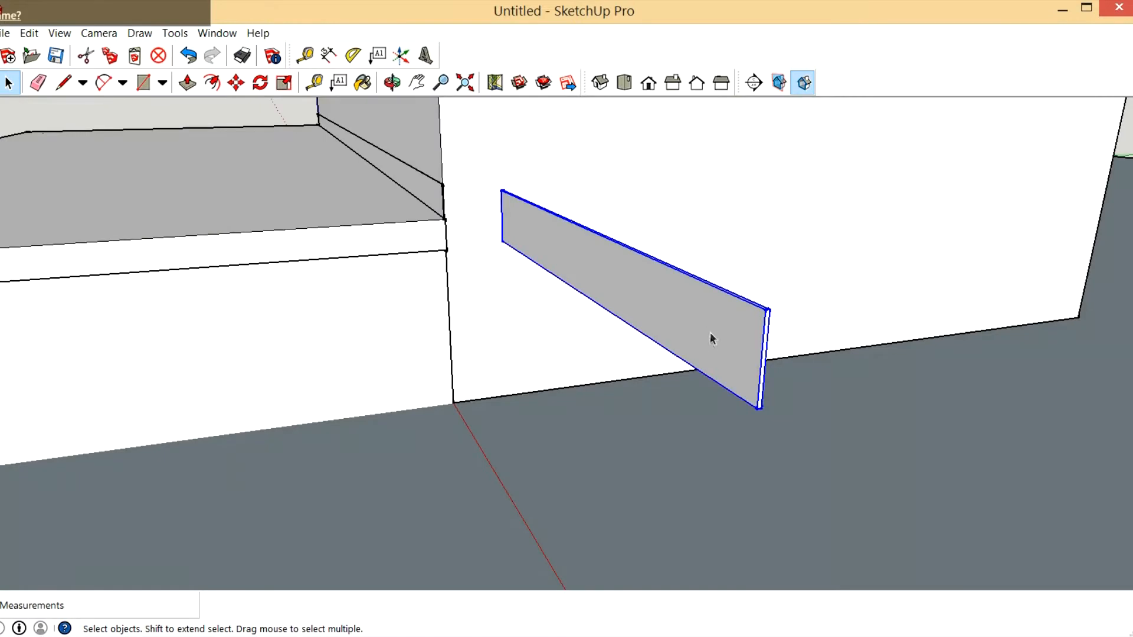
{"action": "scroll", "coordinate": [777, 439], "scroll_direction": "up", "scroll_amount": 5}
{"action": "scroll", "coordinate": [615, 435], "scroll_direction": "down", "scroll_amount": 4}
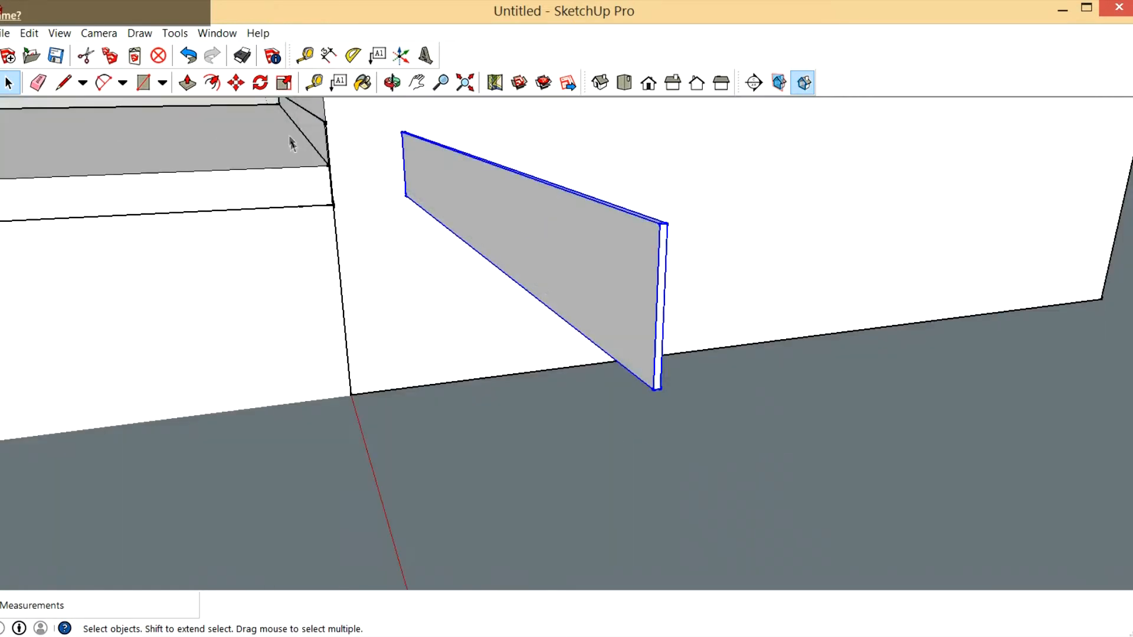
{"action": "left_click", "coordinate": [236, 83]}
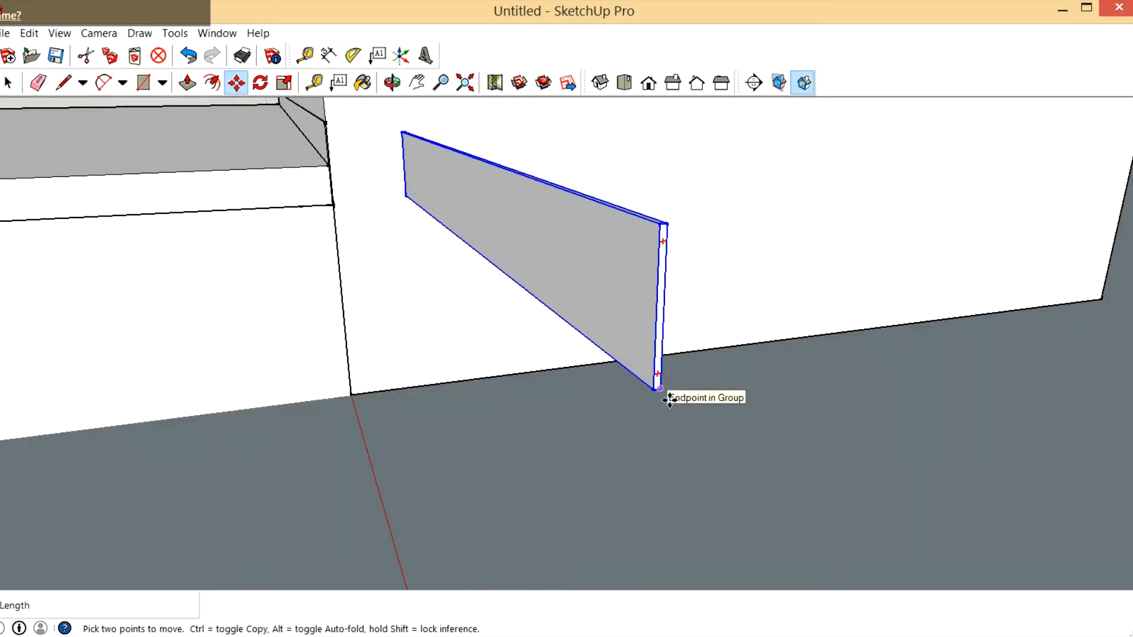
{"action": "left_click", "coordinate": [670, 400]}
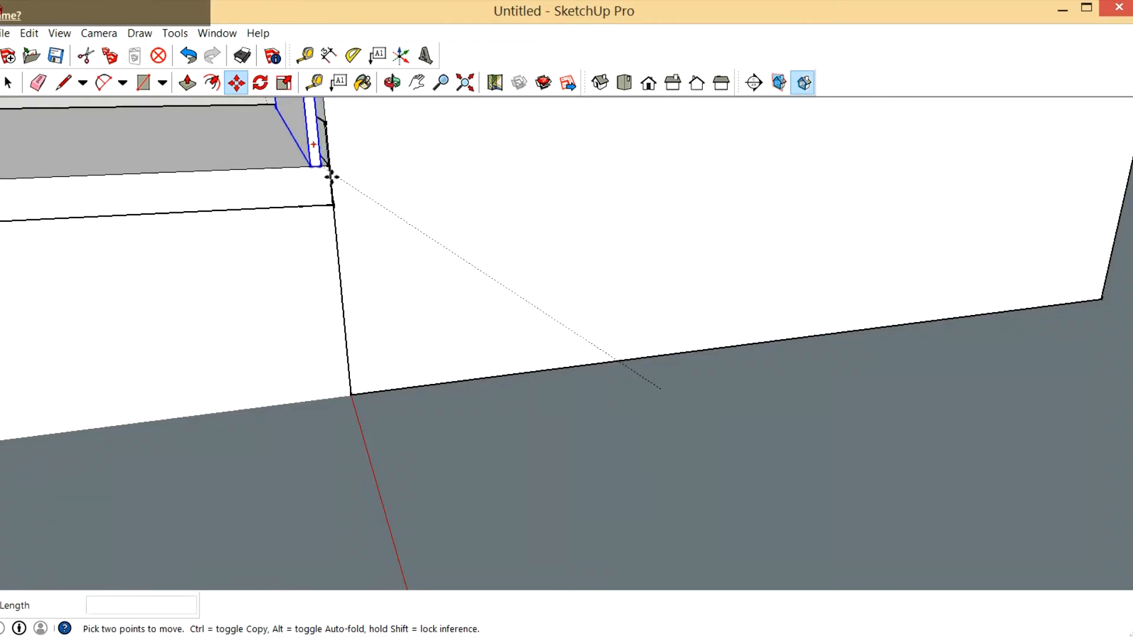
{"action": "scroll", "coordinate": [329, 177], "scroll_direction": "up", "scroll_amount": 5}
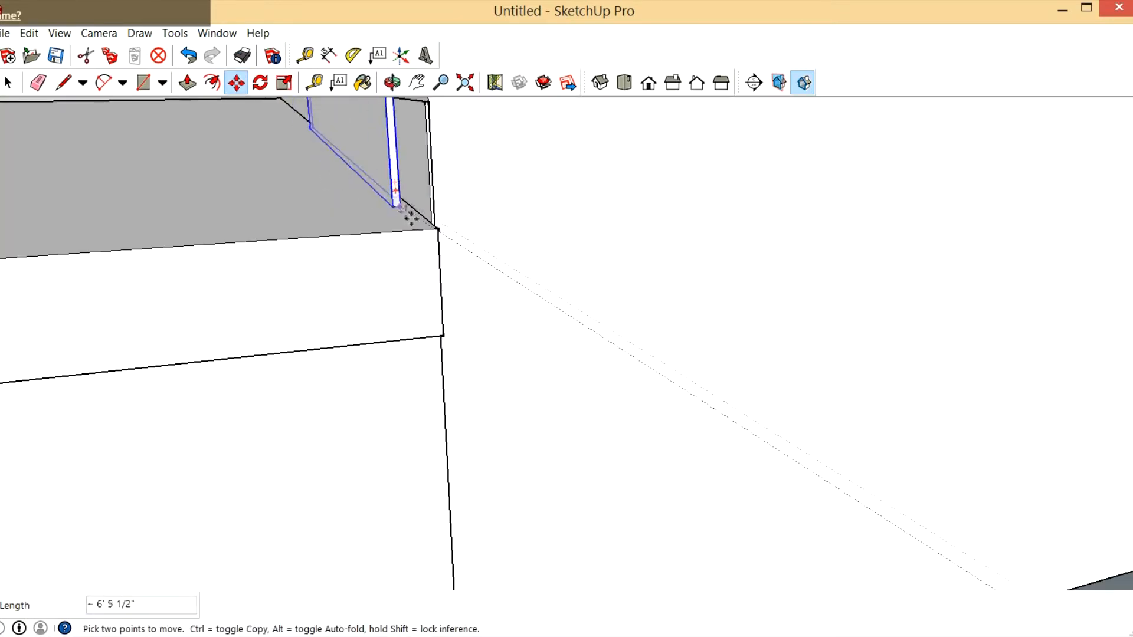
{"action": "left_click", "coordinate": [435, 230]}
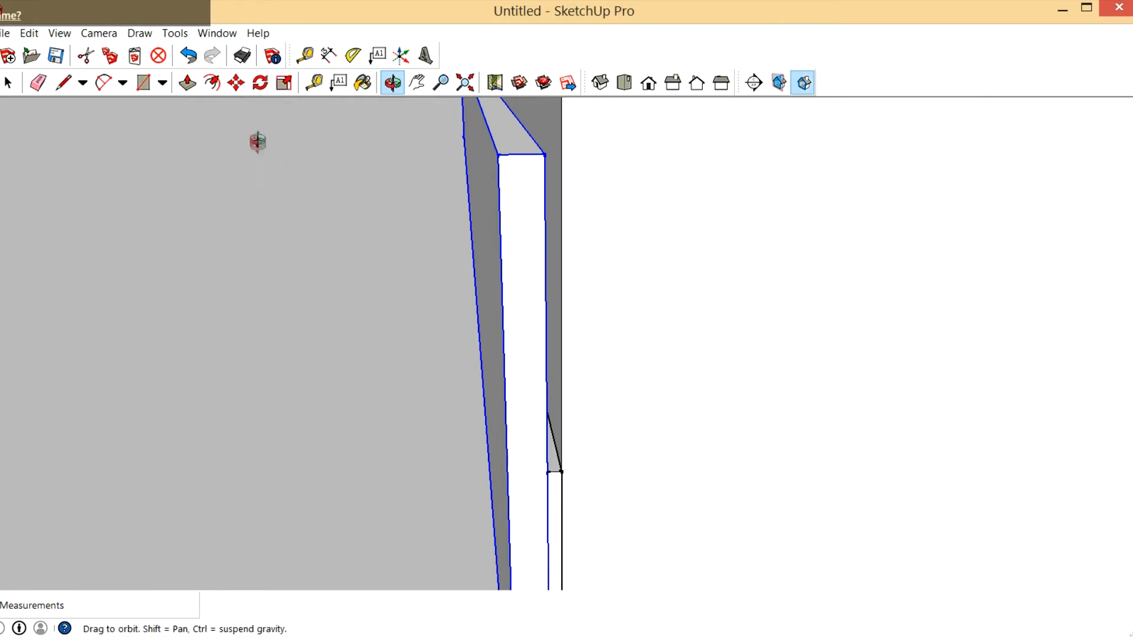
Rotate the board about the top corner of the angle leg so its upper back edge leans against the wall
{"action": "left_click", "coordinate": [260, 82]}
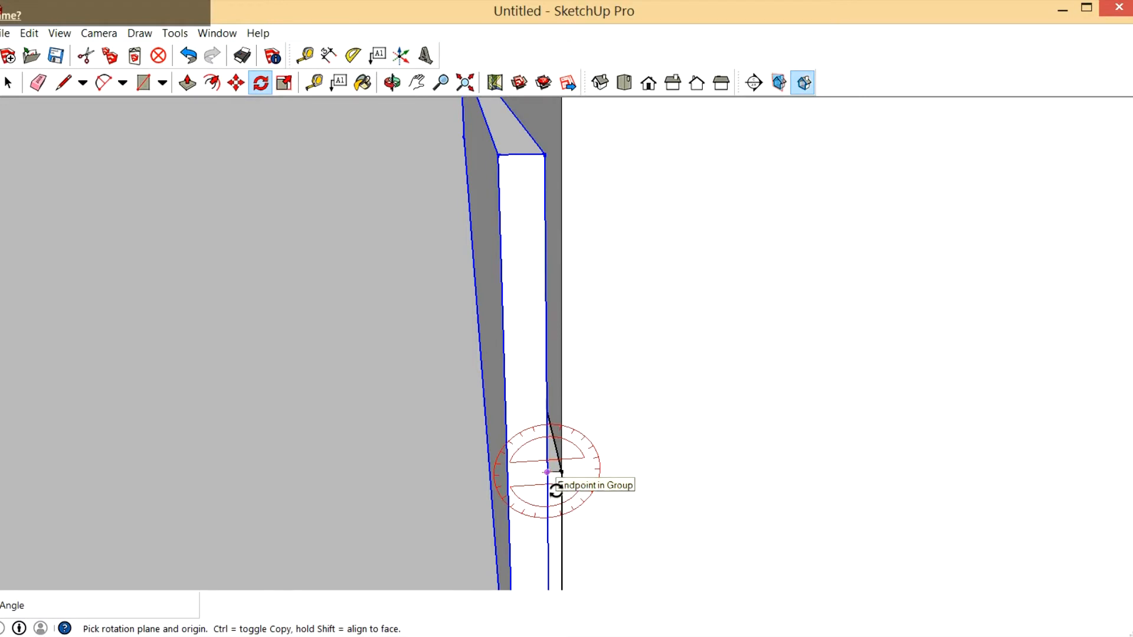
{"action": "left_click", "coordinate": [548, 473]}
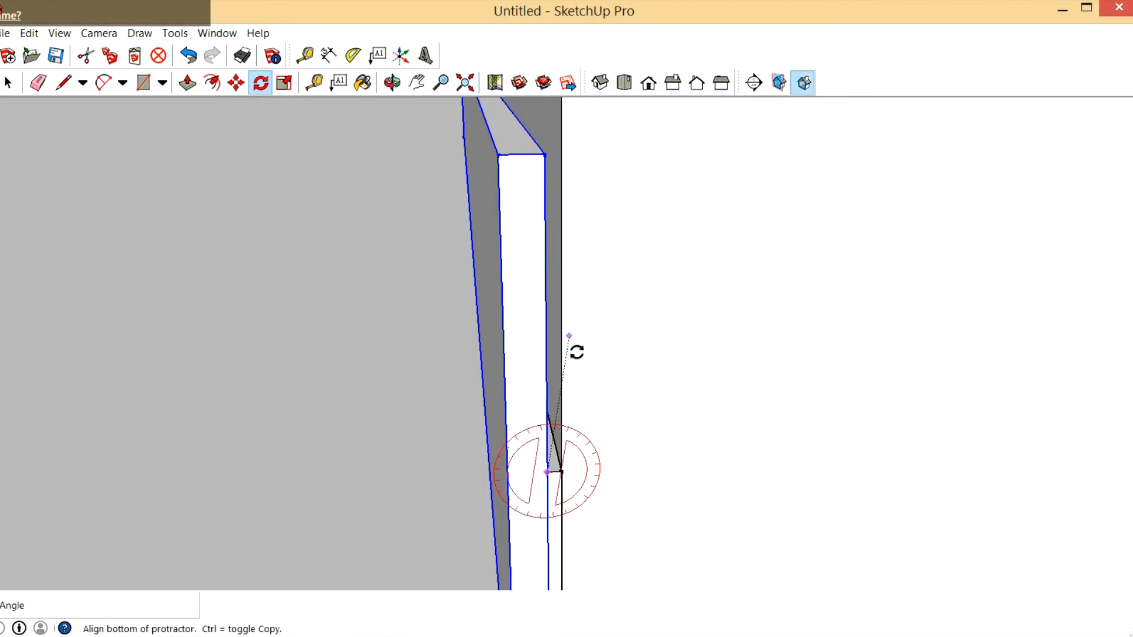
{"action": "left_click", "coordinate": [544, 154]}
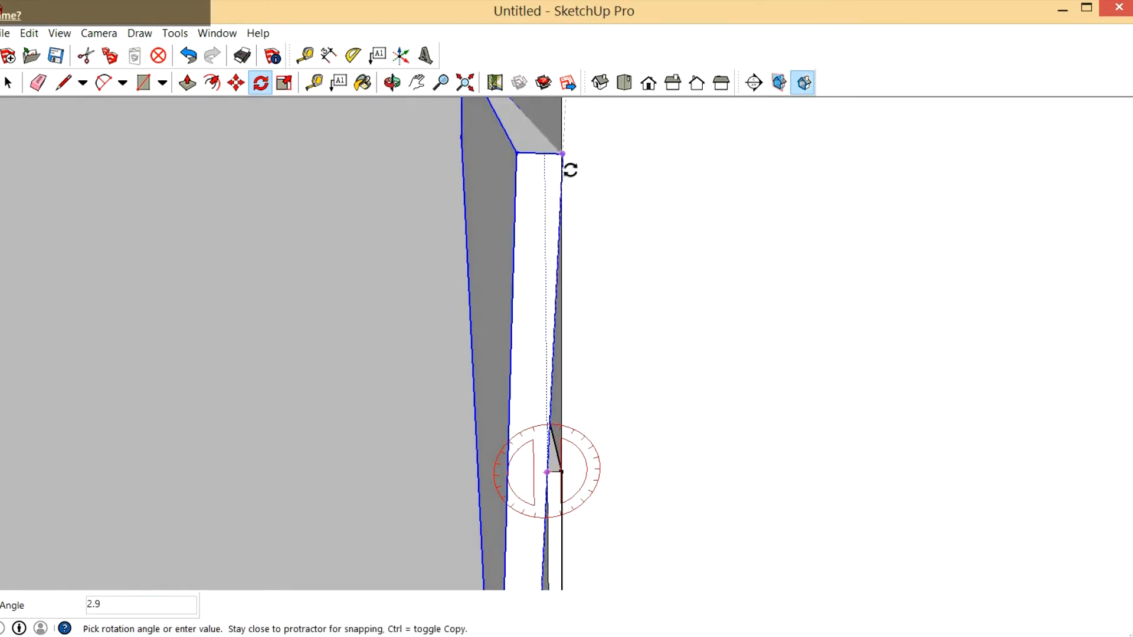
{"action": "left_click", "coordinate": [563, 154]}
Raise the tilted board 1/4" vertically off the slab
{"action": "scroll", "coordinate": [624, 178], "scroll_direction": "down", "scroll_amount": 1}
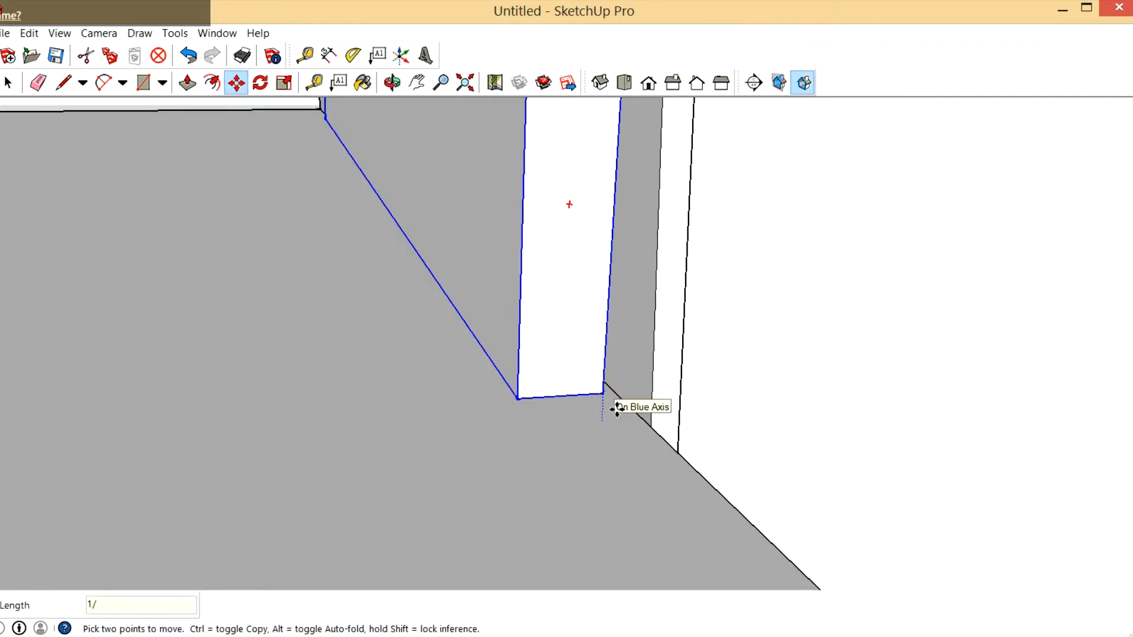
{"action": "type", "text": "4"}
{"action": "key", "text": "Return"}
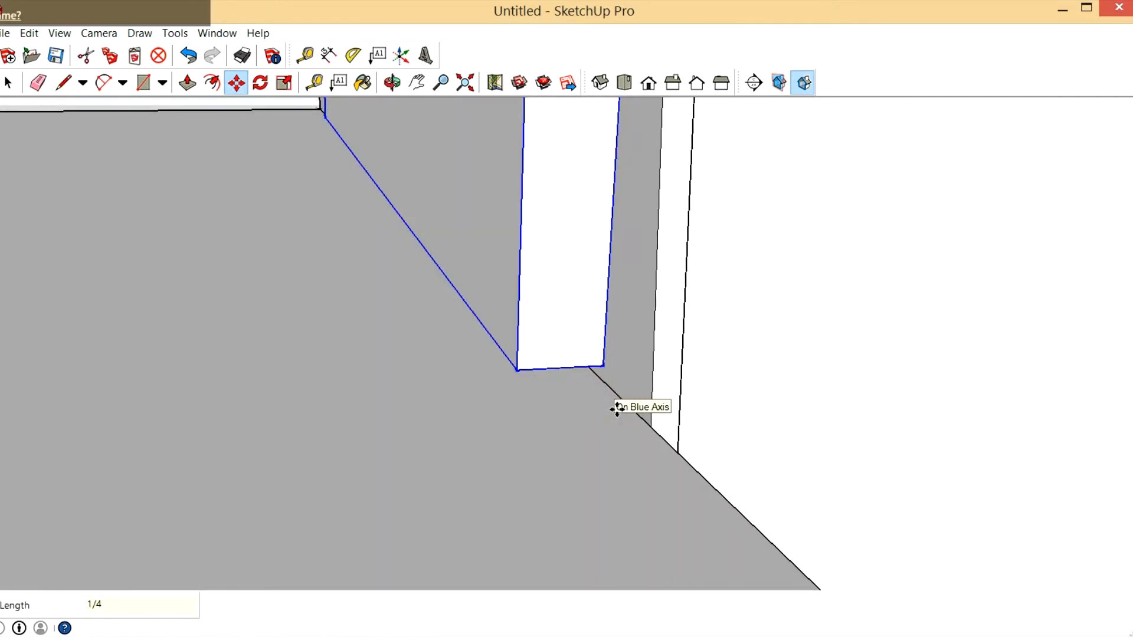
{"action": "left_click", "coordinate": [392, 82]}
{"action": "left_click_drag", "start_coordinate": [590, 331], "coordinate": [565, 238]}
{"action": "left_click_drag", "start_coordinate": [638, 211], "coordinate": [282, 249]}
{"action": "left_click_drag", "start_coordinate": [505, 283], "coordinate": [500, 363]}
{"action": "key", "text": "space"}
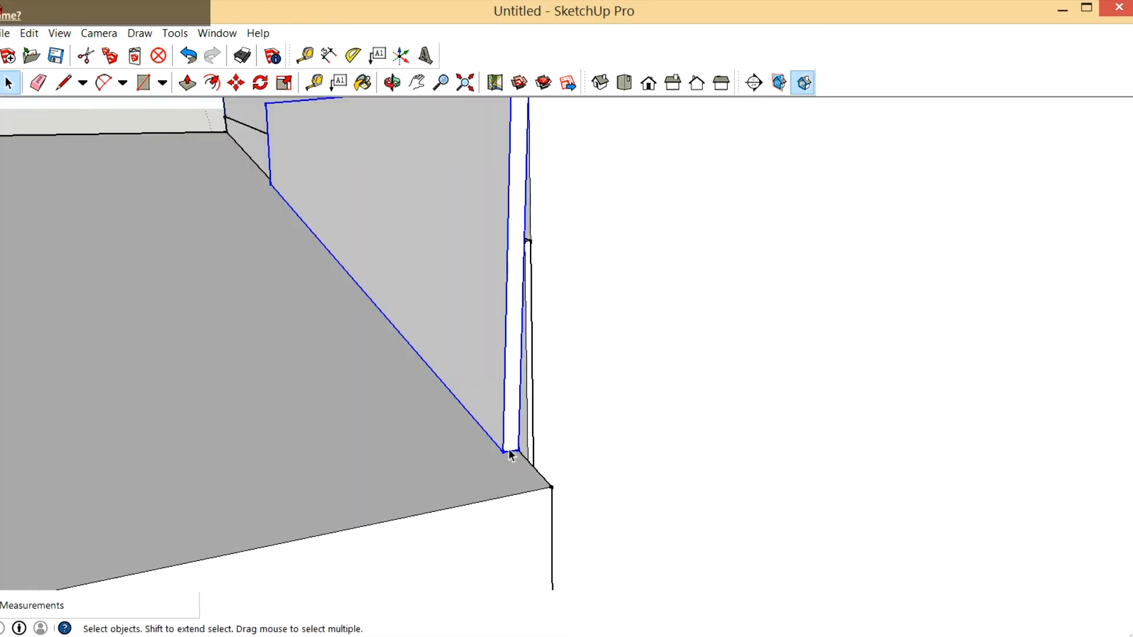
Copy the tilted board straight up so the copy's bottom meets the first board's top edge, about 8" higher
{"action": "left_click", "coordinate": [236, 83]}
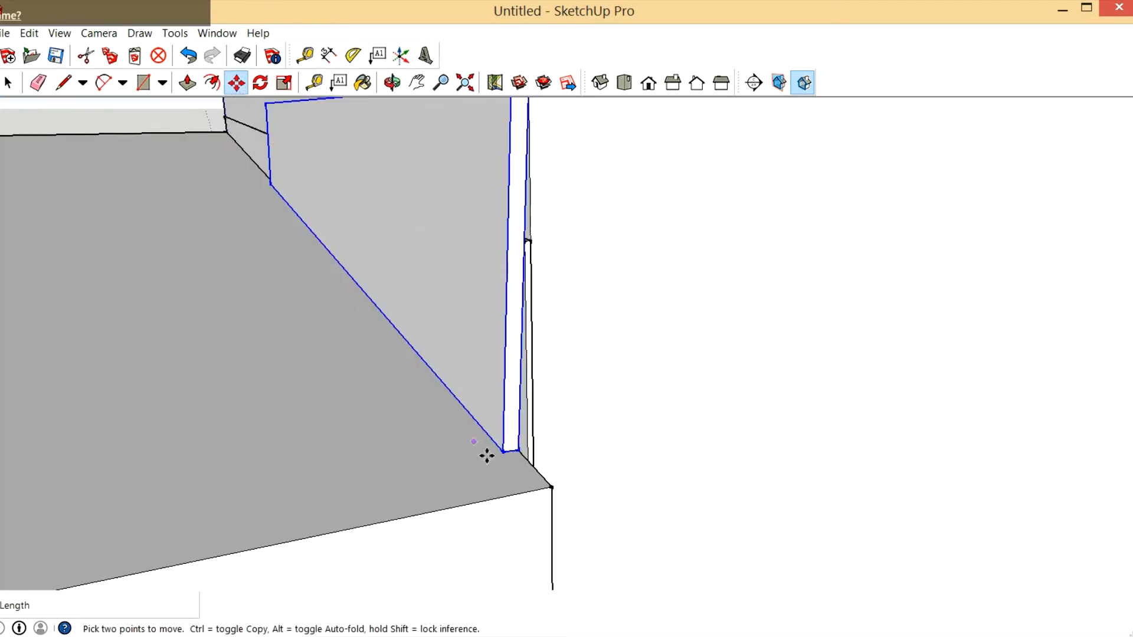
{"action": "left_click", "coordinate": [529, 460]}
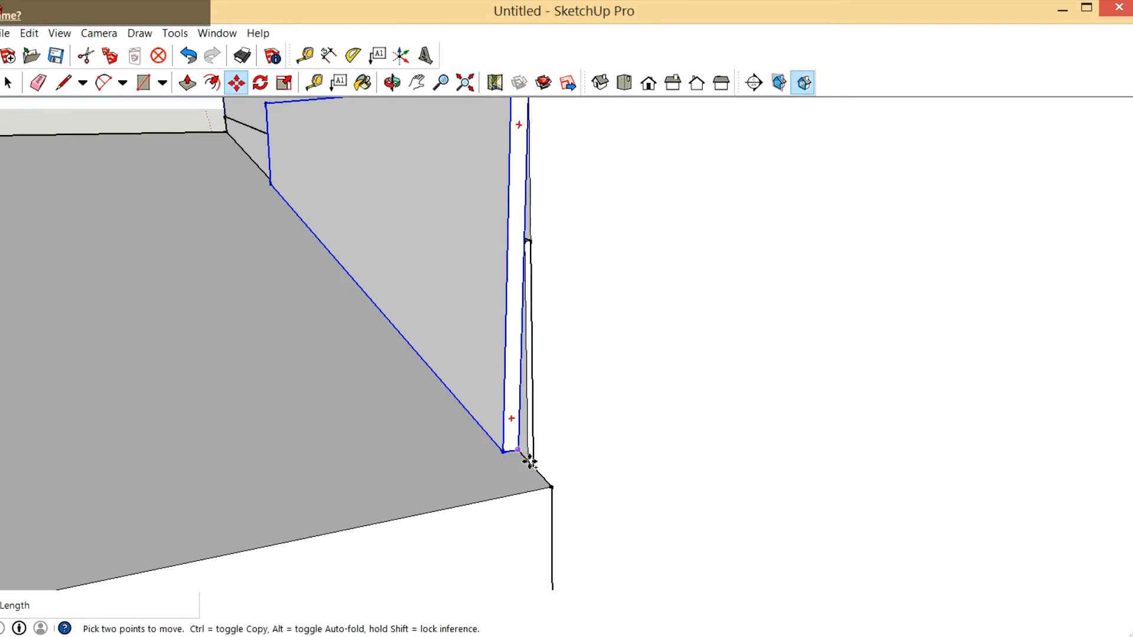
{"action": "key", "text": "ctrl"}
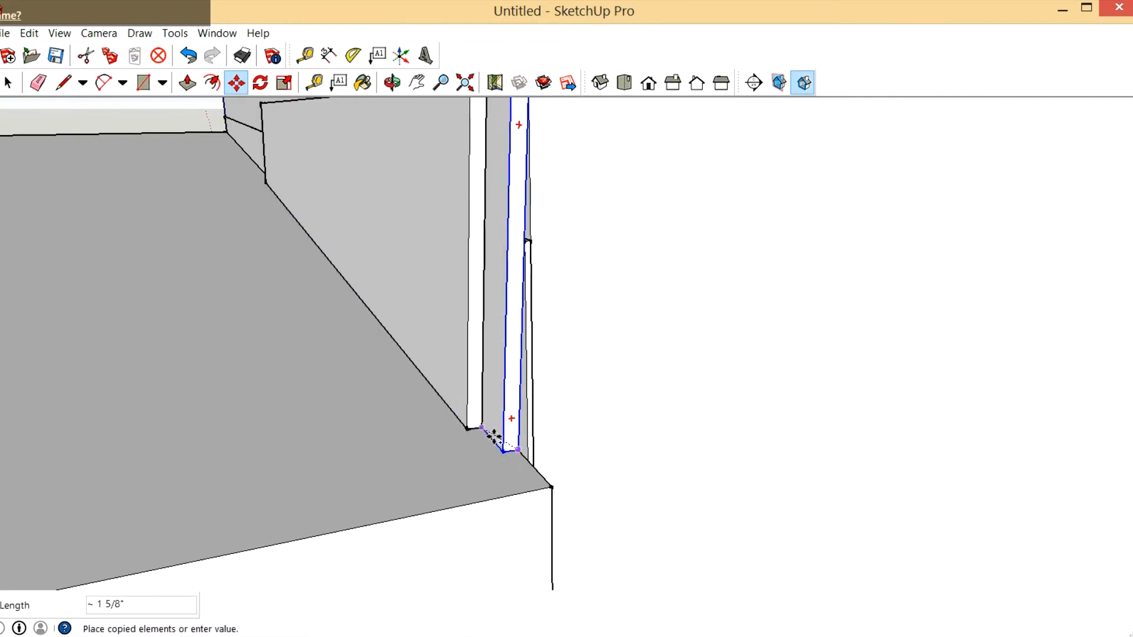
{"action": "left_click", "coordinate": [418, 82]}
{"action": "left_click_drag", "start_coordinate": [498, 214], "coordinate": [450, 321]}
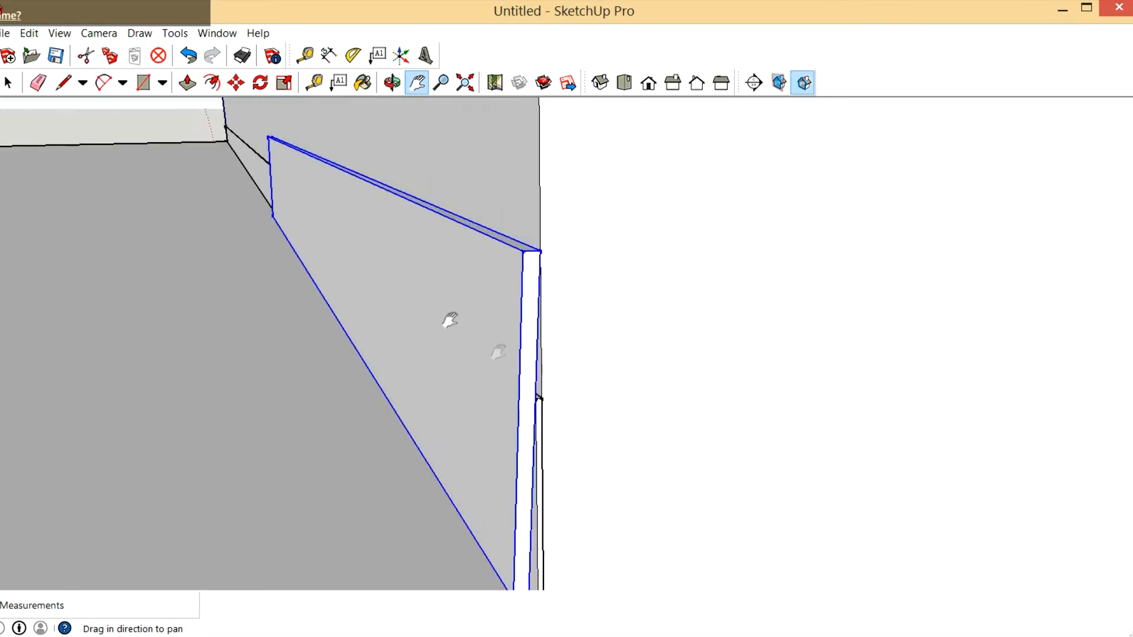
{"action": "right_click", "coordinate": [450, 315]}
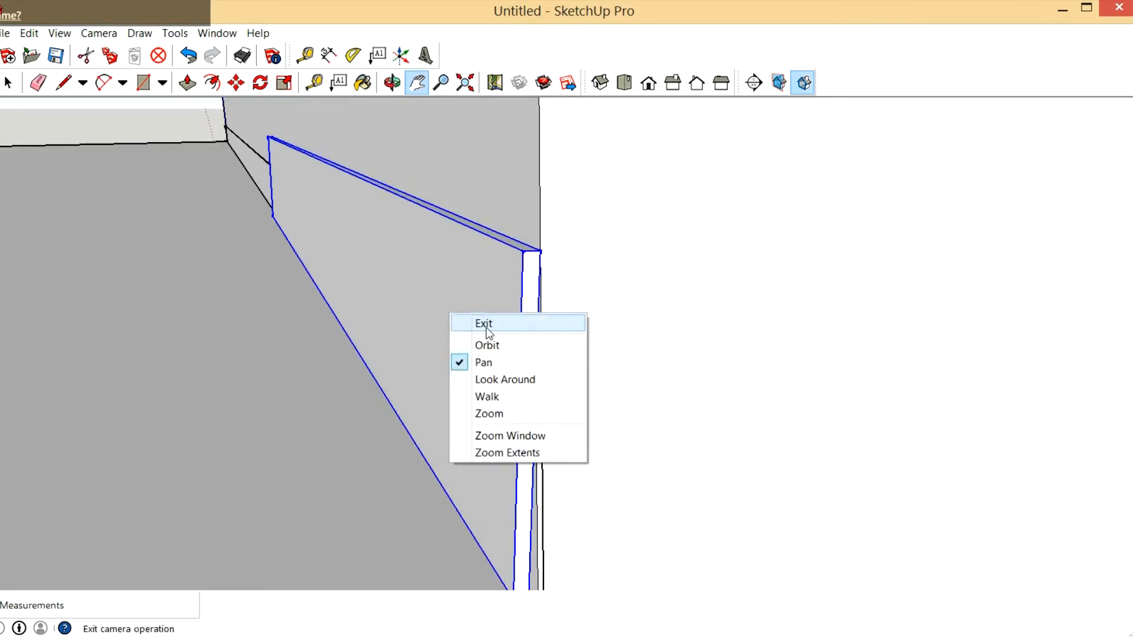
{"action": "left_click", "coordinate": [486, 327]}
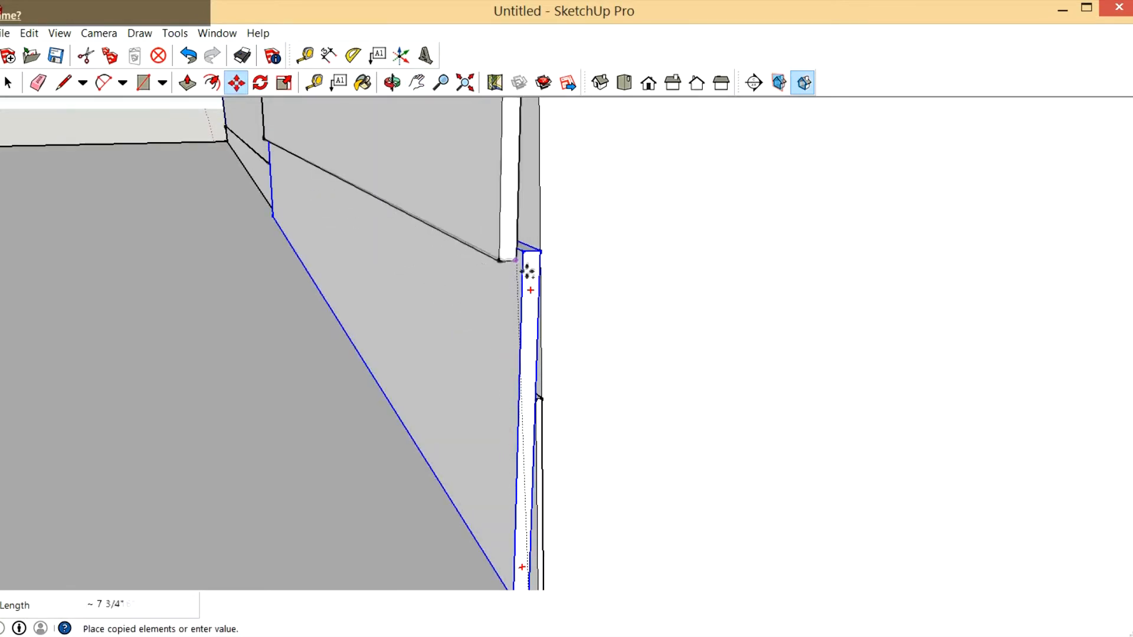
{"action": "left_click", "coordinate": [528, 261]}
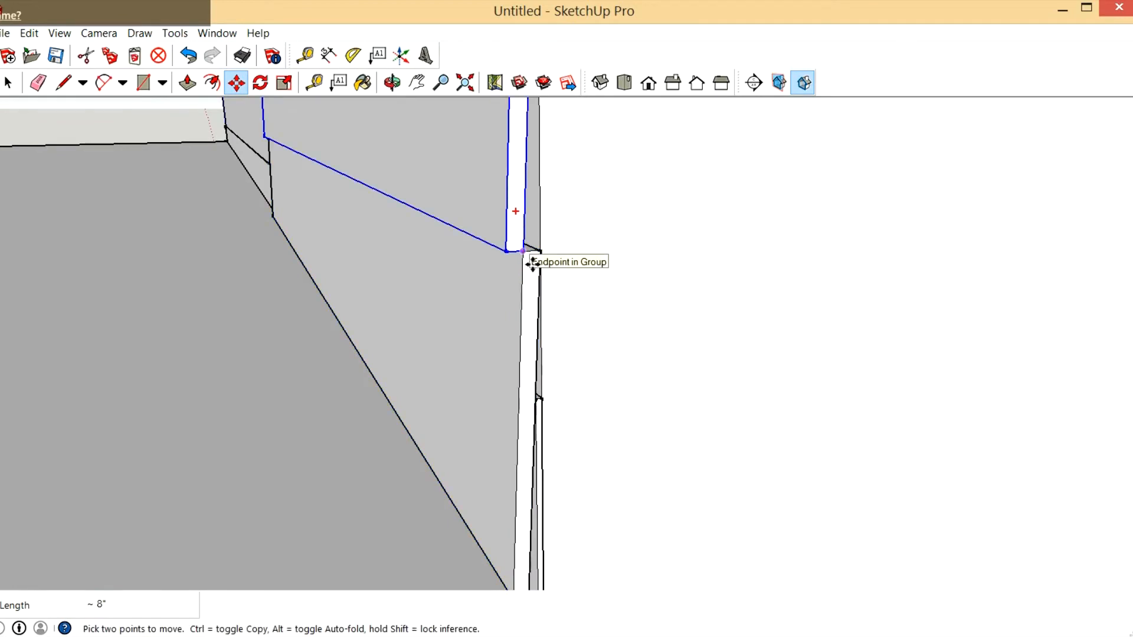
Lower the copied board 1" so it overlaps the board beneath it
{"action": "left_click", "coordinate": [531, 263]}
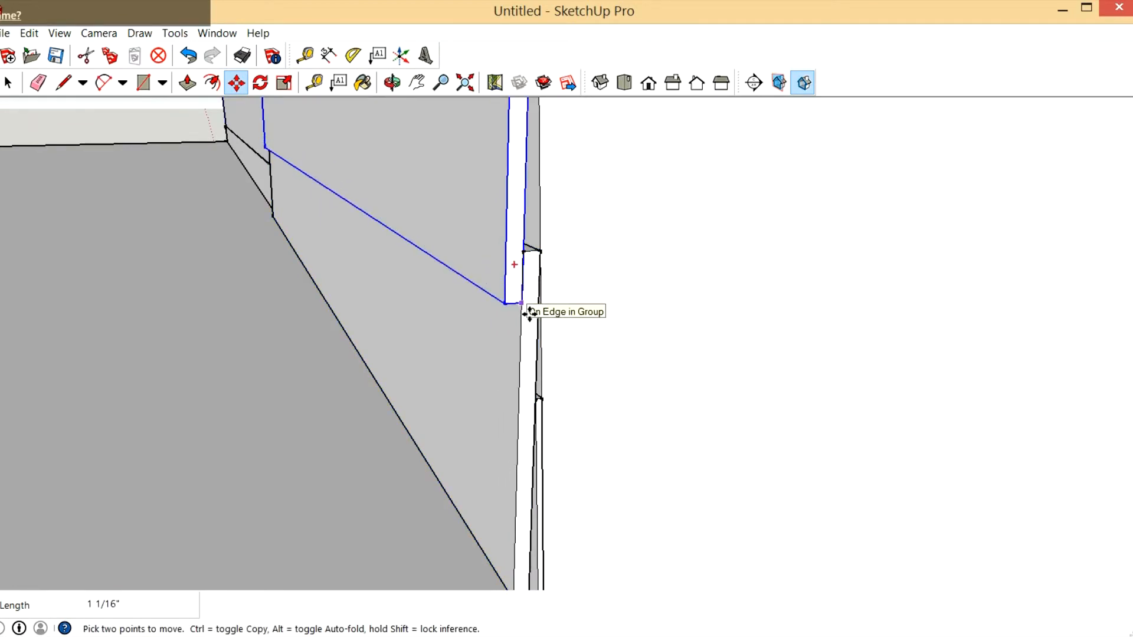
{"action": "type", "text": "1"}
{"action": "key", "text": "Return"}
Copy the upper board about 7" higher as a third overlapping course against the wall
{"action": "scroll", "coordinate": [706, 346], "scroll_direction": "down", "scroll_amount": 5}
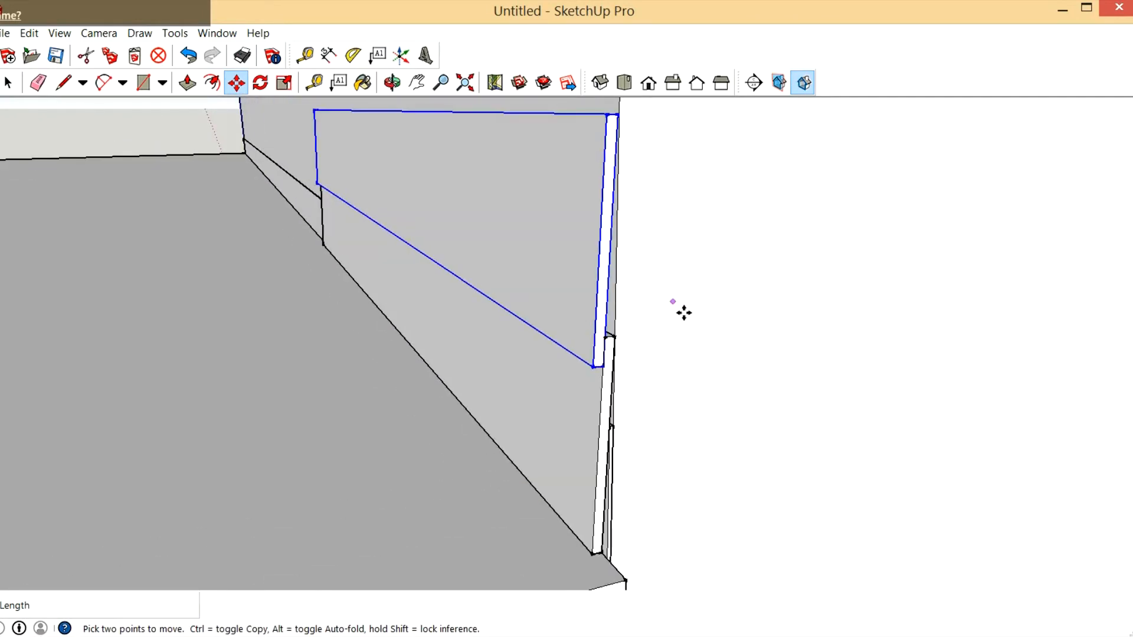
{"action": "scroll", "coordinate": [632, 374], "scroll_direction": "up", "scroll_amount": 4}
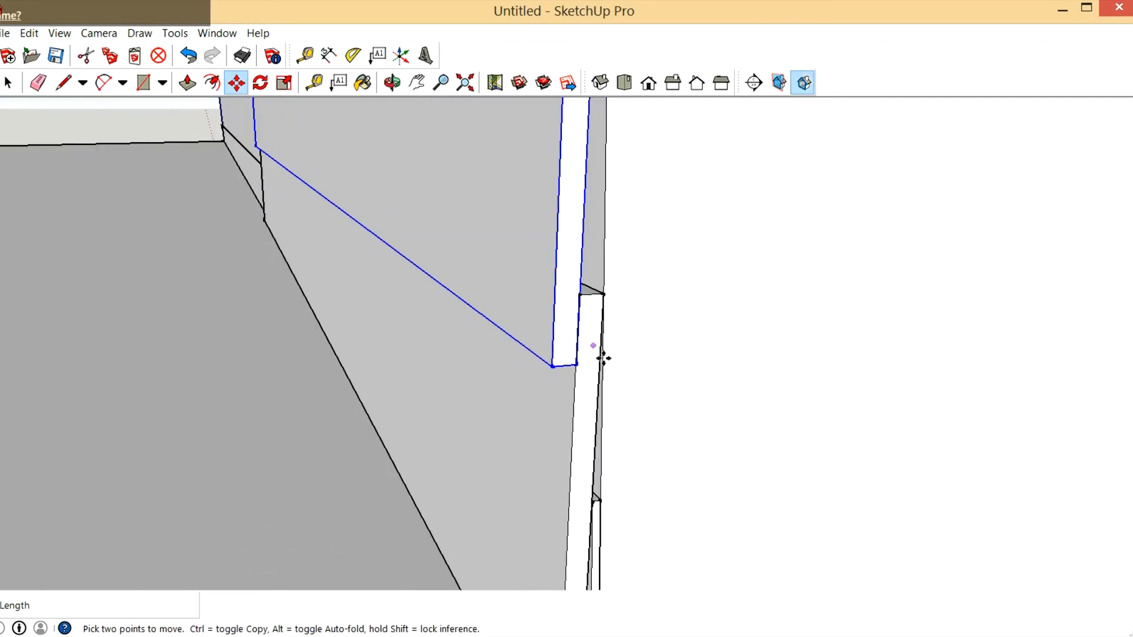
{"action": "scroll", "coordinate": [598, 459], "scroll_direction": "down", "scroll_amount": 3}
{"action": "scroll", "coordinate": [600, 468], "scroll_direction": "up", "scroll_amount": 3}
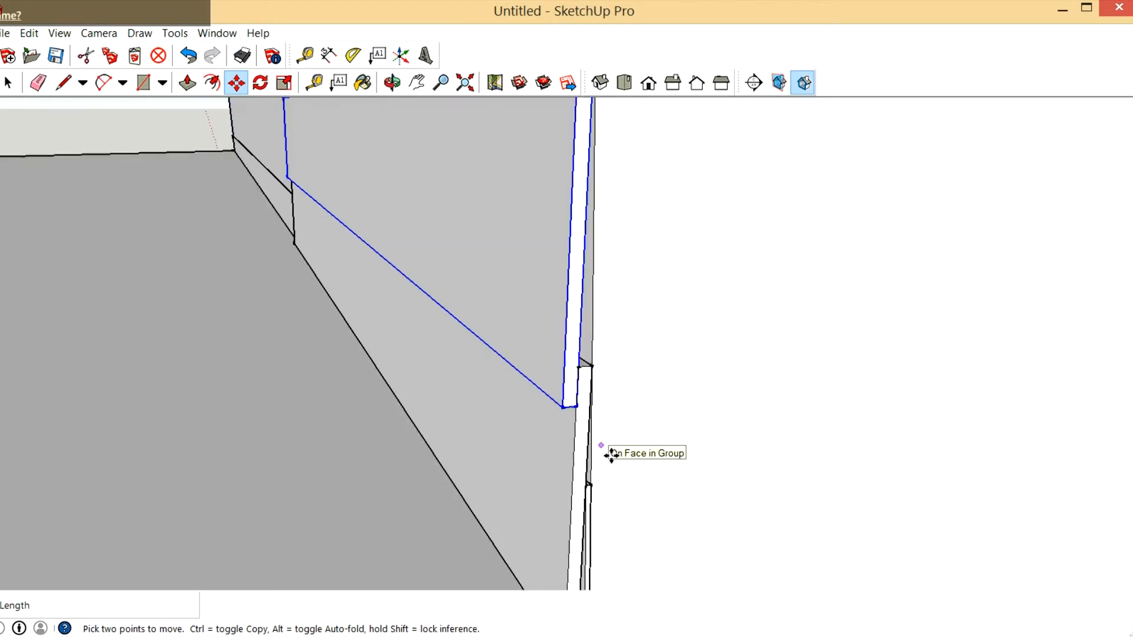
{"action": "key", "text": "ctrl"}
{"action": "left_click", "coordinate": [585, 362]}
{"action": "scroll", "coordinate": [513, 372], "scroll_direction": "down", "scroll_amount": 2}
{"action": "scroll", "coordinate": [500, 283], "scroll_direction": "up", "scroll_amount": 5}
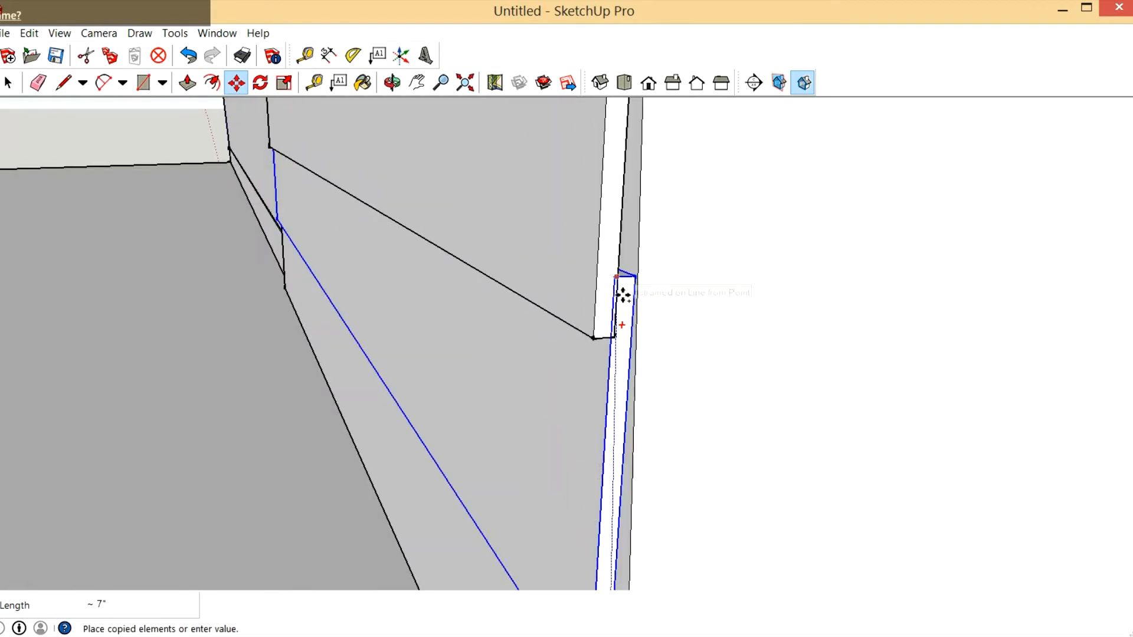
{"action": "middle_click_drag", "start_coordinate": [620, 294], "coordinate": [800, 183]}
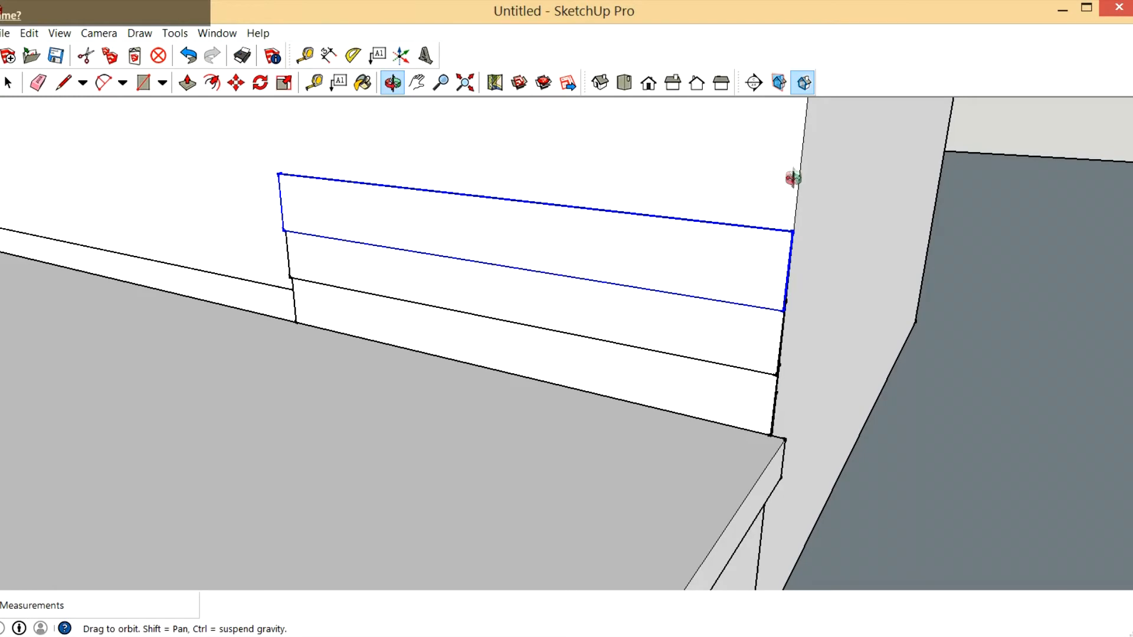
{"action": "middle_click_drag", "start_coordinate": [760, 411], "coordinate": [613, 413]}
{"action": "scroll", "coordinate": [763, 428], "scroll_direction": "up", "scroll_amount": 2}
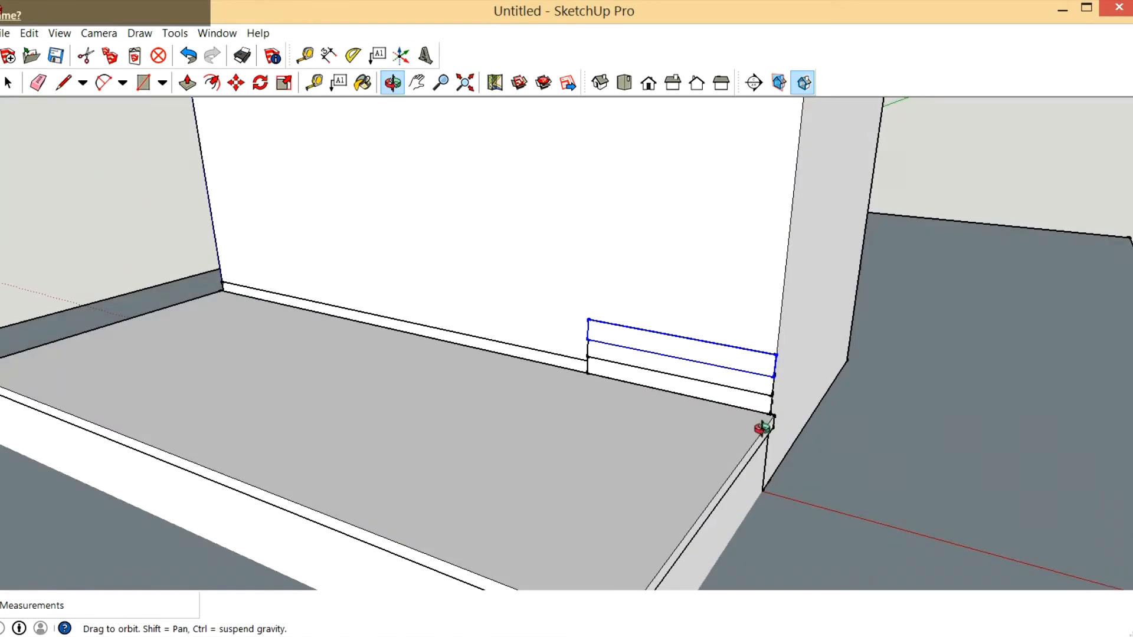
{"action": "left_click", "coordinate": [8, 83]}
{"action": "scroll", "coordinate": [602, 369], "scroll_direction": "up", "scroll_amount": 1}
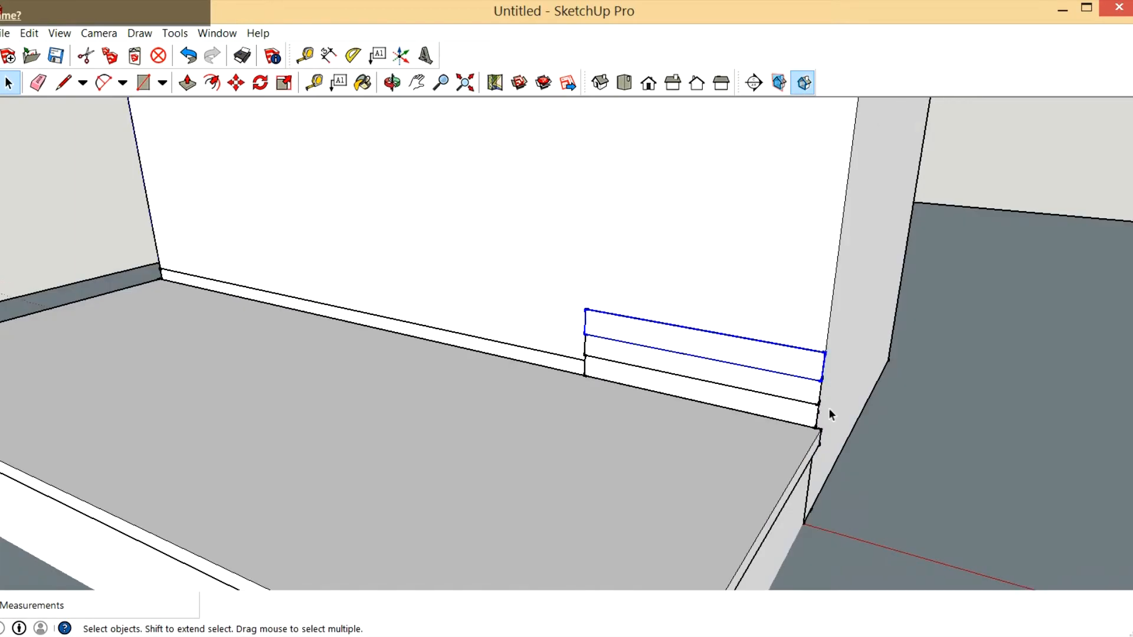
Examine the overlapping boards' end profiles and the angle along the wall base from both ends of the slab
{"action": "left_click", "coordinate": [904, 412]}
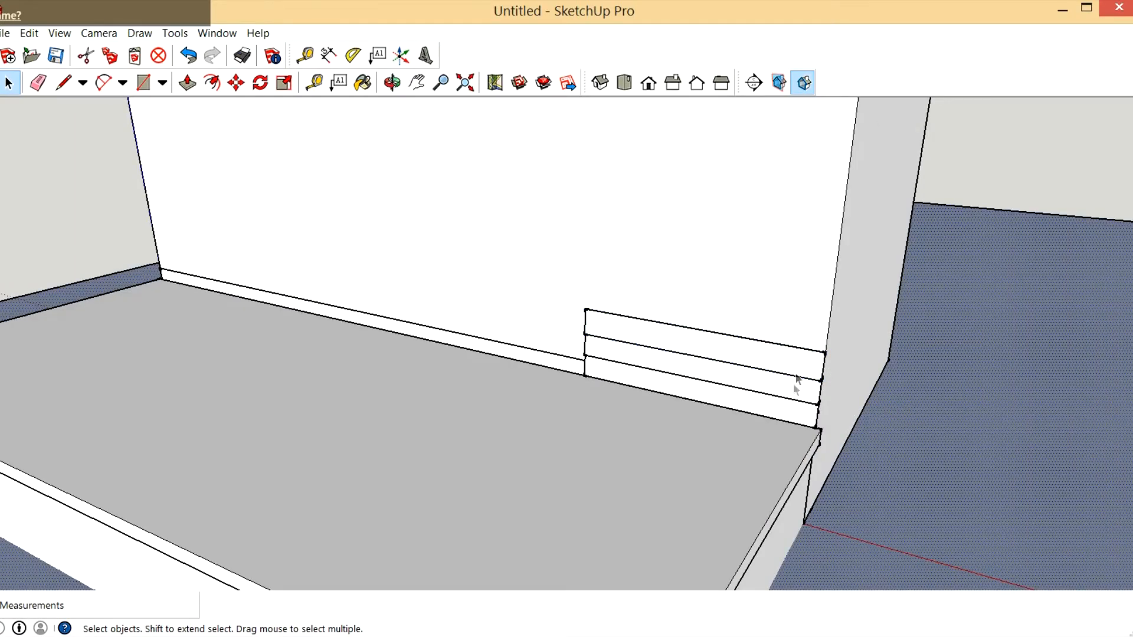
{"action": "left_click", "coordinate": [393, 83]}
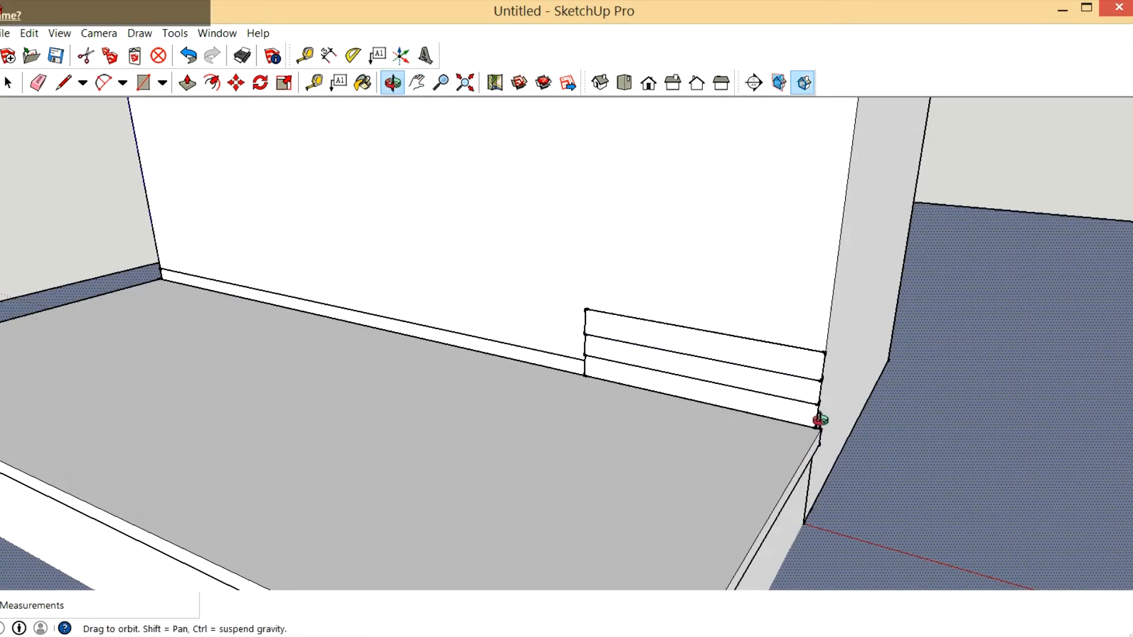
{"action": "left_click_drag", "start_coordinate": [820, 420], "coordinate": [668, 361]}
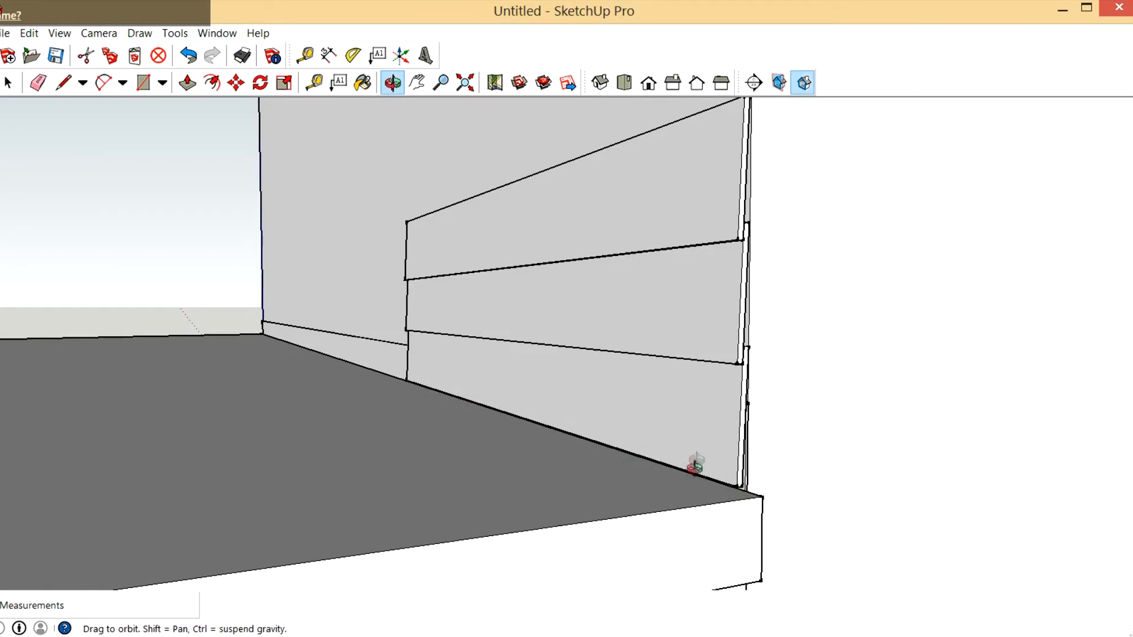
{"action": "left_click_drag", "start_coordinate": [733, 506], "coordinate": [779, 511]}
{"action": "left_click_drag", "start_coordinate": [693, 482], "coordinate": [685, 398]}
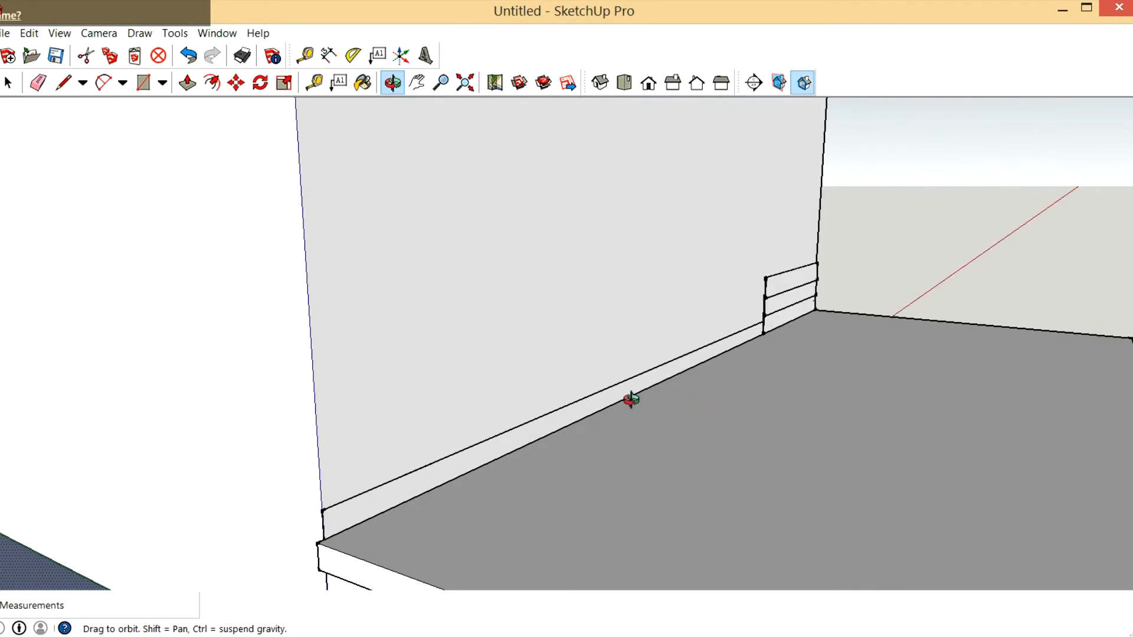
{"action": "left_click_drag", "start_coordinate": [557, 416], "coordinate": [462, 380]}
{"action": "left_click_drag", "start_coordinate": [473, 337], "coordinate": [670, 488]}
Draw an upright rectangle about 4' 4 13/16" by 2' 8 5/8" on the wall face above the angle
{"action": "key", "text": "ctrl+z"}
{"action": "key", "text": "r"}
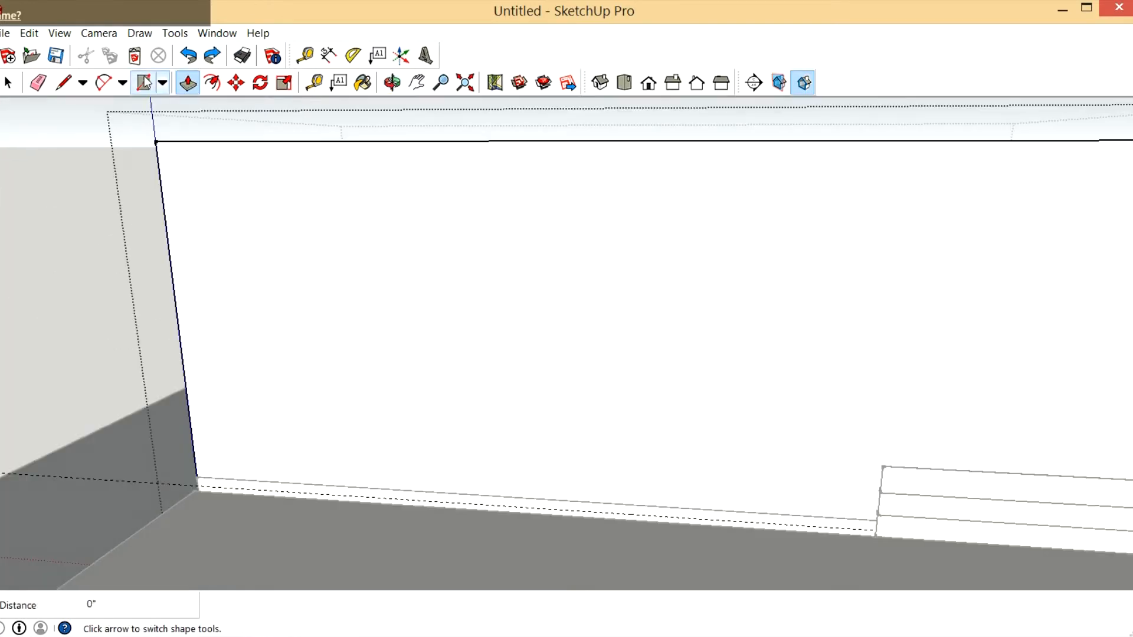
{"action": "left_click", "coordinate": [530, 265]}
{"action": "left_click", "coordinate": [638, 449]}
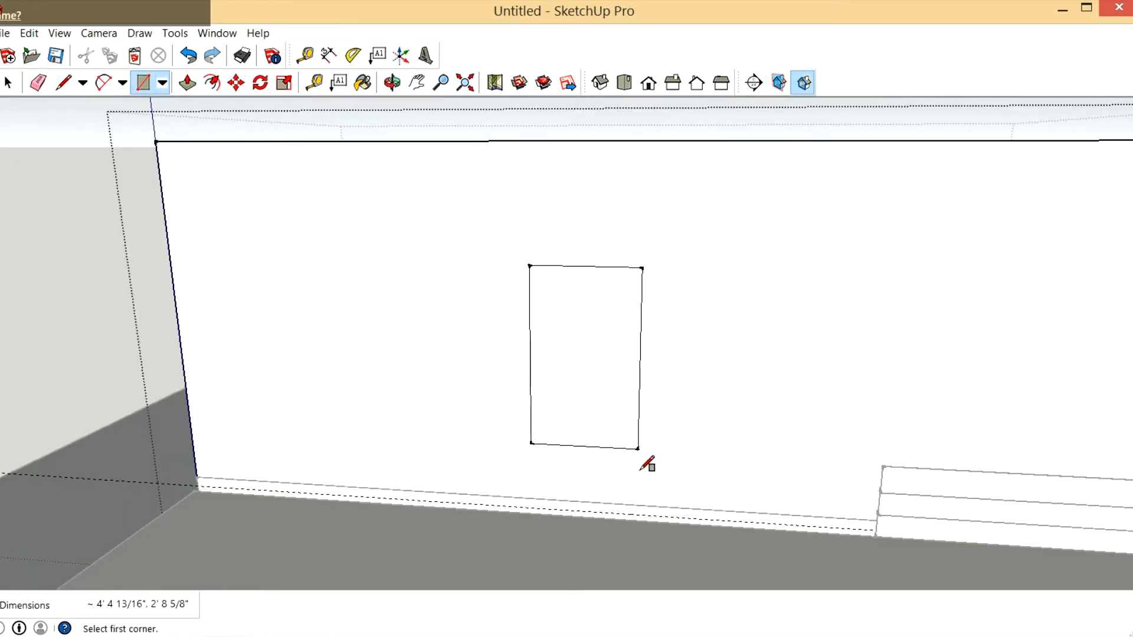
Try to recess the wall rectangle about 1' 3 7/16" into the solid building block
{"action": "scroll", "coordinate": [698, 390], "scroll_direction": "up", "scroll_amount": 2}
{"action": "left_click", "coordinate": [188, 83]}
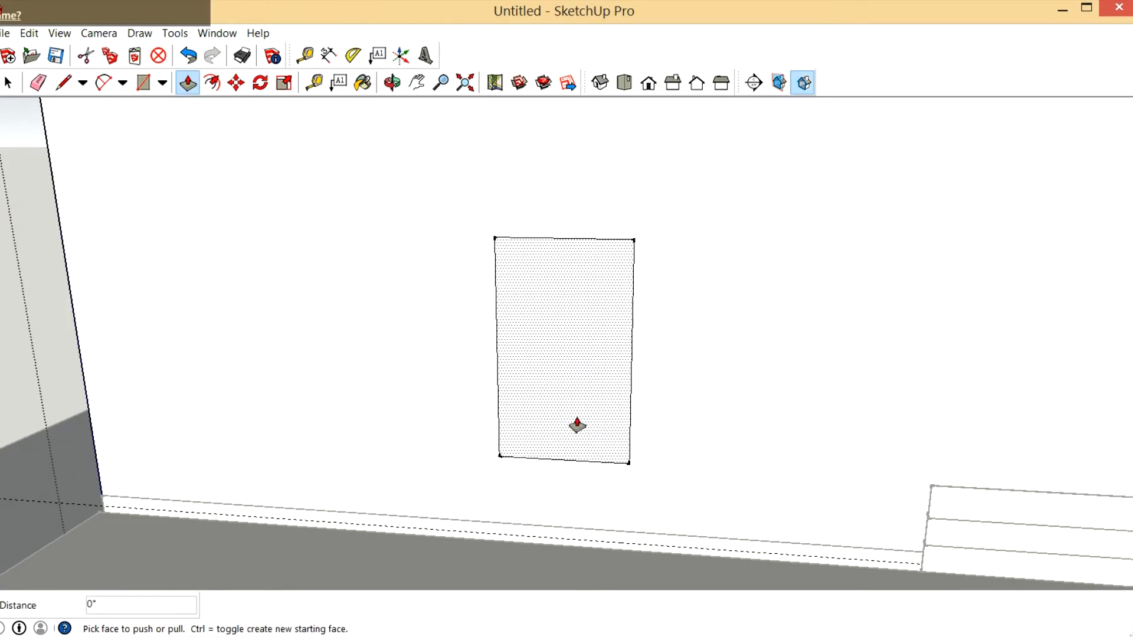
{"action": "left_click", "coordinate": [576, 422]}
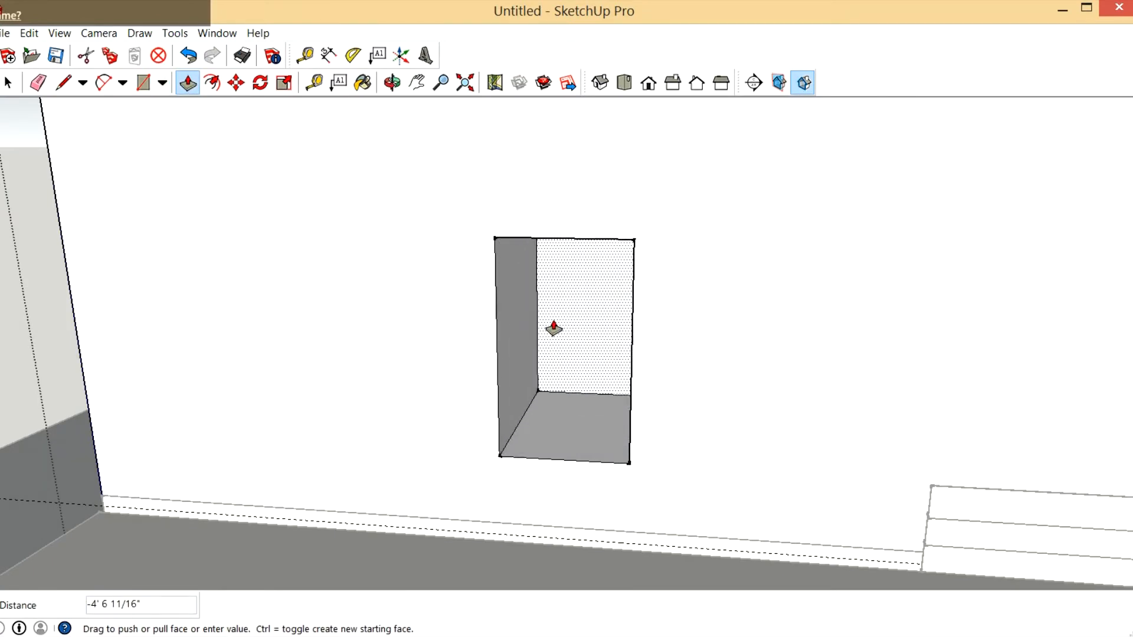
{"action": "left_click", "coordinate": [564, 395]}
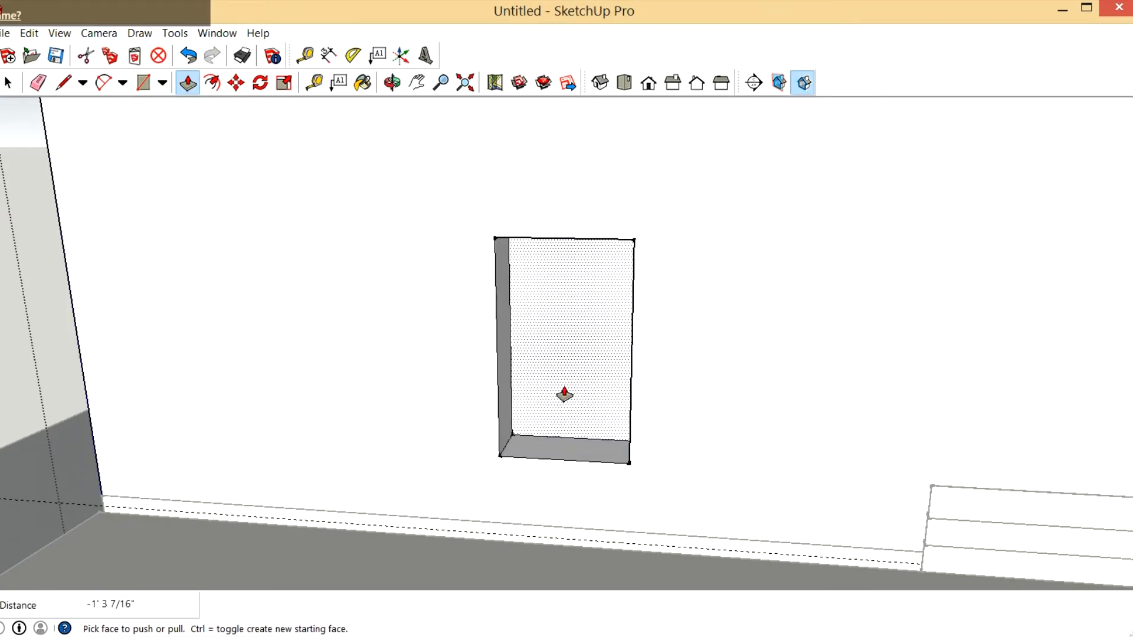
{"action": "key", "text": "ctrl+z"}
Offset the outline of the building block's top face 6" inward
{"action": "left_click", "coordinate": [393, 83]}
{"action": "left_click_drag", "start_coordinate": [637, 224], "coordinate": [432, 240]}
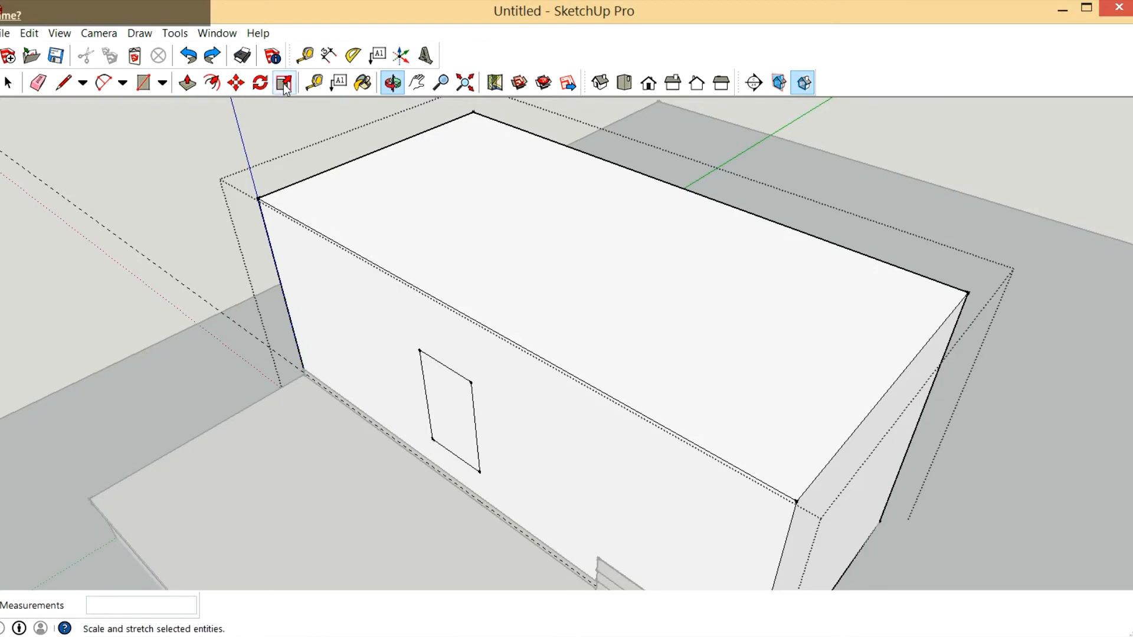
{"action": "left_click", "coordinate": [212, 82]}
{"action": "left_click", "coordinate": [465, 308]}
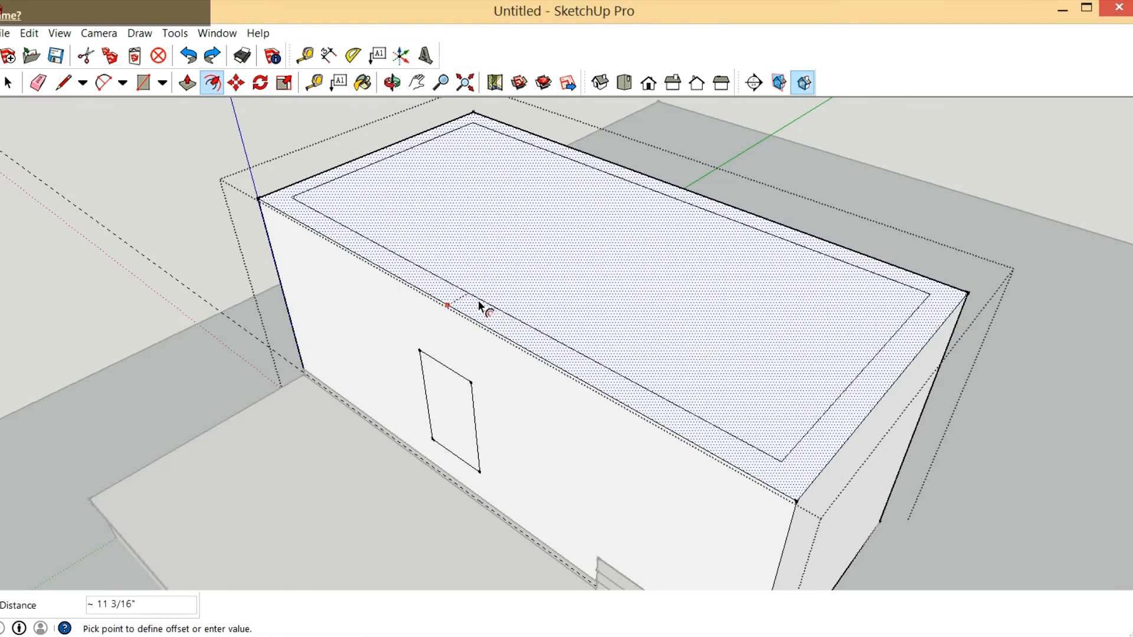
{"action": "left_click", "coordinate": [478, 300]}
{"action": "type", "text": "6"}
{"action": "key", "text": "Return"}
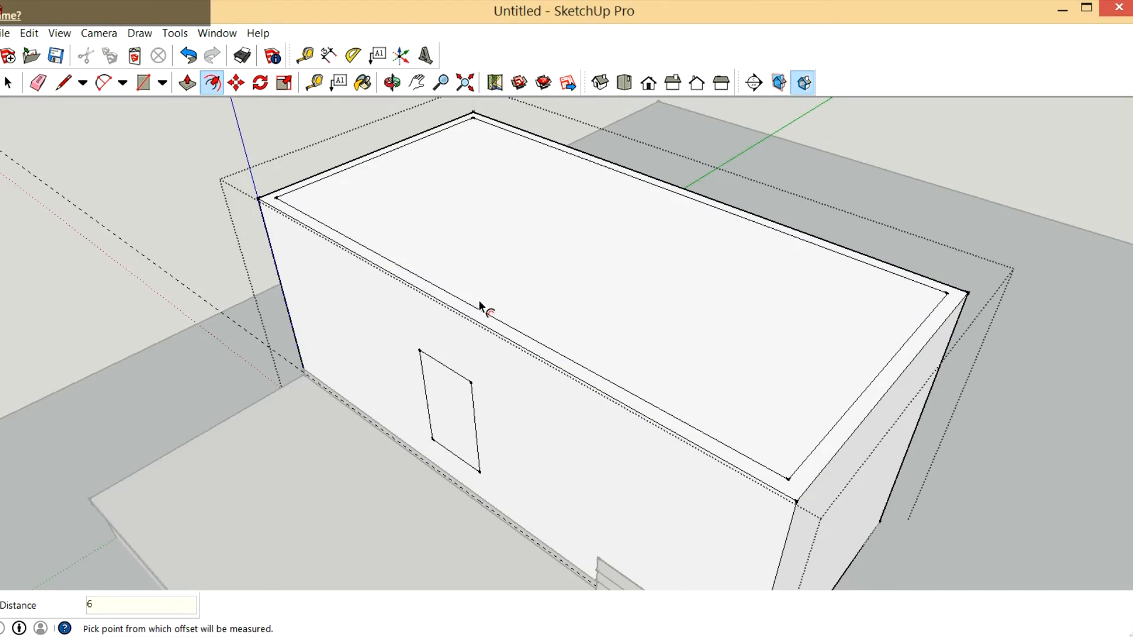
Push the inner top face down 12' to hollow out the building
{"action": "left_click", "coordinate": [187, 83]}
{"action": "left_click_drag", "start_coordinate": [499, 189], "coordinate": [872, 546]}
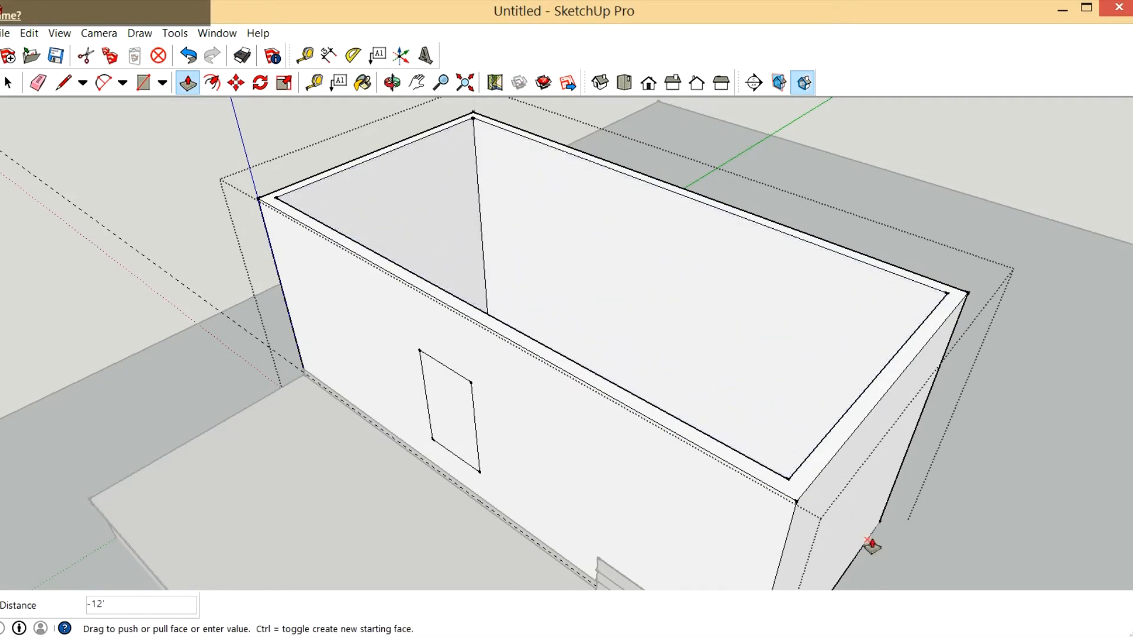
{"action": "left_click", "coordinate": [639, 326]}
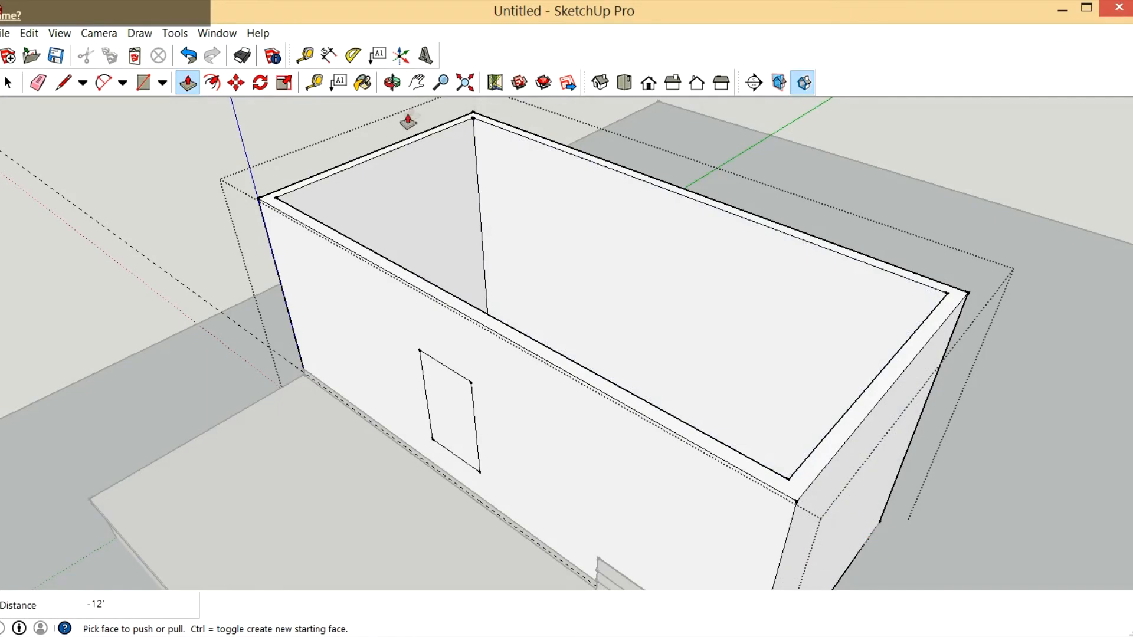
Push the wall rectangle 6" inward to cut an opening through the wall
{"action": "left_click", "coordinate": [392, 83]}
{"action": "left_click_drag", "start_coordinate": [665, 253], "coordinate": [751, 182]}
{"action": "scroll", "coordinate": [508, 472], "scroll_direction": "up", "scroll_amount": 3}
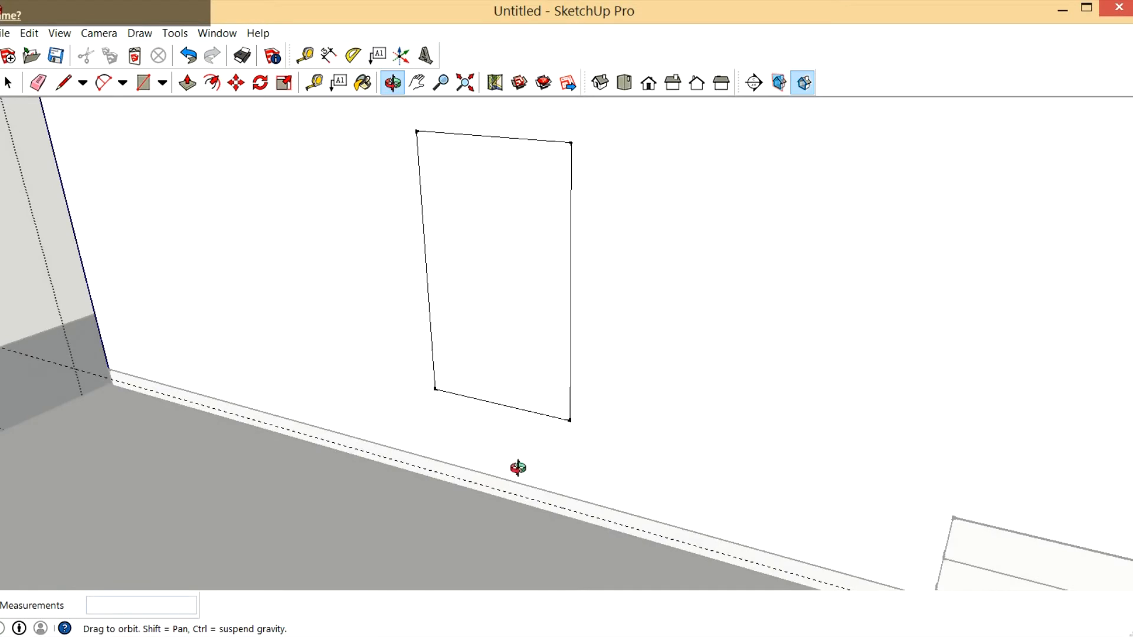
{"action": "left_click", "coordinate": [187, 83]}
{"action": "left_click_drag", "start_coordinate": [455, 308], "coordinate": [484, 302]}
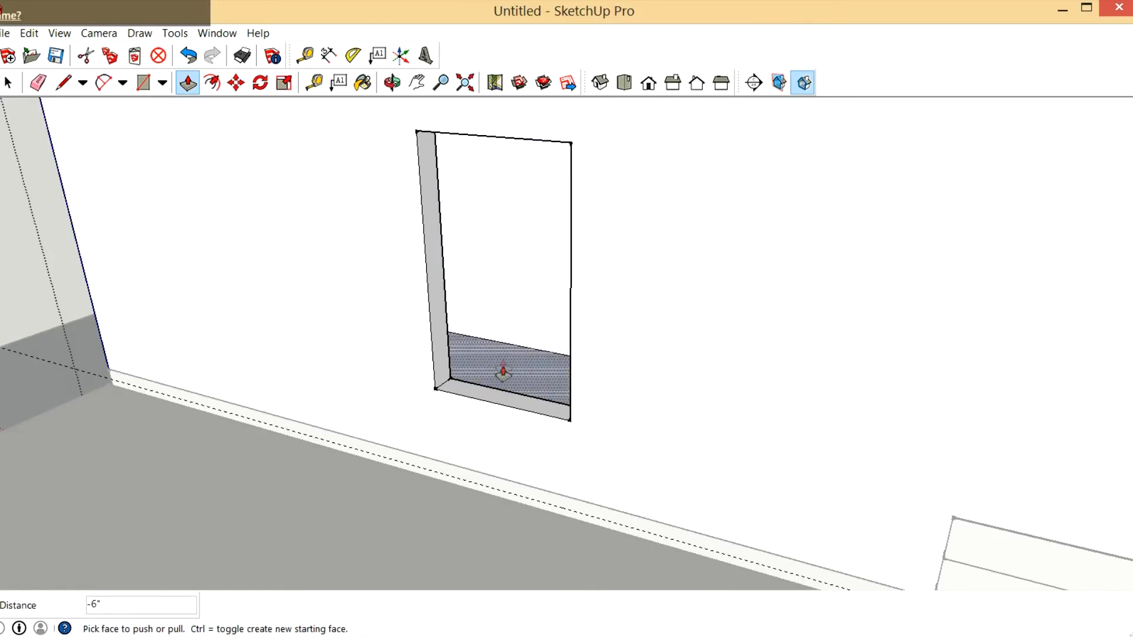
{"action": "scroll", "coordinate": [379, 362], "scroll_direction": "down", "scroll_amount": 1}
{"action": "scroll", "coordinate": [481, 407], "scroll_direction": "up", "scroll_amount": 3}
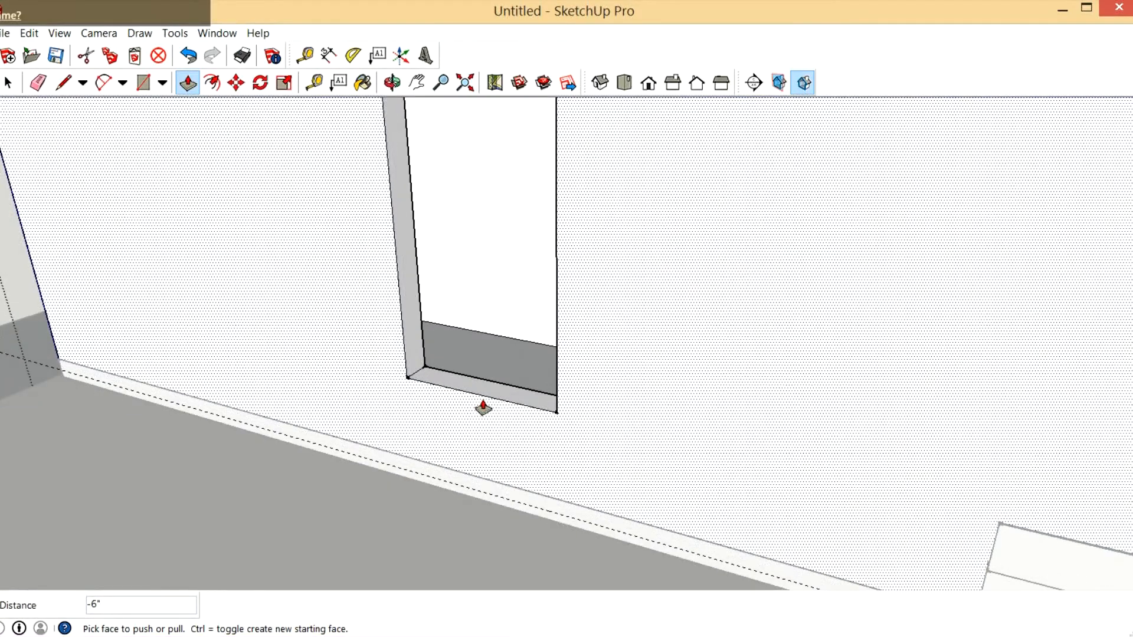
Push the sill of the wall opening down behind the angle to extend the opening to slab level
{"action": "left_click", "coordinate": [391, 82]}
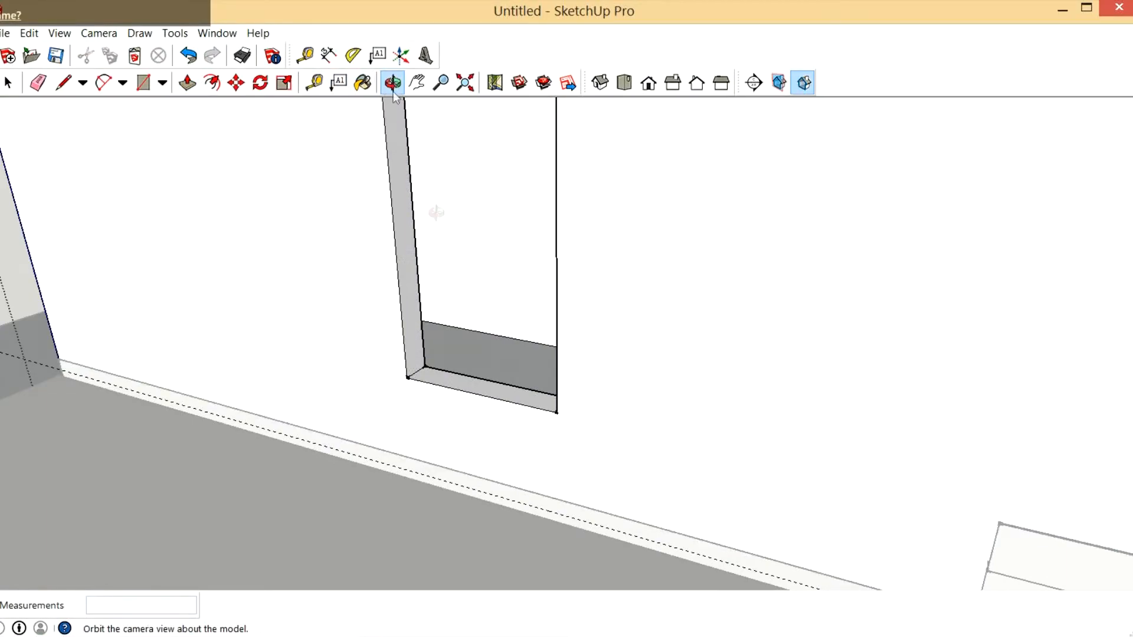
{"action": "left_click_drag", "start_coordinate": [399, 318], "coordinate": [536, 506]}
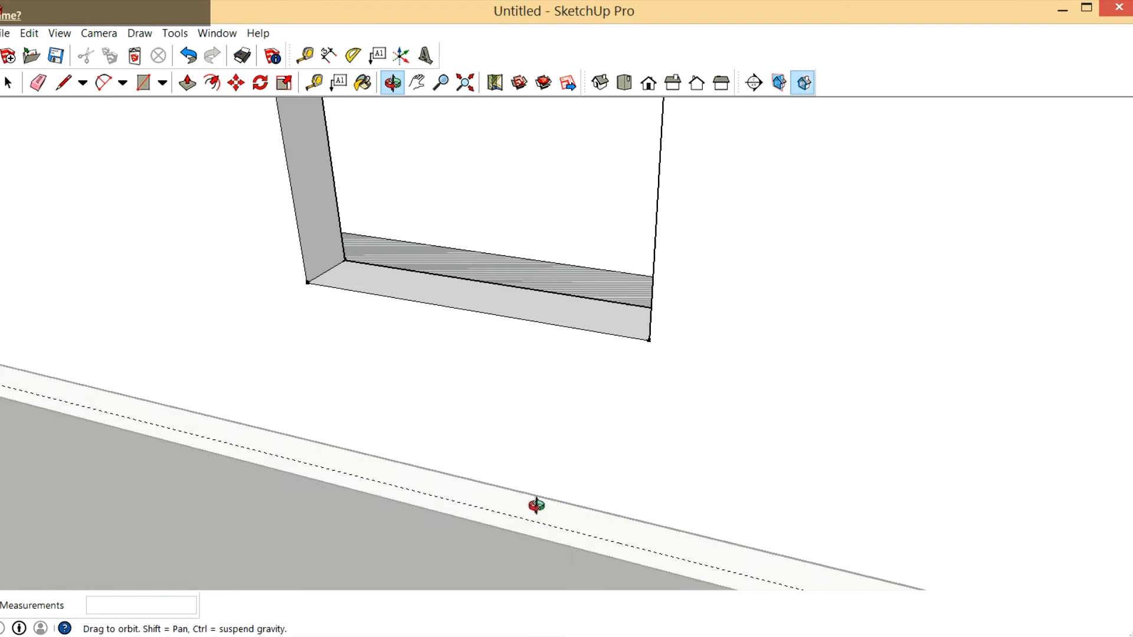
{"action": "left_click", "coordinate": [188, 82]}
{"action": "left_click_drag", "start_coordinate": [344, 281], "coordinate": [331, 475]}
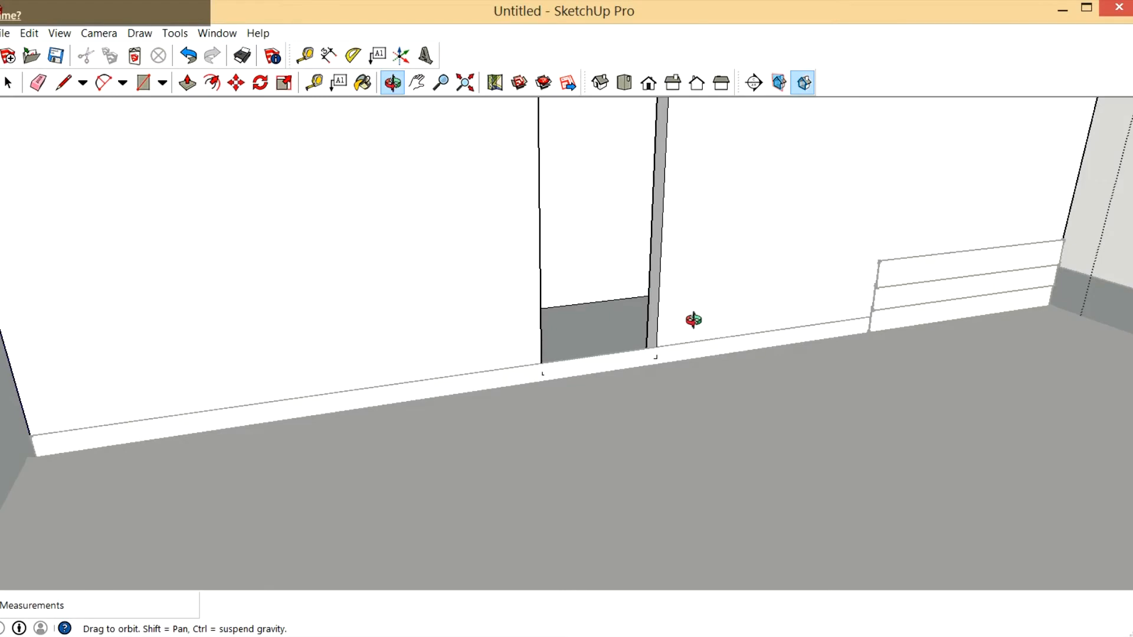
Raise the building's interior floor face with Push/Pull
{"action": "left_click_drag", "start_coordinate": [696, 248], "coordinate": [507, 383]}
{"action": "scroll", "coordinate": [506, 383], "scroll_direction": "up", "scroll_amount": 5}
{"action": "left_click_drag", "start_coordinate": [375, 384], "coordinate": [624, 412]}
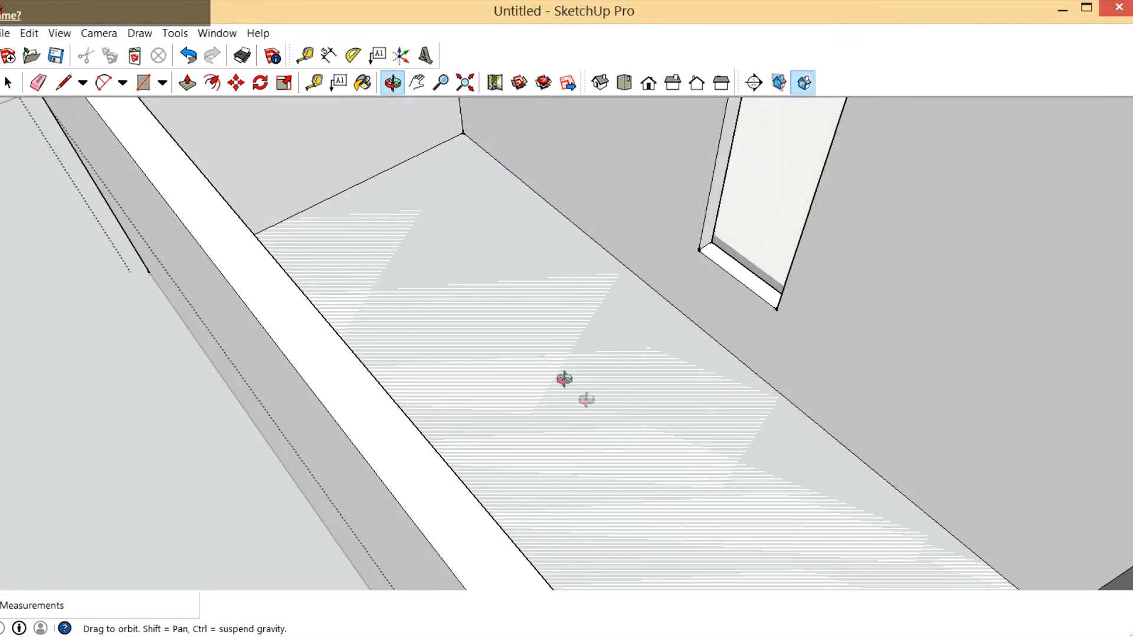
{"action": "scroll", "coordinate": [458, 316], "scroll_direction": "down", "scroll_amount": 4}
{"action": "scroll", "coordinate": [613, 372], "scroll_direction": "up", "scroll_amount": 2}
{"action": "scroll", "coordinate": [618, 372], "scroll_direction": "up", "scroll_amount": 3}
{"action": "scroll", "coordinate": [551, 313], "scroll_direction": "down", "scroll_amount": 4}
{"action": "scroll", "coordinate": [555, 314], "scroll_direction": "up", "scroll_amount": 2}
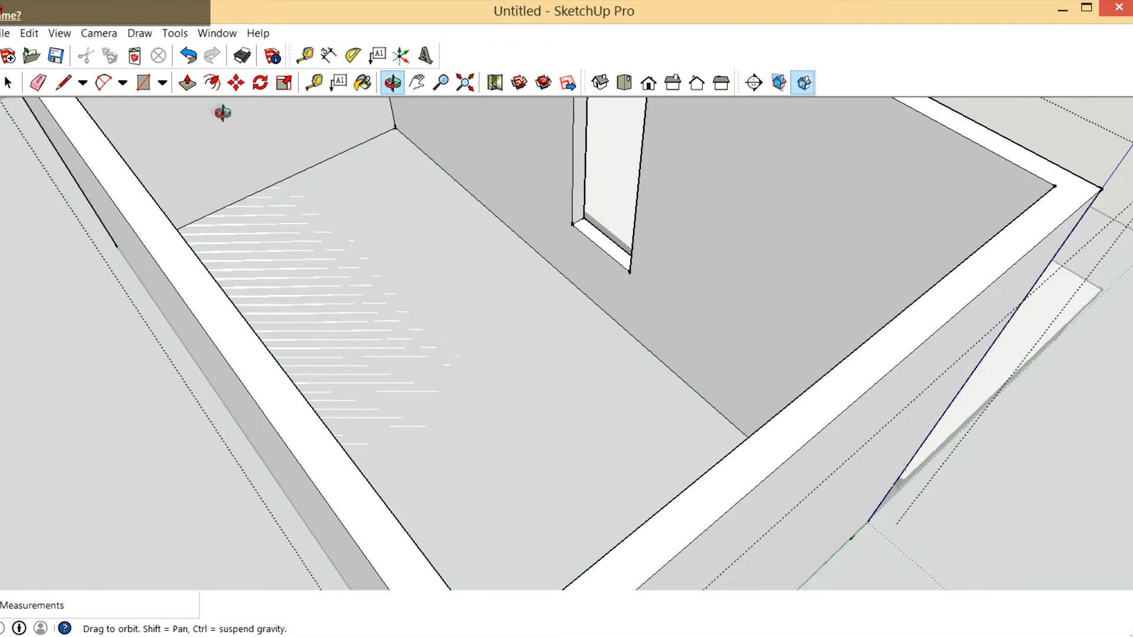
{"action": "left_click", "coordinate": [195, 87]}
{"action": "left_click_drag", "start_coordinate": [488, 329], "coordinate": [311, 354]}
Open the wall-base angle for editing and draw a short line across its top edge at one side of the opening
{"action": "left_click", "coordinate": [393, 82]}
{"action": "left_click_drag", "start_coordinate": [556, 340], "coordinate": [585, 448]}
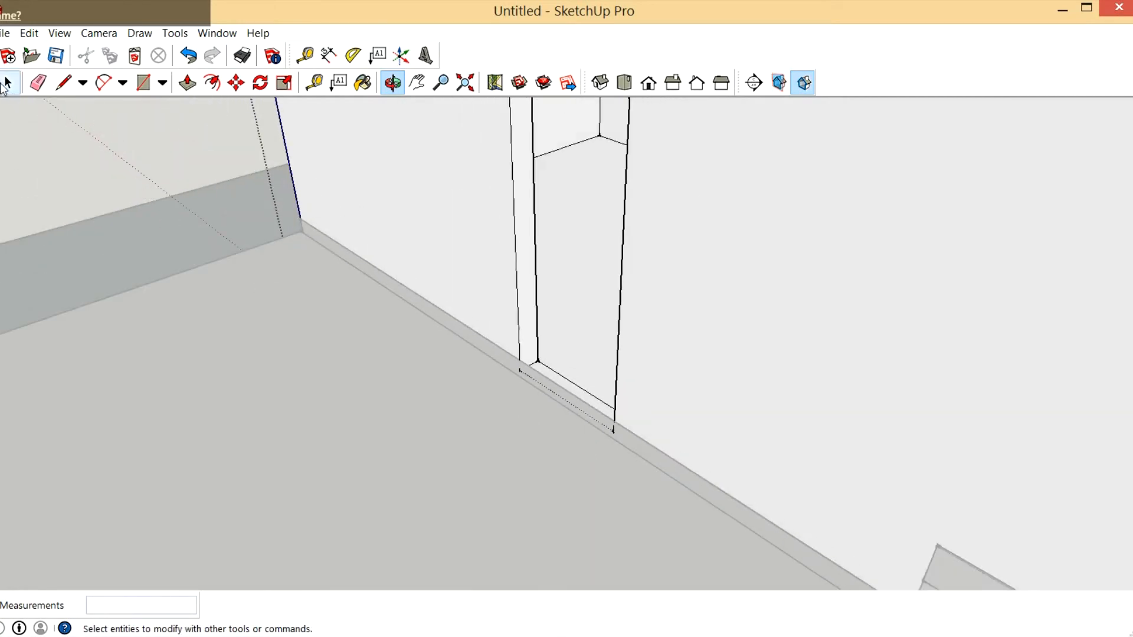
{"action": "left_click", "coordinate": [8, 84]}
{"action": "scroll", "coordinate": [621, 383], "scroll_direction": "up", "scroll_amount": 4}
{"action": "left_click", "coordinate": [392, 83]}
{"action": "left_click_drag", "start_coordinate": [556, 384], "coordinate": [634, 282]}
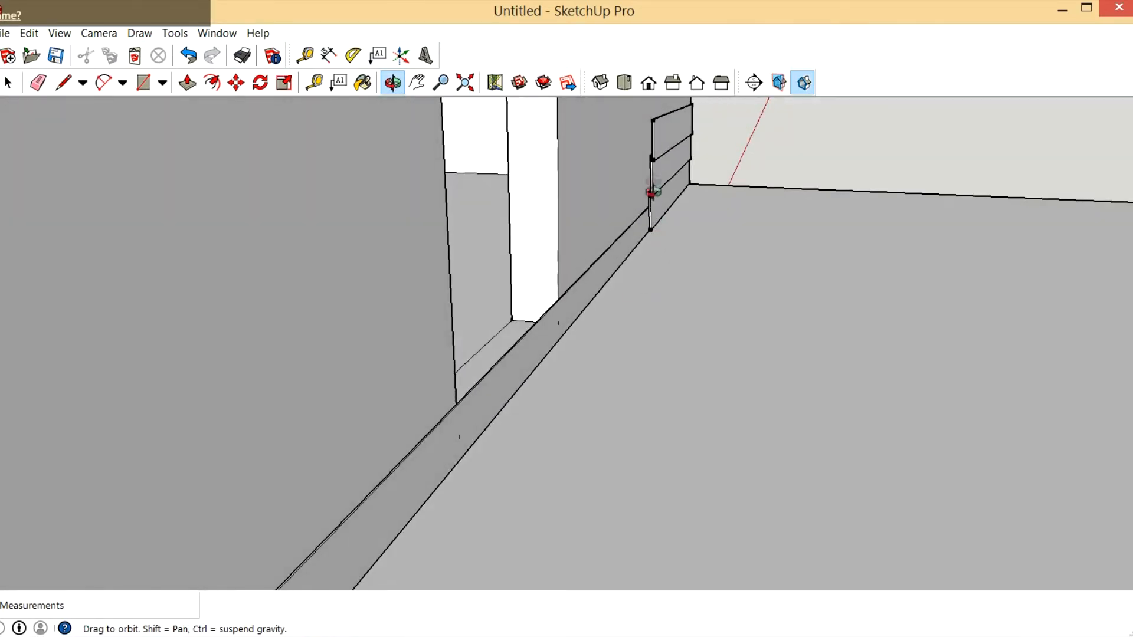
{"action": "mouse_move", "coordinate": [525, 372]}
{"action": "left_mouse_down"}
{"action": "mouse_move", "coordinate": [463, 425]}
{"action": "mouse_move", "coordinate": [354, 457]}
{"action": "mouse_move", "coordinate": [541, 448]}
{"action": "mouse_move", "coordinate": [496, 445]}
{"action": "mouse_move", "coordinate": [397, 496]}
{"action": "mouse_move", "coordinate": [513, 485]}
{"action": "mouse_move", "coordinate": [428, 500]}
{"action": "left_mouse_up"}
{"action": "left_click", "coordinate": [9, 82]}
{"action": "left_click", "coordinate": [410, 449]}
{"action": "double_click", "coordinate": [415, 434]}
{"action": "scroll", "coordinate": [459, 367], "scroll_direction": "up", "scroll_amount": 5}
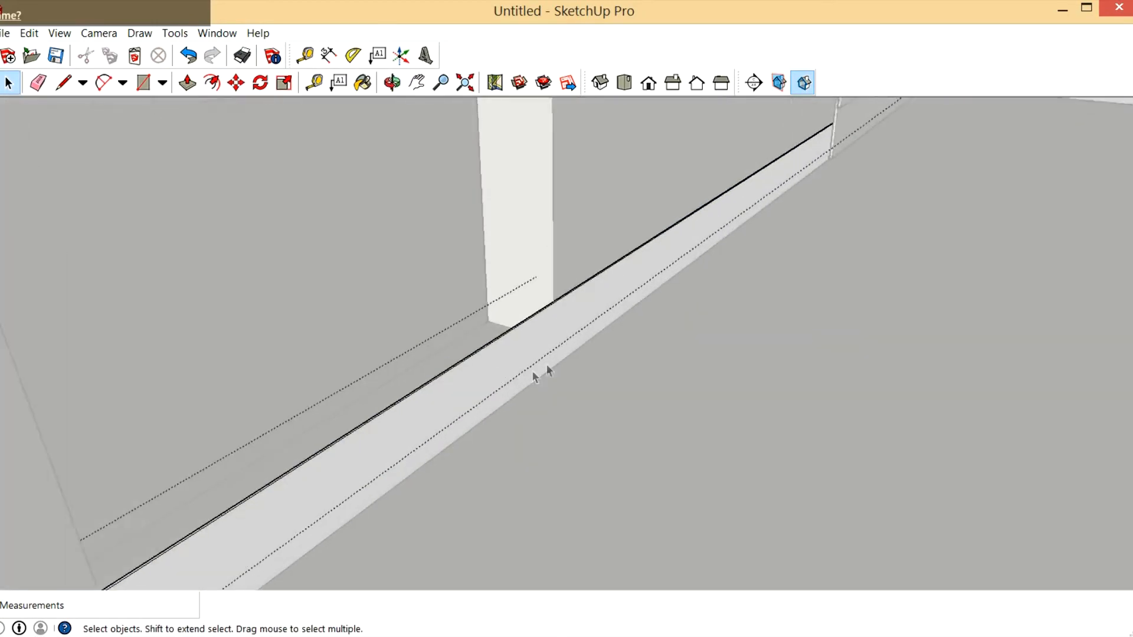
{"action": "scroll", "coordinate": [576, 242], "scroll_direction": "up", "scroll_amount": 5}
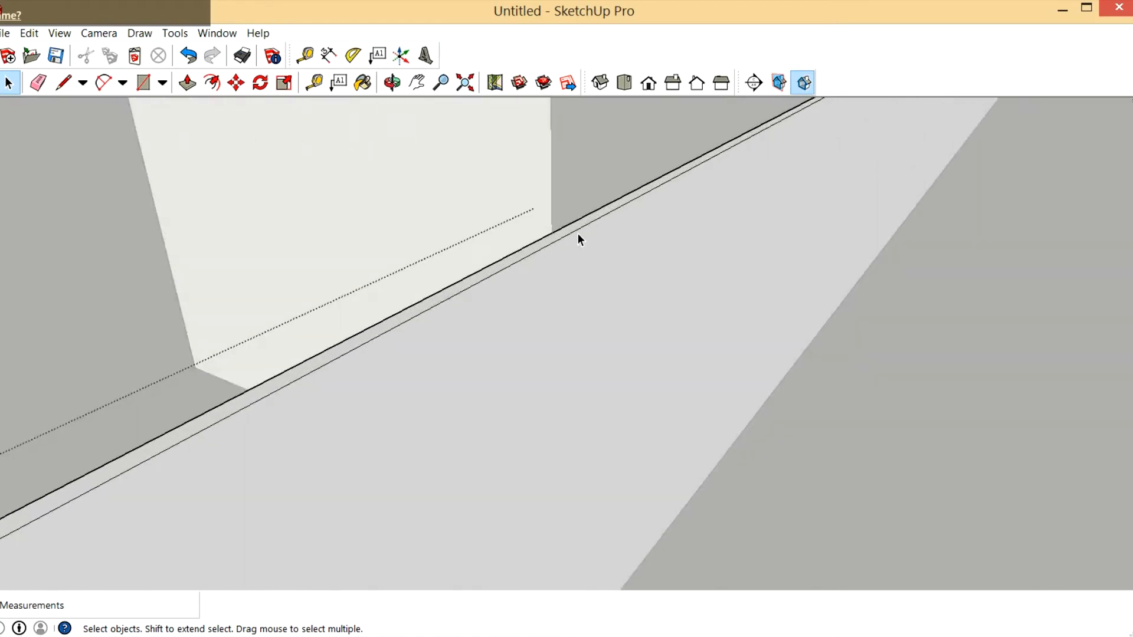
{"action": "left_click", "coordinate": [62, 88]}
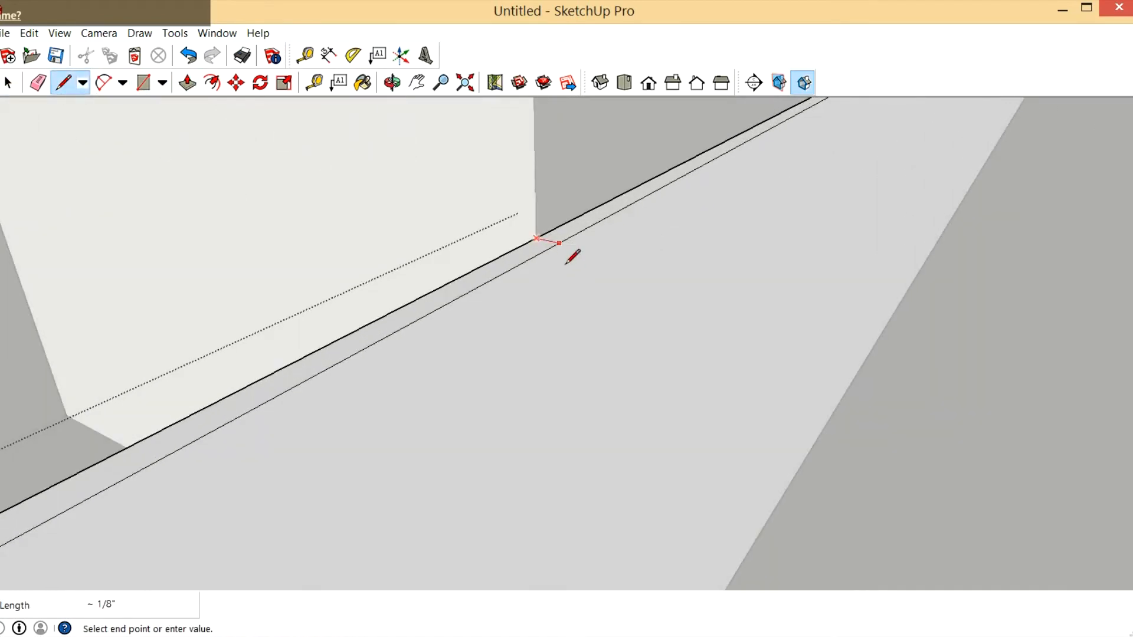
{"action": "scroll", "coordinate": [569, 263], "scroll_direction": "up", "scroll_amount": 8}
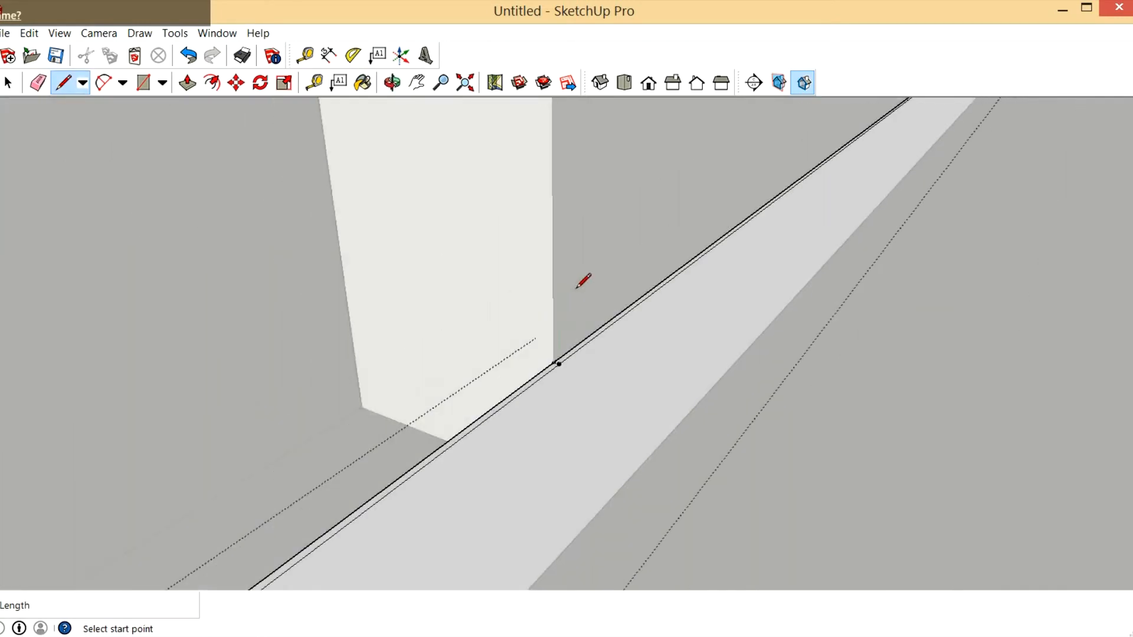
Draw a matching short line across the angle's top edge at the opposite side of the opening
{"action": "scroll", "coordinate": [579, 290], "scroll_direction": "down", "scroll_amount": 2}
{"action": "left_click", "coordinate": [393, 83]}
{"action": "left_click_drag", "start_coordinate": [613, 354], "coordinate": [167, 319]}
{"action": "left_click_drag", "start_coordinate": [748, 448], "coordinate": [230, 402]}
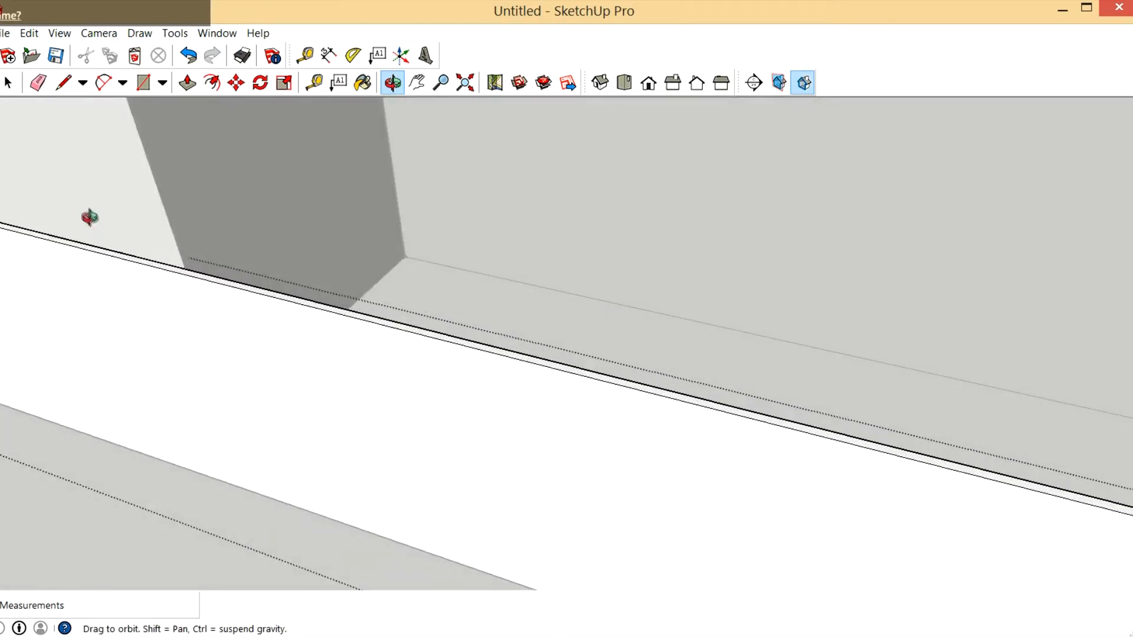
{"action": "left_click_drag", "start_coordinate": [91, 219], "coordinate": [73, 146]}
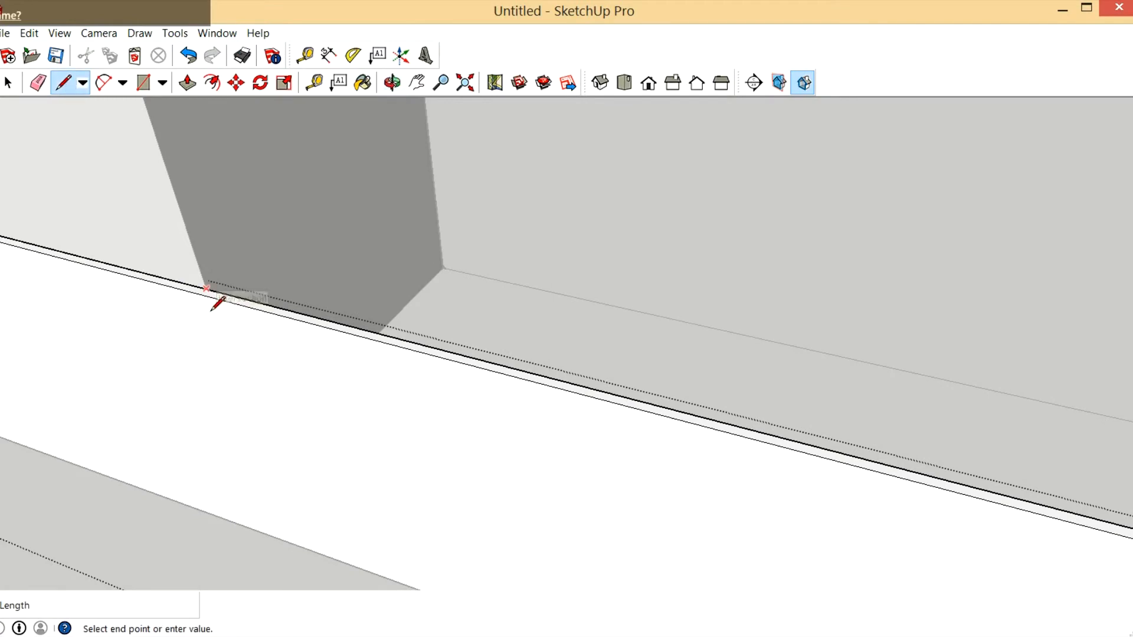
{"action": "scroll", "coordinate": [207, 300], "scroll_direction": "up", "scroll_amount": 3}
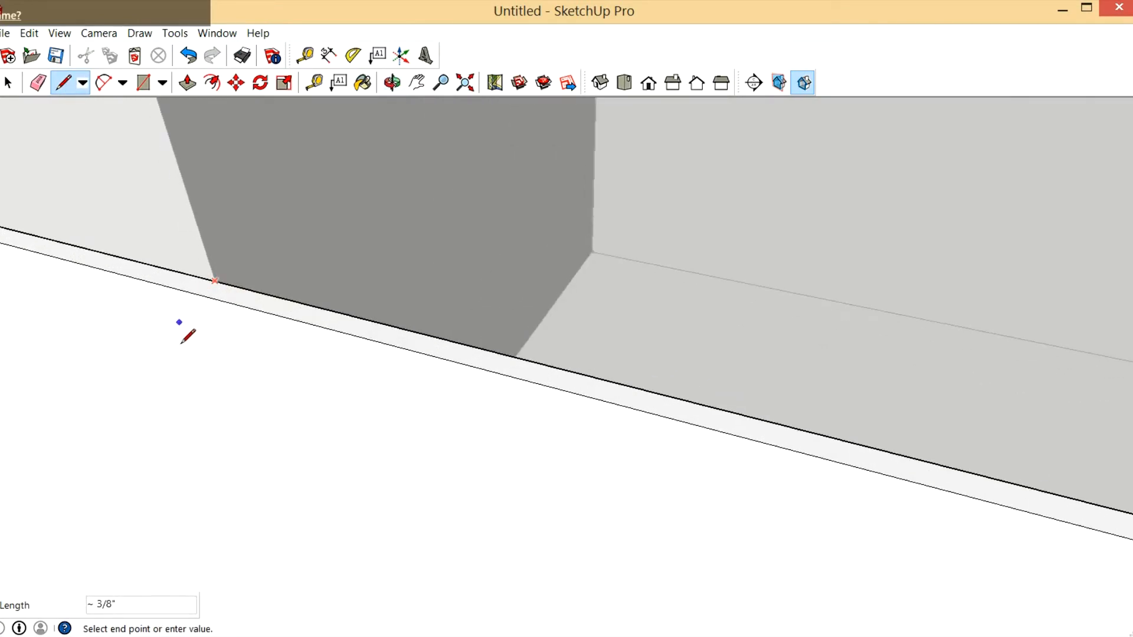
{"action": "scroll", "coordinate": [196, 314], "scroll_direction": "down", "scroll_amount": 3}
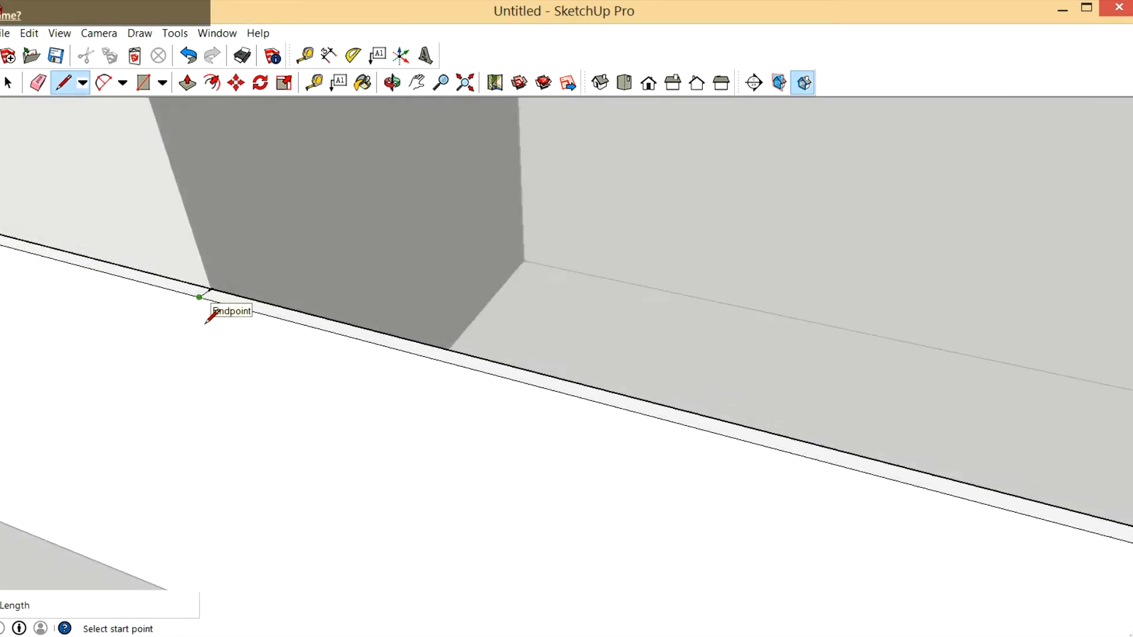
Push the angle's top edge between the two lines down about 3 1/8" to notch it at the opening
{"action": "left_click", "coordinate": [190, 76]}
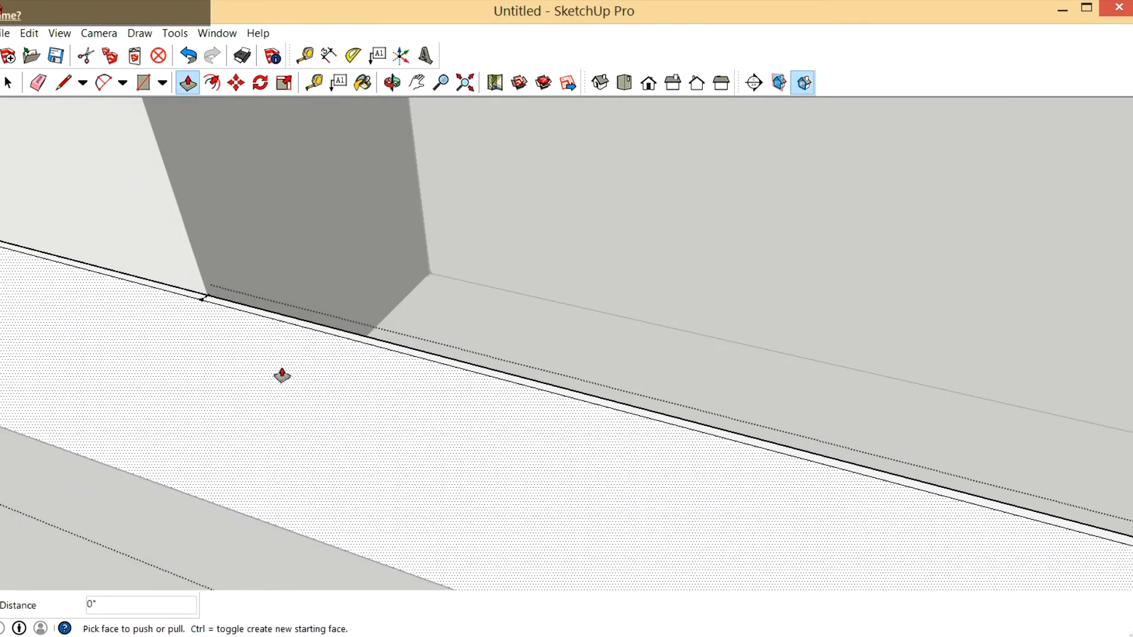
{"action": "scroll", "coordinate": [274, 372], "scroll_direction": "up", "scroll_amount": 2}
{"action": "left_click_drag", "start_coordinate": [216, 275], "coordinate": [358, 467]}
{"action": "left_click", "coordinate": [392, 467]}
{"action": "scroll", "coordinate": [324, 385], "scroll_direction": "down", "scroll_amount": 7}
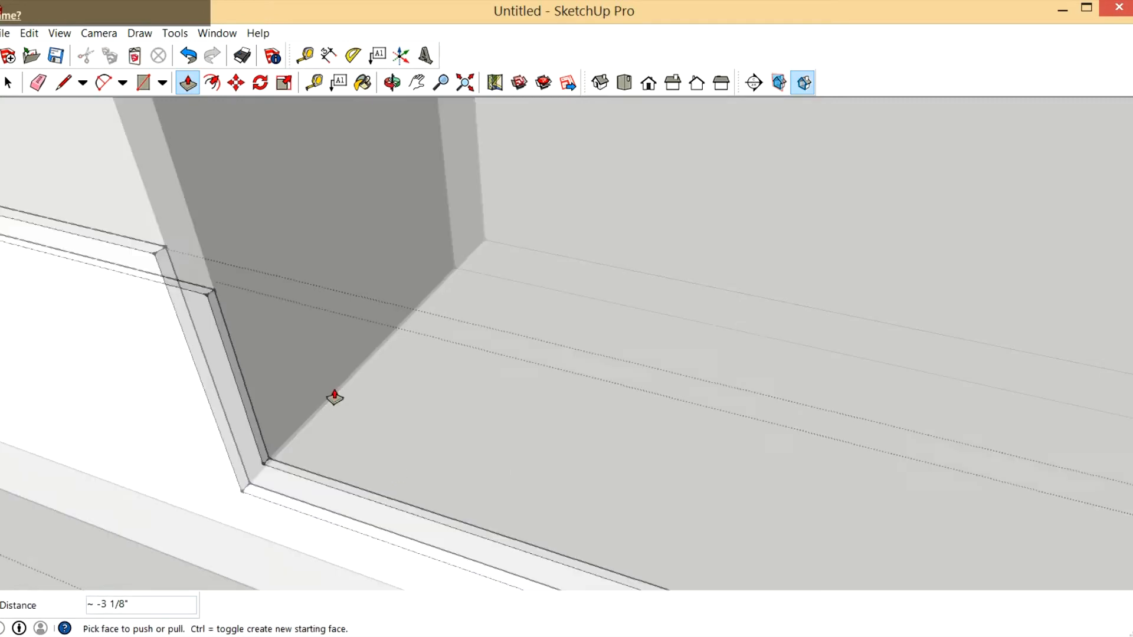
{"action": "scroll", "coordinate": [321, 391], "scroll_direction": "down", "scroll_amount": 1}
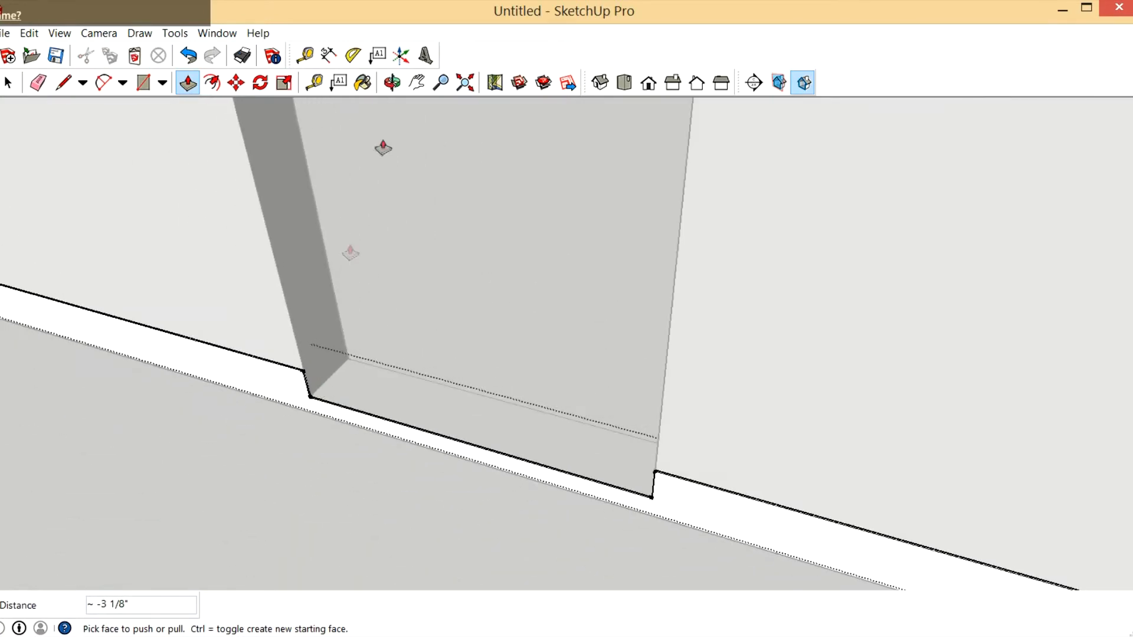
Close the notched wall-base angle for editing and examine the notch at the doorway from outside
{"action": "left_click_drag", "start_coordinate": [459, 498], "coordinate": [614, 491]}
{"action": "scroll", "coordinate": [615, 492], "scroll_direction": "down", "scroll_amount": 4}
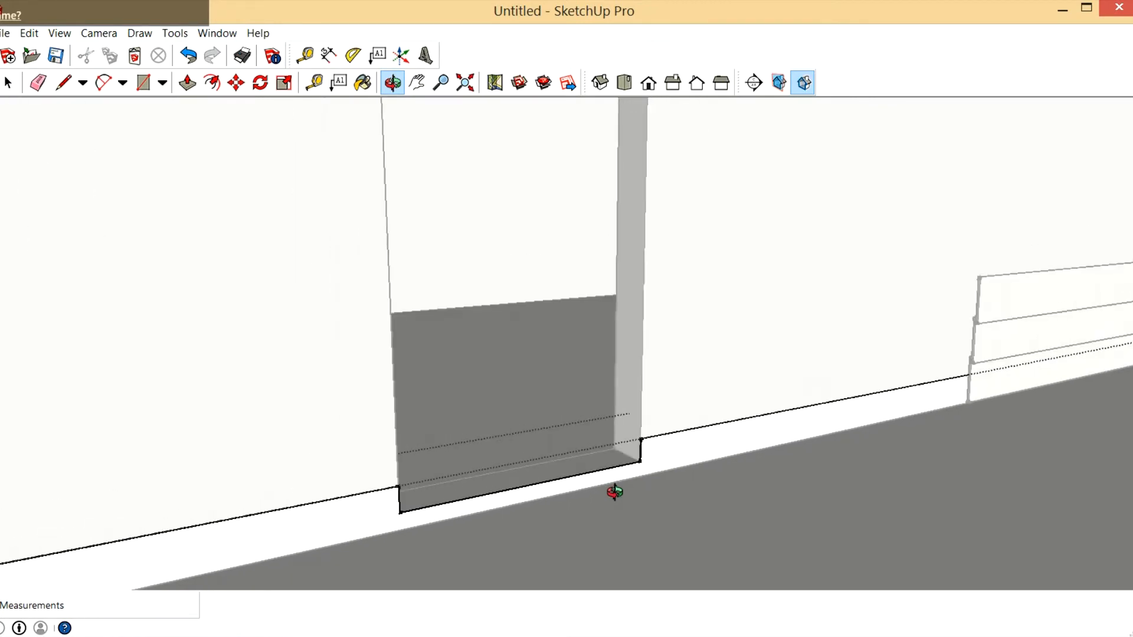
{"action": "scroll", "coordinate": [649, 405], "scroll_direction": "down", "scroll_amount": 5}
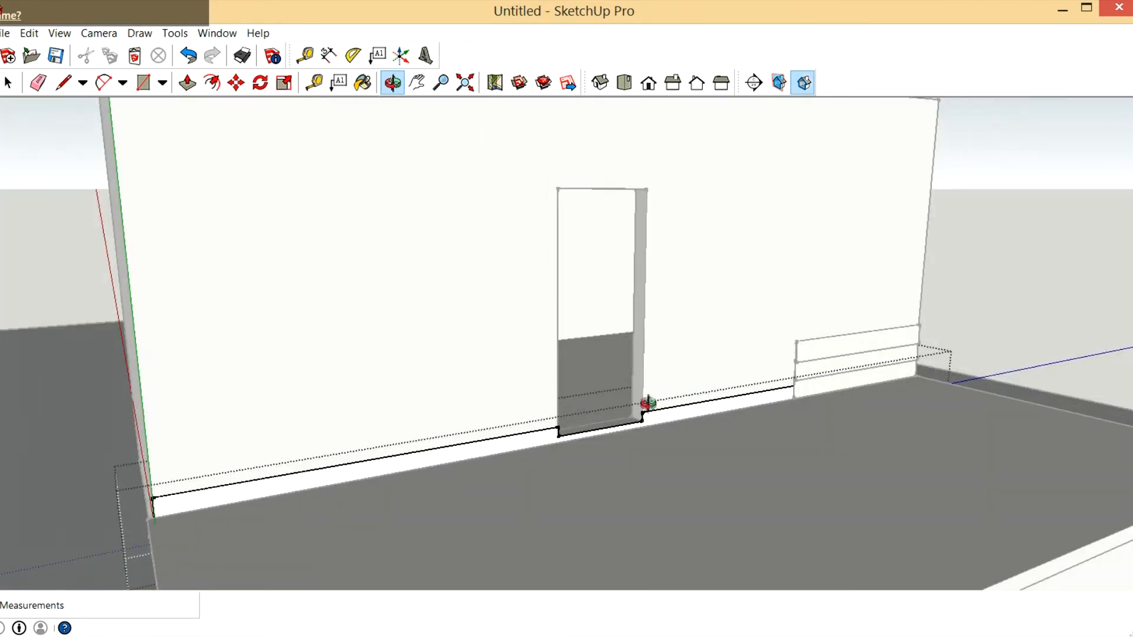
{"action": "left_click", "coordinate": [9, 82]}
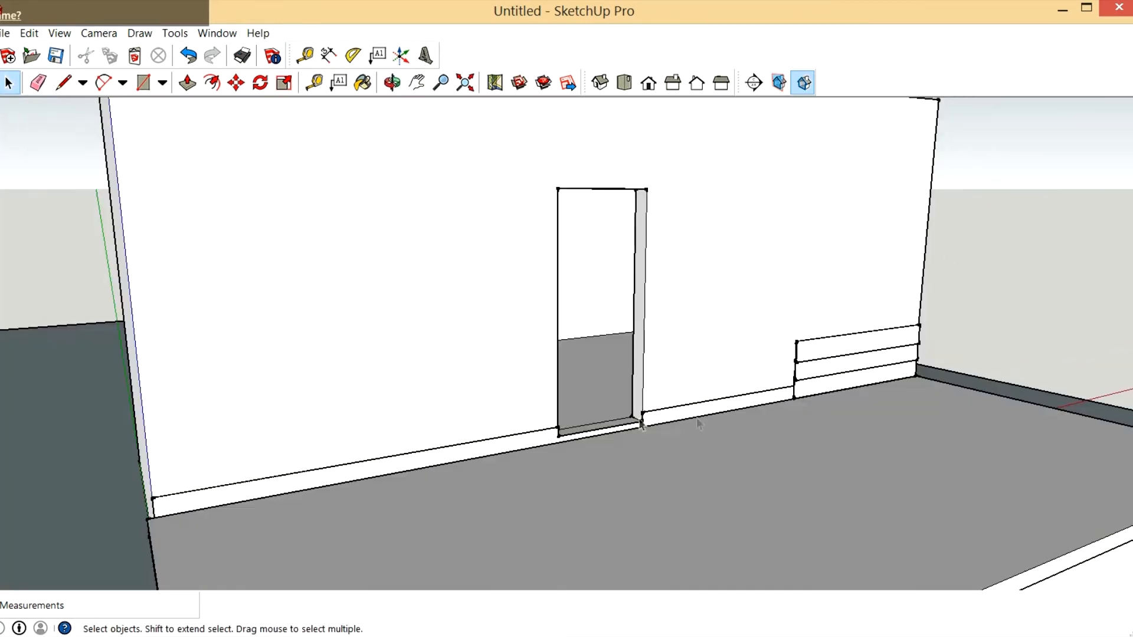
{"action": "scroll", "coordinate": [654, 453], "scroll_direction": "up", "scroll_amount": 5}
{"action": "scroll", "coordinate": [374, 390], "scroll_direction": "down", "scroll_amount": 2}
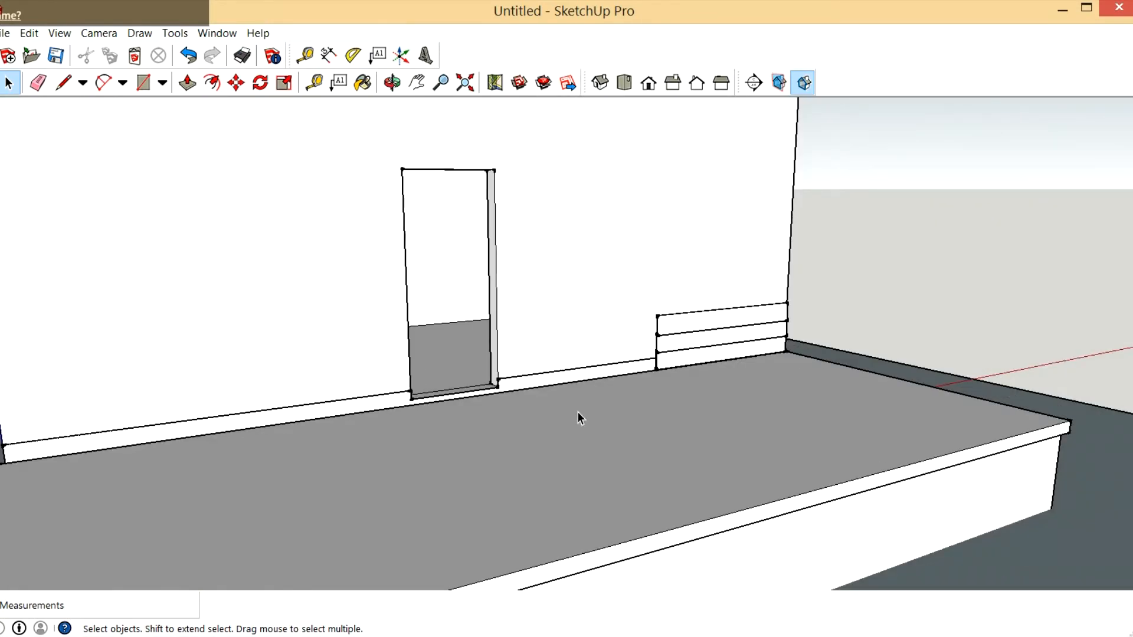
{"action": "scroll", "coordinate": [578, 413], "scroll_direction": "down", "scroll_amount": 3}
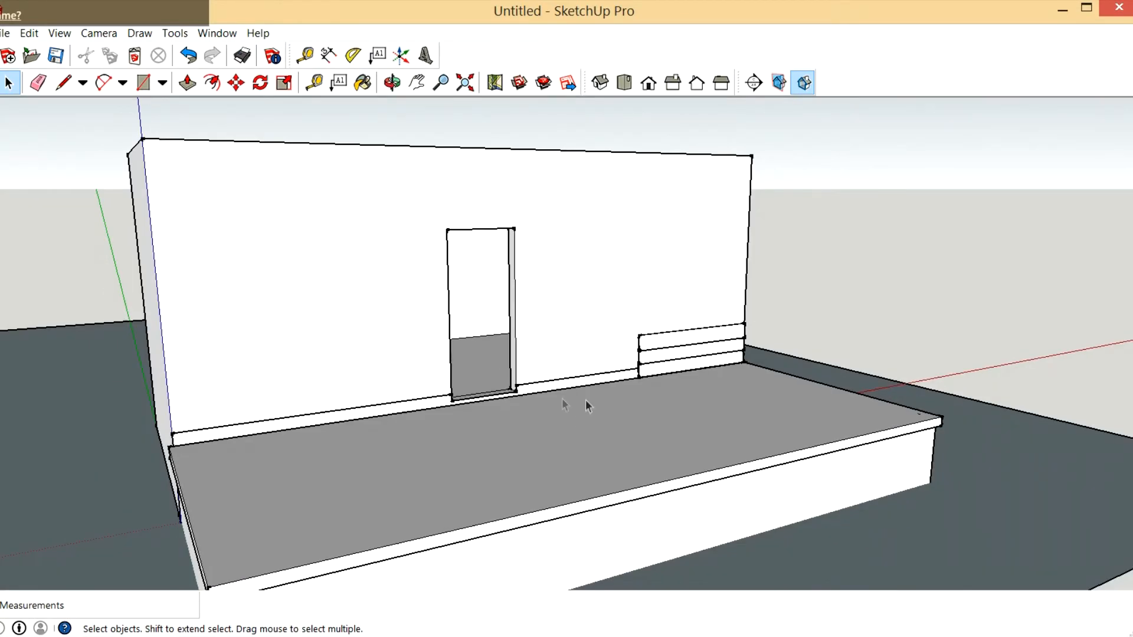
Copy the wall-base angle with Move to open space beside the building, about 32' away
{"action": "scroll", "coordinate": [560, 401], "scroll_direction": "up", "scroll_amount": 3}
{"action": "scroll", "coordinate": [561, 401], "scroll_direction": "up", "scroll_amount": 2}
{"action": "left_click", "coordinate": [542, 382]}
{"action": "scroll", "coordinate": [452, 369], "scroll_direction": "down", "scroll_amount": 5}
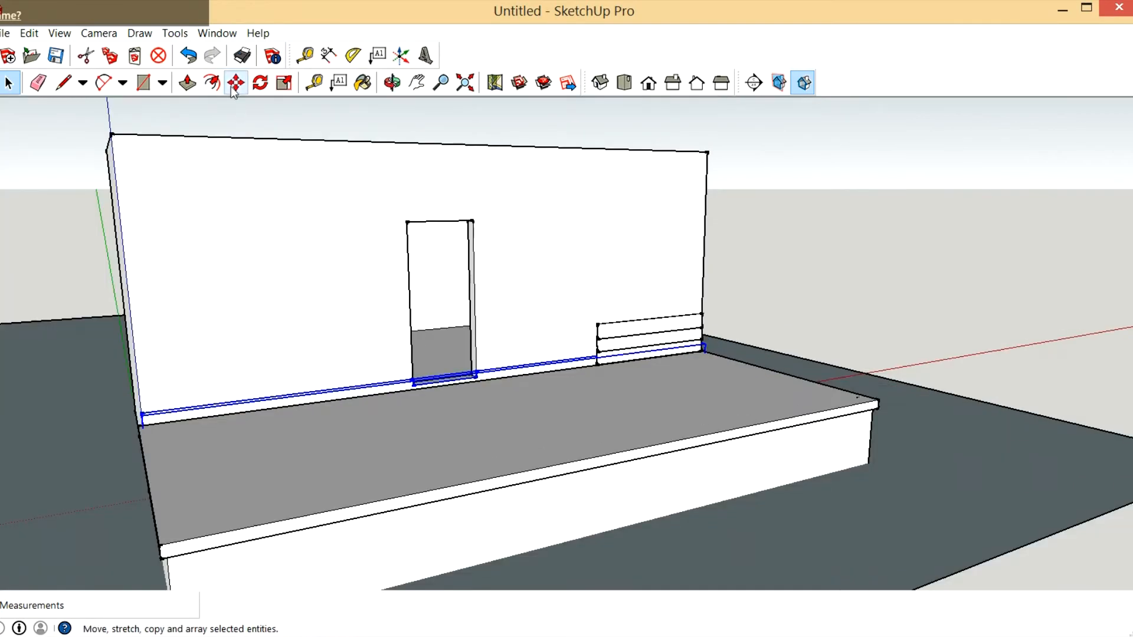
{"action": "left_click", "coordinate": [236, 84]}
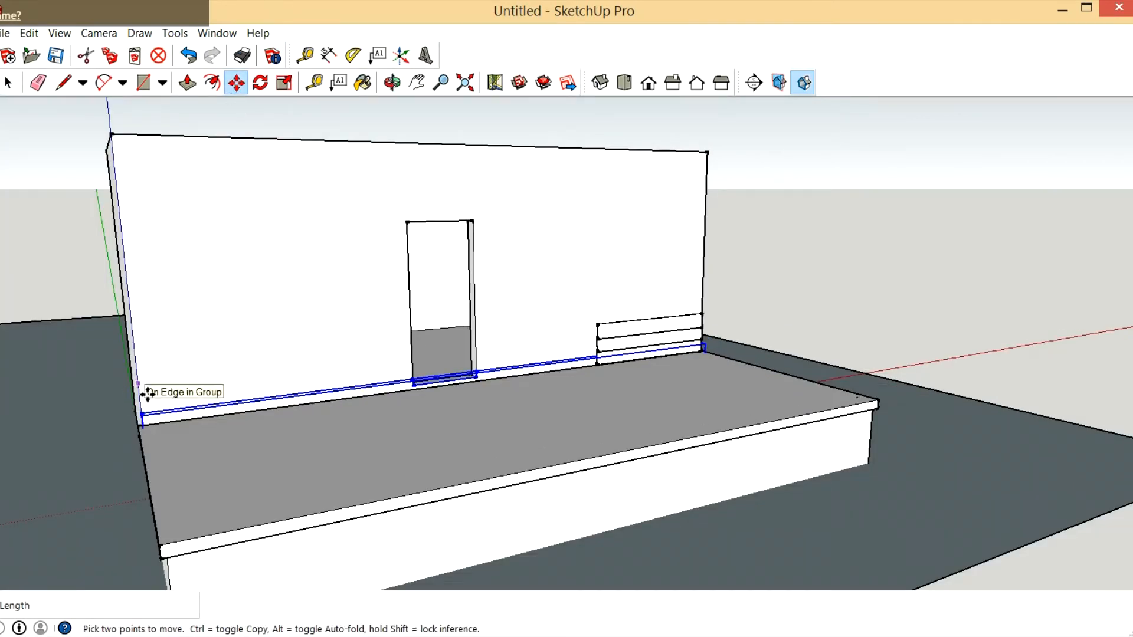
{"action": "left_click", "coordinate": [148, 394]}
{"action": "key", "text": "ctrl"}
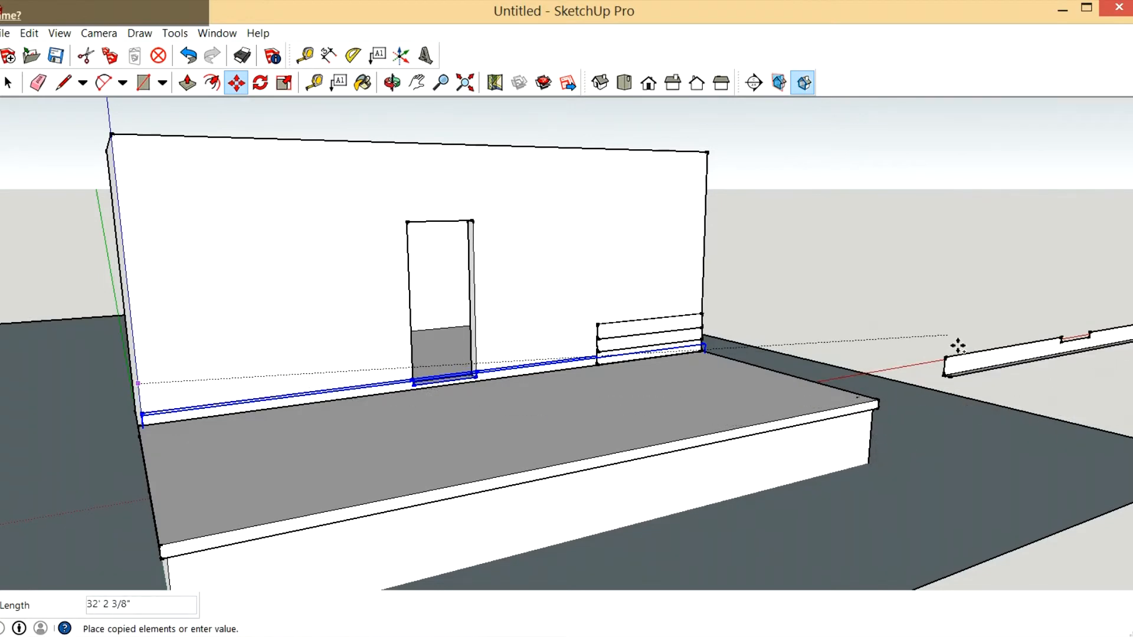
{"action": "left_click", "coordinate": [959, 341]}
Rotate the copied angle 90° about the lower corner of its end profile
{"action": "scroll", "coordinate": [957, 382], "scroll_direction": "up", "scroll_amount": 5}
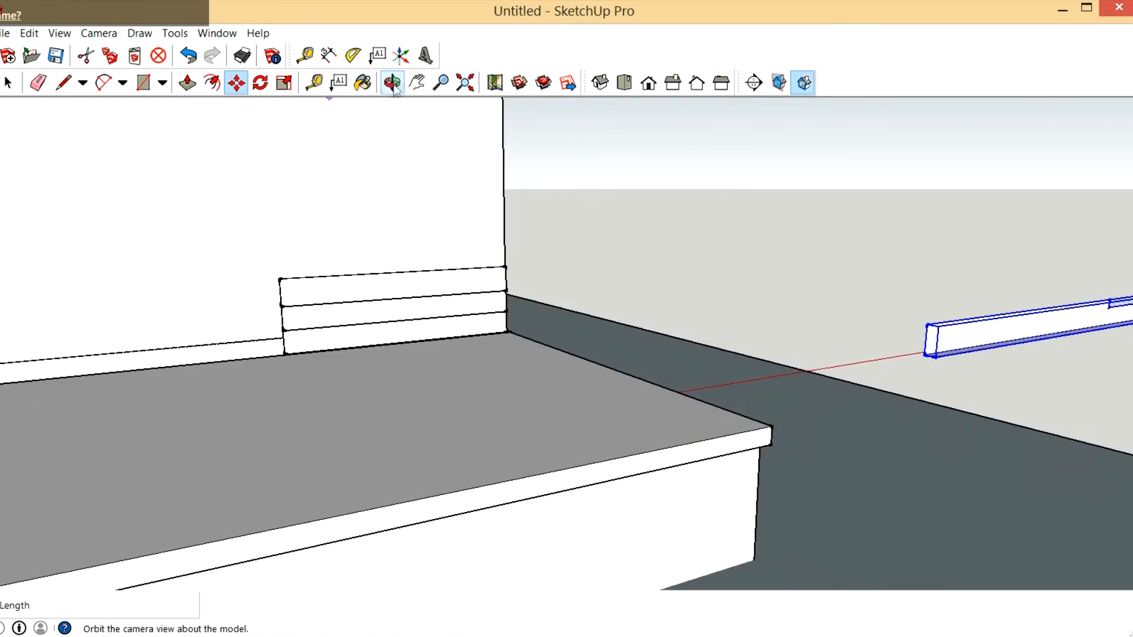
{"action": "left_click", "coordinate": [393, 88]}
{"action": "left_click", "coordinate": [260, 84]}
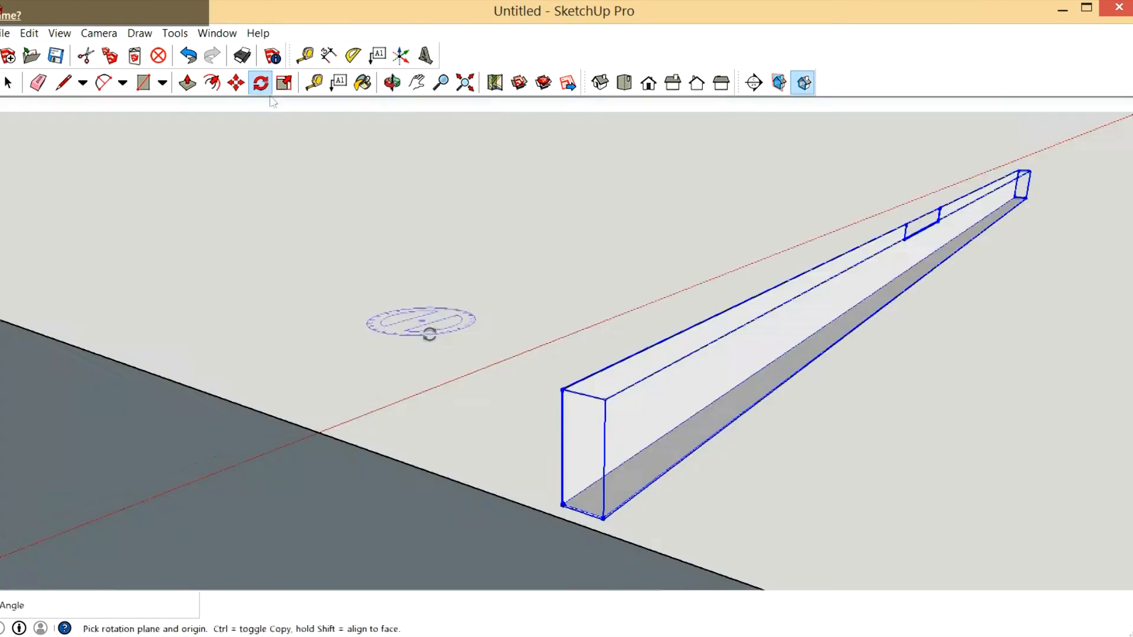
{"action": "scroll", "coordinate": [567, 525], "scroll_direction": "up", "scroll_amount": 6}
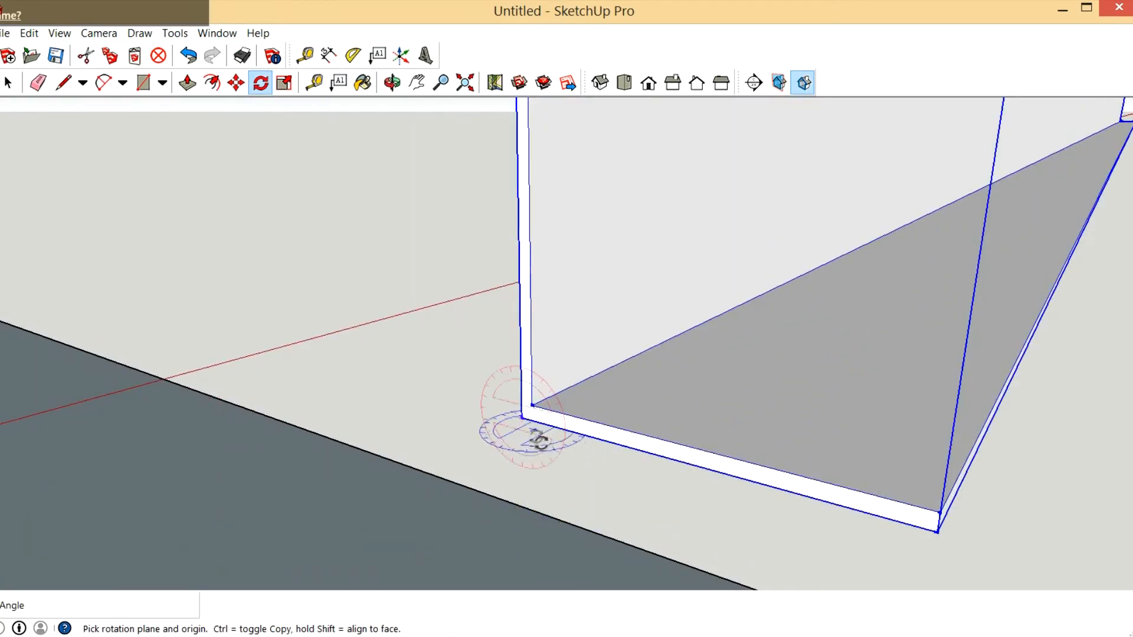
{"action": "left_click", "coordinate": [521, 418]}
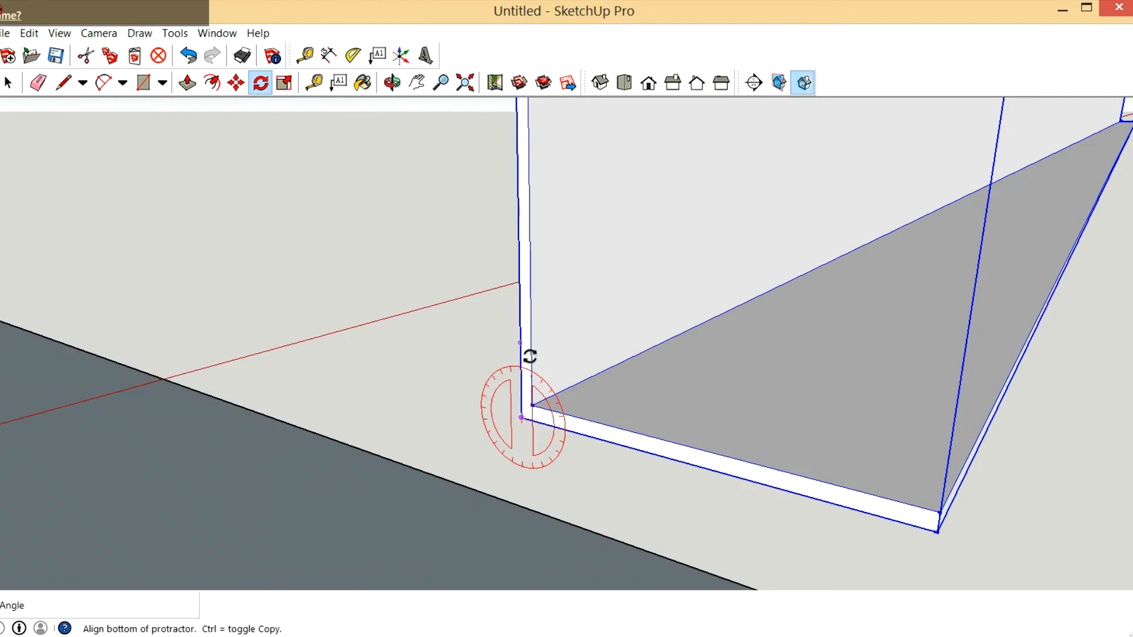
{"action": "left_click", "coordinate": [531, 323]}
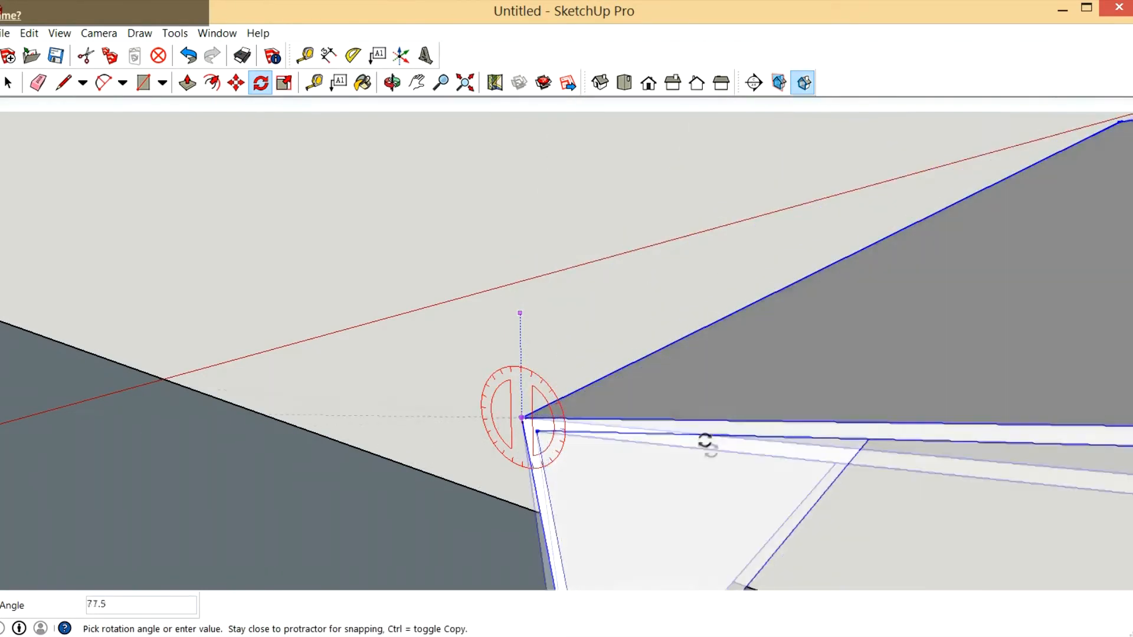
{"action": "left_click", "coordinate": [723, 493]}
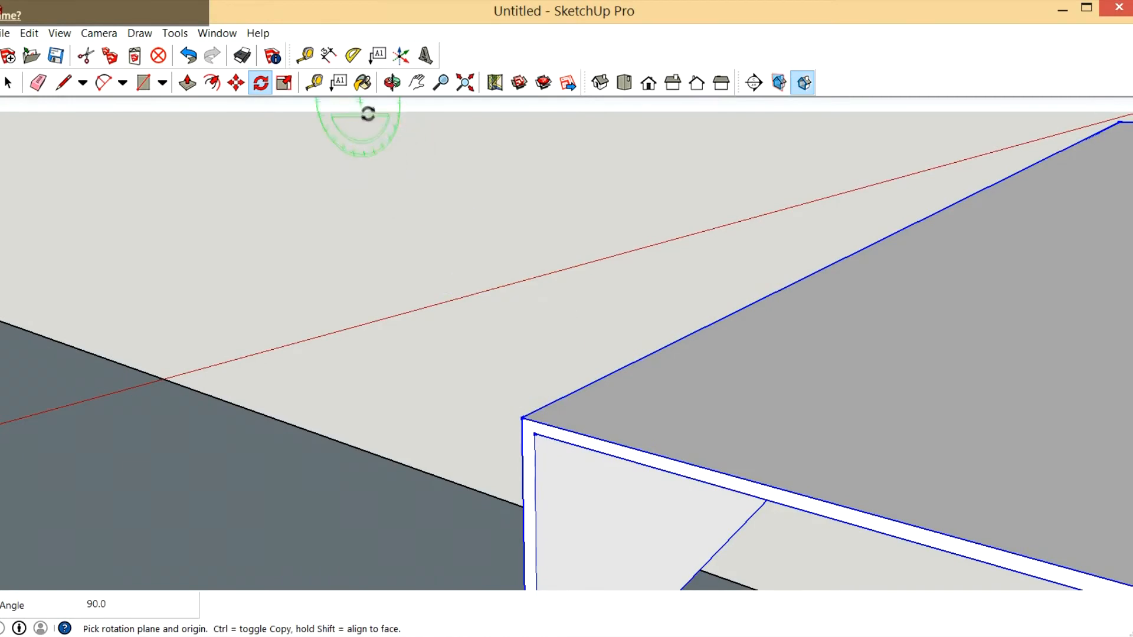
Rotate the copied angle 180° in the horizontal plane about a point near its middle
{"action": "left_click", "coordinate": [261, 85]}
{"action": "scroll", "coordinate": [519, 254], "scroll_direction": "down", "scroll_amount": 5}
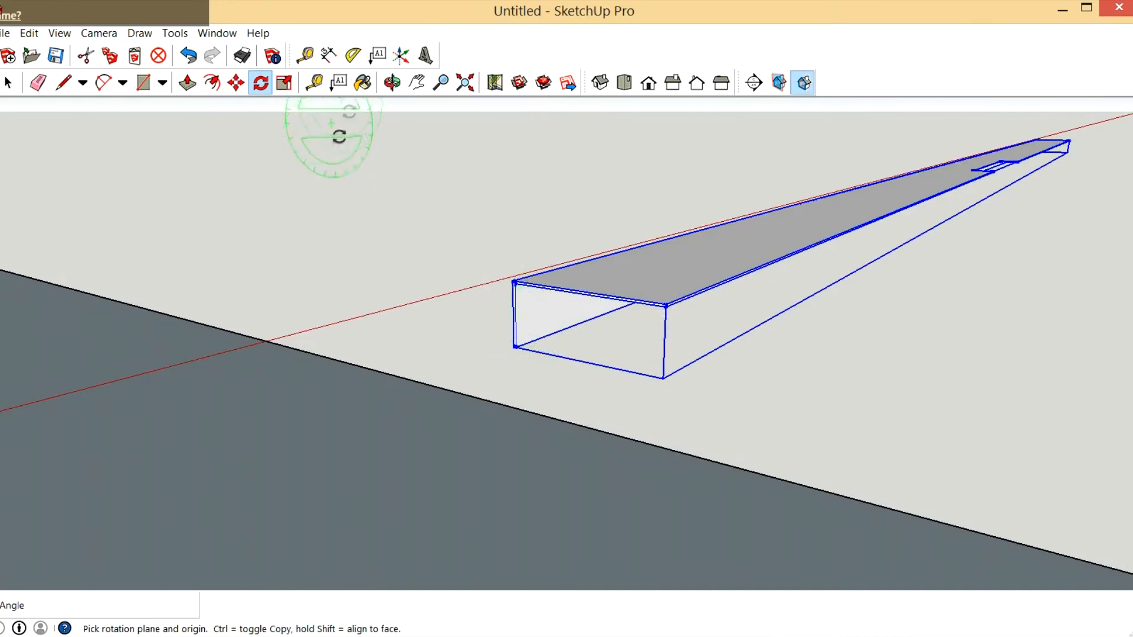
{"action": "left_click", "coordinate": [393, 83]}
{"action": "left_click_drag", "start_coordinate": [718, 286], "coordinate": [193, 489]}
{"action": "scroll", "coordinate": [186, 493], "scroll_direction": "down", "scroll_amount": 4}
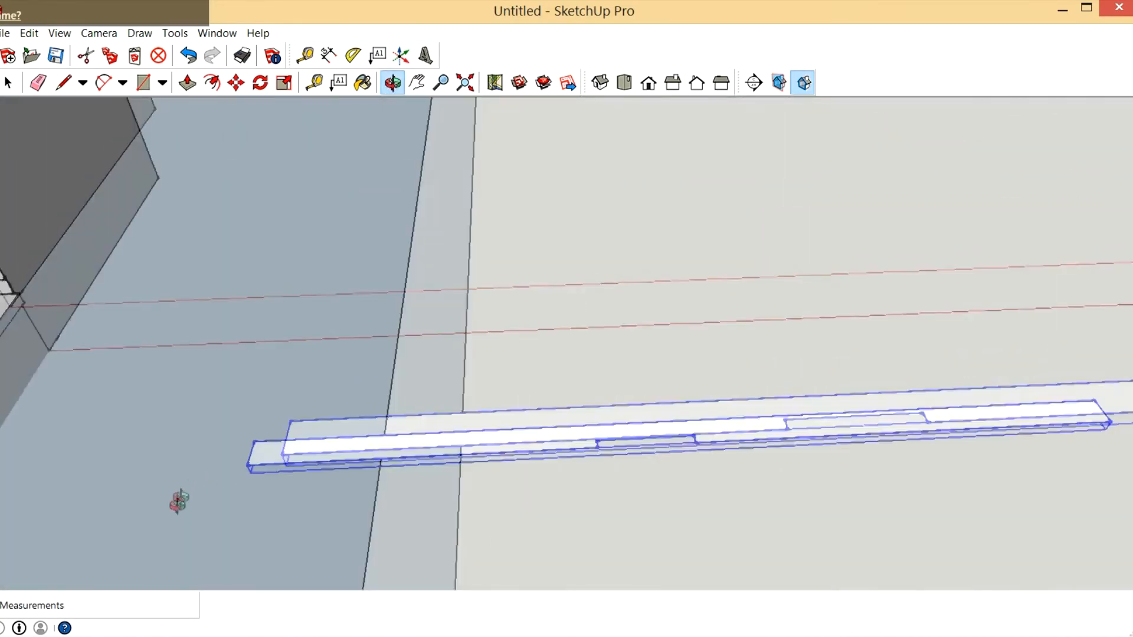
{"action": "left_click", "coordinate": [260, 83]}
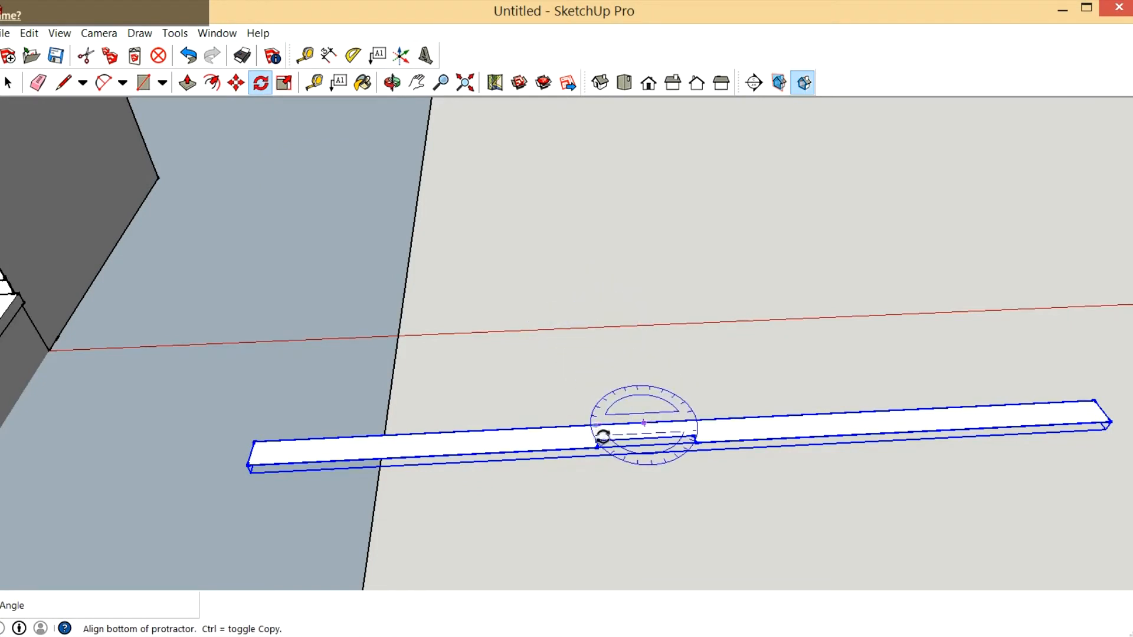
{"action": "left_click", "coordinate": [575, 427]}
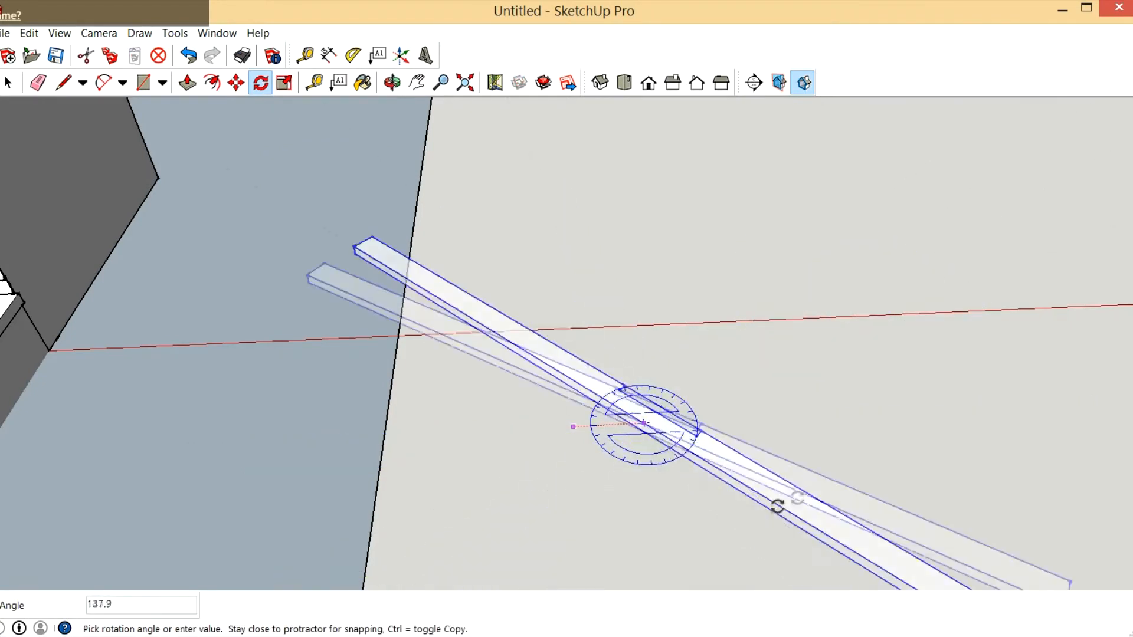
{"action": "left_click", "coordinate": [847, 425]}
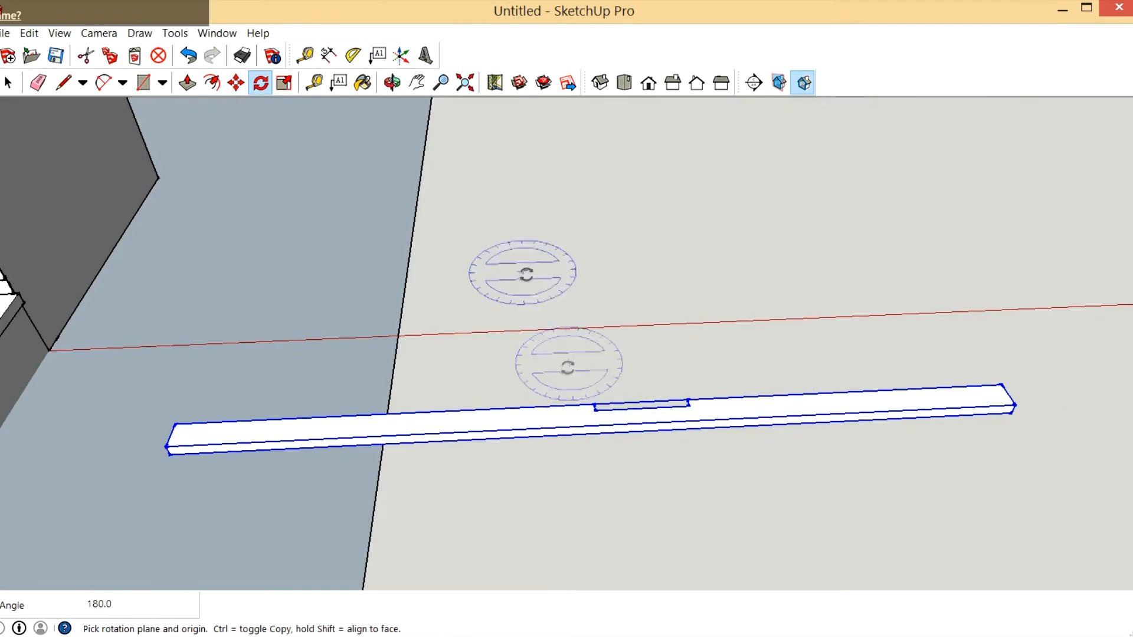
Place a guide across the copied angle's top face, 2'9" in from its end edge
{"action": "left_click", "coordinate": [392, 83]}
{"action": "left_click_drag", "start_coordinate": [862, 425], "coordinate": [700, 508]}
{"action": "scroll", "coordinate": [633, 450], "scroll_direction": "up", "scroll_amount": 3}
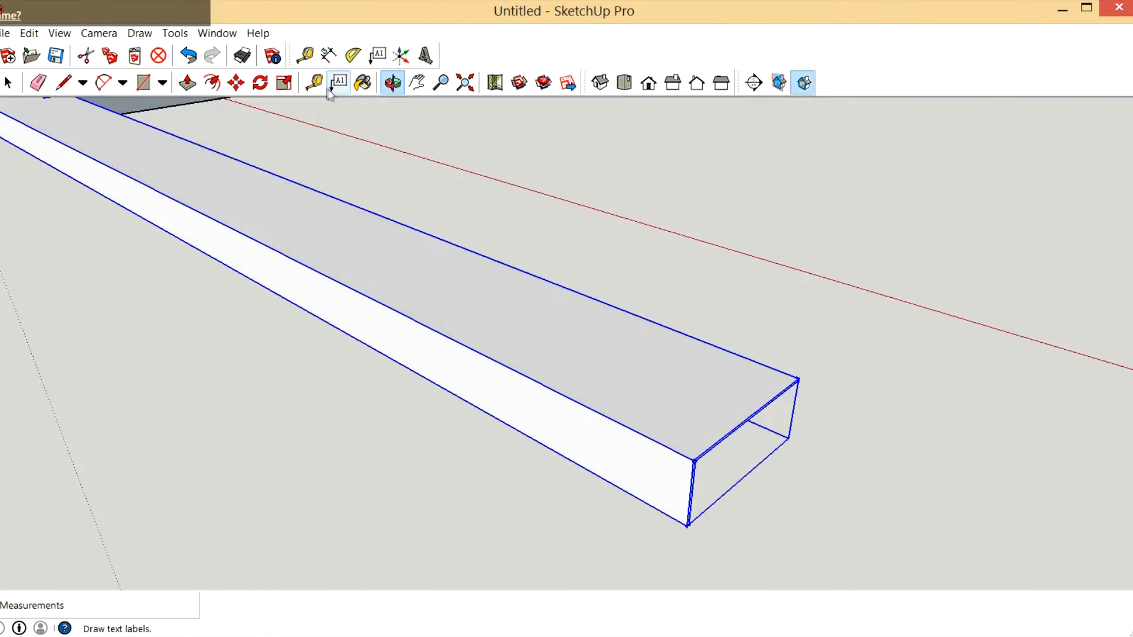
{"action": "left_click", "coordinate": [315, 83]}
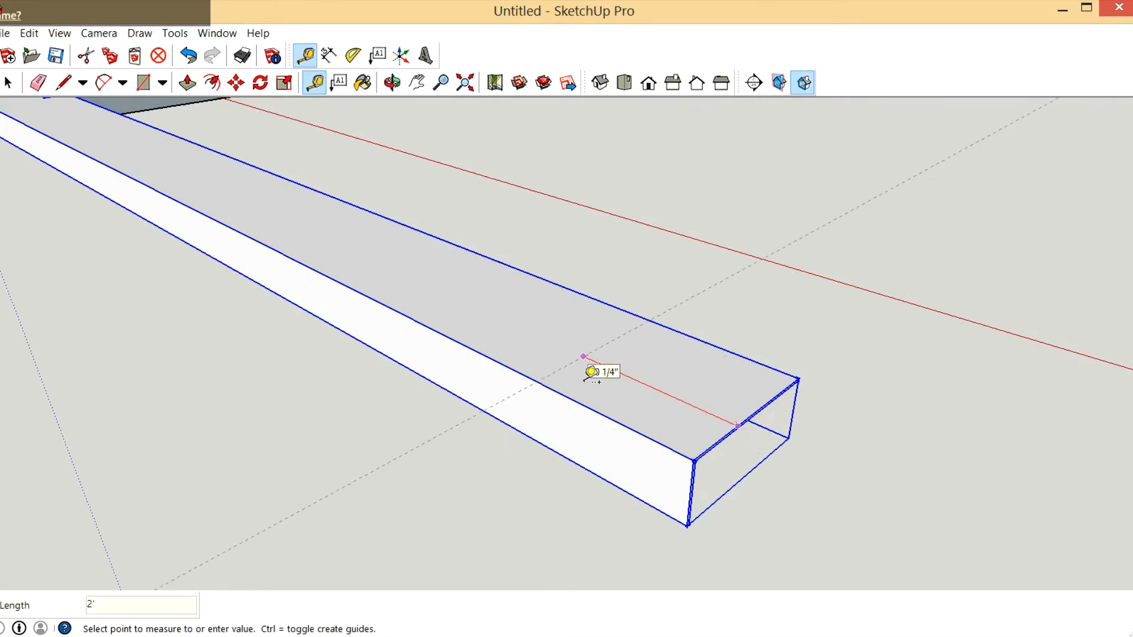
{"action": "type", "text": "2'9"}
{"action": "key", "text": "Return"}
Open the copied angle for editing and draw cut lines along the guide across its top face and 4" down its outer side
{"action": "scroll", "coordinate": [647, 581], "scroll_direction": "down", "scroll_amount": 4}
{"action": "scroll", "coordinate": [703, 498], "scroll_direction": "up", "scroll_amount": 6}
{"action": "scroll", "coordinate": [584, 508], "scroll_direction": "down", "scroll_amount": 6}
{"action": "scroll", "coordinate": [653, 453], "scroll_direction": "up", "scroll_amount": 5}
{"action": "key", "text": "l"}
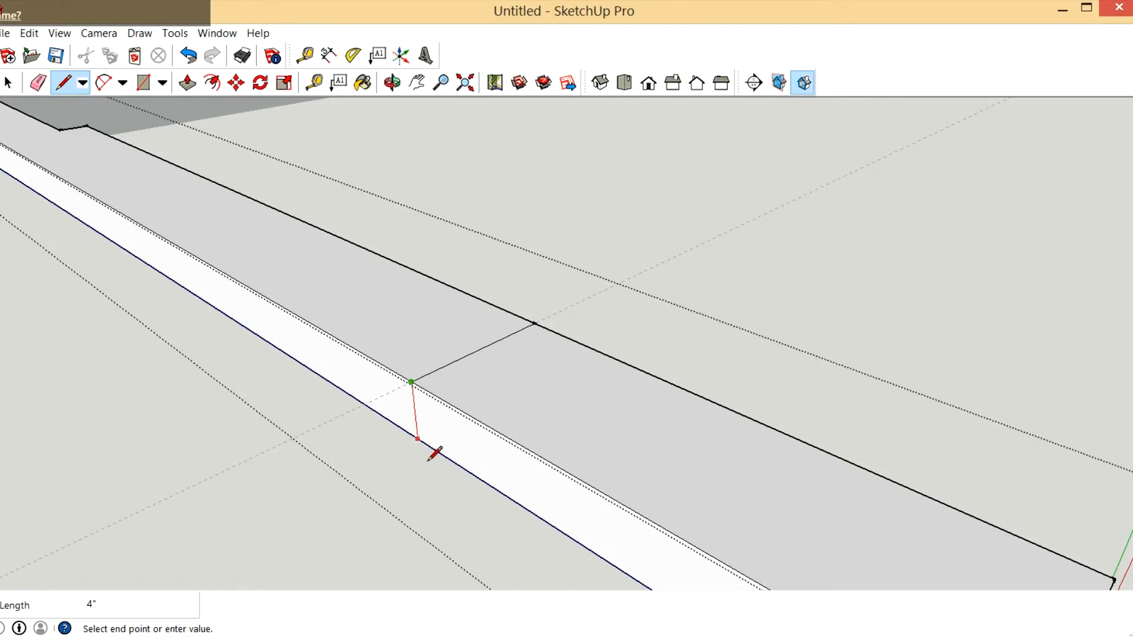
{"action": "scroll", "coordinate": [524, 460], "scroll_direction": "down", "scroll_amount": 2}
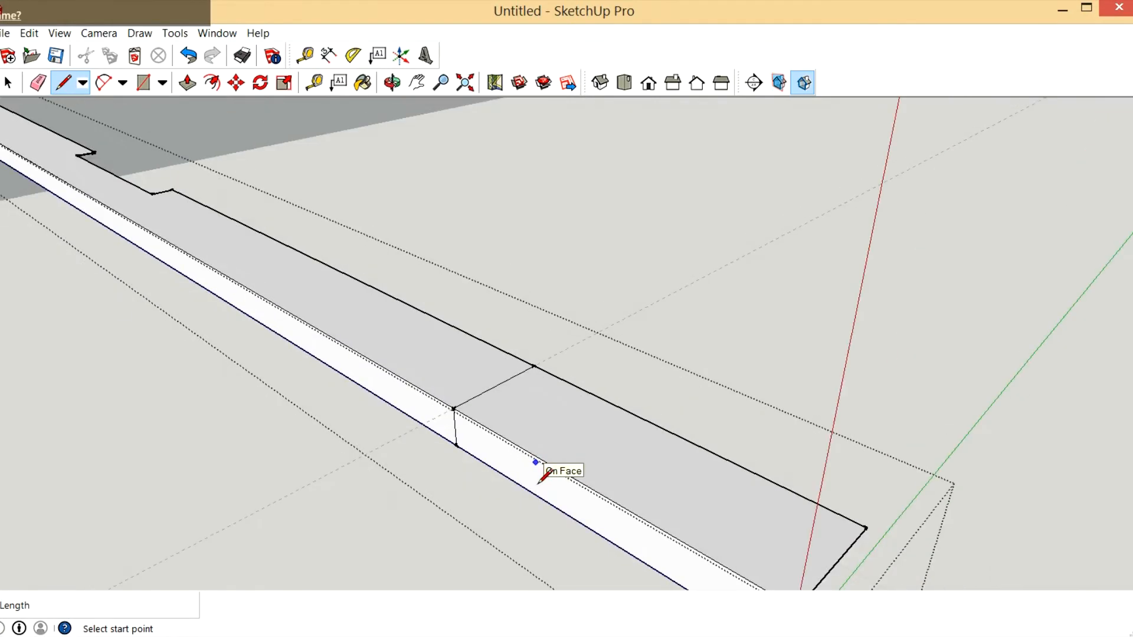
Draw a line of about 1/8" across the angle's thin edge, continuing the cut at the guide
{"action": "left_click", "coordinate": [391, 82]}
{"action": "left_click_drag", "start_coordinate": [615, 370], "coordinate": [696, 538]}
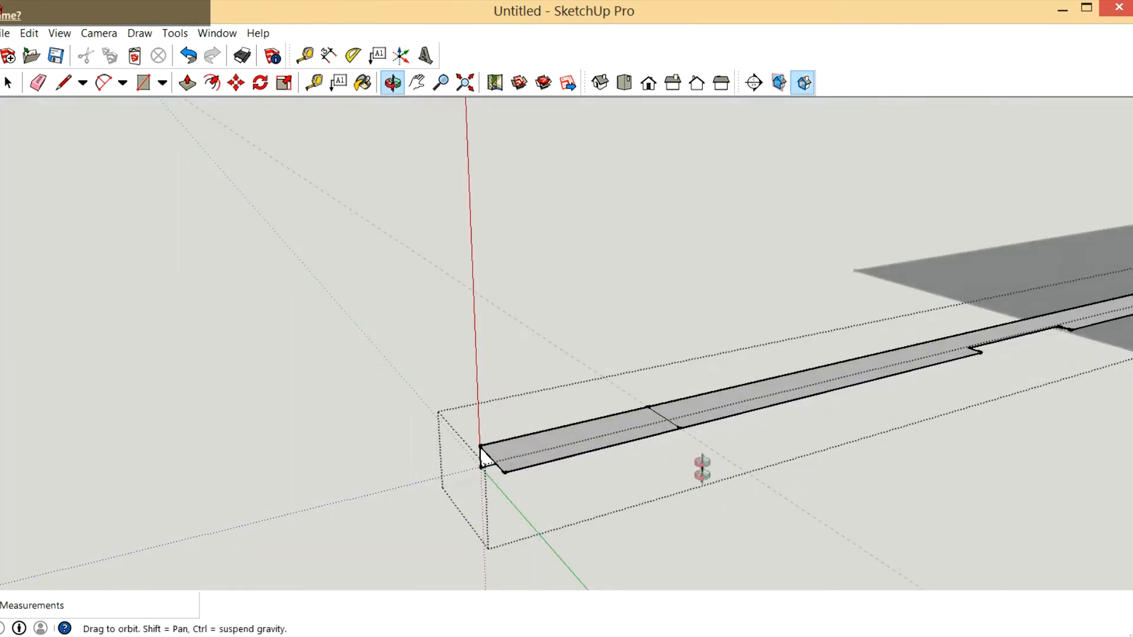
{"action": "scroll", "coordinate": [684, 434], "scroll_direction": "up", "scroll_amount": 9}
{"action": "mouse_move", "coordinate": [677, 416]}
{"action": "left_mouse_down"}
{"action": "mouse_move", "coordinate": [617, 404]}
{"action": "mouse_move", "coordinate": [564, 330]}
{"action": "left_mouse_up"}
{"action": "left_click", "coordinate": [57, 81]}
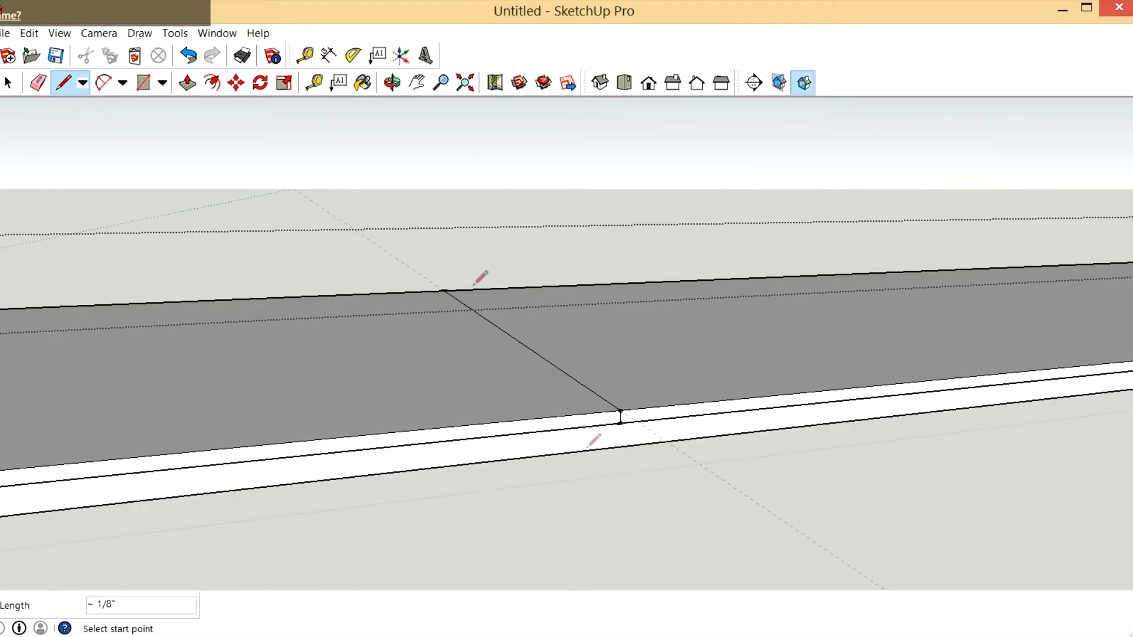
Draw the cut lines across the angle's inner faces to complete the cut all around the profile
{"action": "left_click", "coordinate": [392, 83]}
{"action": "left_click_drag", "start_coordinate": [546, 384], "coordinate": [586, 245]}
{"action": "left_click", "coordinate": [68, 85]}
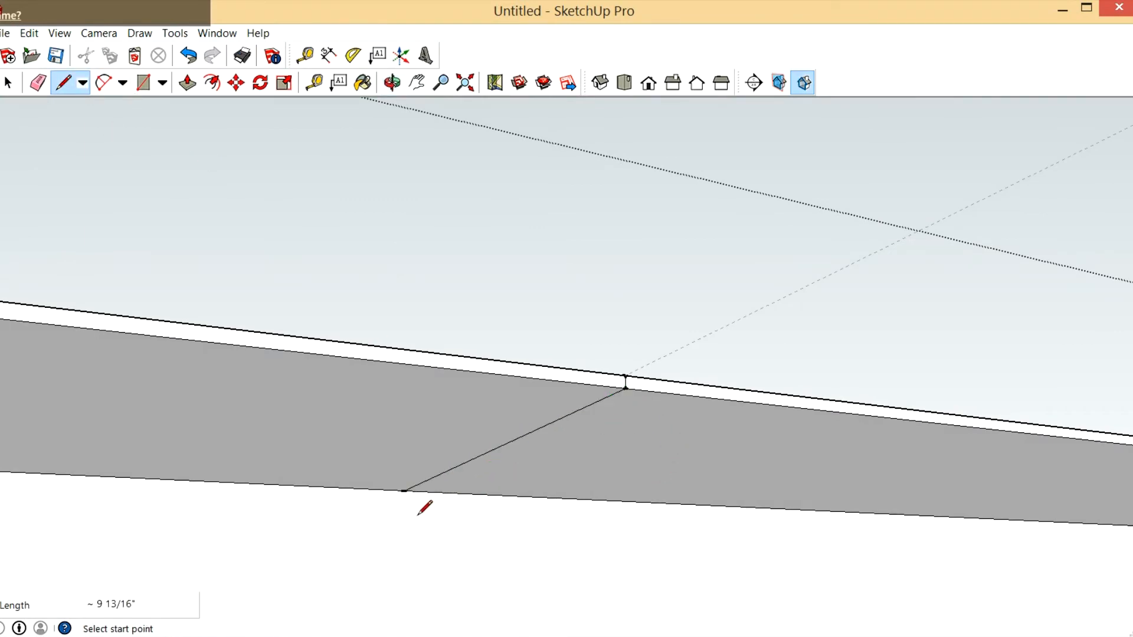
{"action": "scroll", "coordinate": [420, 522], "scroll_direction": "down", "scroll_amount": 5}
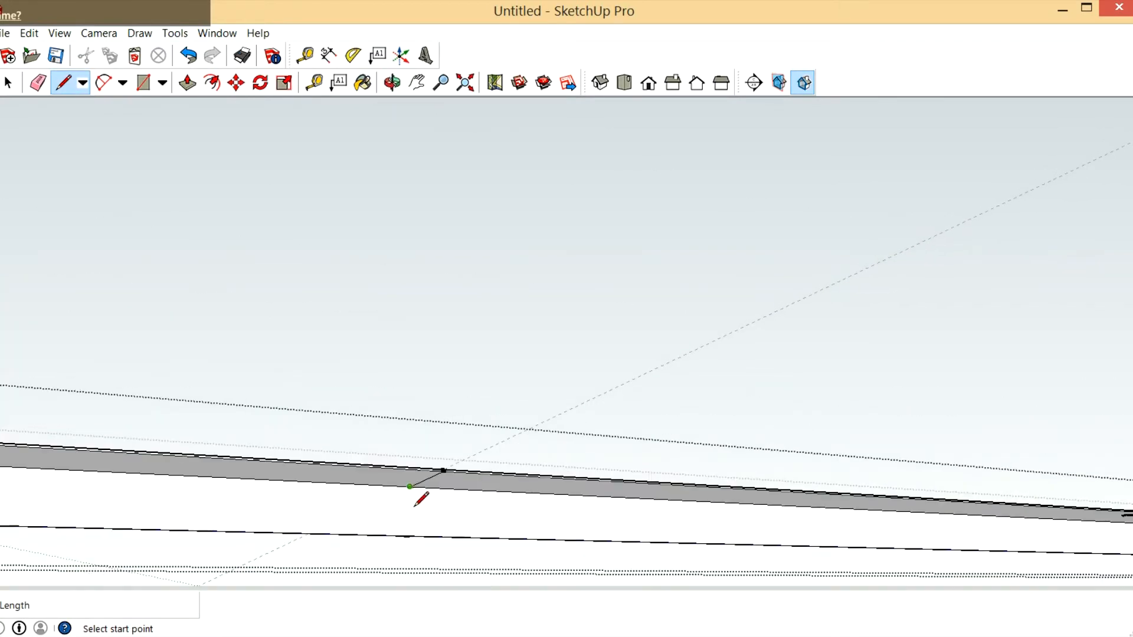
{"action": "scroll", "coordinate": [427, 557], "scroll_direction": "up", "scroll_amount": 4}
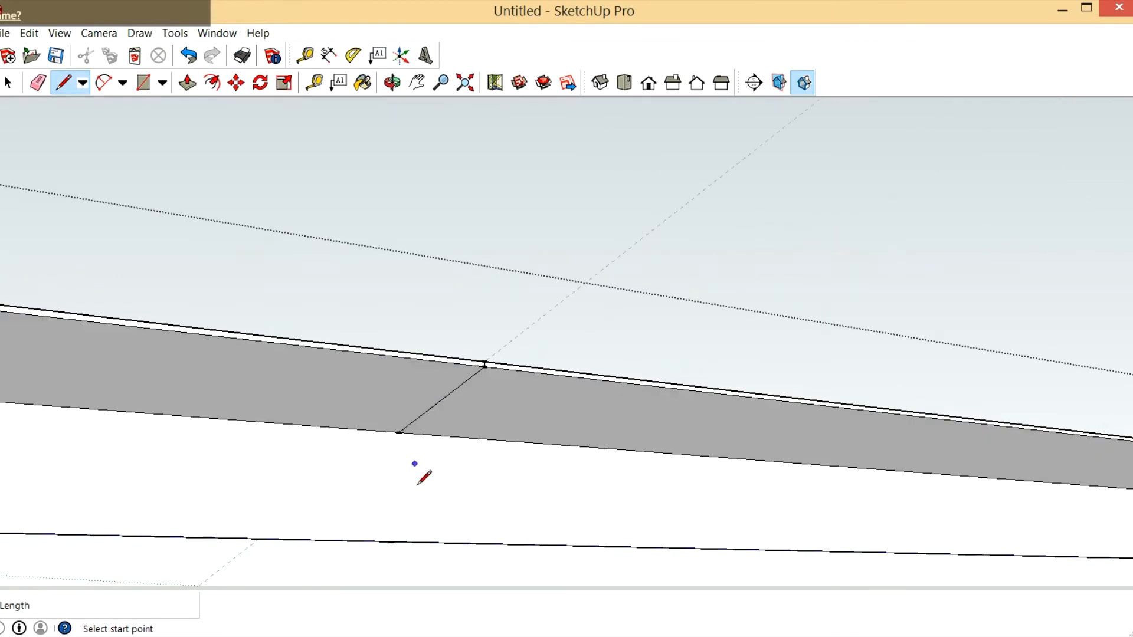
{"action": "left_click", "coordinate": [391, 541]}
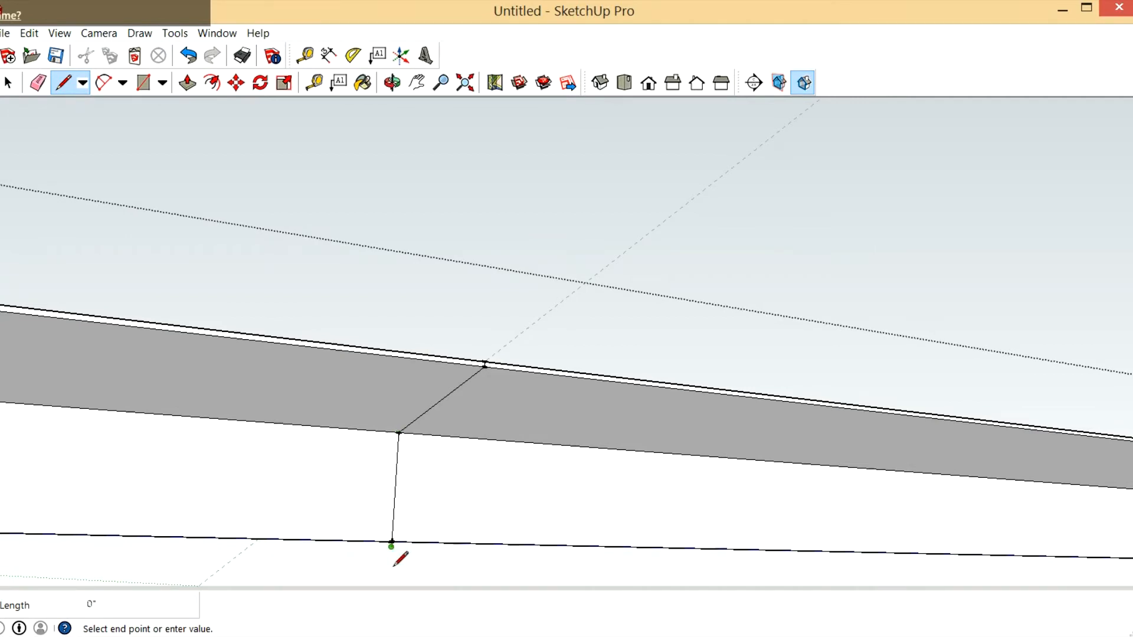
{"action": "scroll", "coordinate": [407, 546], "scroll_direction": "down", "scroll_amount": 3}
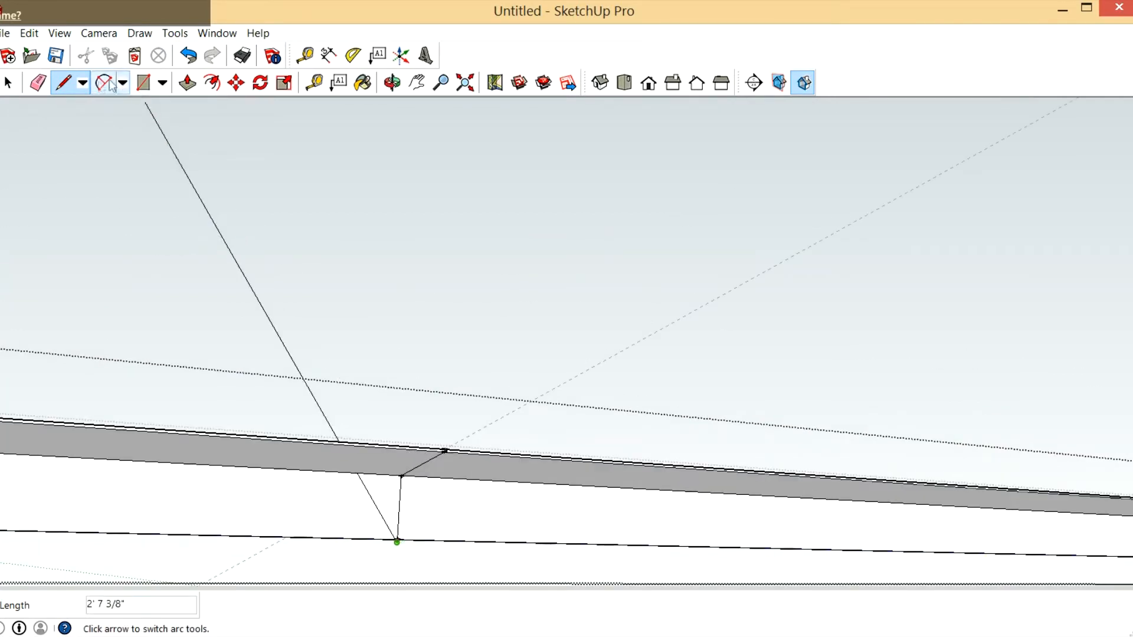
Erase the angle's long edges on the side of the cut away from the short end piece
{"action": "left_click", "coordinate": [38, 83]}
{"action": "left_click_drag", "start_coordinate": [538, 439], "coordinate": [517, 568]}
{"action": "left_click_drag", "start_coordinate": [511, 524], "coordinate": [532, 437]}
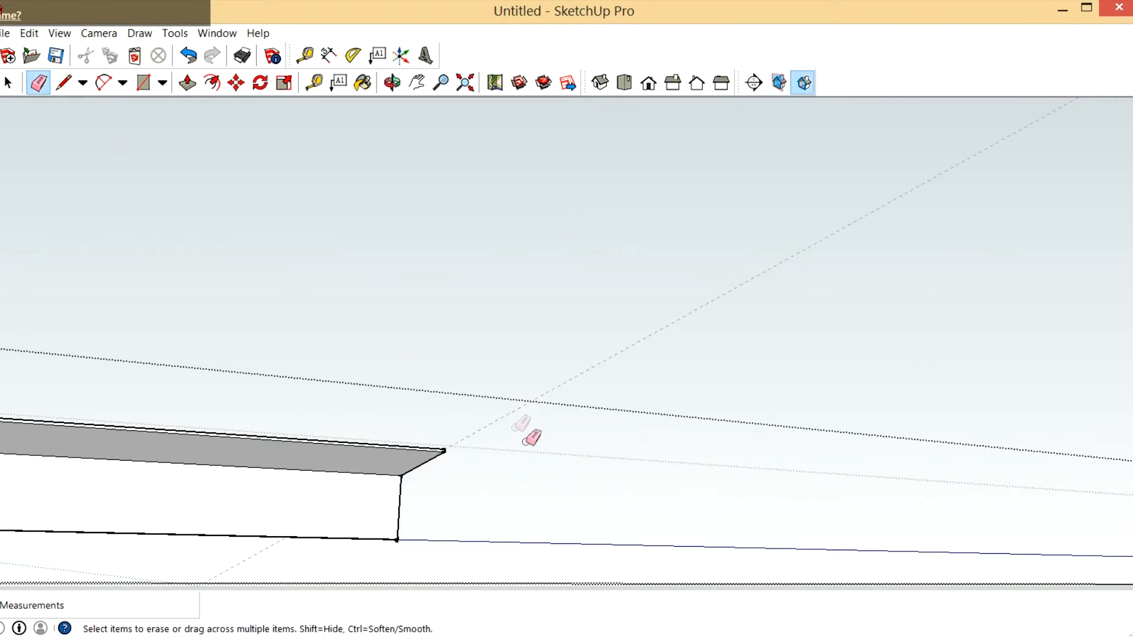
Delete the leftover geometry of the copied angle's long portion, keeping only the short end piece
{"action": "left_click", "coordinate": [392, 82]}
{"action": "left_click_drag", "start_coordinate": [536, 393], "coordinate": [443, 354]}
{"action": "left_click_drag", "start_coordinate": [314, 255], "coordinate": [650, 406]}
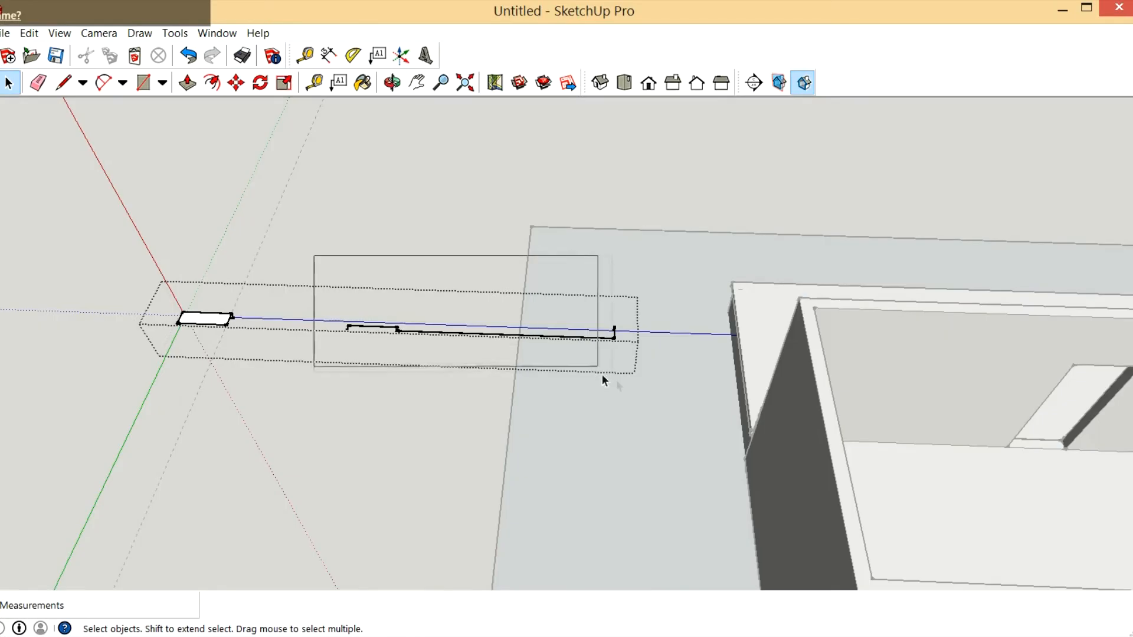
{"action": "key", "text": "Delete"}
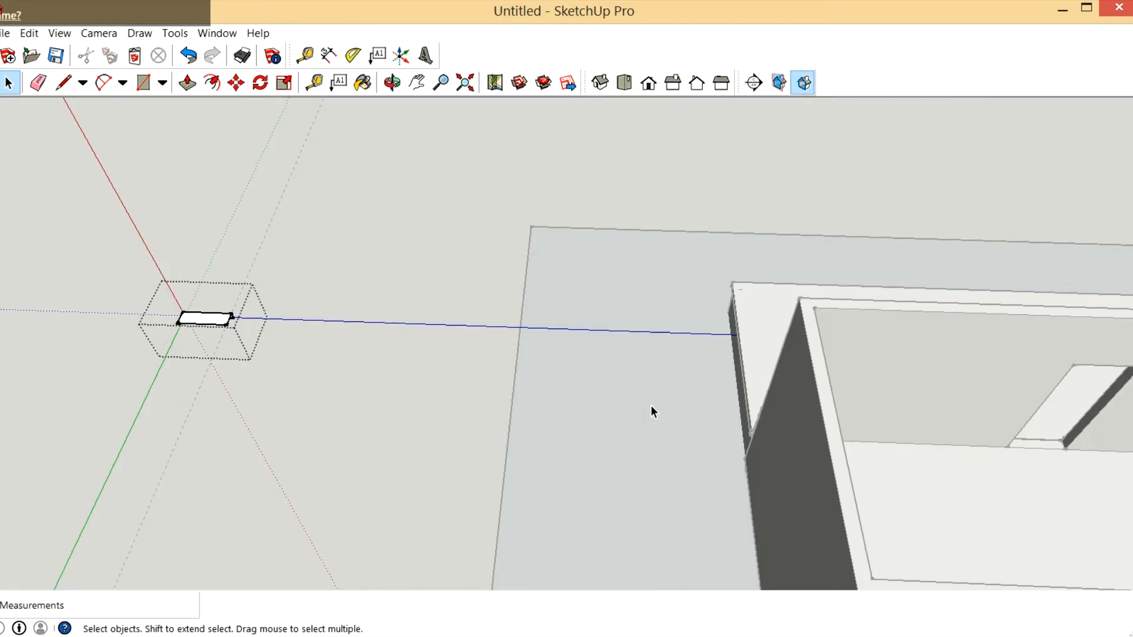
{"action": "scroll", "coordinate": [226, 316], "scroll_direction": "up", "scroll_amount": 2}
{"action": "scroll", "coordinate": [222, 325], "scroll_direction": "up", "scroll_amount": 3}
{"action": "middle_click", "coordinate": [222, 324]}
{"action": "middle_click", "coordinate": [222, 324]}
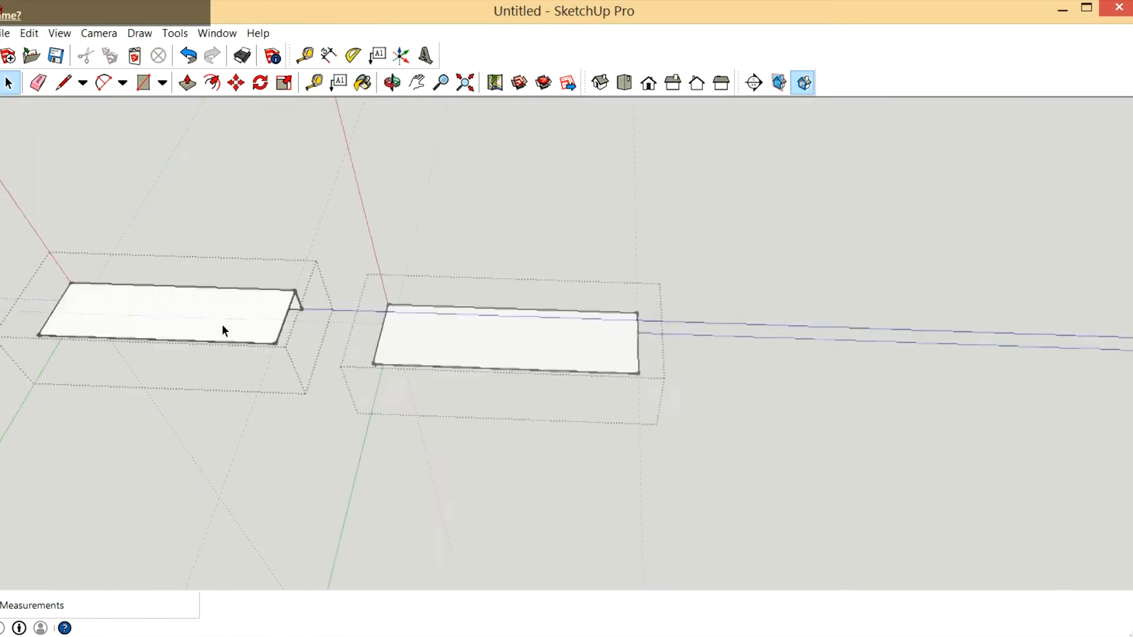
{"action": "scroll", "coordinate": [512, 342], "scroll_direction": "up", "scroll_amount": 3}
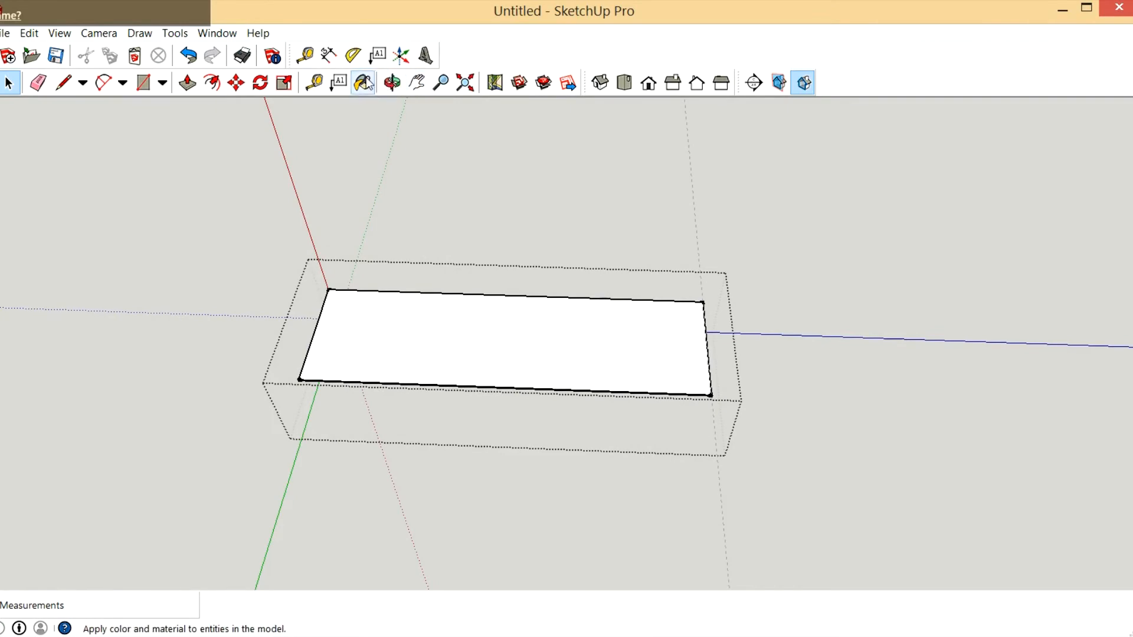
Draw the missing edge at the cut corner of the short angle piece and erase the stray line stub below it
{"action": "middle_click_drag", "start_coordinate": [672, 366], "coordinate": [690, 270]}
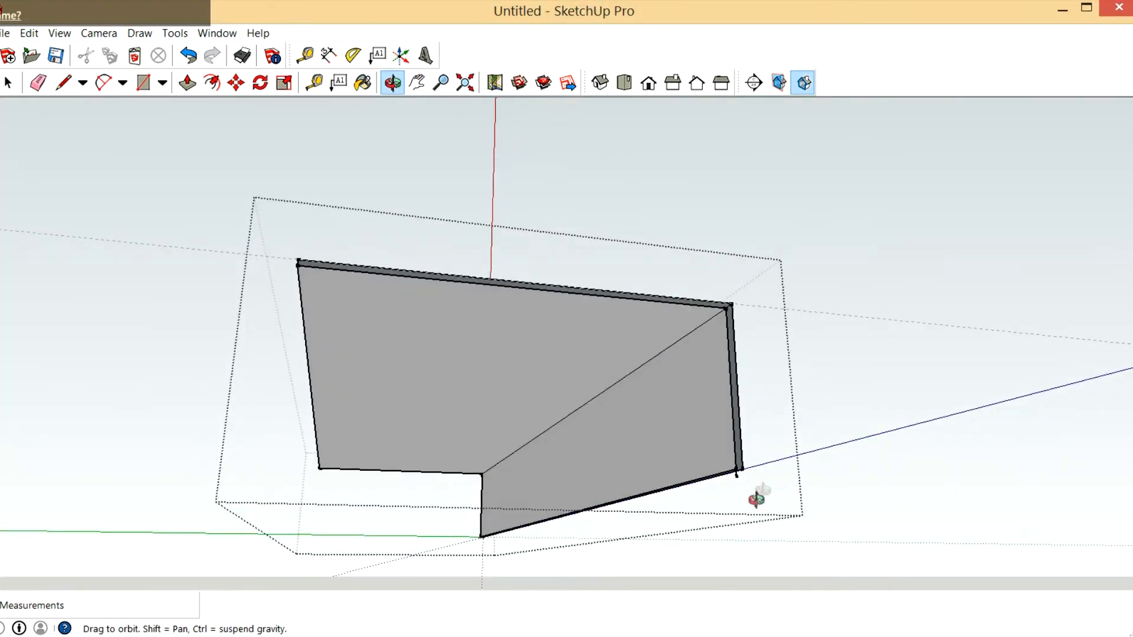
{"action": "scroll", "coordinate": [714, 450], "scroll_direction": "up", "scroll_amount": 3}
{"action": "scroll", "coordinate": [714, 449], "scroll_direction": "up", "scroll_amount": 2}
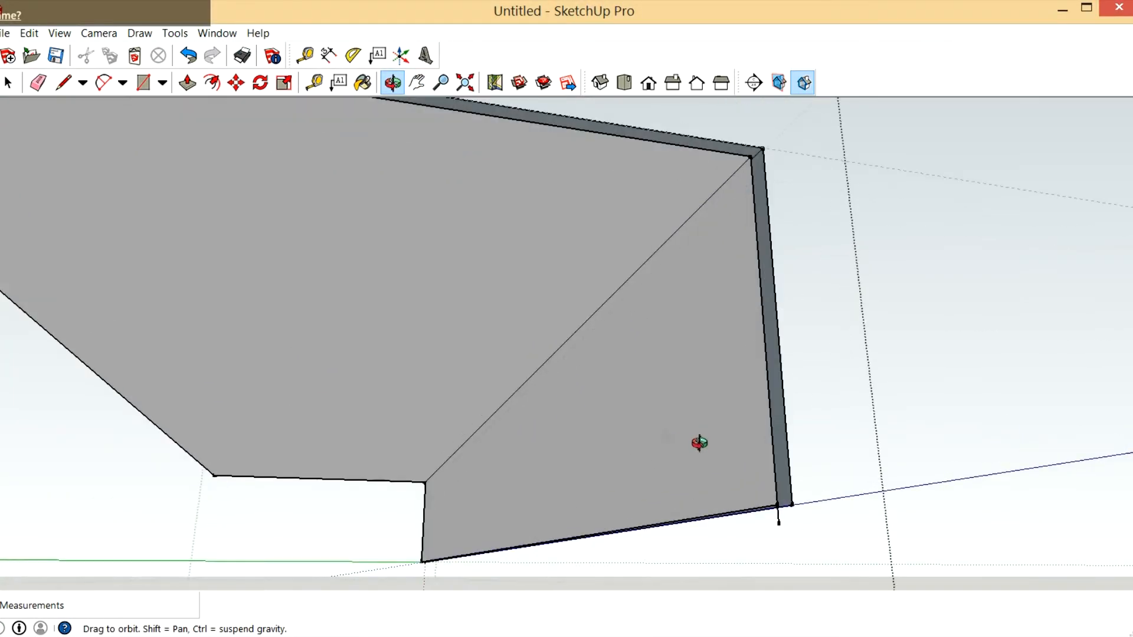
{"action": "scroll", "coordinate": [488, 347], "scroll_direction": "down", "scroll_amount": 3}
{"action": "scroll", "coordinate": [640, 440], "scroll_direction": "up", "scroll_amount": 2}
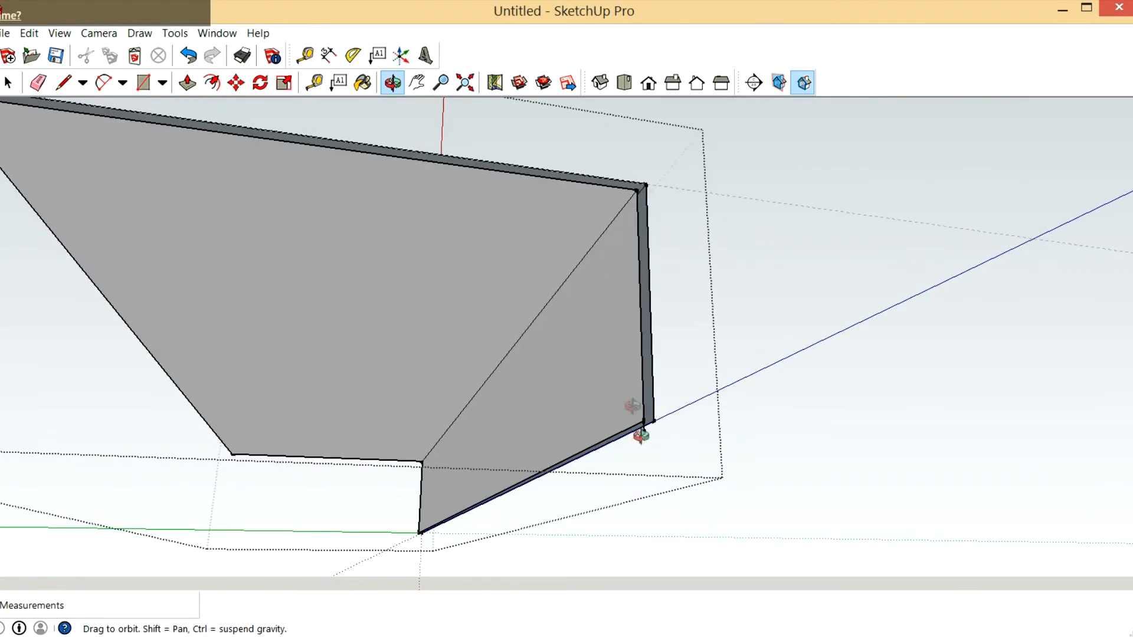
{"action": "left_click", "coordinate": [63, 83]}
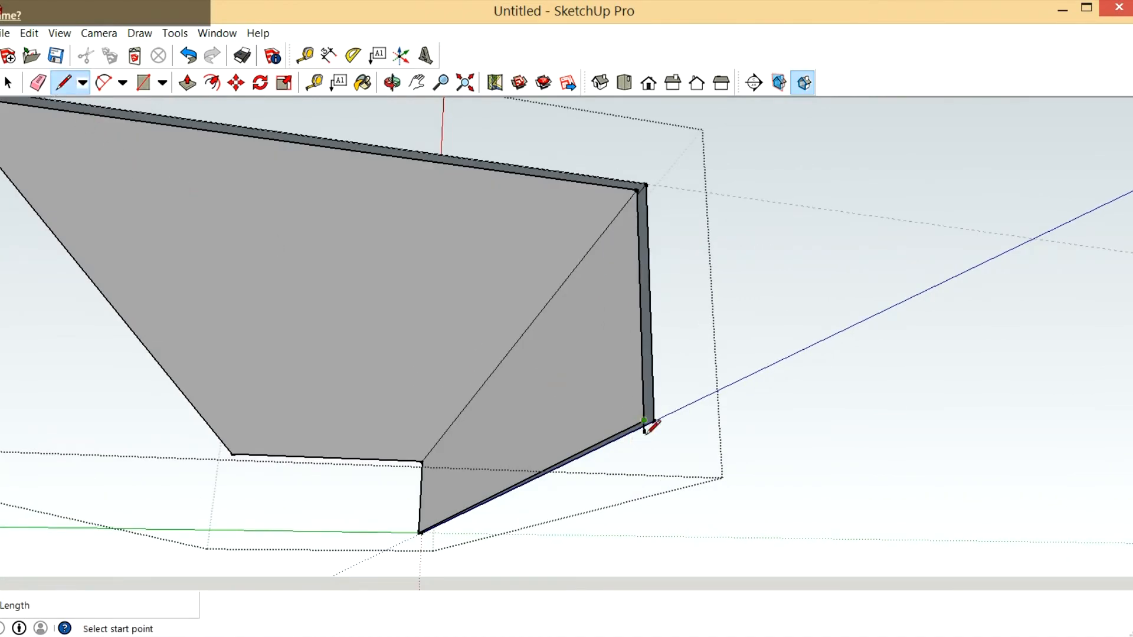
{"action": "left_click", "coordinate": [652, 441]}
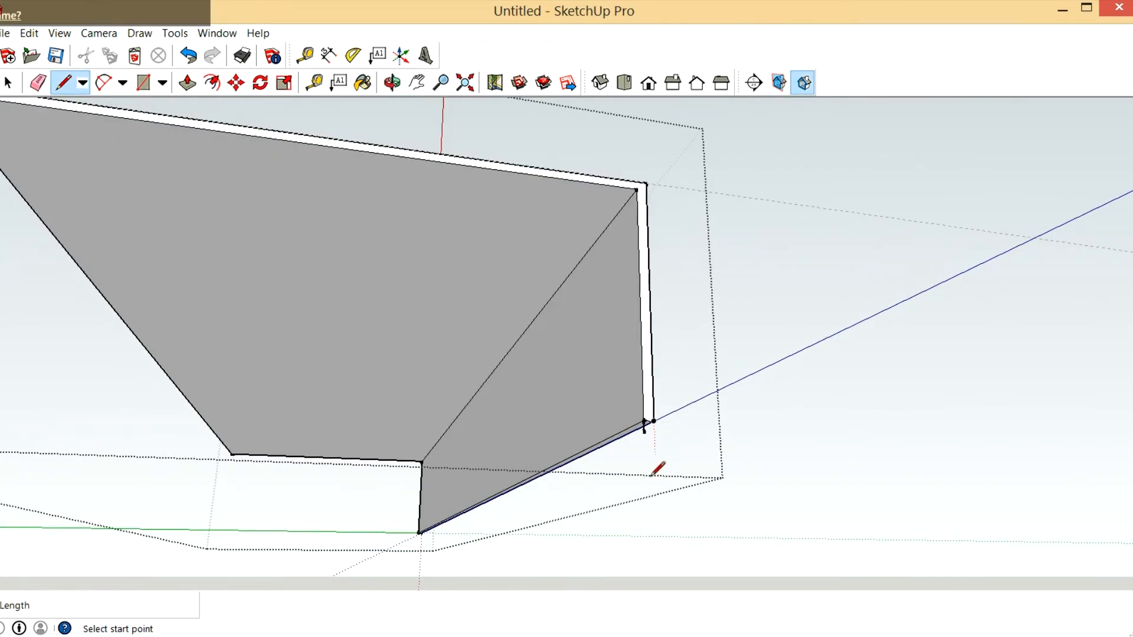
{"action": "left_click", "coordinate": [39, 82]}
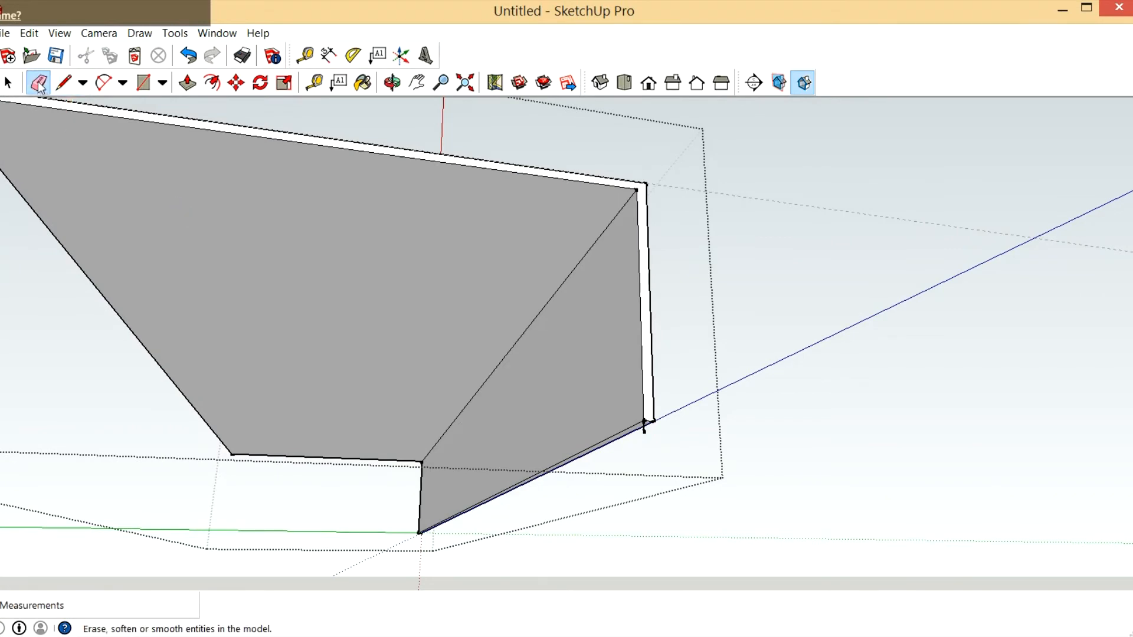
{"action": "left_click", "coordinate": [651, 450]}
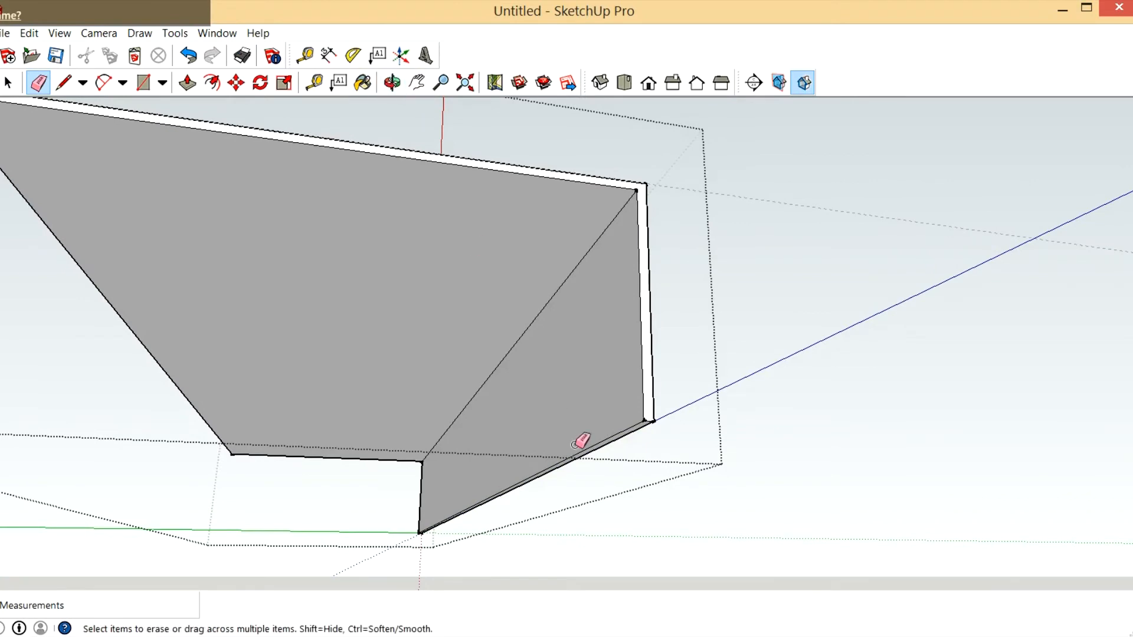
{"action": "scroll", "coordinate": [582, 443], "scroll_direction": "up", "scroll_amount": 1}
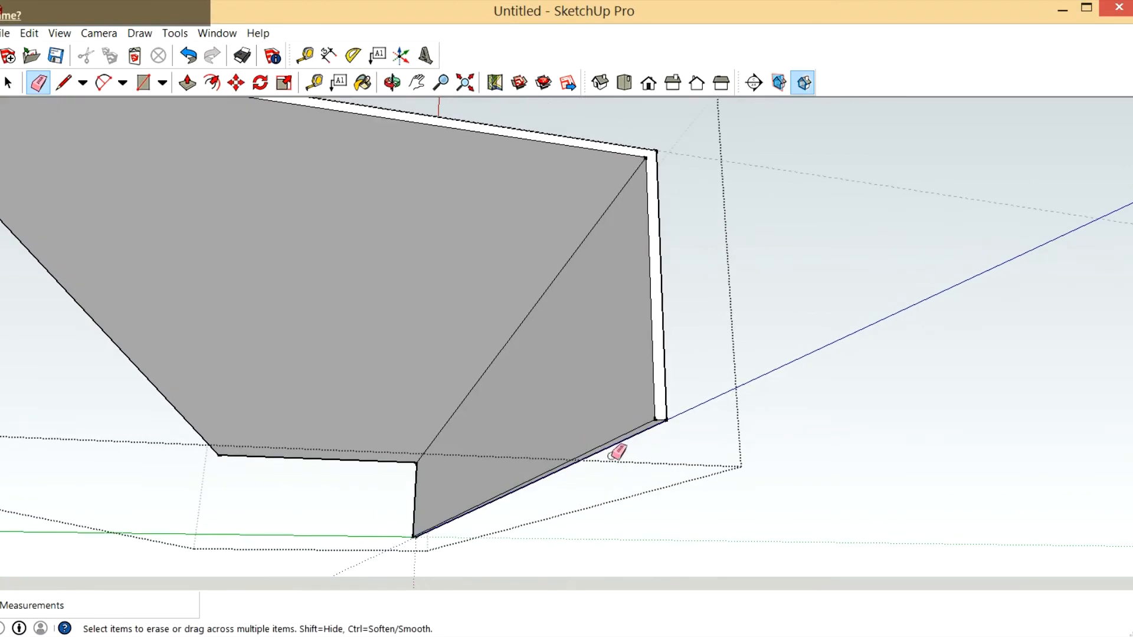
Push the narrow leg's thin edge face inward by 2" with Push/Pull
{"action": "left_click", "coordinate": [187, 83]}
{"action": "left_click", "coordinate": [648, 441]}
{"action": "left_click_drag", "start_coordinate": [648, 442], "coordinate": [597, 345]}
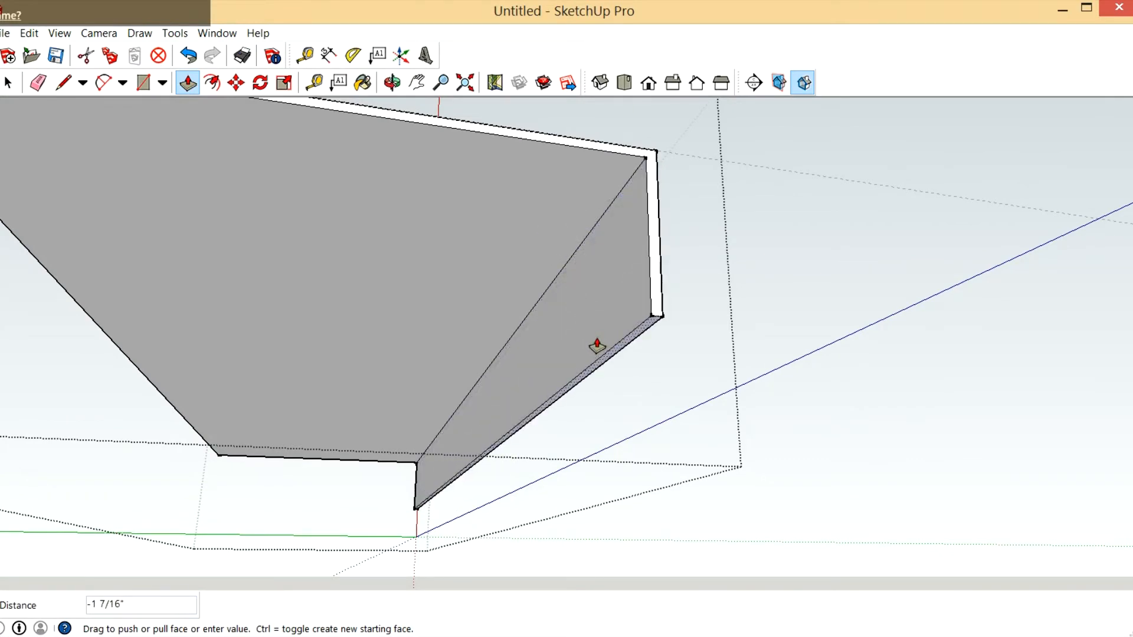
{"action": "type", "text": "2"}
{"action": "key", "text": "Return"}
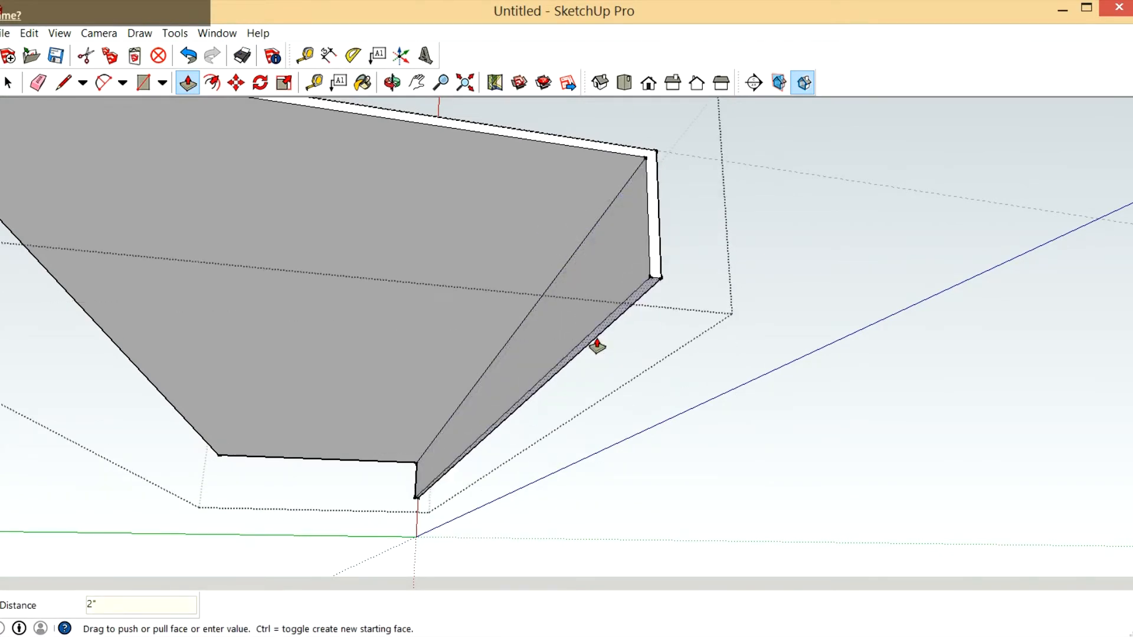
Place a guide 5" in from the angle's folded edge on the wide leg and trim the leg back to it
{"action": "left_click", "coordinate": [392, 82]}
{"action": "left_click_drag", "start_coordinate": [741, 310], "coordinate": [435, 252]}
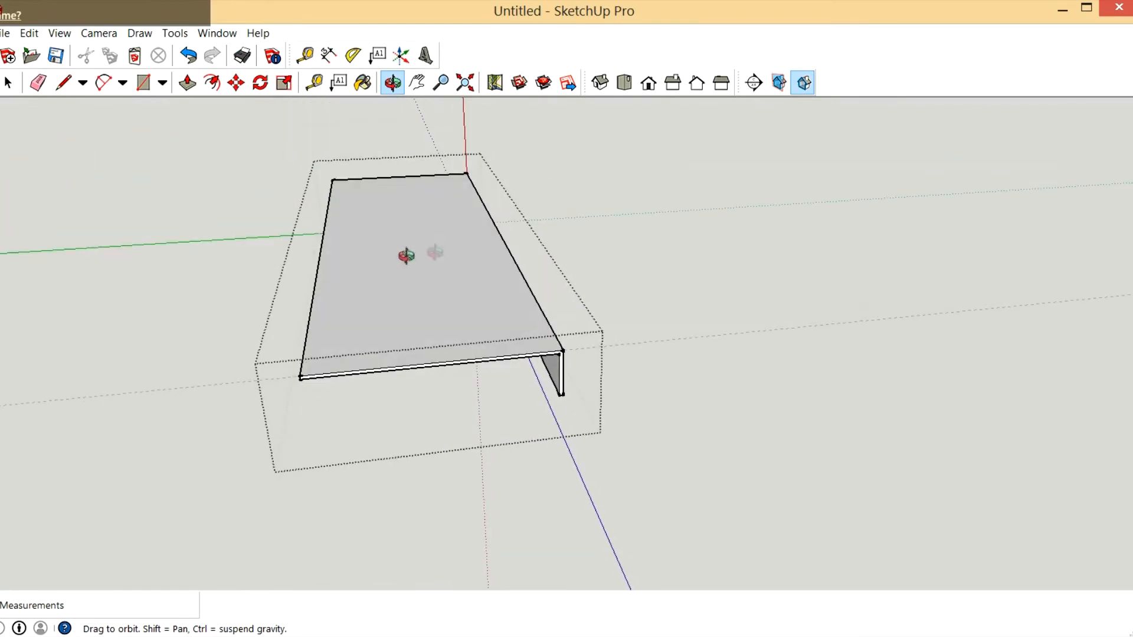
{"action": "left_click", "coordinate": [314, 82]}
{"action": "left_click", "coordinate": [531, 280]}
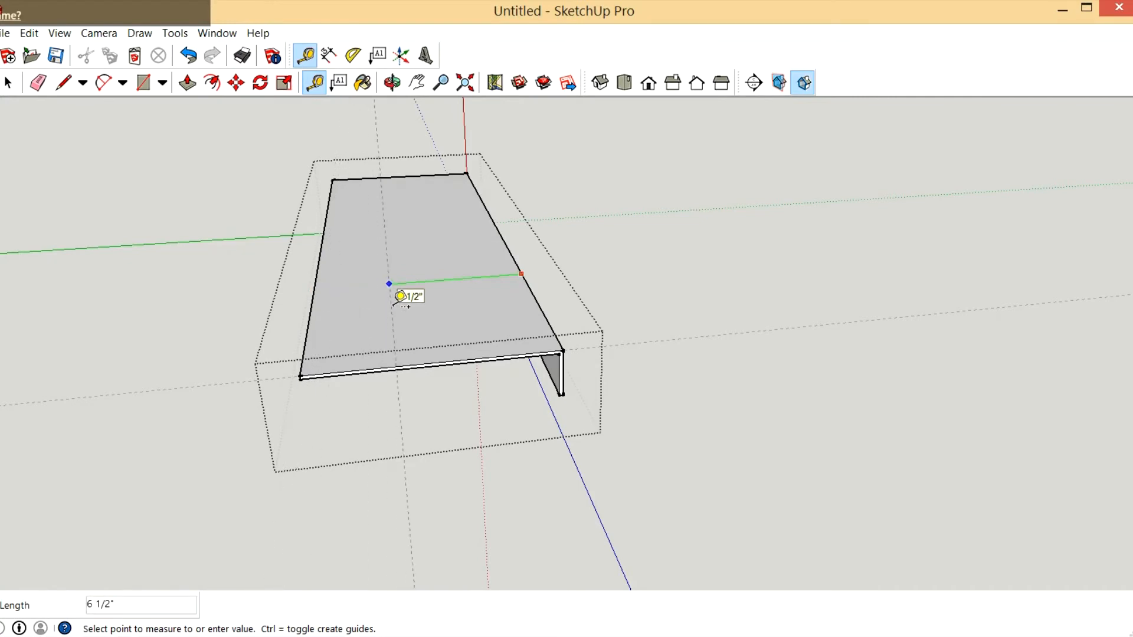
{"action": "type", "text": "5"}
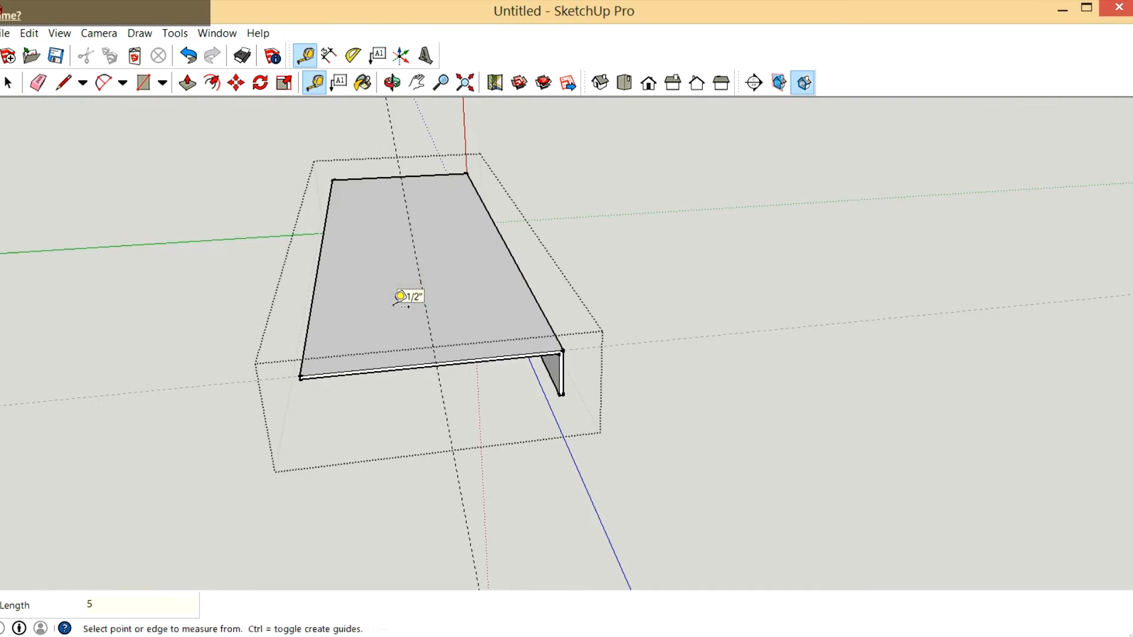
{"action": "left_click", "coordinate": [391, 82]}
{"action": "left_click_drag", "start_coordinate": [449, 253], "coordinate": [828, 288]}
{"action": "left_click", "coordinate": [187, 82]}
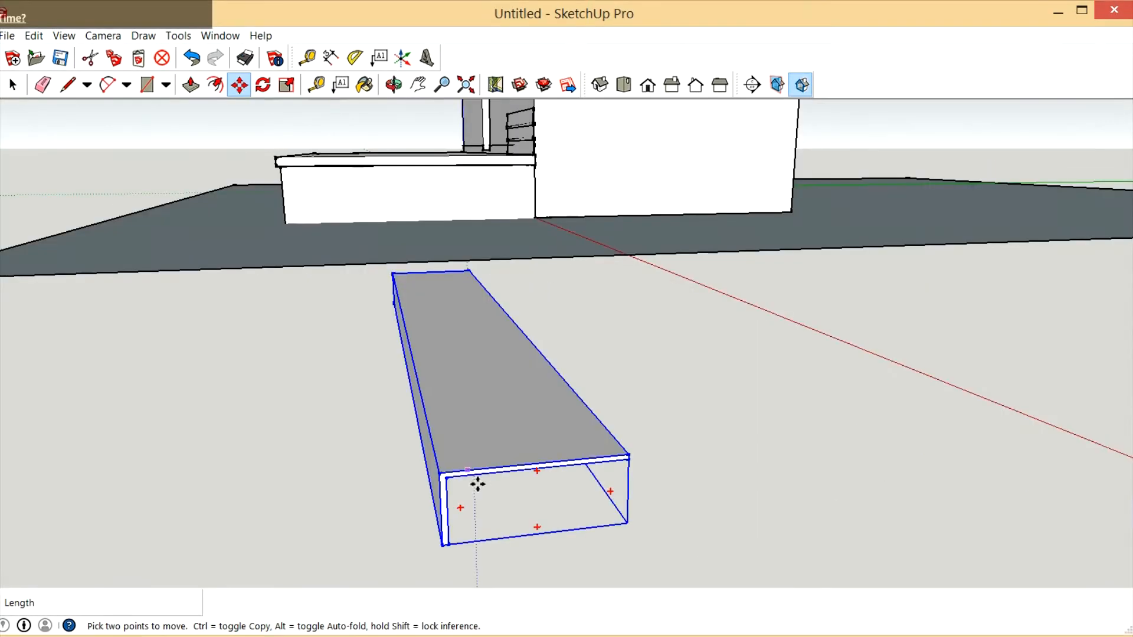
Move the short angle piece by its end corner to the doorway, seating it on the top edge of the notched wall angle
{"action": "left_click", "coordinate": [459, 490]}
{"action": "scroll", "coordinate": [516, 471], "scroll_direction": "down", "scroll_amount": 5}
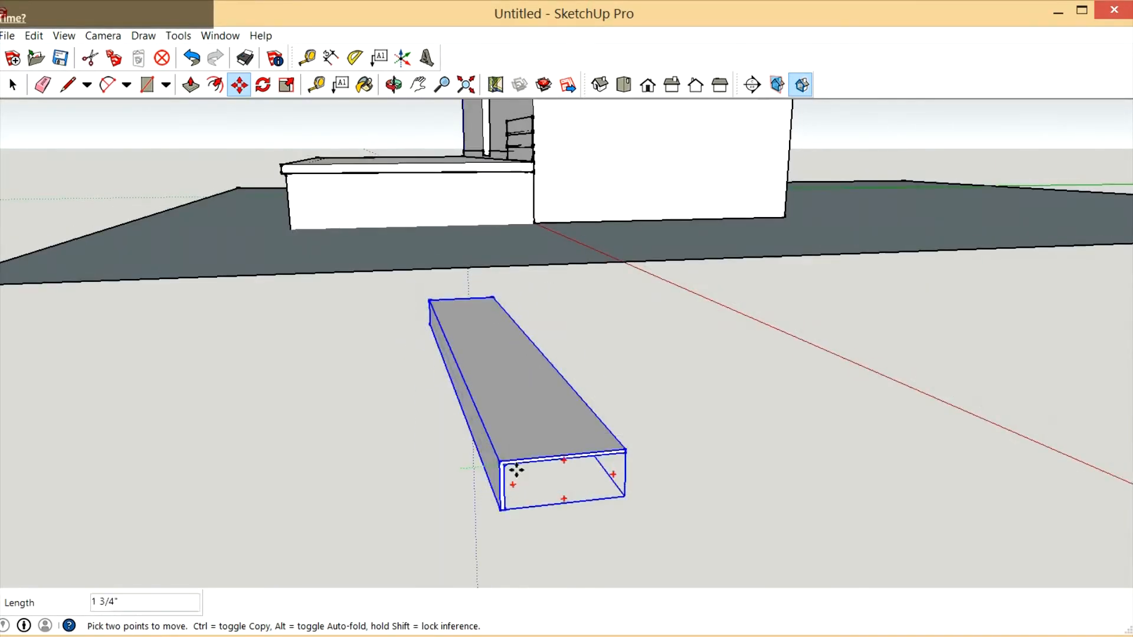
{"action": "left_click", "coordinate": [417, 85]}
{"action": "left_click_drag", "start_coordinate": [535, 202], "coordinate": [620, 333]}
{"action": "scroll", "coordinate": [619, 333], "scroll_direction": "up", "scroll_amount": 6}
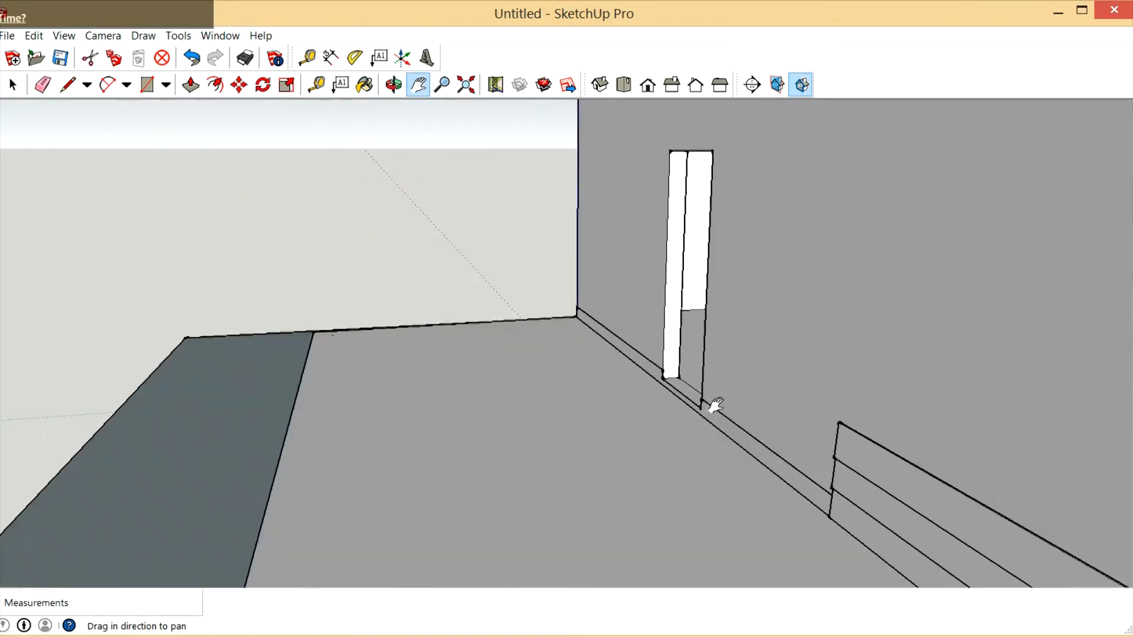
{"action": "left_click", "coordinate": [394, 85]}
{"action": "left_click_drag", "start_coordinate": [582, 374], "coordinate": [814, 448]}
{"action": "scroll", "coordinate": [814, 447], "scroll_direction": "up", "scroll_amount": 1}
{"action": "right_click", "coordinate": [731, 422]}
{"action": "left_click", "coordinate": [742, 425]}
{"action": "scroll", "coordinate": [766, 451], "scroll_direction": "up", "scroll_amount": 4}
{"action": "middle_click_drag", "start_coordinate": [763, 450], "coordinate": [657, 391]}
{"action": "left_click", "coordinate": [642, 351]}
{"action": "scroll", "coordinate": [696, 394], "scroll_direction": "up", "scroll_amount": 5}
{"action": "scroll", "coordinate": [673, 405], "scroll_direction": "up", "scroll_amount": 2}
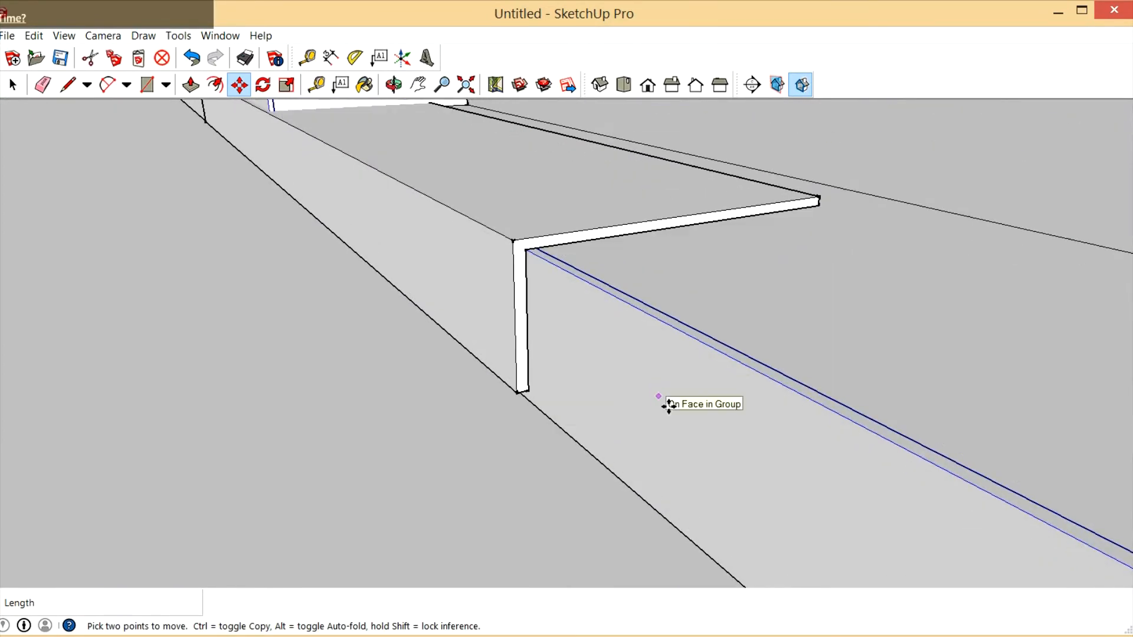
Move the angle piece about 1' 1" along the doorway notch toward the notch's near end
{"action": "scroll", "coordinate": [614, 410], "scroll_direction": "down", "scroll_amount": 5}
{"action": "left_click", "coordinate": [12, 84]}
{"action": "scroll", "coordinate": [177, 277], "scroll_direction": "down", "scroll_amount": 4}
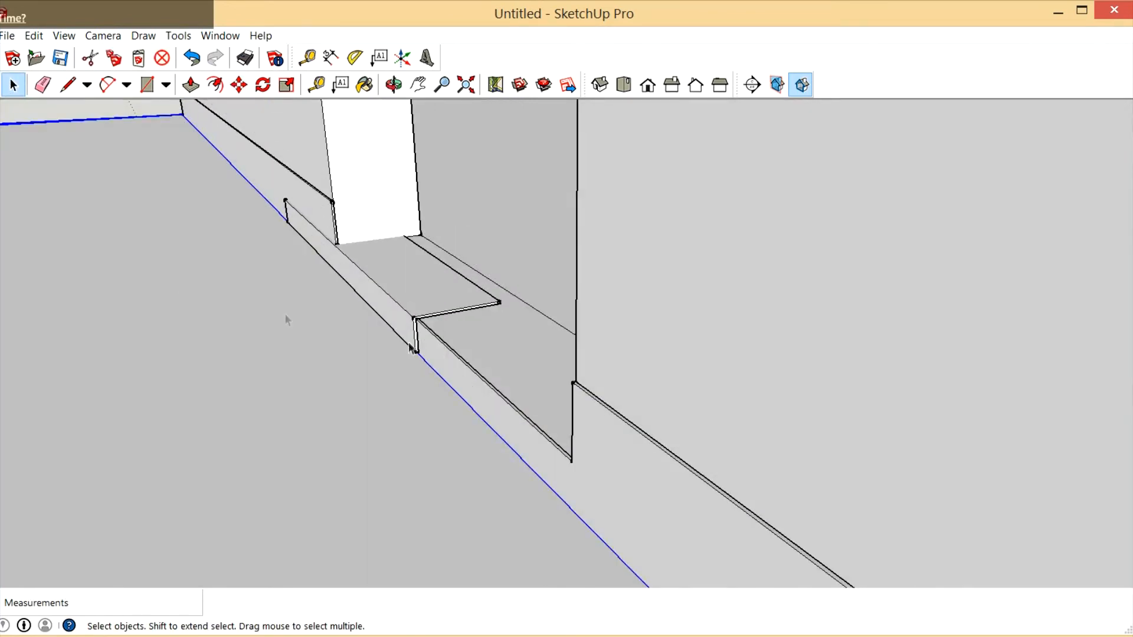
{"action": "scroll", "coordinate": [519, 355], "scroll_direction": "up", "scroll_amount": 3}
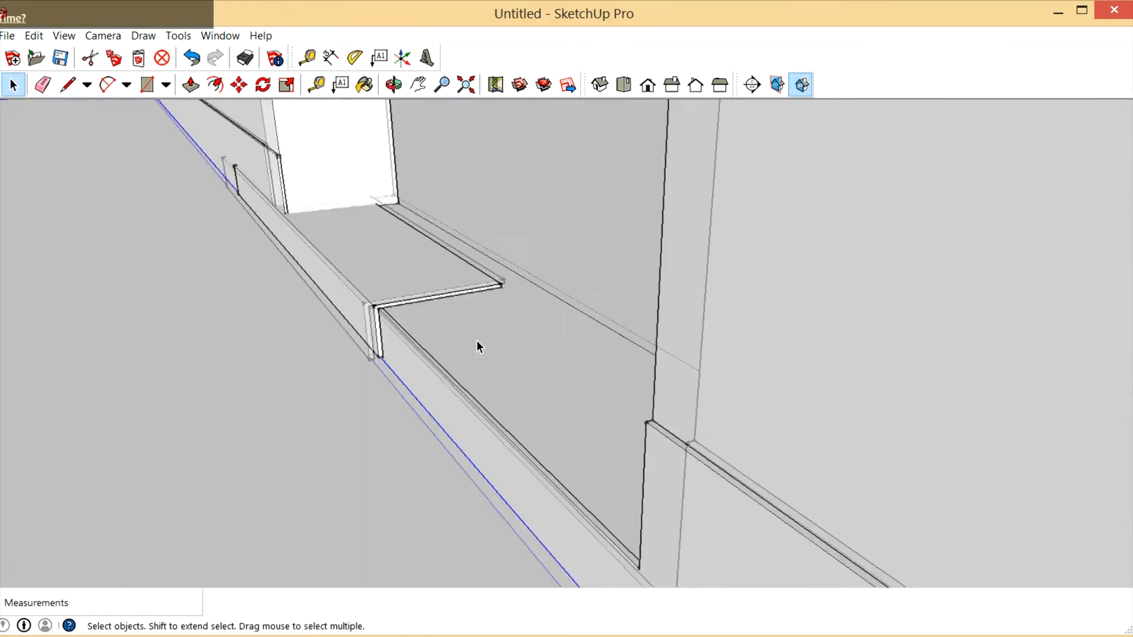
{"action": "scroll", "coordinate": [407, 334], "scroll_direction": "up", "scroll_amount": 2}
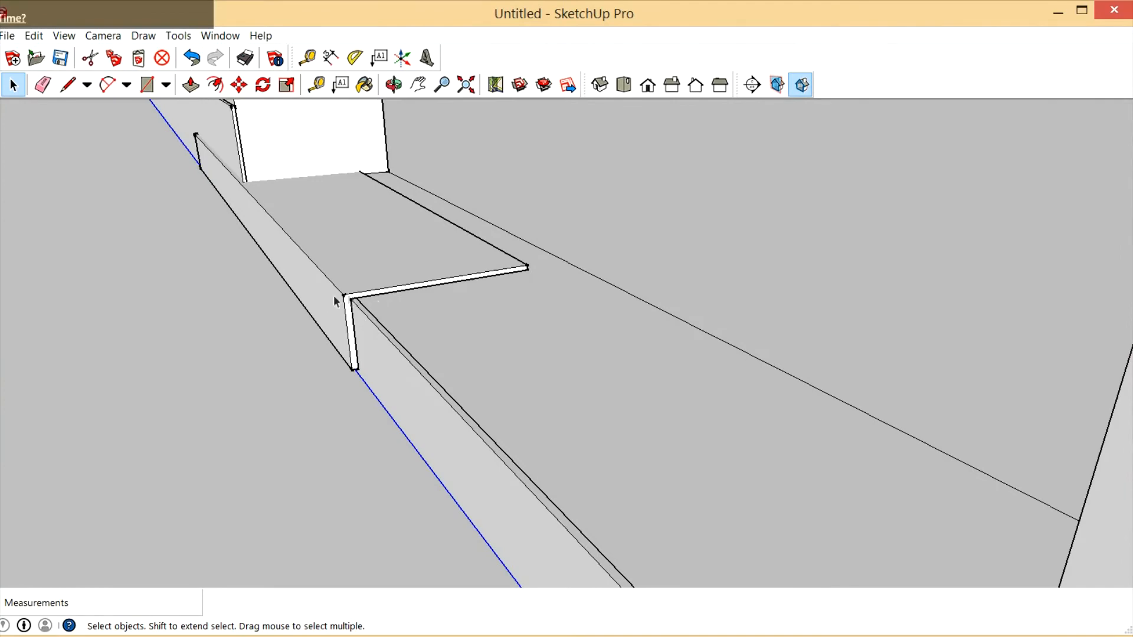
{"action": "scroll", "coordinate": [426, 334], "scroll_direction": "down", "scroll_amount": 4}
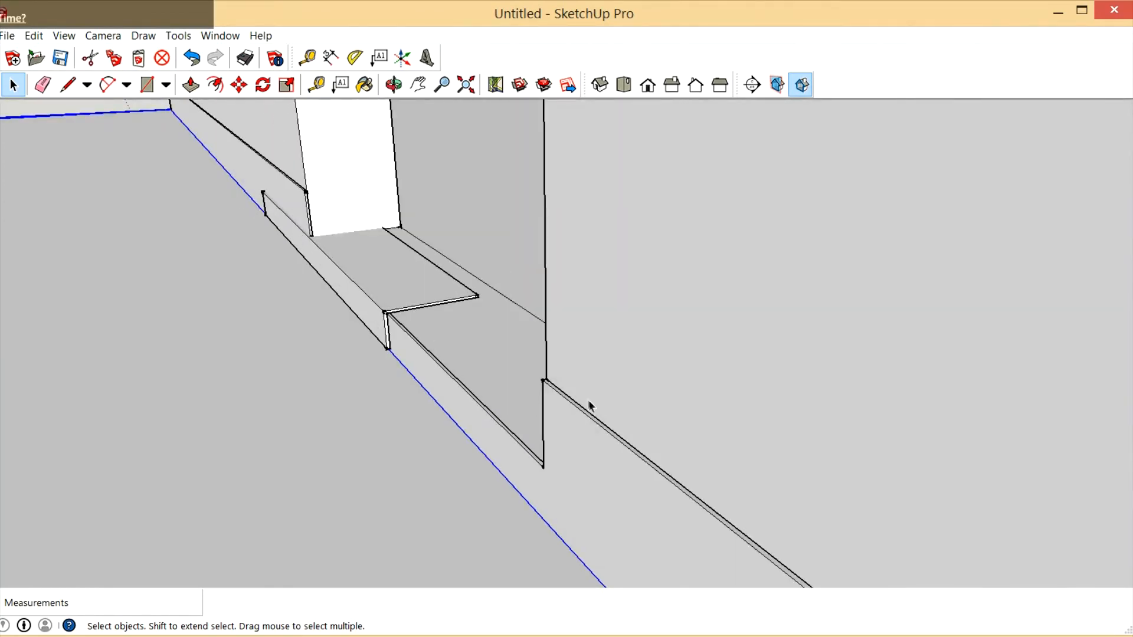
{"action": "left_click", "coordinate": [239, 84]}
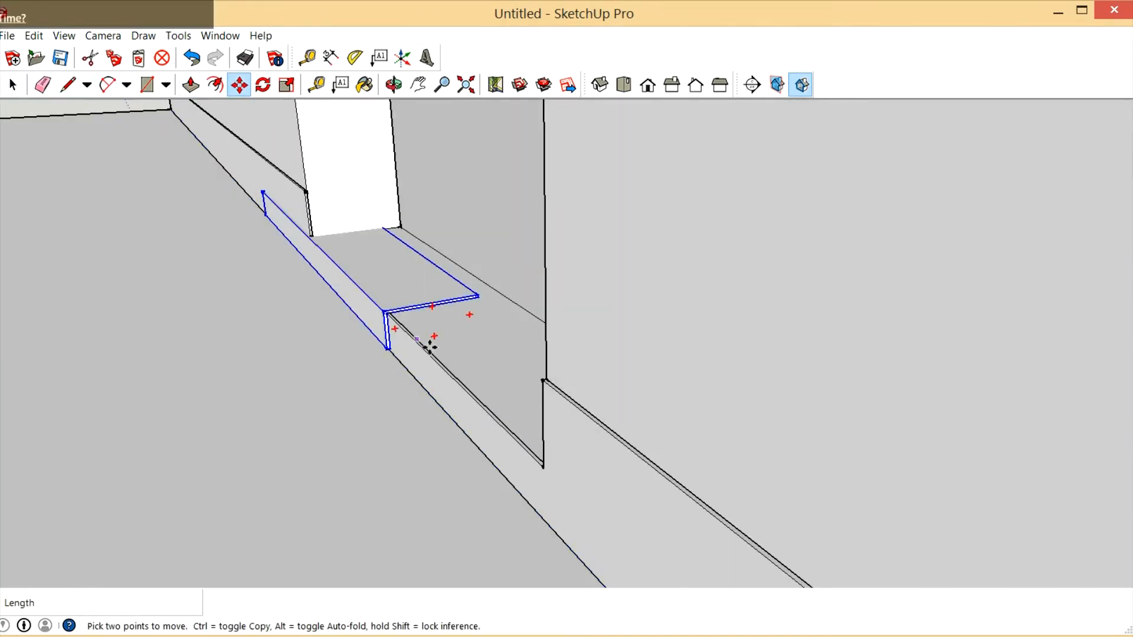
{"action": "scroll", "coordinate": [429, 352], "scroll_direction": "up", "scroll_amount": 2}
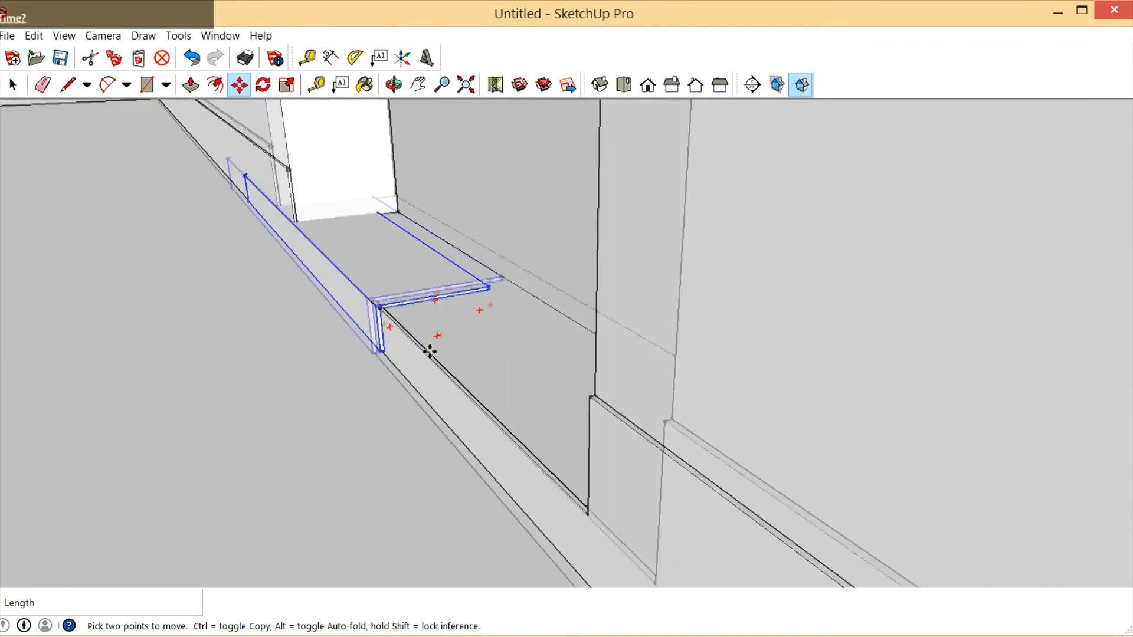
{"action": "left_click", "coordinate": [390, 316]}
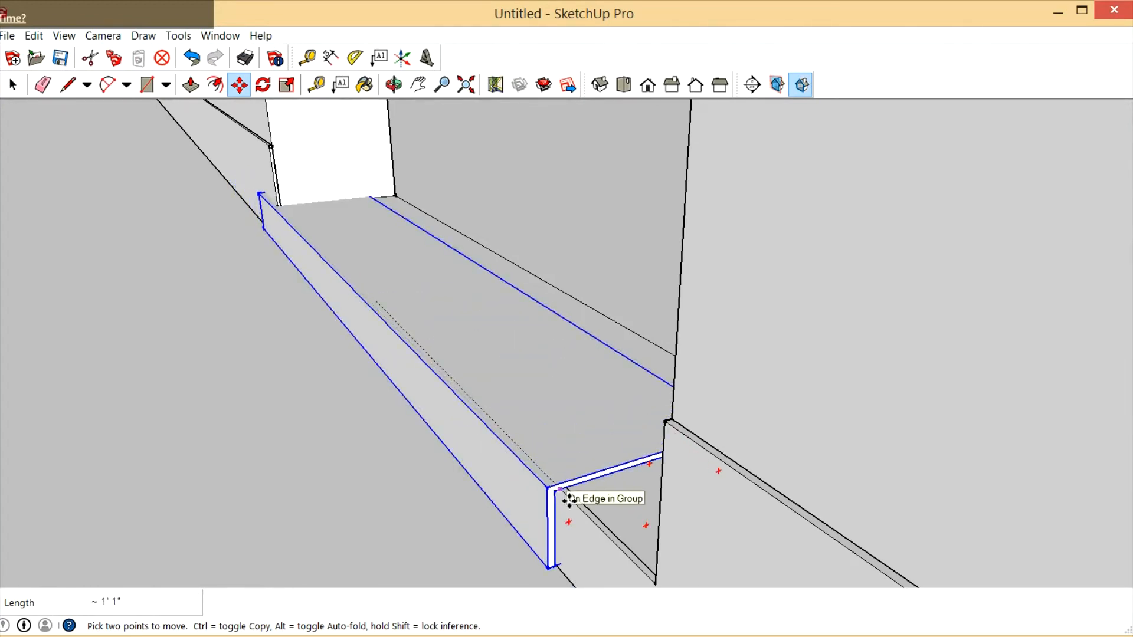
{"action": "left_click", "coordinate": [607, 463]}
{"action": "scroll", "coordinate": [607, 462], "scroll_direction": "down", "scroll_amount": 3}
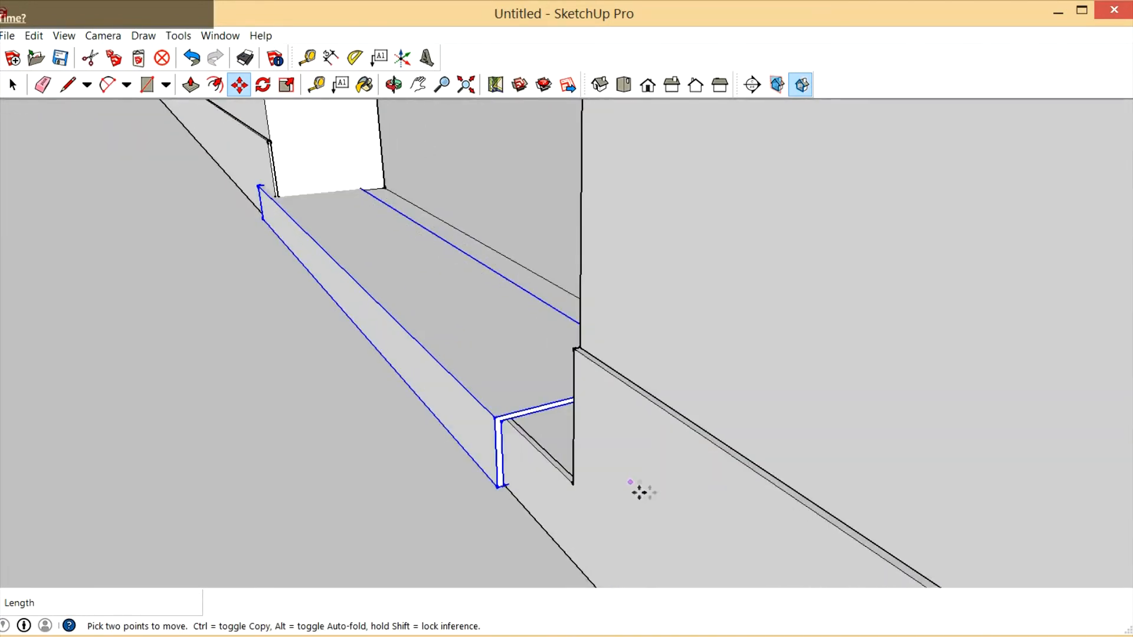
Move the angle piece the remaining distance so that its end butts against the near side of the notch
{"action": "scroll", "coordinate": [640, 493], "scroll_direction": "up", "scroll_amount": 3}
{"action": "left_click", "coordinate": [424, 389]}
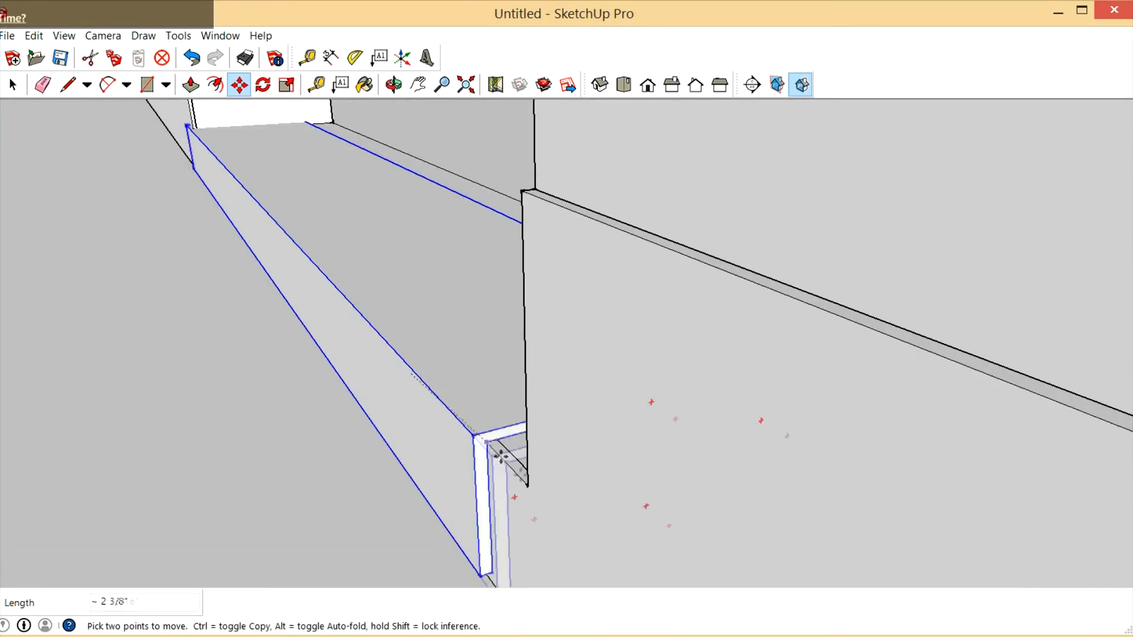
{"action": "left_click", "coordinate": [498, 439]}
{"action": "scroll", "coordinate": [498, 439], "scroll_direction": "down", "scroll_amount": 2}
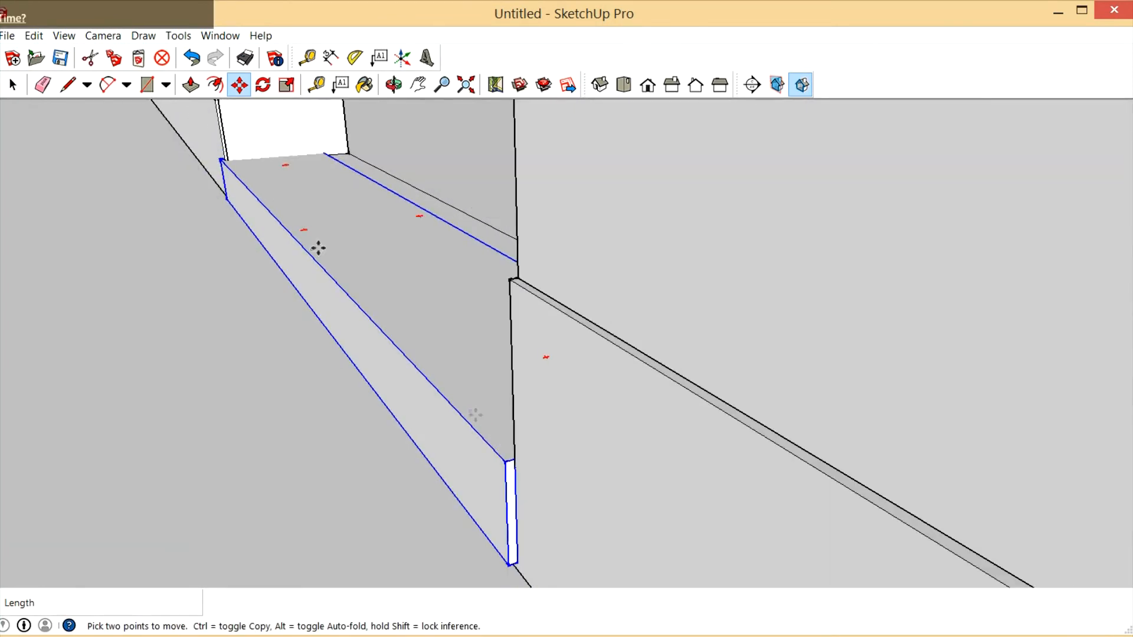
Examine how the angle piece fits in the doorway notch from both sides, including the surrounding wall and slab
{"action": "left_click", "coordinate": [394, 87]}
{"action": "left_click_drag", "start_coordinate": [422, 364], "coordinate": [549, 443]}
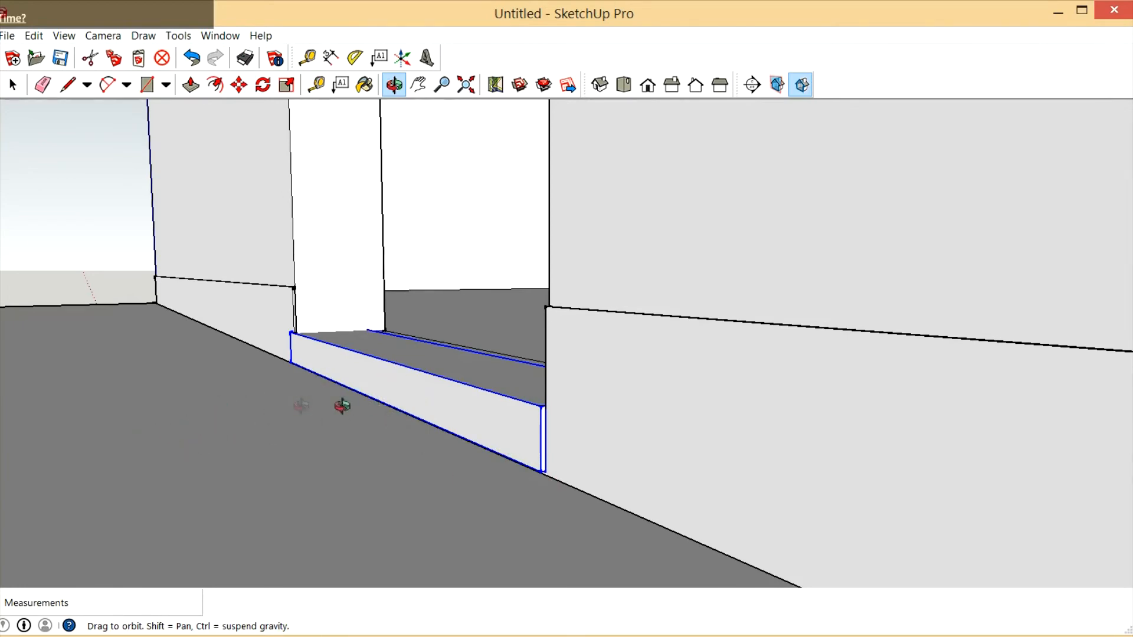
{"action": "left_click_drag", "start_coordinate": [532, 409], "coordinate": [705, 452]}
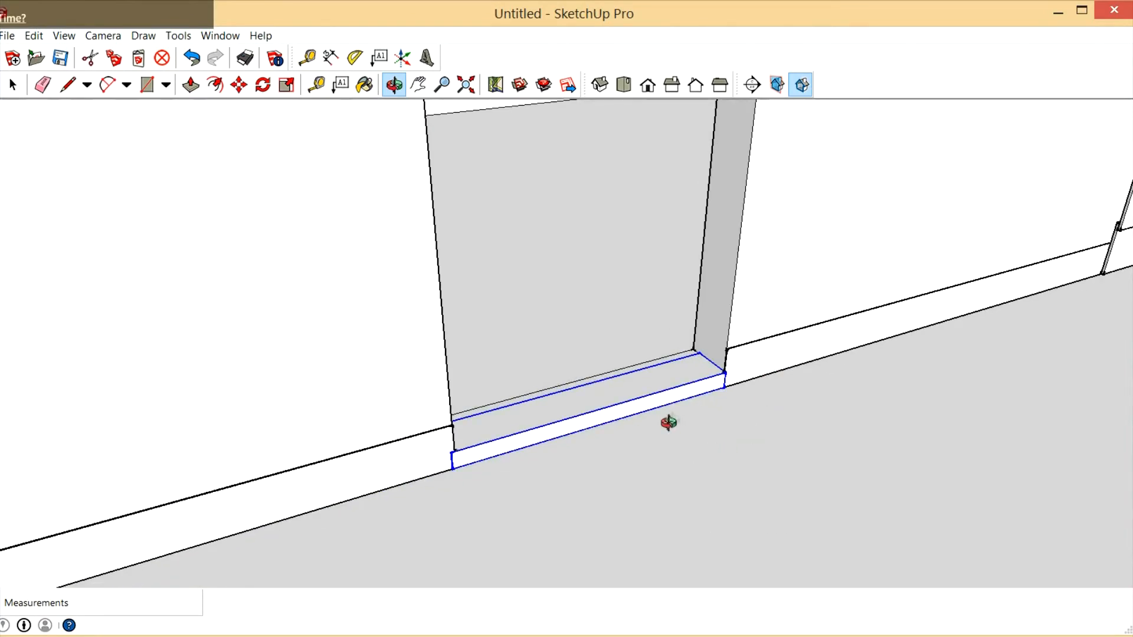
{"action": "left_click_drag", "start_coordinate": [599, 442], "coordinate": [481, 415]}
{"action": "scroll", "coordinate": [683, 392], "scroll_direction": "up", "scroll_amount": 5}
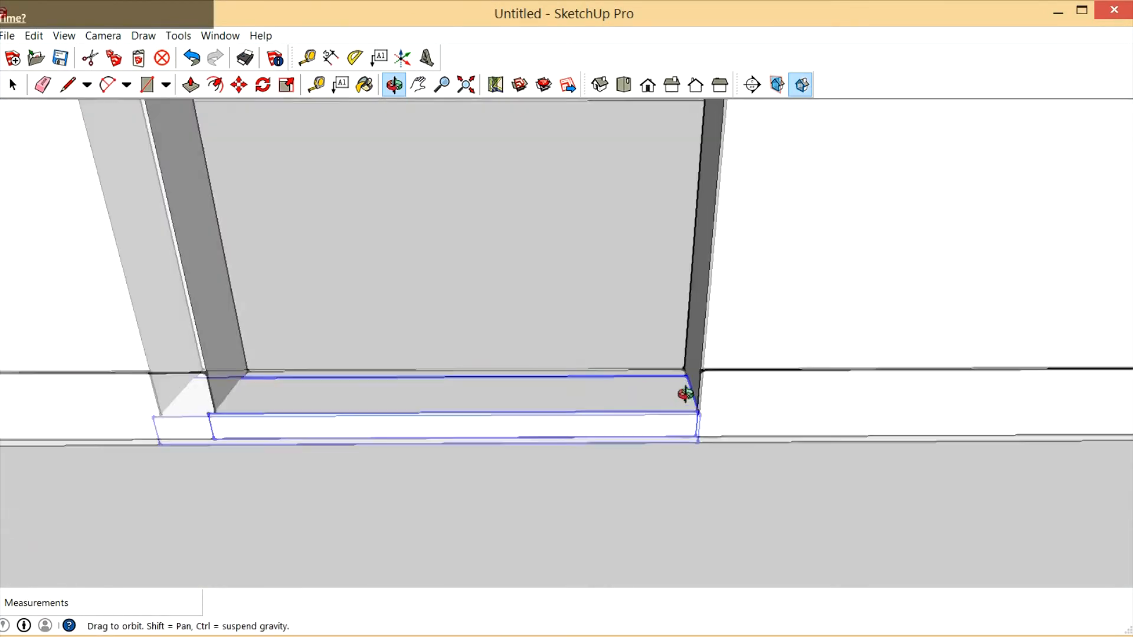
{"action": "left_click_drag", "start_coordinate": [695, 407], "coordinate": [801, 442]}
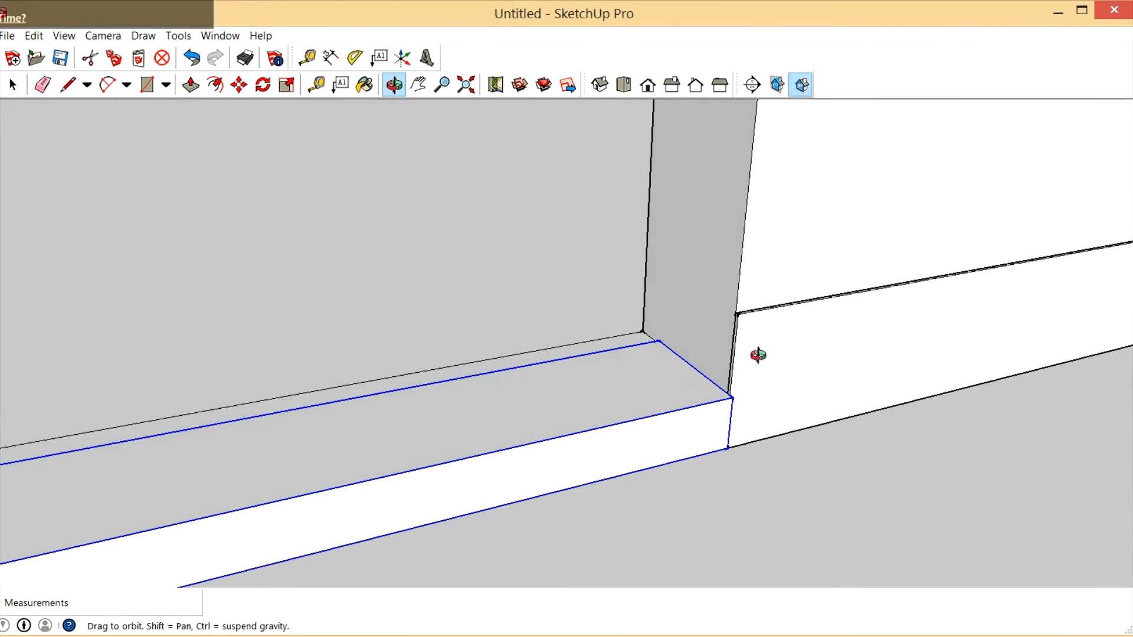
{"action": "left_click_drag", "start_coordinate": [762, 357], "coordinate": [389, 375]}
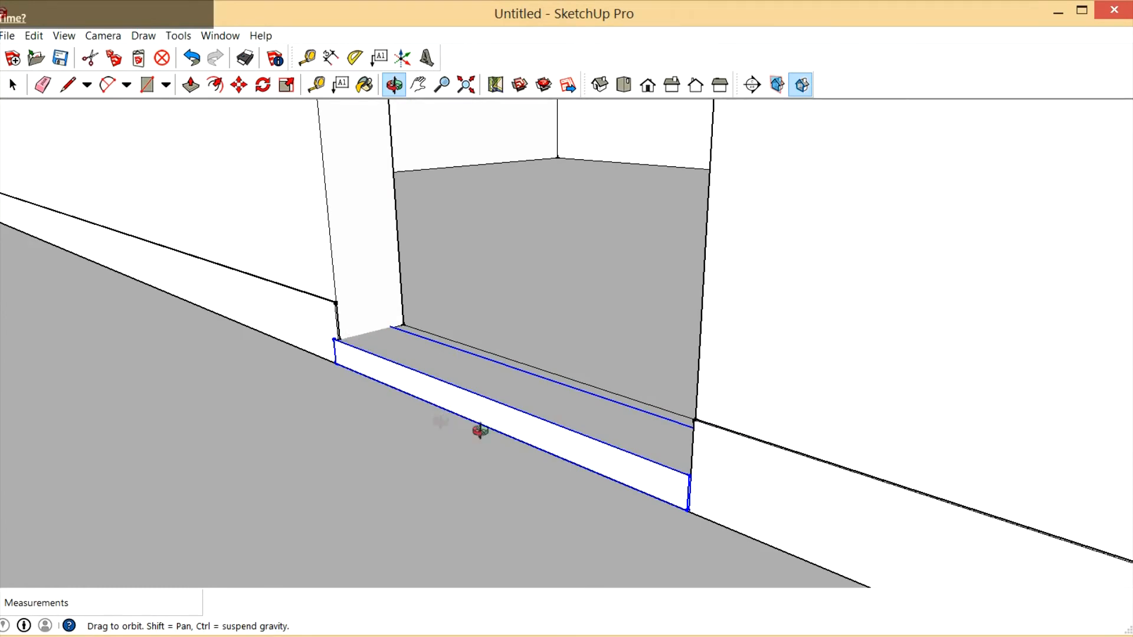
{"action": "left_click_drag", "start_coordinate": [479, 431], "coordinate": [597, 446]}
{"action": "middle_click_drag", "start_coordinate": [553, 432], "coordinate": [668, 448]}
{"action": "scroll", "coordinate": [669, 448], "scroll_direction": "down", "scroll_amount": 5}
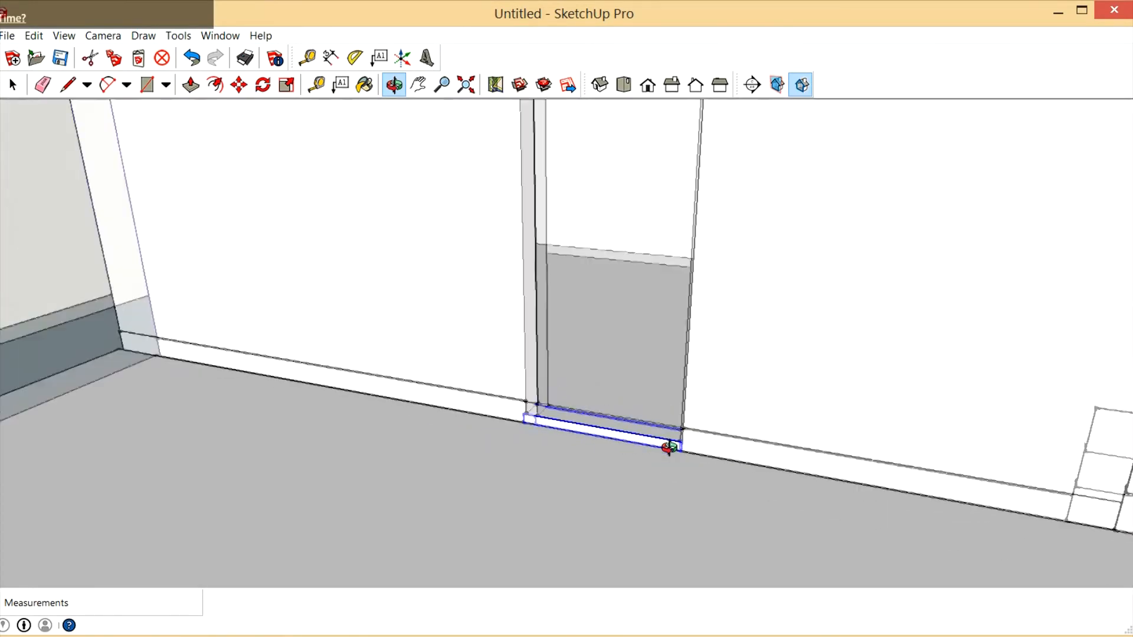
{"action": "scroll", "coordinate": [609, 407], "scroll_direction": "down", "scroll_amount": 3}
{"action": "scroll", "coordinate": [609, 406], "scroll_direction": "down", "scroll_amount": 4}
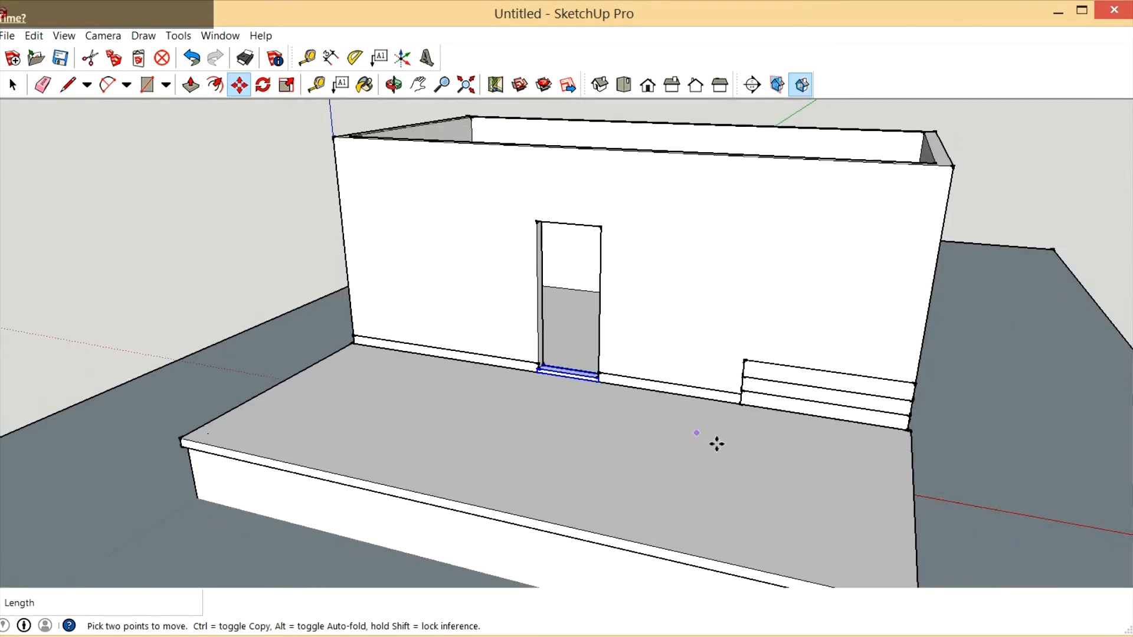
{"action": "left_click", "coordinate": [394, 84]}
{"action": "left_click_drag", "start_coordinate": [720, 354], "coordinate": [539, 321]}
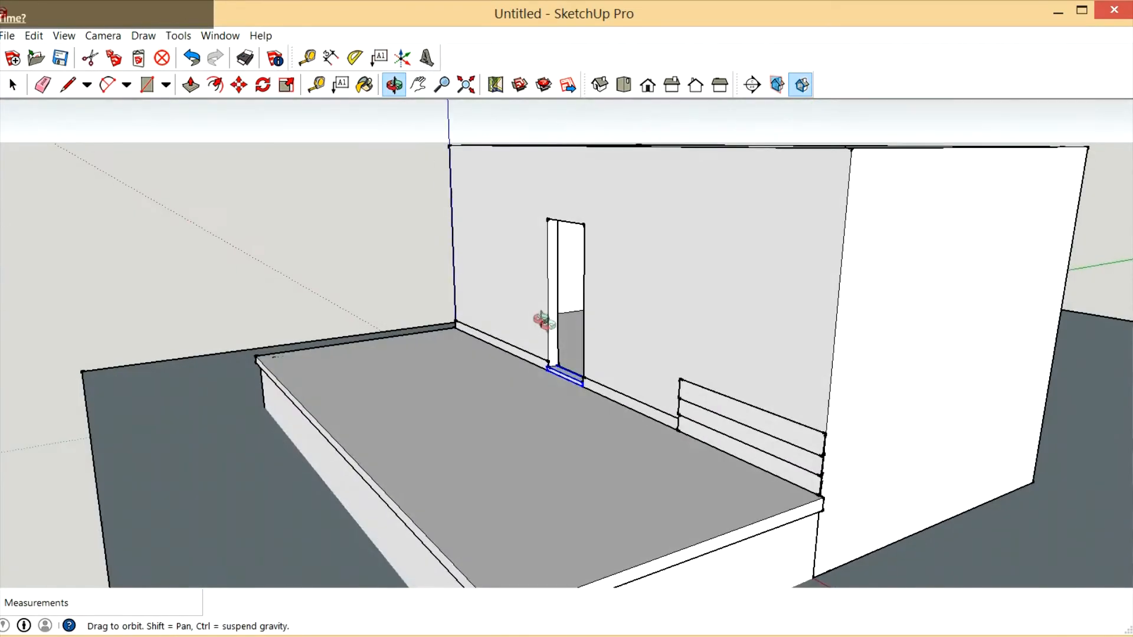
Move the porch slab 1/2" away from the building wall along the green axis
{"action": "scroll", "coordinate": [552, 328], "scroll_direction": "down", "scroll_amount": 5}
{"action": "mouse_move", "coordinate": [621, 412]}
{"action": "left_mouse_down"}
{"action": "mouse_move", "coordinate": [672, 445]}
{"action": "mouse_move", "coordinate": [637, 397]}
{"action": "left_mouse_up"}
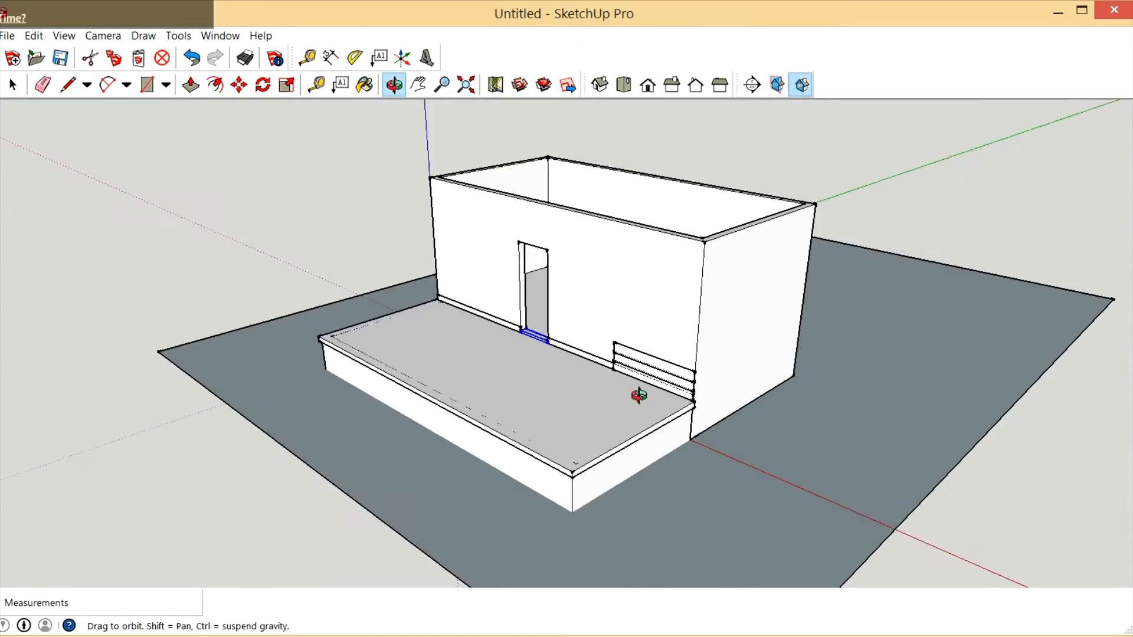
{"action": "scroll", "coordinate": [637, 398], "scroll_direction": "up", "scroll_amount": 5}
{"action": "scroll", "coordinate": [539, 357], "scroll_direction": "down", "scroll_amount": 5}
{"action": "scroll", "coordinate": [597, 369], "scroll_direction": "up", "scroll_amount": 4}
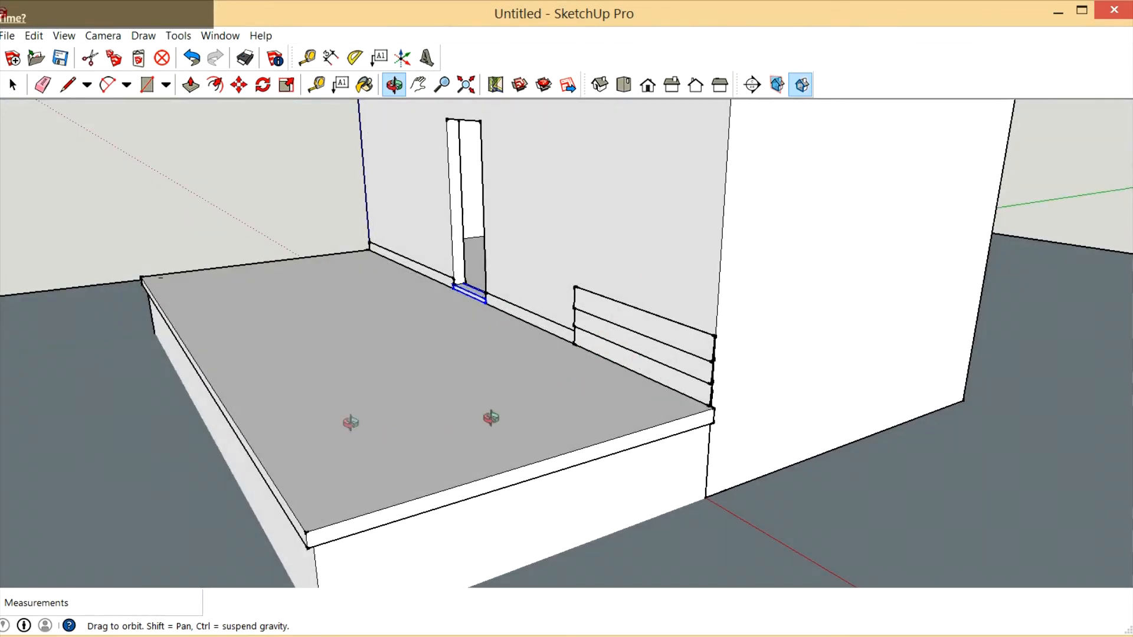
{"action": "left_click_drag", "start_coordinate": [524, 427], "coordinate": [333, 475]}
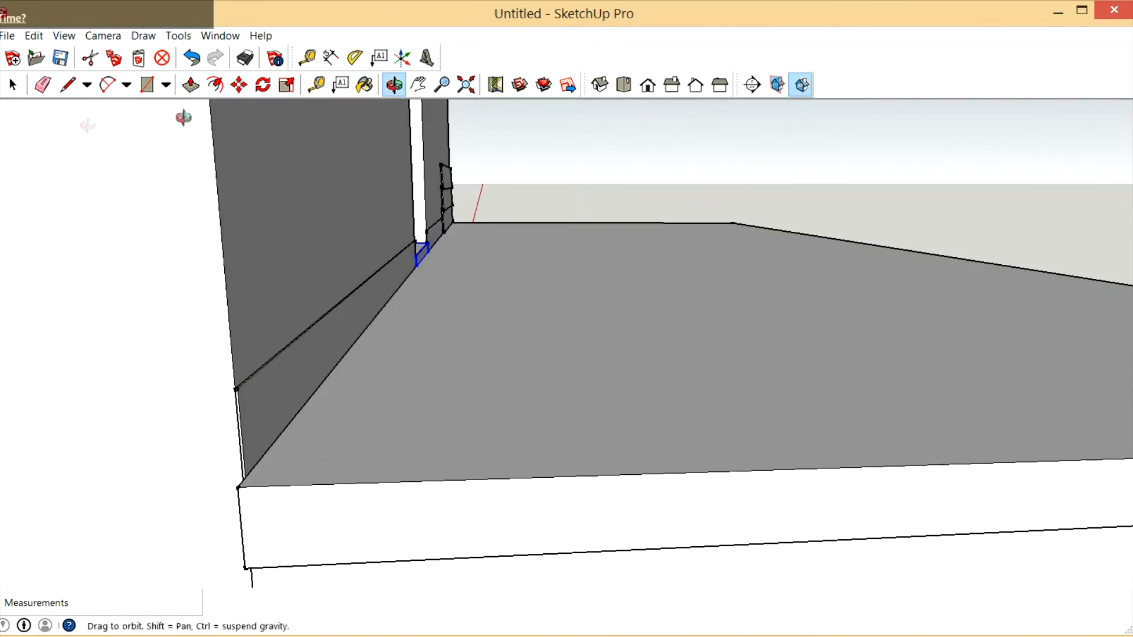
{"action": "left_click", "coordinate": [13, 85]}
{"action": "left_click", "coordinate": [238, 84]}
{"action": "key", "text": "space"}
{"action": "left_click", "coordinate": [310, 542]}
{"action": "left_click", "coordinate": [239, 85]}
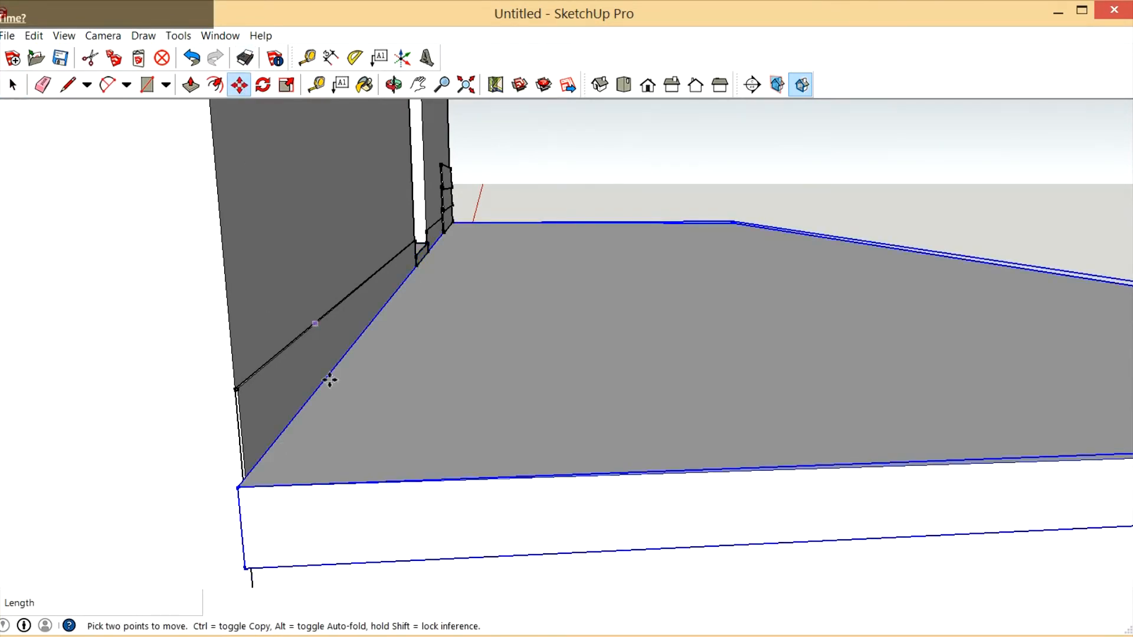
{"action": "left_click", "coordinate": [421, 494]}
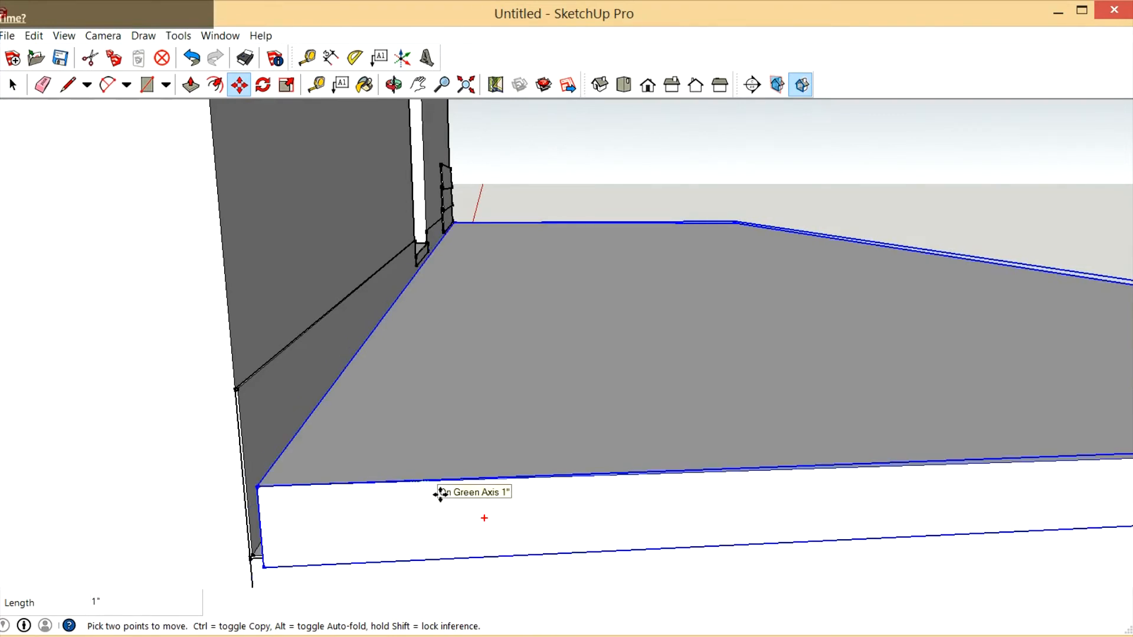
{"action": "type", "text": "1/2"}
{"action": "key", "text": "Return"}
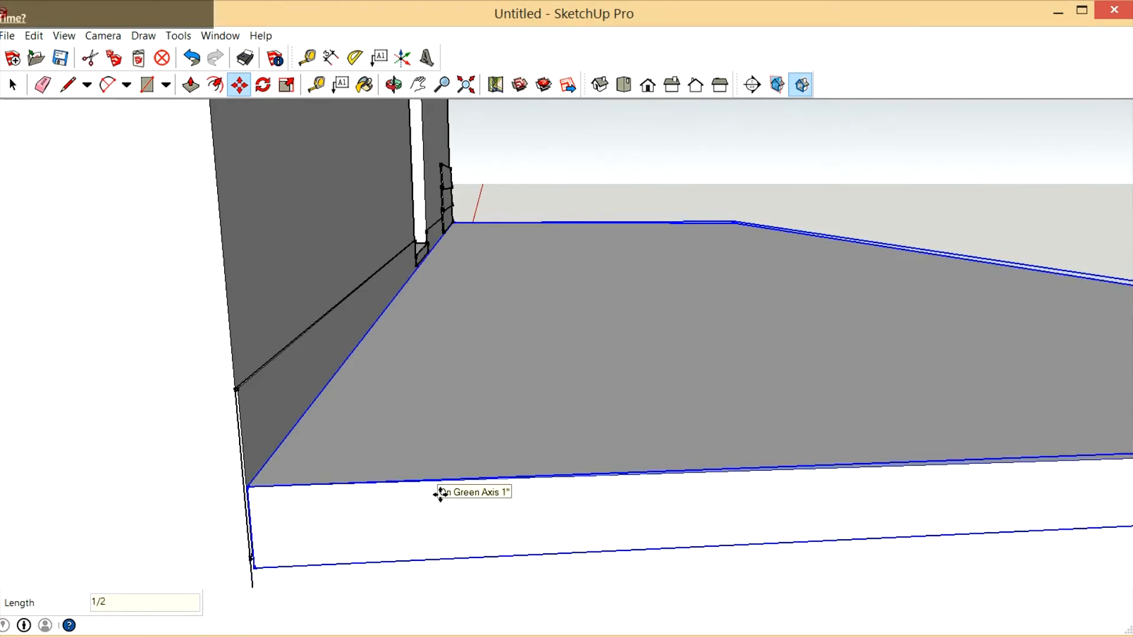
Examine the joint between the porch slab and the boarded wall from both ends and from an overall view
{"action": "left_click", "coordinate": [393, 84]}
{"action": "left_click_drag", "start_coordinate": [465, 172], "coordinate": [686, 470]}
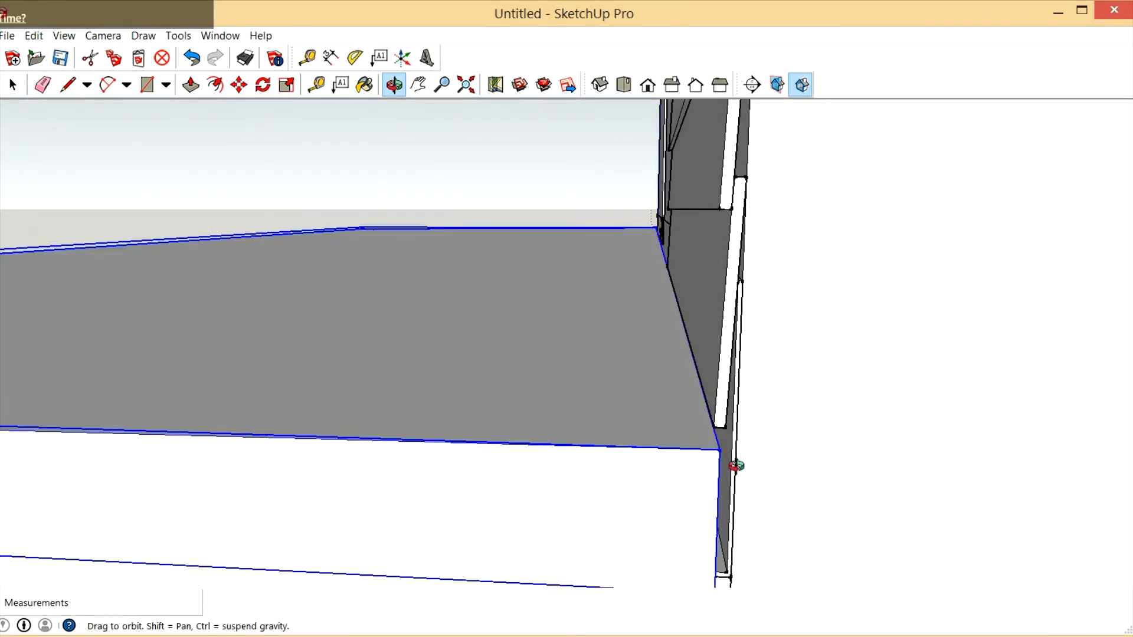
{"action": "left_click_drag", "start_coordinate": [701, 491], "coordinate": [857, 517]}
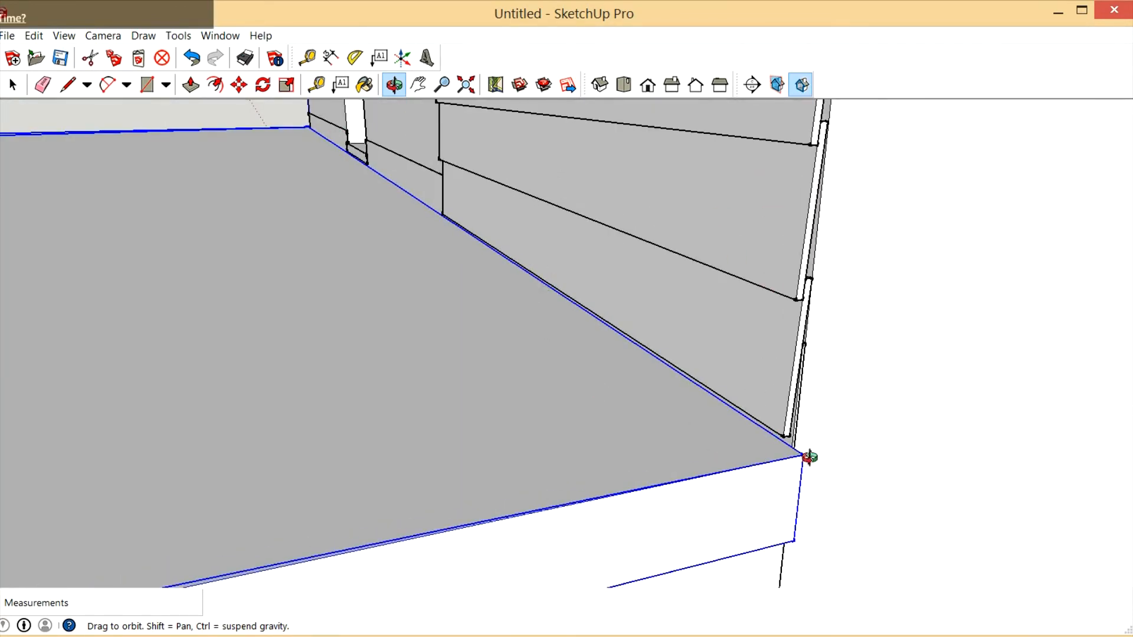
{"action": "left_click_drag", "start_coordinate": [678, 372], "coordinate": [847, 472]}
{"action": "left_click_drag", "start_coordinate": [619, 349], "coordinate": [693, 380]}
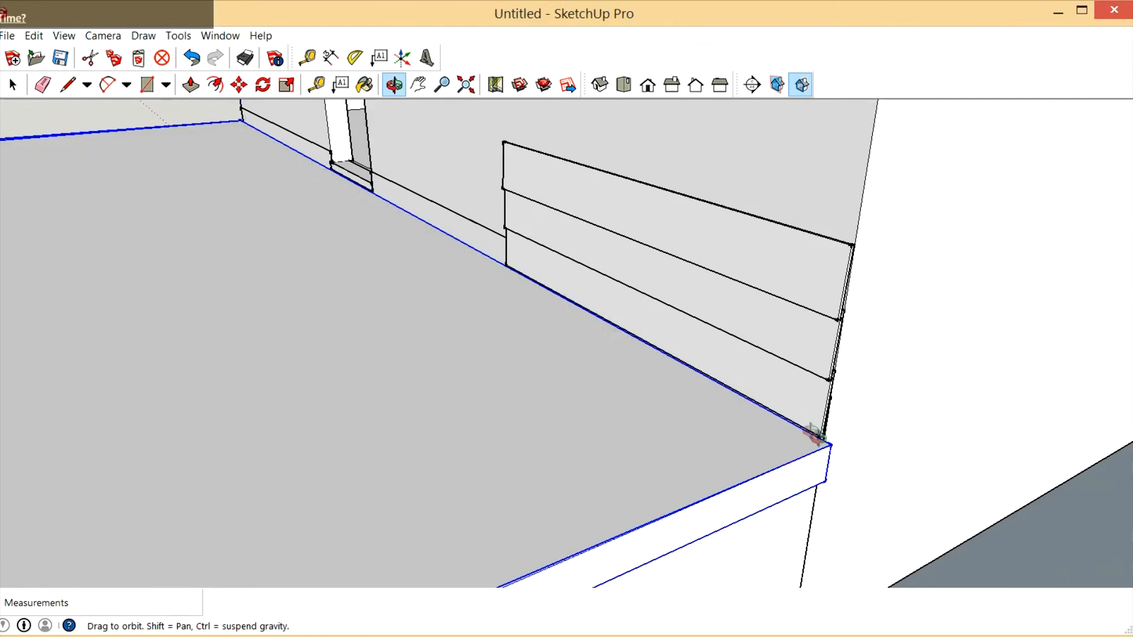
{"action": "scroll", "coordinate": [817, 437], "scroll_direction": "down", "scroll_amount": 4}
{"action": "scroll", "coordinate": [796, 480], "scroll_direction": "up", "scroll_amount": 4}
{"action": "left_click_drag", "start_coordinate": [796, 480], "coordinate": [788, 551]}
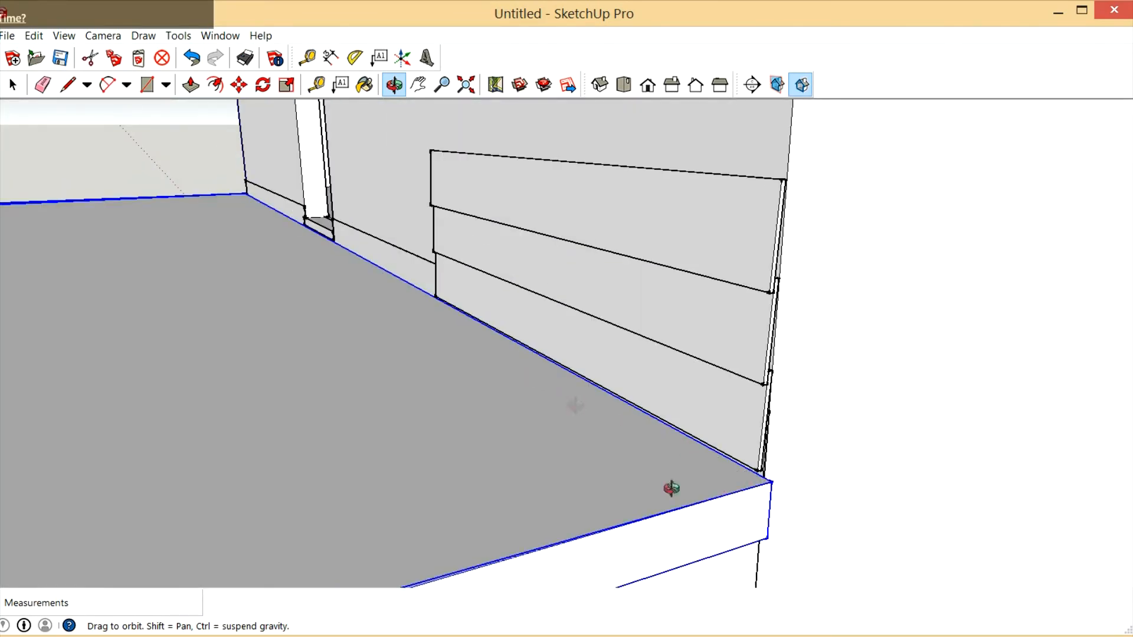
{"action": "left_click_drag", "start_coordinate": [749, 533], "coordinate": [608, 458]}
{"action": "left_click_drag", "start_coordinate": [372, 439], "coordinate": [563, 329]}
{"action": "left_click_drag", "start_coordinate": [499, 362], "coordinate": [454, 342]}
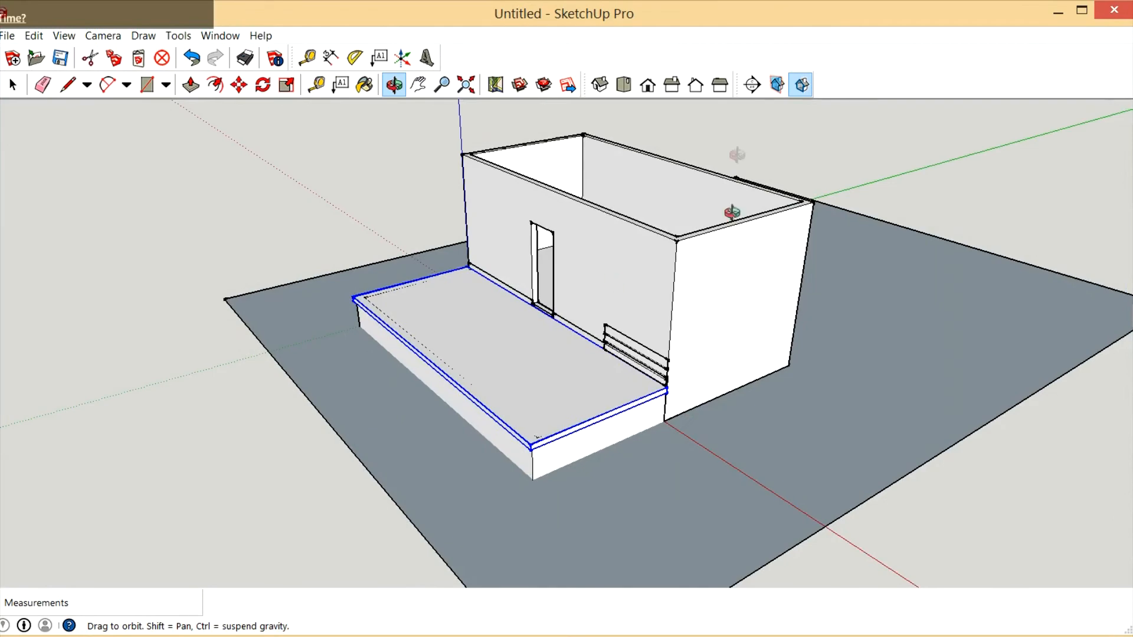
Place a section plane on the building's end wall face, parallel to that wall
{"action": "left_click", "coordinate": [752, 84]}
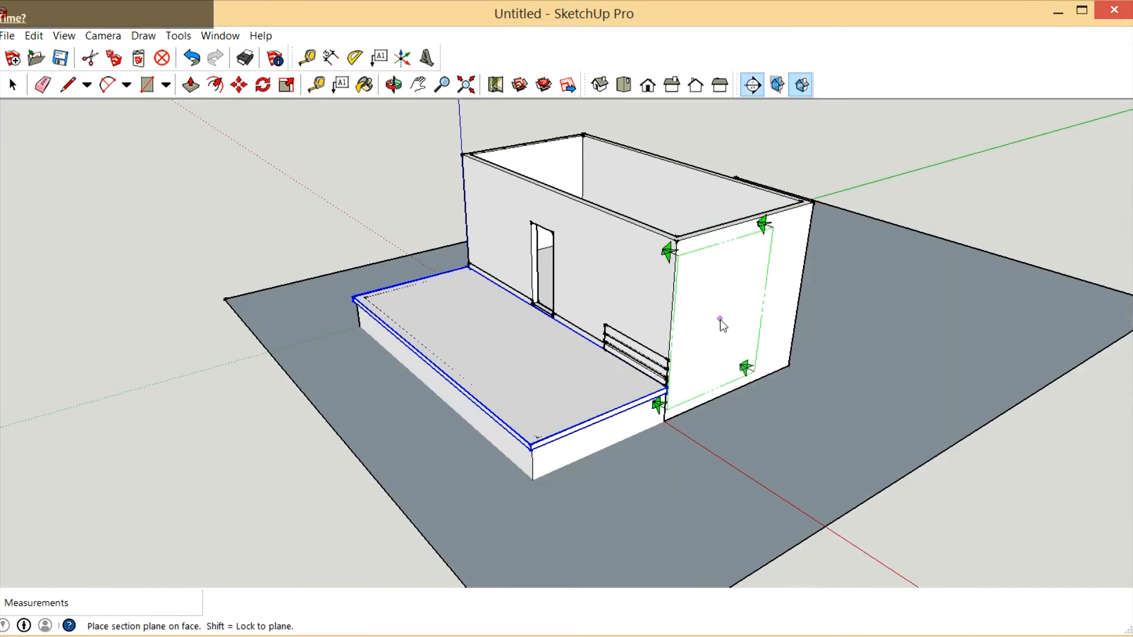
{"action": "left_click", "coordinate": [719, 320]}
{"action": "key", "text": "o"}
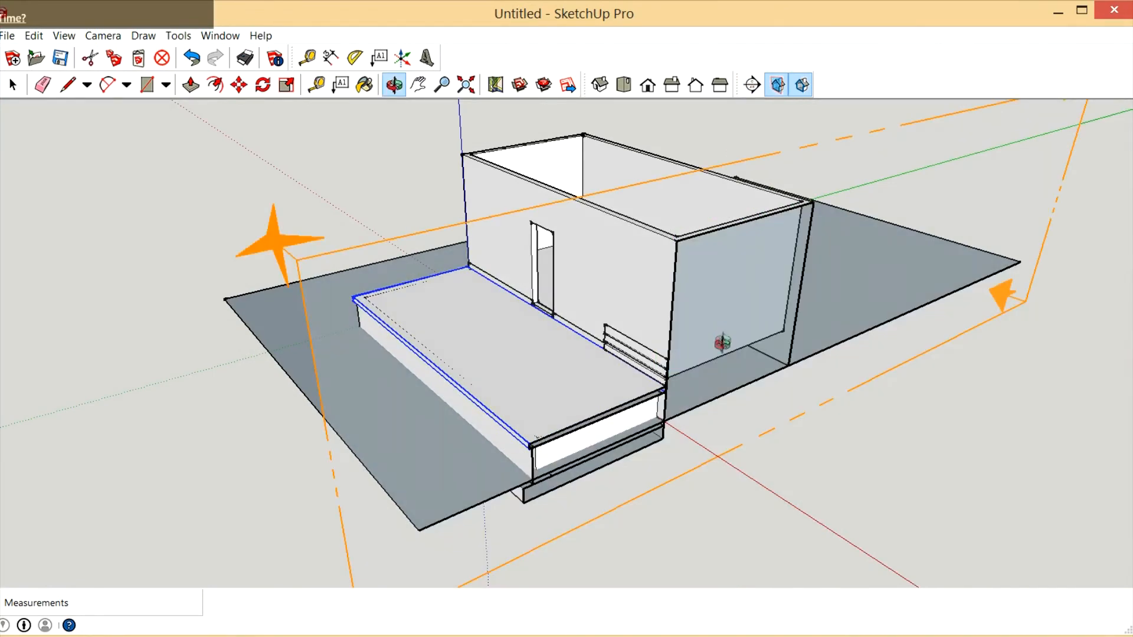
{"action": "scroll", "coordinate": [465, 285], "scroll_direction": "down", "scroll_amount": 3}
Move the section plane about 13' 2 11/16" into the building along the red axis so that it cuts through the doorway
{"action": "key", "text": "space"}
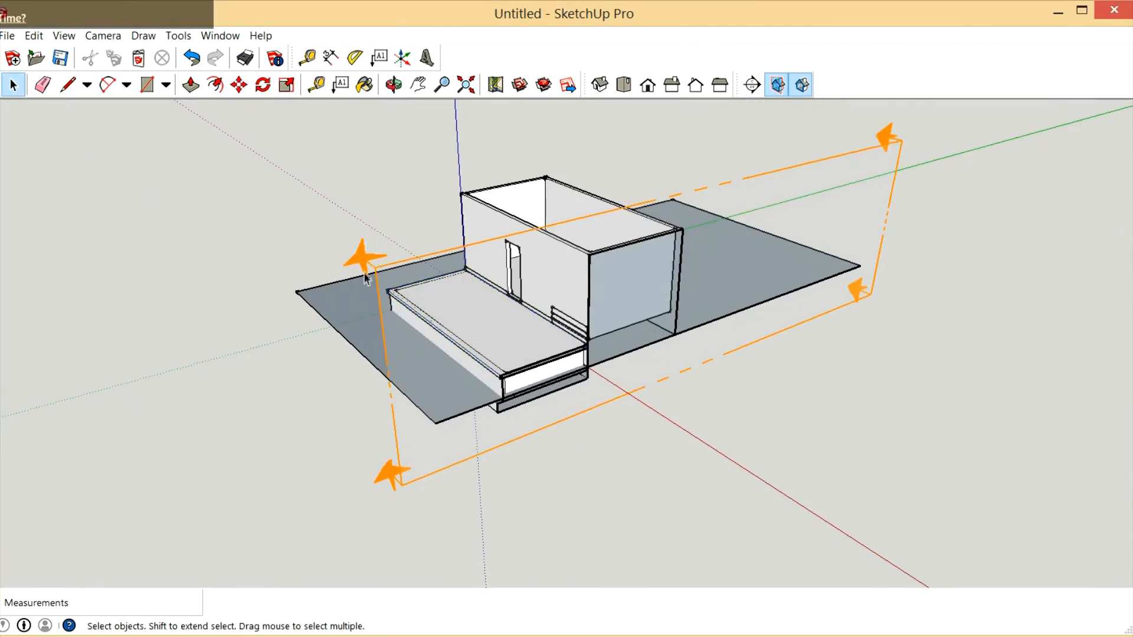
{"action": "left_click", "coordinate": [405, 483]}
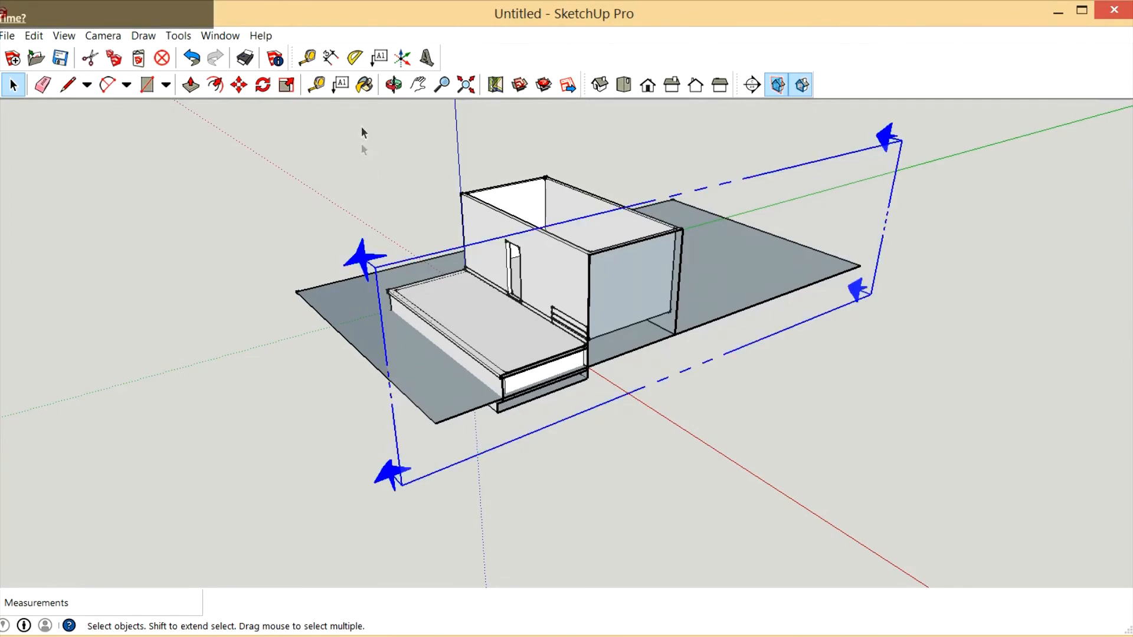
{"action": "left_click", "coordinate": [239, 85]}
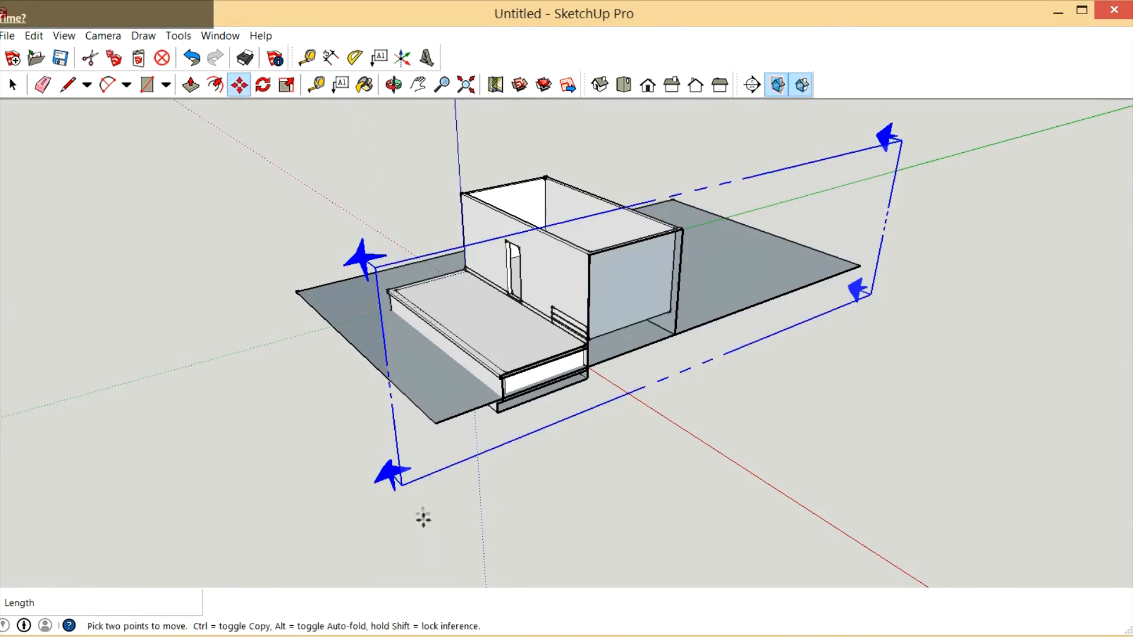
{"action": "left_click", "coordinate": [425, 522]}
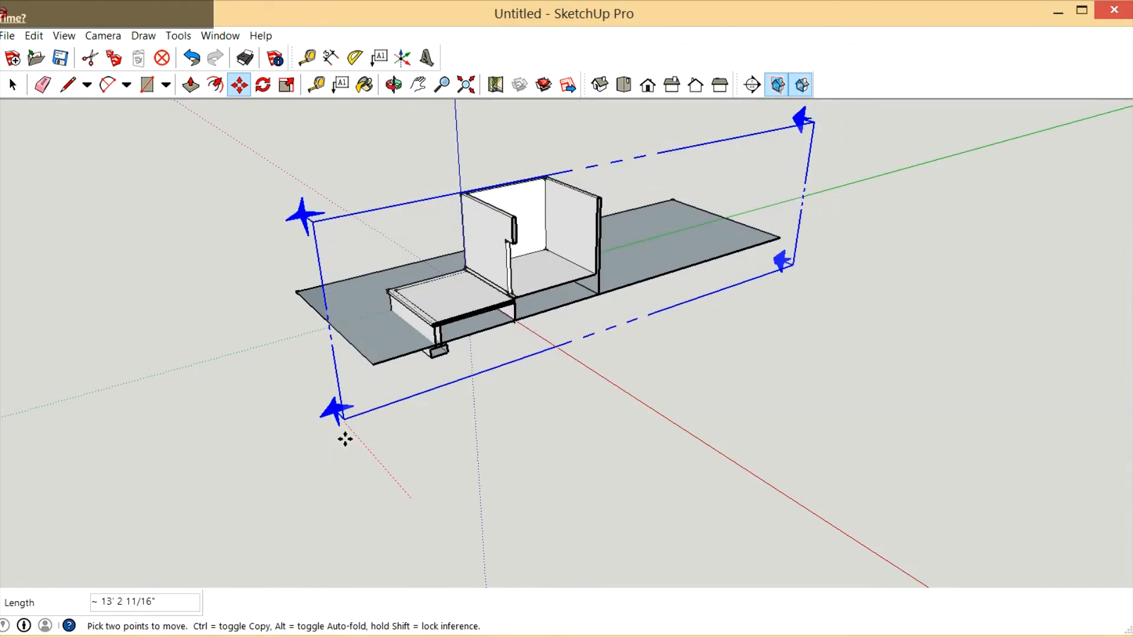
Examine the cut through the porch slab edge, its support wall and the footing
{"action": "scroll", "coordinate": [650, 369], "scroll_direction": "up", "scroll_amount": 5}
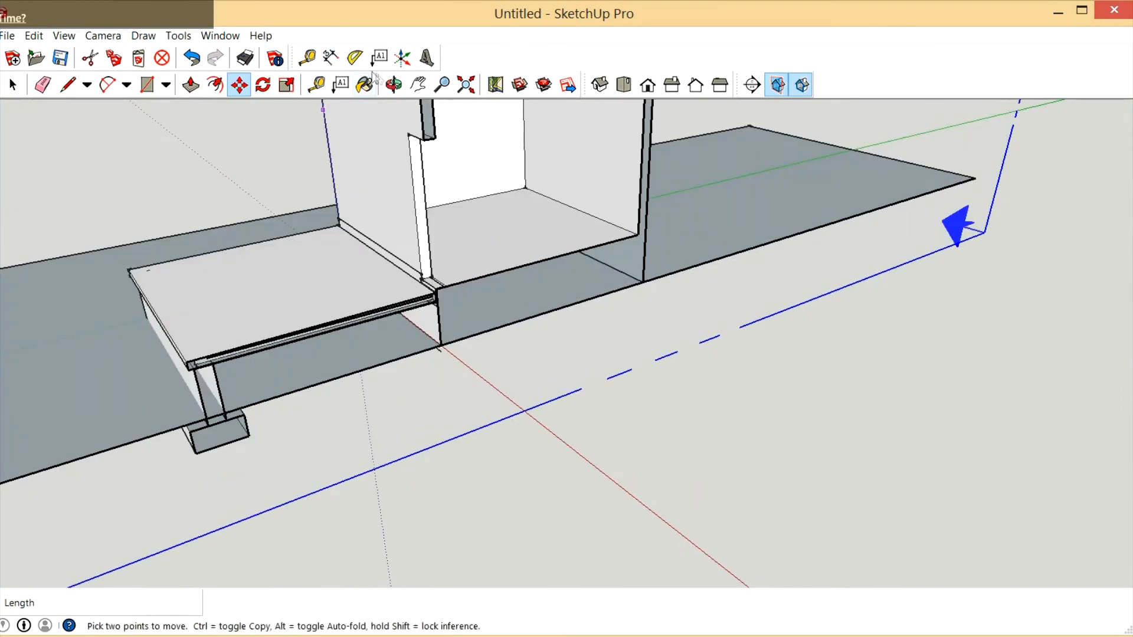
{"action": "left_click", "coordinate": [394, 84]}
{"action": "left_click_drag", "start_coordinate": [330, 366], "coordinate": [299, 254]}
{"action": "scroll", "coordinate": [374, 321], "scroll_direction": "up", "scroll_amount": 6}
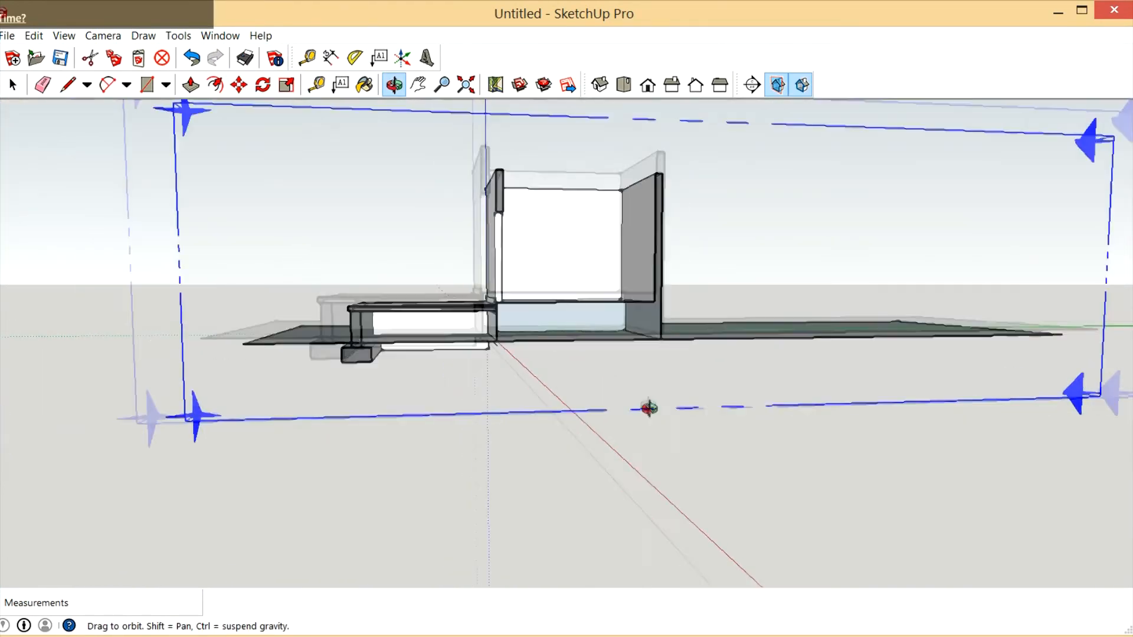
{"action": "left_click_drag", "start_coordinate": [293, 356], "coordinate": [313, 403]}
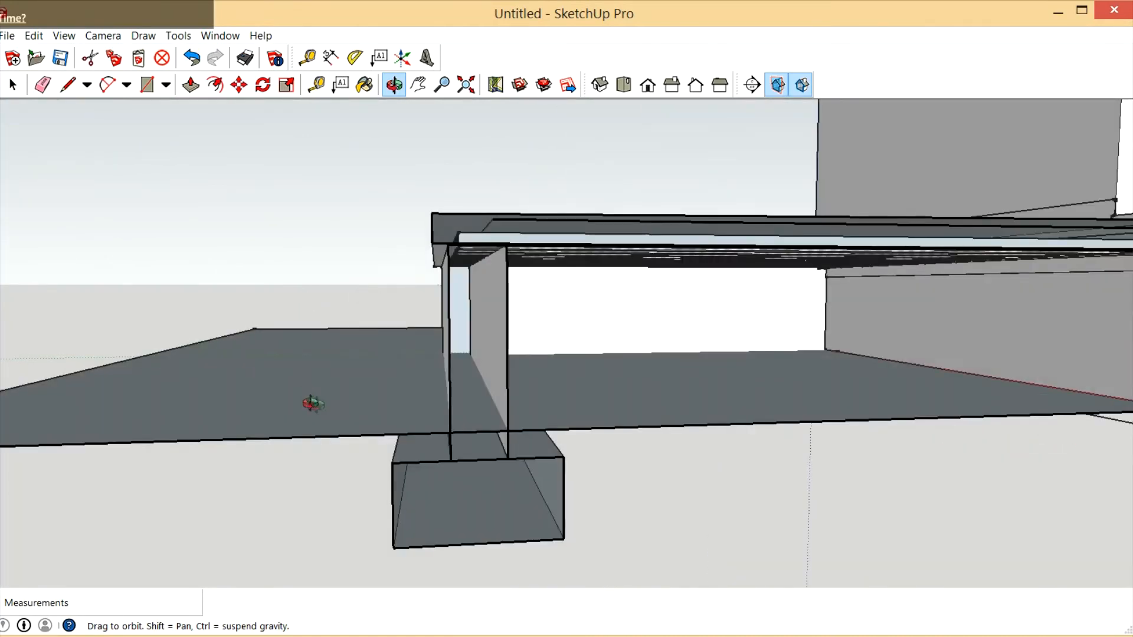
{"action": "scroll", "coordinate": [534, 398], "scroll_direction": "down", "scroll_amount": 4}
{"action": "mouse_move", "coordinate": [521, 387]}
{"action": "left_mouse_down"}
{"action": "mouse_move", "coordinate": [491, 382]}
{"action": "mouse_move", "coordinate": [502, 386]}
{"action": "left_mouse_up"}
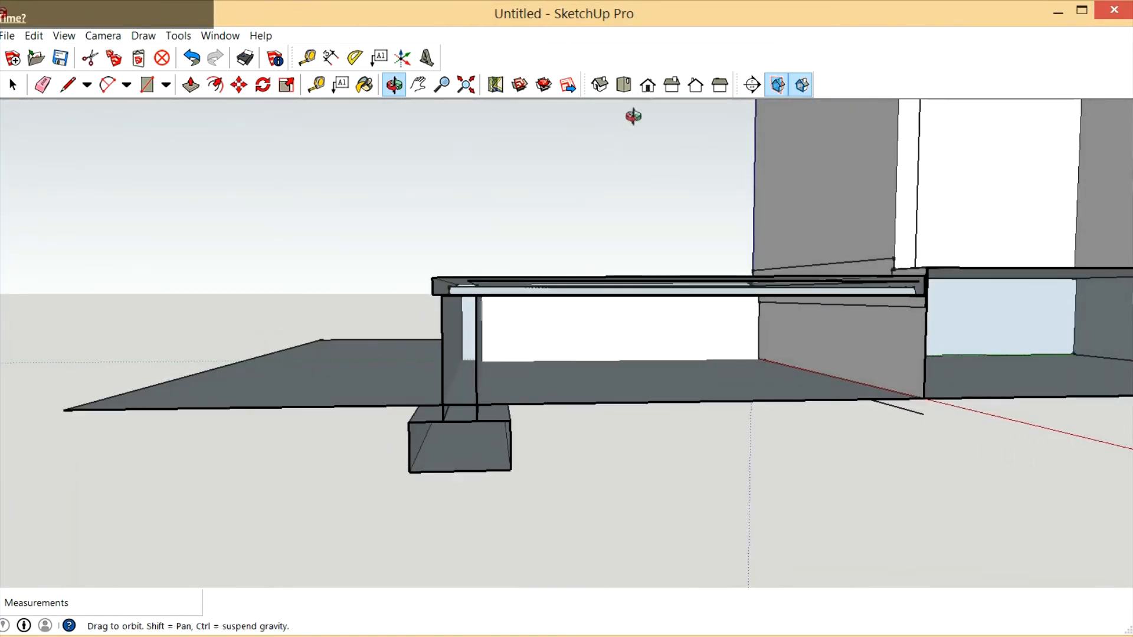
Show the section cut in the standard Right view with parallel projection
{"action": "left_click", "coordinate": [649, 88]}
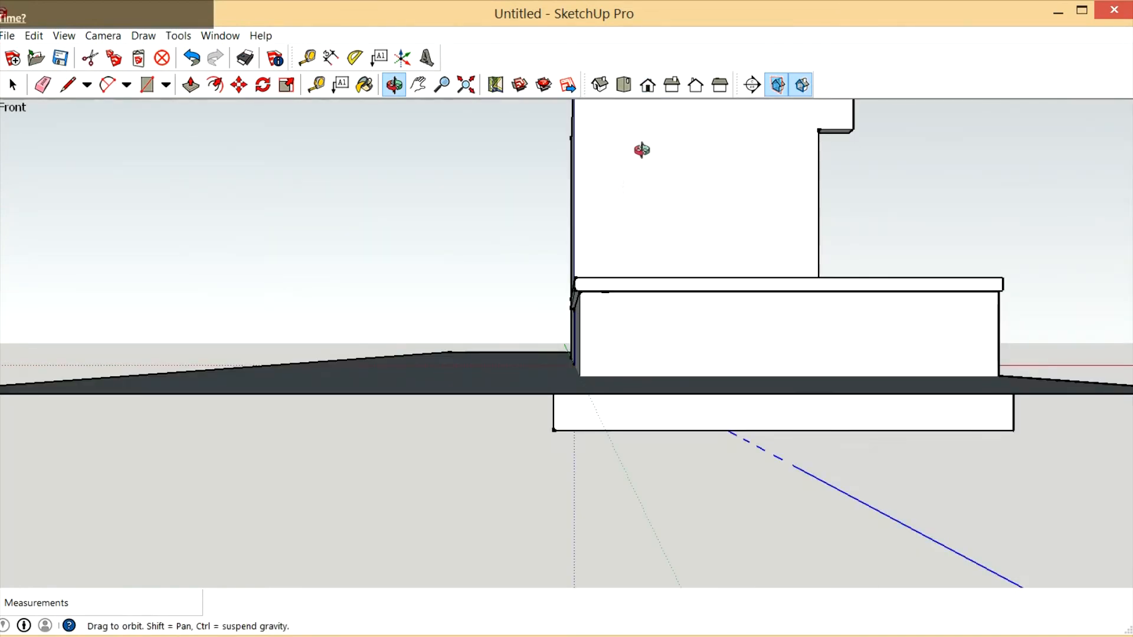
{"action": "left_click", "coordinate": [675, 88]}
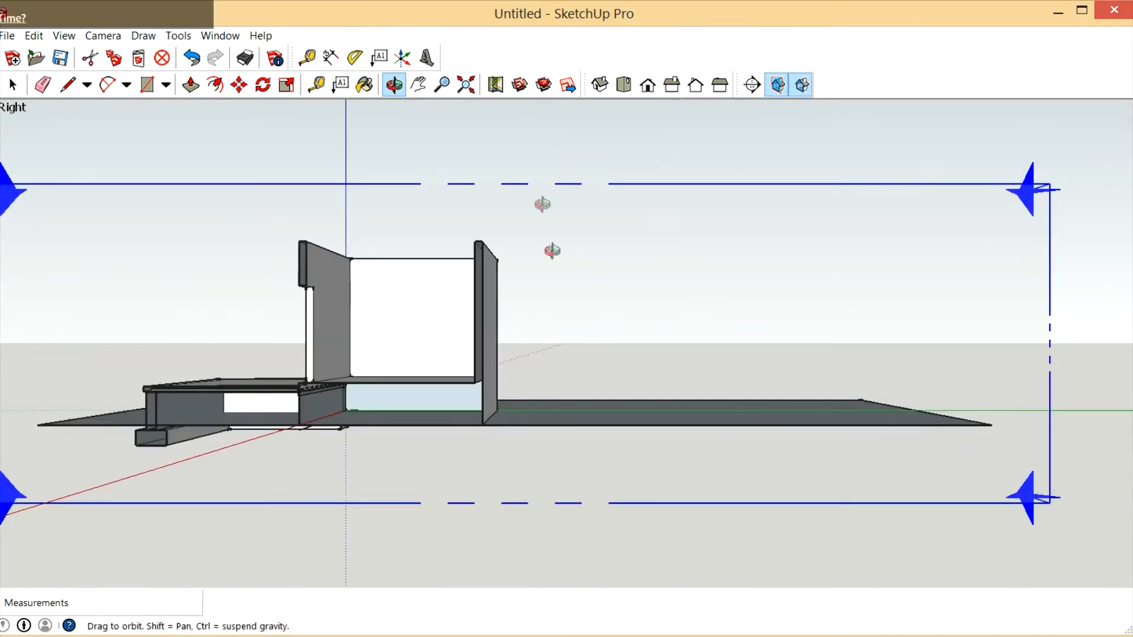
{"action": "left_click", "coordinate": [103, 35]}
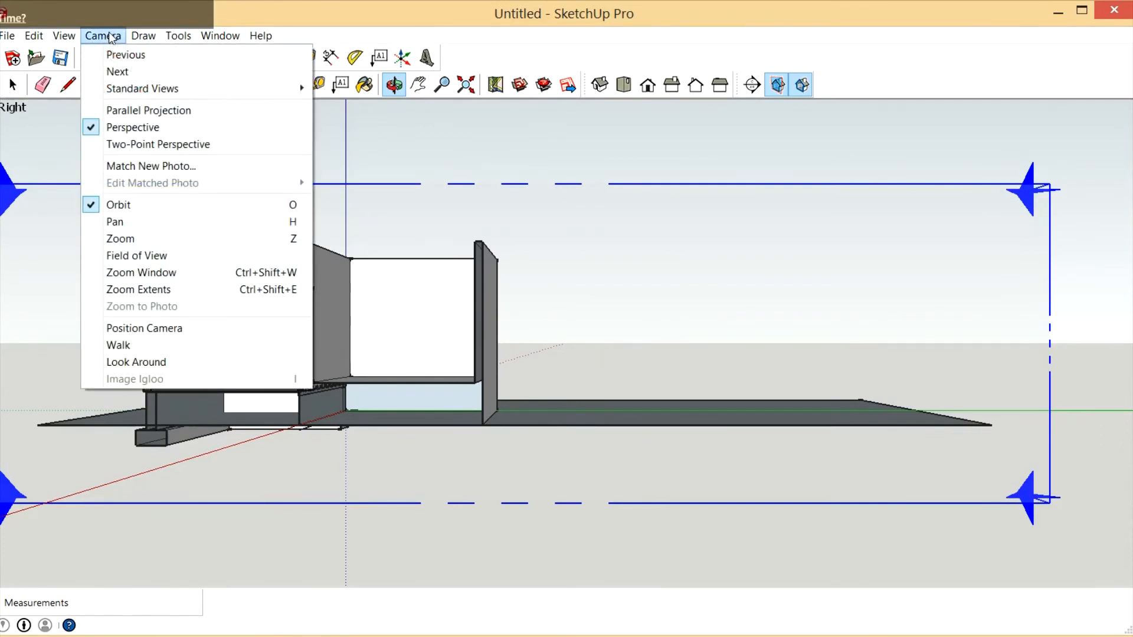
{"action": "left_click", "coordinate": [141, 108]}
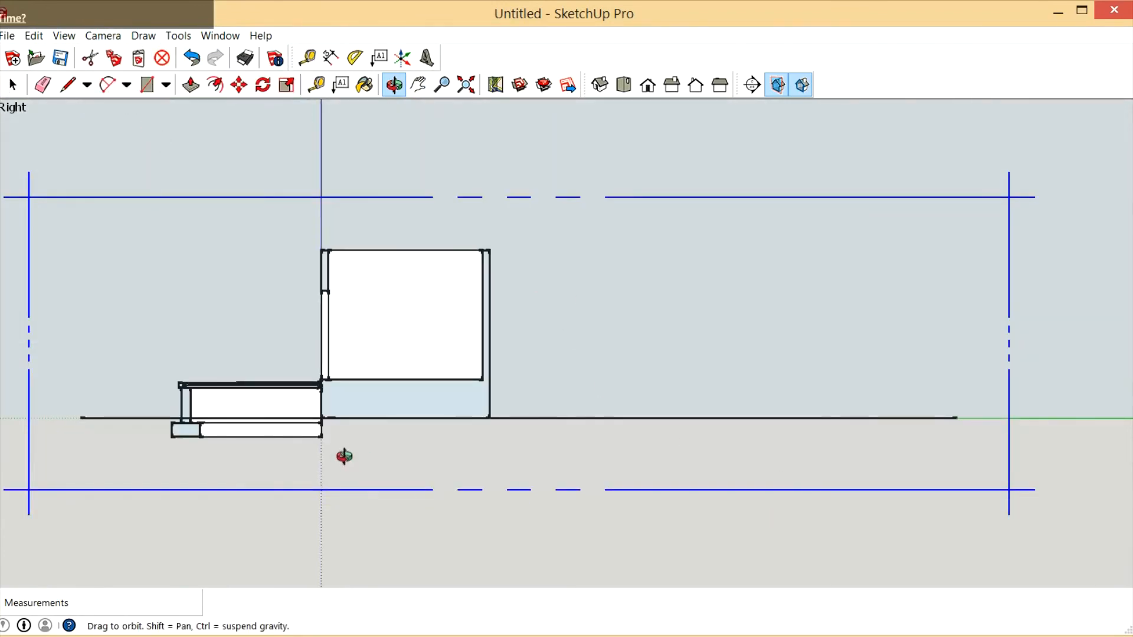
Inspect the porch slab, footing and wall junction in the flat side section, returning to a three-dimensional overview
{"action": "left_click", "coordinate": [419, 85]}
{"action": "left_click_drag", "start_coordinate": [413, 338], "coordinate": [680, 372]}
{"action": "scroll", "coordinate": [457, 455], "scroll_direction": "up", "scroll_amount": 3}
{"action": "scroll", "coordinate": [457, 333], "scroll_direction": "up", "scroll_amount": 4}
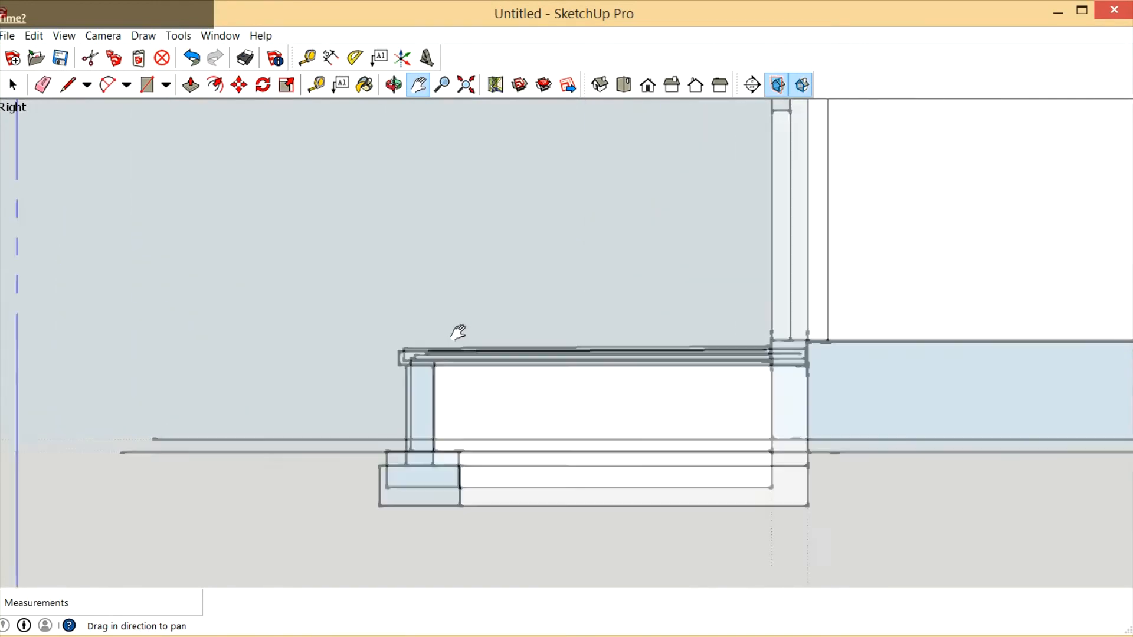
{"action": "scroll", "coordinate": [506, 424], "scroll_direction": "down", "scroll_amount": 4}
{"action": "middle_click_drag", "start_coordinate": [519, 359], "coordinate": [523, 399]}
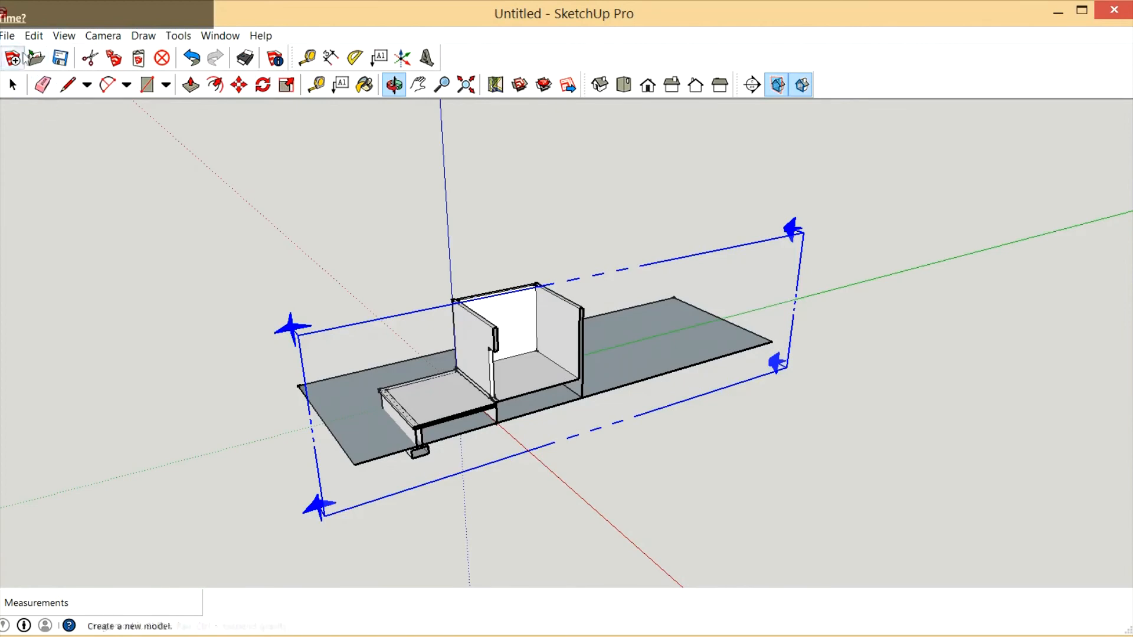
Hide the section plane and turn off the section cuts so that the whole building is displayed
{"action": "left_click", "coordinate": [33, 35]}
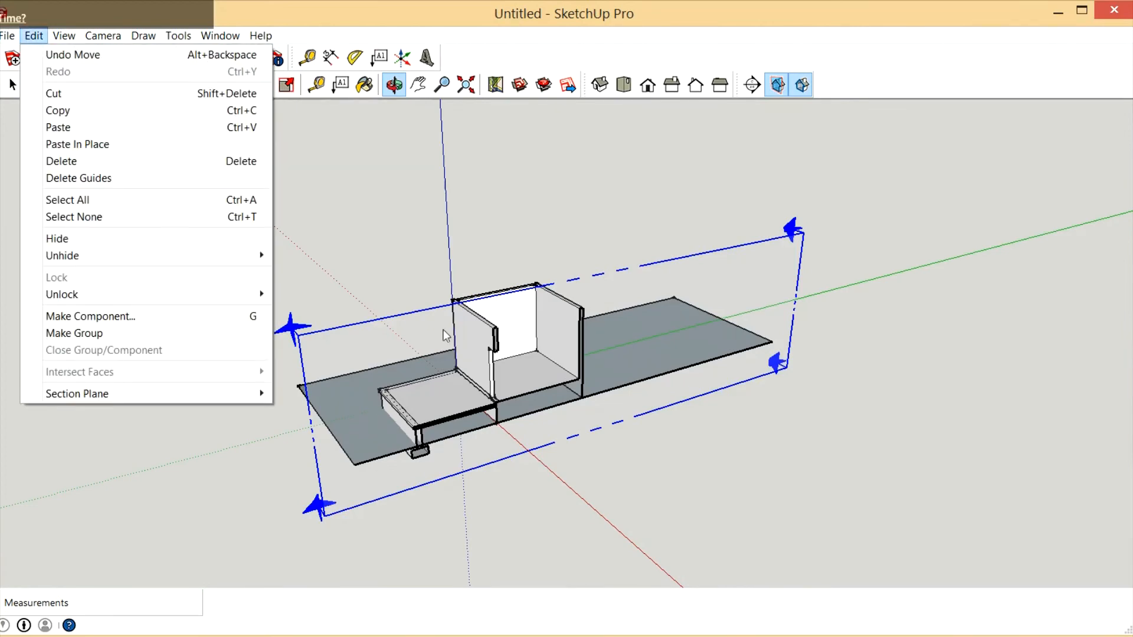
{"action": "mouse_move", "coordinate": [103, 37]}
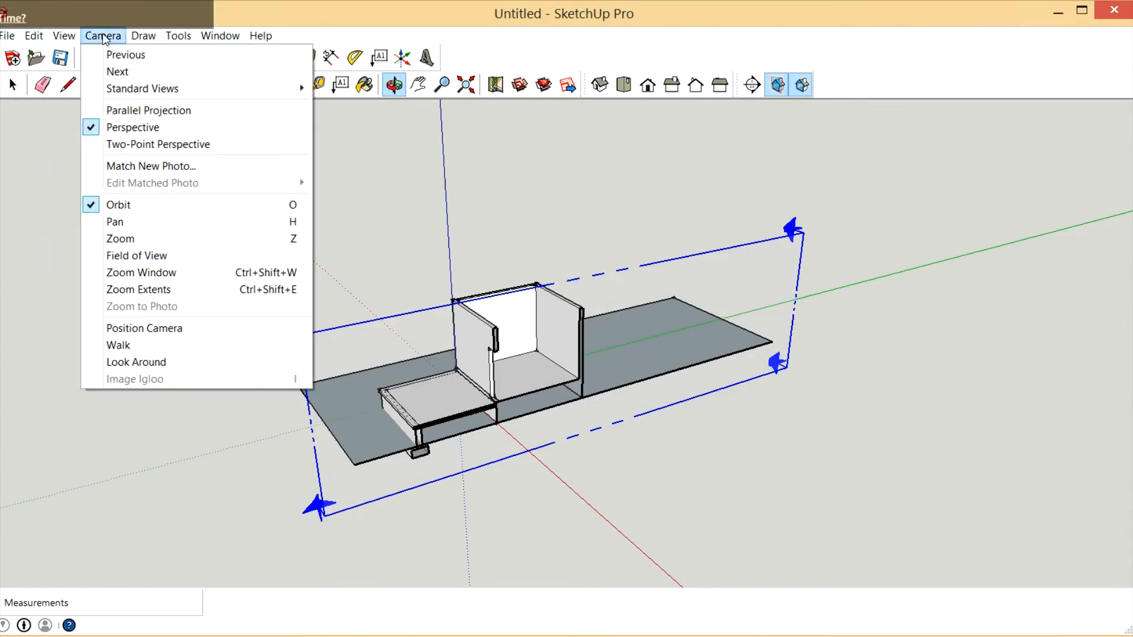
{"action": "mouse_move", "coordinate": [59, 39]}
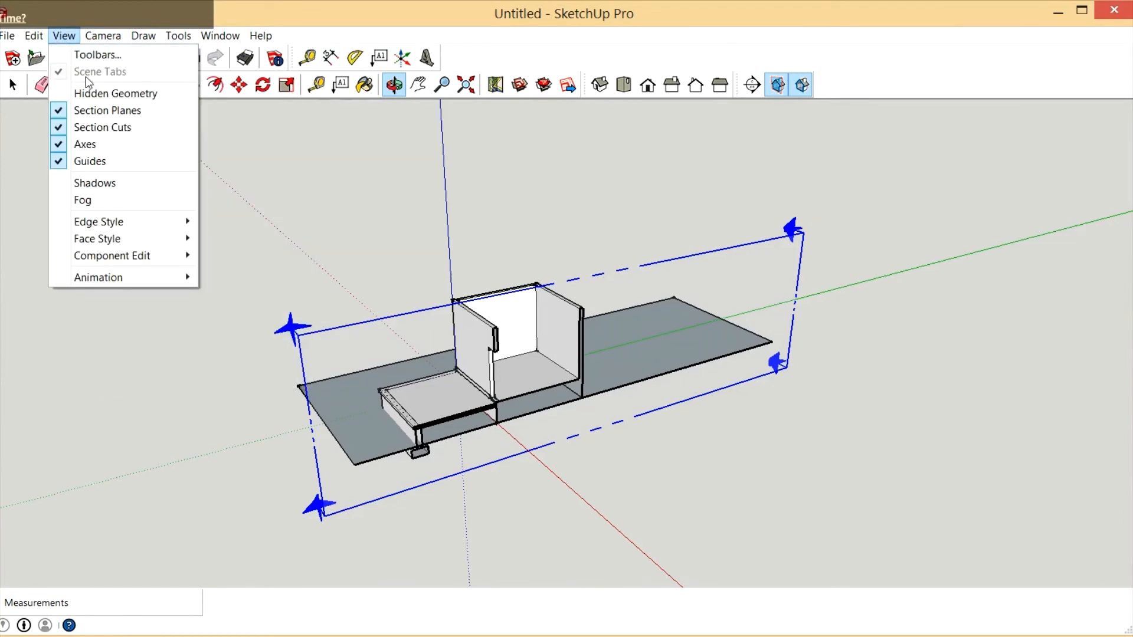
{"action": "left_click", "coordinate": [106, 110]}
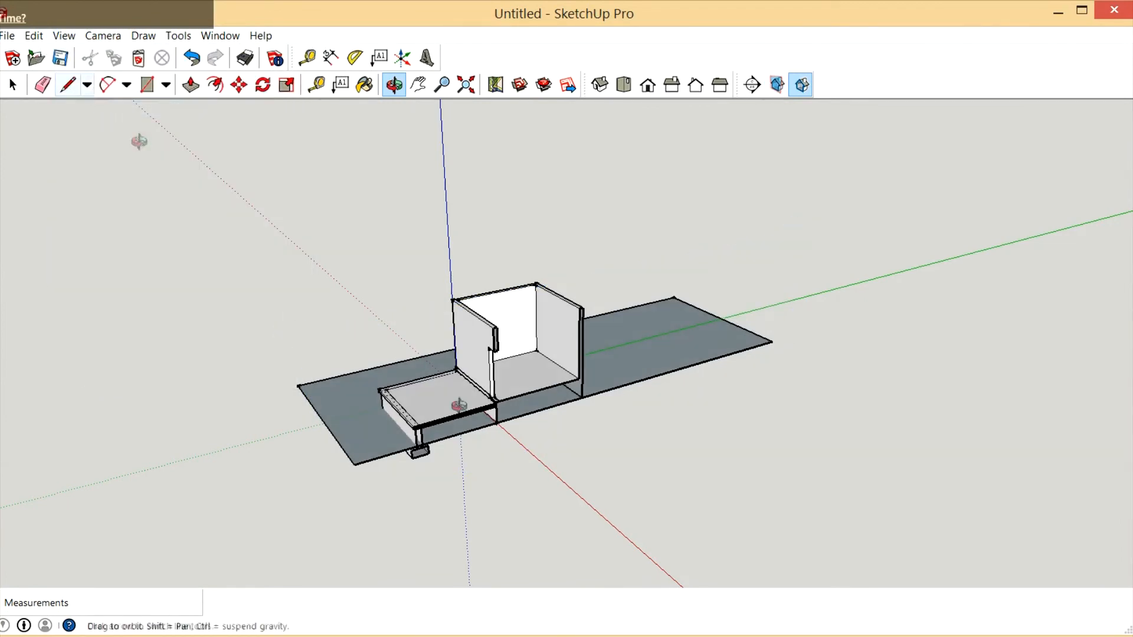
{"action": "left_click_drag", "start_coordinate": [494, 466], "coordinate": [478, 470]}
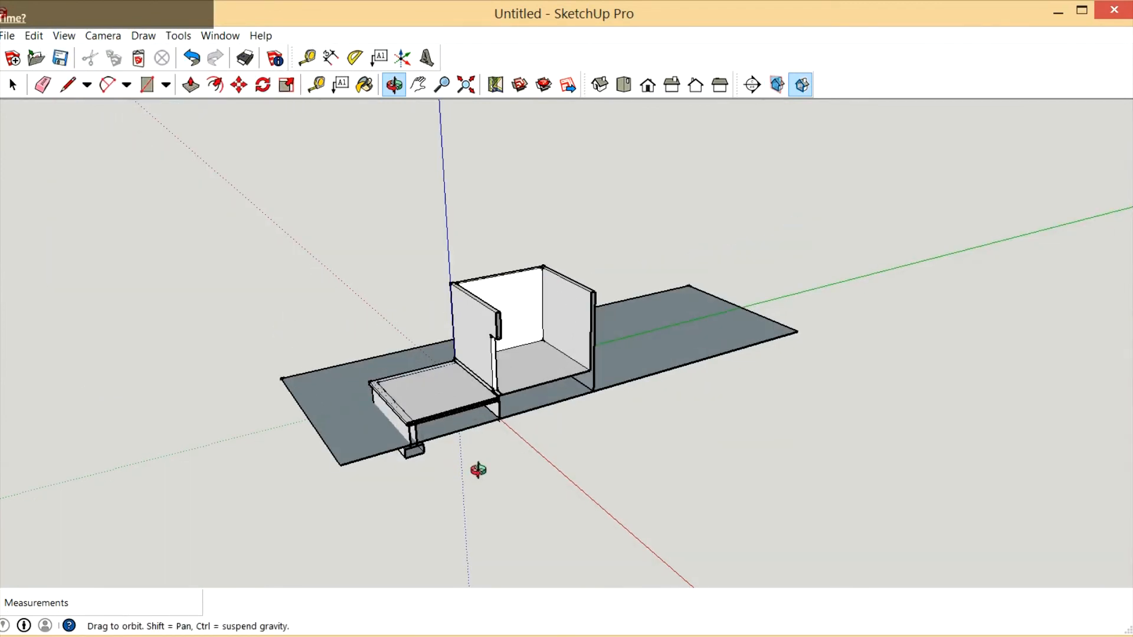
{"action": "left_click", "coordinate": [61, 36]}
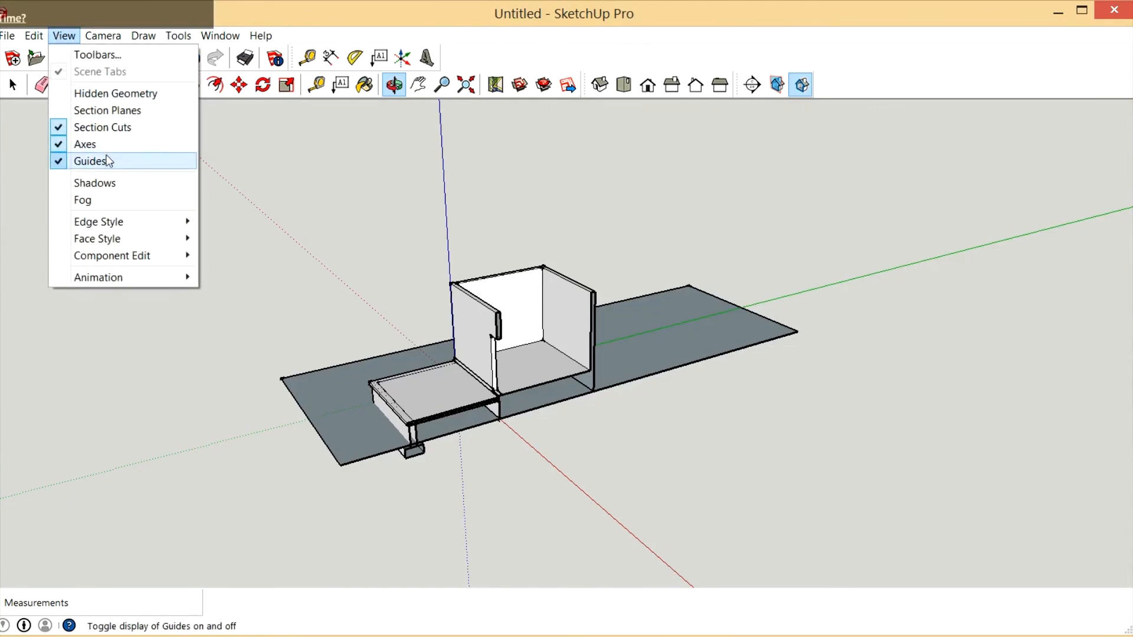
{"action": "left_click", "coordinate": [109, 127]}
Examine the complete porch slab, doorway threshold and wall boards from the outer corner
{"action": "left_click_drag", "start_coordinate": [533, 422], "coordinate": [331, 505]}
{"action": "scroll", "coordinate": [611, 490], "scroll_direction": "up", "scroll_amount": 6}
{"action": "scroll", "coordinate": [433, 489], "scroll_direction": "down", "scroll_amount": 2}
{"action": "left_click_drag", "start_coordinate": [500, 526], "coordinate": [571, 368]}
{"action": "scroll", "coordinate": [493, 474], "scroll_direction": "up", "scroll_amount": 4}
{"action": "left_click_drag", "start_coordinate": [560, 450], "coordinate": [520, 513]}
{"action": "scroll", "coordinate": [576, 449], "scroll_direction": "down", "scroll_amount": 2}
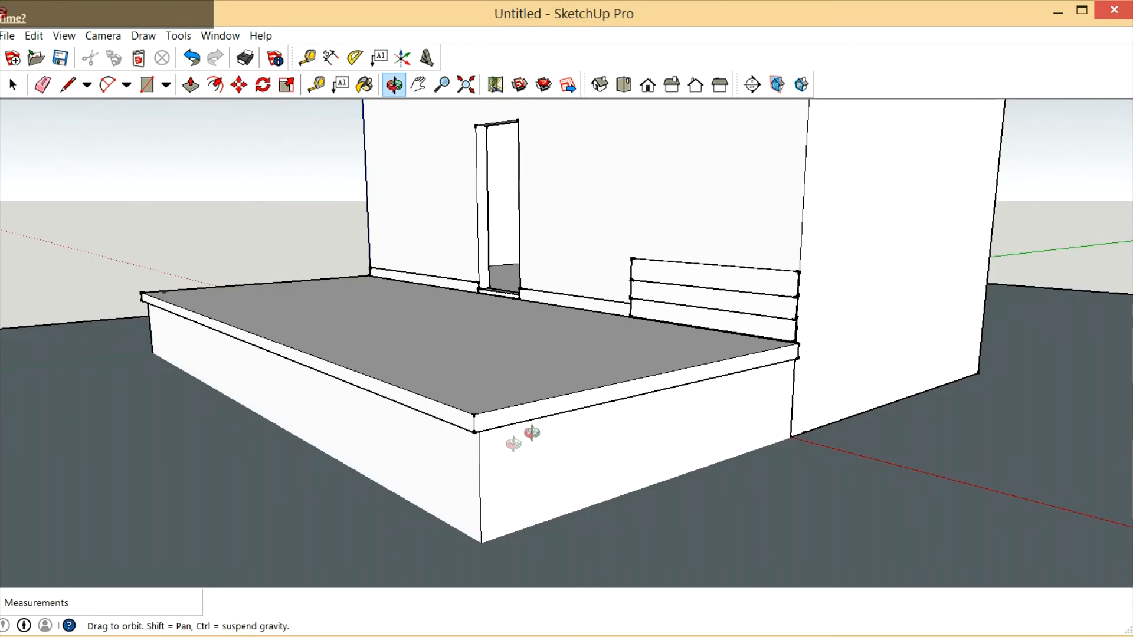
{"action": "left_click_drag", "start_coordinate": [572, 396], "coordinate": [744, 363]}
{"action": "left_click_drag", "start_coordinate": [473, 412], "coordinate": [546, 436]}
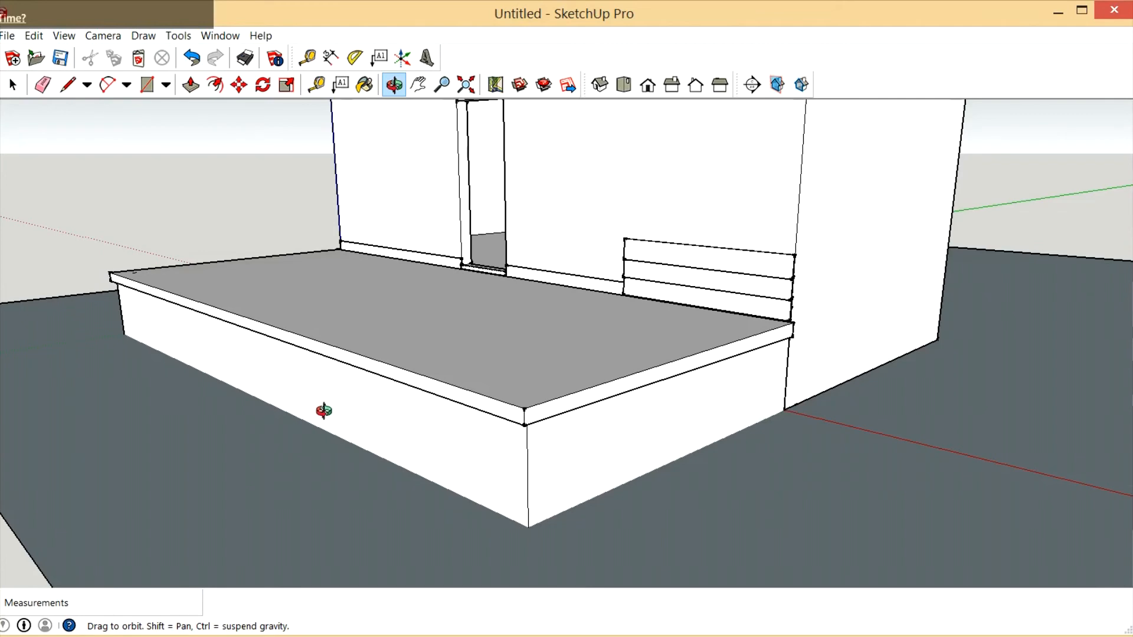
Review the finished porch slab, doorway and wall boards from the front and from above, including the whole building
{"action": "left_click_drag", "start_coordinate": [559, 426], "coordinate": [390, 436]}
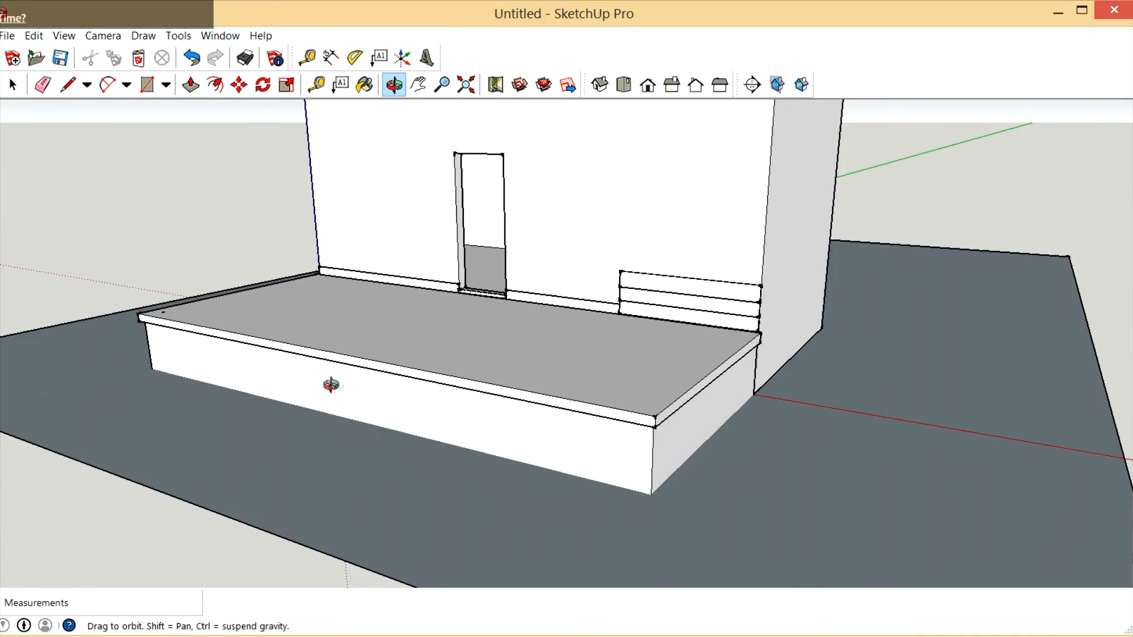
{"action": "left_click_drag", "start_coordinate": [602, 458], "coordinate": [497, 419]}
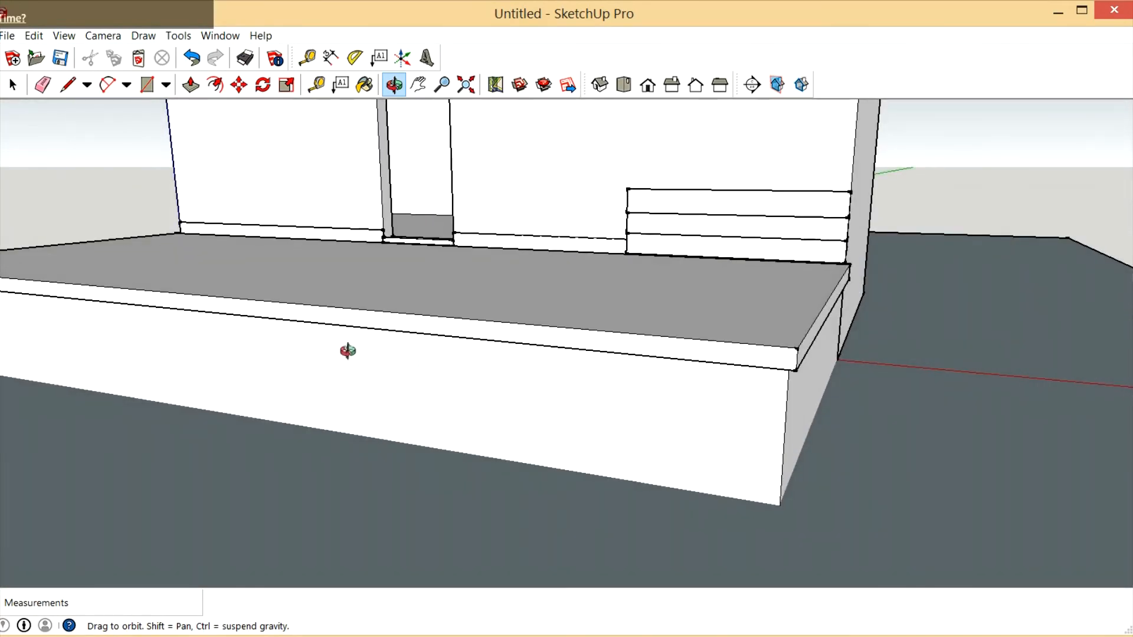
{"action": "left_click_drag", "start_coordinate": [476, 369], "coordinate": [501, 398]}
{"action": "left_click_drag", "start_coordinate": [558, 433], "coordinate": [636, 319]}
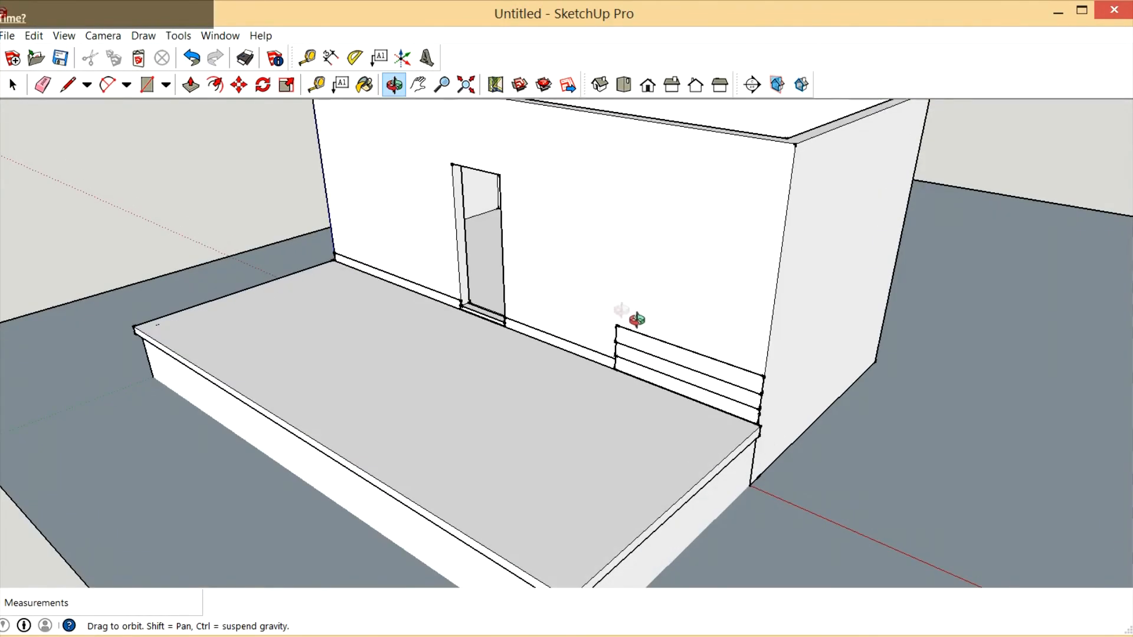
{"action": "left_click_drag", "start_coordinate": [589, 386], "coordinate": [548, 399]}
{"action": "scroll", "coordinate": [547, 361], "scroll_direction": "down", "scroll_amount": 2}
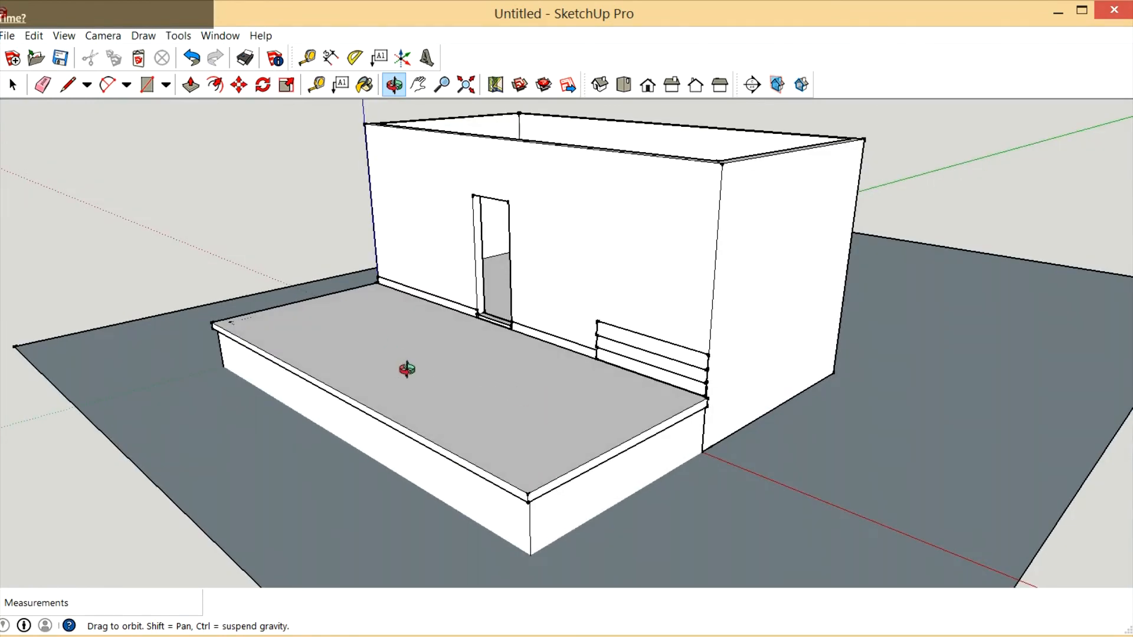
{"action": "mouse_move", "coordinate": [570, 412]}
{"action": "left_mouse_down"}
{"action": "mouse_move", "coordinate": [433, 346]}
{"action": "mouse_move", "coordinate": [555, 419]}
{"action": "left_mouse_up"}
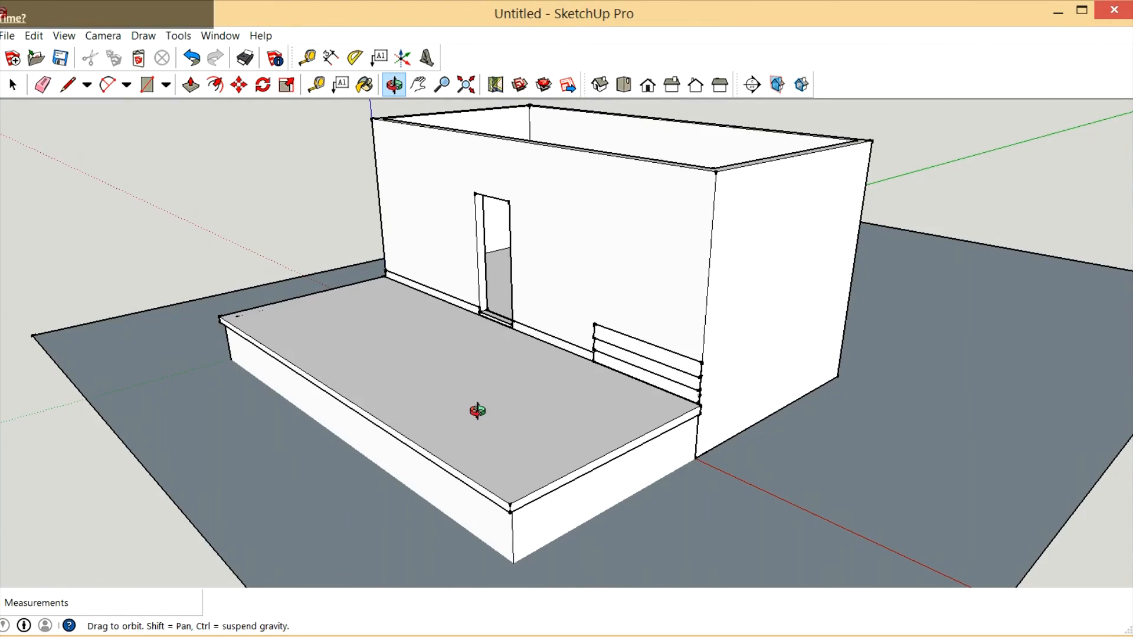
{"action": "left_click_drag", "start_coordinate": [478, 411], "coordinate": [528, 477]}
{"action": "scroll", "coordinate": [541, 450], "scroll_direction": "up", "scroll_amount": 2}
{"action": "scroll", "coordinate": [528, 476], "scroll_direction": "down", "scroll_amount": 1}
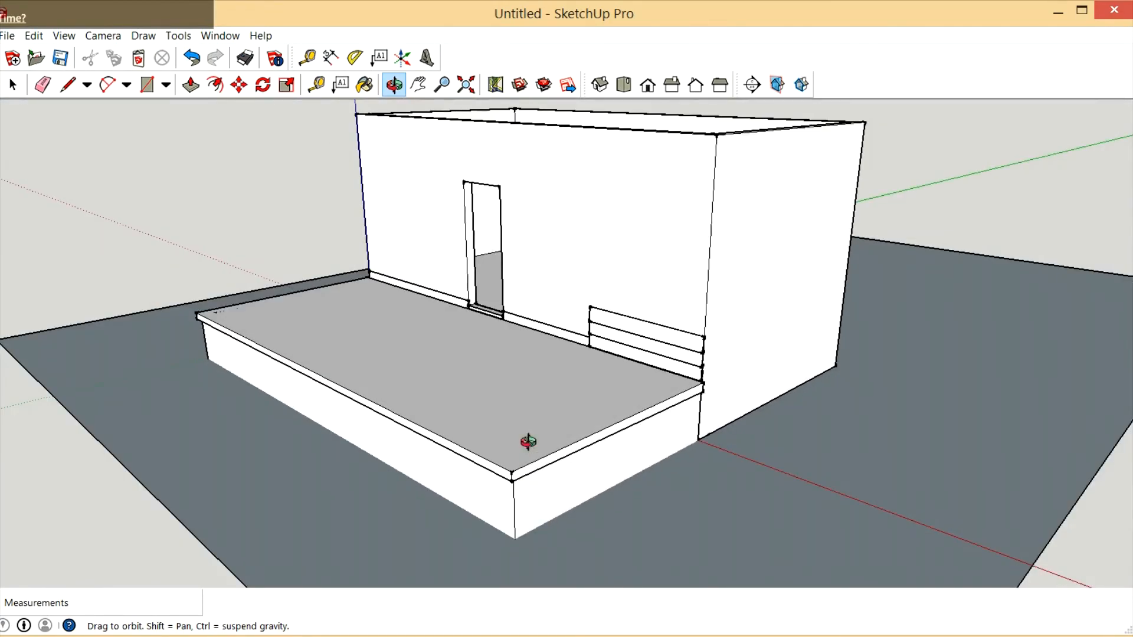
{"action": "scroll", "coordinate": [529, 441], "scroll_direction": "down", "scroll_amount": 2}
{"action": "scroll", "coordinate": [534, 469], "scroll_direction": "down", "scroll_amount": 1}
{"action": "left_click_drag", "start_coordinate": [533, 470], "coordinate": [488, 498]}
{"action": "scroll", "coordinate": [496, 498], "scroll_direction": "up", "scroll_amount": 3}
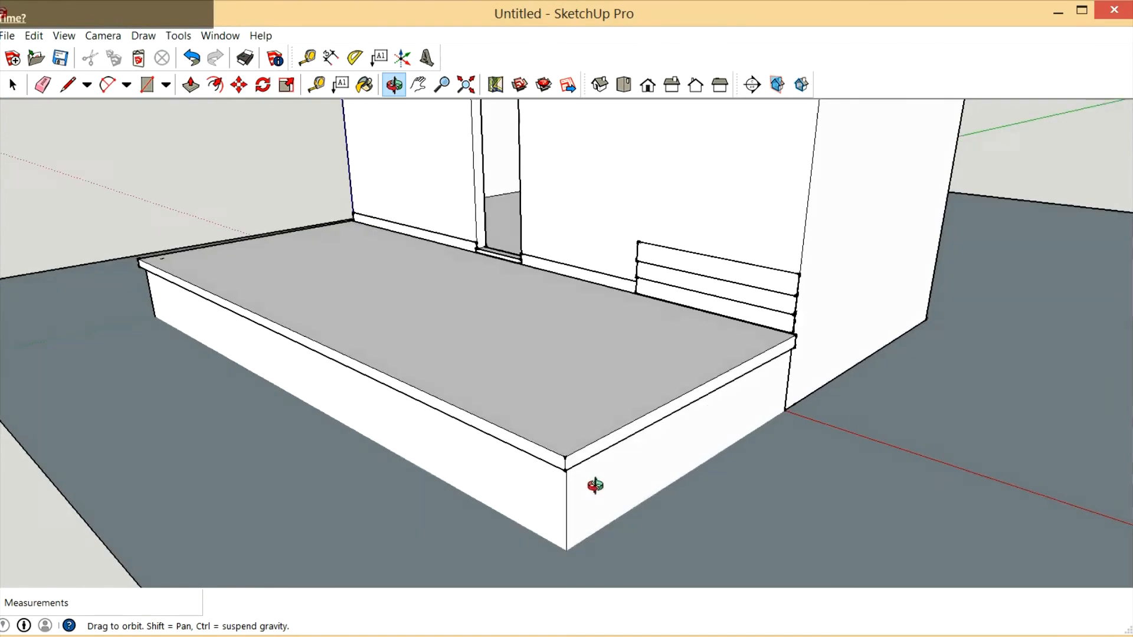
{"action": "left_click_drag", "start_coordinate": [595, 485], "coordinate": [589, 505]}
{"action": "scroll", "coordinate": [591, 530], "scroll_direction": "down", "scroll_amount": 3}
{"action": "left_click_drag", "start_coordinate": [572, 461], "coordinate": [551, 475]}
{"action": "scroll", "coordinate": [552, 474], "scroll_direction": "down", "scroll_amount": 1}
{"action": "scroll", "coordinate": [551, 475], "scroll_direction": "up", "scroll_amount": 2}
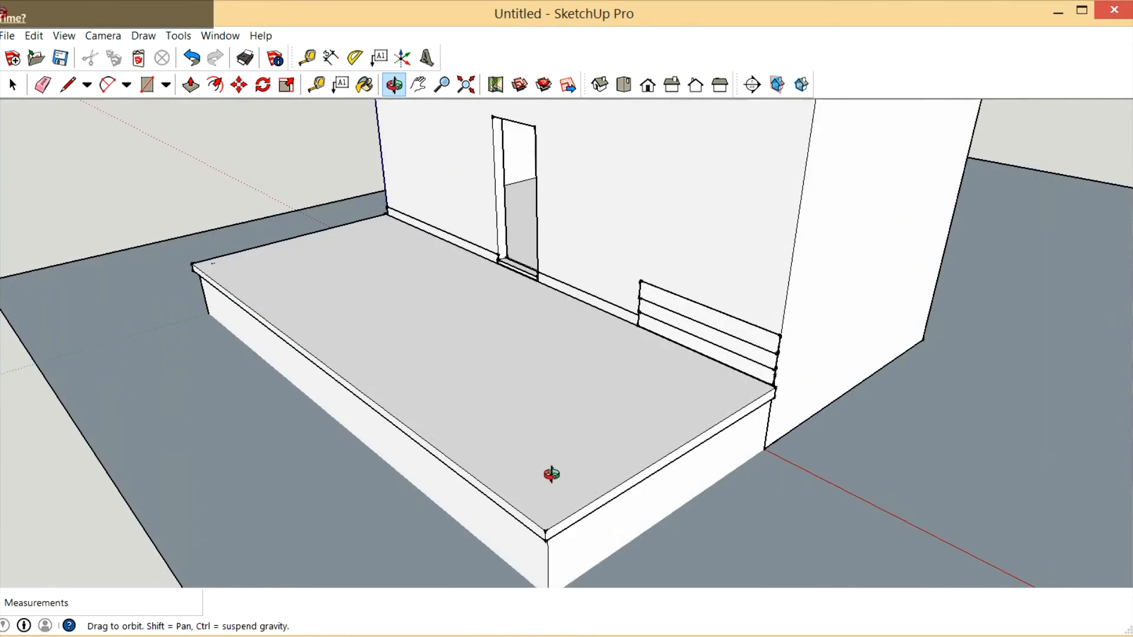
{"action": "scroll", "coordinate": [551, 460], "scroll_direction": "down", "scroll_amount": 3}
{"action": "mouse_move", "coordinate": [551, 461]}
{"action": "left_mouse_down"}
{"action": "mouse_move", "coordinate": [567, 455]}
{"action": "mouse_move", "coordinate": [561, 469]}
{"action": "left_mouse_up"}
{"action": "scroll", "coordinate": [567, 457], "scroll_direction": "up", "scroll_amount": 3}
{"action": "scroll", "coordinate": [523, 448], "scroll_direction": "down", "scroll_amount": 2}
{"action": "scroll", "coordinate": [541, 458], "scroll_direction": "down", "scroll_amount": 2}
{"action": "scroll", "coordinate": [546, 450], "scroll_direction": "up", "scroll_amount": 1}
{"action": "scroll", "coordinate": [539, 442], "scroll_direction": "down", "scroll_amount": 1}
{"action": "scroll", "coordinate": [538, 444], "scroll_direction": "up", "scroll_amount": 2}
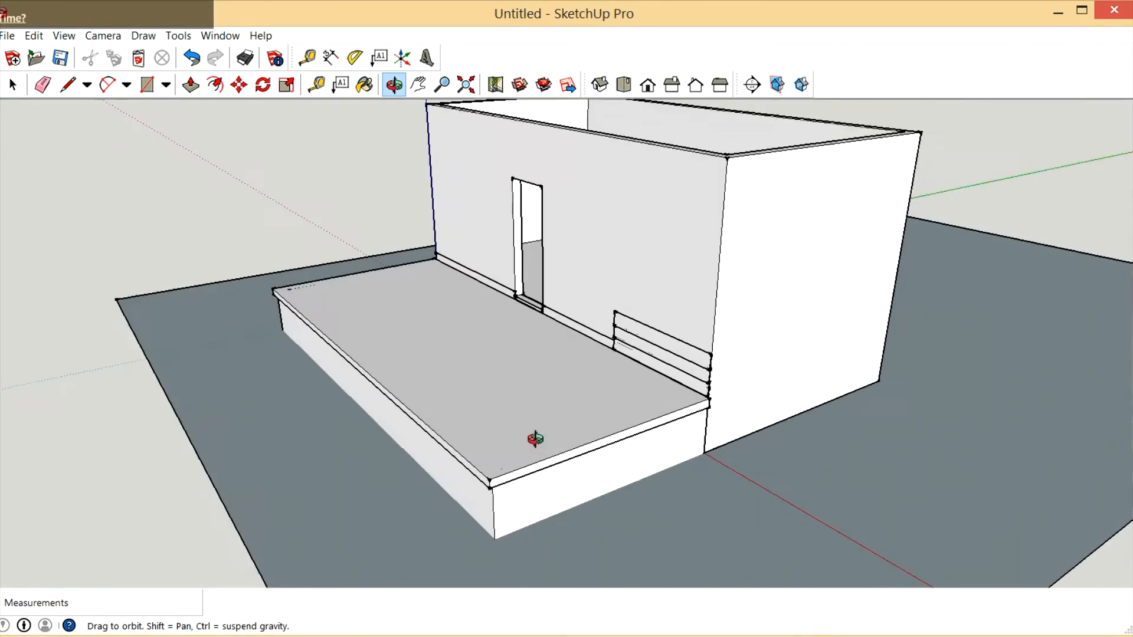
{"action": "scroll", "coordinate": [535, 439], "scroll_direction": "up", "scroll_amount": 3}
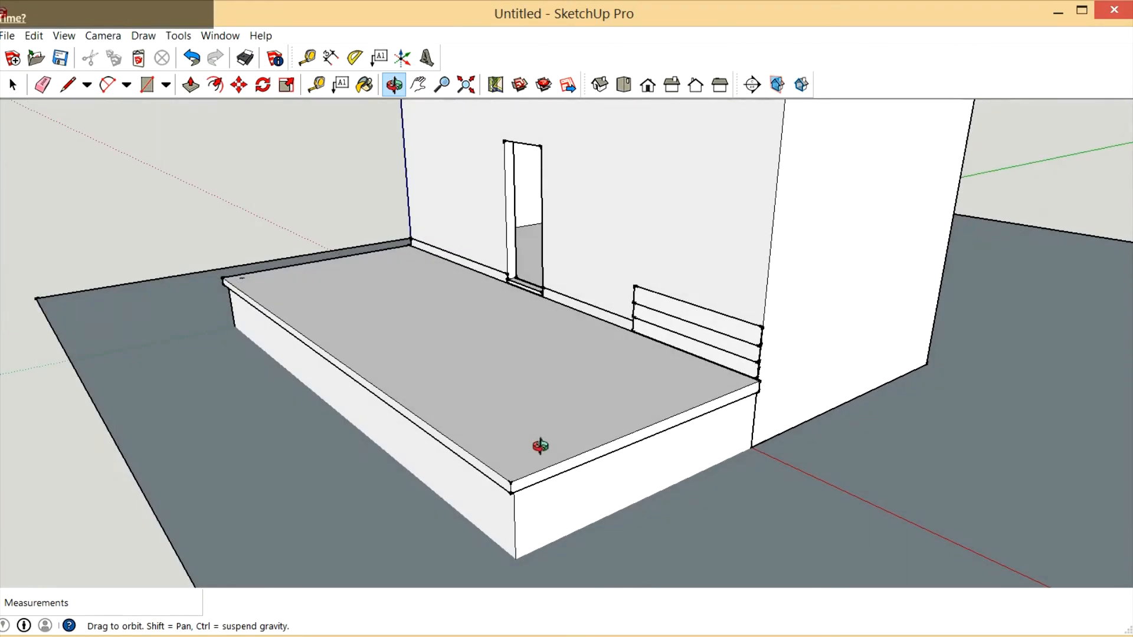
{"action": "scroll", "coordinate": [541, 446], "scroll_direction": "down", "scroll_amount": 2}
{"action": "scroll", "coordinate": [581, 367], "scroll_direction": "up", "scroll_amount": 2}
{"action": "scroll", "coordinate": [536, 359], "scroll_direction": "down", "scroll_amount": 2}
{"action": "scroll", "coordinate": [495, 362], "scroll_direction": "up", "scroll_amount": 2}
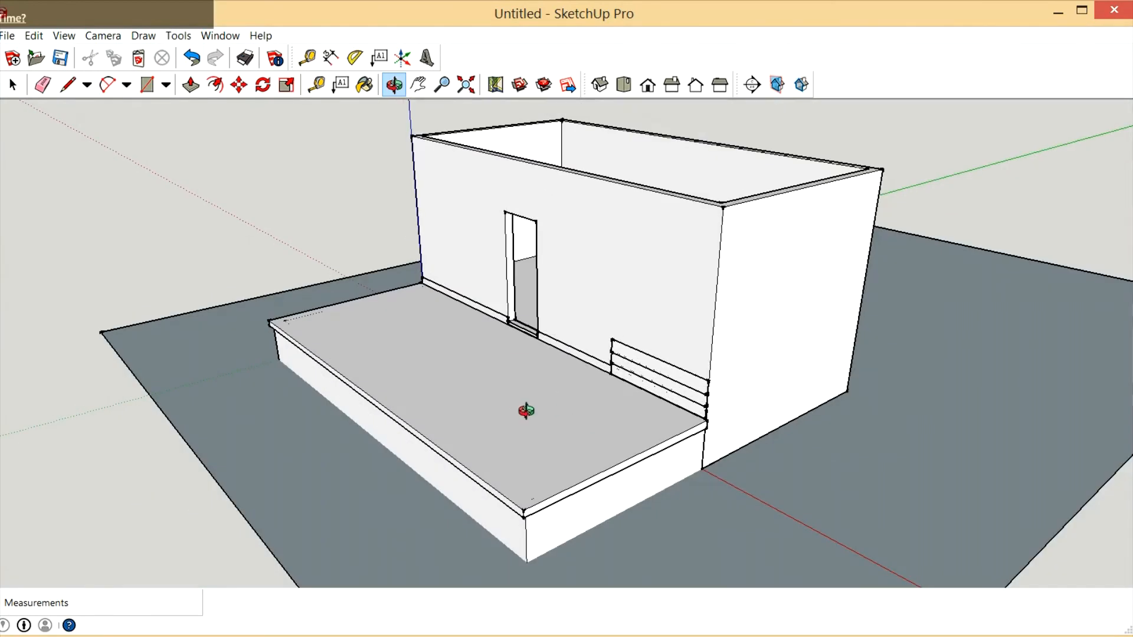
{"action": "scroll", "coordinate": [586, 438], "scroll_direction": "up", "scroll_amount": 5}
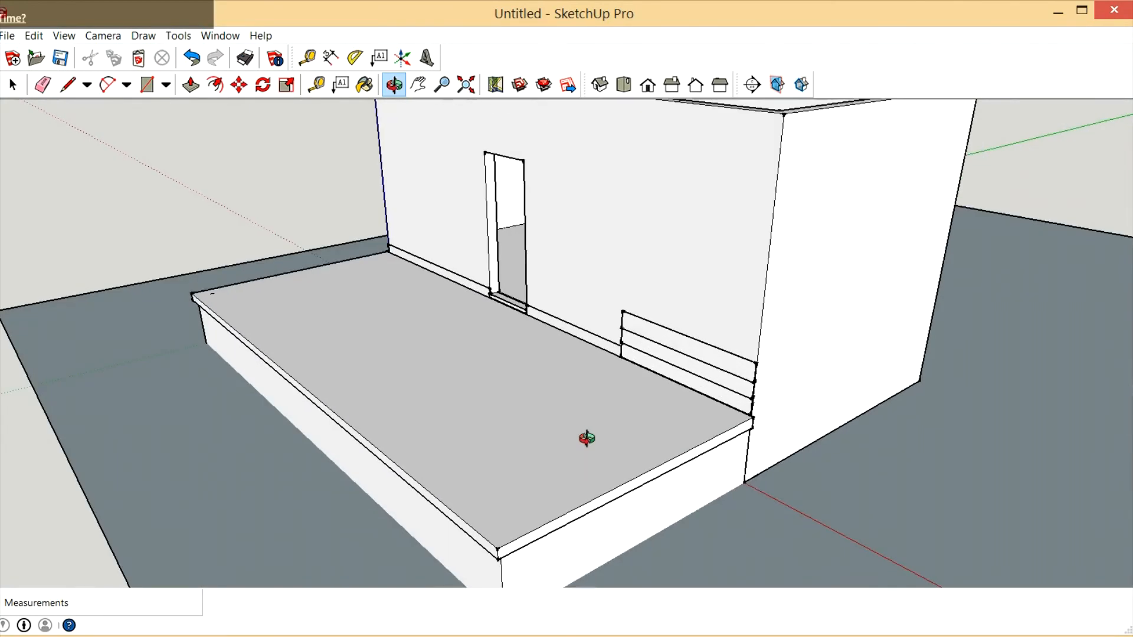
{"action": "scroll", "coordinate": [498, 294], "scroll_direction": "up", "scroll_amount": 5}
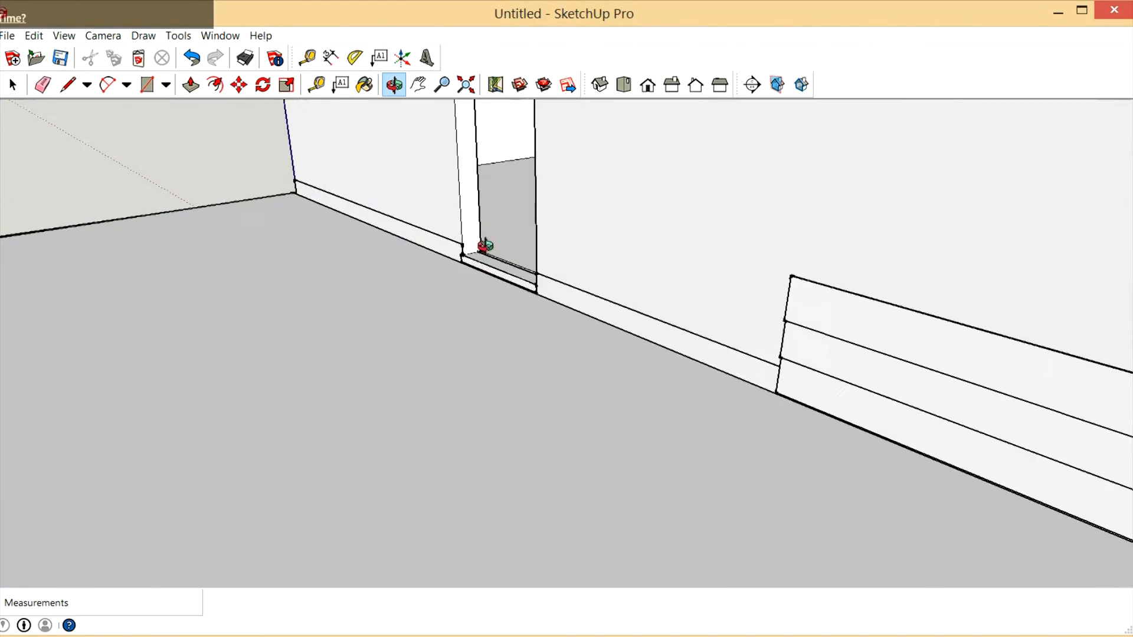
{"action": "scroll", "coordinate": [321, 329], "scroll_direction": "up", "scroll_amount": 6}
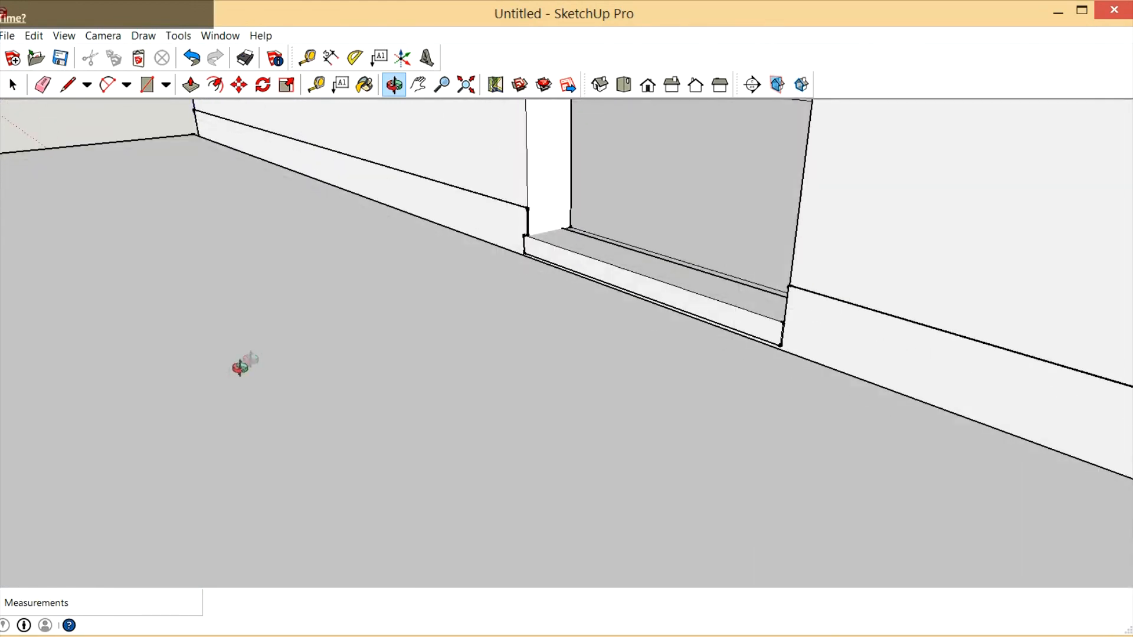
{"action": "scroll", "coordinate": [241, 423], "scroll_direction": "up", "scroll_amount": 6}
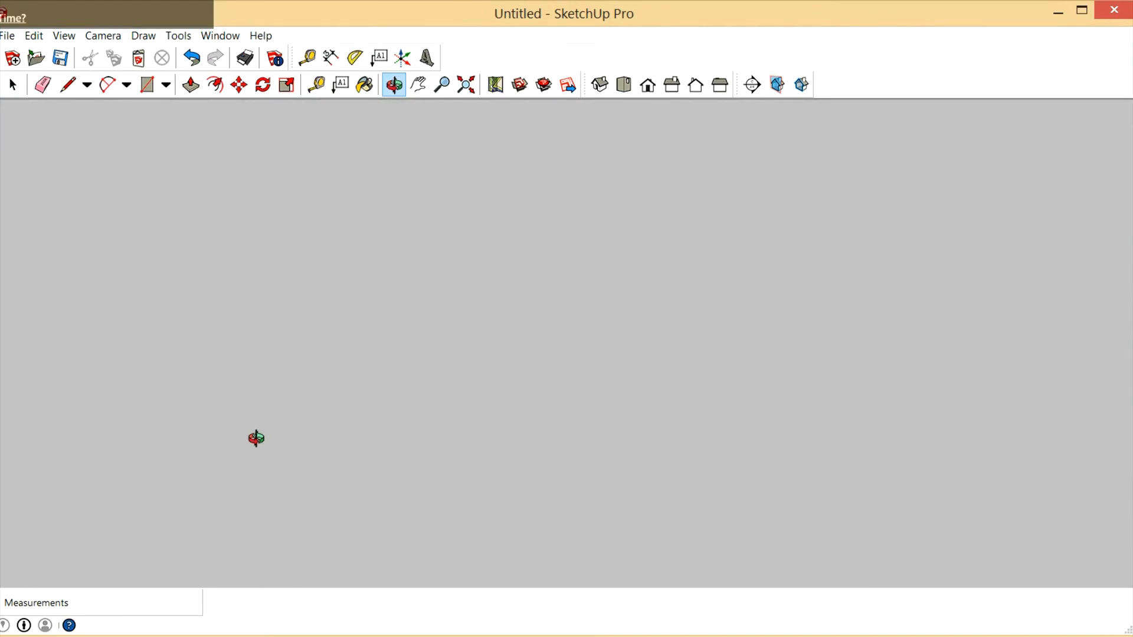
{"action": "scroll", "coordinate": [256, 438], "scroll_direction": "up", "scroll_amount": 6}
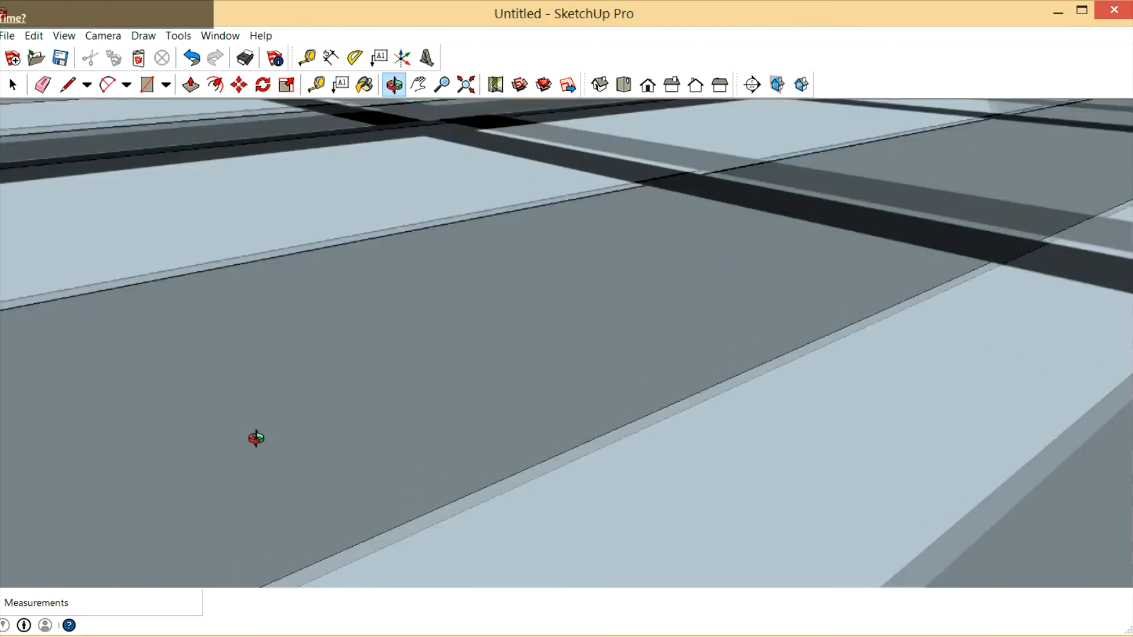
{"action": "scroll", "coordinate": [256, 438], "scroll_direction": "up", "scroll_amount": 6}
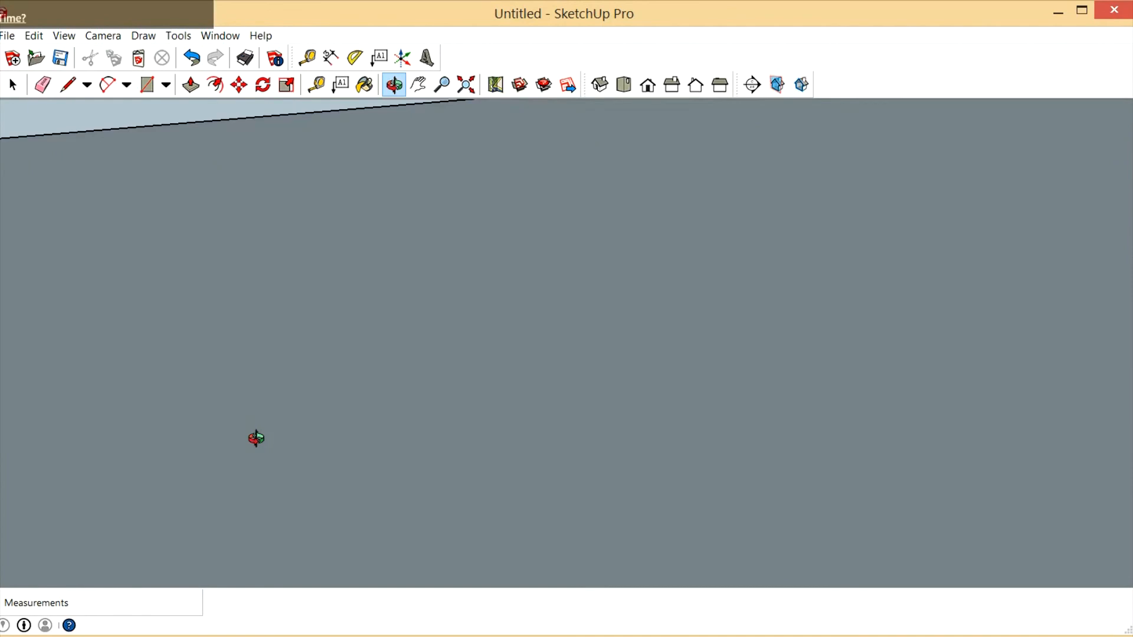
{"action": "scroll", "coordinate": [256, 438], "scroll_direction": "up", "scroll_amount": 6}
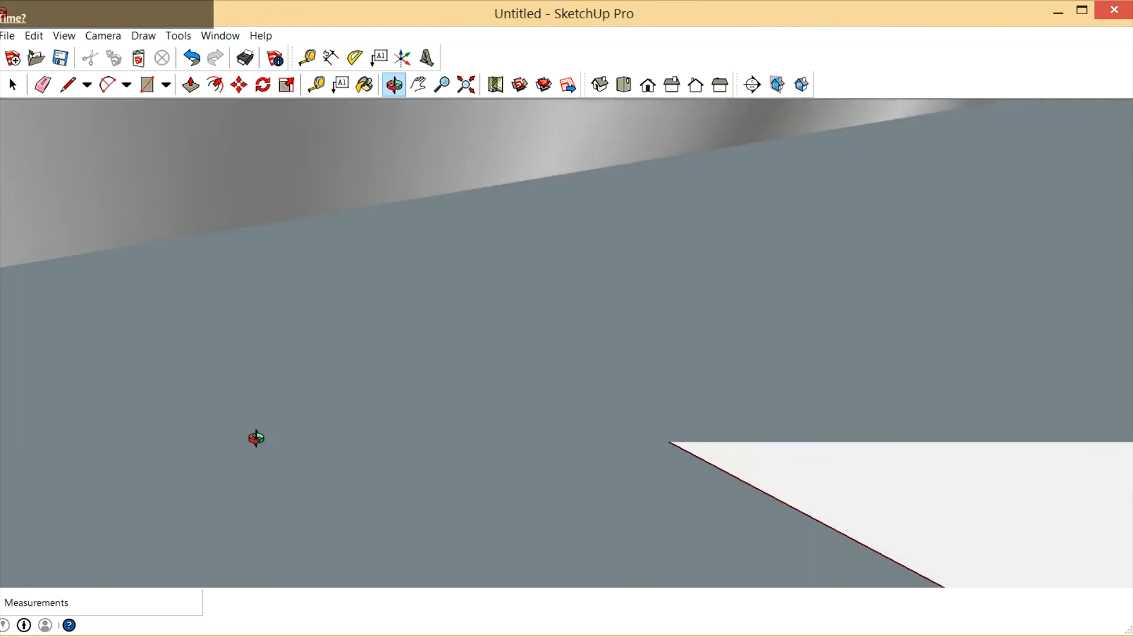
{"action": "scroll", "coordinate": [257, 438], "scroll_direction": "up", "scroll_amount": 3}
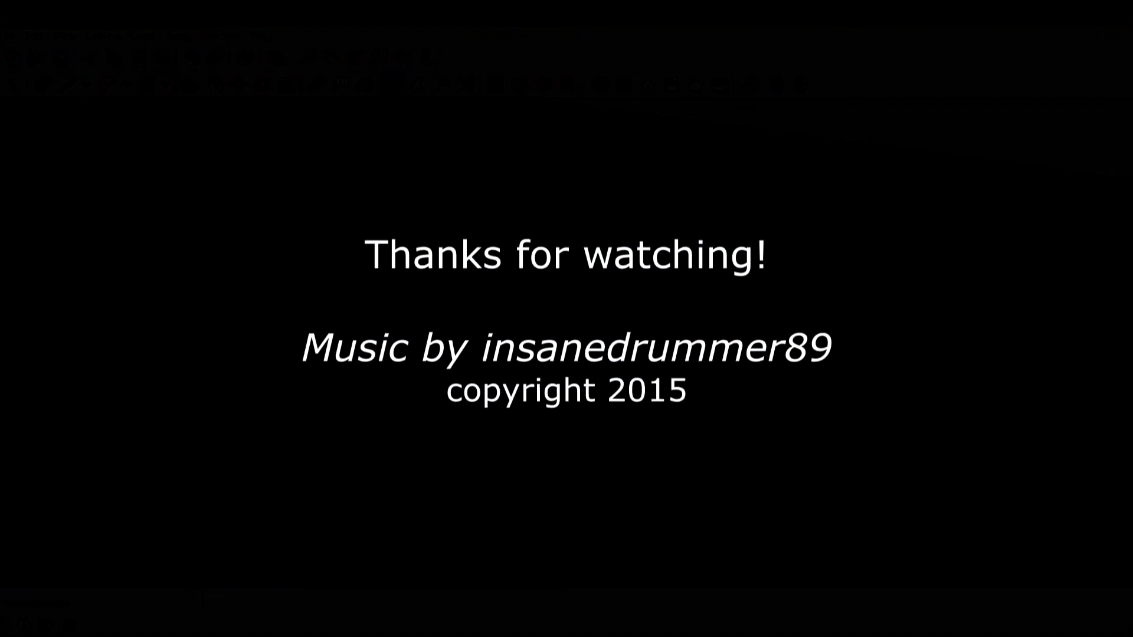